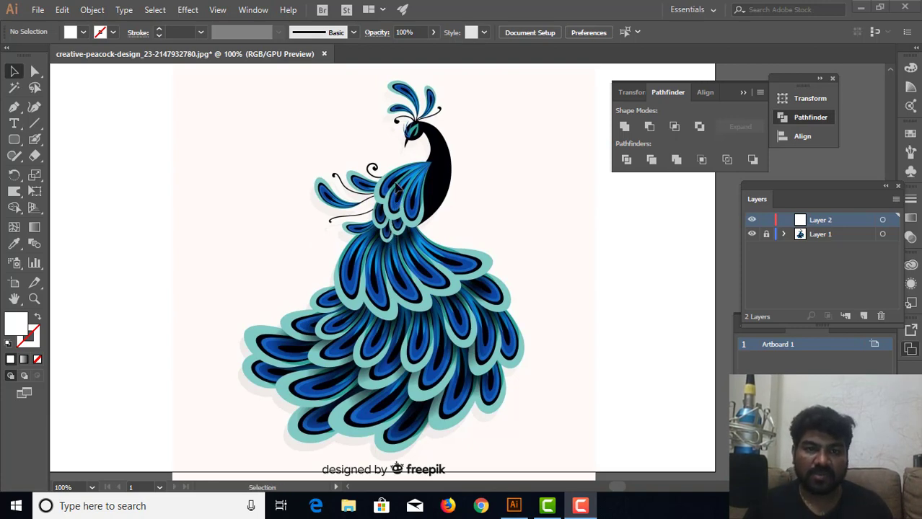
# Step: Zoom in on the peacock's head and neck and select the Pen tool
pyautogui.click(389, 207)
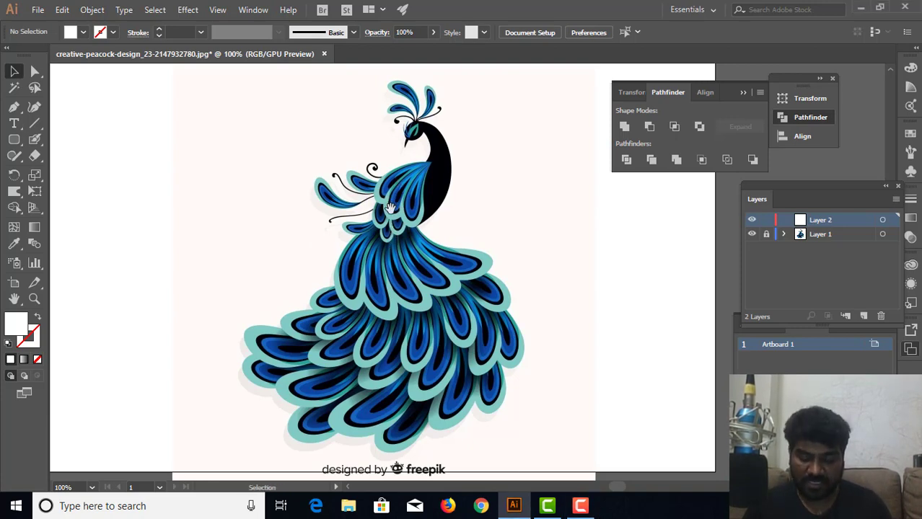
pyautogui.scroll(2, 390, 206)
pyautogui.moveTo(375, 192); pyautogui.dragTo(406, 298)
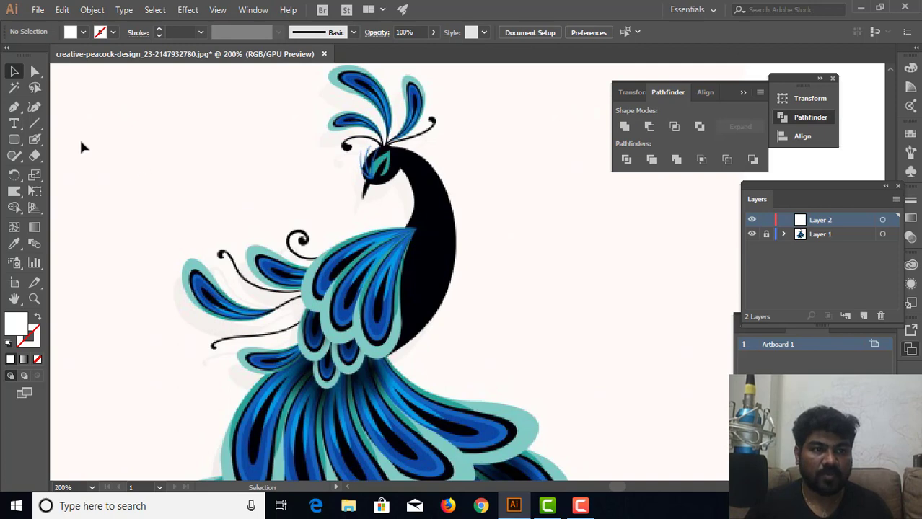
pyautogui.click(14, 107)
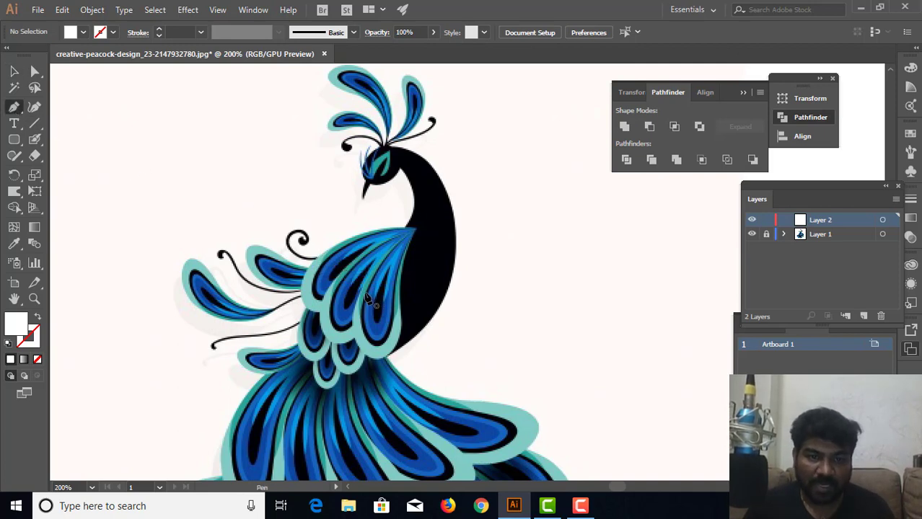
# Step: Trace curved anchors from the neck base up the front of the neck
pyautogui.click(409, 230)
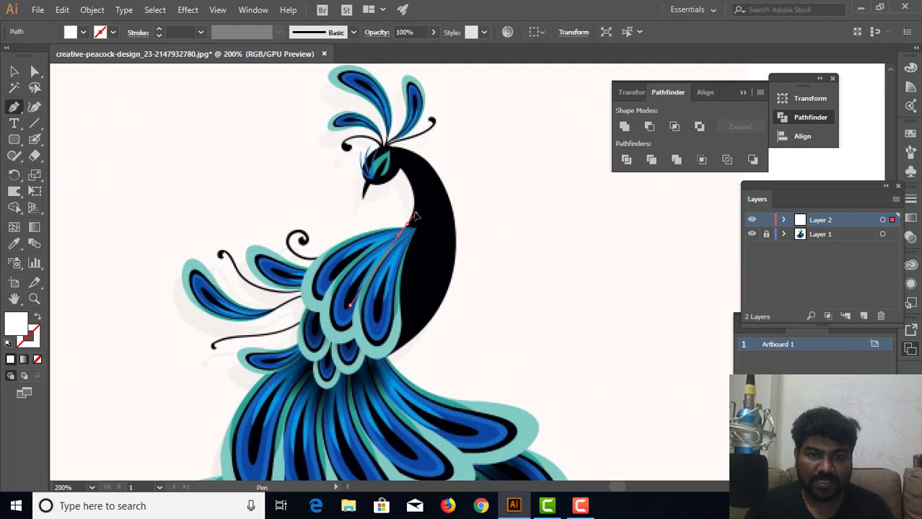
pyautogui.moveTo(415, 216); pyautogui.dragTo(414, 215)
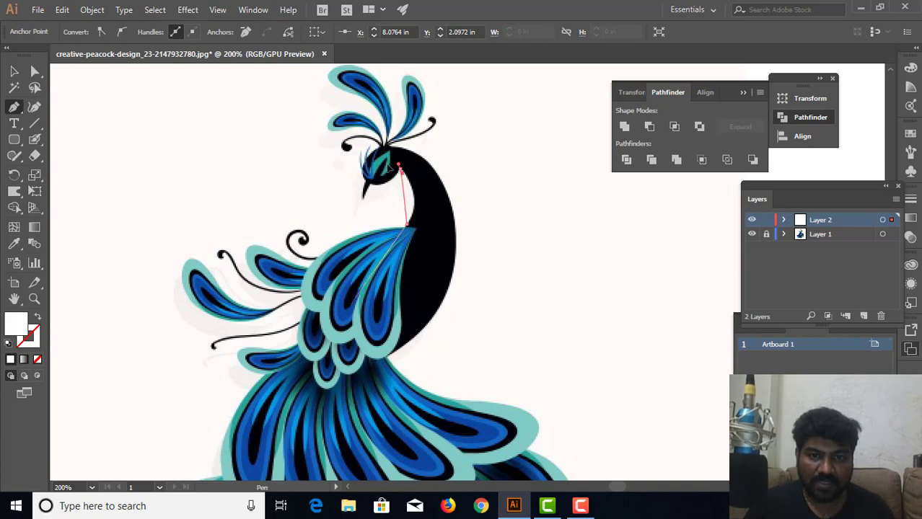
pyautogui.moveTo(377, 137); pyautogui.dragTo(376, 135)
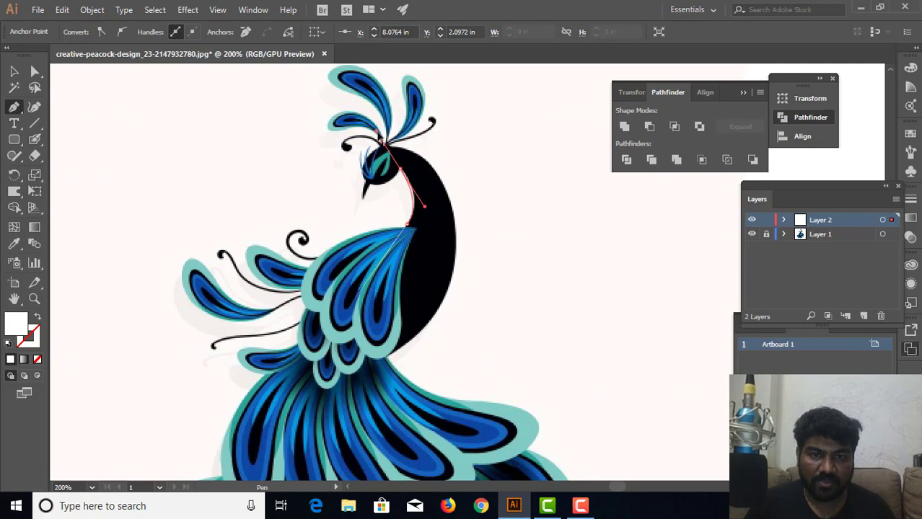
pyautogui.moveTo(424, 206); pyautogui.dragTo(427, 201)
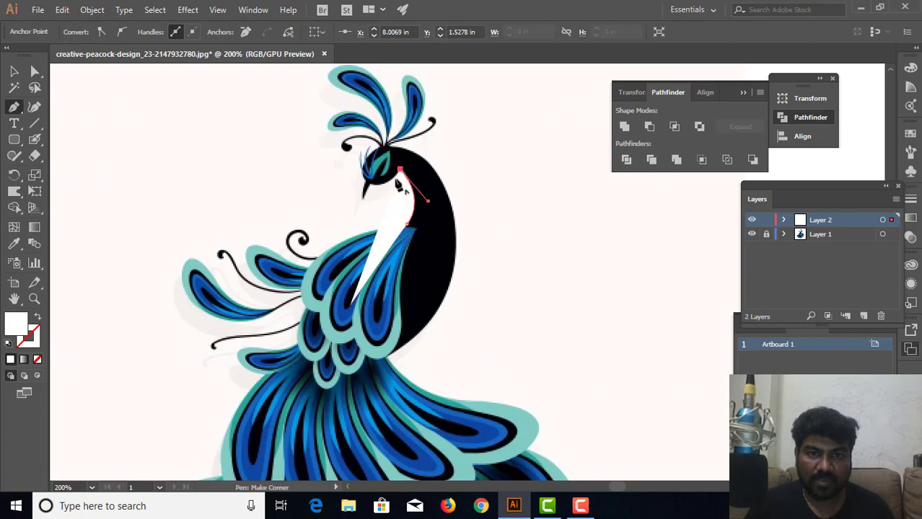
pyautogui.hotkey('ctrl', '+')
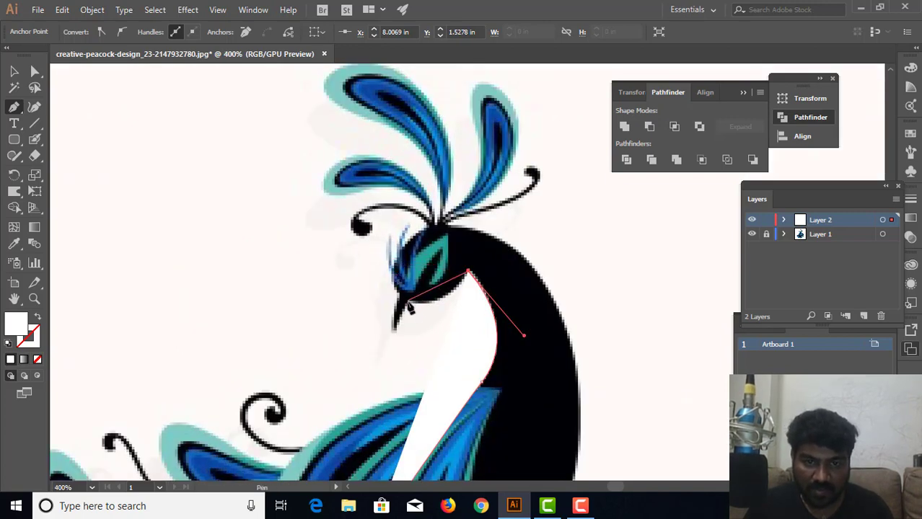
# Step: Trace around the beak with corner anchors and curve the path over the head
pyautogui.moveTo(408, 303); pyautogui.dragTo(367, 295)
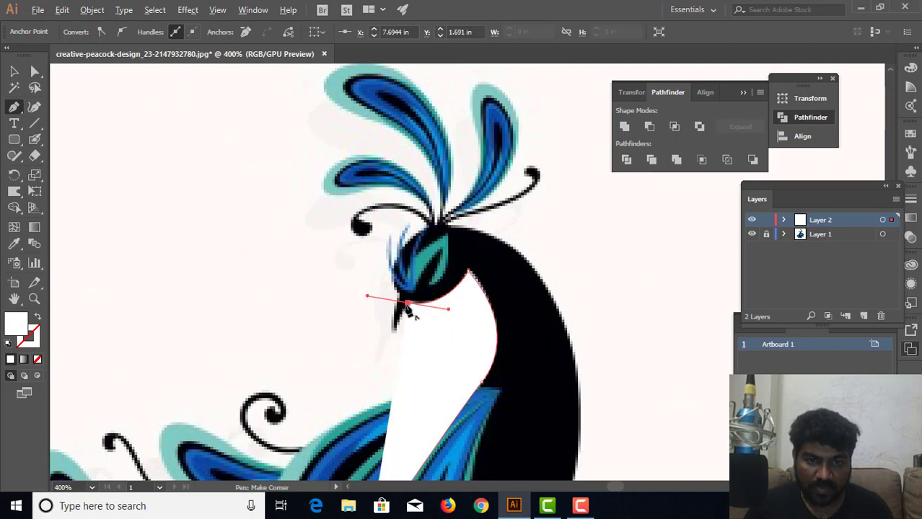
pyautogui.click(406, 303)
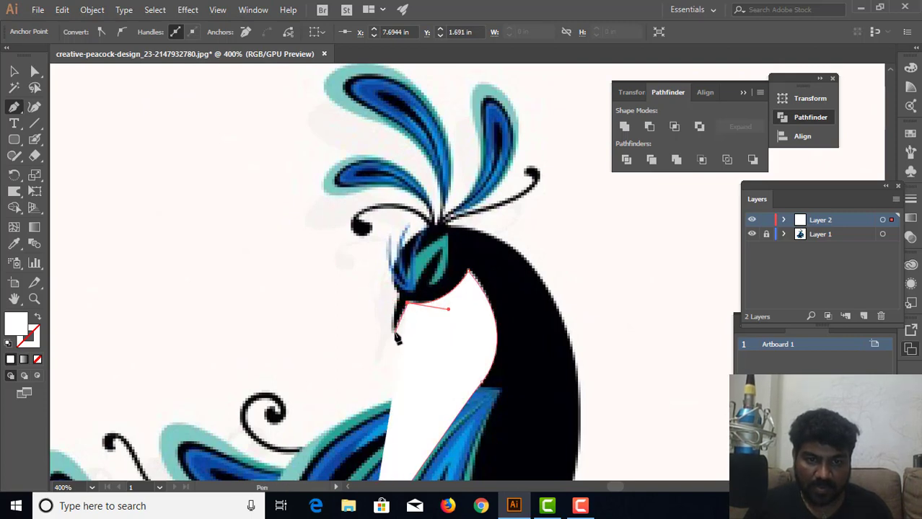
pyautogui.keyDown('ctrl'); pyautogui.click(395, 340); pyautogui.keyUp('ctrl')
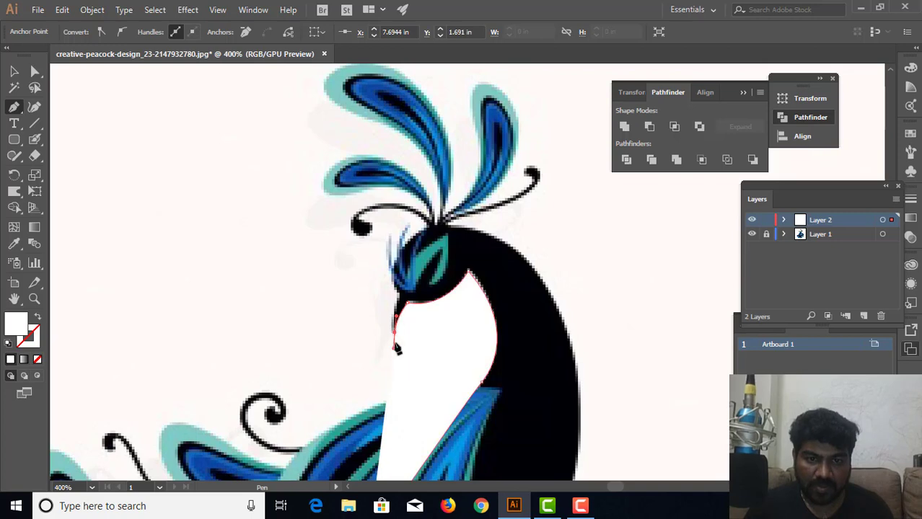
pyautogui.click(395, 333)
pyautogui.click(397, 303)
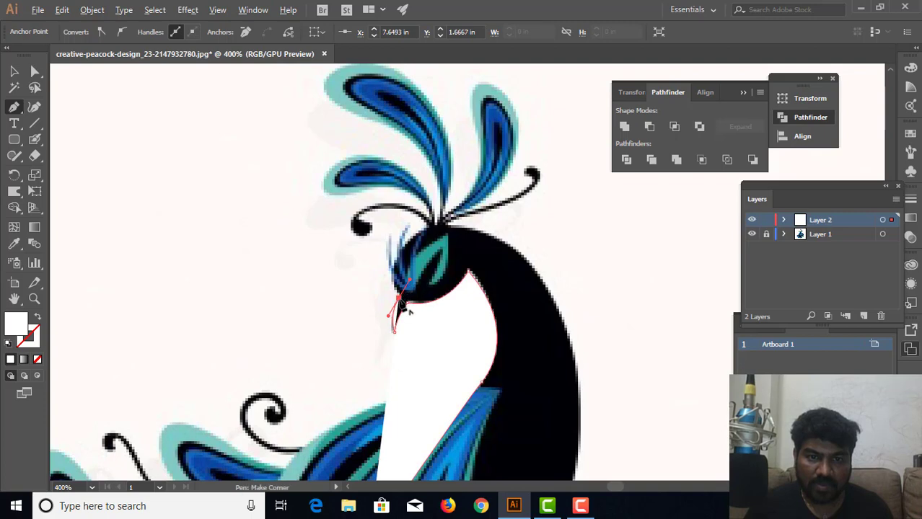
pyautogui.click(401, 301)
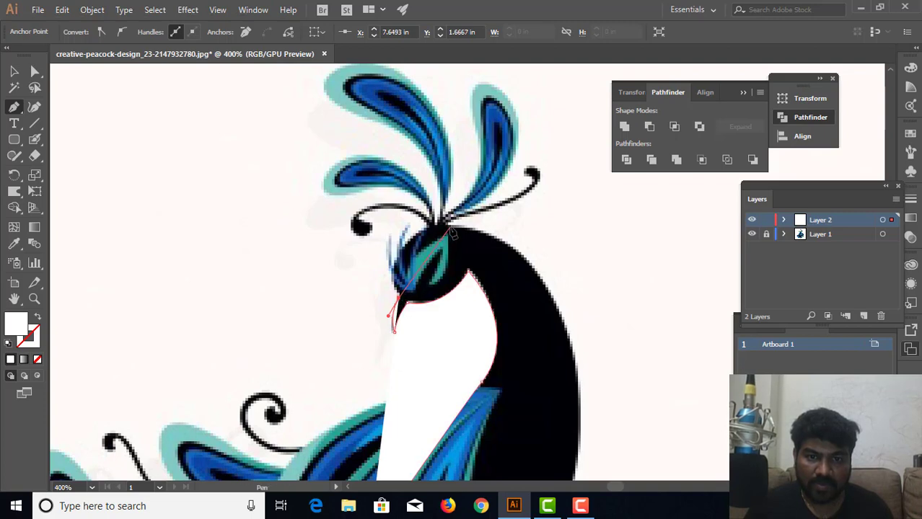
pyautogui.moveTo(448, 226); pyautogui.dragTo(532, 214)
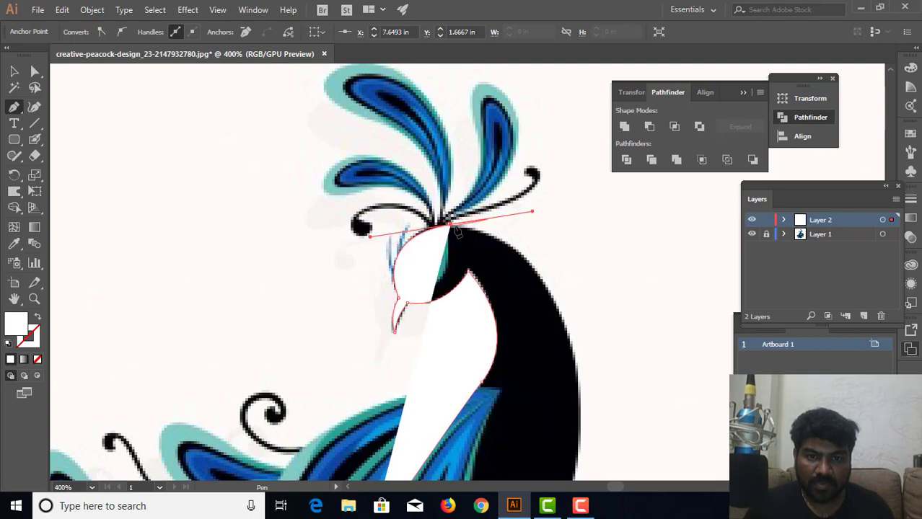
# Step: Continue the path down the back of the neck, with a corner anchor
pyautogui.moveTo(412, 230); pyautogui.dragTo(233, 111)
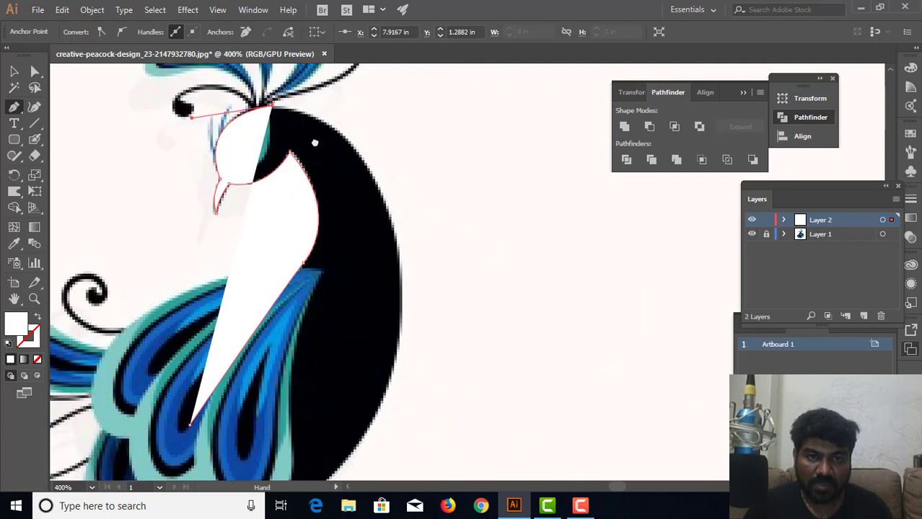
pyautogui.moveTo(361, 158); pyautogui.dragTo(380, 203)
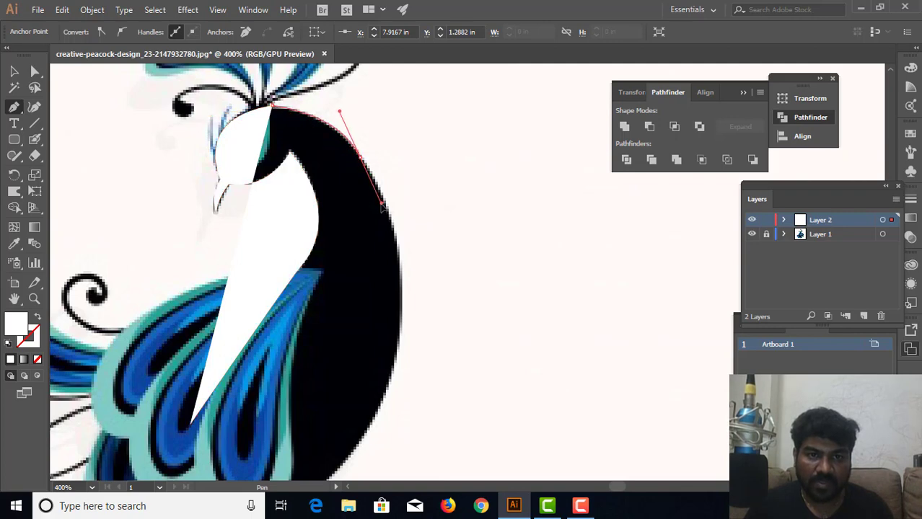
pyautogui.moveTo(361, 205); pyautogui.dragTo(375, 134)
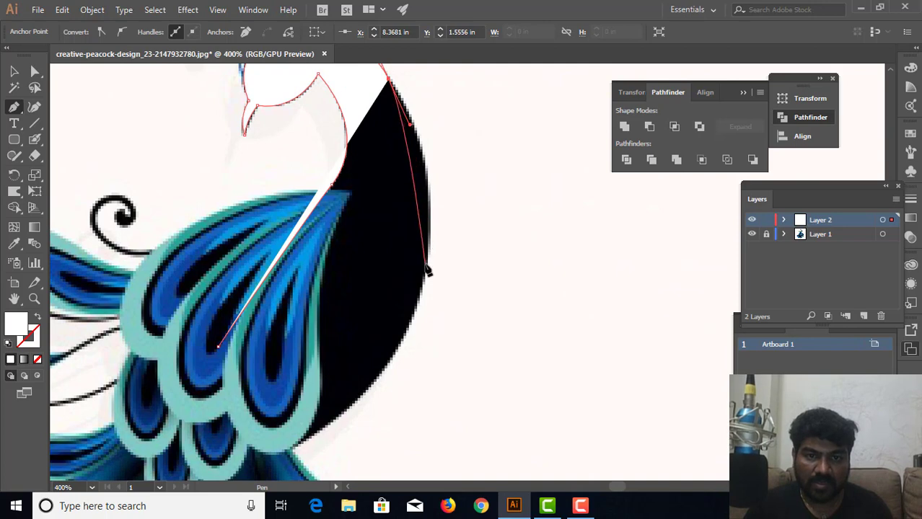
pyautogui.moveTo(426, 269); pyautogui.dragTo(420, 383)
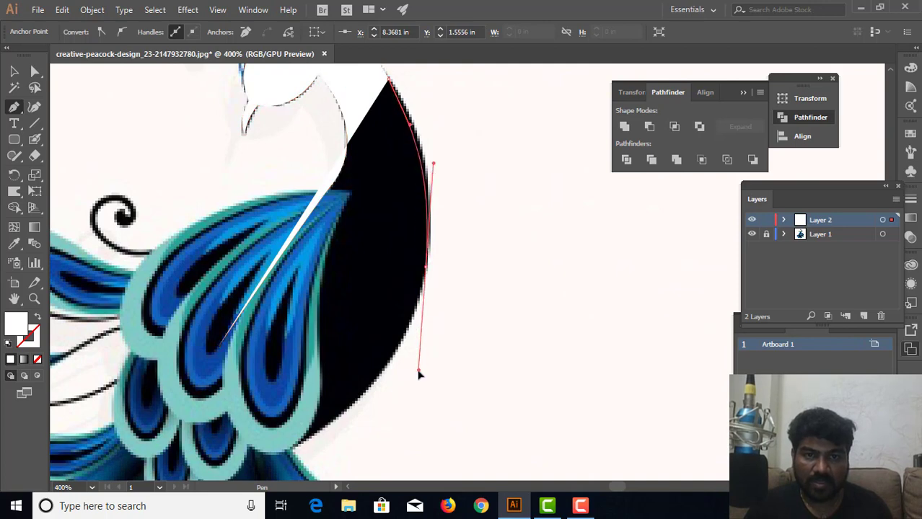
pyautogui.moveTo(420, 384); pyautogui.dragTo(420, 387)
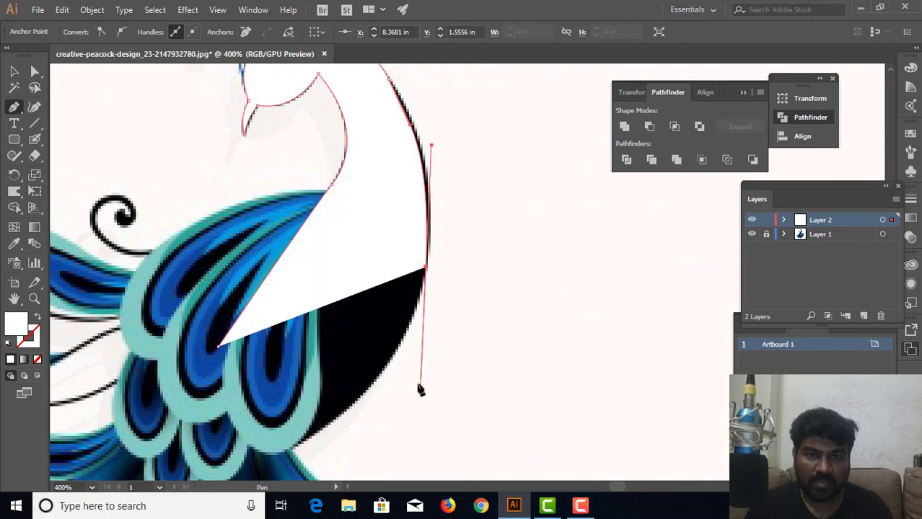
pyautogui.click(426, 268)
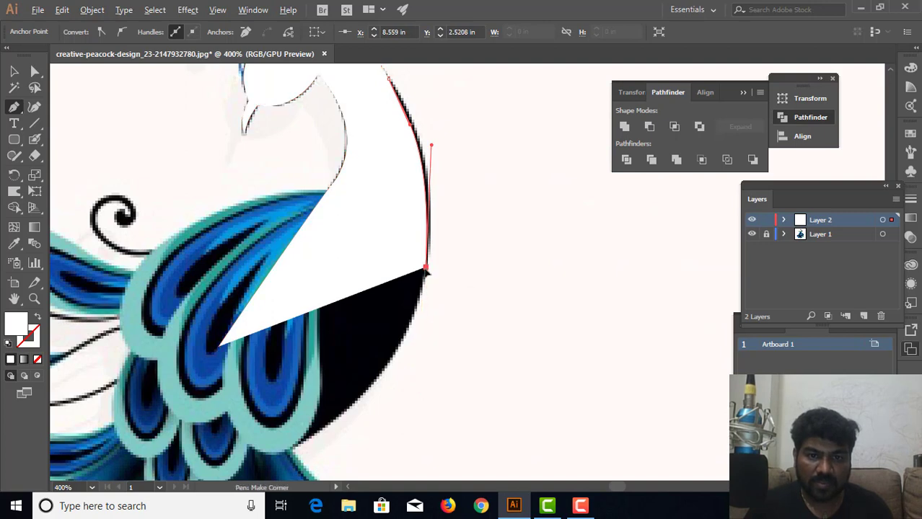
# Step: Curve the path along the body's edge, close it at the starting anchor, and zoom out
pyautogui.moveTo(341, 322); pyautogui.dragTo(446, 209)
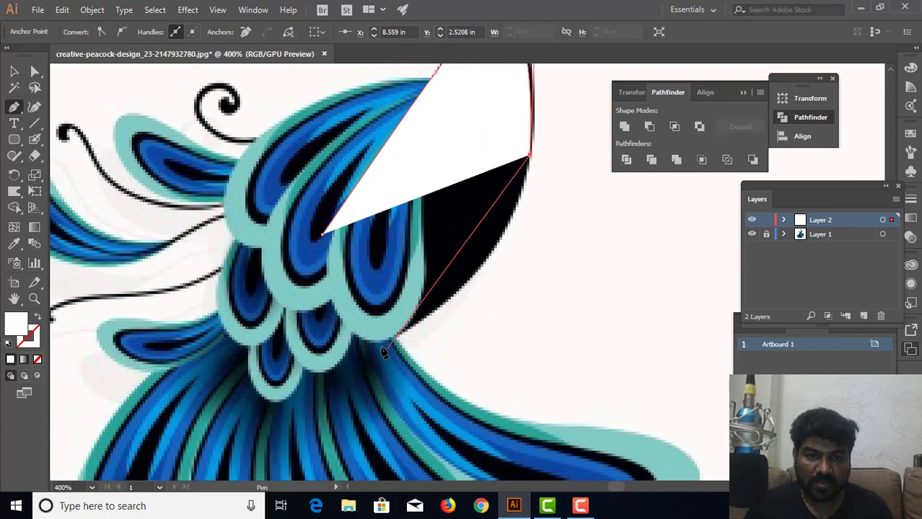
pyautogui.moveTo(376, 342); pyautogui.dragTo(246, 386)
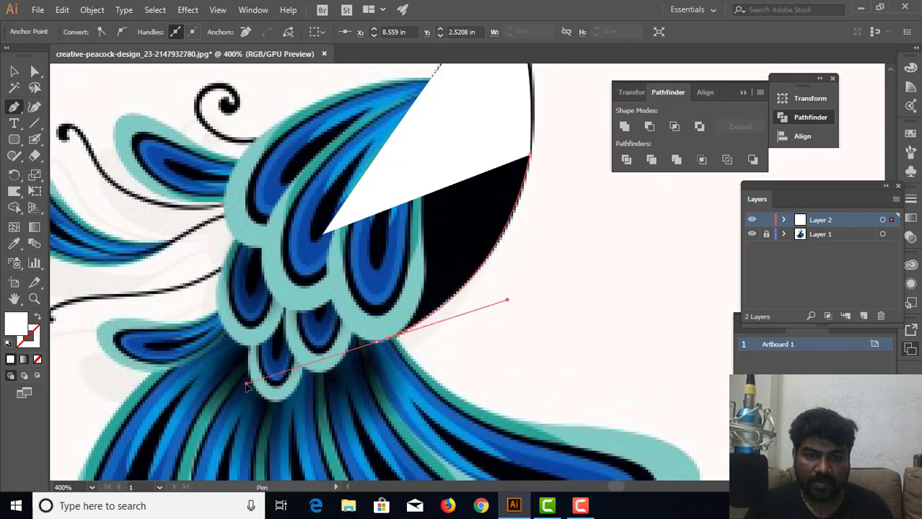
pyautogui.click(377, 342)
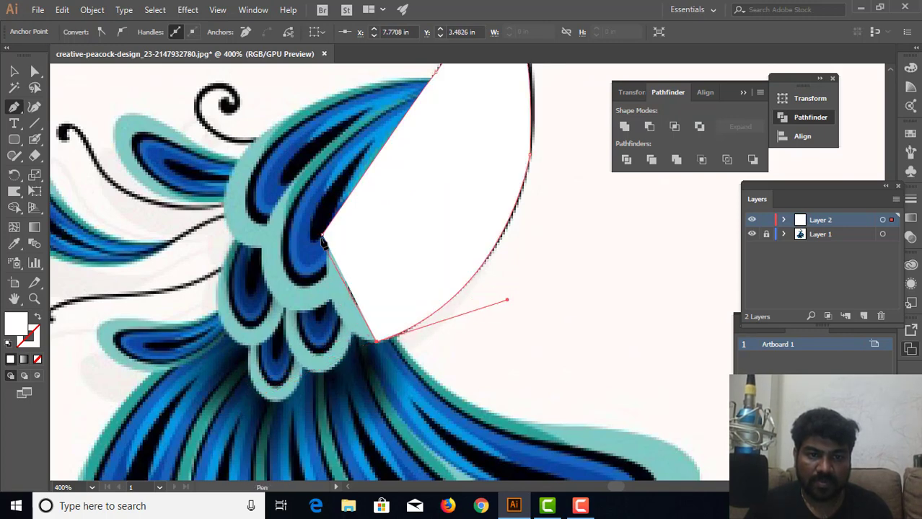
pyautogui.moveTo(322, 235); pyautogui.dragTo(266, 356)
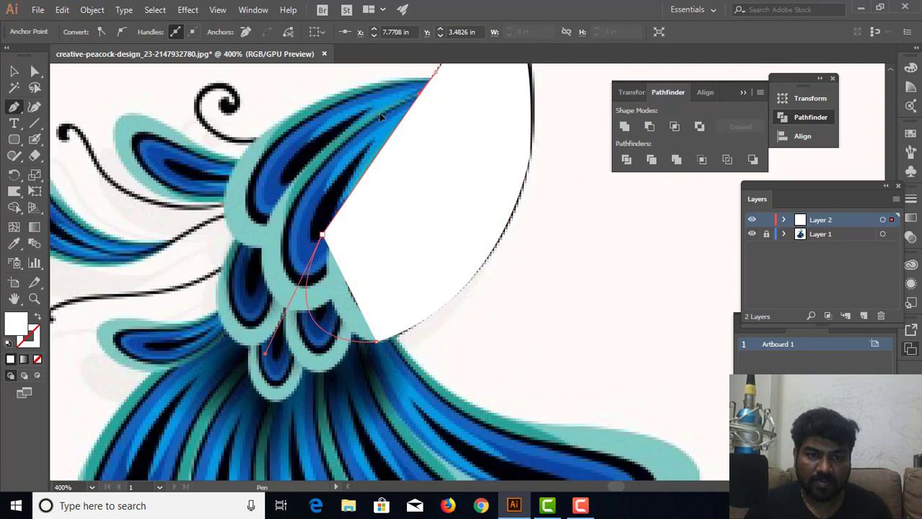
pyautogui.hotkey('ctrl', '-')
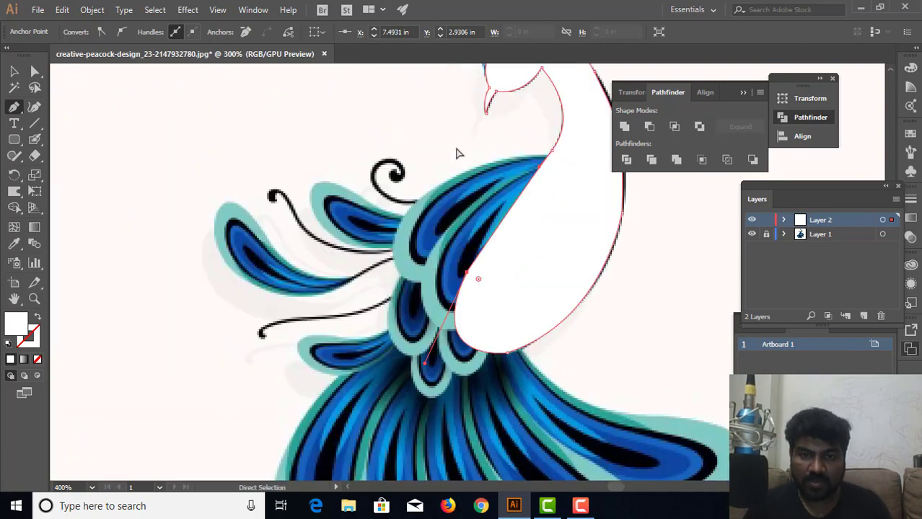
pyautogui.hotkey('ctrl', '-')
pyautogui.hotkey('ctrl', '-')
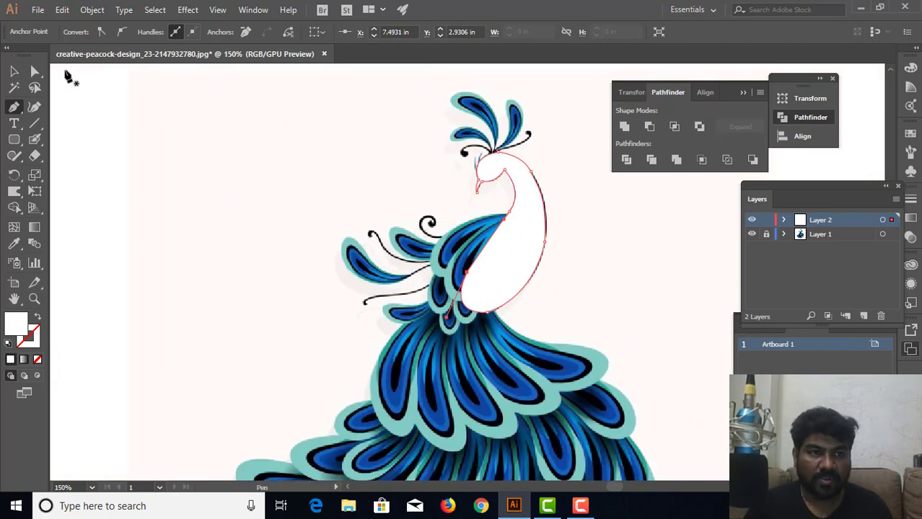
# Step: Reshape the back-of-neck curve and convert its anchor to smooth with Direct Selection
pyautogui.click(35, 71)
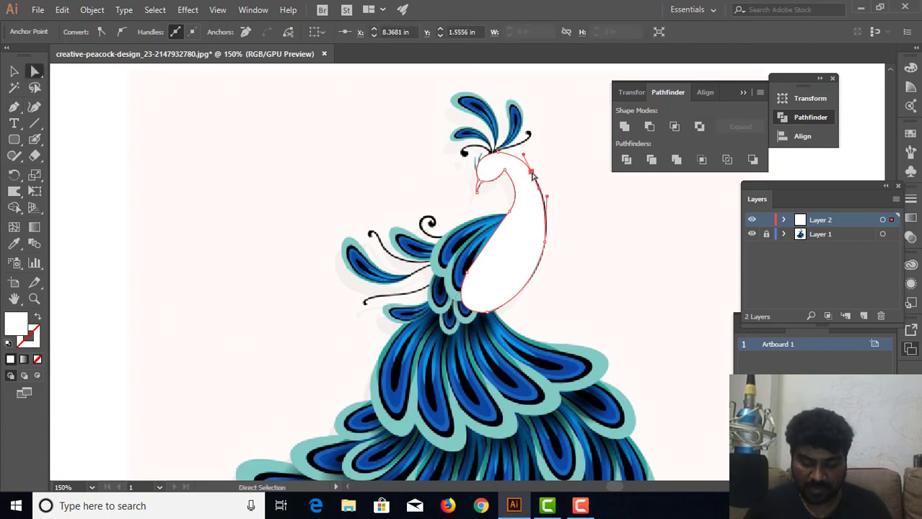
pyautogui.hotkey('ctrl', '+')
pyautogui.hotkey('ctrl', '+')
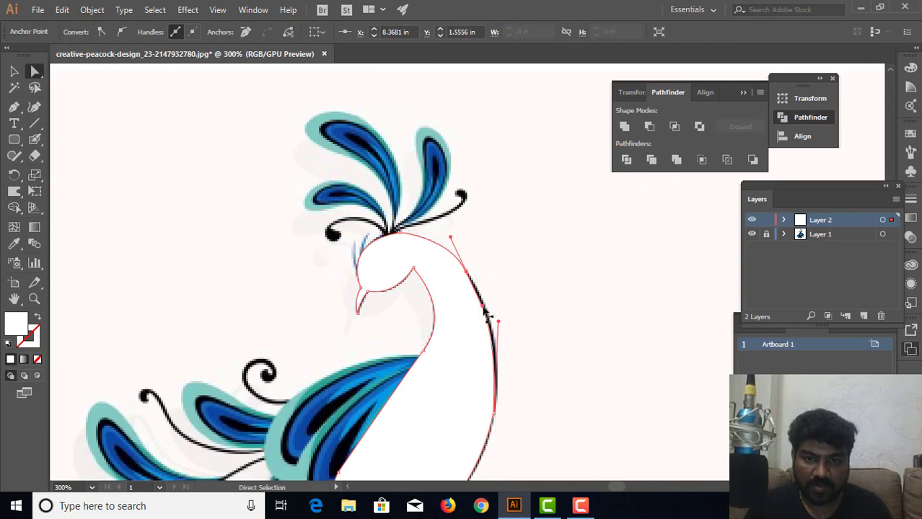
pyautogui.moveTo(488, 312); pyautogui.dragTo(491, 315)
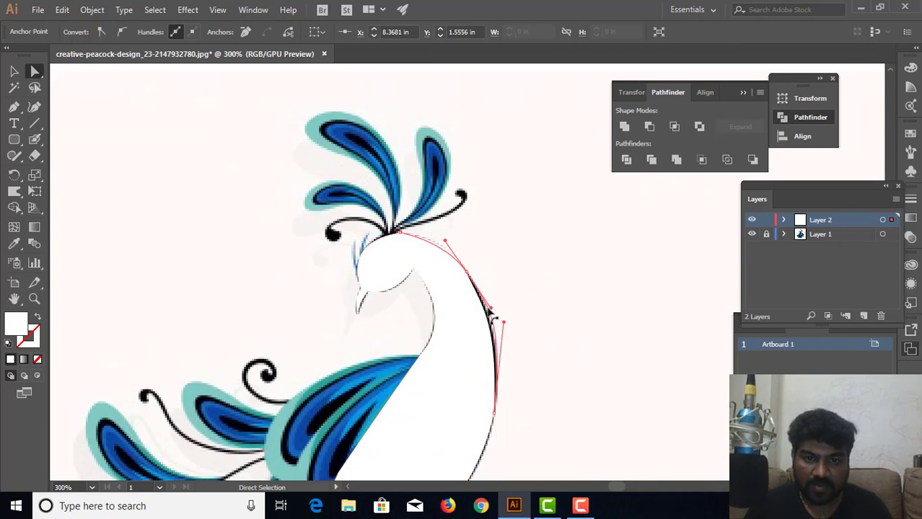
pyautogui.click(488, 315)
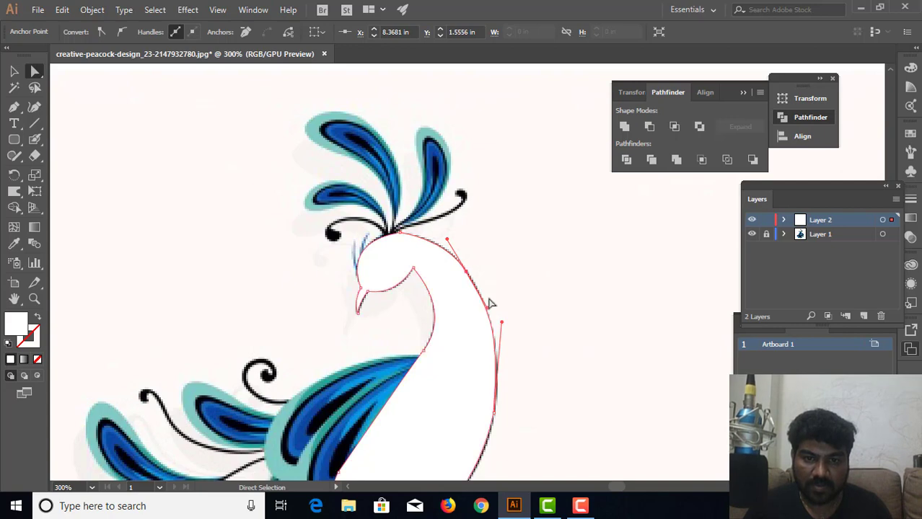
pyautogui.scroll(-2, 493, 320)
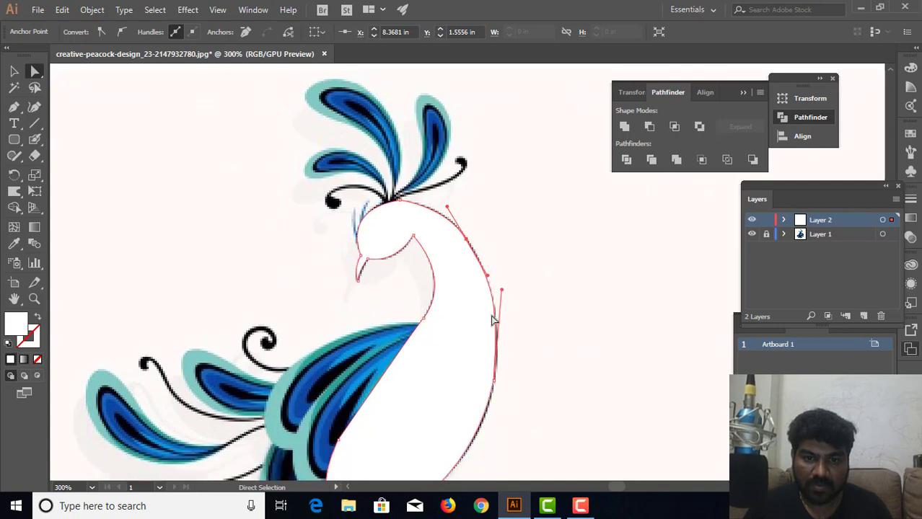
pyautogui.click(494, 383)
pyautogui.scroll(-2, 497, 386)
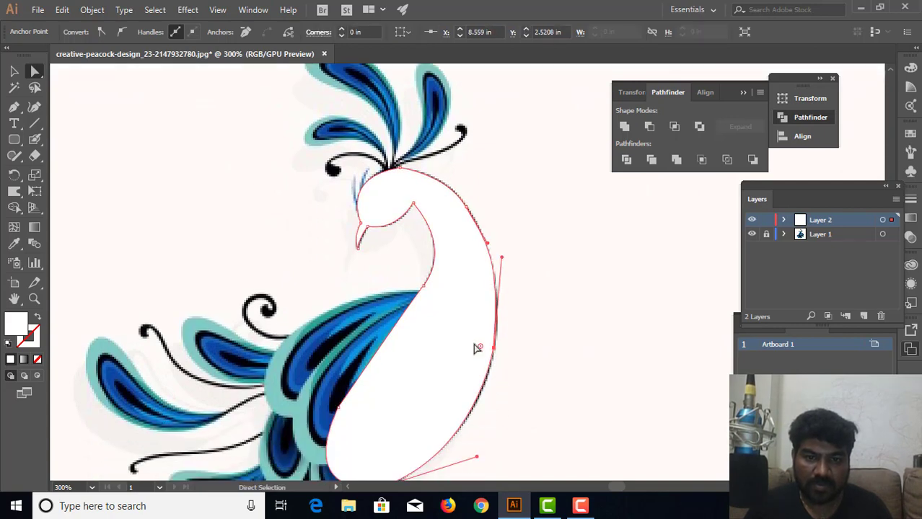
pyautogui.click(116, 30)
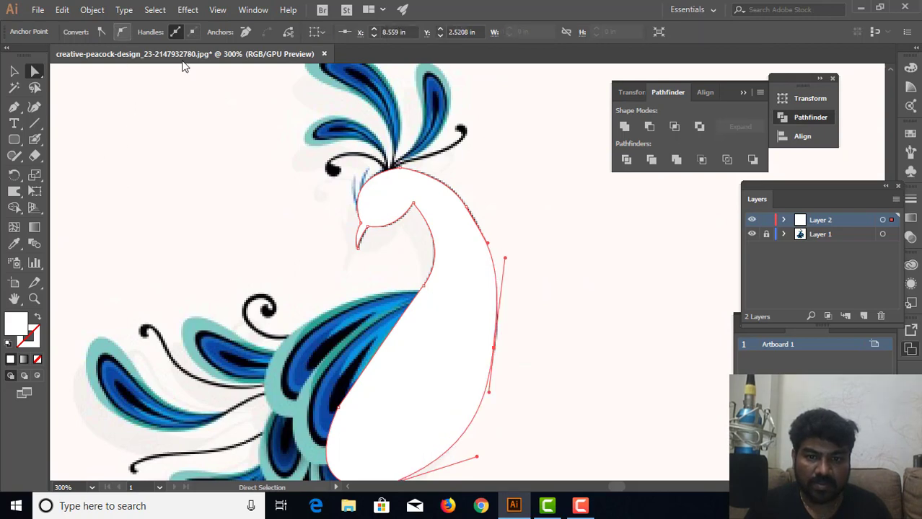
# Step: Select the whole white head-neck path to review its anchors, then return to the Selection tool
pyautogui.press('ctrl')
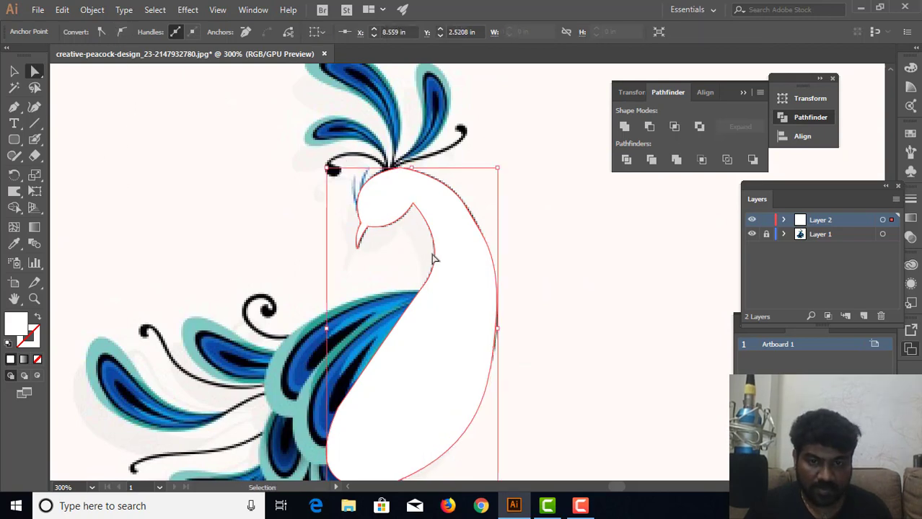
pyautogui.hotkey('ctrl', 'shift', 'a')
pyautogui.scroll(-2, 409, 240)
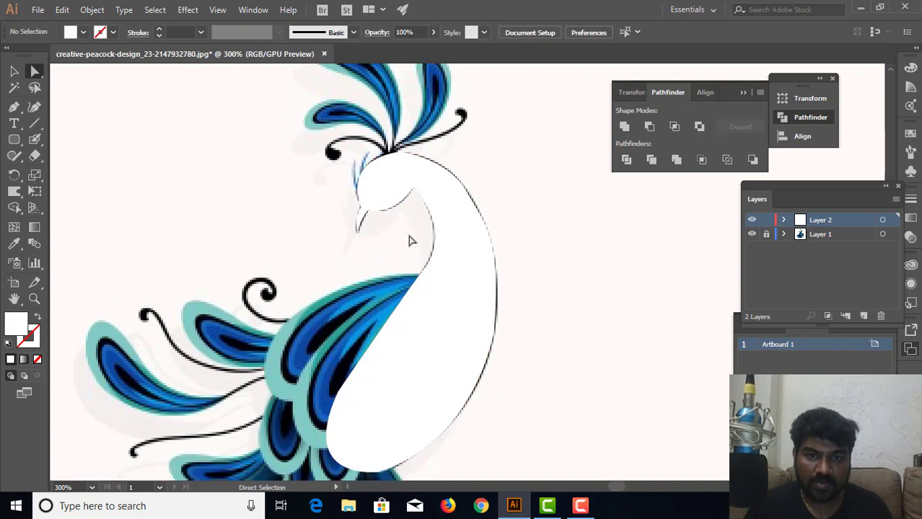
pyautogui.scroll(-2, 417, 240)
pyautogui.click(476, 249)
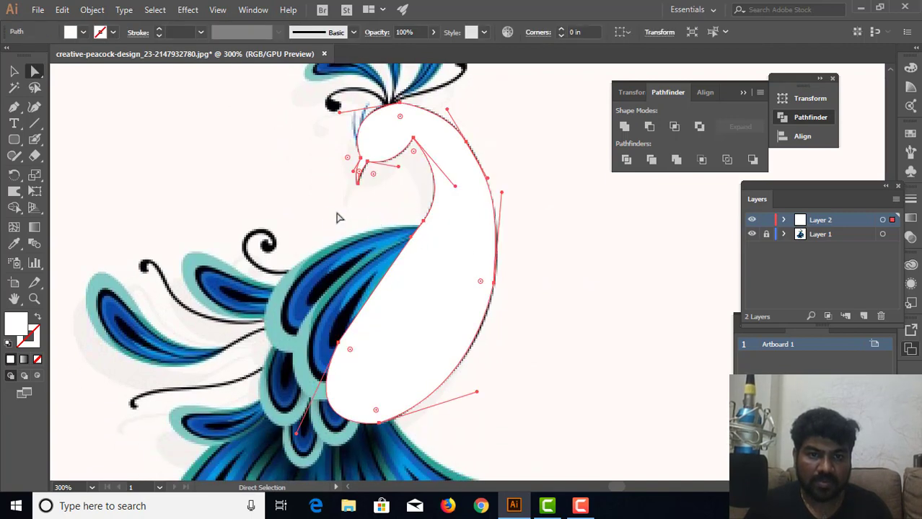
pyautogui.click(15, 71)
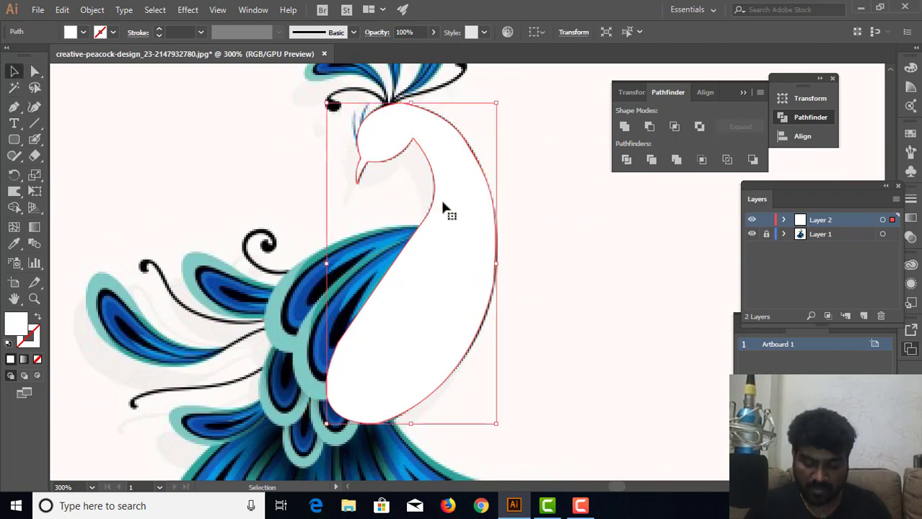
# Step: Move the white shape to the empty canvas on the left and eyedropper the neck's black fill
pyautogui.hotkey('ctrl', 'shift', 'b')
pyautogui.hotkey('ctrl', '-')
pyautogui.hotkey('ctrl', '-')
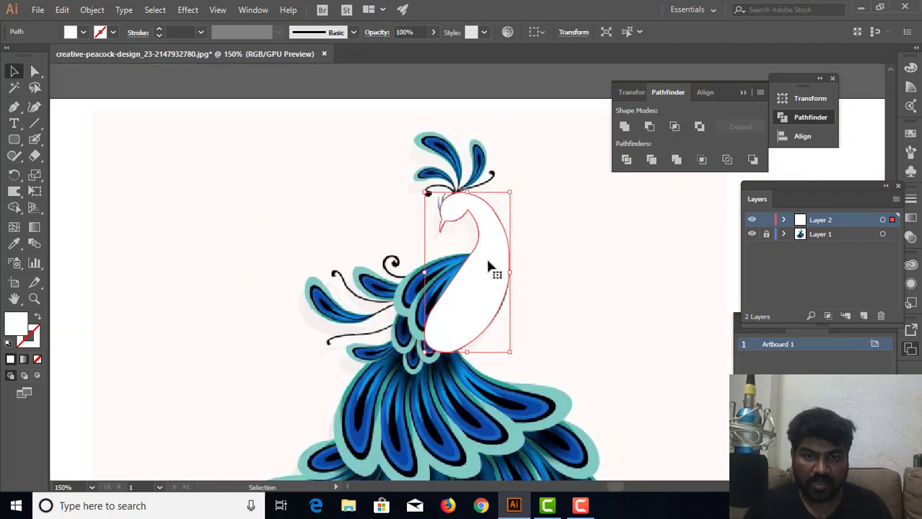
pyautogui.moveTo(494, 262); pyautogui.dragTo(221, 261)
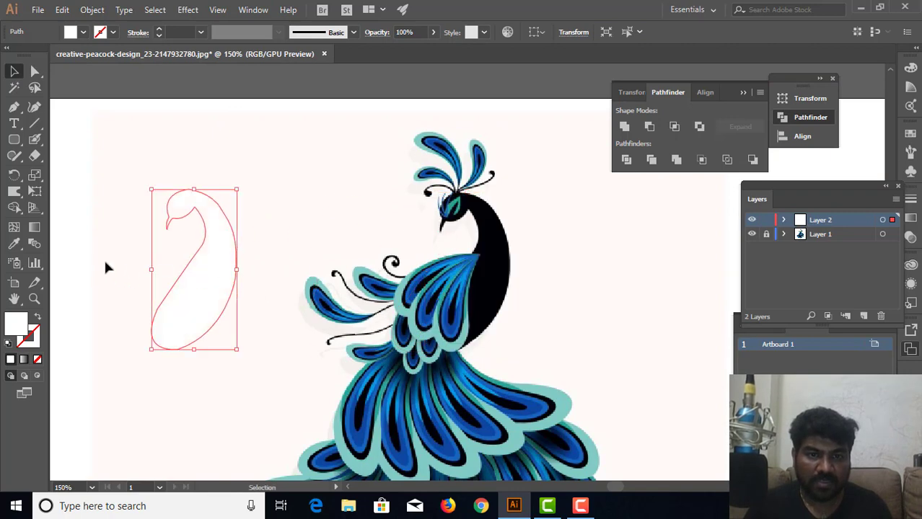
pyautogui.click(15, 246)
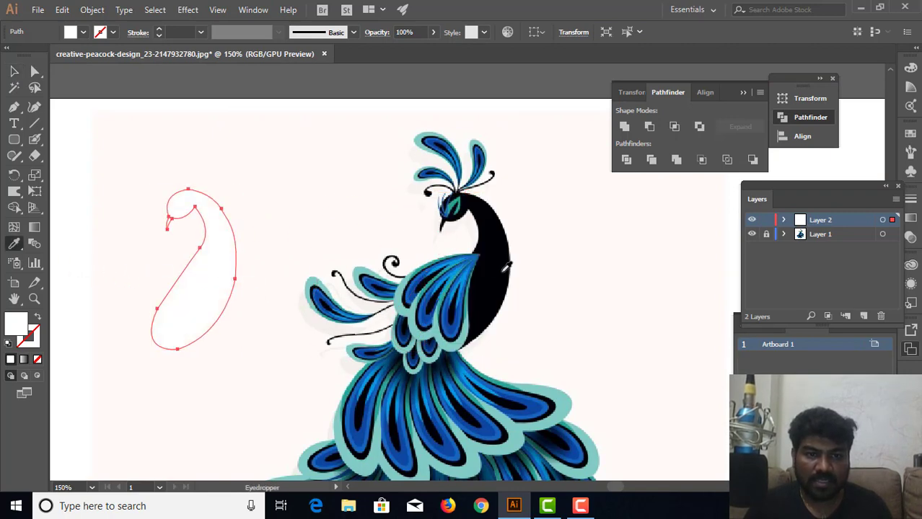
pyautogui.click(505, 268)
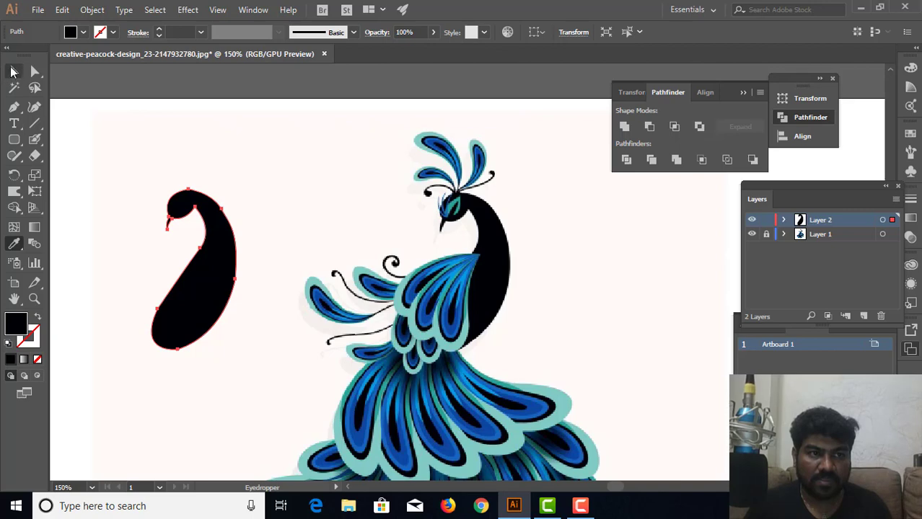
# Step: Zoom in on the black shape and move the top anchor of its right curve down
pyautogui.click(12, 71)
pyautogui.click(306, 207)
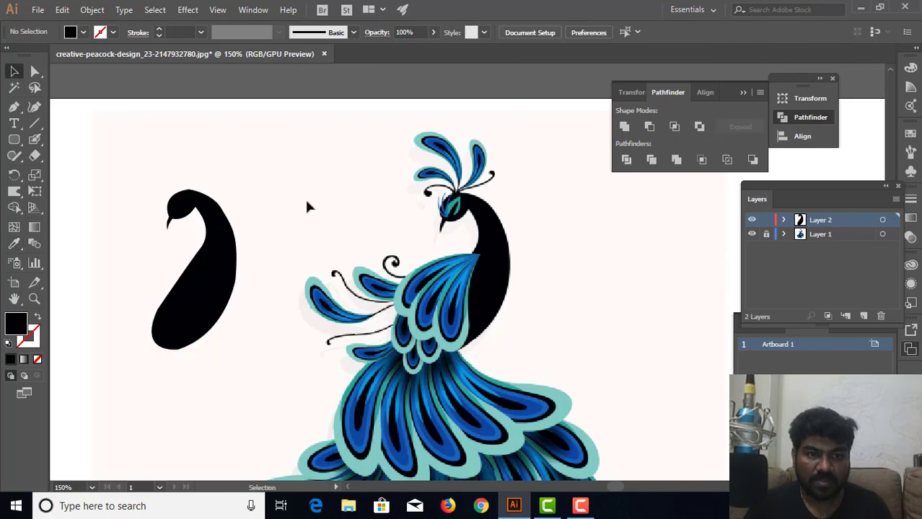
pyautogui.click(212, 261)
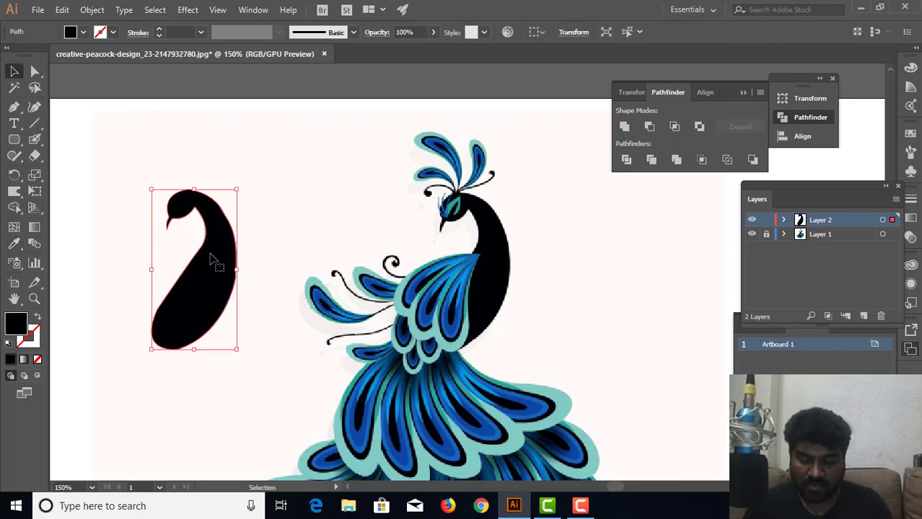
pyautogui.press('a')
pyautogui.hotkey('ctrl', '+')
pyautogui.hotkey('ctrl', '+')
pyautogui.hotkey('ctrl', '+')
pyautogui.press('v')
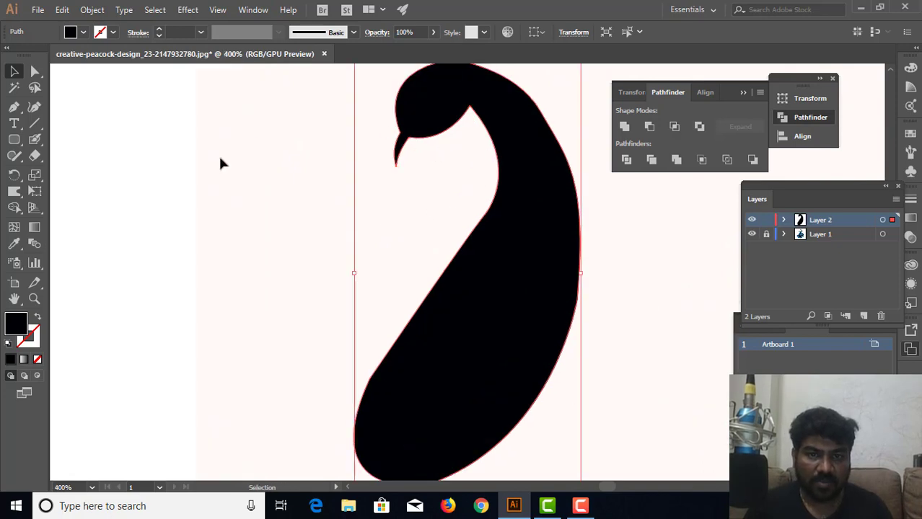
pyautogui.moveTo(363, 202)
pyautogui.mouseDown()
pyautogui.moveTo(90, 251)
pyautogui.moveTo(113, 183)
pyautogui.mouseUp()
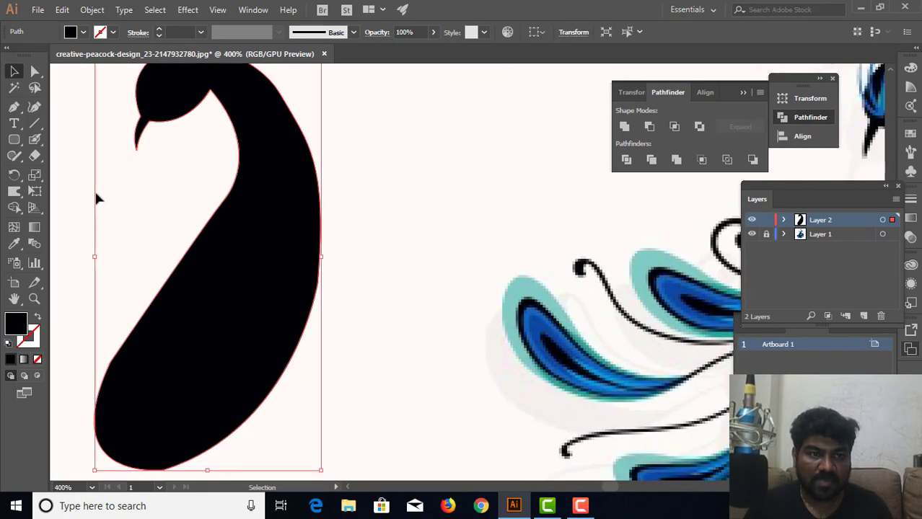
pyautogui.click(35, 71)
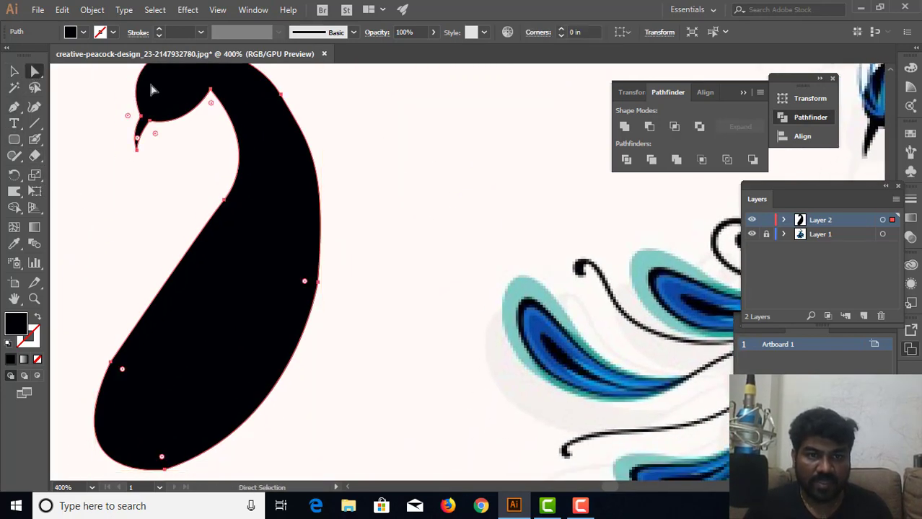
pyautogui.click(281, 97)
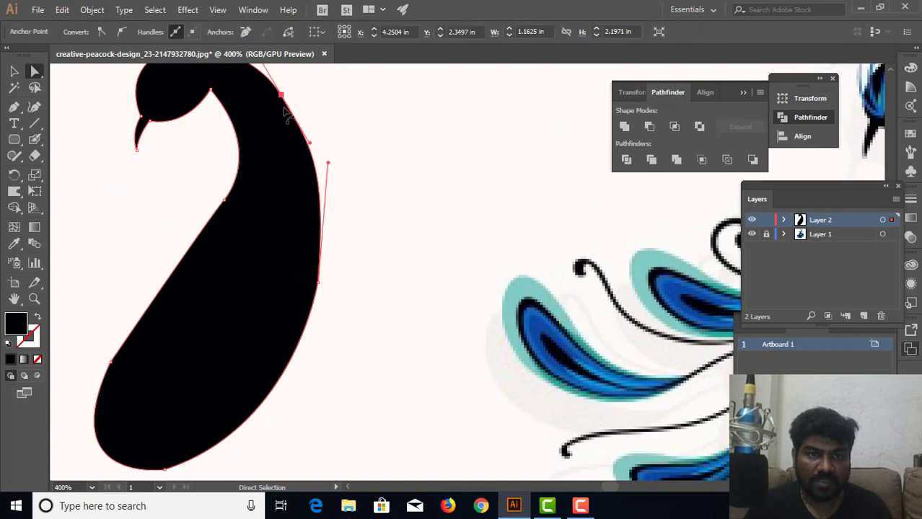
pyautogui.moveTo(311, 148)
pyautogui.mouseDown()
pyautogui.moveTo(310, 159)
pyautogui.moveTo(300, 131)
pyautogui.mouseUp()
# Step: Make the right-edge anchor smooth and nudge it left to refine the curve
pyautogui.scroll(1, 308, 169)
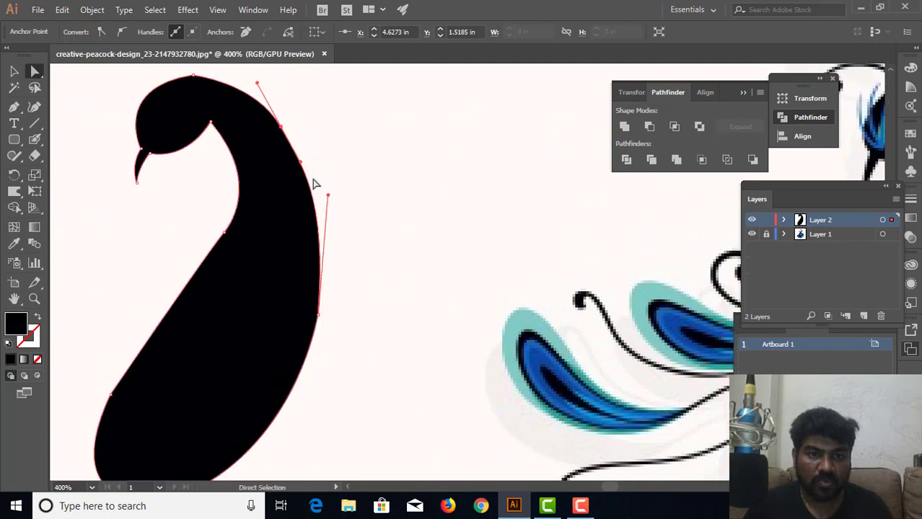
pyautogui.click(318, 315)
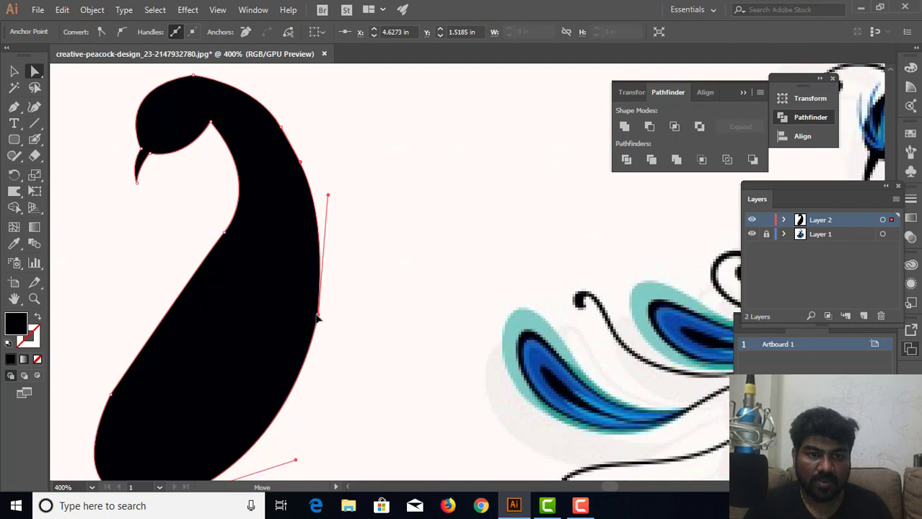
pyautogui.click(122, 33)
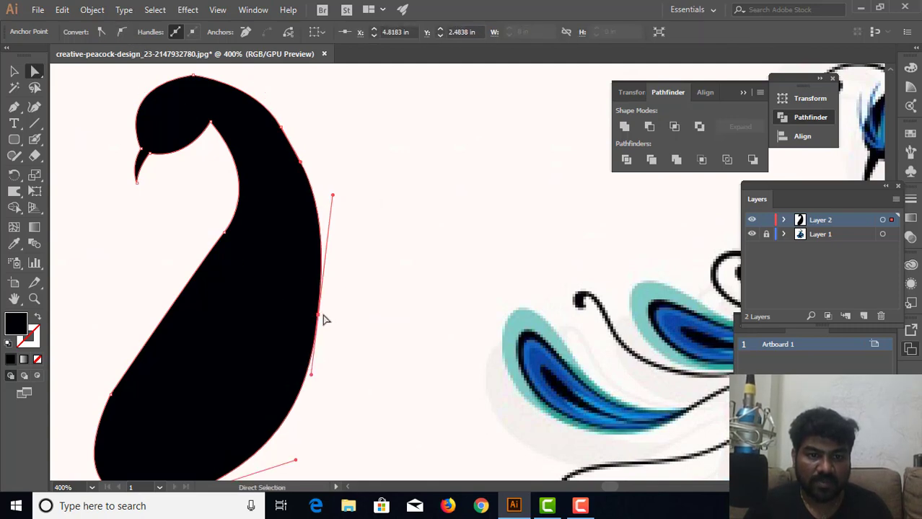
pyautogui.moveTo(318, 322); pyautogui.dragTo(318, 313)
pyautogui.scroll(-5, 319, 314)
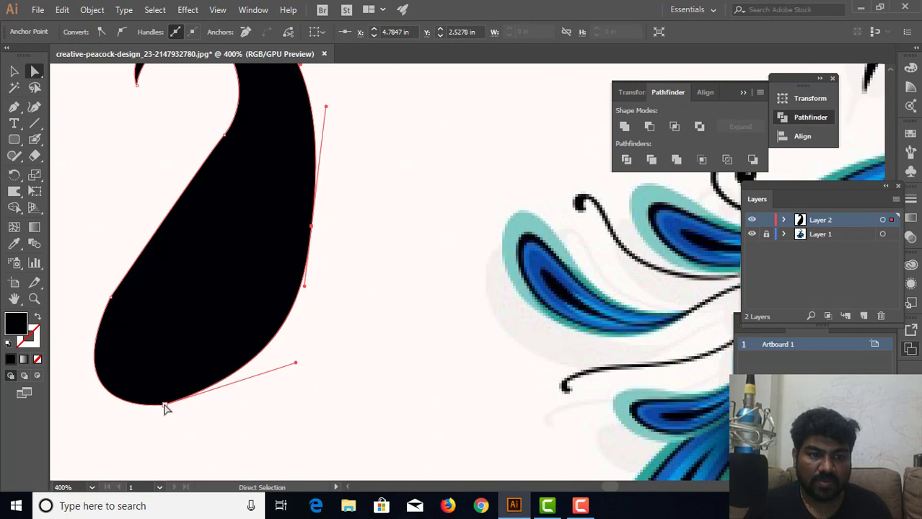
# Step: Make the bottom anchor smooth and adjust its handles into a rounded base
pyautogui.click(165, 406)
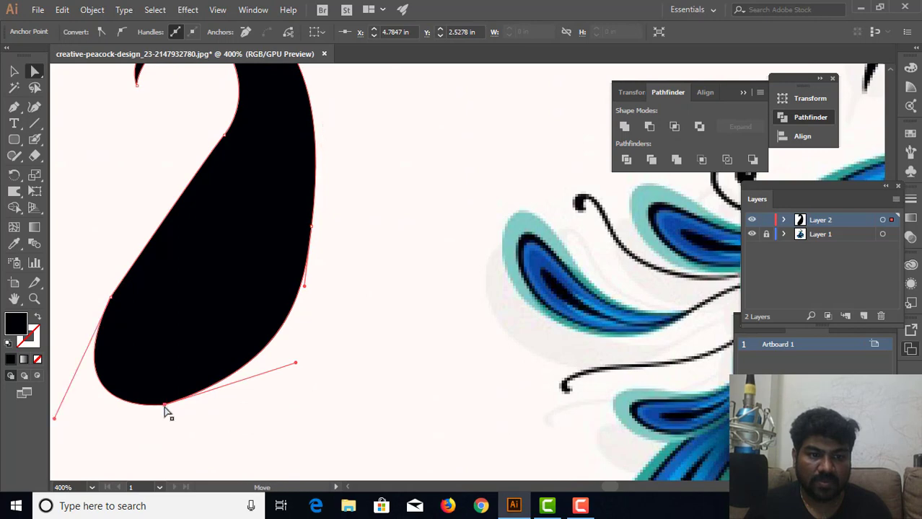
pyautogui.click(120, 35)
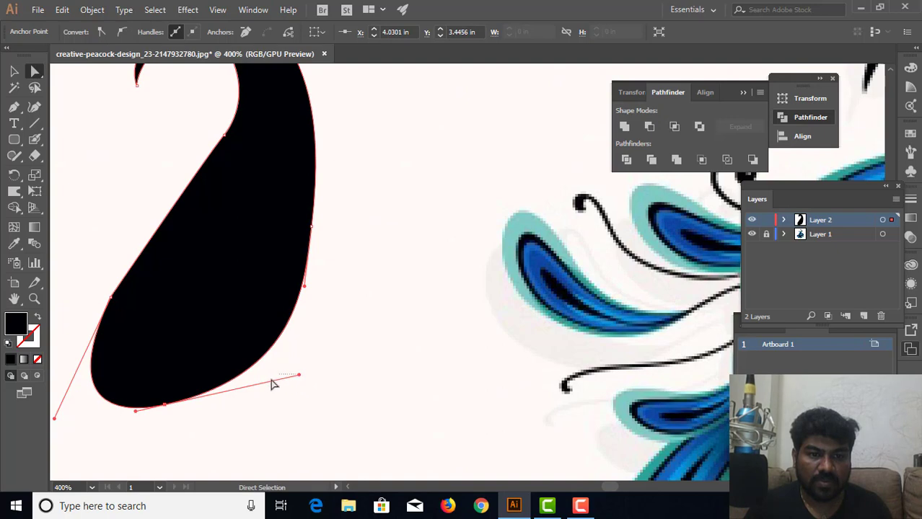
pyautogui.moveTo(304, 382); pyautogui.dragTo(300, 380)
pyautogui.click(165, 405)
pyautogui.moveTo(299, 376); pyautogui.dragTo(222, 405)
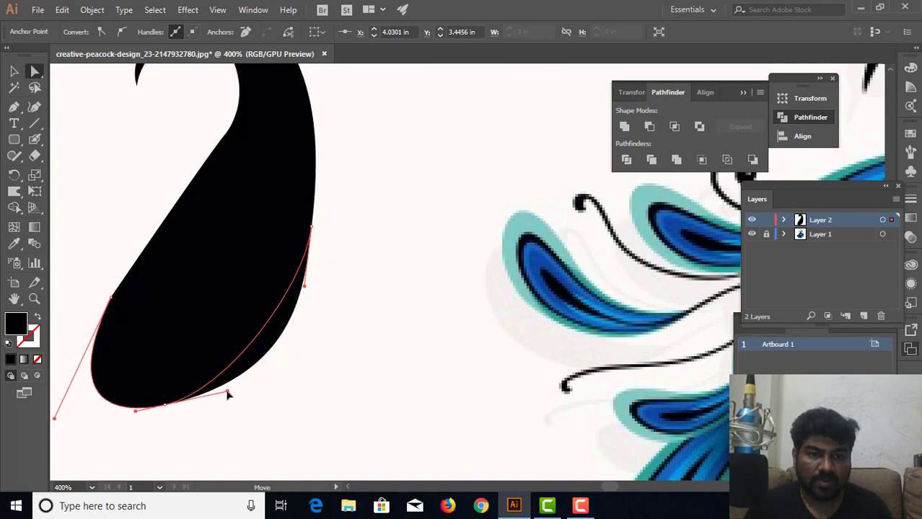
pyautogui.moveTo(221, 405); pyautogui.dragTo(256, 373)
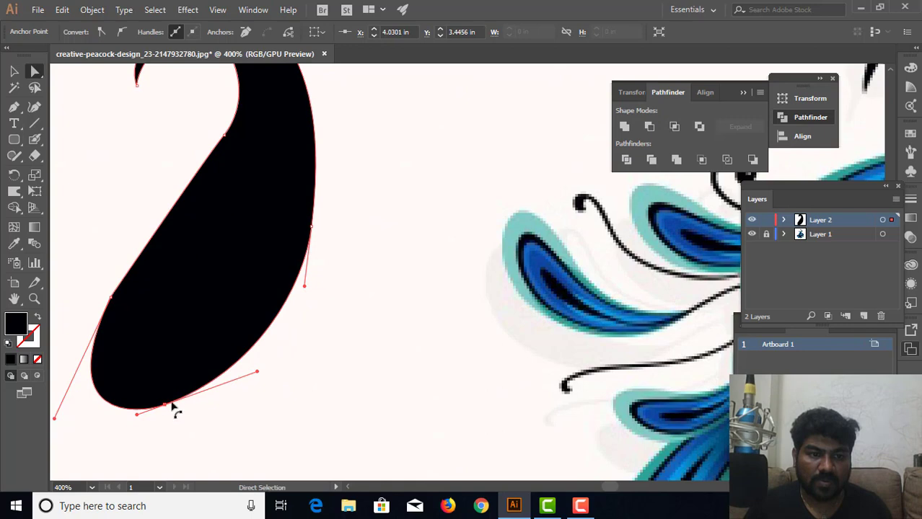
pyautogui.moveTo(167, 409); pyautogui.dragTo(177, 411)
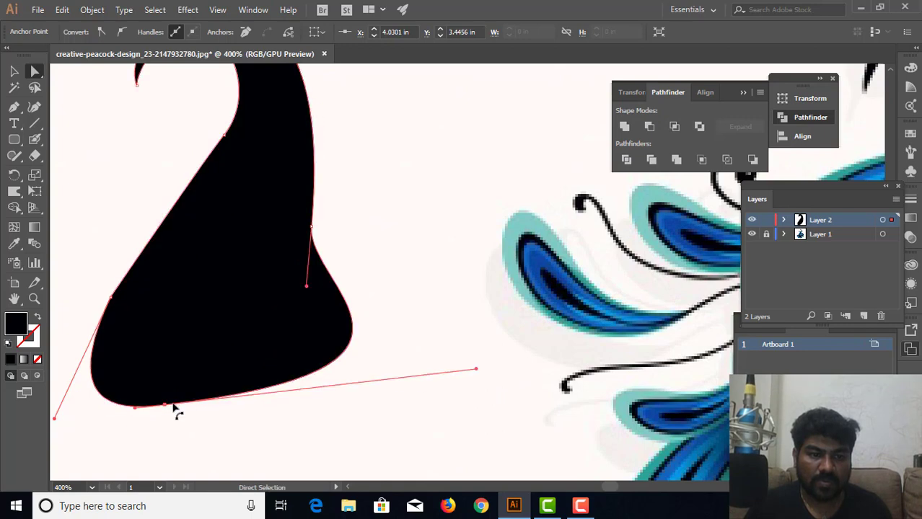
pyautogui.hotkey('ctrl', 'z')
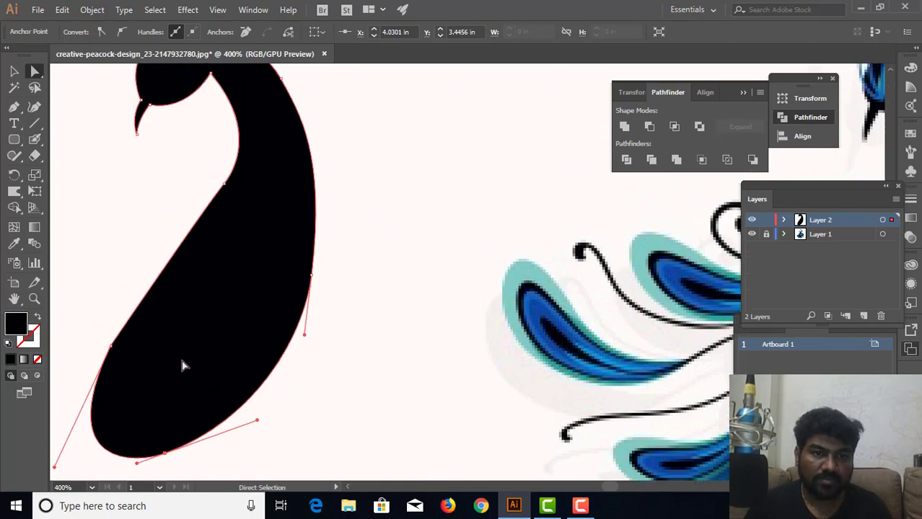
# Step: Smooth the lower-left and inner neck anchors and reshape the neck curve
pyautogui.moveTo(164, 337); pyautogui.dragTo(222, 352)
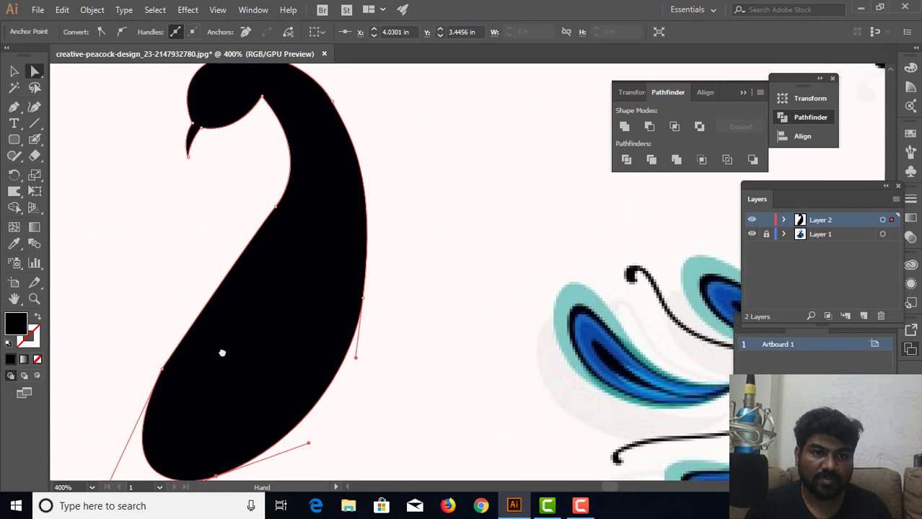
pyautogui.click(165, 371)
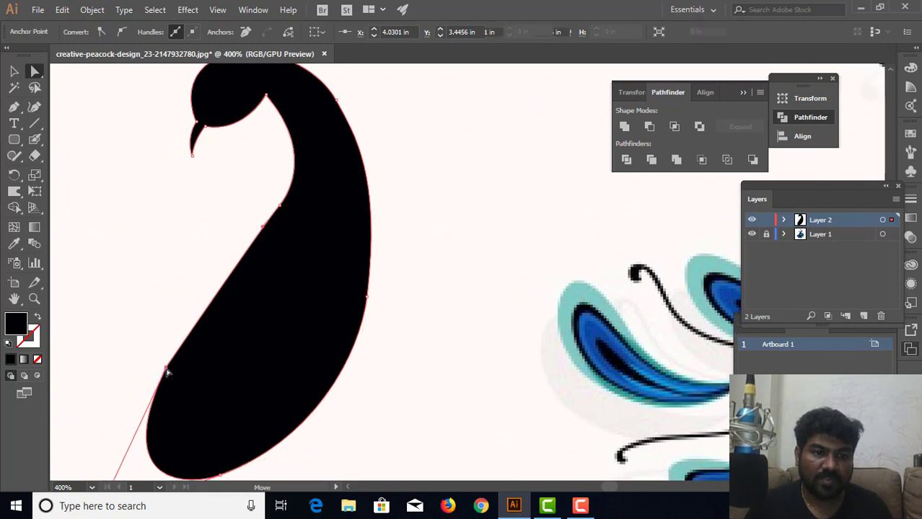
pyautogui.click(120, 38)
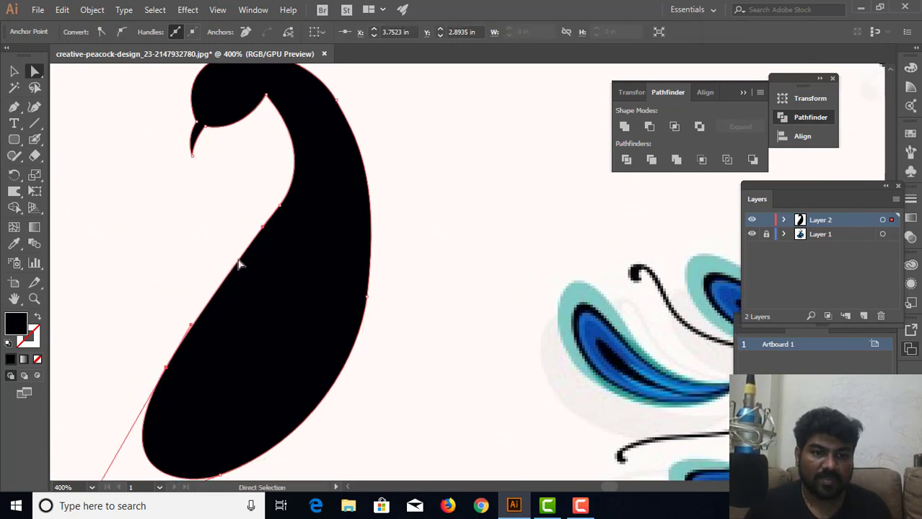
pyautogui.scroll(1, 276, 237)
pyautogui.click(280, 222)
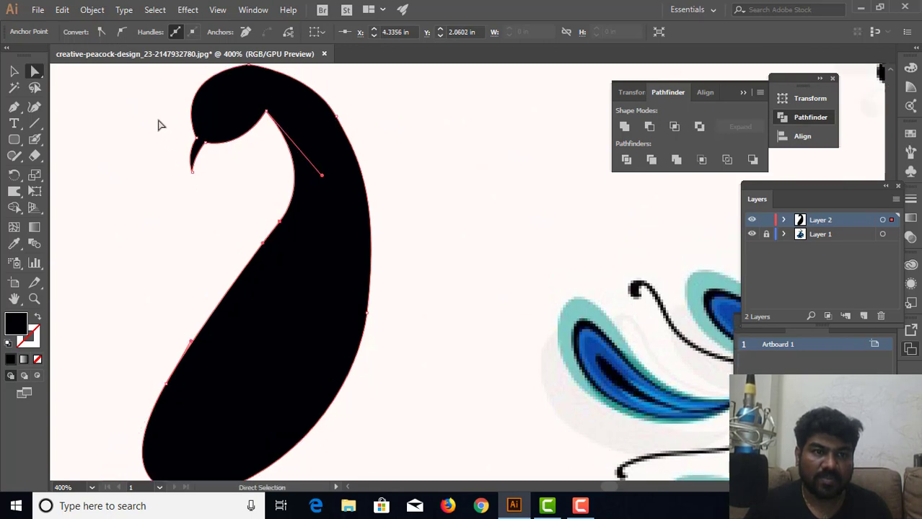
pyautogui.click(121, 32)
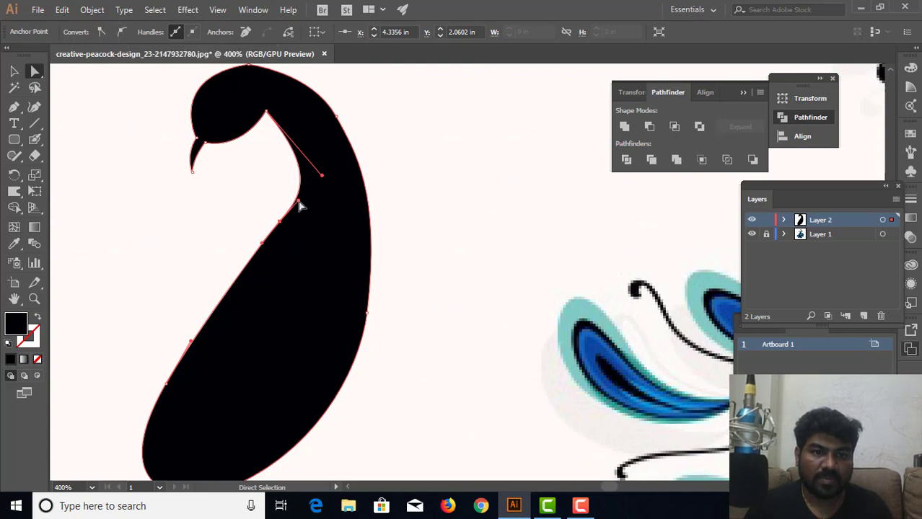
pyautogui.moveTo(300, 206); pyautogui.dragTo(285, 219)
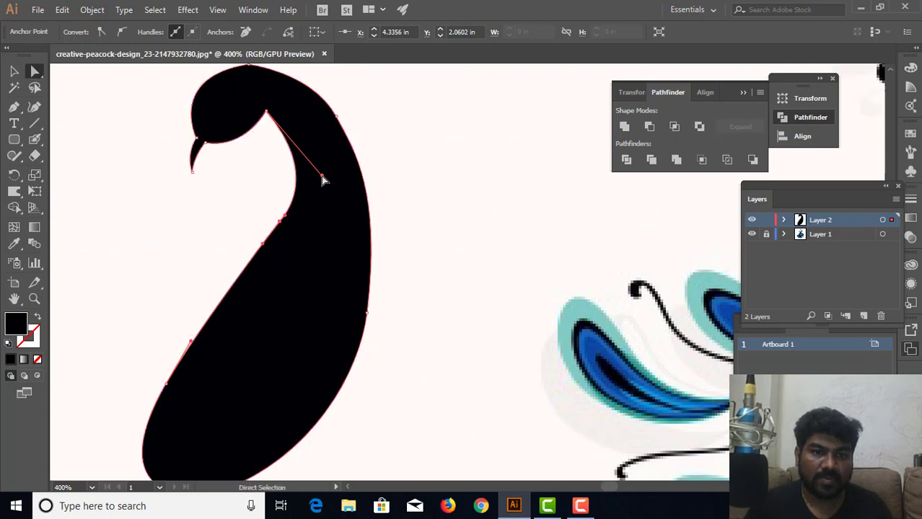
pyautogui.moveTo(321, 176); pyautogui.dragTo(319, 171)
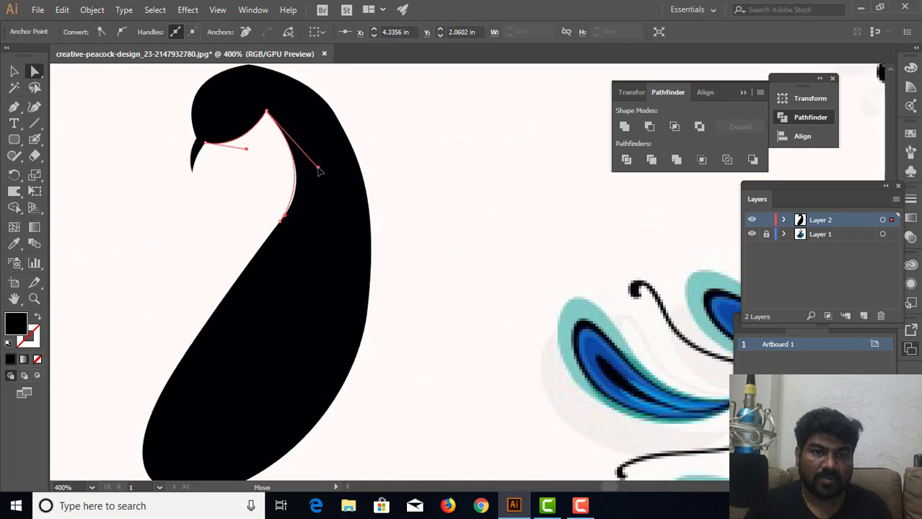
# Step: Make the head's top anchor smooth and adjust its position and handles to round the crown
pyautogui.scroll(3, 313, 114)
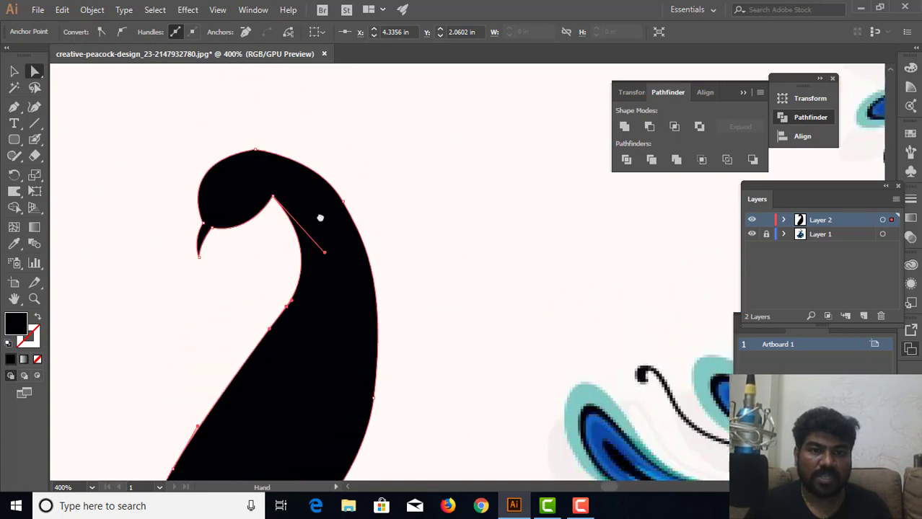
pyautogui.click(259, 176)
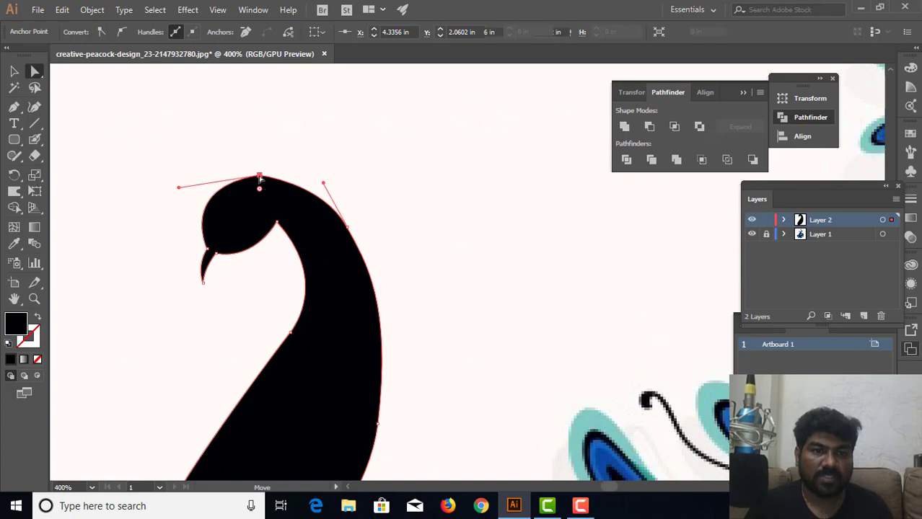
pyautogui.click(121, 37)
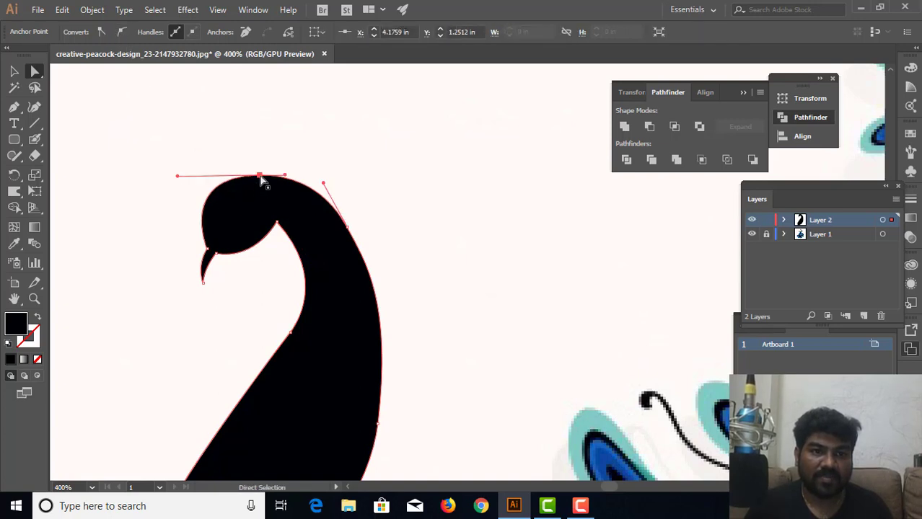
pyautogui.moveTo(259, 176); pyautogui.dragTo(269, 176)
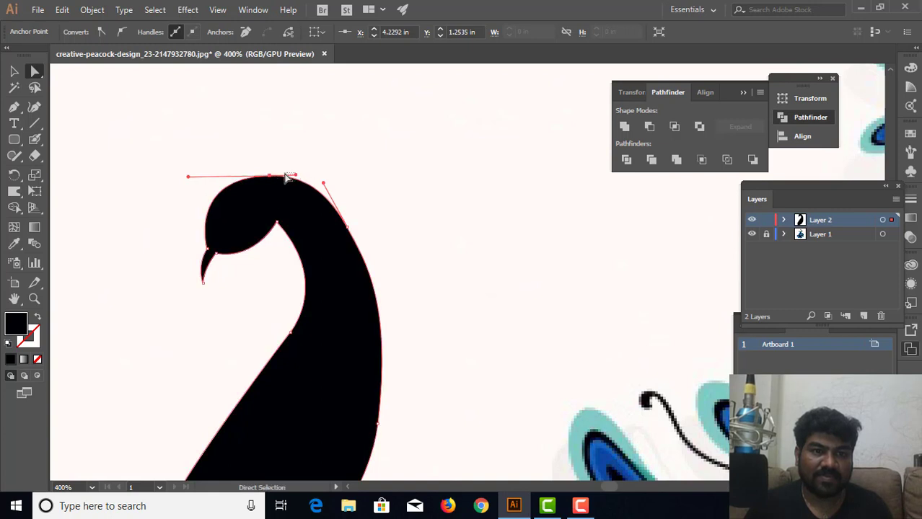
pyautogui.click(267, 181)
pyautogui.click(269, 176)
pyautogui.moveTo(296, 176); pyautogui.dragTo(289, 176)
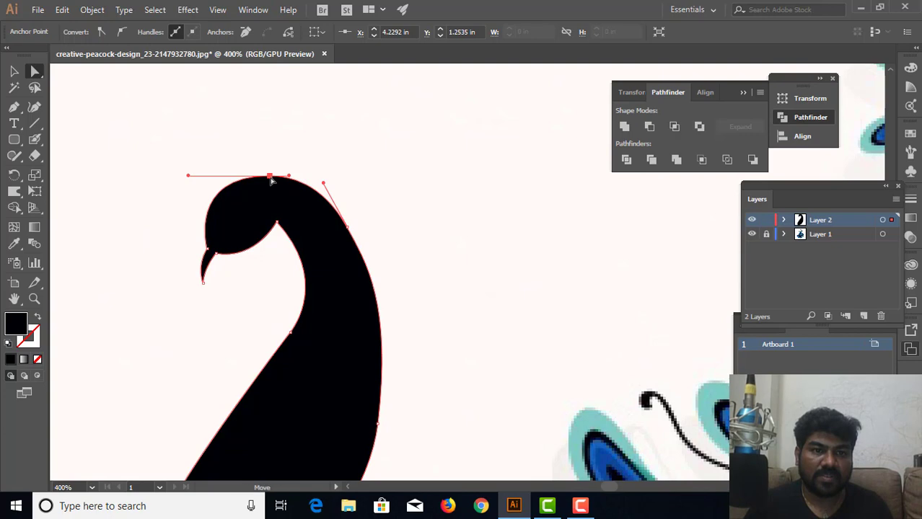
pyautogui.moveTo(272, 182); pyautogui.dragTo(275, 178)
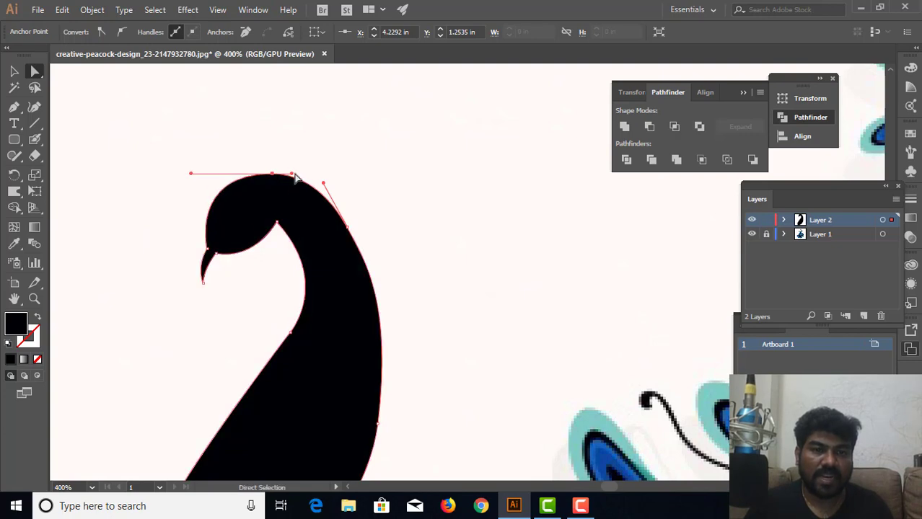
pyautogui.click(362, 159)
# Step: Drag the black silhouette to the left of the reference peacock
pyautogui.scroll(-1, 342, 238)
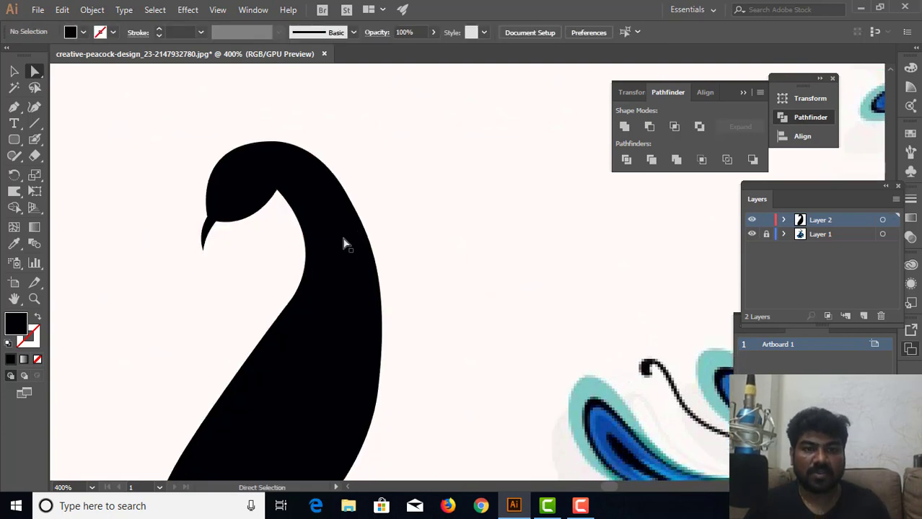
pyautogui.scroll(-3, 344, 237)
pyautogui.scroll(-1, 344, 237)
pyautogui.click(358, 230)
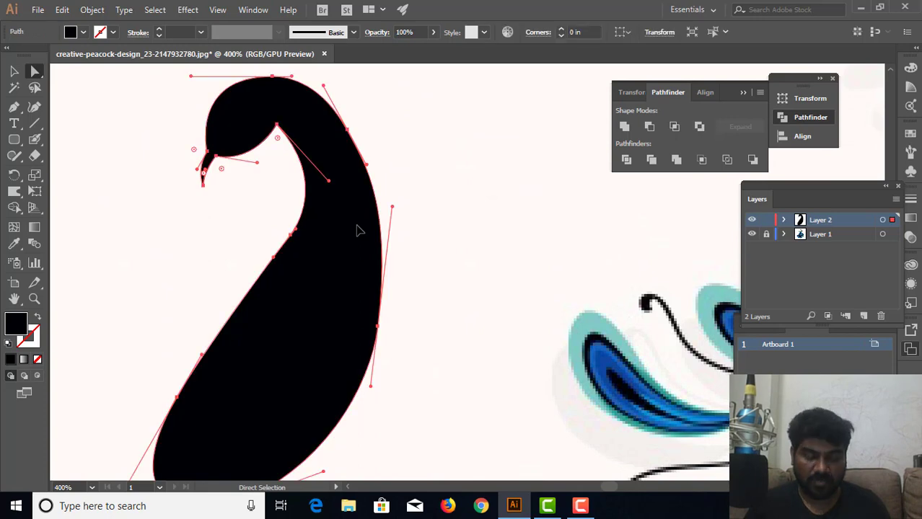
pyautogui.hotkey('ctrl', '-')
pyautogui.hotkey('ctrl', '-')
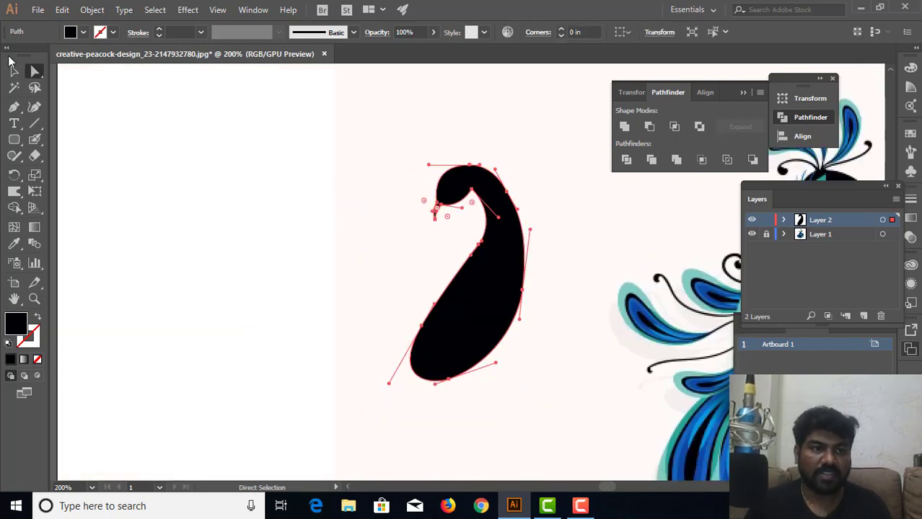
pyautogui.click(13, 72)
pyautogui.moveTo(501, 278); pyautogui.dragTo(240, 238)
pyautogui.click(364, 246)
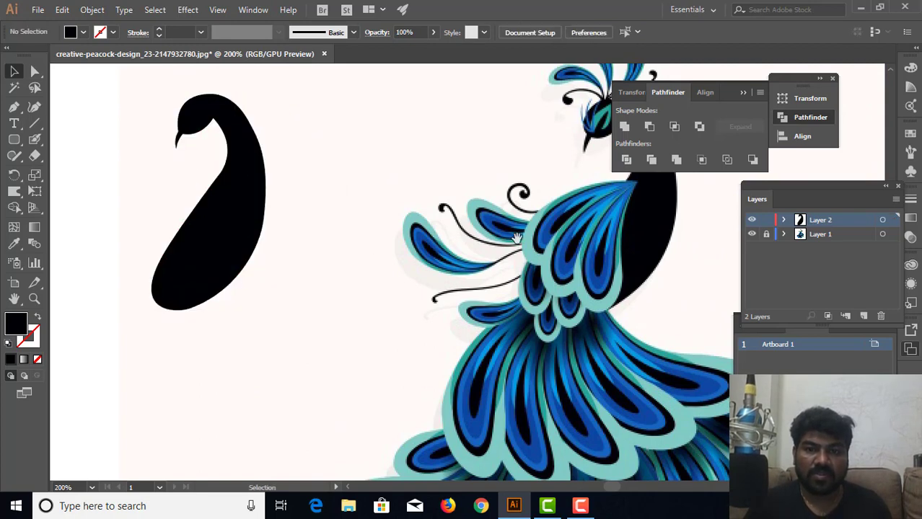
# Step: Zoom in on the reference head and crest and select the Pen tool
pyautogui.moveTo(518, 238)
pyautogui.mouseDown()
pyautogui.moveTo(345, 299)
pyautogui.moveTo(328, 324)
pyautogui.mouseUp()
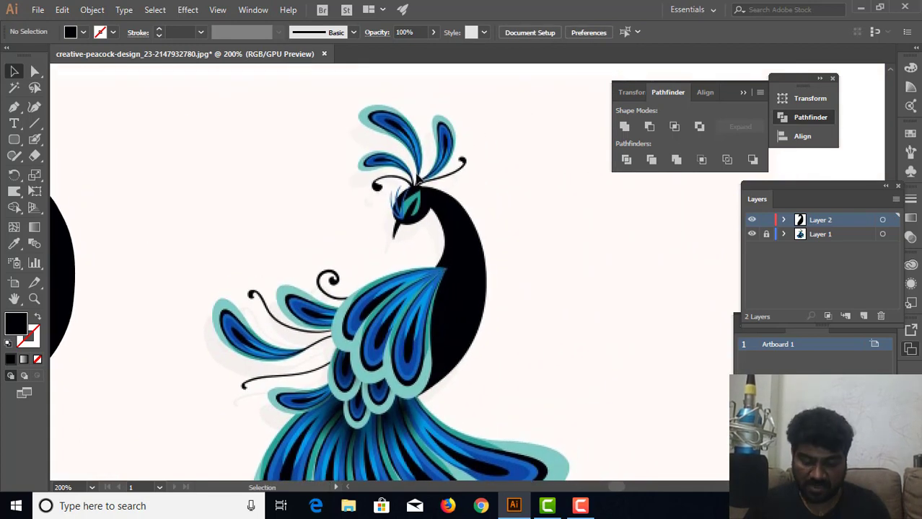
pyautogui.hotkey('ctrl', '=')
pyautogui.moveTo(367, 190); pyautogui.dragTo(359, 332)
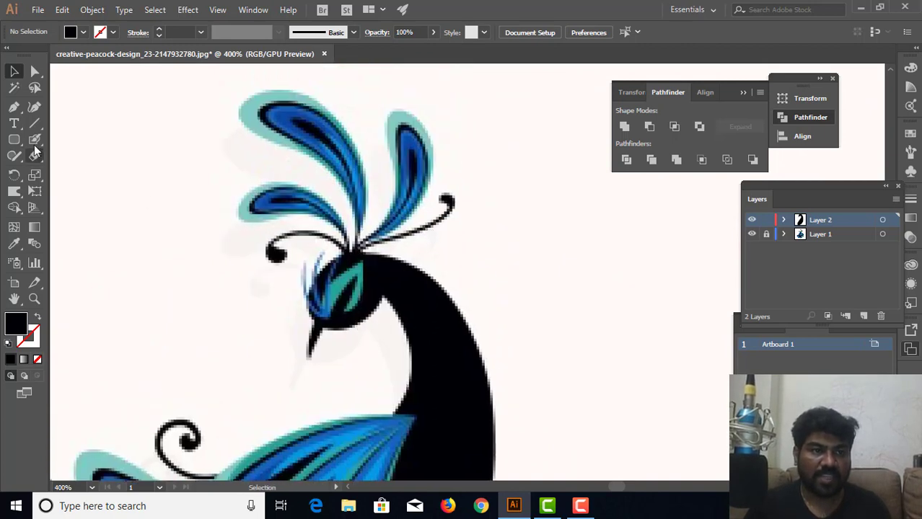
pyautogui.click(14, 107)
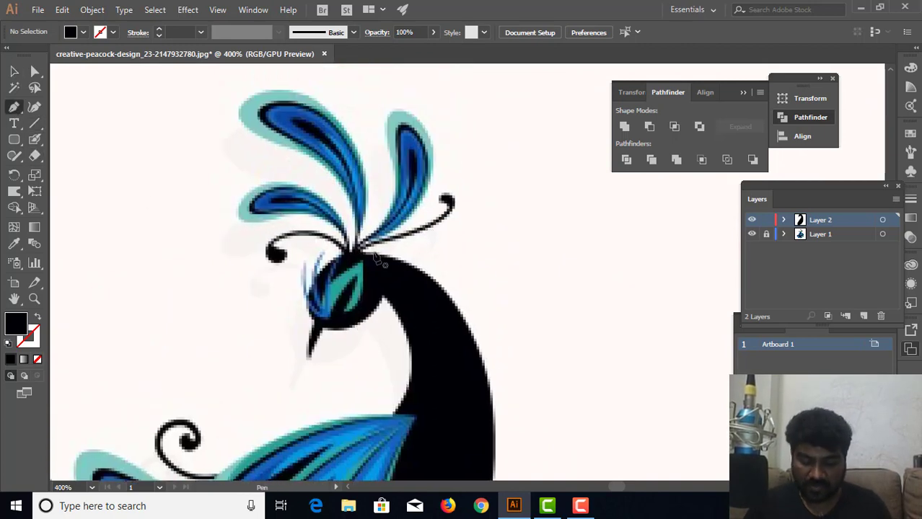
# Step: Trace a crest stalk from the head top to its curled tip with the Pen tool
pyautogui.hotkey('ctrl', '=')
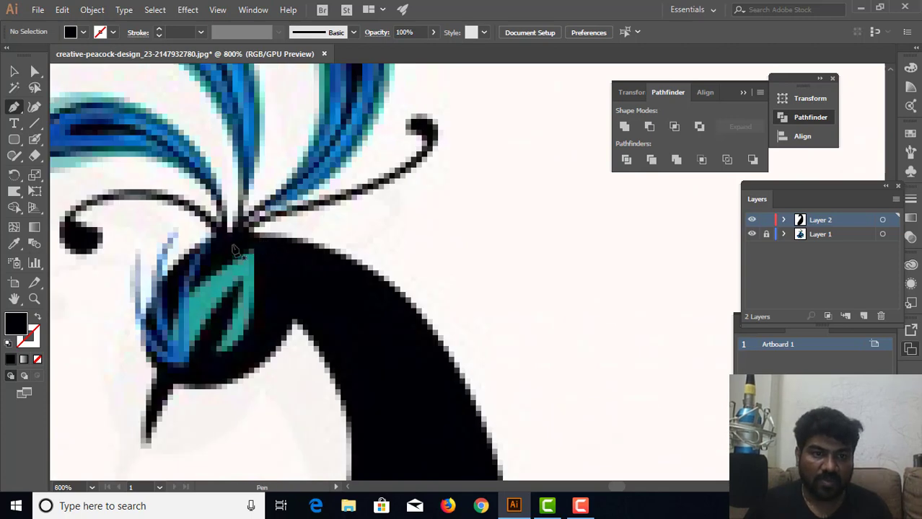
pyautogui.click(234, 248)
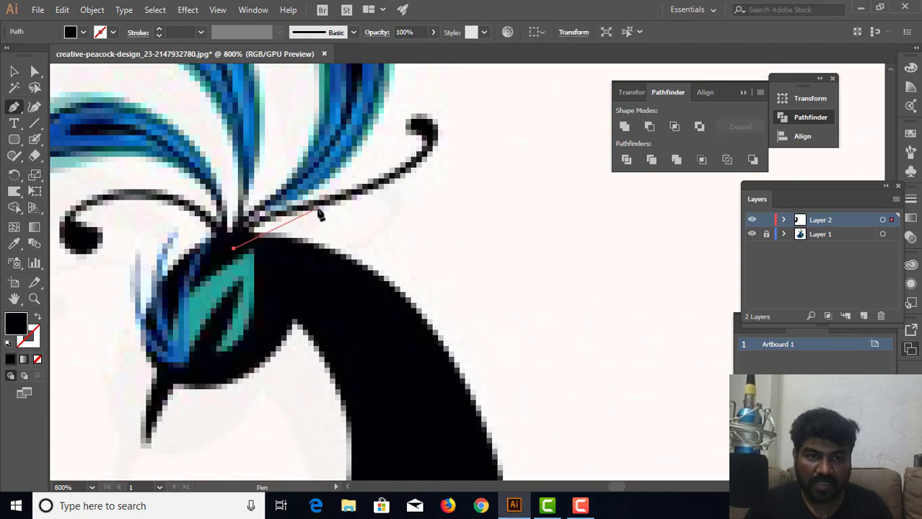
pyautogui.moveTo(365, 206); pyautogui.dragTo(392, 191)
pyautogui.click(431, 148)
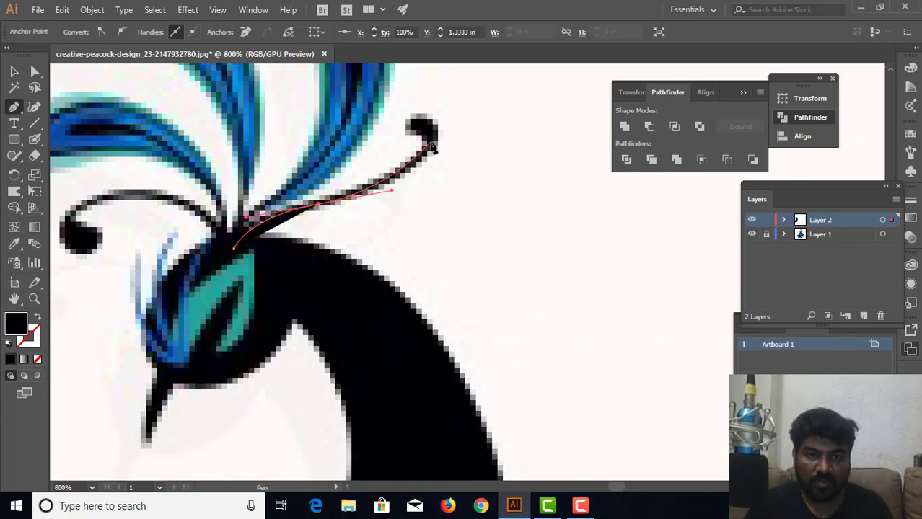
pyautogui.click(432, 129)
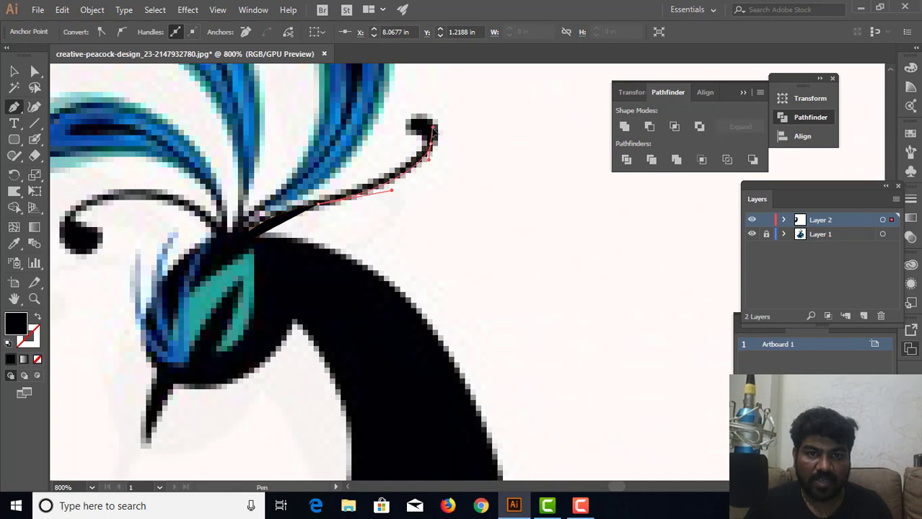
pyautogui.click(433, 131)
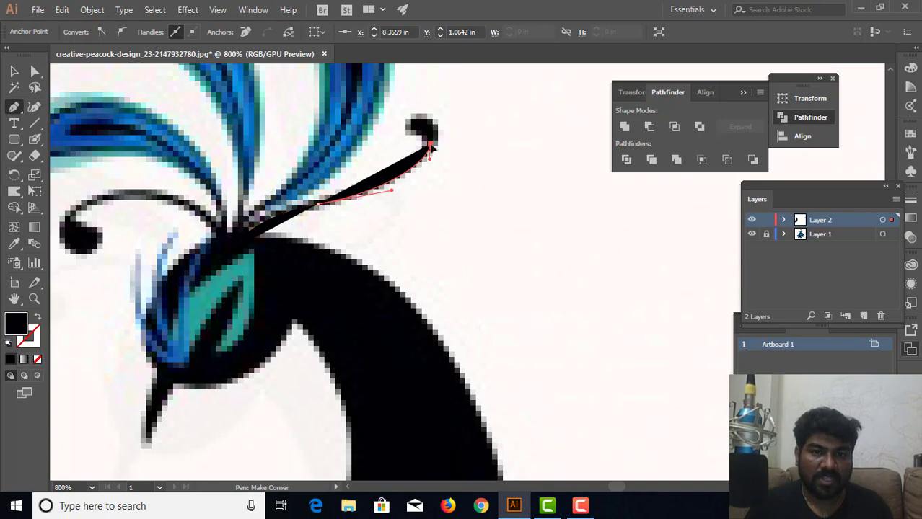
pyautogui.click(430, 147)
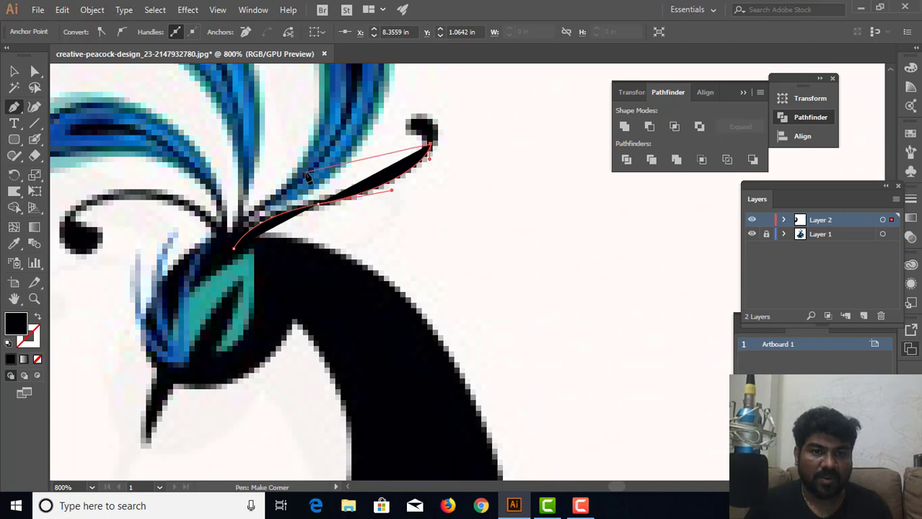
# Step: Swap the stalk's black fill to a black stroke and deselect it
pyautogui.click(39, 319)
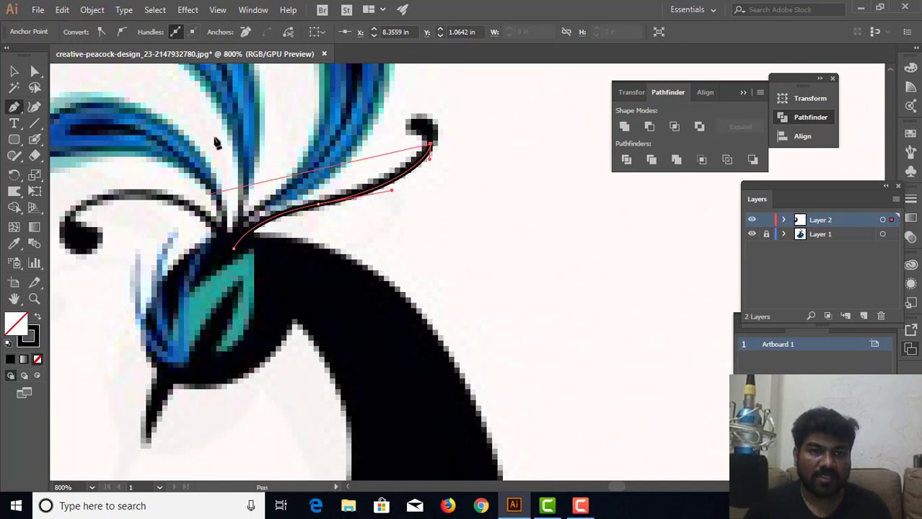
pyautogui.click(15, 75)
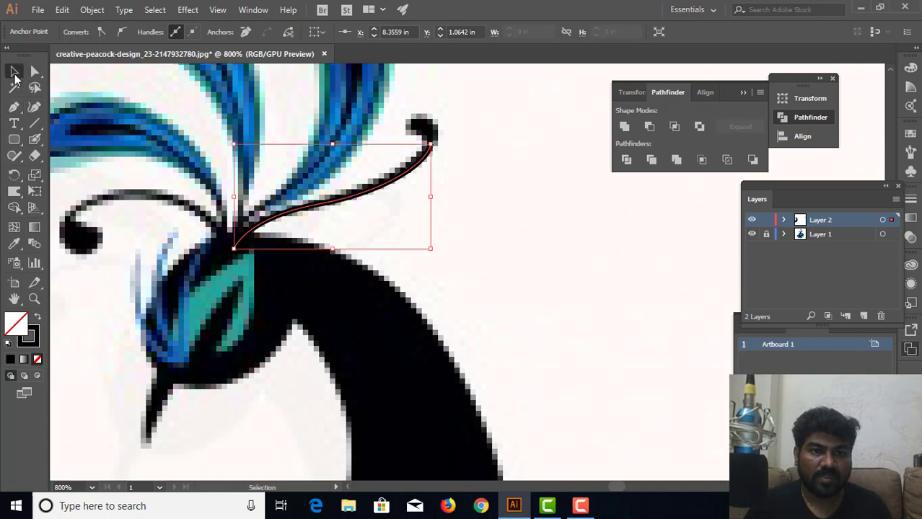
pyautogui.click(98, 177)
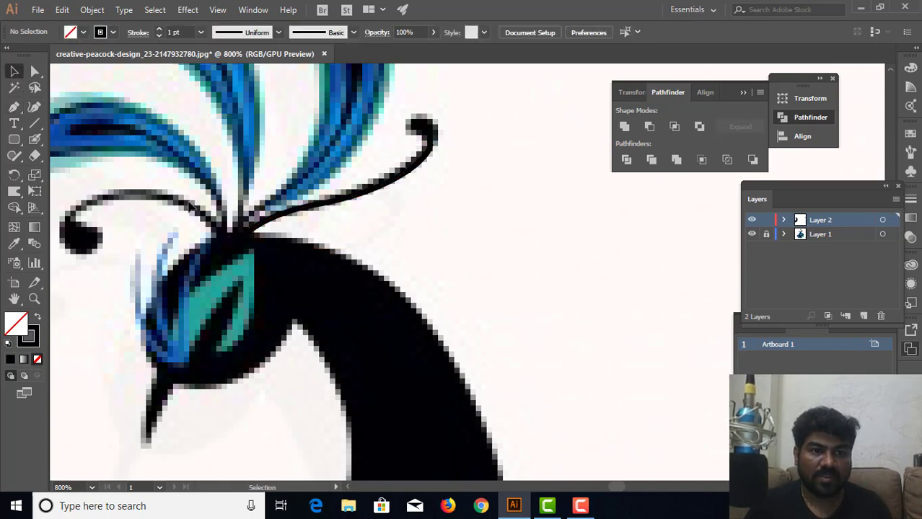
# Step: Set the crest stalk's stroke weight to 2 pt and apply Object > Path > Outline Stroke
pyautogui.click(273, 224)
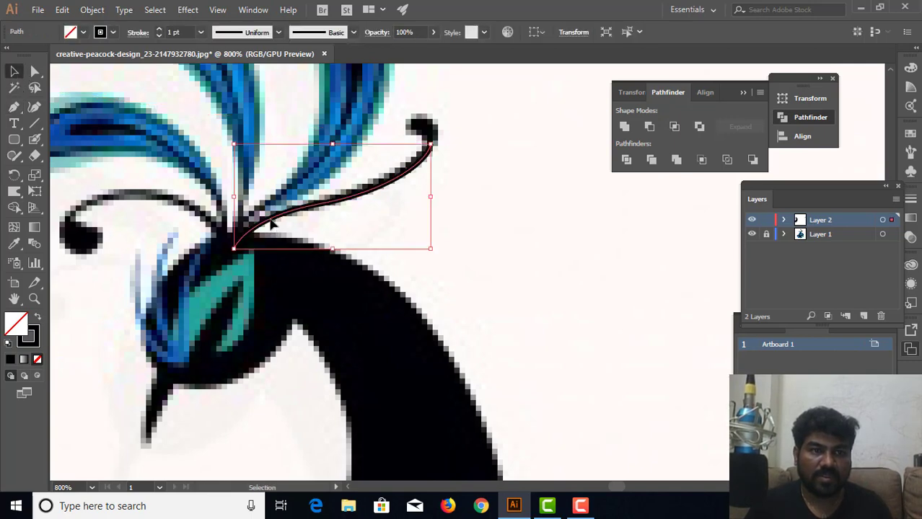
pyautogui.click(182, 32)
pyautogui.write('2')
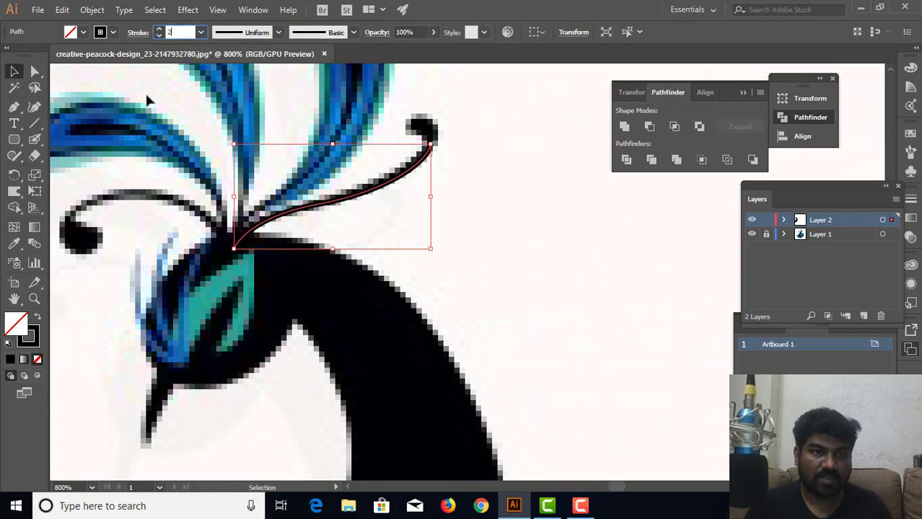
pyautogui.click(180, 112)
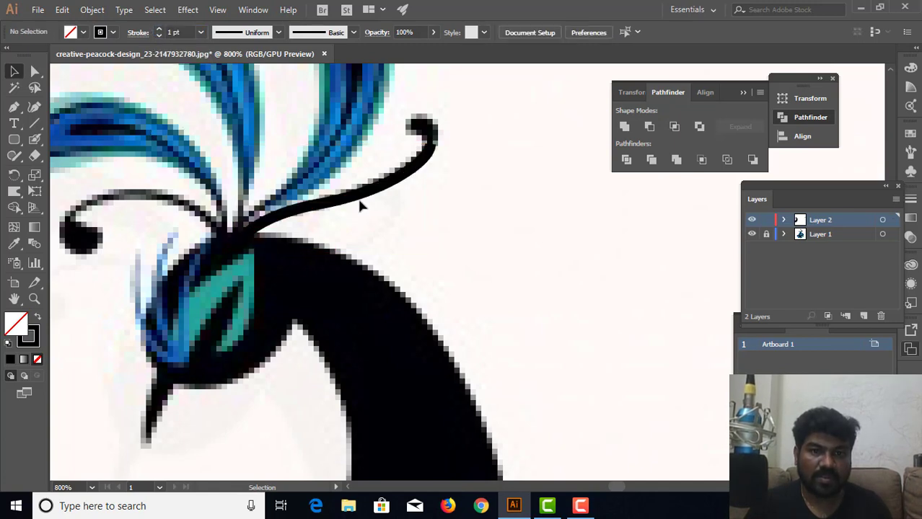
pyautogui.click(362, 198)
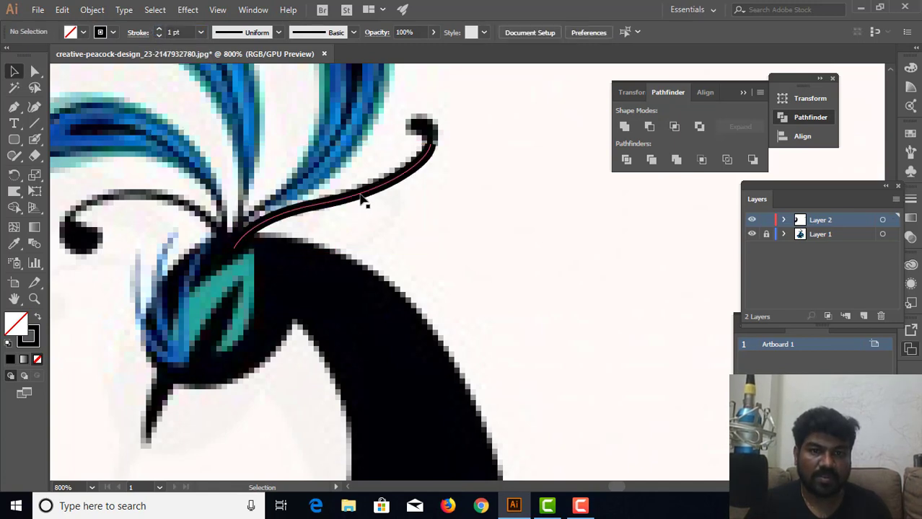
pyautogui.click(91, 10)
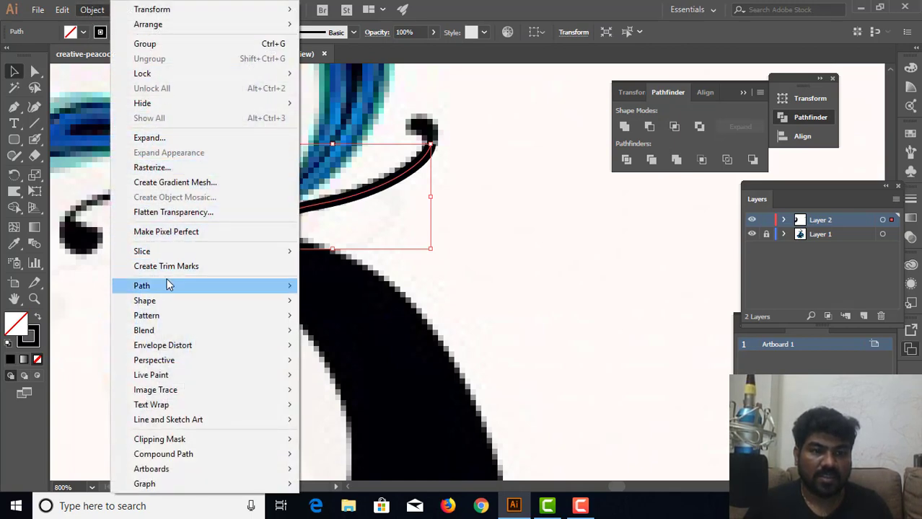
pyautogui.moveTo(142, 286)
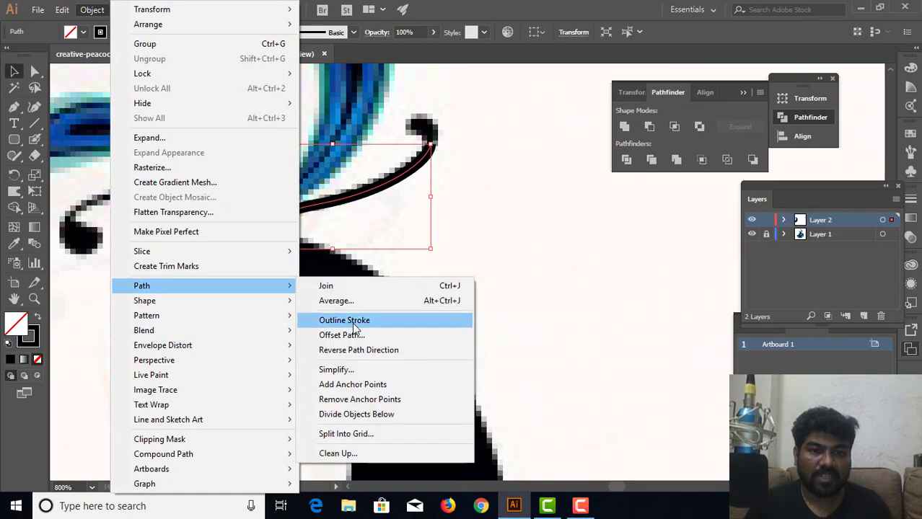
pyautogui.click(353, 322)
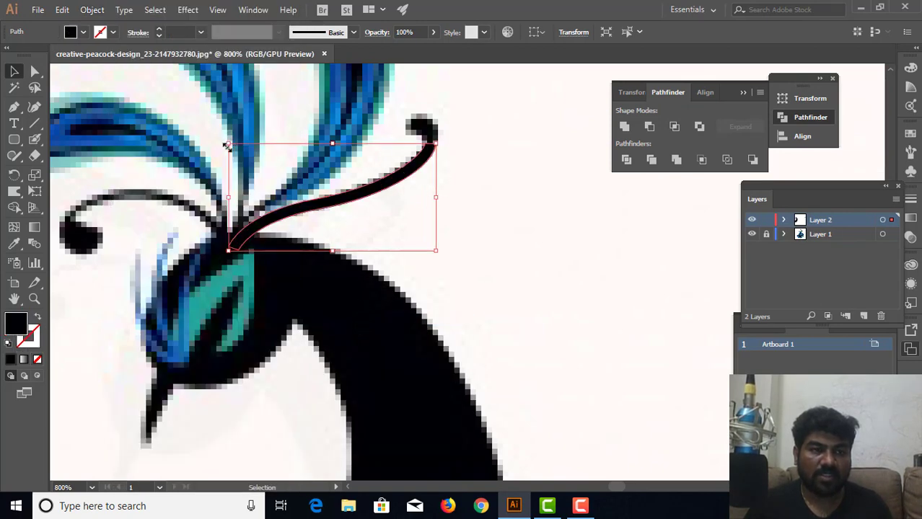
# Step: Draw a circle with the Ellipse tool at the stalk's curled tip
pyautogui.click(19, 144)
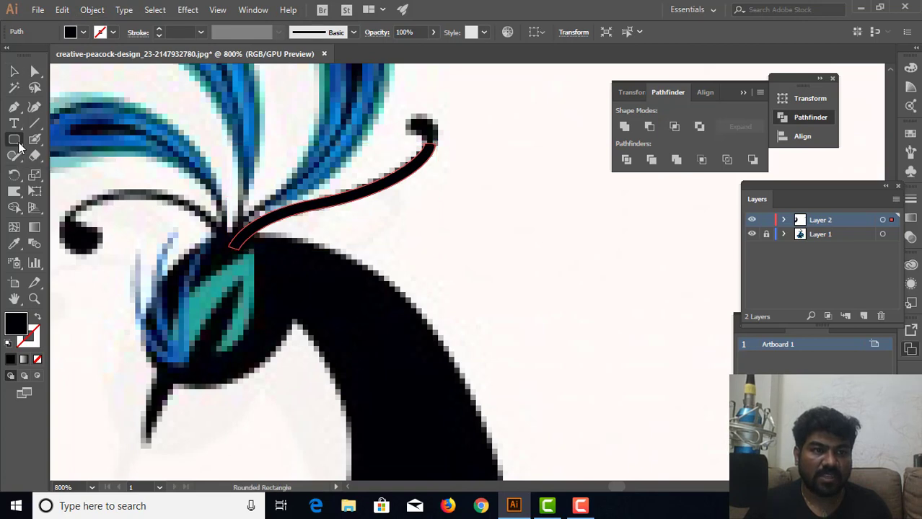
pyautogui.moveTo(22, 147); pyautogui.dragTo(80, 171)
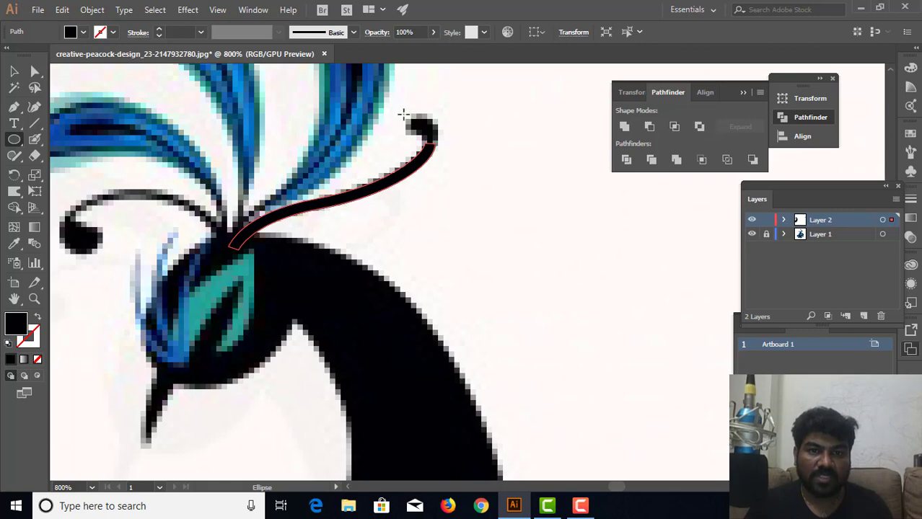
pyautogui.moveTo(403, 114); pyautogui.dragTo(437, 146)
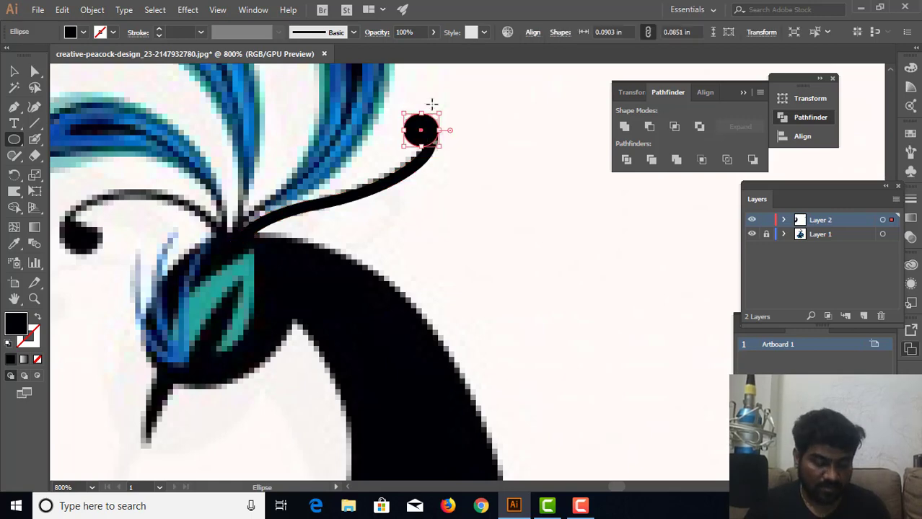
pyautogui.press('v')
pyautogui.click(454, 134)
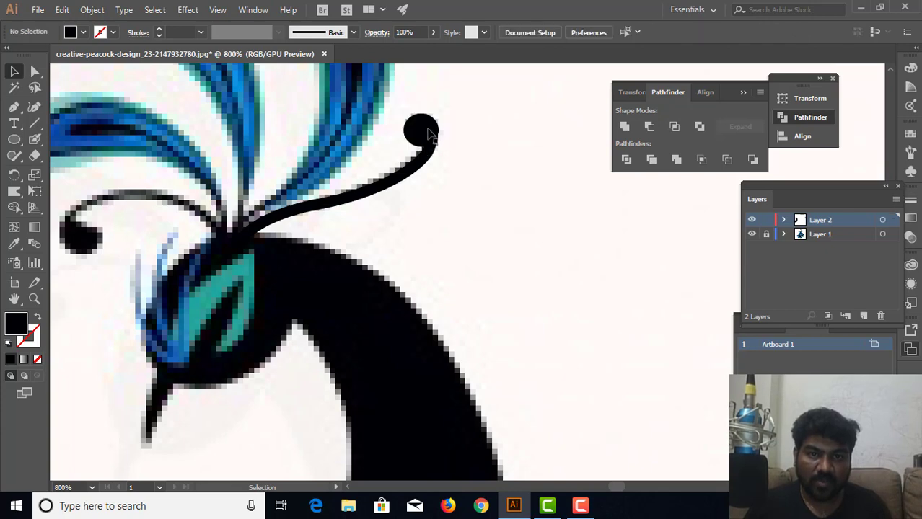
# Step: Flatten the ball to 0.0718 in tall, rotate it upright, and move it onto the traced ball
pyautogui.click(430, 138)
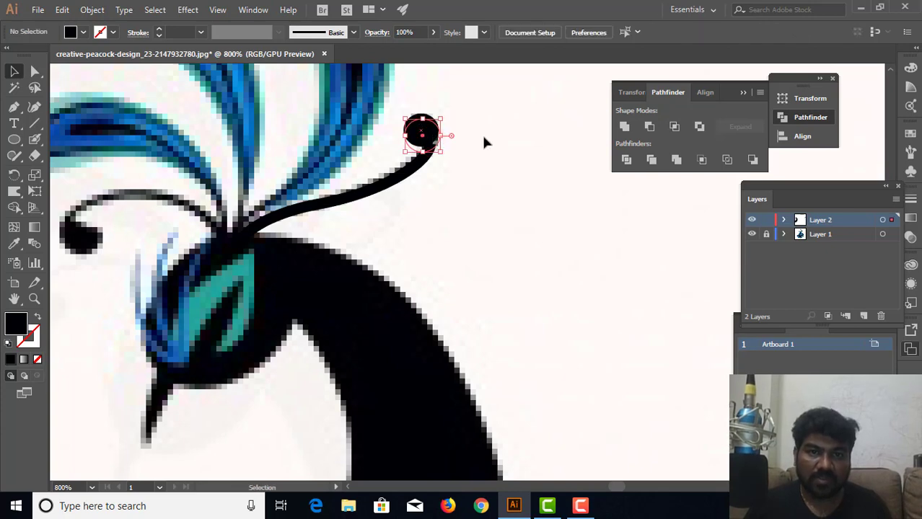
pyautogui.click(482, 134)
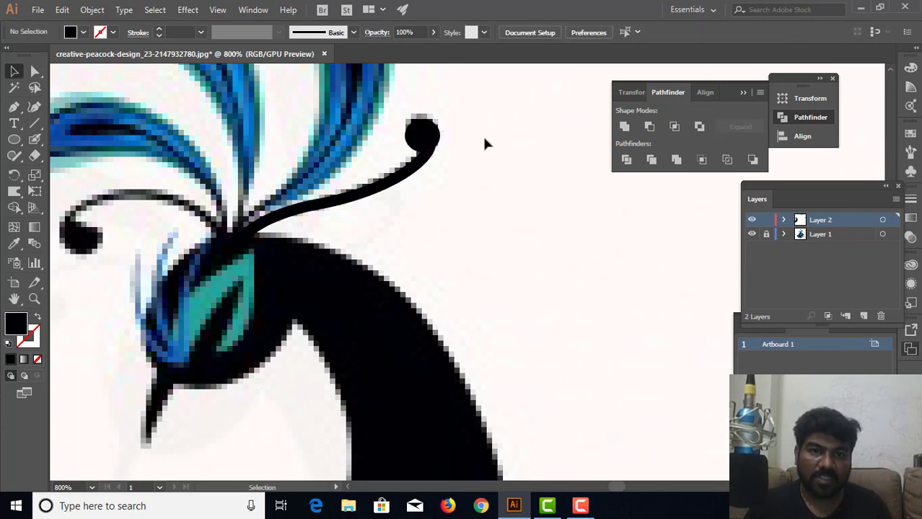
pyautogui.click(428, 165)
pyautogui.click(426, 141)
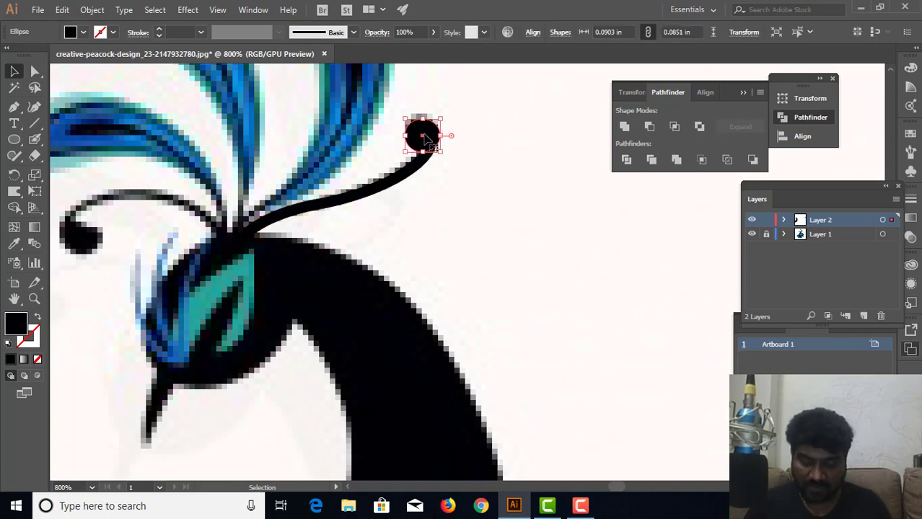
pyautogui.hotkey('ctrl', '+')
pyautogui.hotkey('ctrl', '+')
pyautogui.hotkey('ctrl', '+')
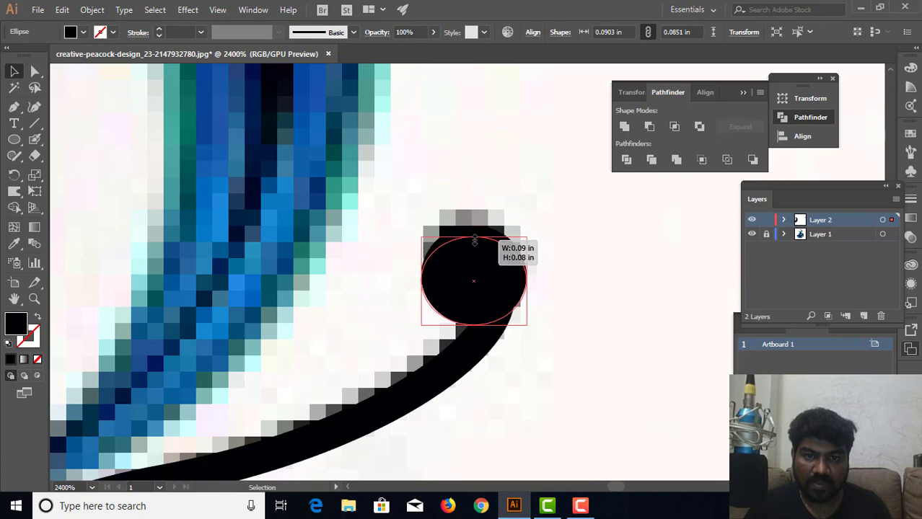
pyautogui.moveTo(475, 226); pyautogui.dragTo(474, 241)
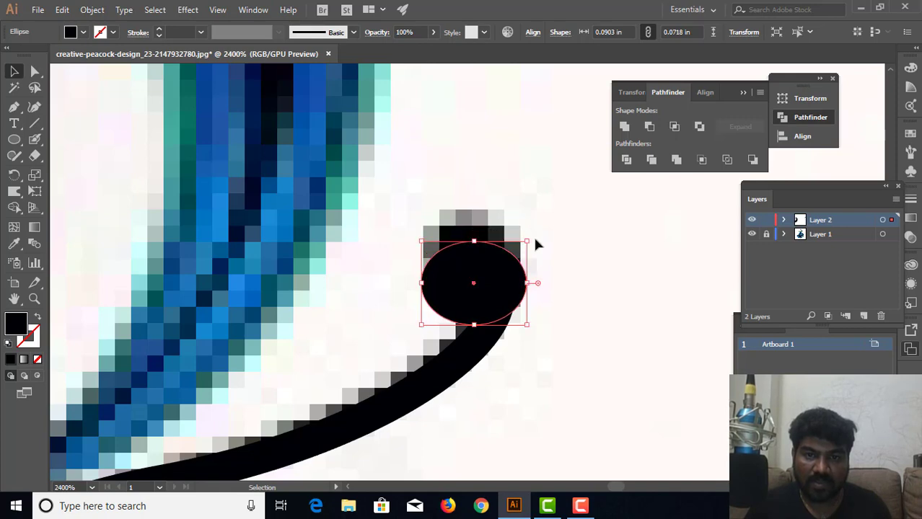
pyautogui.moveTo(535, 241); pyautogui.dragTo(515, 327)
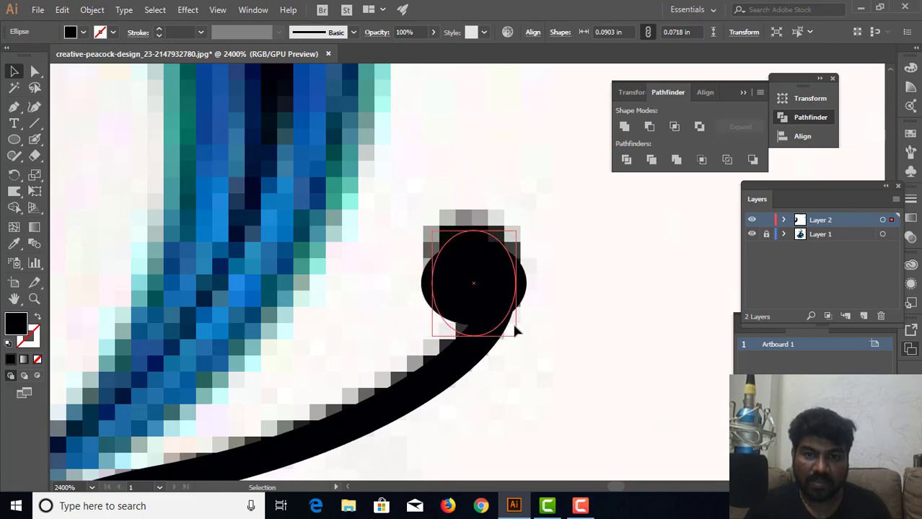
pyautogui.moveTo(489, 294); pyautogui.dragTo(499, 276)
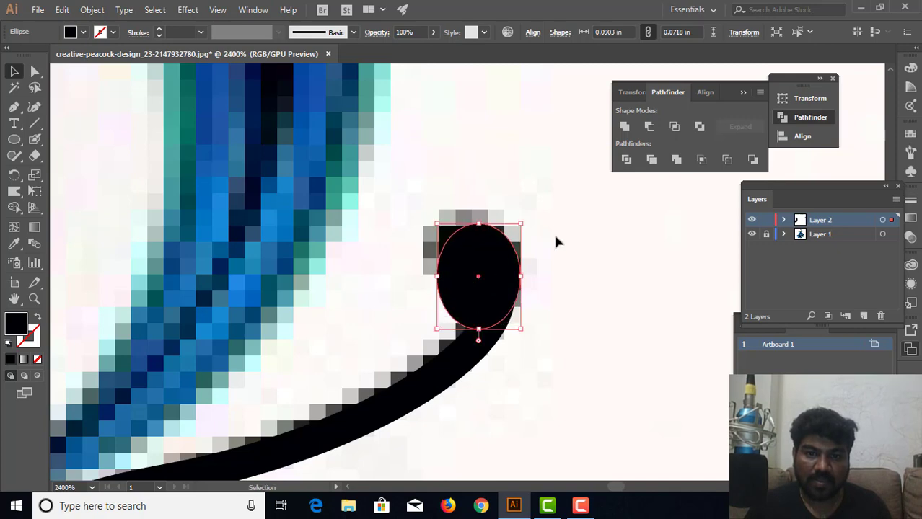
pyautogui.click(556, 236)
# Step: Merge the ellipse and stalk with Pathfinder Merge, then zoom out to the crest
pyautogui.scroll(-2, 529, 237)
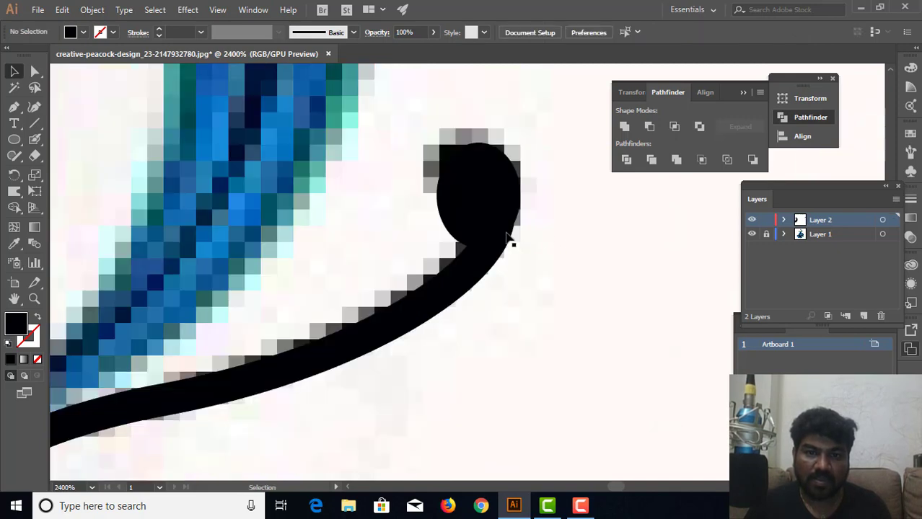
pyautogui.click(504, 234)
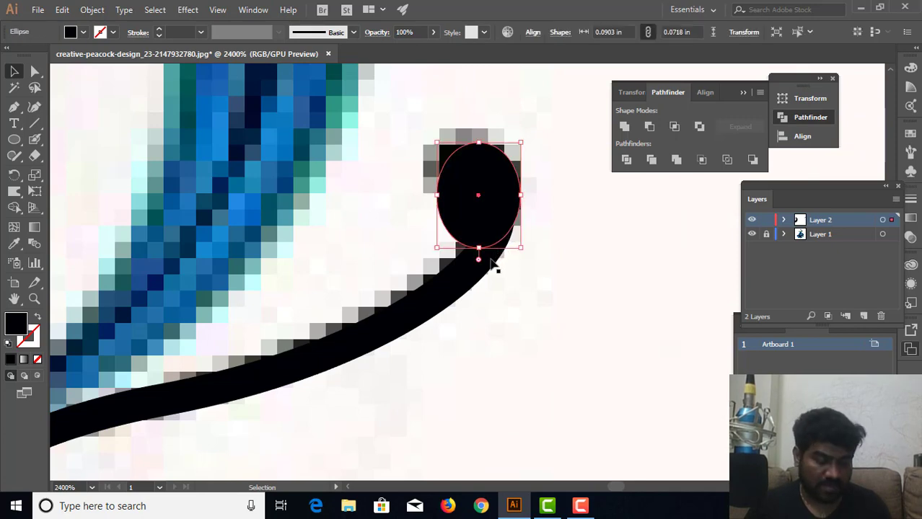
pyautogui.keyDown('shift'); pyautogui.click(491, 263); pyautogui.keyUp('shift')
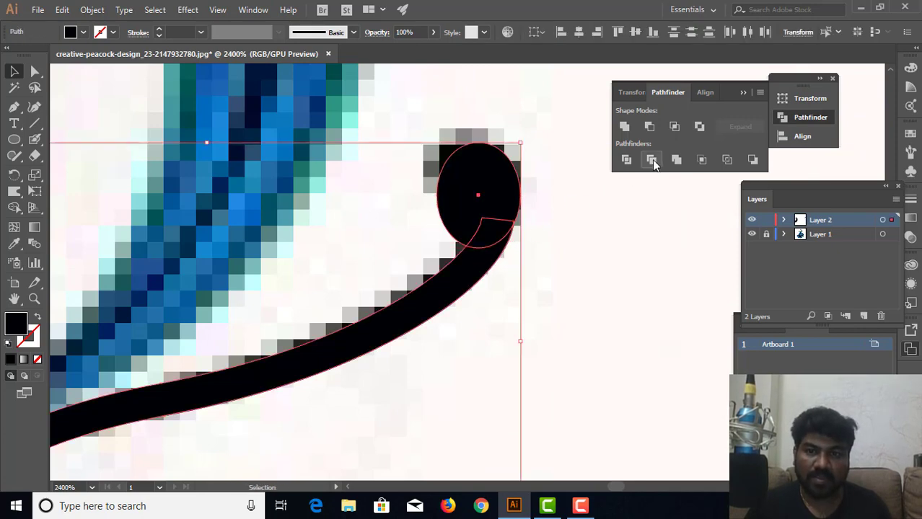
pyautogui.click(676, 160)
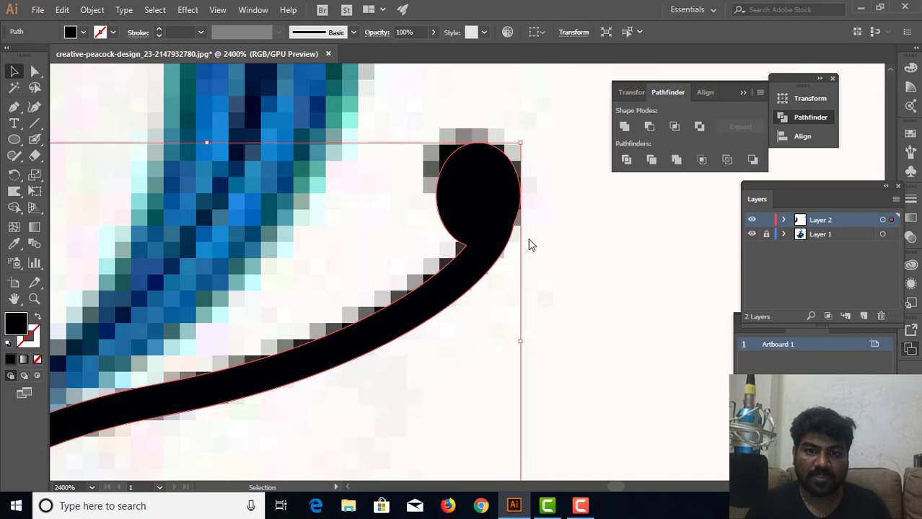
pyautogui.hotkey('ctrl', '-')
pyautogui.hotkey('ctrl', '-')
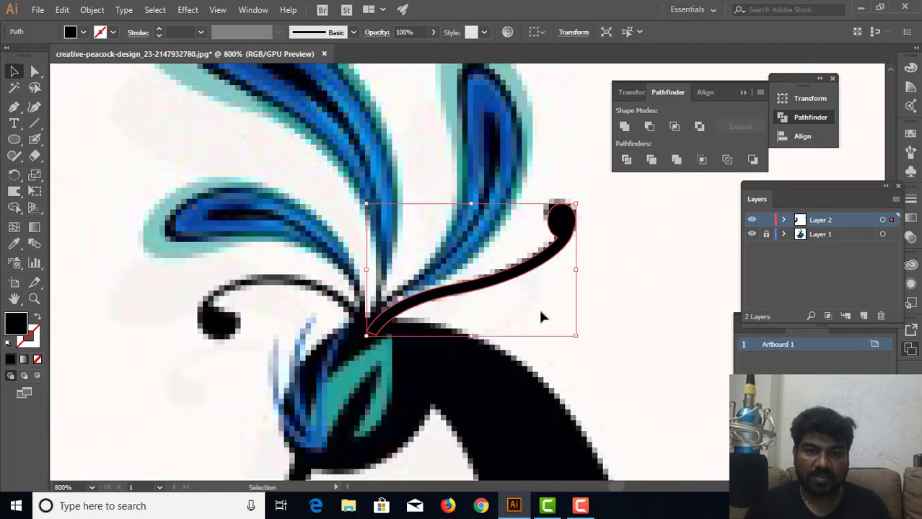
pyautogui.click(588, 277)
pyautogui.moveTo(414, 267); pyautogui.dragTo(404, 160)
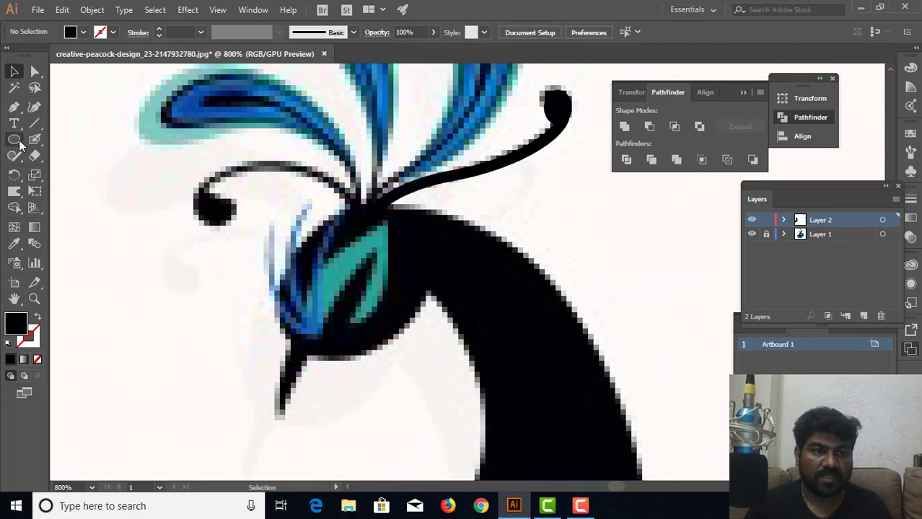
# Step: Draft a Pen path from the head junction along the left crest stalk to its ball, then undo it
pyautogui.click(14, 106)
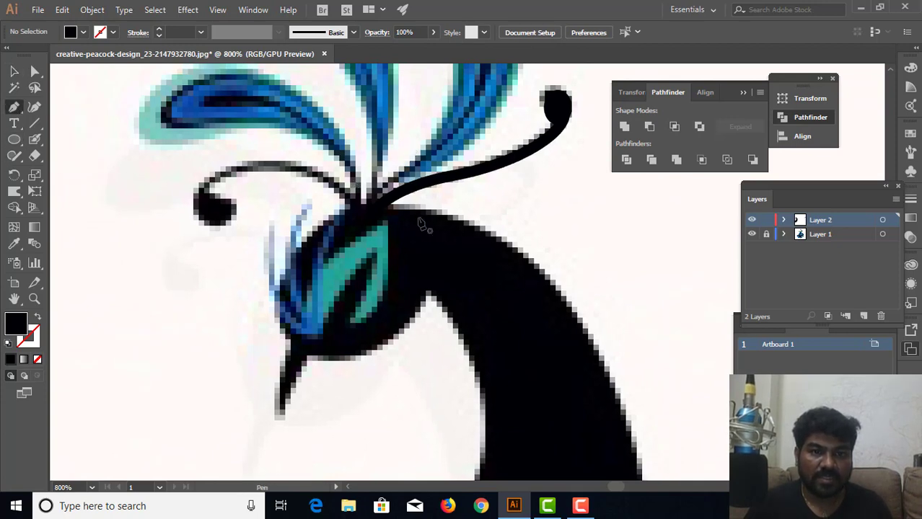
pyautogui.click(352, 206)
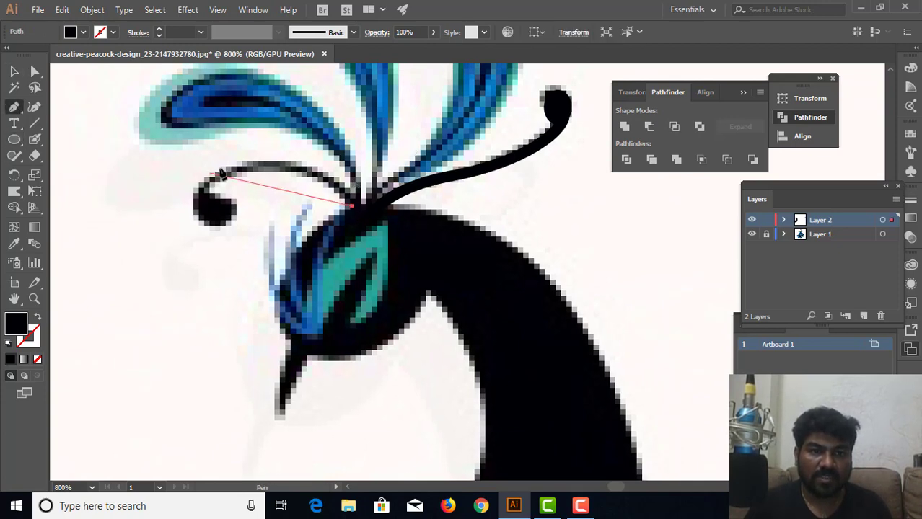
pyautogui.moveTo(280, 166); pyautogui.dragTo(230, 169)
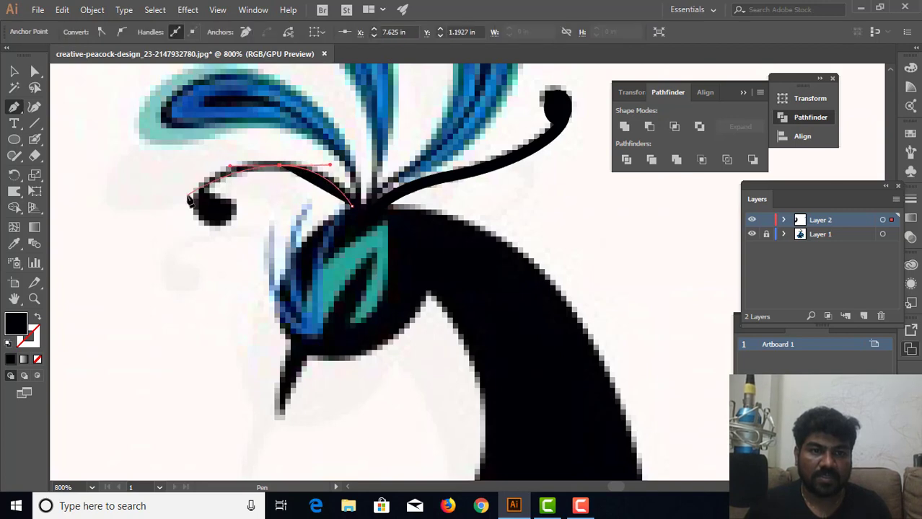
pyautogui.moveTo(206, 188); pyautogui.dragTo(201, 201)
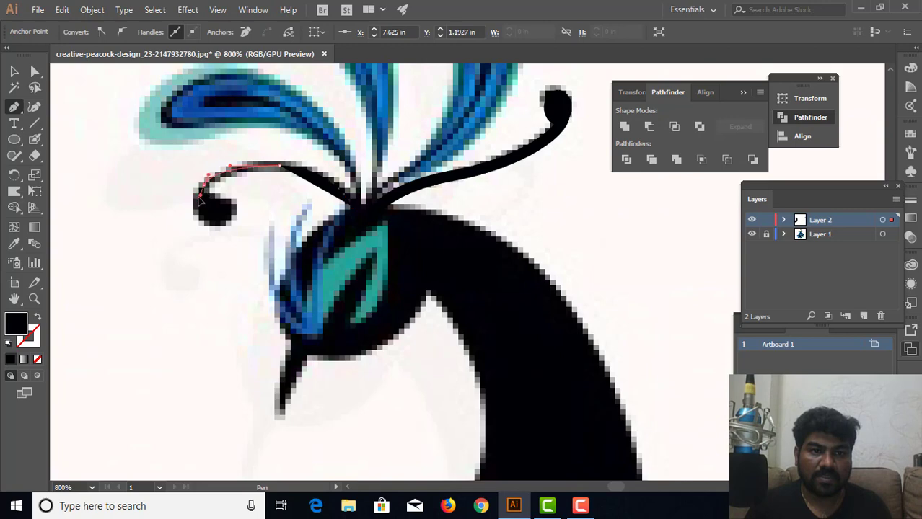
pyautogui.click(195, 198)
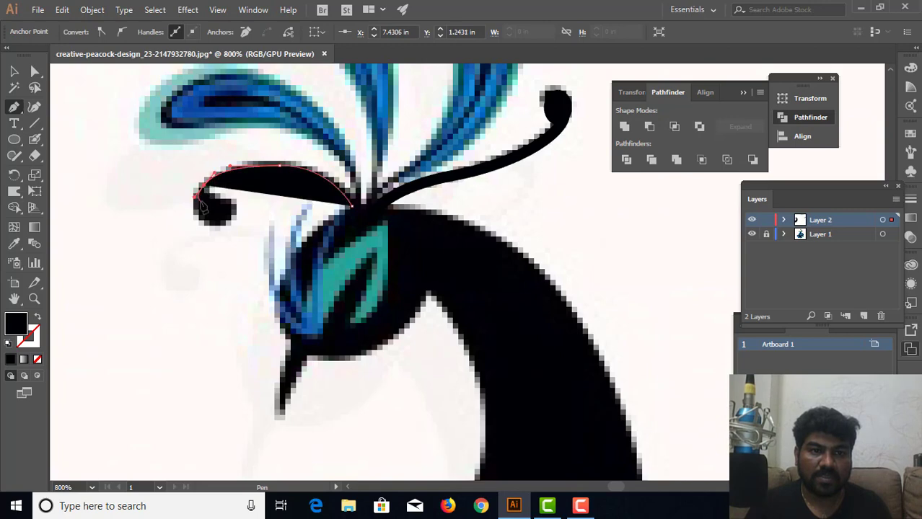
pyautogui.hotkey('ctrl', 'z')
pyautogui.hotkey('ctrl', 'z')
pyautogui.hotkey('ctrl', 'z')
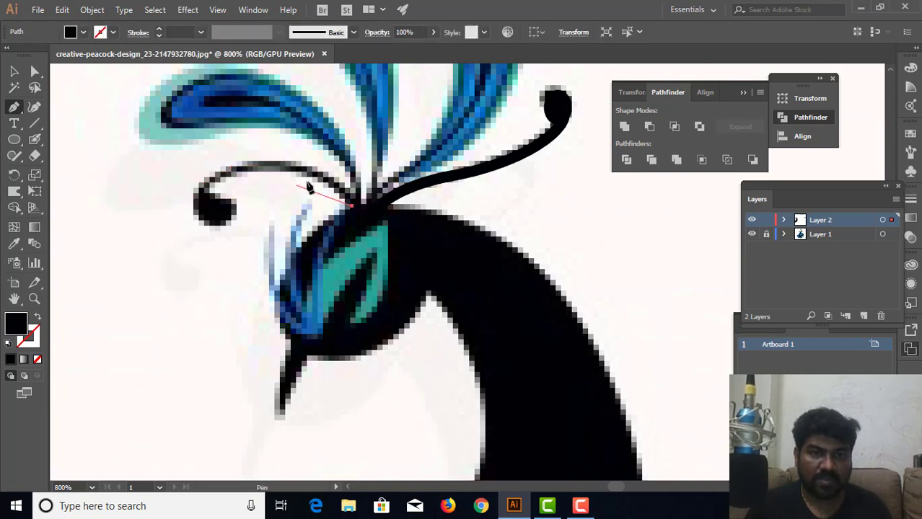
# Step: Redraw the curved stalk to the ball tip and back along its underside with sharp corners
pyautogui.moveTo(281, 167)
pyautogui.mouseDown()
pyautogui.moveTo(243, 171)
pyautogui.moveTo(196, 195)
pyautogui.mouseUp()
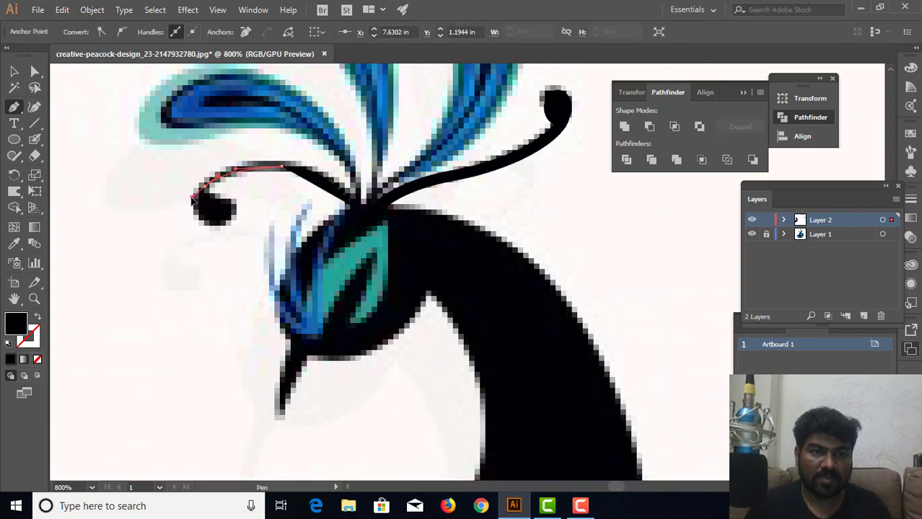
pyautogui.click(193, 199)
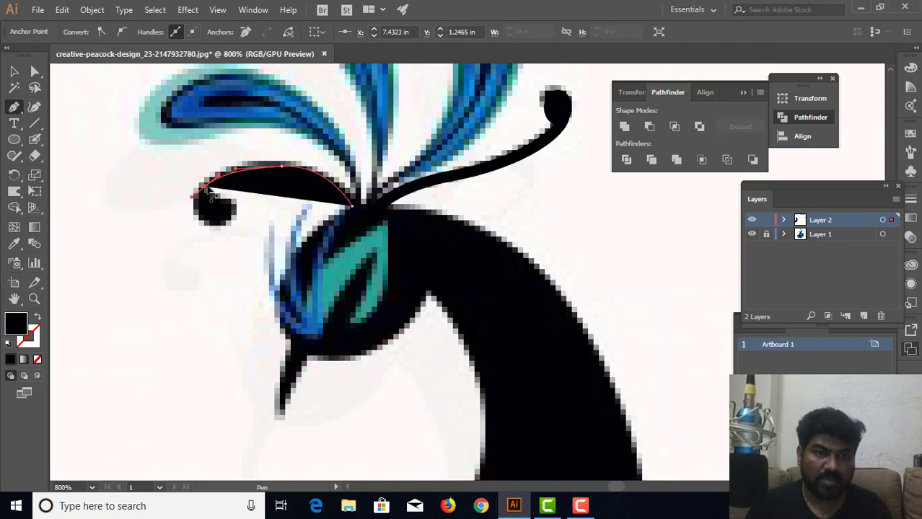
pyautogui.keyDown('alt'); pyautogui.click(206, 189); pyautogui.keyUp('alt')
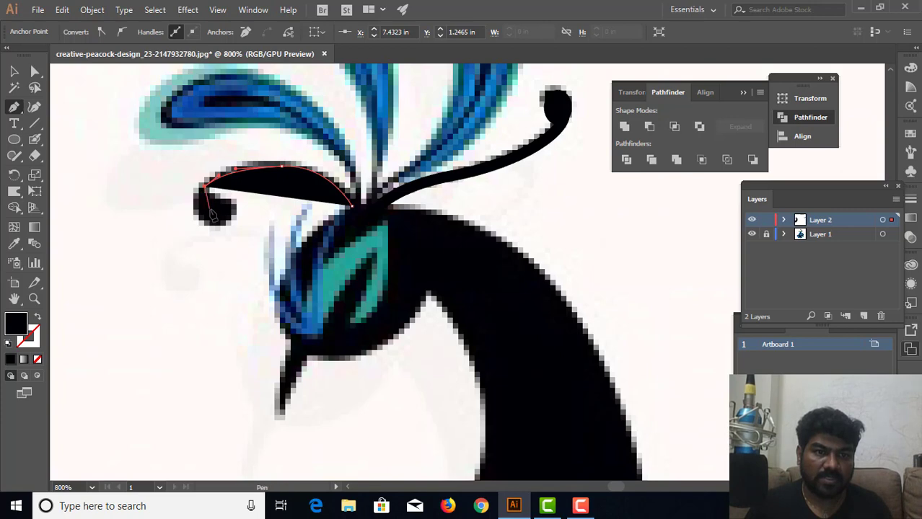
pyautogui.moveTo(213, 210); pyautogui.dragTo(230, 223)
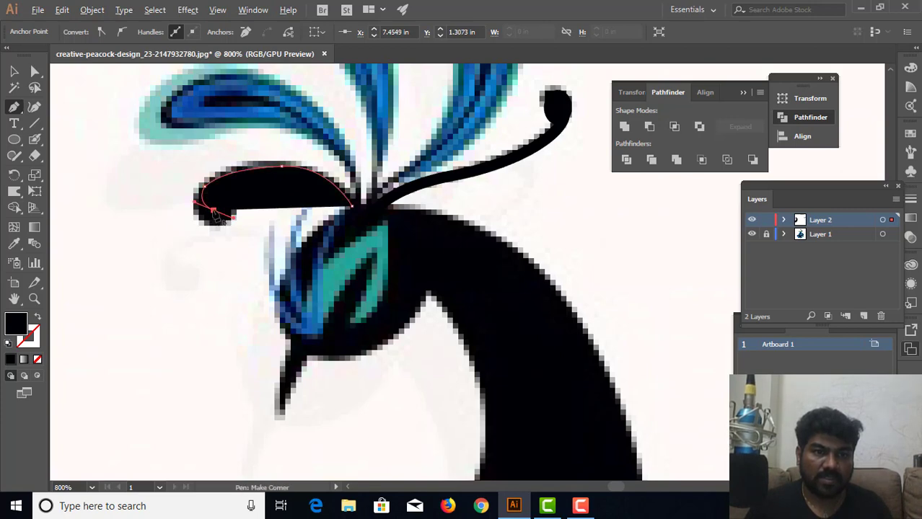
pyautogui.keyDown('alt'); pyautogui.click(213, 210); pyautogui.keyUp('alt')
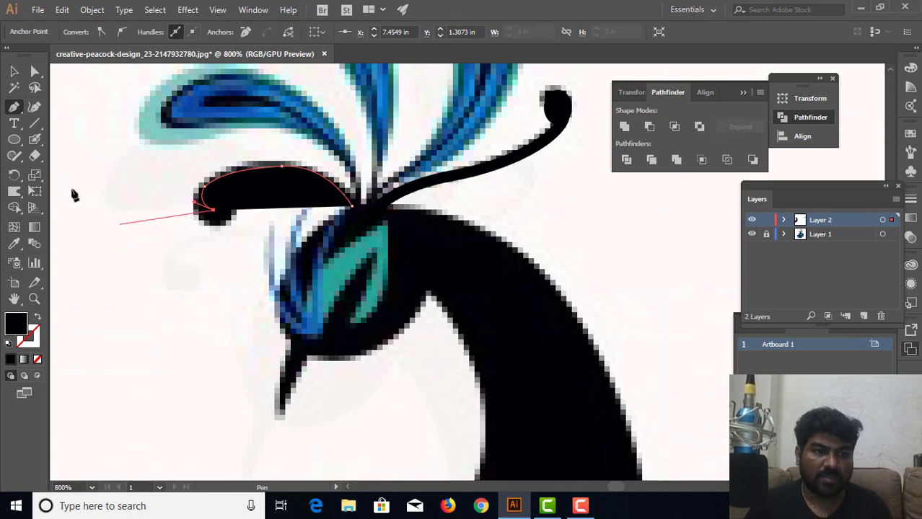
pyautogui.click(36, 74)
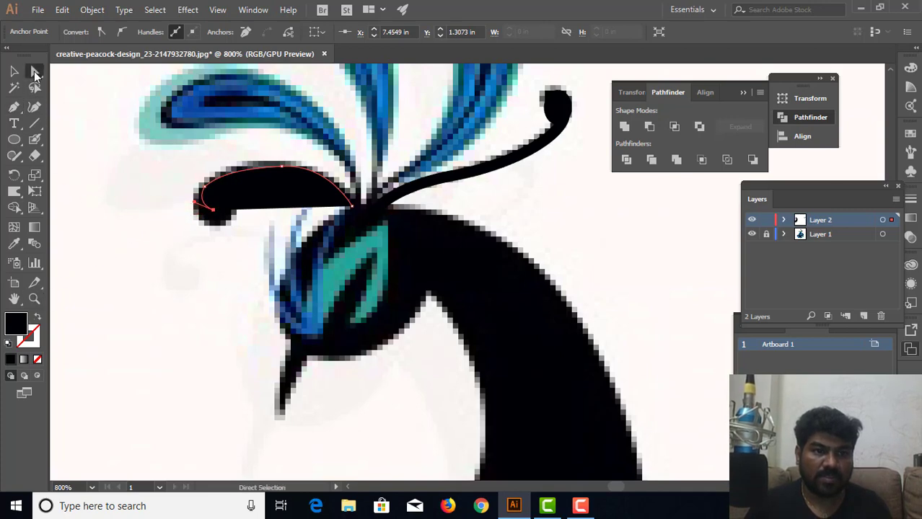
# Step: Show the stalk path as an outline and reshape its upper curve and left anchor
pyautogui.click(37, 320)
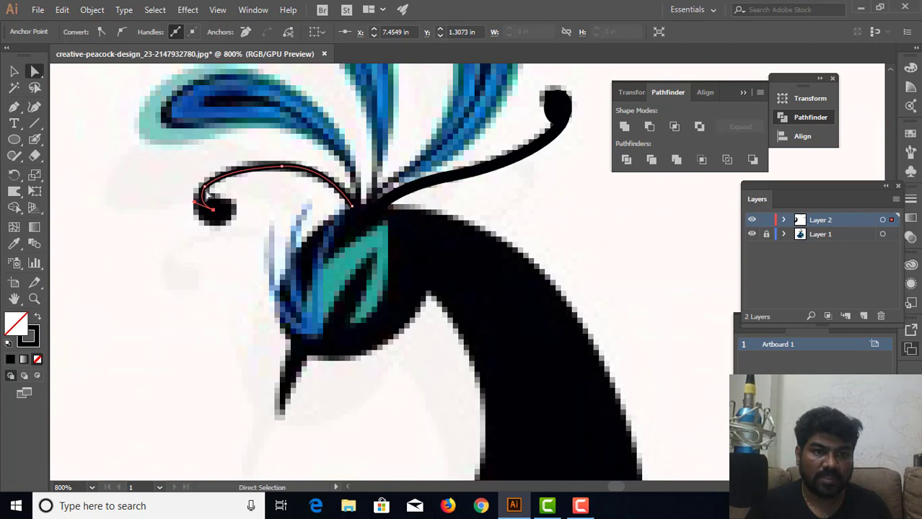
pyautogui.click(212, 194)
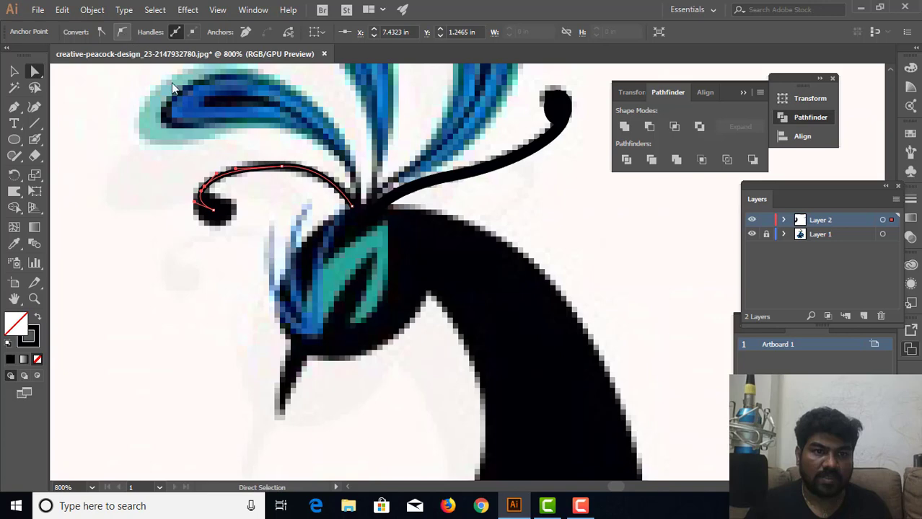
pyautogui.moveTo(276, 170); pyautogui.dragTo(230, 167)
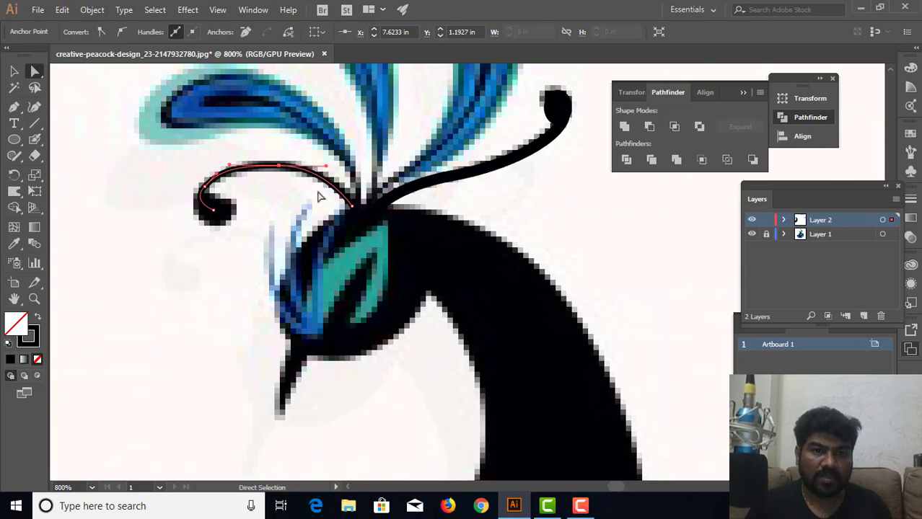
pyautogui.click(205, 188)
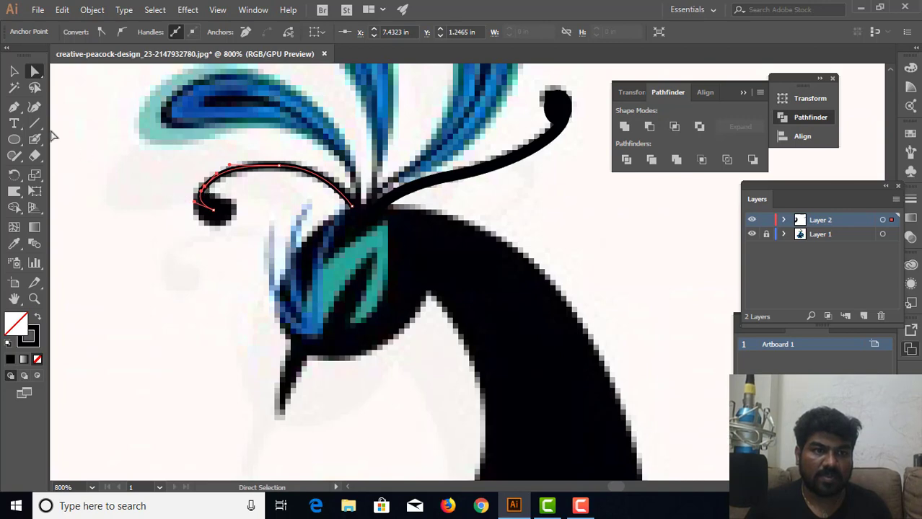
# Step: Set the left crest curl's stroke weight to 2 pt
pyautogui.click(14, 75)
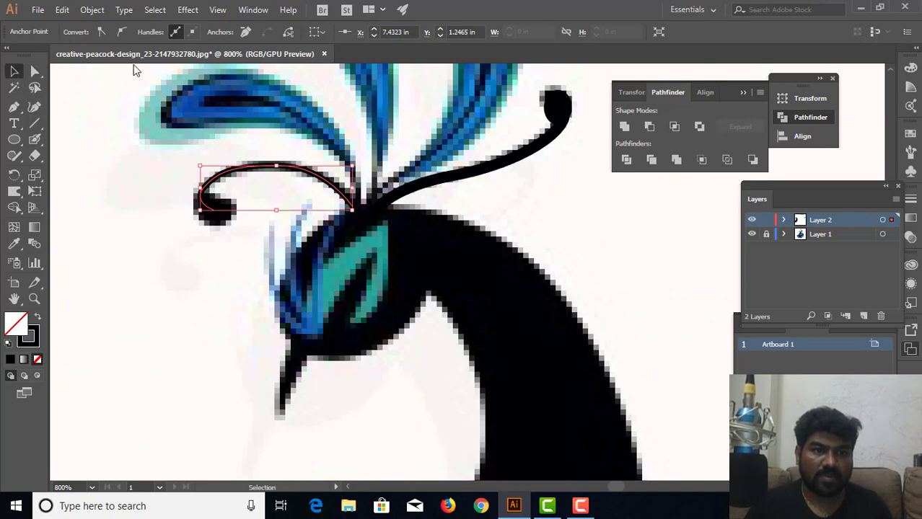
pyautogui.click(142, 140)
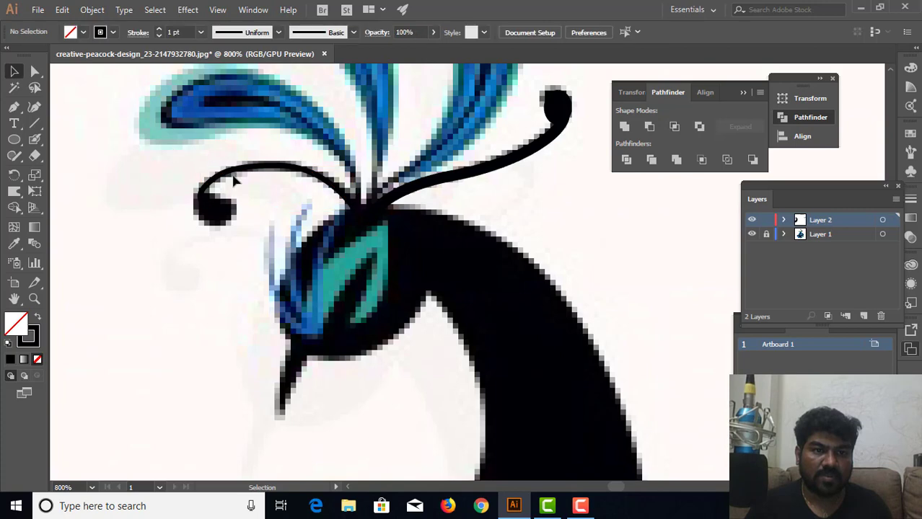
pyautogui.click(228, 174)
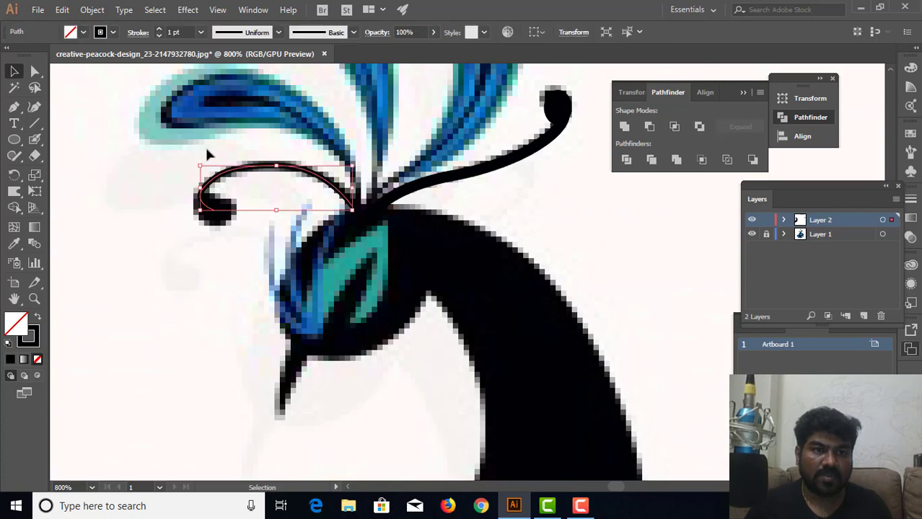
pyautogui.click(180, 32)
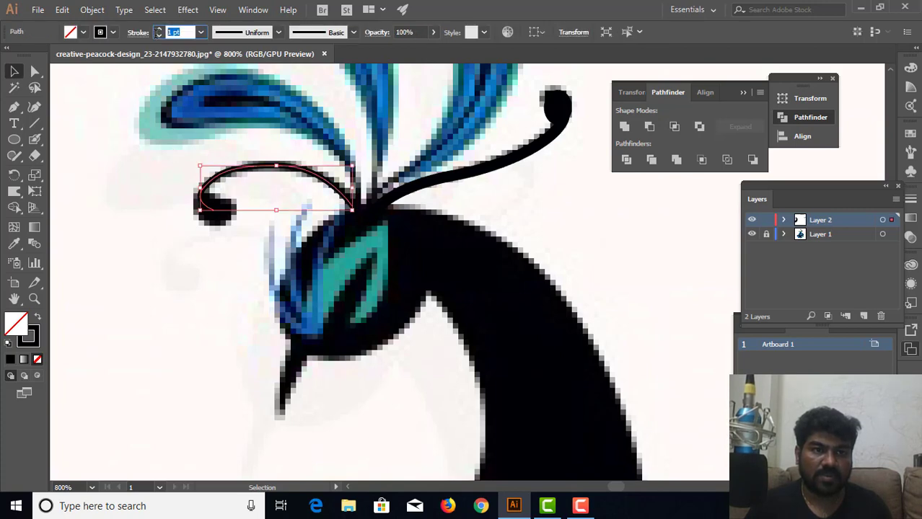
pyautogui.write('2')
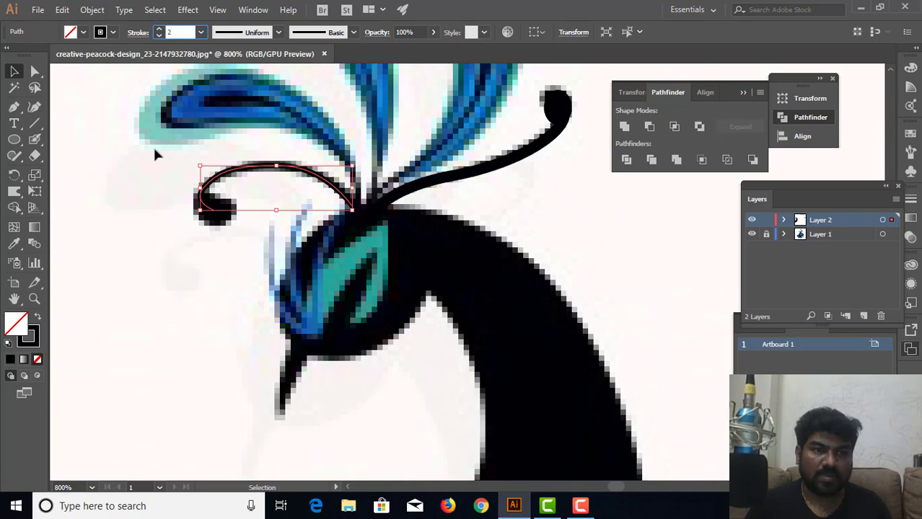
pyautogui.click(154, 150)
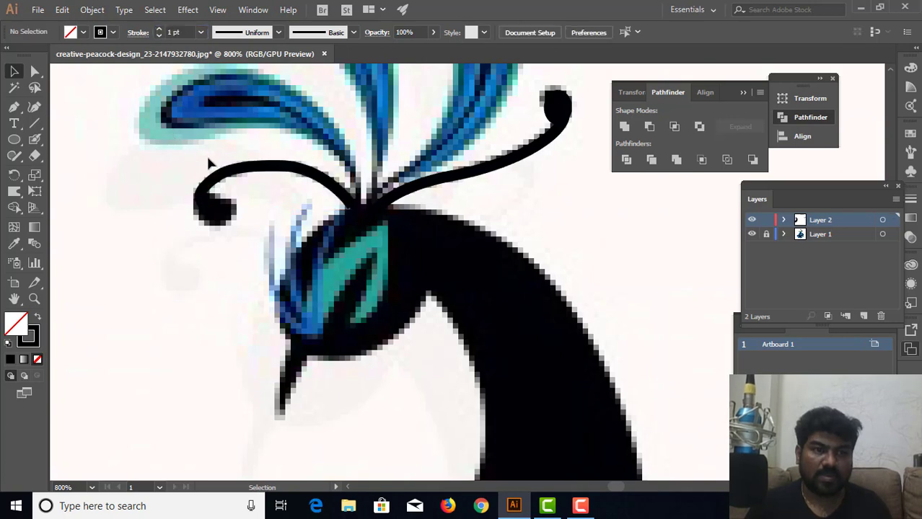
pyautogui.click(264, 169)
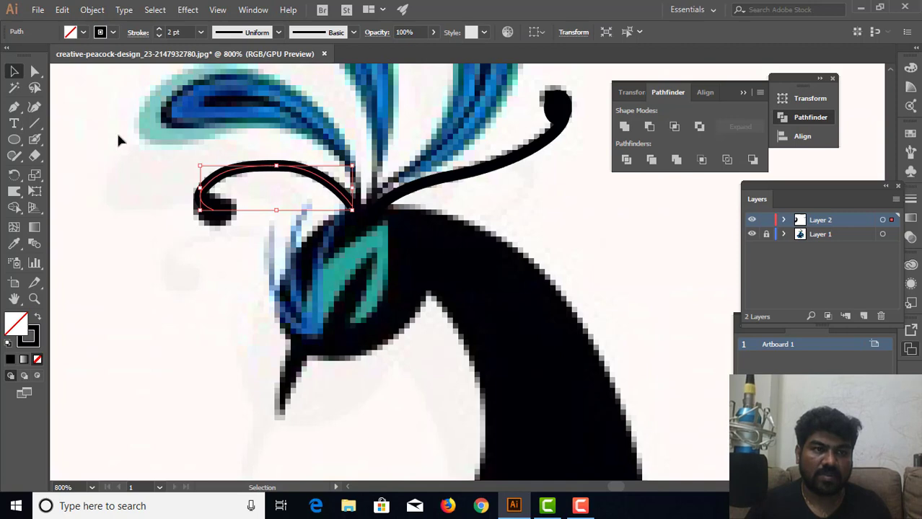
pyautogui.click(34, 70)
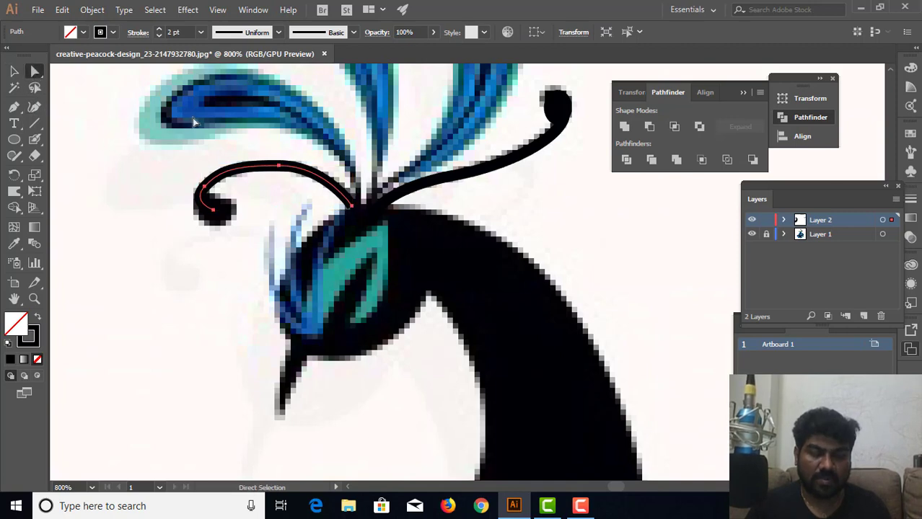
# Step: Raise the curl's top anchor, adjust its handles, round the lower-left and drop the end into the head
pyautogui.hotkey('ctrl', '+')
pyautogui.hotkey('ctrl', '+')
pyautogui.hotkey('ctrl', '+')
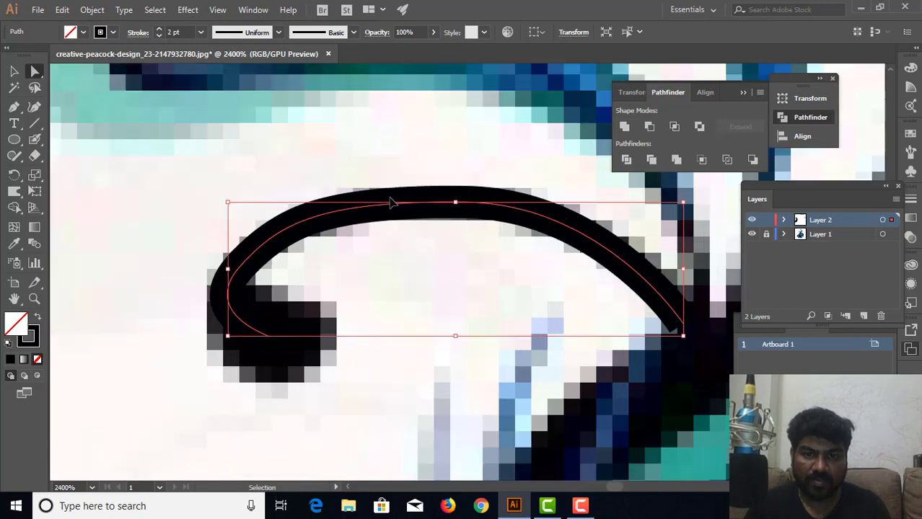
pyautogui.click(464, 203)
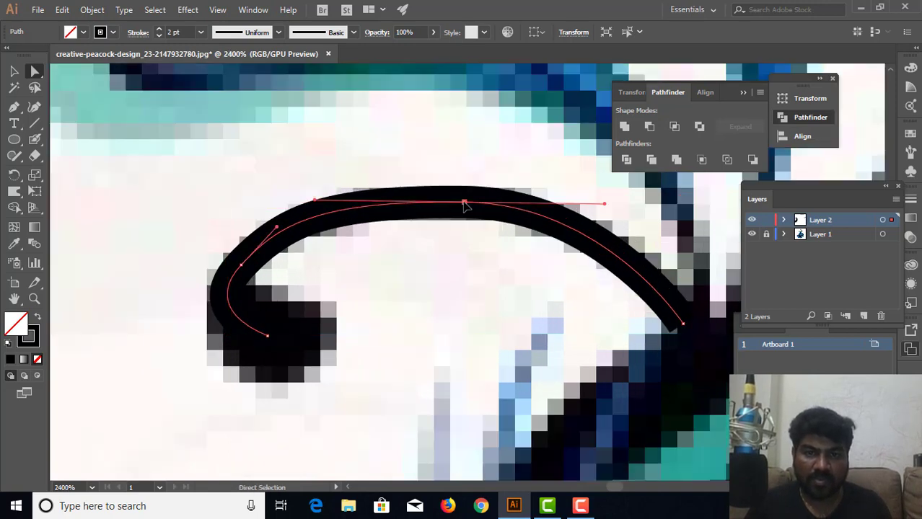
pyautogui.moveTo(465, 201); pyautogui.dragTo(467, 195)
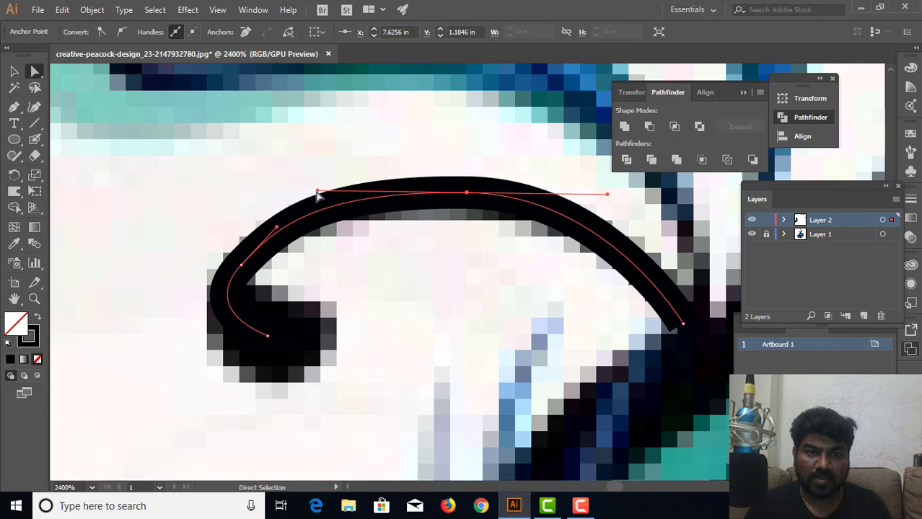
pyautogui.moveTo(318, 193); pyautogui.dragTo(336, 192)
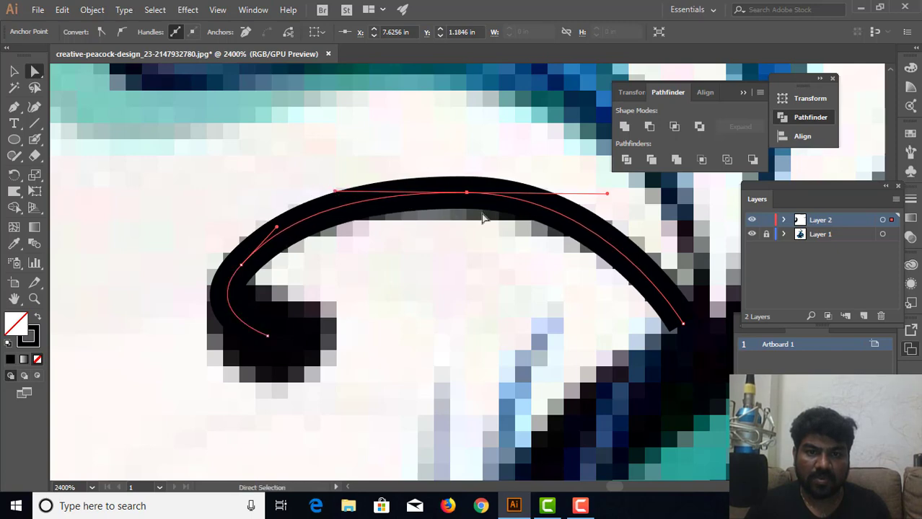
pyautogui.moveTo(608, 198); pyautogui.dragTo(600, 208)
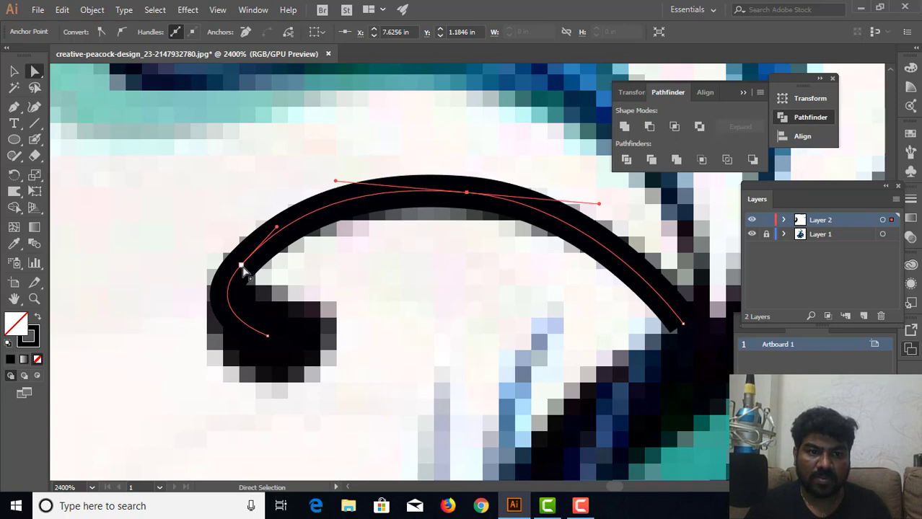
pyautogui.moveTo(242, 267)
pyautogui.mouseDown()
pyautogui.moveTo(225, 273)
pyautogui.moveTo(250, 248)
pyautogui.mouseUp()
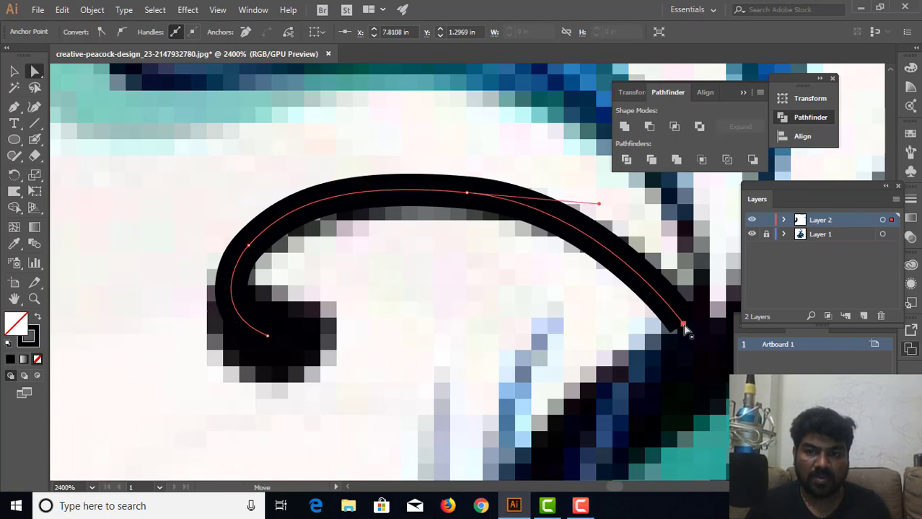
pyautogui.moveTo(684, 326); pyautogui.dragTo(694, 345)
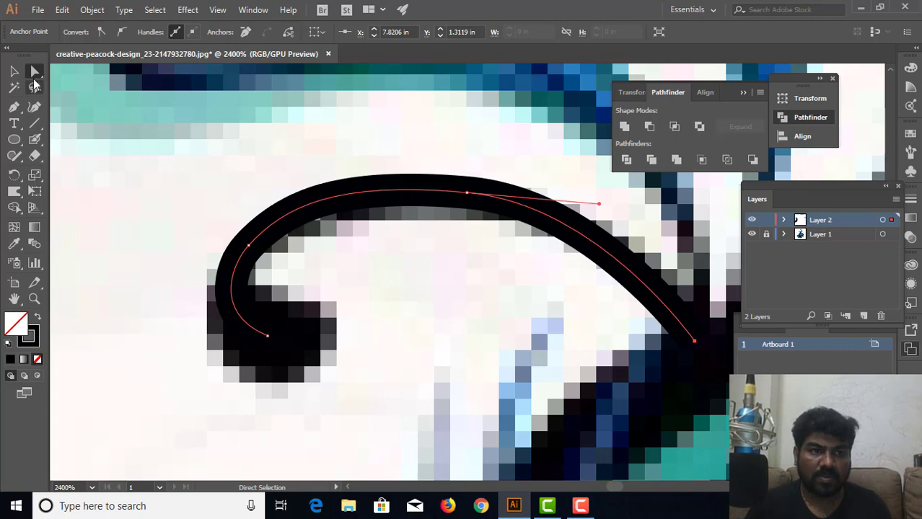
pyautogui.click(15, 72)
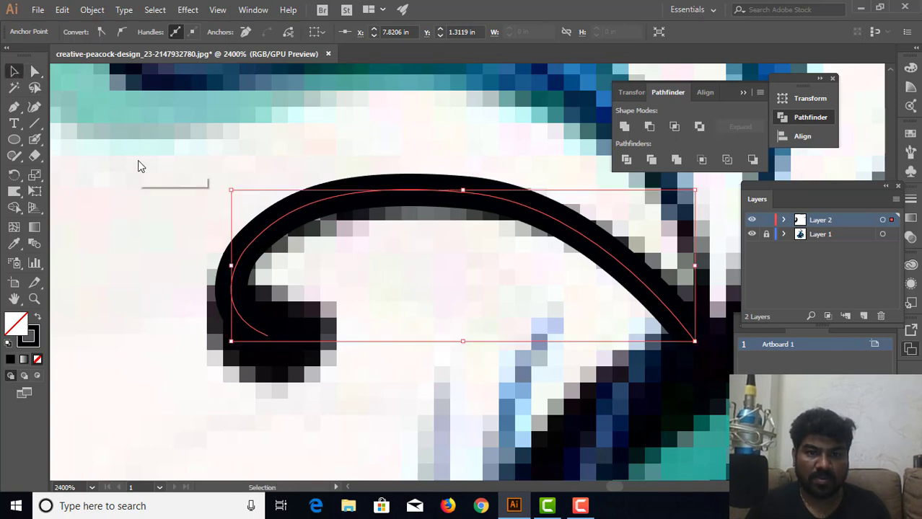
# Step: Apply Object > Path > Outline Stroke to the left crest curl
pyautogui.press('a')
pyautogui.scroll(-2, 177, 189)
pyautogui.press('v')
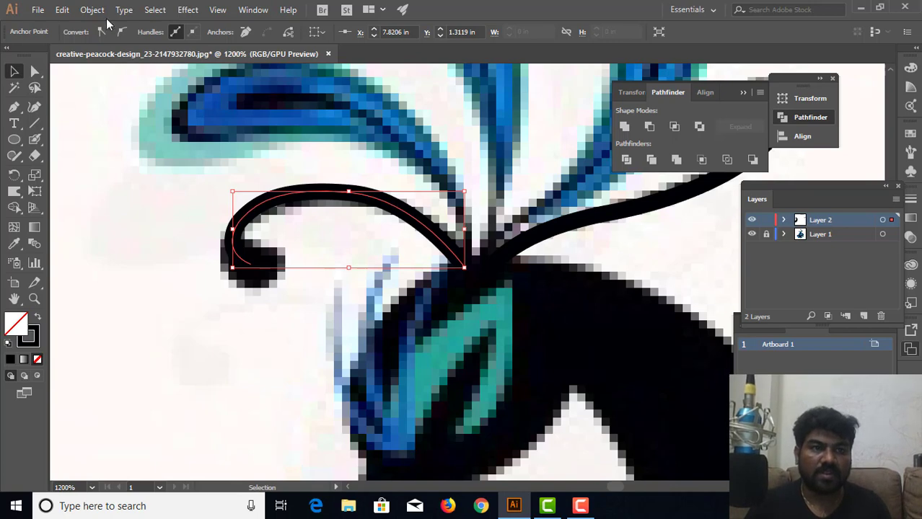
pyautogui.click(99, 16)
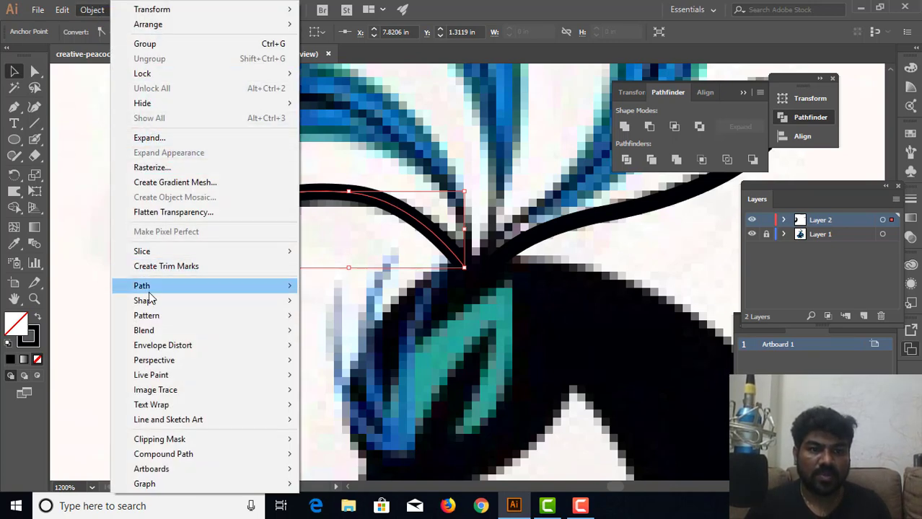
pyautogui.moveTo(141, 286)
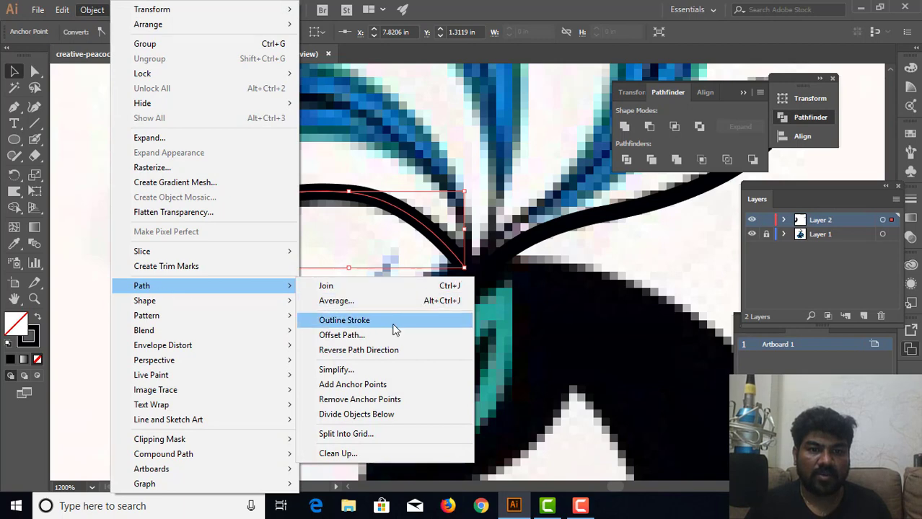
pyautogui.click(394, 326)
# Step: Draw an oval over the curl's tip, then rotate and resize it to fit
pyautogui.click(185, 277)
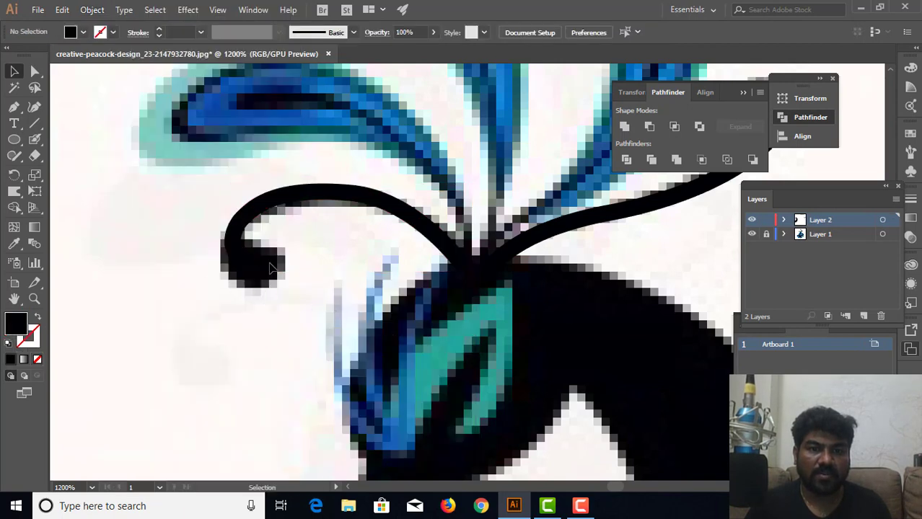
pyautogui.scroll(-1, 284, 264)
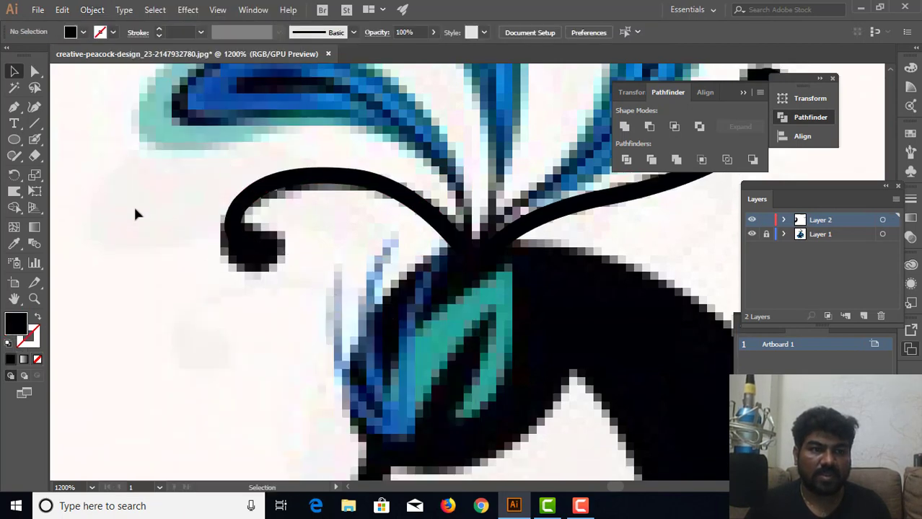
pyautogui.click(16, 142)
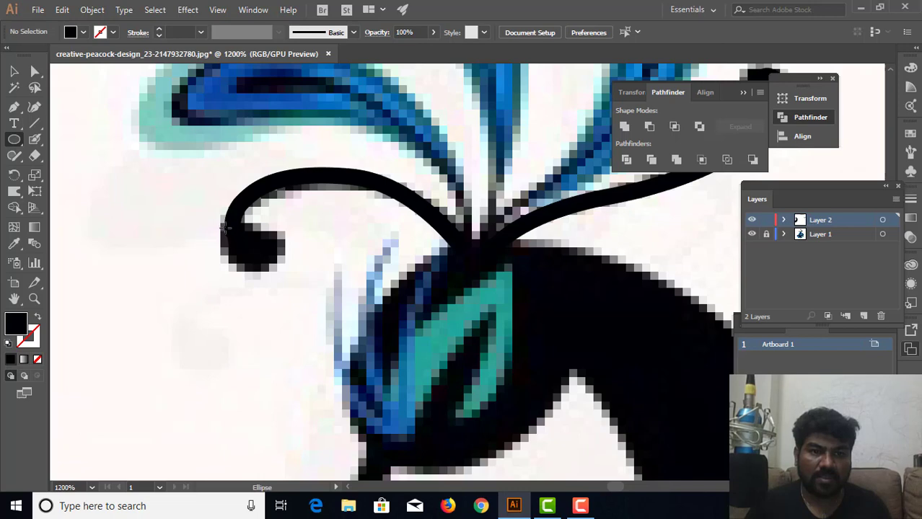
pyautogui.moveTo(225, 228); pyautogui.dragTo(282, 273)
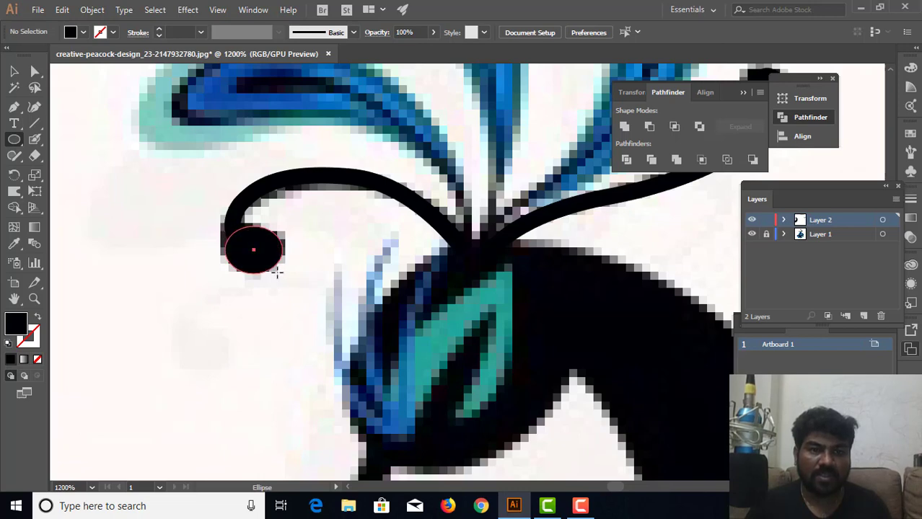
pyautogui.click(16, 73)
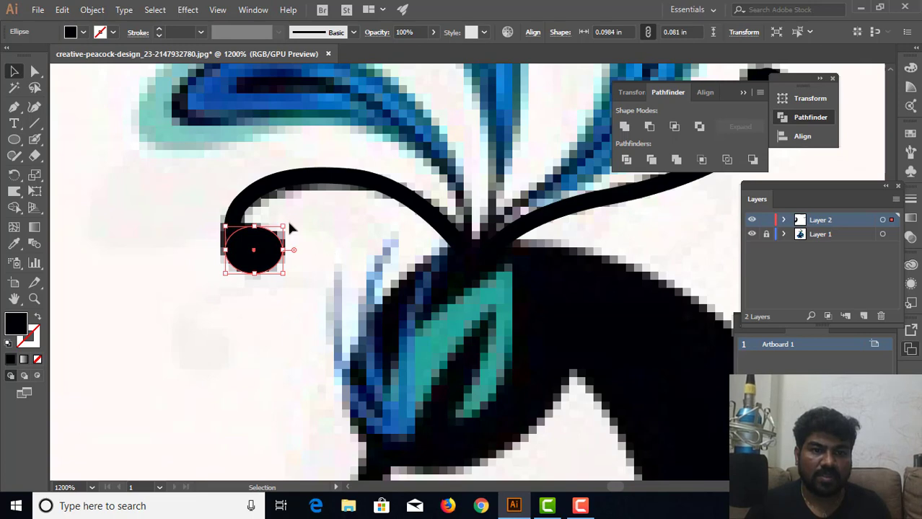
pyautogui.moveTo(285, 224); pyautogui.dragTo(295, 256)
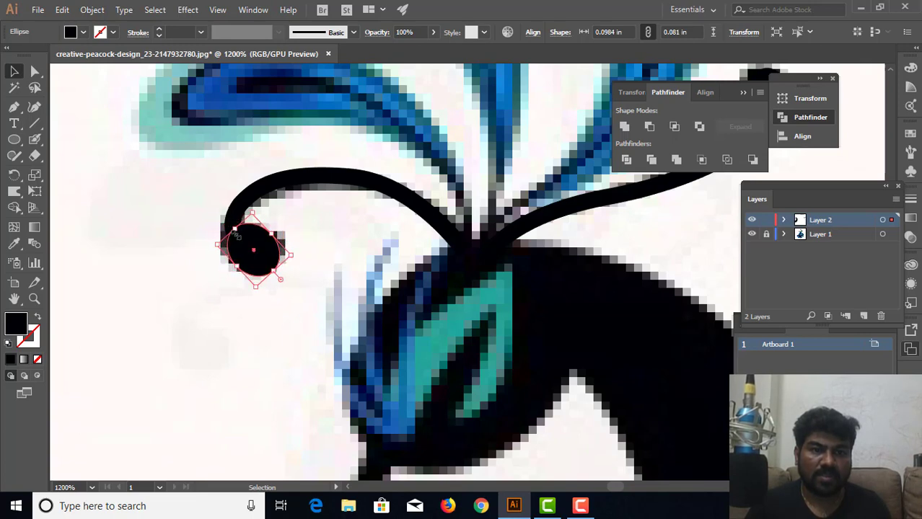
pyautogui.moveTo(237, 231); pyautogui.dragTo(235, 225)
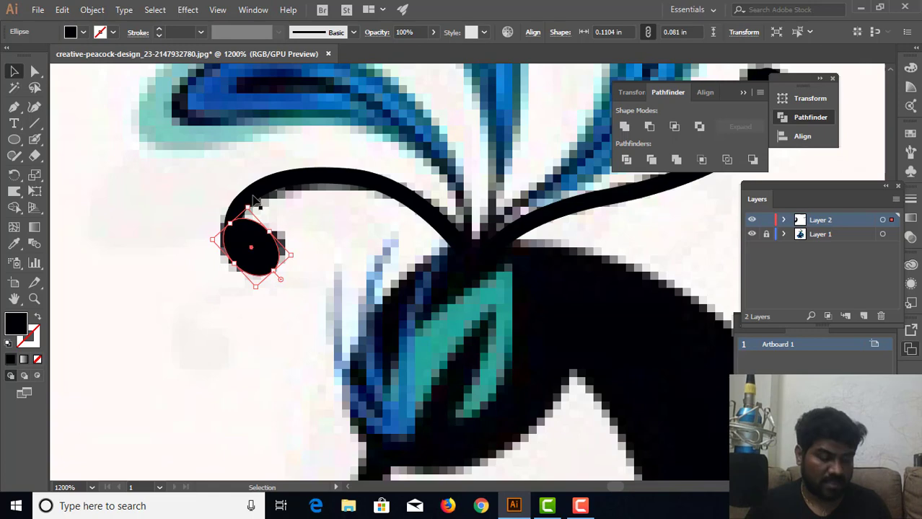
# Step: Merge the oval and the crest curl into one shape with Pathfinder Merge
pyautogui.keyDown('shift'); pyautogui.click(254, 201); pyautogui.keyUp('shift')
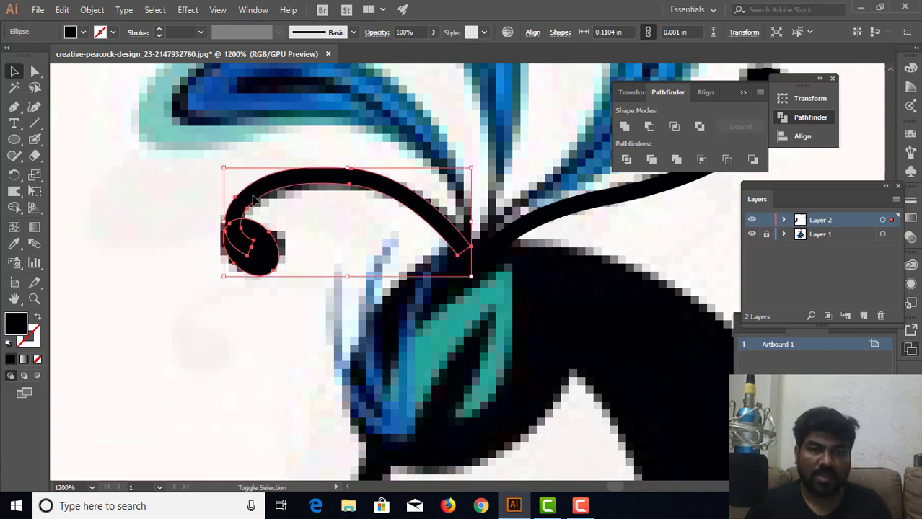
pyautogui.click(677, 160)
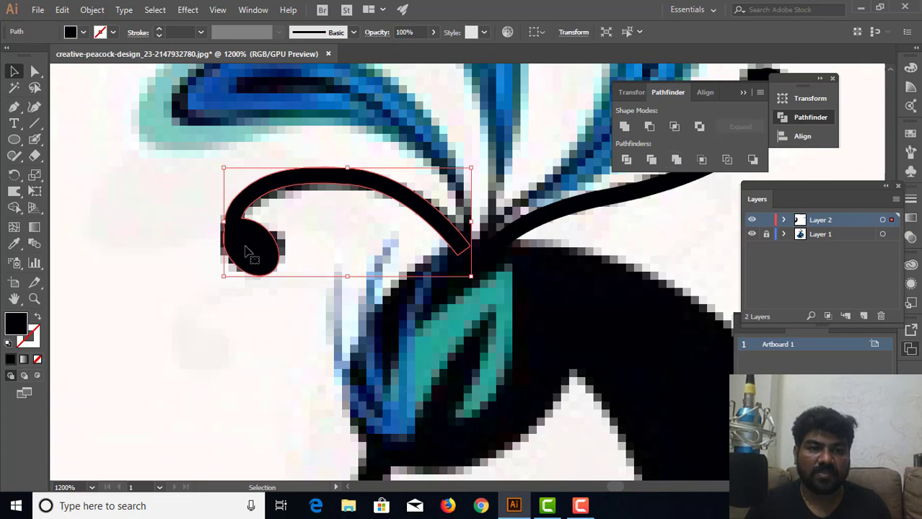
pyautogui.click(259, 290)
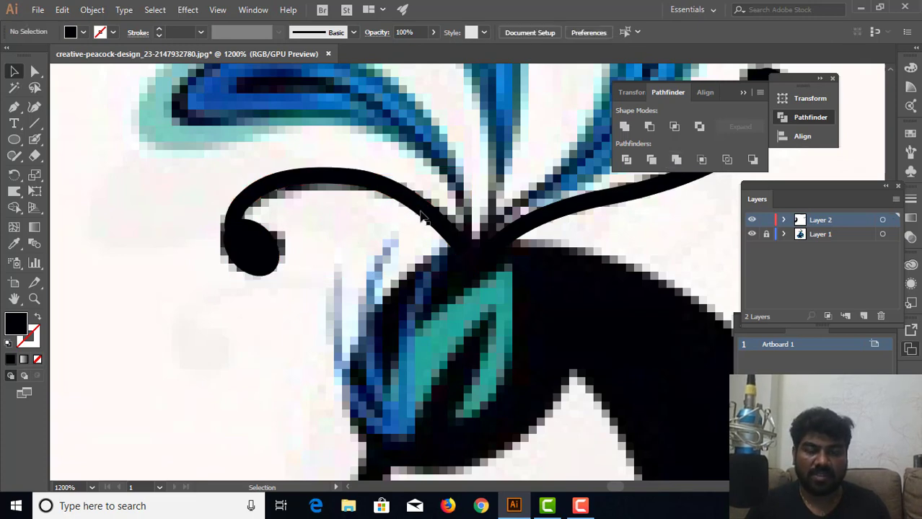
pyautogui.scroll(-10, 433, 231)
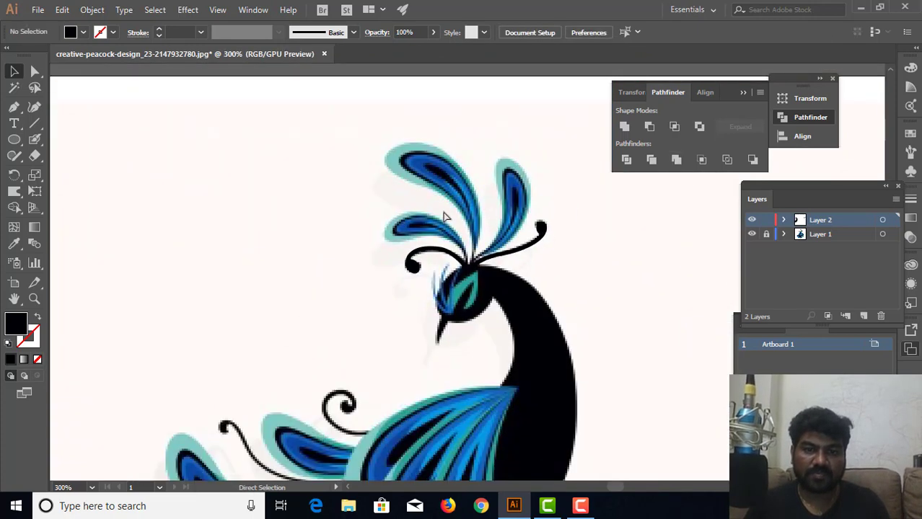
pyautogui.click(442, 267)
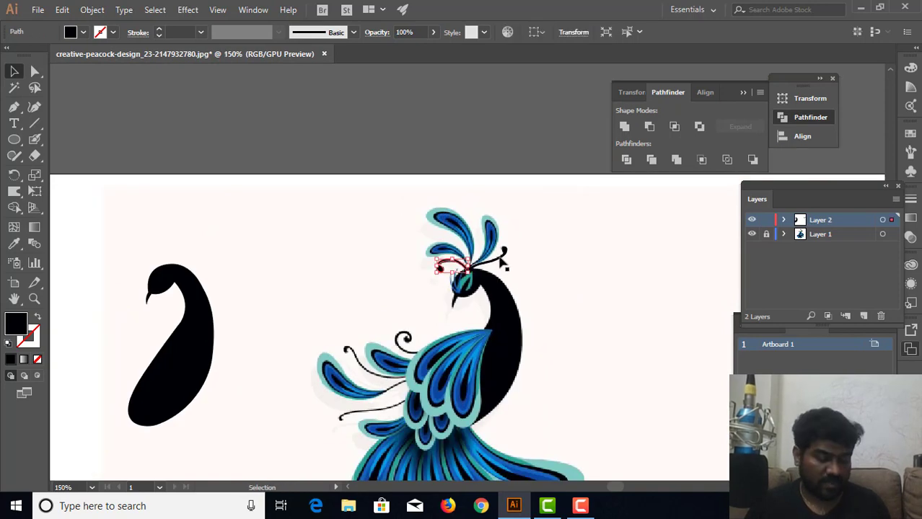
pyautogui.keyDown('shift'); pyautogui.click(502, 262); pyautogui.keyUp('shift')
pyautogui.moveTo(499, 262)
pyautogui.mouseDown()
pyautogui.moveTo(194, 254)
pyautogui.moveTo(194, 262)
pyautogui.mouseUp()
pyautogui.click(262, 230)
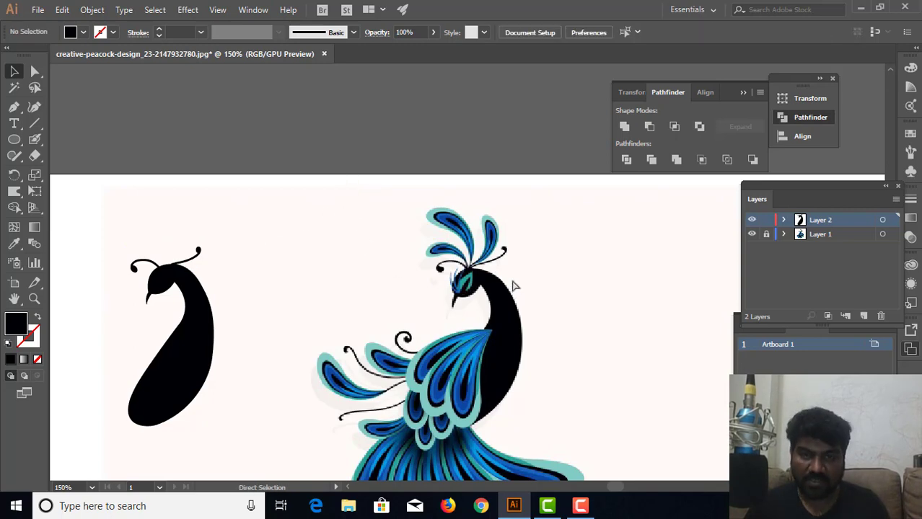
pyautogui.hotkey('ctrl', '+')
pyautogui.hotkey('ctrl', '+')
pyautogui.hotkey('ctrl', '+')
pyautogui.moveTo(545, 465)
pyautogui.mouseDown()
pyautogui.moveTo(544, 364)
pyautogui.moveTo(520, 191)
pyautogui.mouseUp()
pyautogui.moveTo(461, 285); pyautogui.dragTo(464, 315)
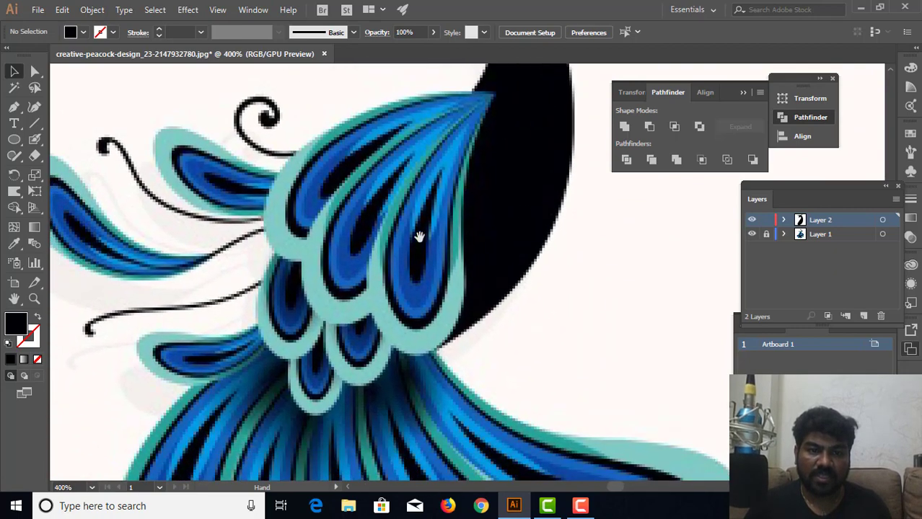
pyautogui.moveTo(438, 195); pyautogui.dragTo(432, 319)
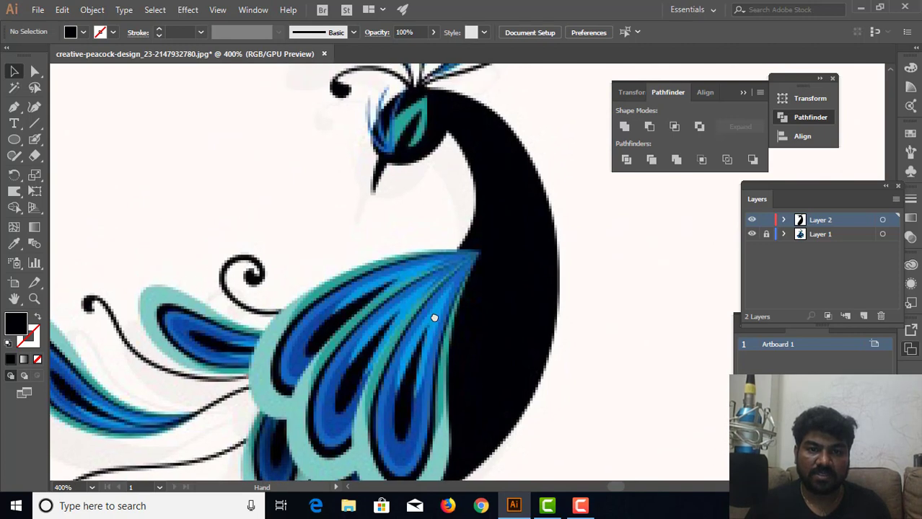
pyautogui.moveTo(432, 252); pyautogui.dragTo(429, 339)
pyautogui.moveTo(446, 288); pyautogui.dragTo(434, 371)
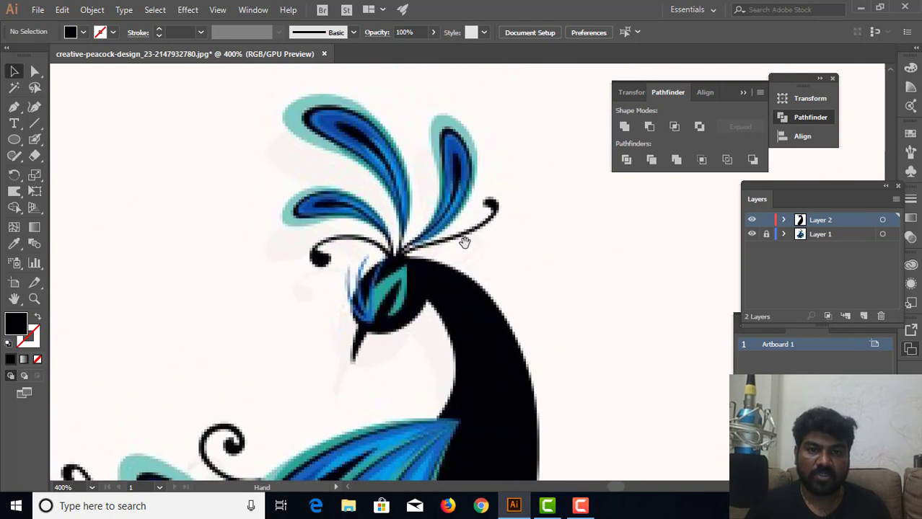
pyautogui.moveTo(463, 241); pyautogui.dragTo(465, 246)
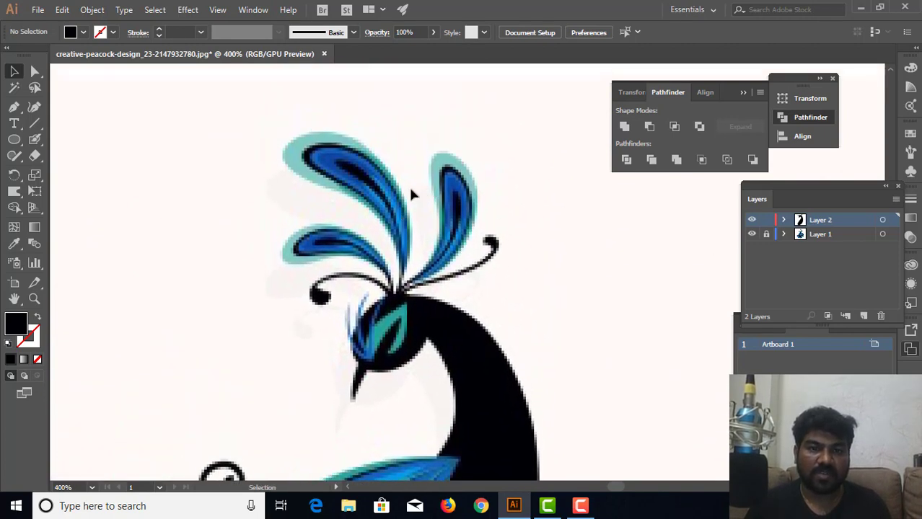
pyautogui.scroll(-5, 370, 130)
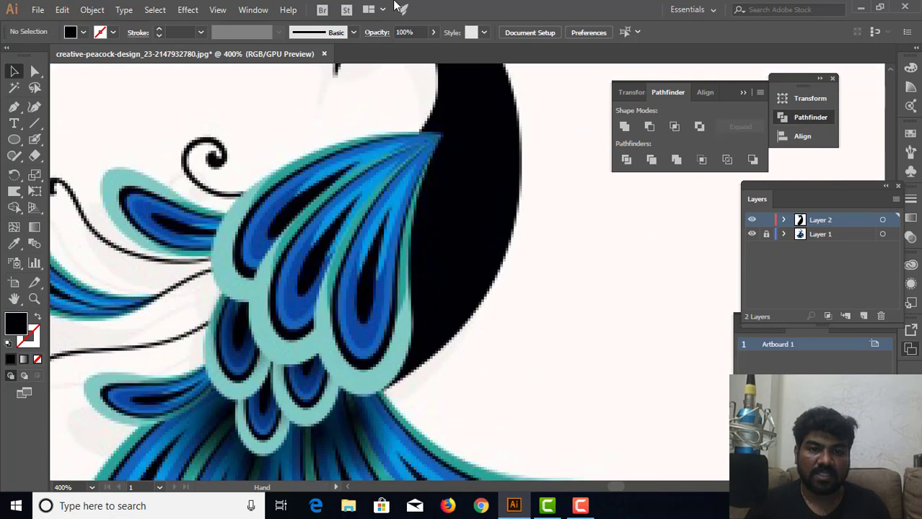
pyautogui.scroll(5, 367, 359)
pyautogui.moveTo(416, 359); pyautogui.dragTo(368, 358)
pyautogui.scroll(-5, 369, 353)
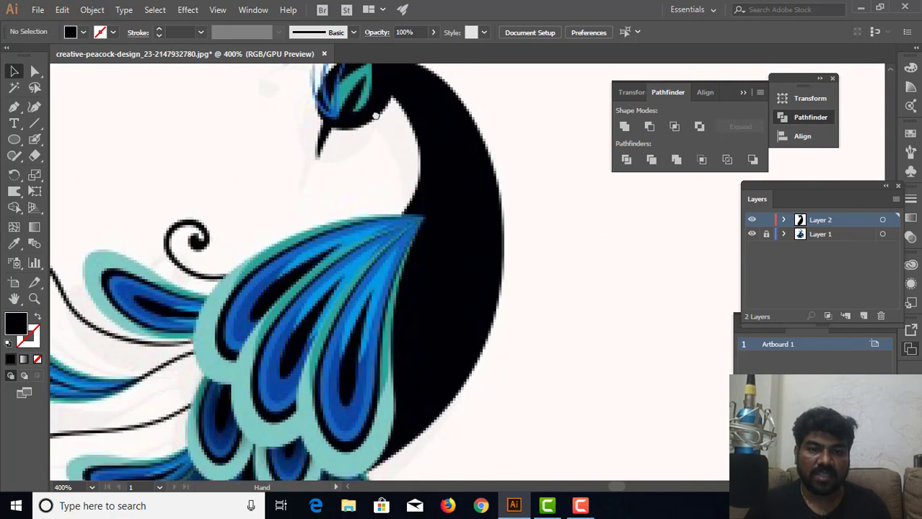
pyautogui.moveTo(381, 287); pyautogui.dragTo(389, 166)
pyautogui.scroll(-5, 391, 168)
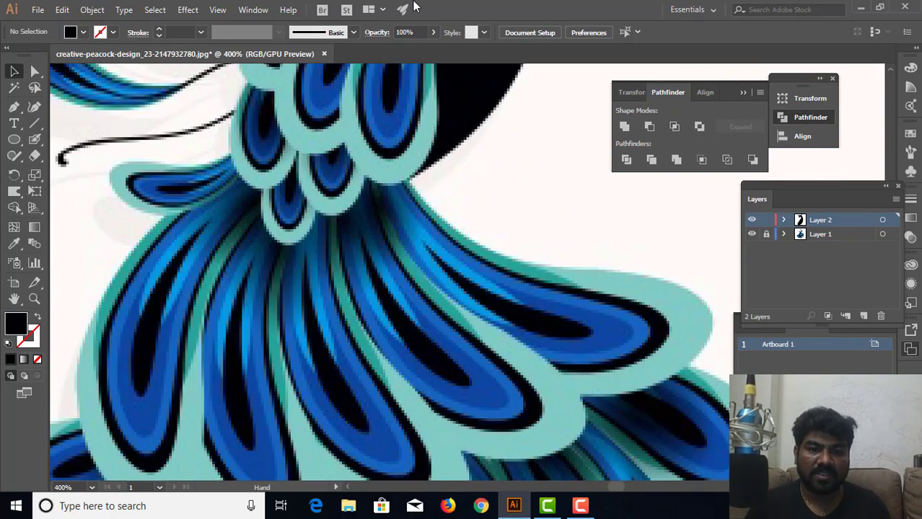
pyautogui.scroll(5, 385, 175)
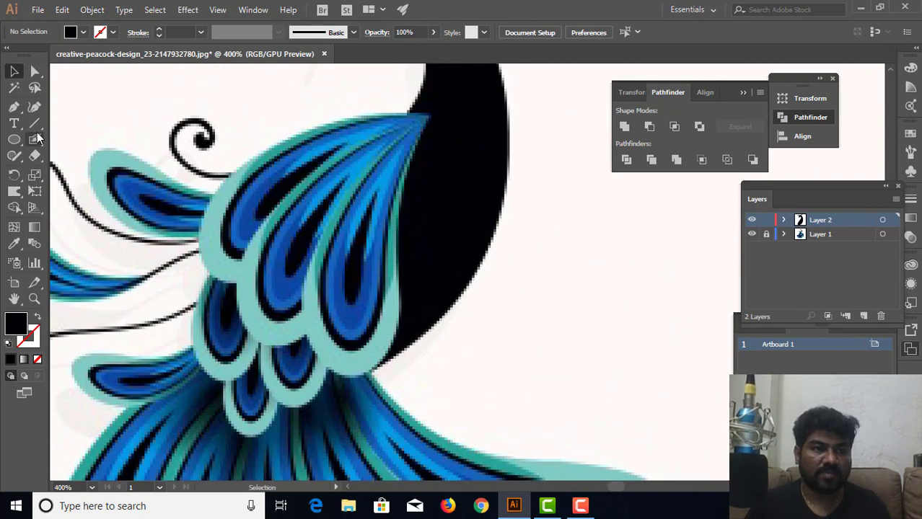
# Step: Start a Pen path at the feather tip, curving down the right edge to the rounded bottom
pyautogui.click(13, 108)
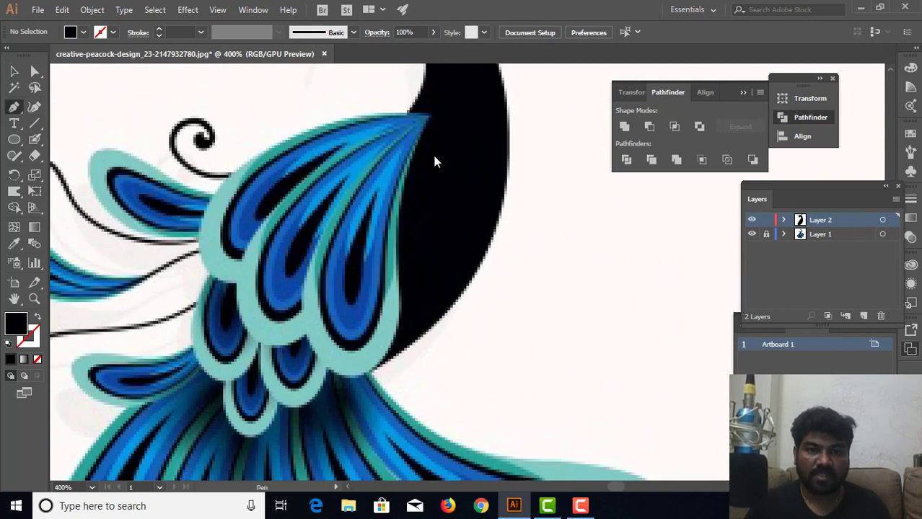
pyautogui.click(430, 118)
pyautogui.moveTo(397, 268); pyautogui.dragTo(402, 369)
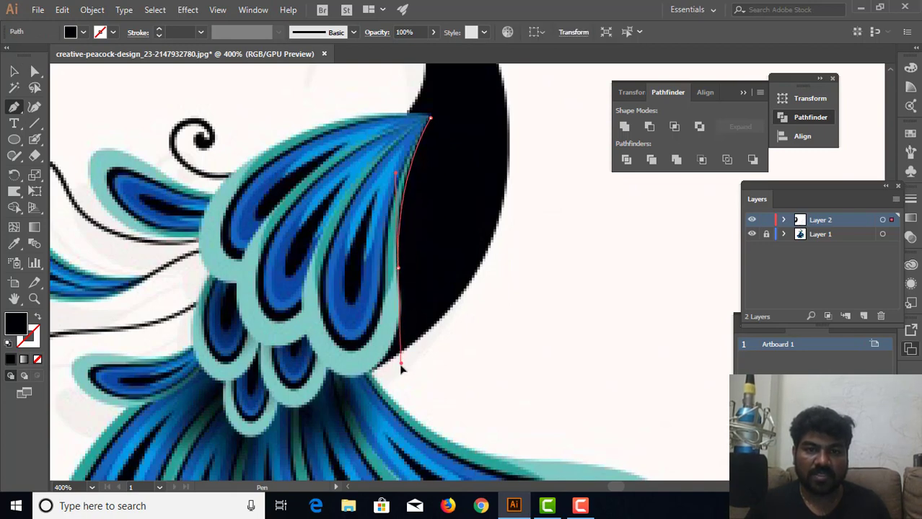
pyautogui.moveTo(408, 370); pyautogui.dragTo(406, 362)
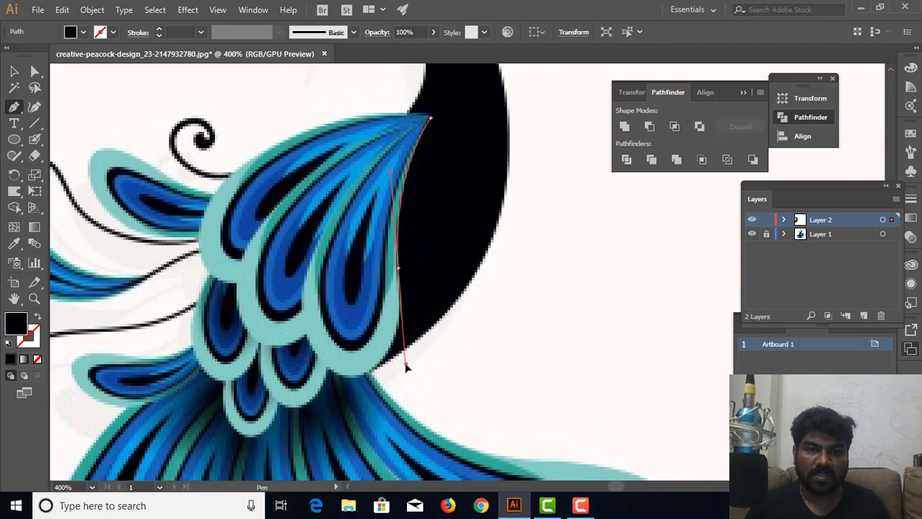
pyautogui.click(398, 269)
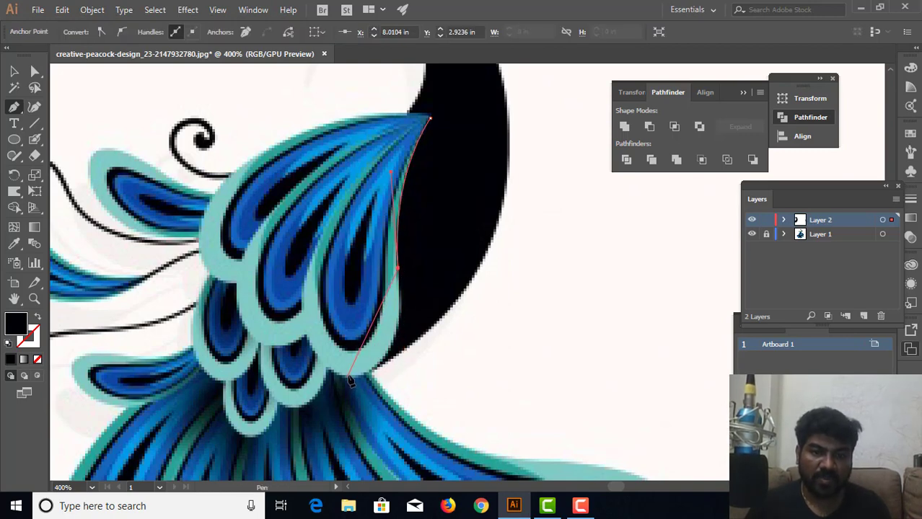
pyautogui.moveTo(349, 375); pyautogui.dragTo(287, 378)
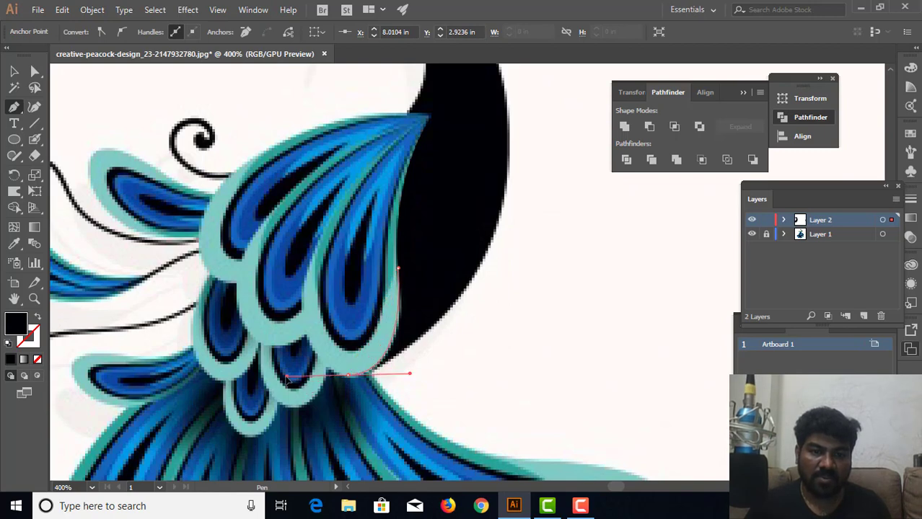
pyautogui.moveTo(287, 378)
pyautogui.mouseDown()
pyautogui.moveTo(296, 371)
pyautogui.moveTo(281, 378)
pyautogui.mouseUp()
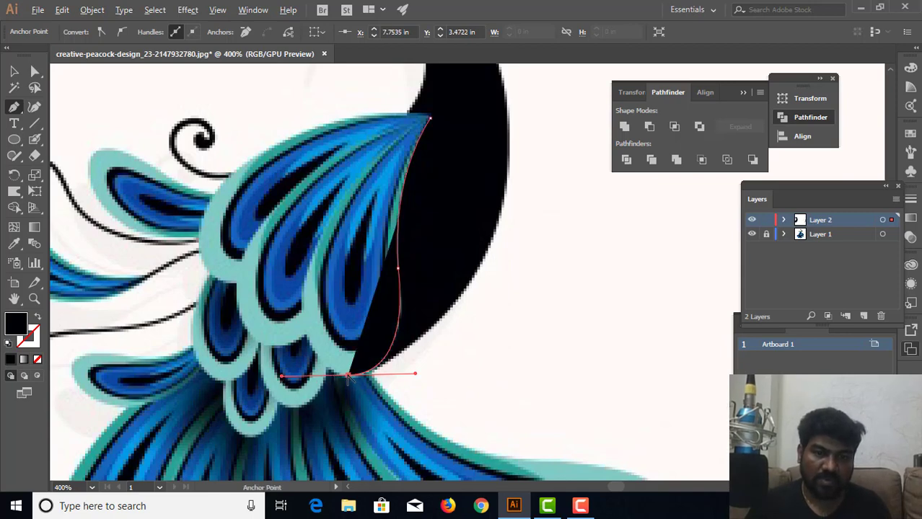
pyautogui.click(348, 375)
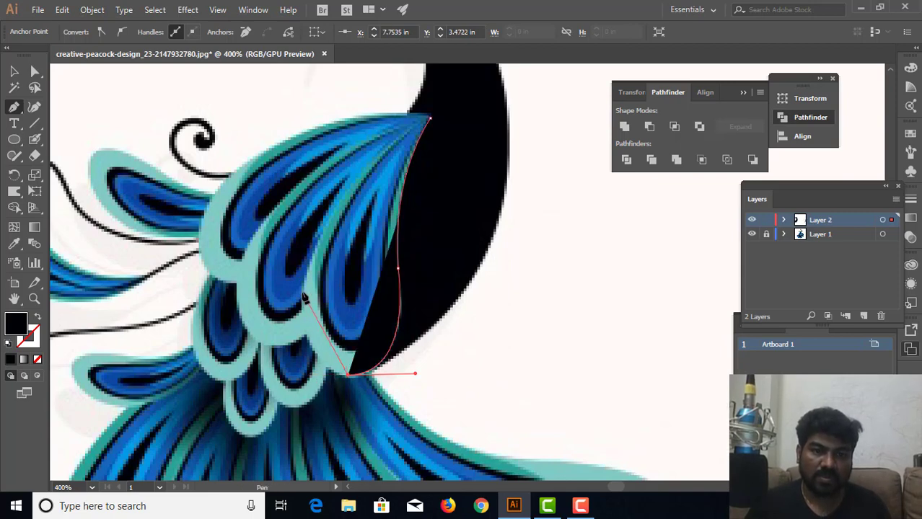
# Step: Continue up the feather's left side and close the teardrop back at the tip
pyautogui.moveTo(301, 291); pyautogui.dragTo(307, 220)
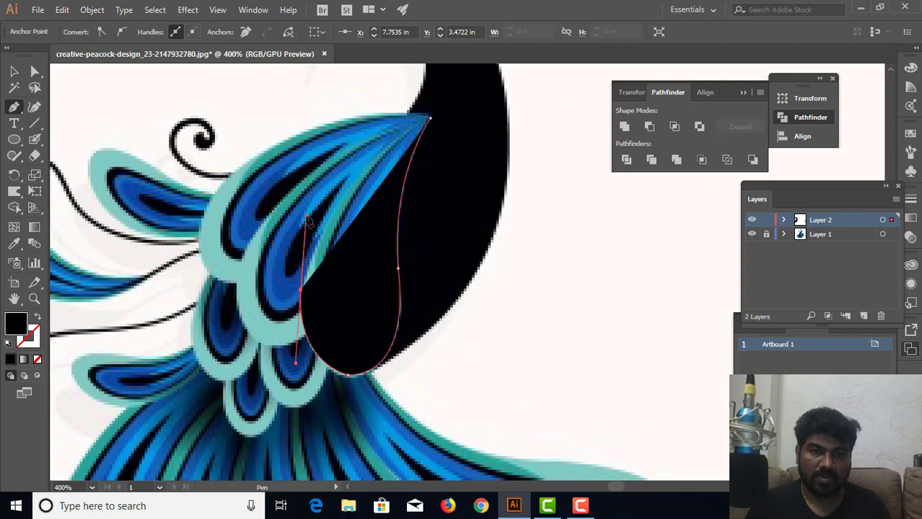
pyautogui.click(301, 291)
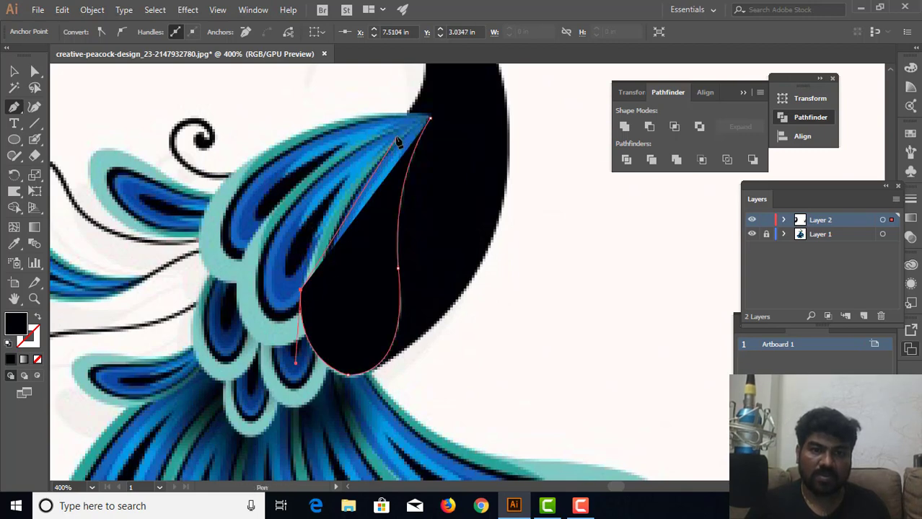
pyautogui.moveTo(381, 153); pyautogui.dragTo(436, 115)
pyautogui.click(430, 118)
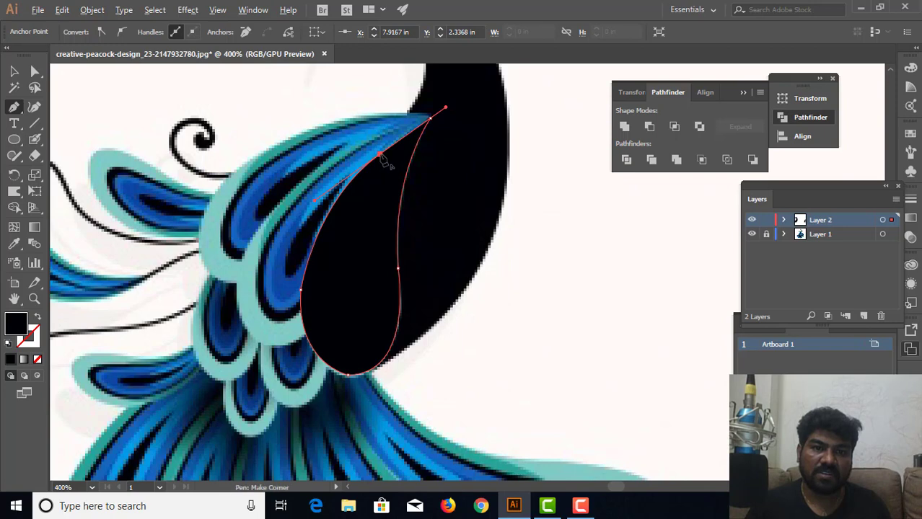
pyautogui.keyDown('alt'); pyautogui.click(430, 118); pyautogui.keyUp('alt')
pyautogui.moveTo(430, 121)
pyautogui.mouseDown()
pyautogui.moveTo(447, 114)
pyautogui.moveTo(439, 123)
pyautogui.mouseUp()
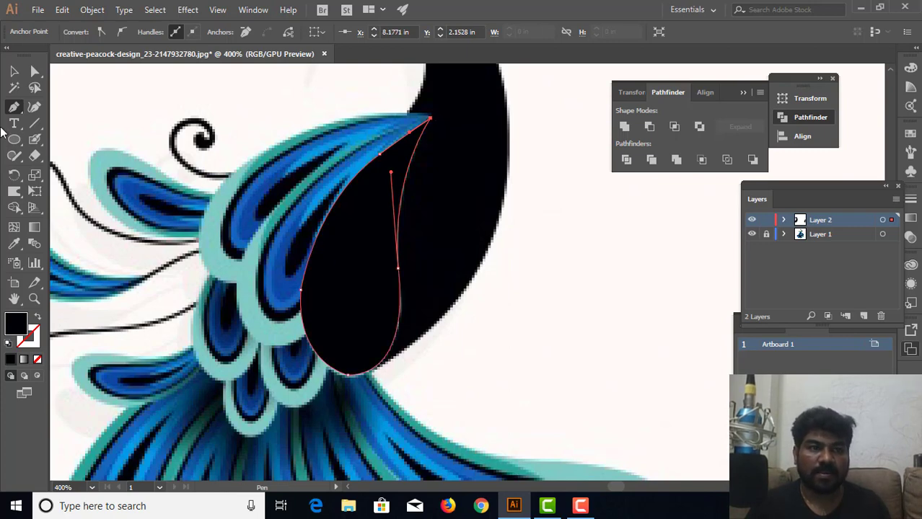
# Step: Move the finished teardrop onto the empty area right of the neck
pyautogui.click(34, 73)
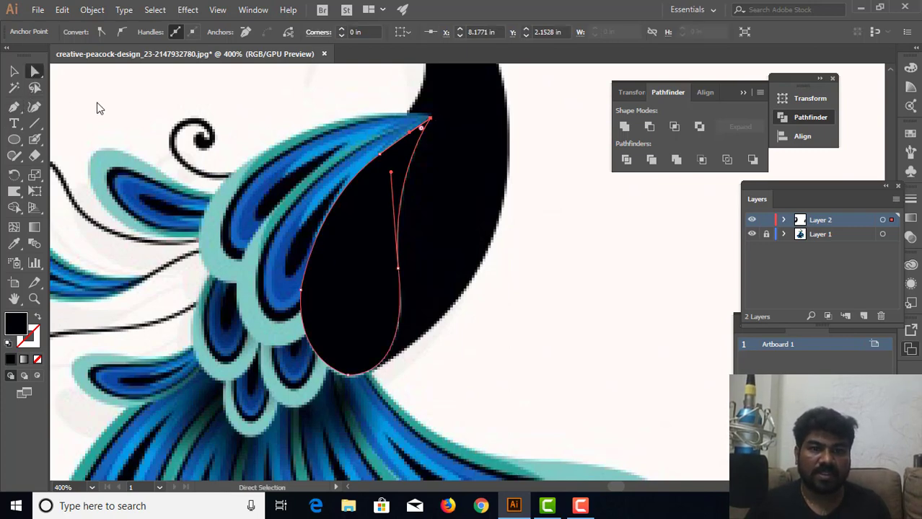
pyautogui.click(377, 237)
pyautogui.moveTo(378, 238); pyautogui.dragTo(569, 241)
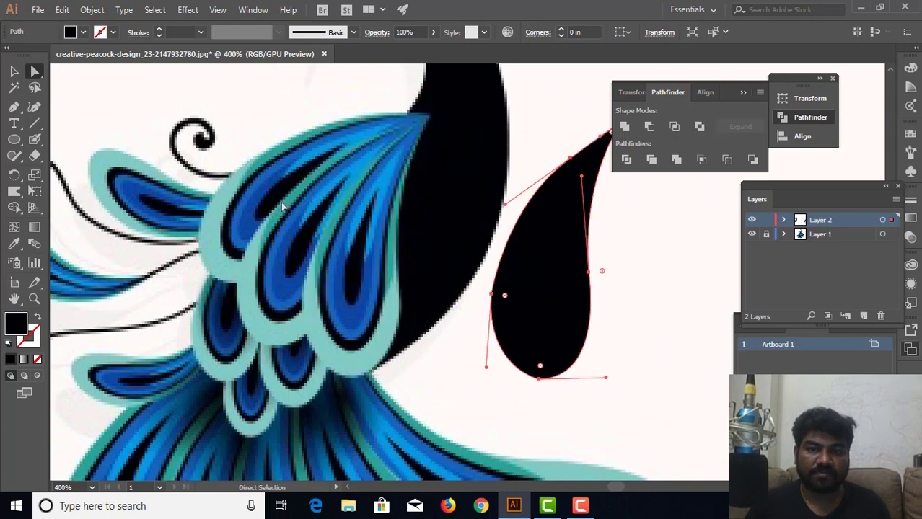
# Step: Fill the teardrop with the light teal sampled from the feather border
pyautogui.click(14, 243)
pyautogui.click(354, 357)
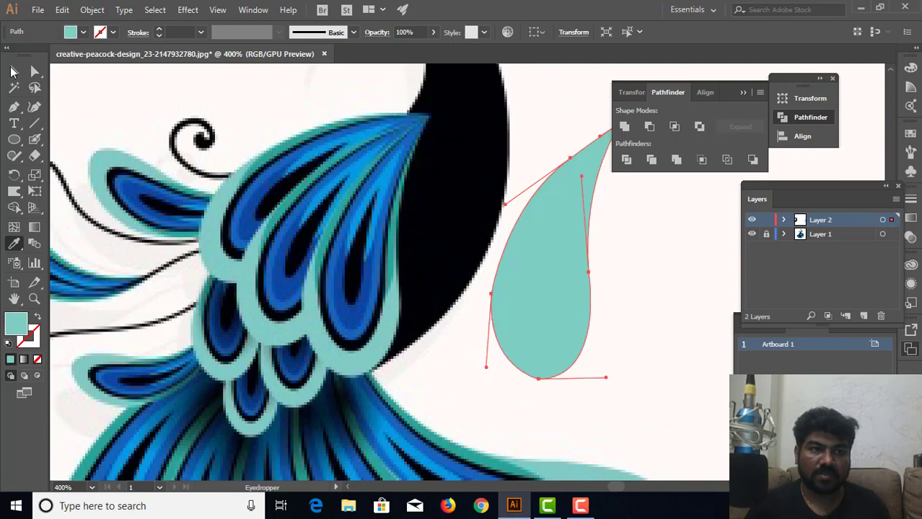
pyautogui.click(12, 70)
pyautogui.moveTo(563, 226); pyautogui.dragTo(361, 197)
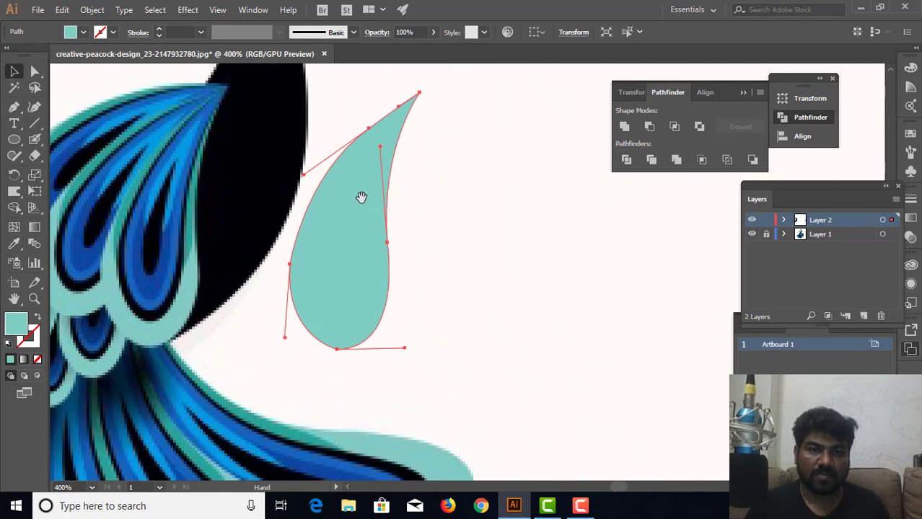
# Step: Copy the teal teardrop to the right and fill the copy with black
pyautogui.moveTo(360, 232); pyautogui.dragTo(470, 244)
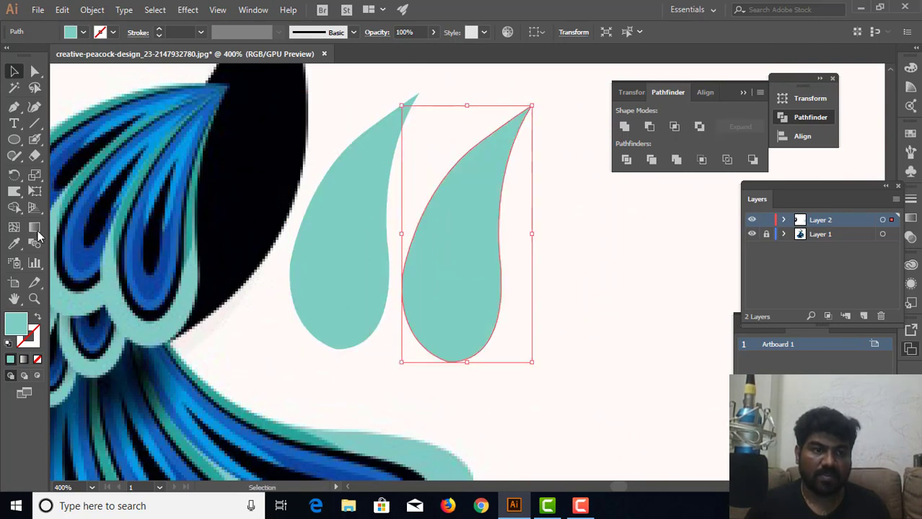
pyautogui.click(16, 245)
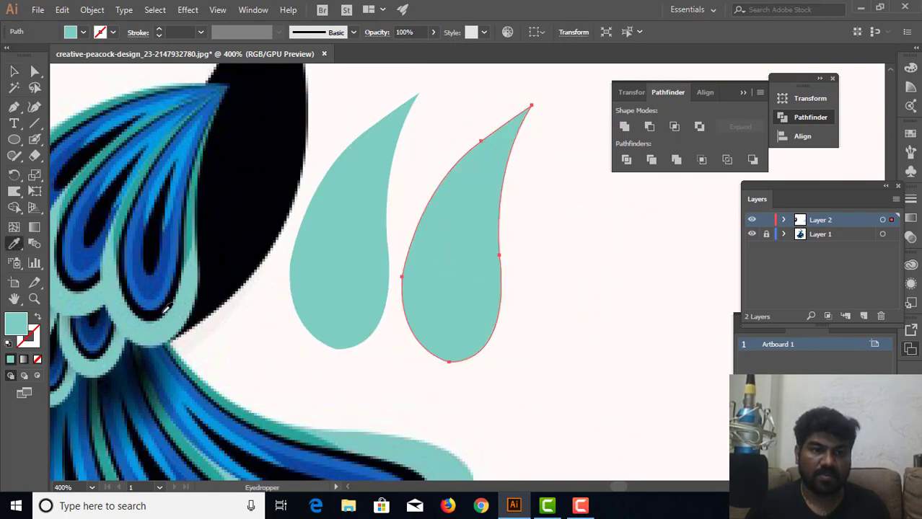
pyautogui.click(164, 311)
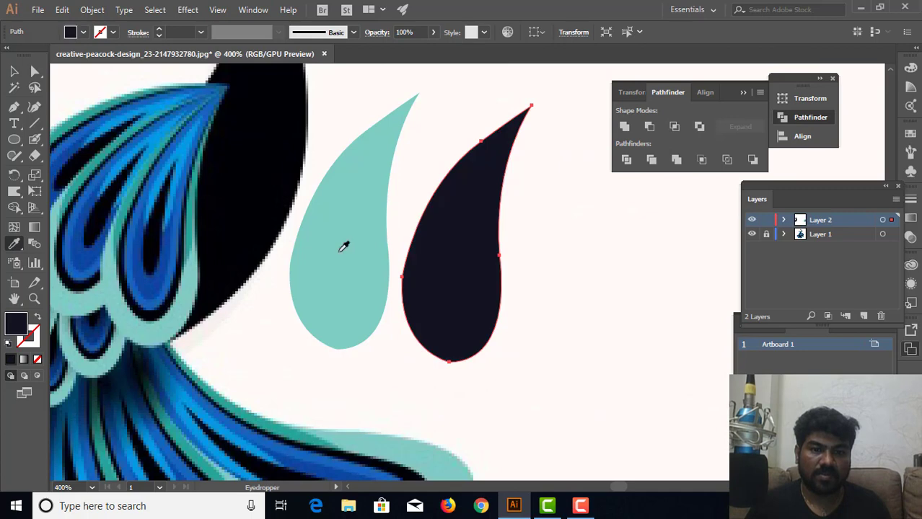
pyautogui.click(153, 312)
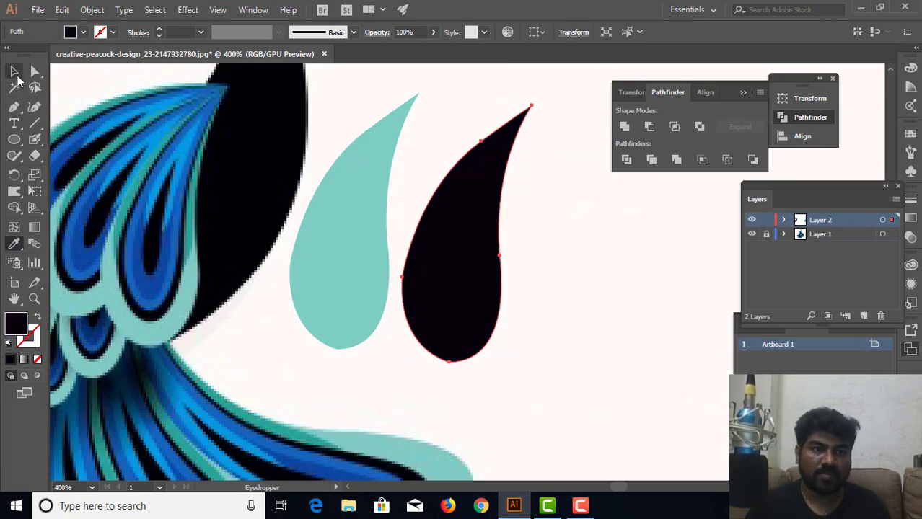
pyautogui.click(13, 71)
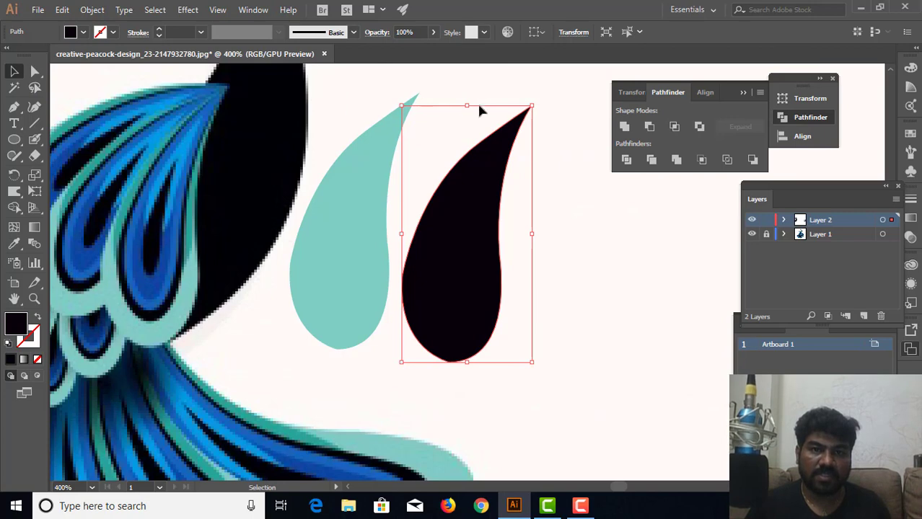
# Step: Shrink the black teardrop, place it over the teal one and rotate it to align the tips
pyautogui.moveTo(534, 106); pyautogui.dragTo(520, 127)
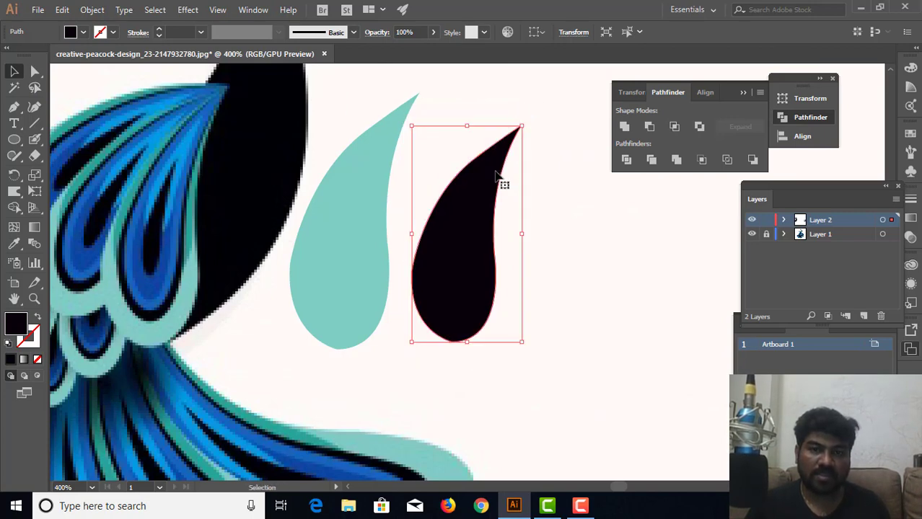
pyautogui.moveTo(475, 169)
pyautogui.mouseDown()
pyautogui.moveTo(395, 181)
pyautogui.moveTo(389, 146)
pyautogui.mouseUp()
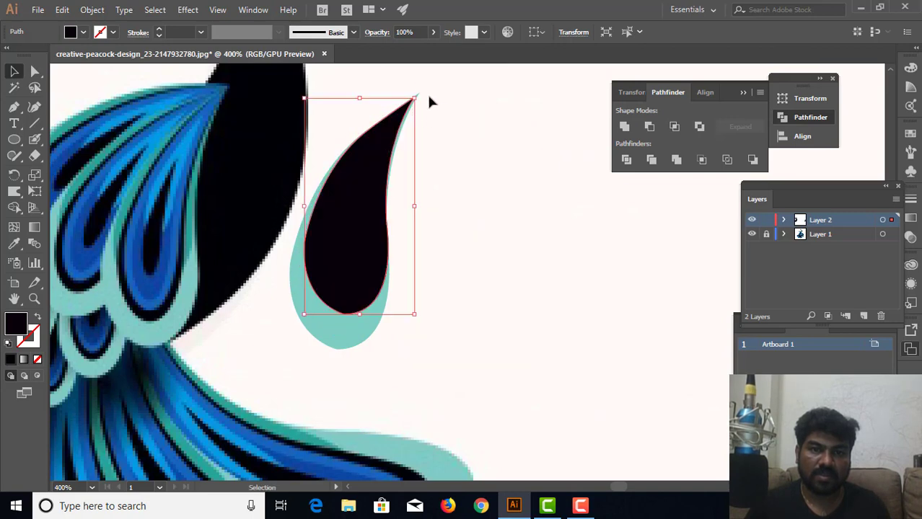
pyautogui.moveTo(422, 95); pyautogui.dragTo(426, 97)
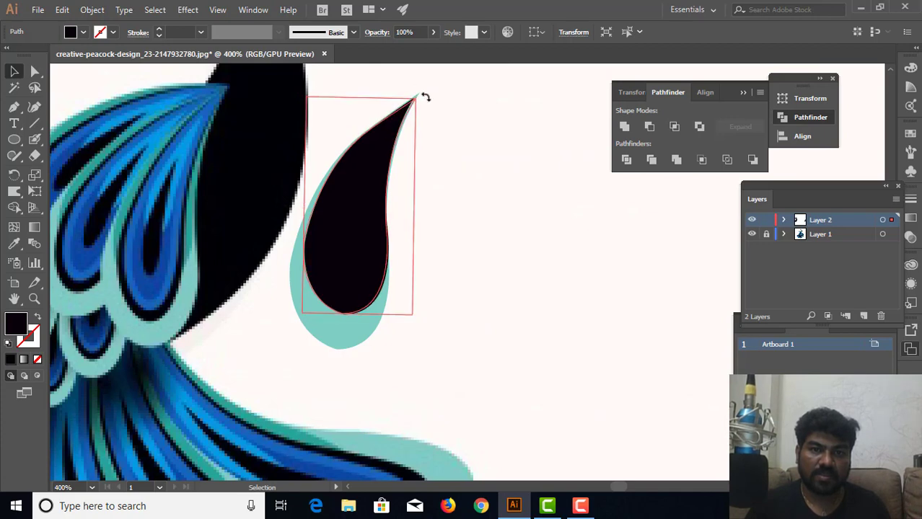
pyautogui.moveTo(426, 96); pyautogui.dragTo(434, 79)
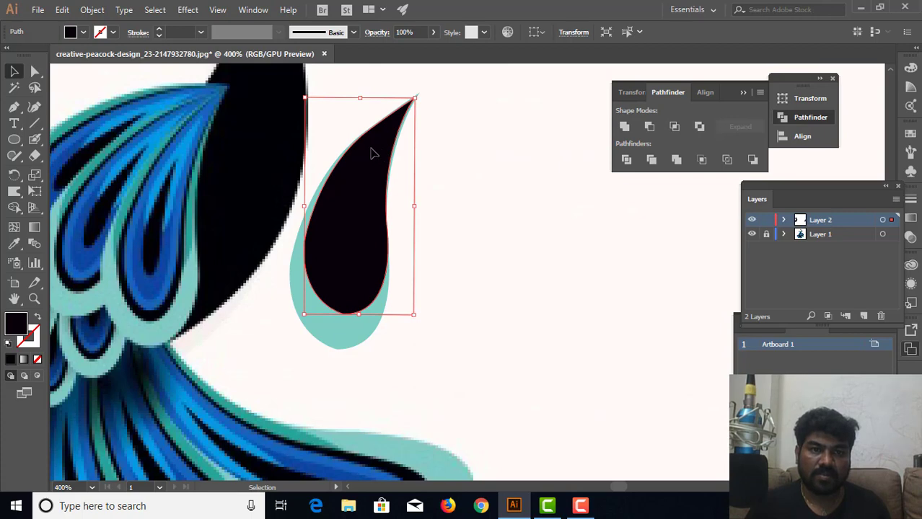
pyautogui.hotkey('ctrl', '=')
pyautogui.hotkey('ctrl', '=')
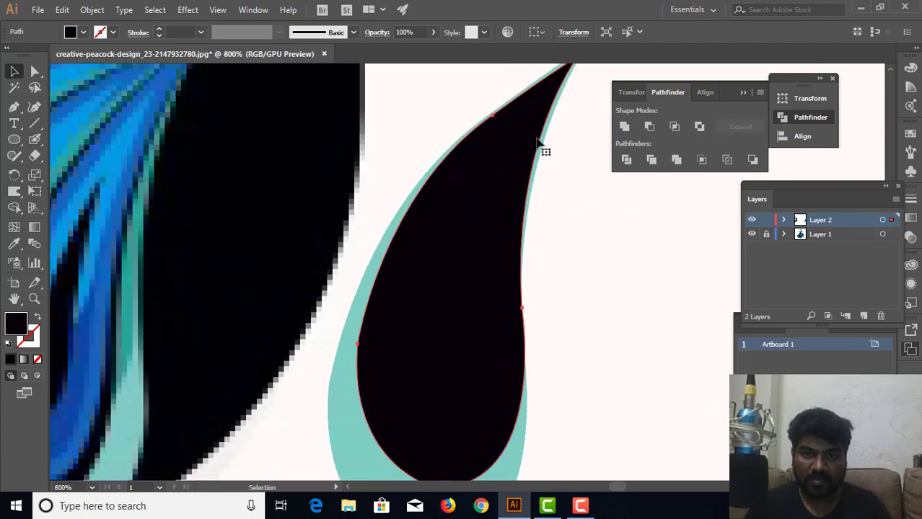
pyautogui.moveTo(494, 138); pyautogui.dragTo(368, 265)
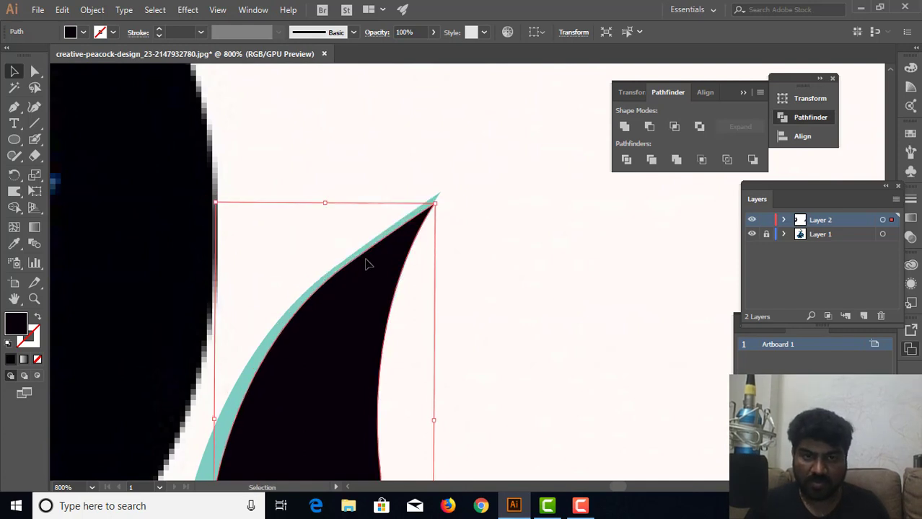
pyautogui.moveTo(366, 265); pyautogui.dragTo(367, 264)
# Step: Rotate and nudge the black teardrop to match the traced feather's tilt
pyautogui.click(498, 185)
pyautogui.scroll(-1, 498, 185)
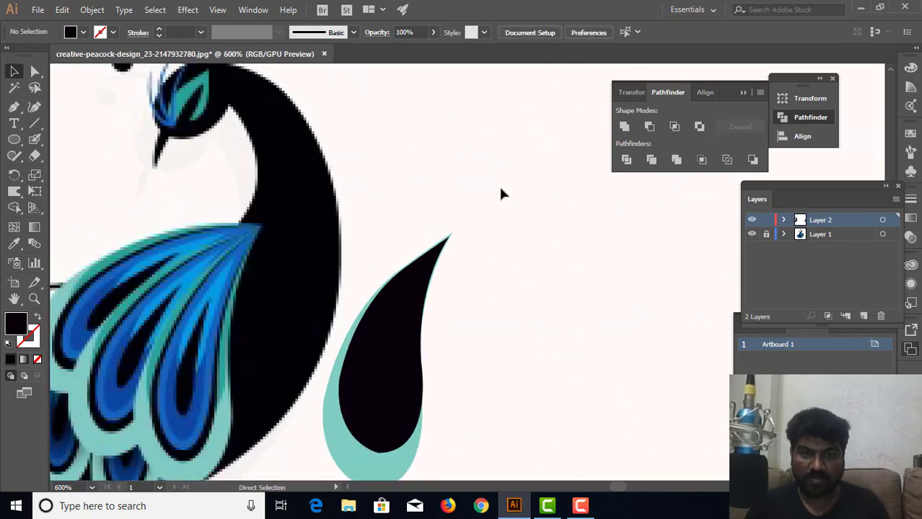
pyautogui.scroll(-3, 498, 184)
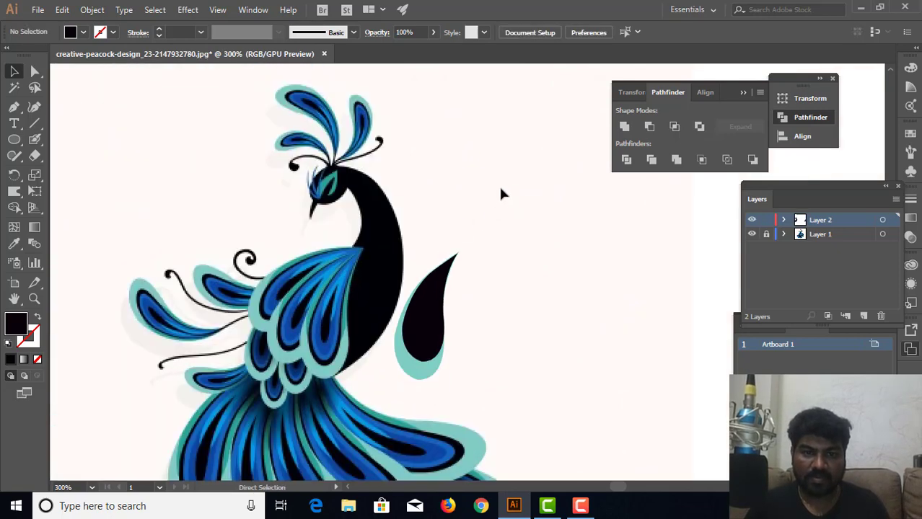
pyautogui.click(430, 336)
pyautogui.press('a')
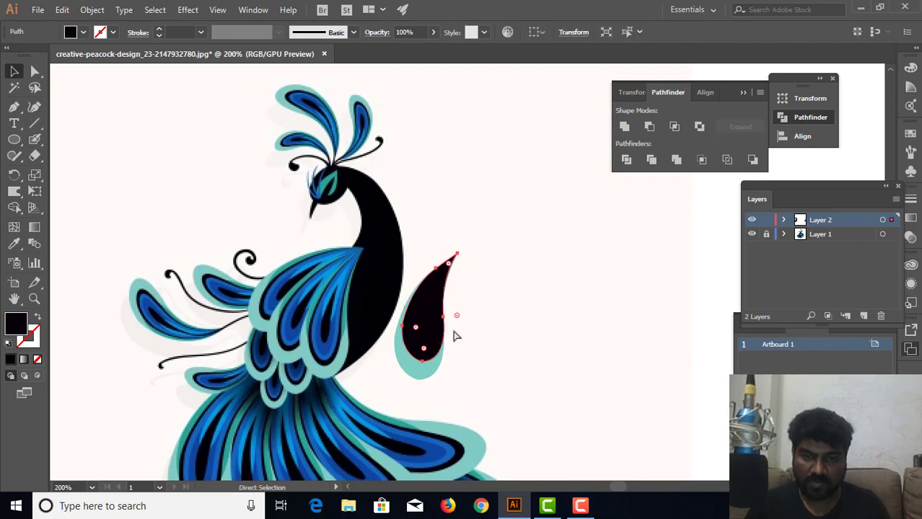
pyautogui.hotkey('ctrl', '+')
pyautogui.hotkey('ctrl', '+')
pyautogui.hotkey('ctrl', '+')
pyautogui.press('v')
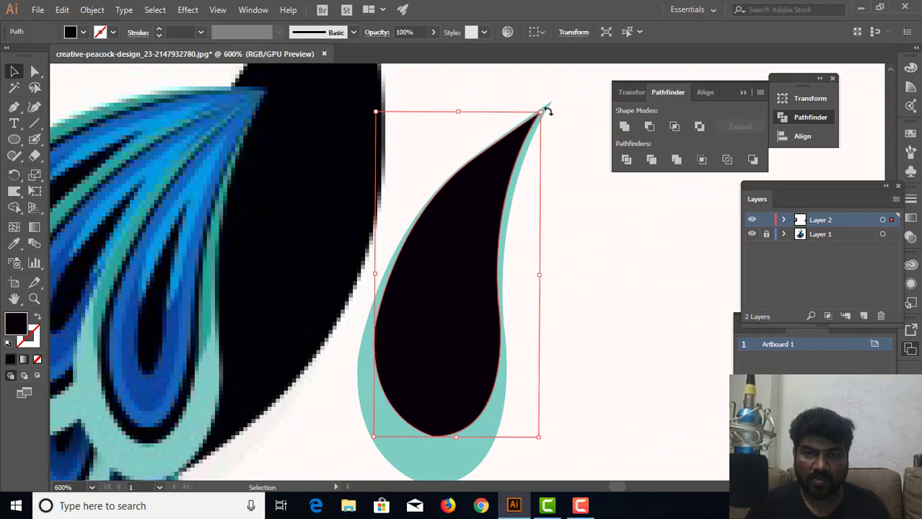
pyautogui.moveTo(547, 109); pyautogui.dragTo(550, 107)
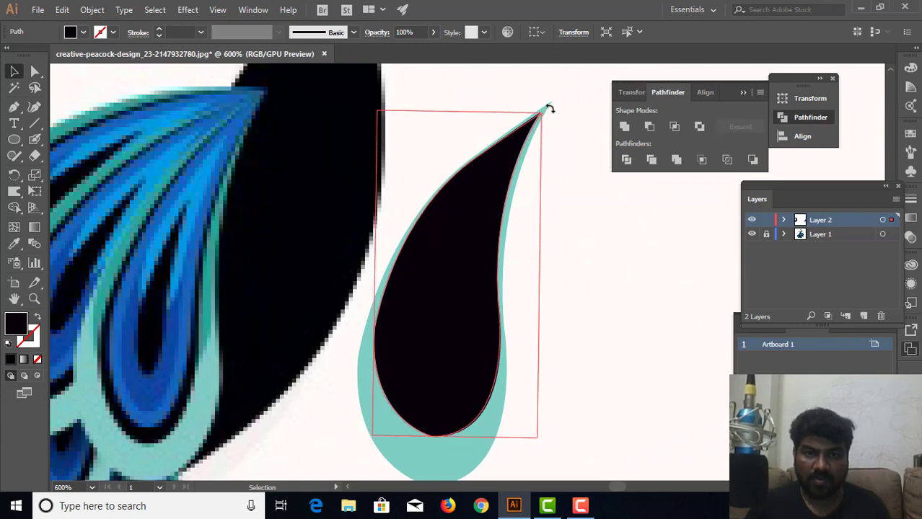
pyautogui.moveTo(452, 228); pyautogui.dragTo(454, 233)
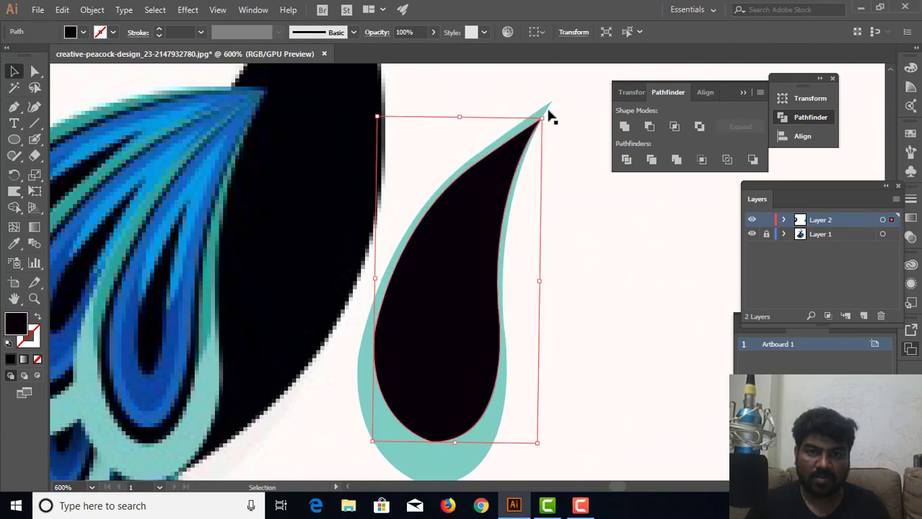
pyautogui.moveTo(546, 109); pyautogui.dragTo(546, 108)
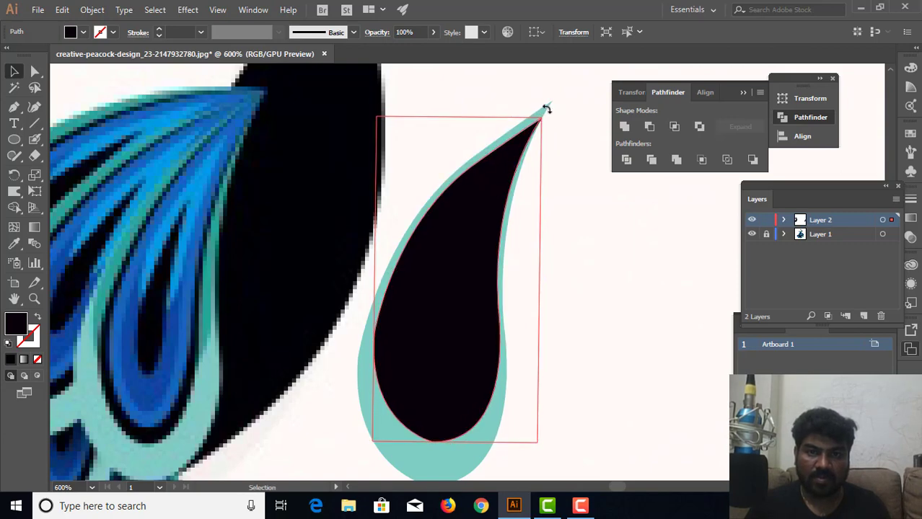
# Step: Stretch the black teardrop's bottom slightly lower, then drag a copy of it to the left
pyautogui.click(581, 161)
pyautogui.scroll(-1, 551, 221)
pyautogui.scroll(-1, 505, 217)
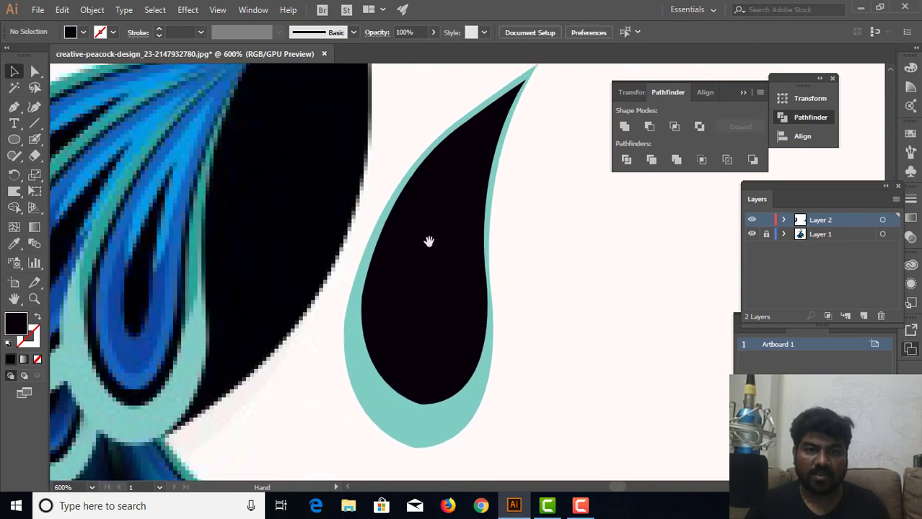
pyautogui.scroll(-1, 447, 240)
pyautogui.click(435, 352)
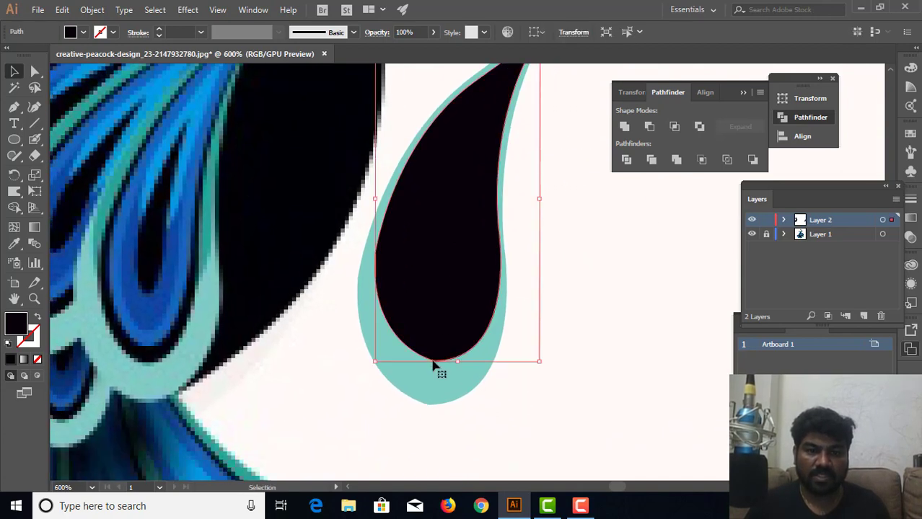
pyautogui.moveTo(452, 367); pyautogui.dragTo(453, 370)
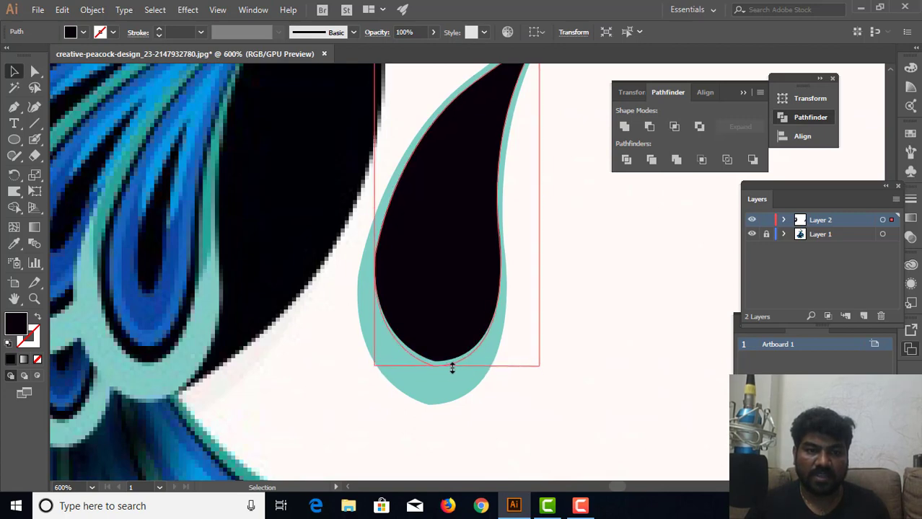
pyautogui.click(570, 279)
pyautogui.click(473, 306)
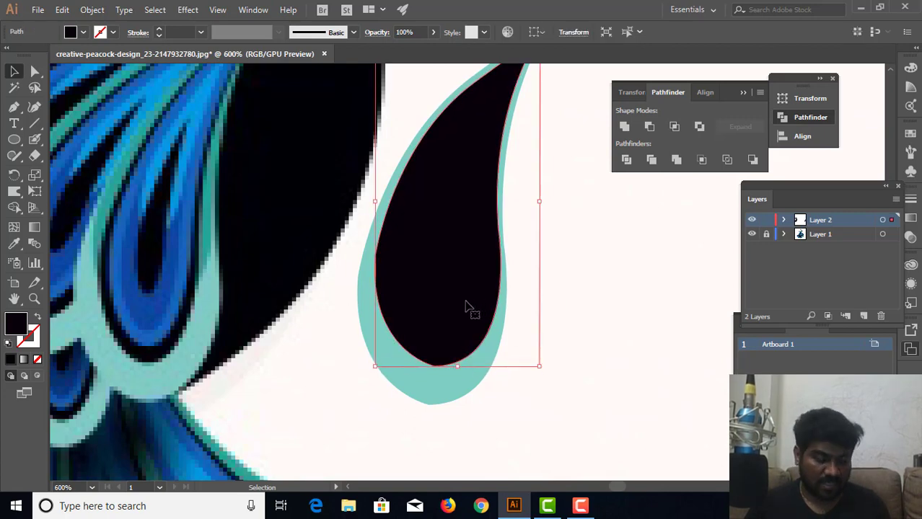
pyautogui.moveTo(468, 309); pyautogui.dragTo(298, 290)
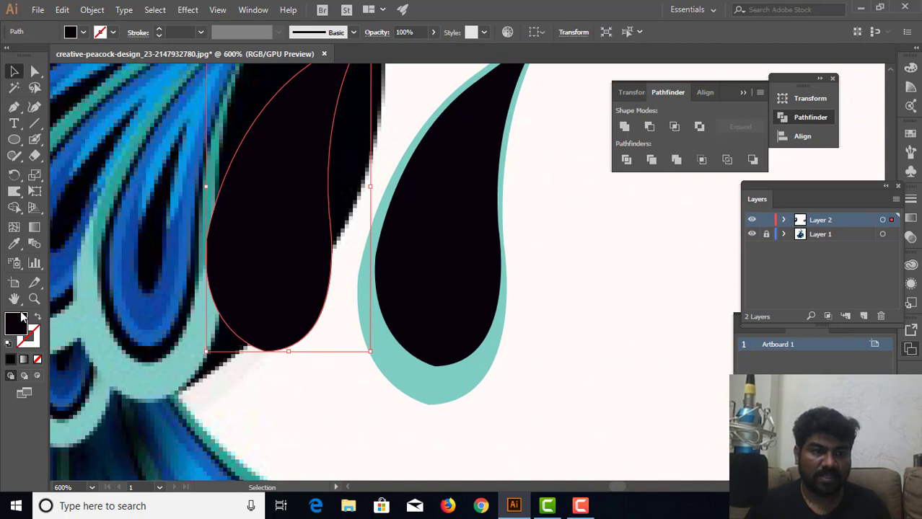
# Step: Fill the copy with blue sampled from the tail and move it over the black teardrop
pyautogui.click(14, 243)
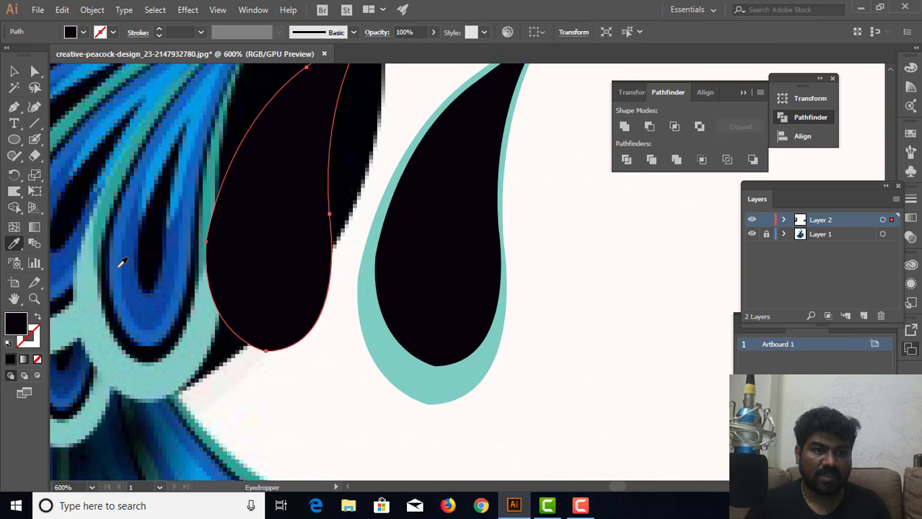
pyautogui.scroll(-5, 148, 264)
pyautogui.moveTo(277, 248); pyautogui.dragTo(217, 262)
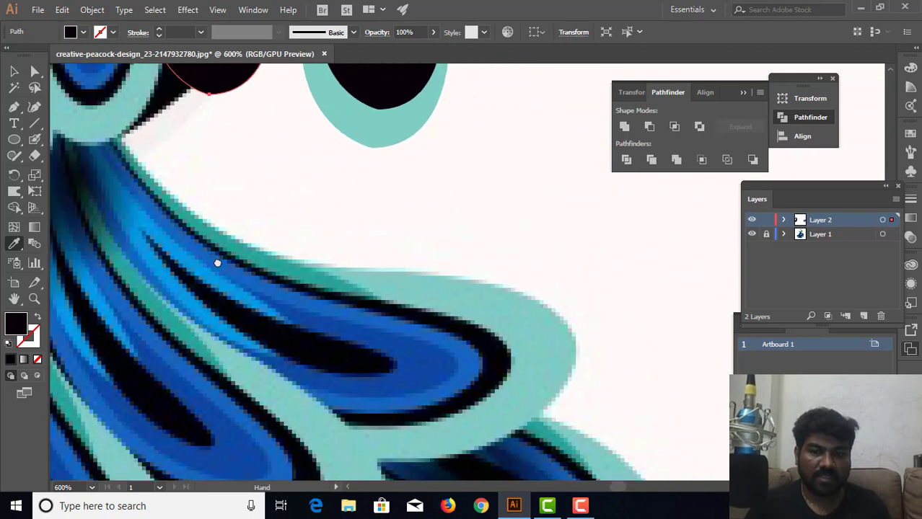
pyautogui.click(469, 357)
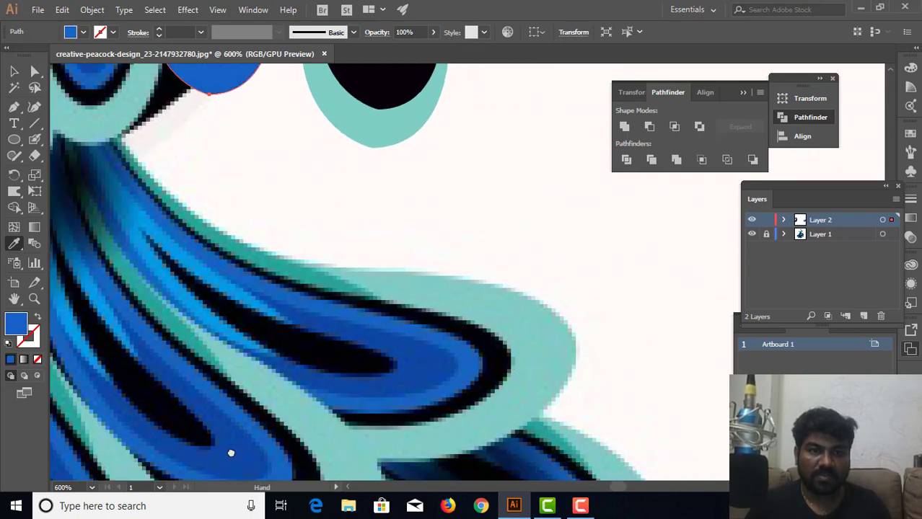
pyautogui.scroll(5, 231, 447)
pyautogui.click(14, 71)
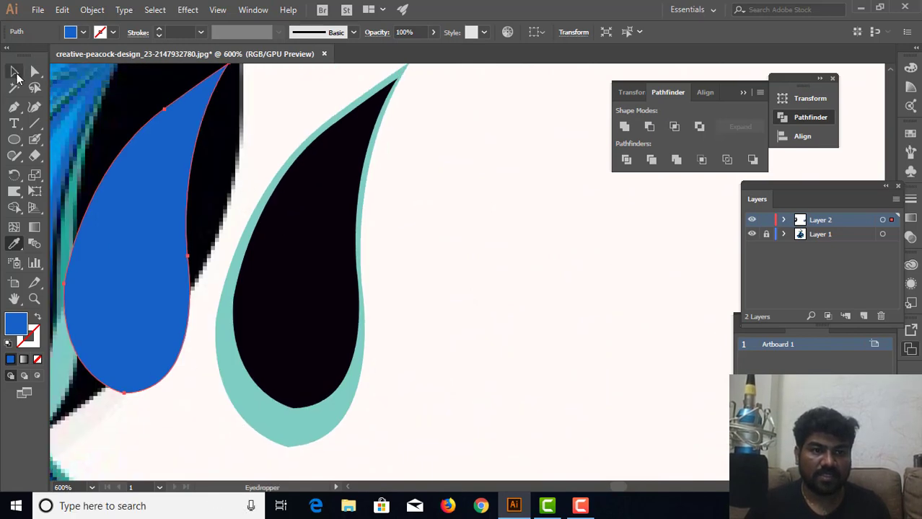
pyautogui.moveTo(132, 292)
pyautogui.mouseDown()
pyautogui.moveTo(276, 294)
pyautogui.moveTo(345, 253)
pyautogui.mouseUp()
# Step: Shrink the blue teardrop from its corners to fit inside the black one
pyautogui.scroll(2, 375, 210)
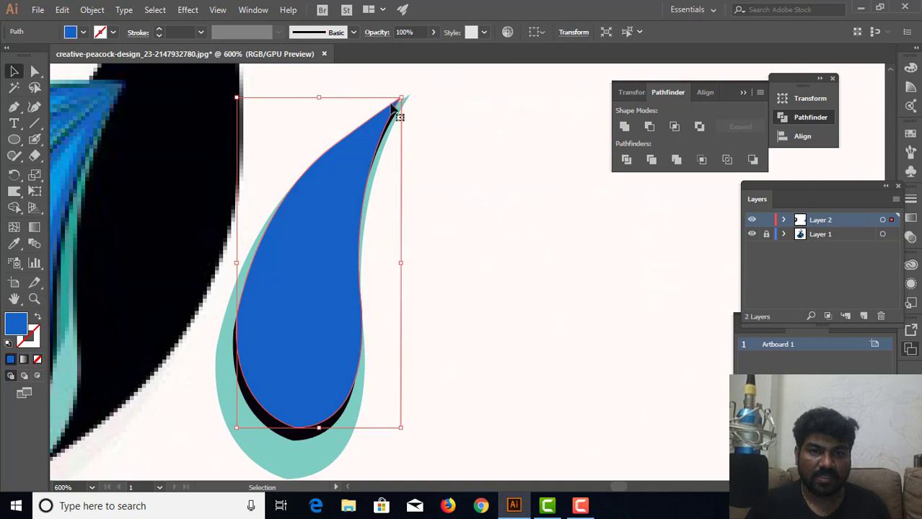
pyautogui.moveTo(401, 99); pyautogui.dragTo(395, 113)
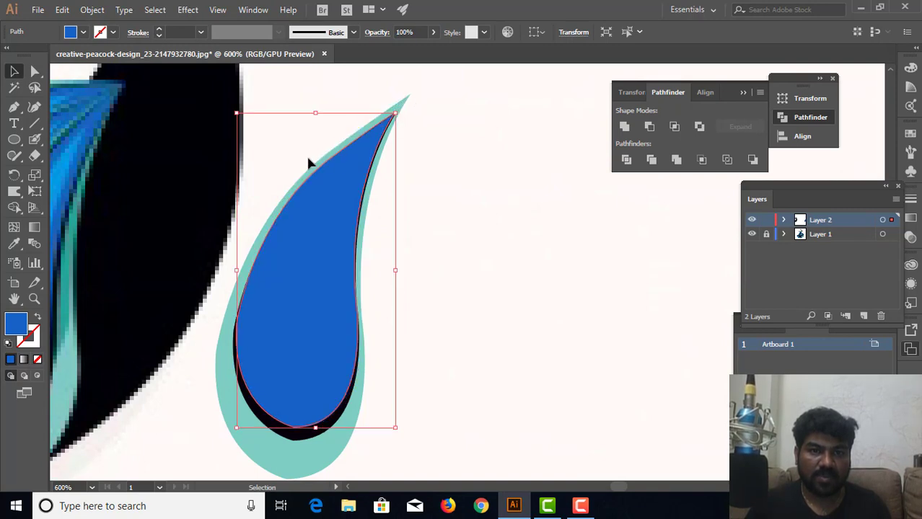
pyautogui.moveTo(235, 111); pyautogui.dragTo(239, 116)
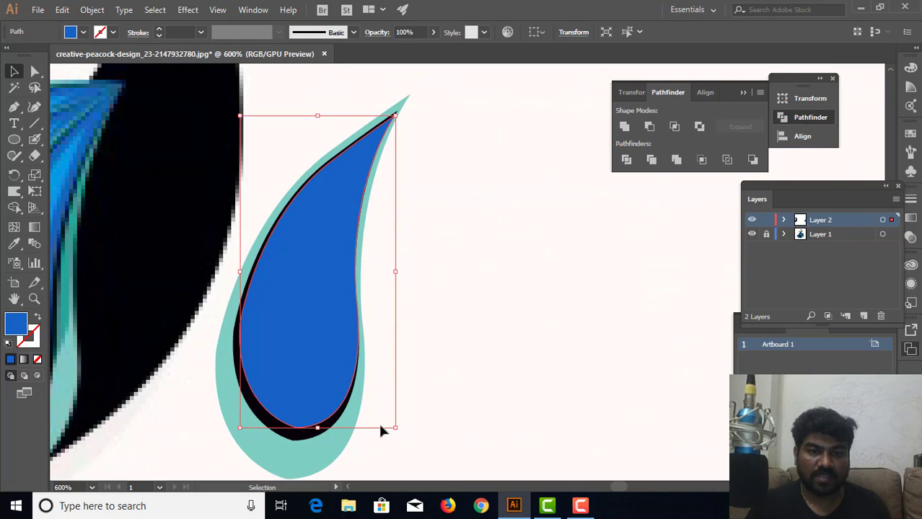
pyautogui.moveTo(395, 427); pyautogui.dragTo(384, 420)
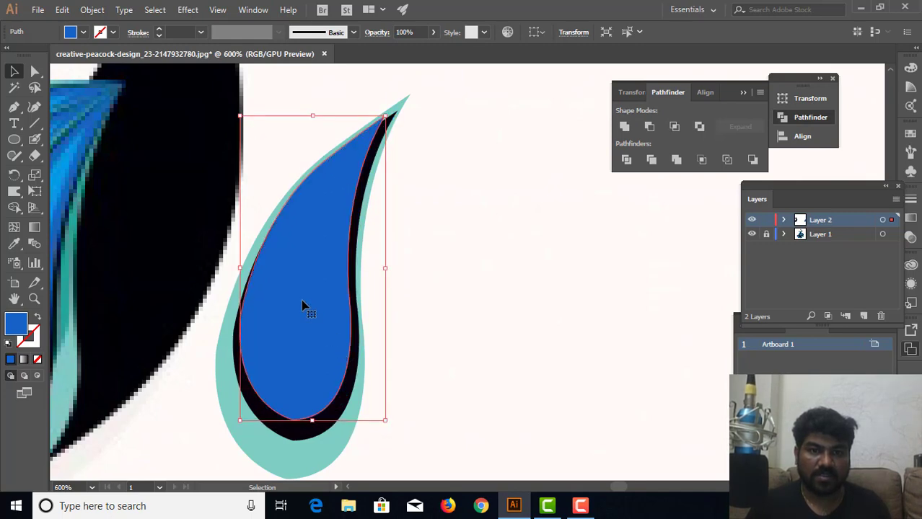
pyautogui.moveTo(302, 306); pyautogui.dragTo(305, 307)
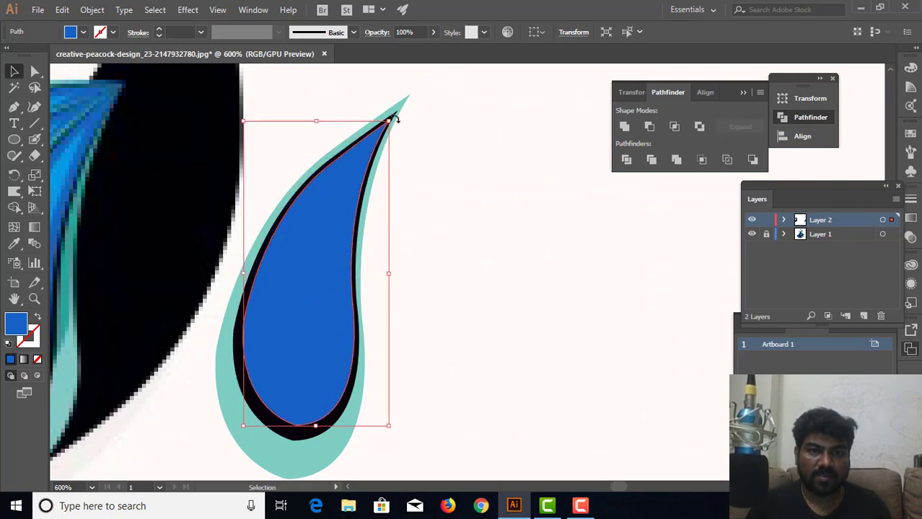
# Step: Rotate and nudge the blue teardrop to centre it, leaving a thin black rim
pyautogui.moveTo(367, 153)
pyautogui.mouseDown()
pyautogui.moveTo(373, 147)
pyautogui.moveTo(395, 253)
pyautogui.mouseUp()
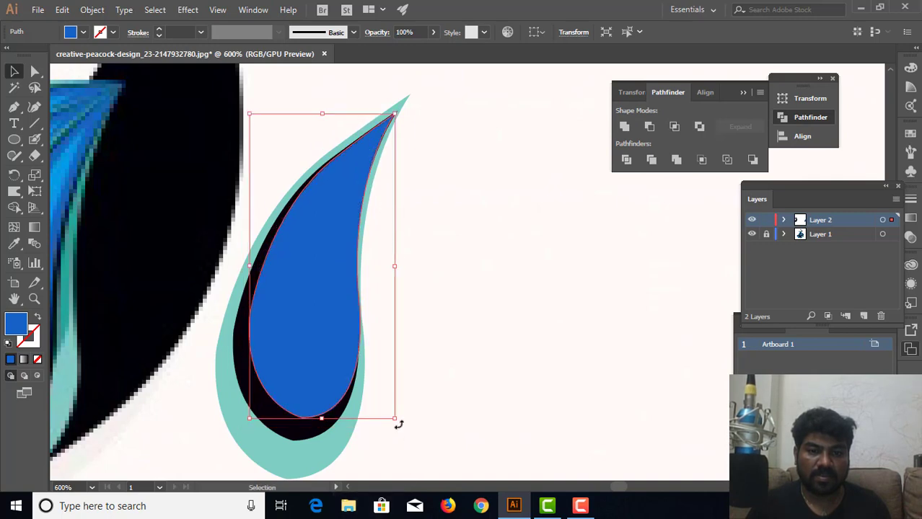
pyautogui.moveTo(398, 425); pyautogui.dragTo(377, 407)
pyautogui.moveTo(319, 343)
pyautogui.mouseDown()
pyautogui.moveTo(310, 345)
pyautogui.moveTo(314, 336)
pyautogui.mouseUp()
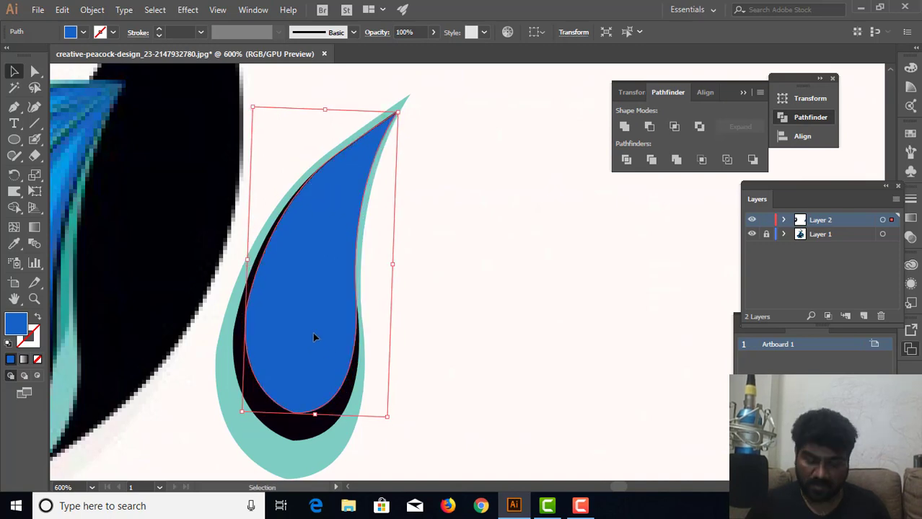
pyautogui.press('Left')
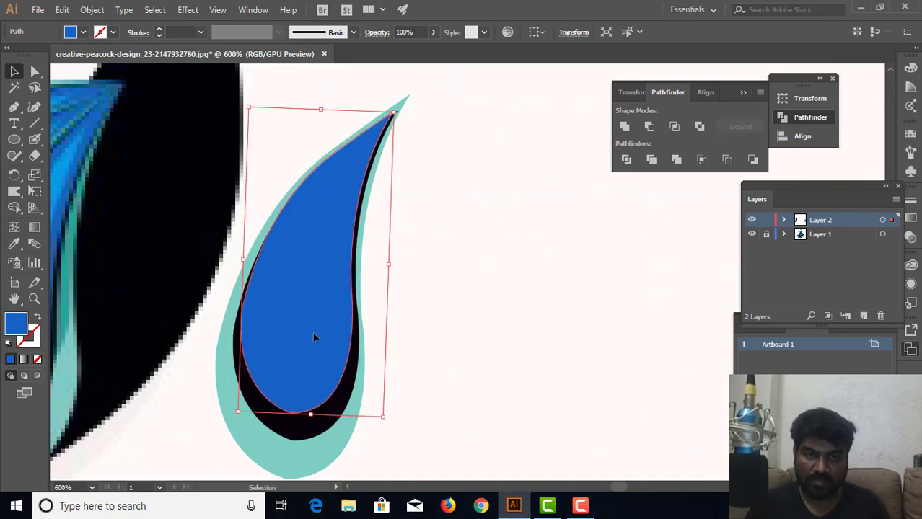
pyautogui.press('Right')
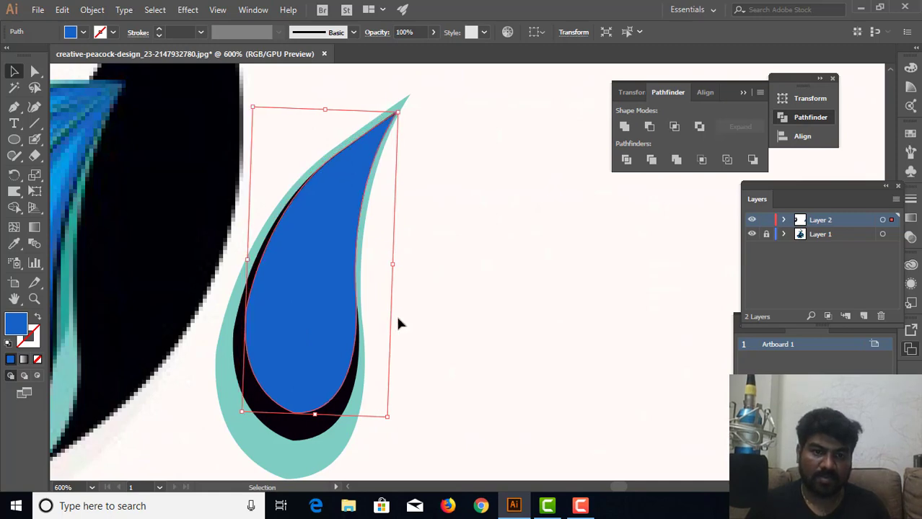
pyautogui.moveTo(318, 323); pyautogui.dragTo(314, 329)
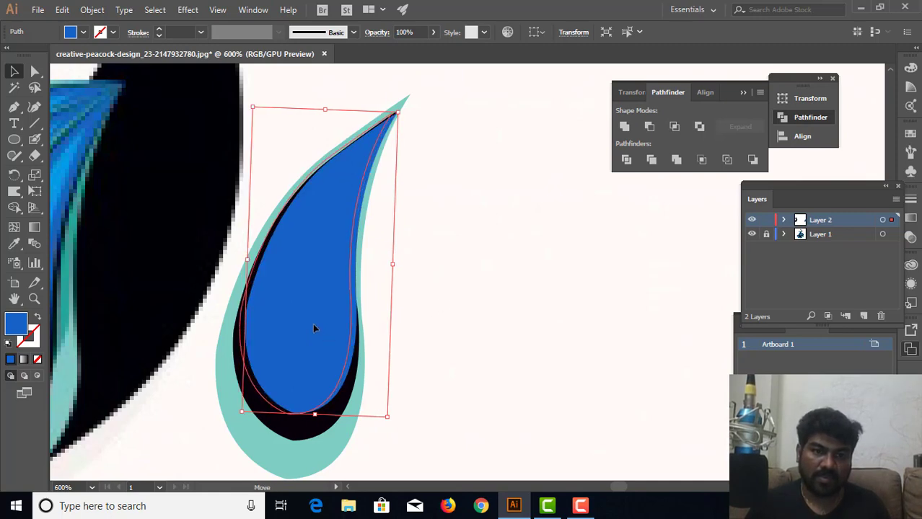
pyautogui.click(444, 290)
# Step: Copy the blue teardrop to the right and fill it with a darker tail blue
pyautogui.keyDown('alt'); pyautogui.scroll(-5, 468, 299); pyautogui.keyUp('alt')
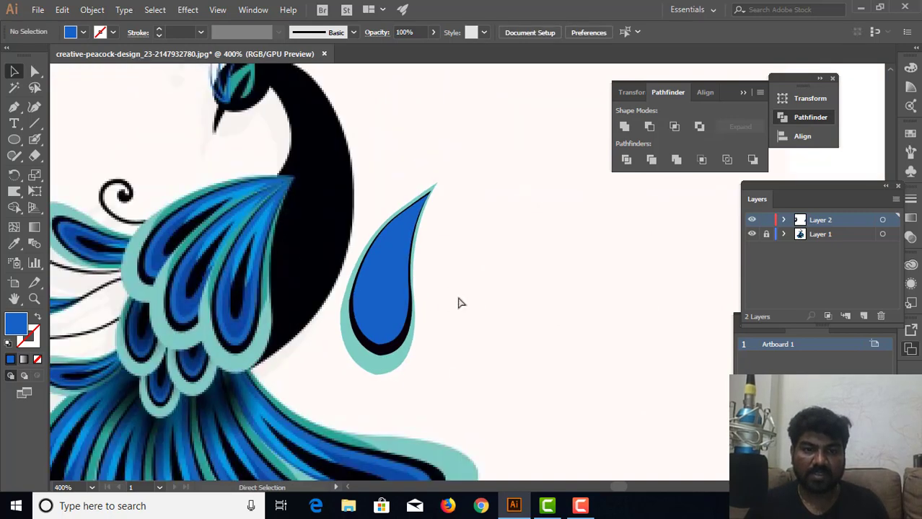
pyautogui.click(411, 306)
pyautogui.moveTo(421, 305); pyautogui.dragTo(499, 283)
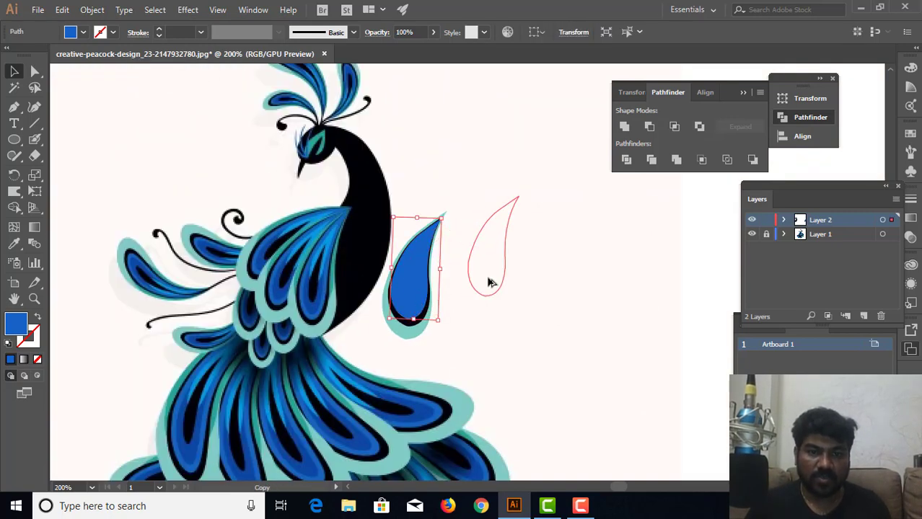
pyautogui.click(14, 244)
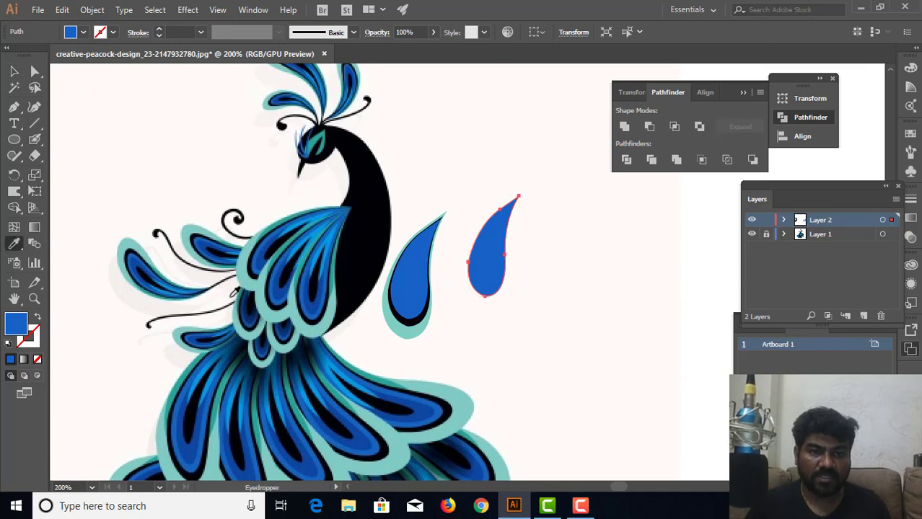
pyautogui.click(417, 415)
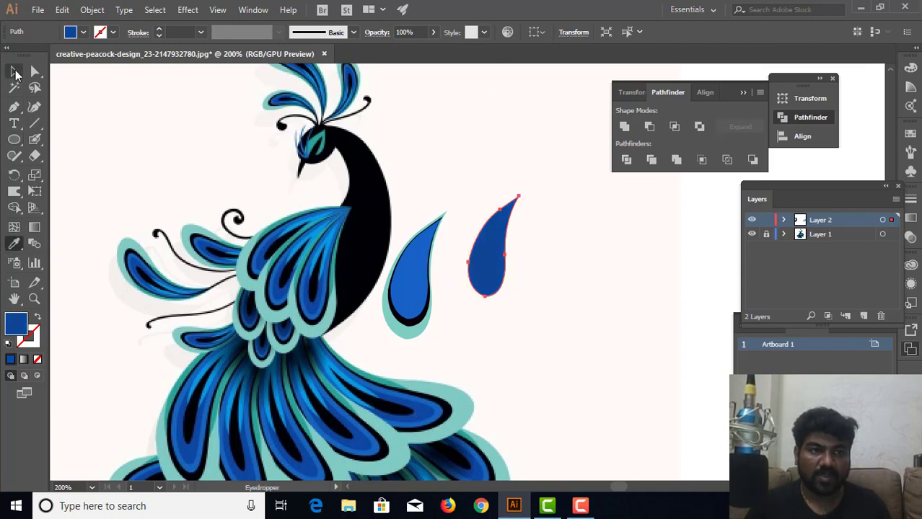
pyautogui.click(14, 71)
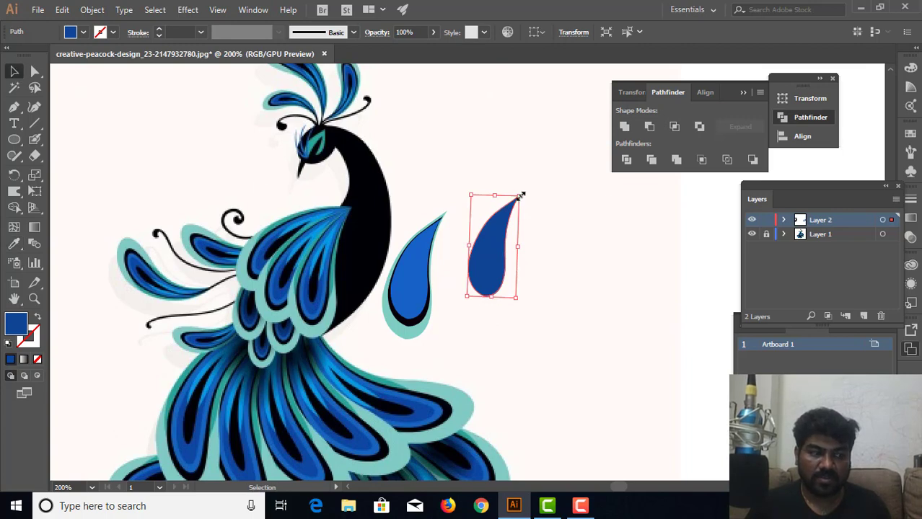
# Step: Rotate the dark blue teardrop slightly and nudge it onto the traced feather's blue interior
pyautogui.moveTo(520, 196); pyautogui.dragTo(516, 196)
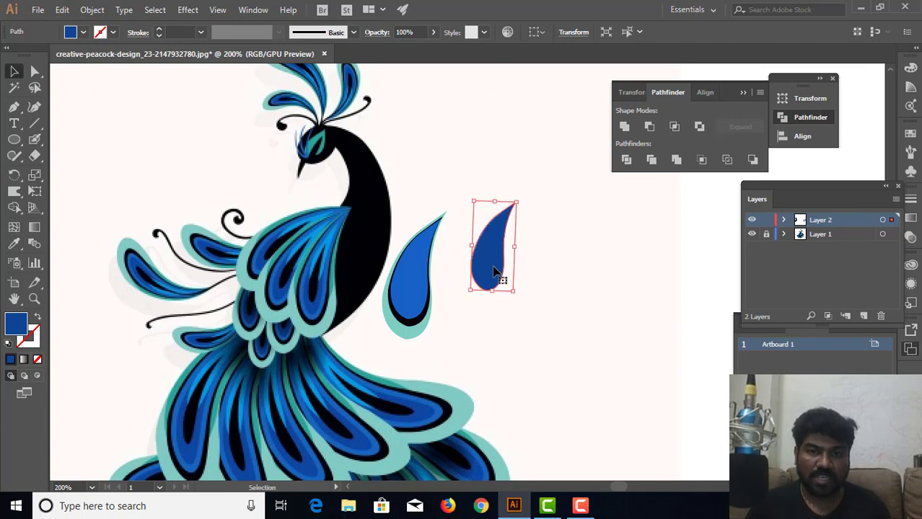
pyautogui.moveTo(495, 271); pyautogui.dragTo(420, 285)
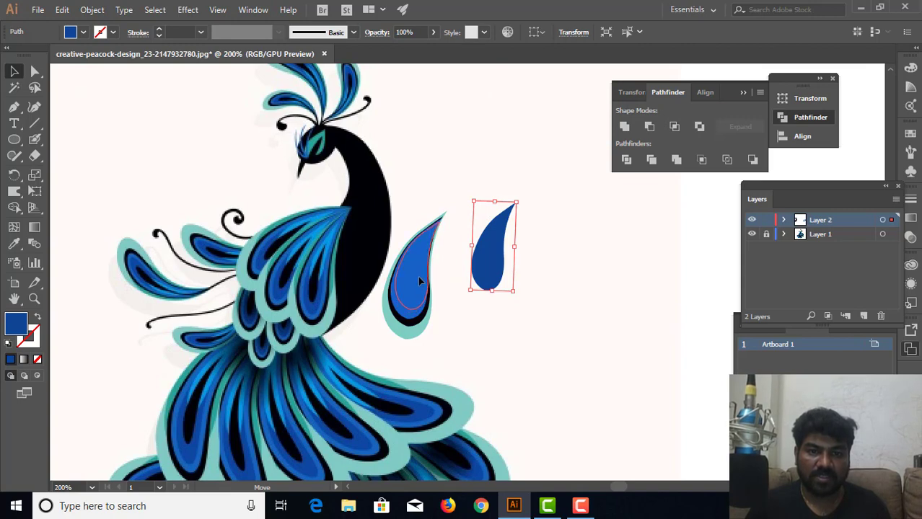
pyautogui.moveTo(418, 277); pyautogui.dragTo(419, 282)
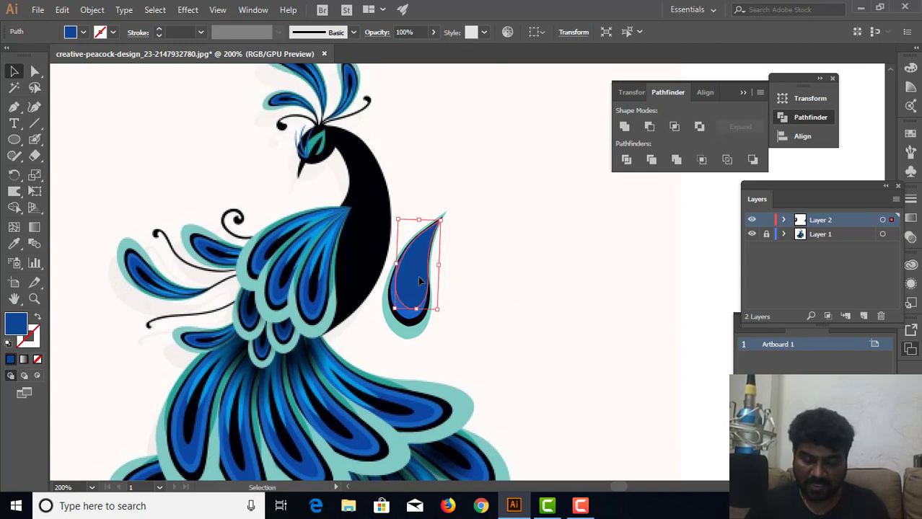
pyautogui.hotkey('ctrl', '+')
pyautogui.hotkey('ctrl', '+')
pyautogui.hotkey('ctrl', '+')
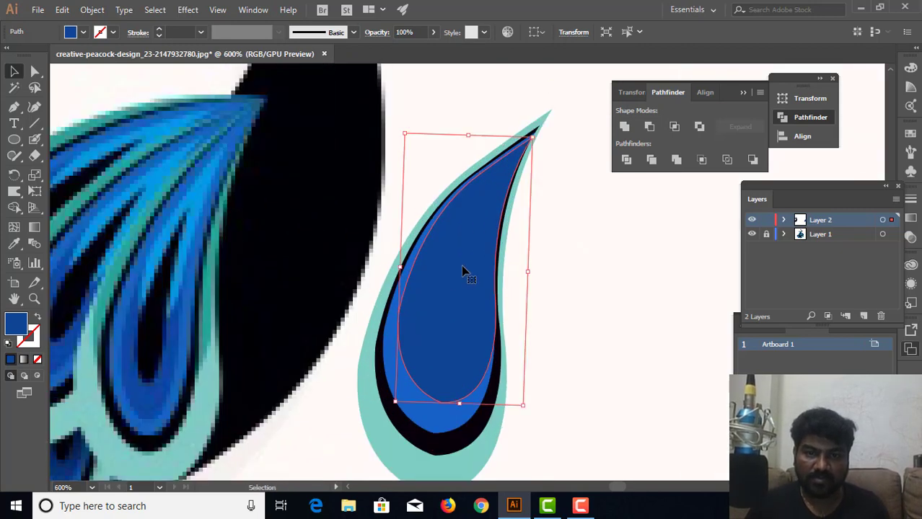
pyautogui.moveTo(462, 265); pyautogui.dragTo(464, 260)
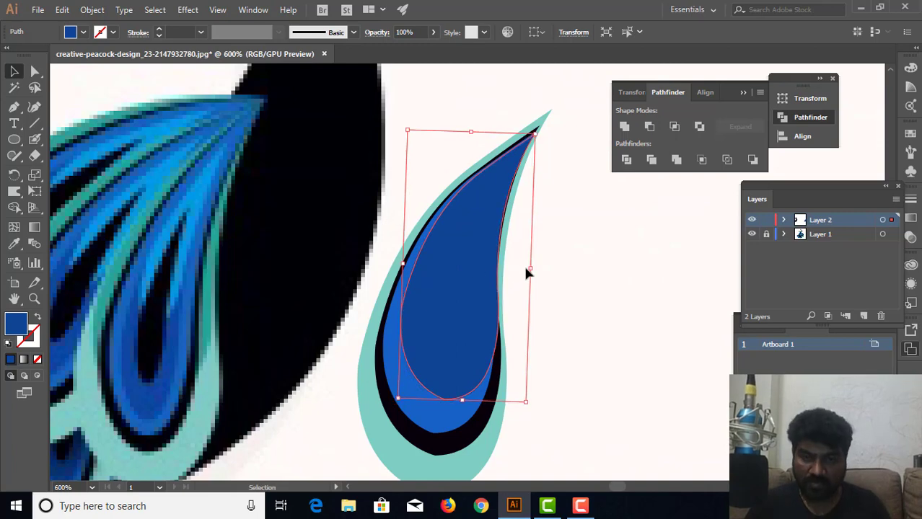
pyautogui.press('Left')
pyautogui.click(582, 263)
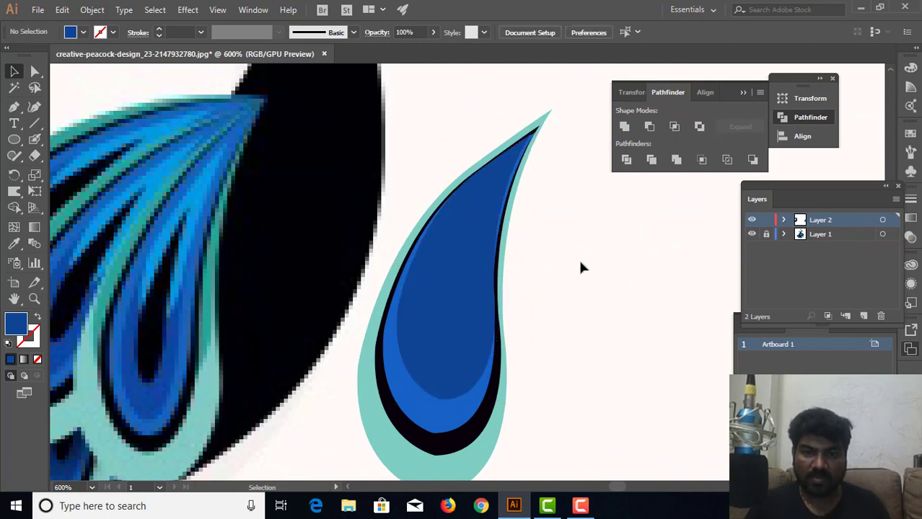
# Step: Rotate the dark blue teardrop from a corner to match the feather's angle
pyautogui.click(466, 268)
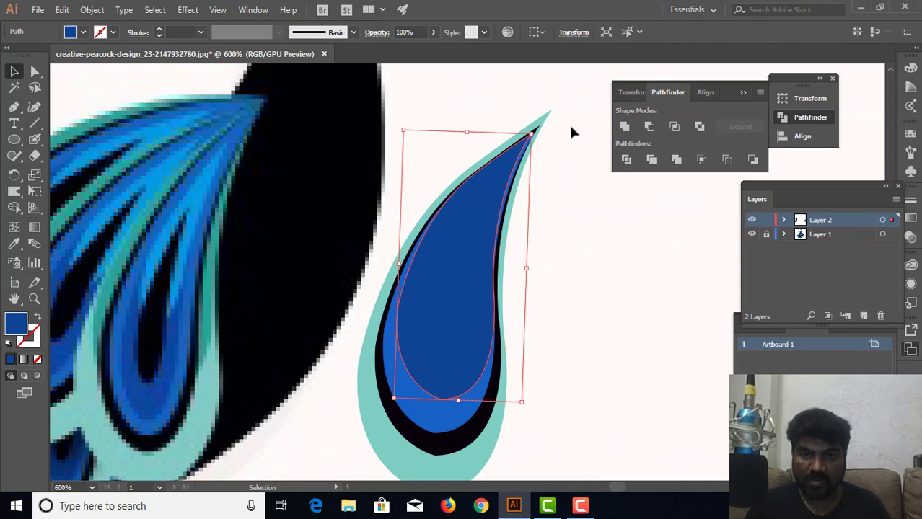
pyautogui.moveTo(535, 131); pyautogui.dragTo(540, 132)
pyautogui.click(556, 173)
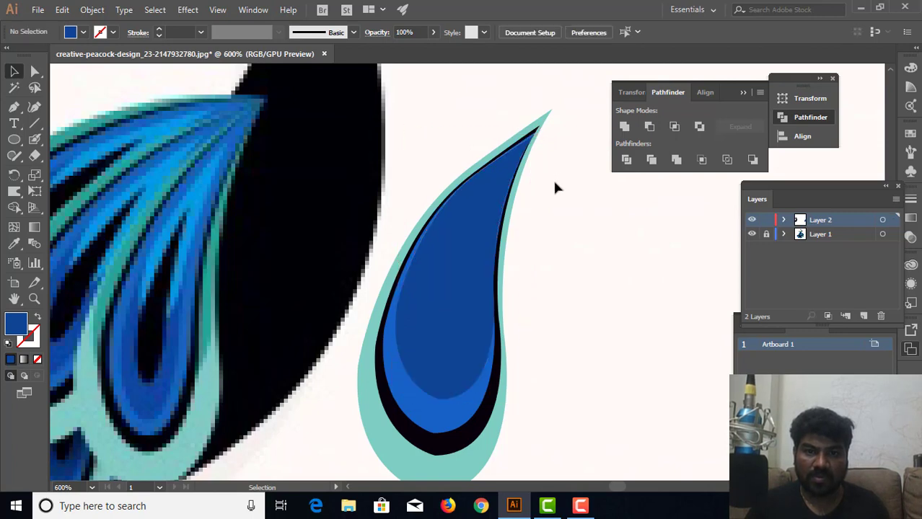
pyautogui.click(457, 287)
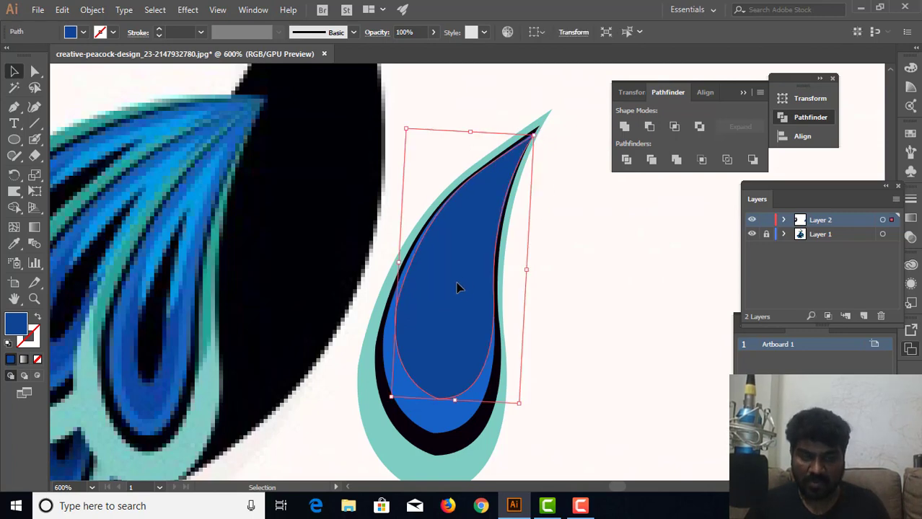
# Step: Duplicate the teardrop to the right, shrink the copy, and move it over the large feather
pyautogui.scroll(-3, 457, 287)
pyautogui.scroll(-1, 468, 292)
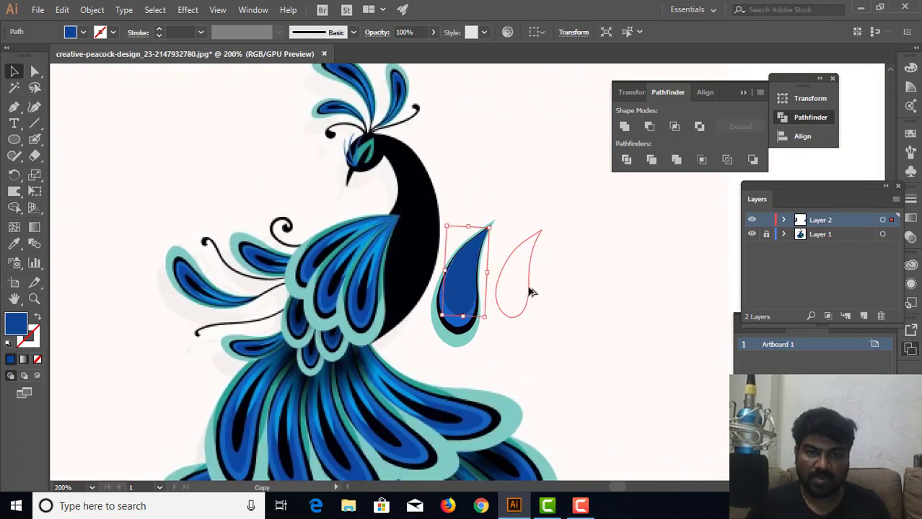
pyautogui.moveTo(468, 289); pyautogui.dragTo(532, 290)
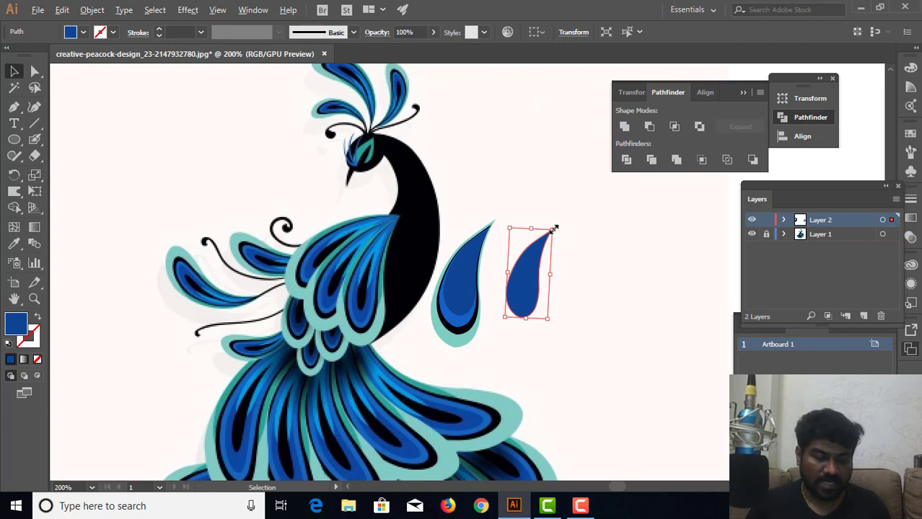
pyautogui.moveTo(552, 228); pyautogui.dragTo(544, 246)
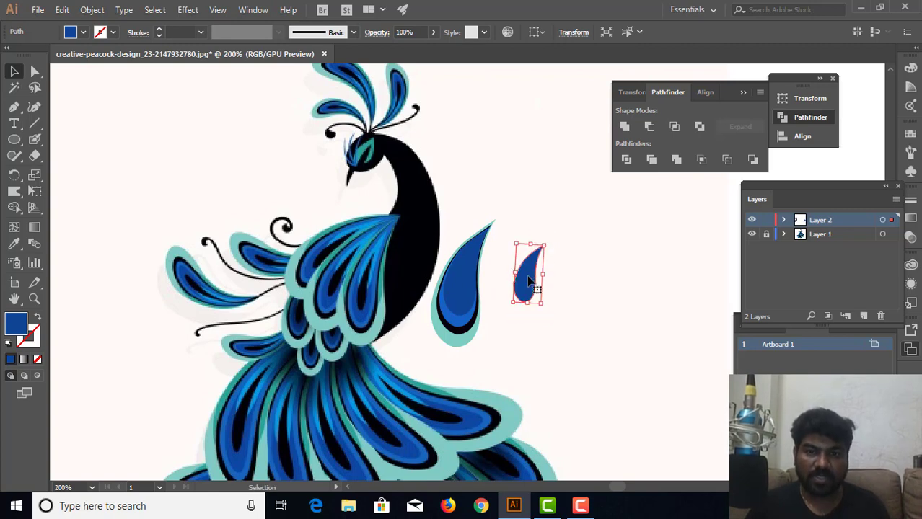
pyautogui.moveTo(529, 281)
pyautogui.mouseDown()
pyautogui.moveTo(469, 269)
pyautogui.moveTo(468, 280)
pyautogui.mouseUp()
# Step: Stretch, nudge and rotate the small teardrop to fit the feather's inner core
pyautogui.scroll(1, 469, 281)
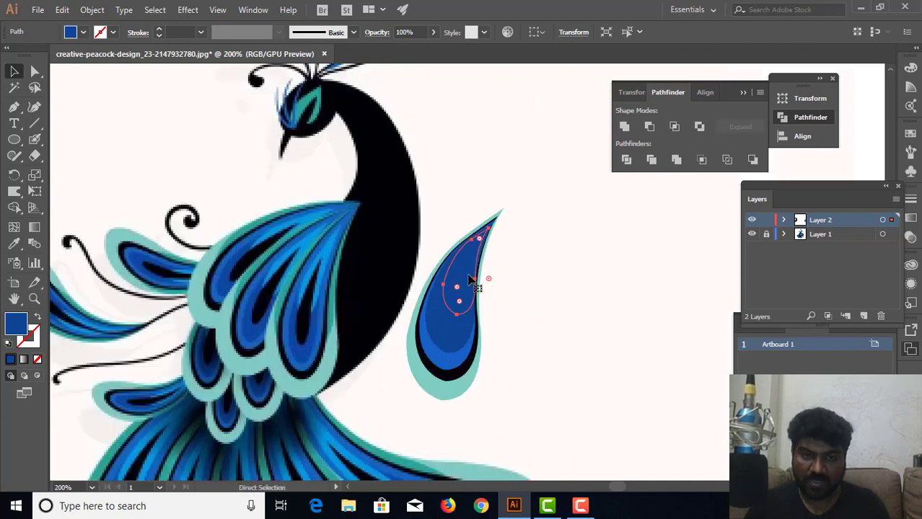
pyautogui.scroll(1, 474, 283)
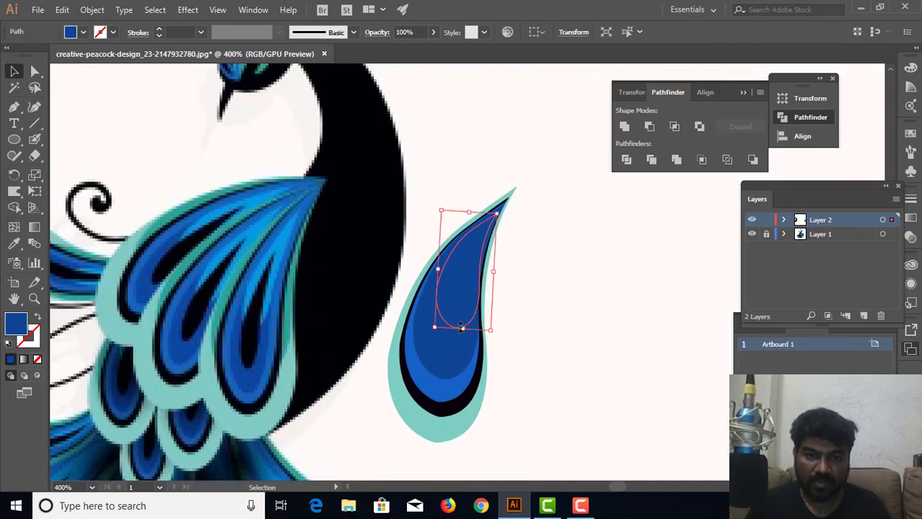
pyautogui.moveTo(460, 327); pyautogui.dragTo(461, 345)
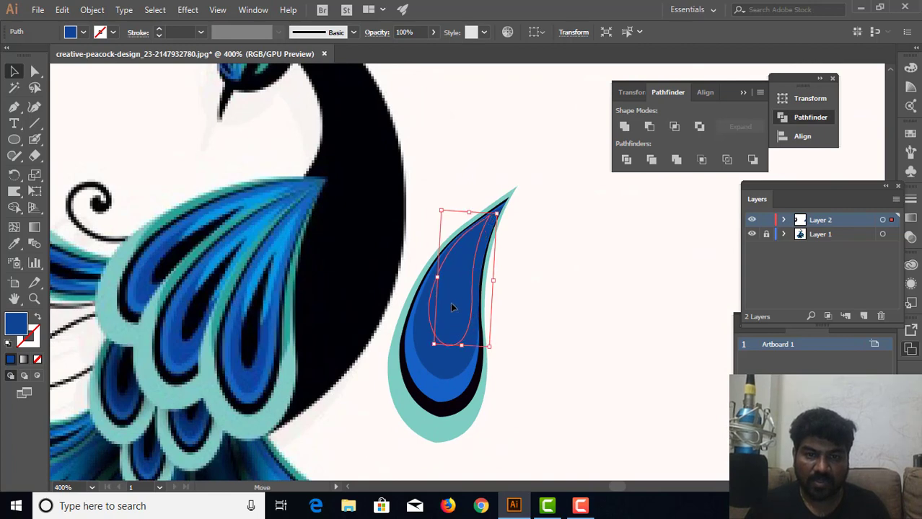
pyautogui.moveTo(483, 288); pyautogui.dragTo(476, 291)
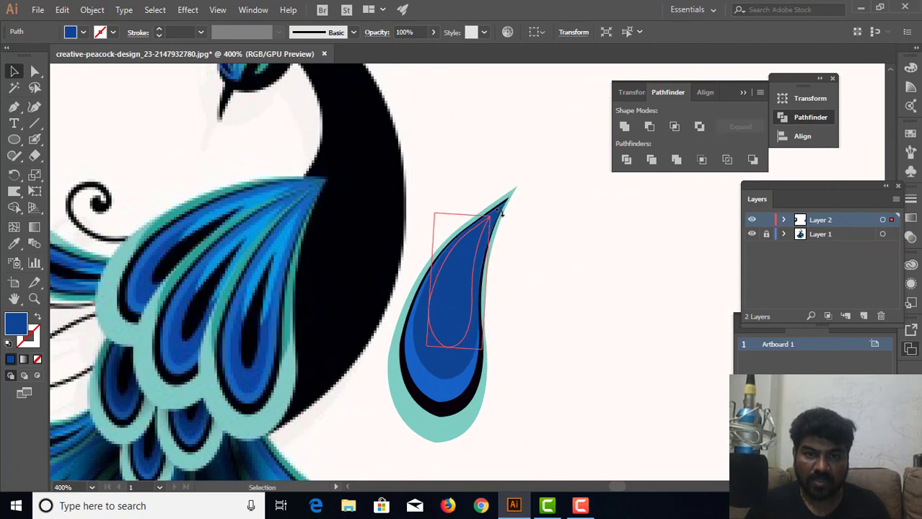
pyautogui.moveTo(492, 211)
pyautogui.mouseDown()
pyautogui.moveTo(494, 223)
pyautogui.moveTo(500, 215)
pyautogui.moveTo(484, 240)
pyautogui.mouseUp()
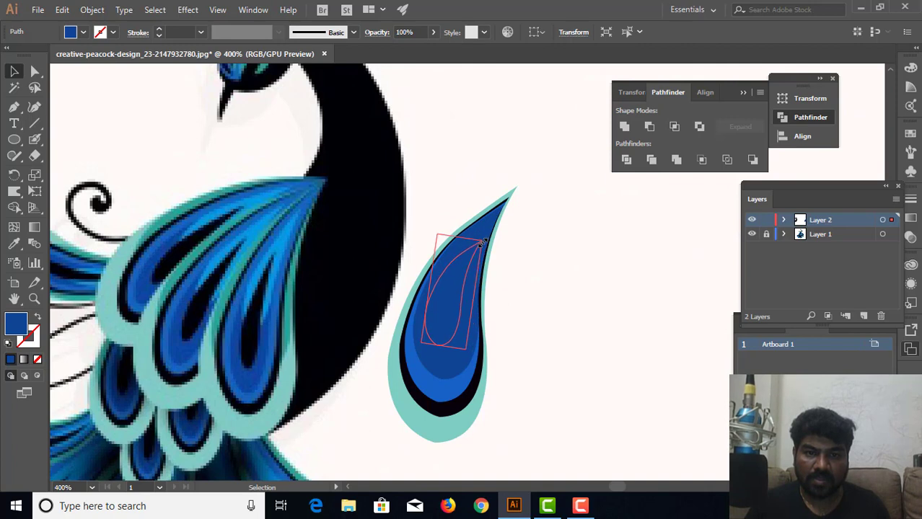
pyautogui.moveTo(484, 240); pyautogui.dragTo(482, 242)
pyautogui.moveTo(446, 303); pyautogui.dragTo(439, 296)
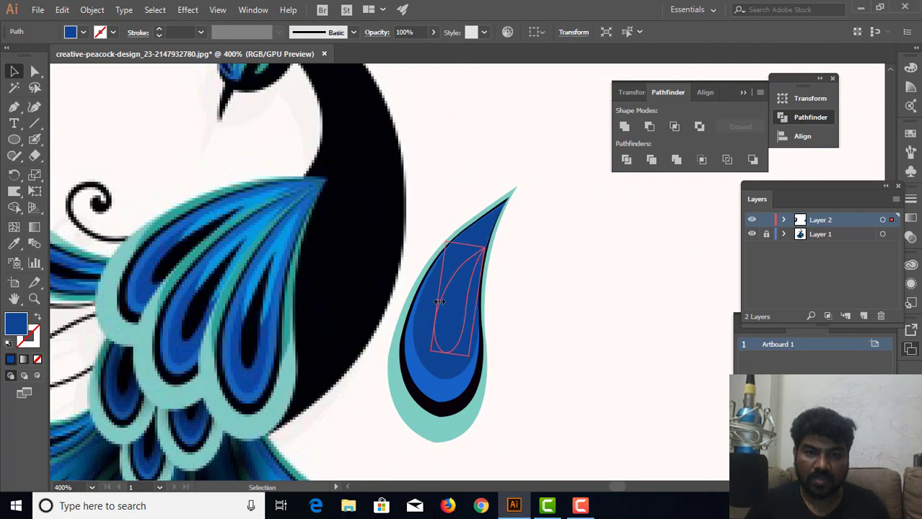
pyautogui.moveTo(492, 246); pyautogui.dragTo(484, 273)
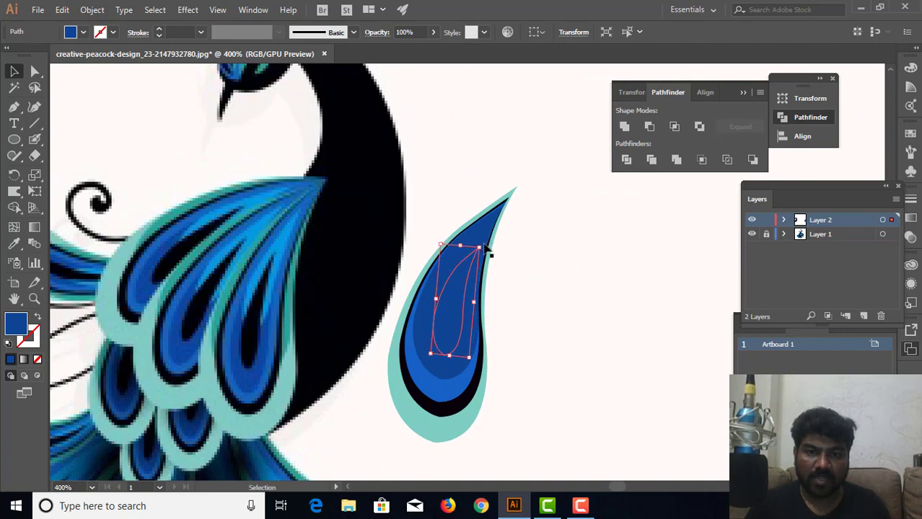
pyautogui.click(469, 289)
pyautogui.hotkey('ctrl', 'z')
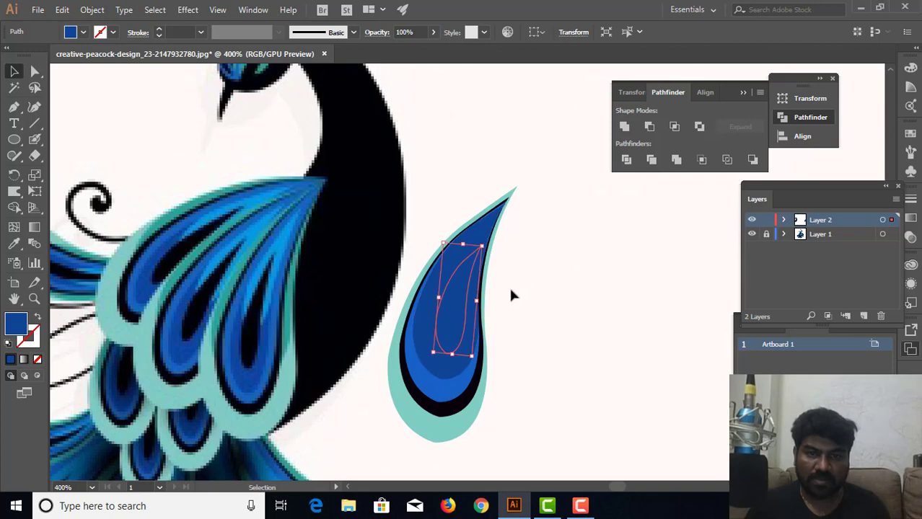
# Step: Eyedropper the core's black into the small teardrop and place it right of the feather
pyautogui.click(13, 244)
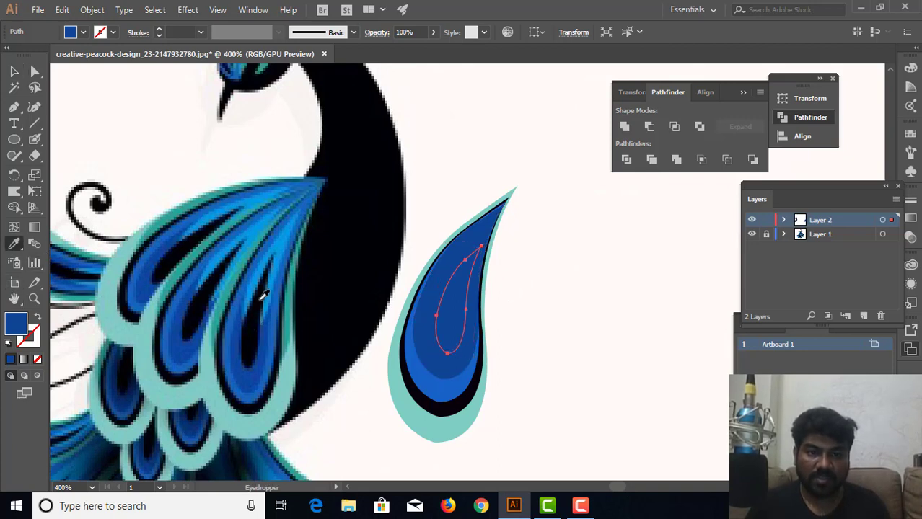
pyautogui.click(262, 298)
pyautogui.click(13, 71)
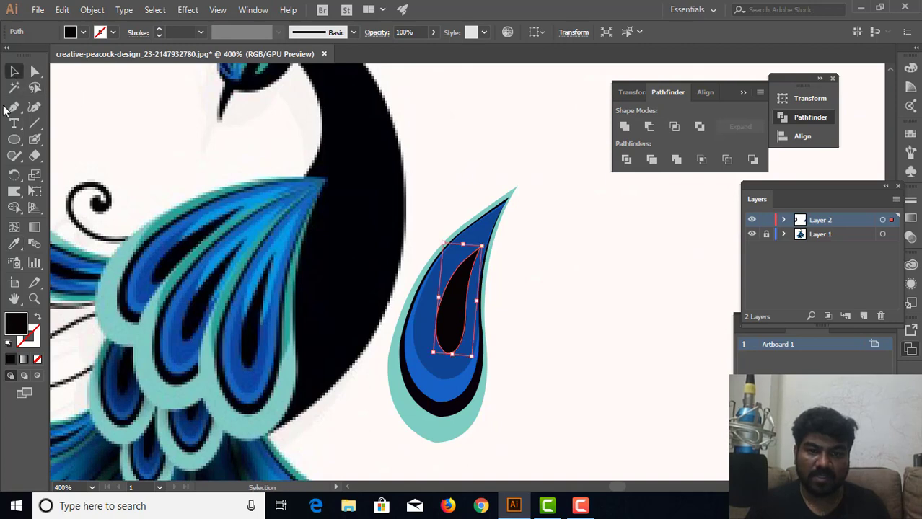
pyautogui.click(505, 277)
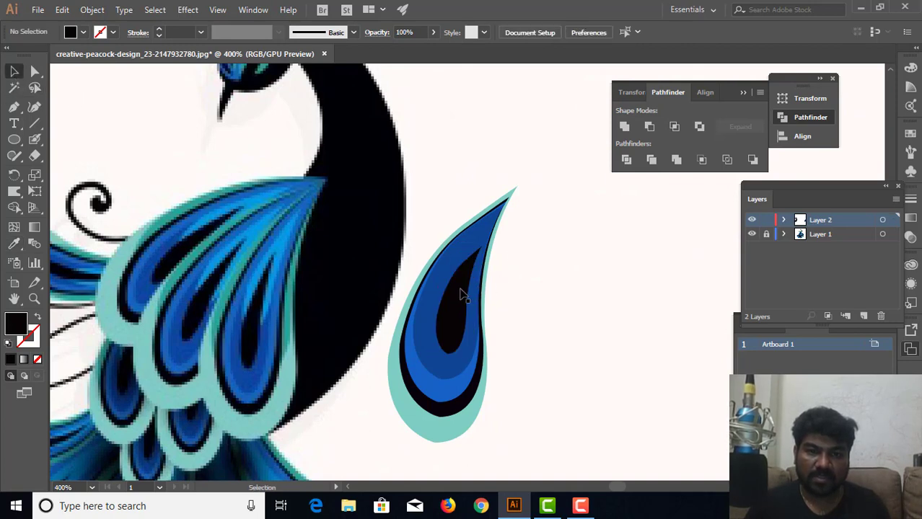
pyautogui.click(462, 294)
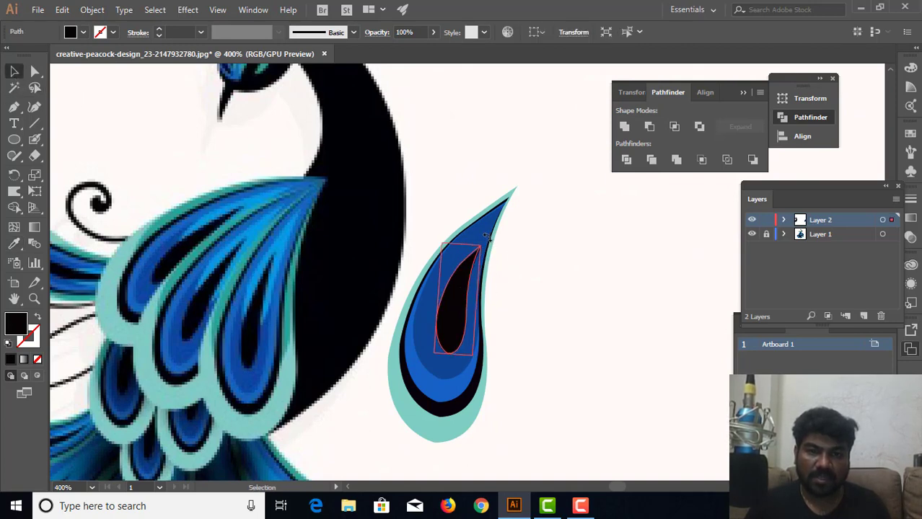
pyautogui.moveTo(457, 302); pyautogui.dragTo(564, 265)
pyautogui.click(503, 281)
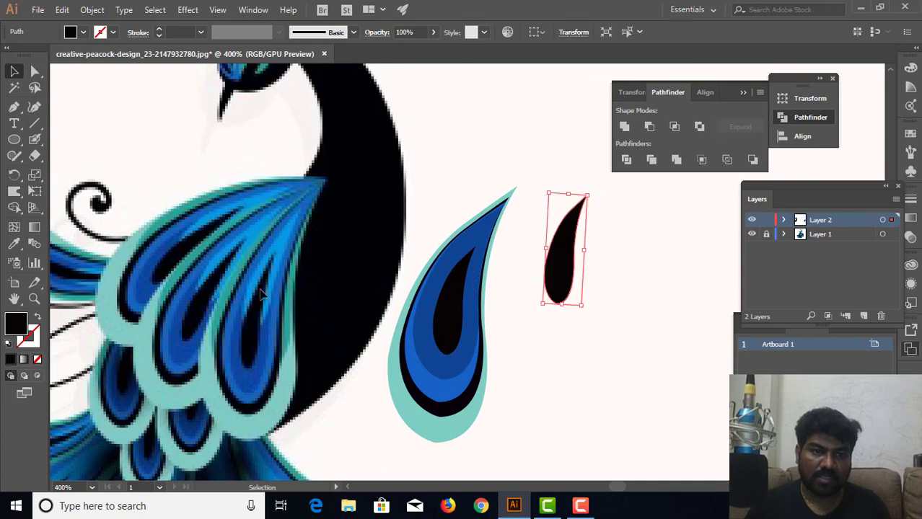
# Step: Fill the teardrop with the traced light blue sampled from the artwork
pyautogui.click(14, 244)
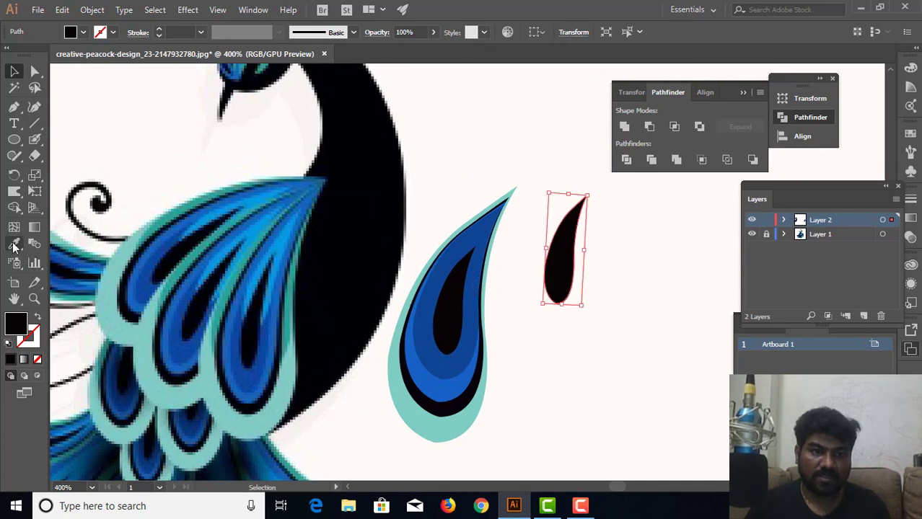
pyautogui.click(270, 210)
pyautogui.moveTo(328, 303)
pyautogui.mouseDown()
pyautogui.moveTo(203, 226)
pyautogui.moveTo(263, 111)
pyautogui.mouseUp()
pyautogui.moveTo(392, 168); pyautogui.dragTo(337, 259)
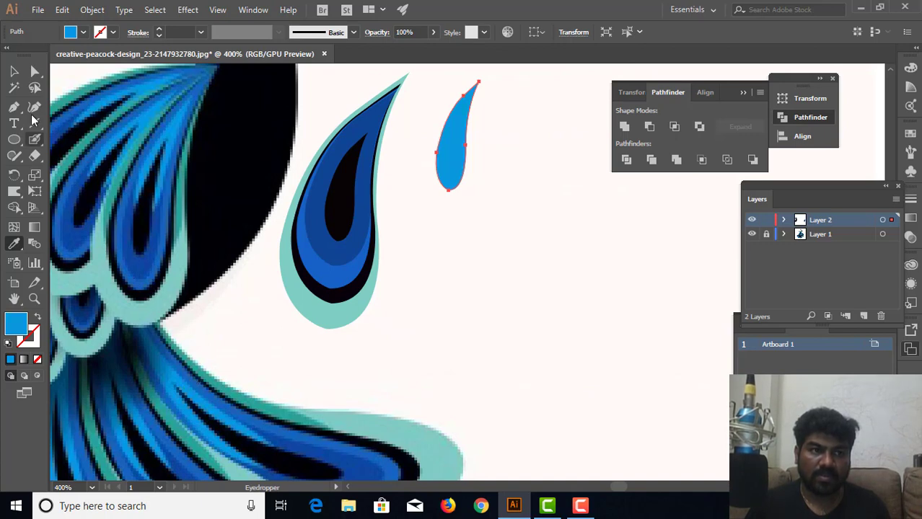
# Step: Fit the light blue teardrop along the feather's upper right edge, sent one step backward
pyautogui.click(14, 71)
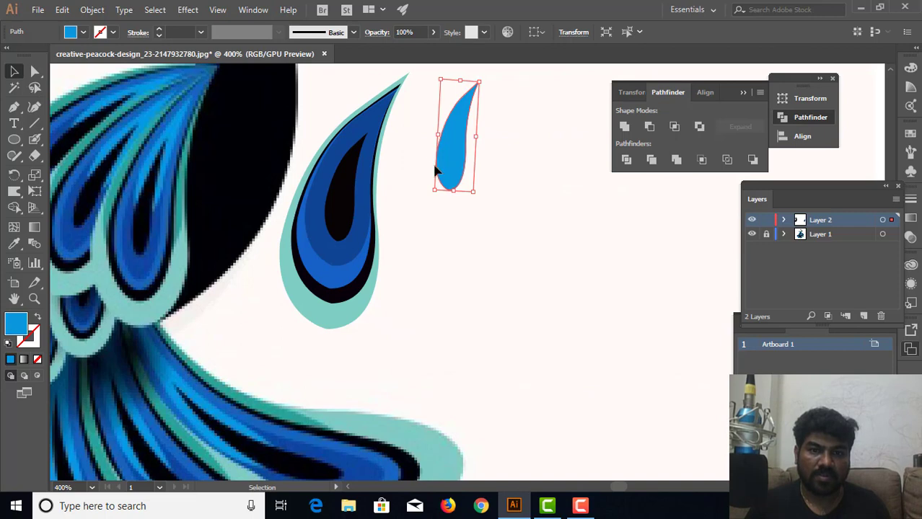
pyautogui.moveTo(459, 168)
pyautogui.mouseDown()
pyautogui.moveTo(348, 171)
pyautogui.moveTo(358, 184)
pyautogui.mouseUp()
pyautogui.moveTo(377, 93); pyautogui.dragTo(386, 105)
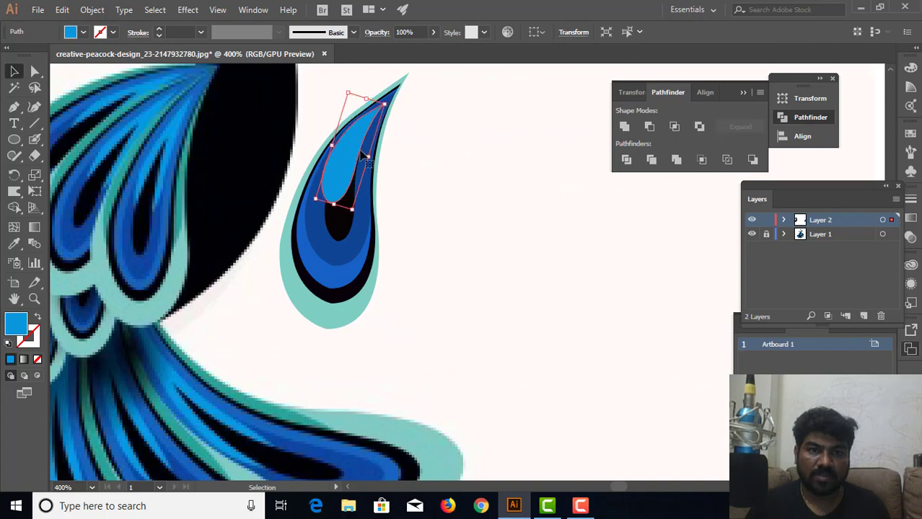
pyautogui.moveTo(330, 180); pyautogui.dragTo(344, 180)
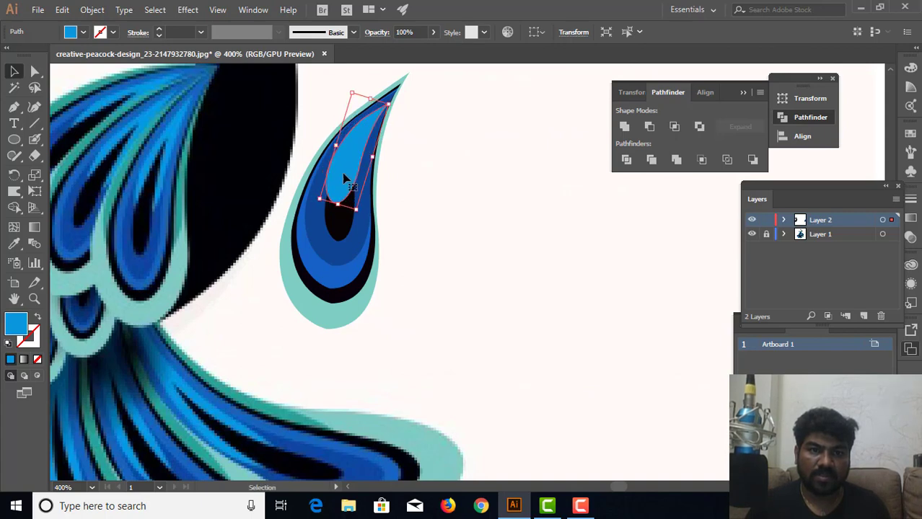
pyautogui.rightClick(349, 177)
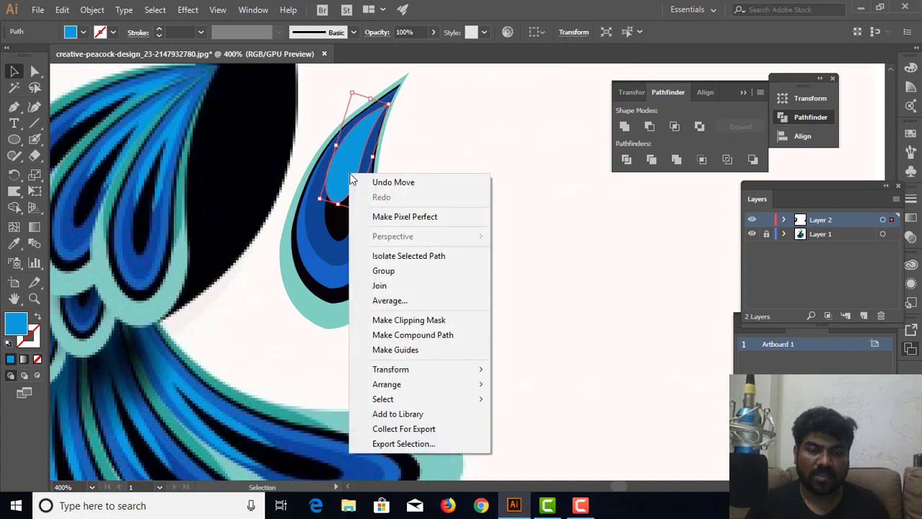
pyautogui.moveTo(403, 384)
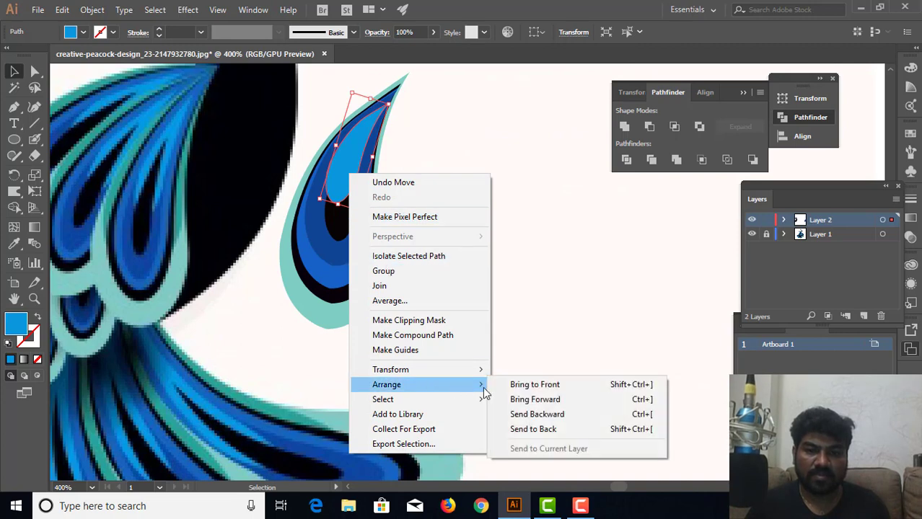
pyautogui.click(539, 418)
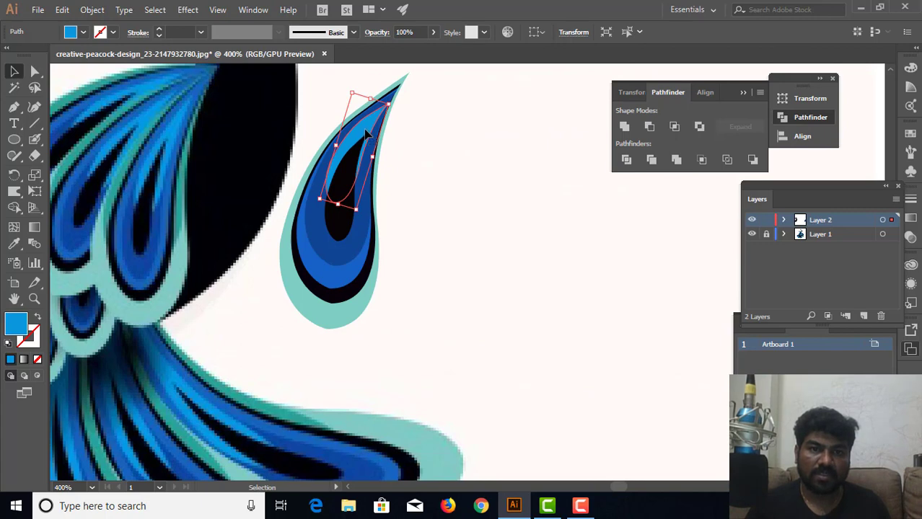
pyautogui.moveTo(366, 134); pyautogui.dragTo(367, 134)
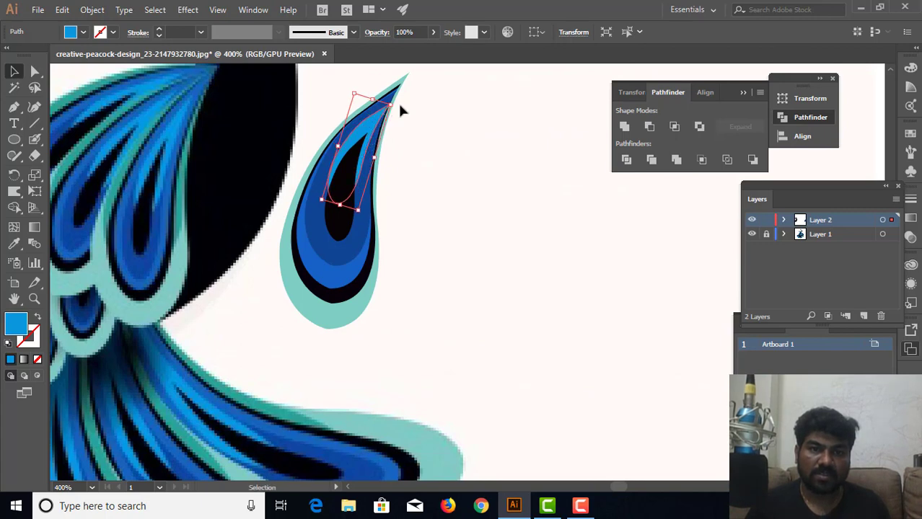
pyautogui.moveTo(390, 105); pyautogui.dragTo(384, 103)
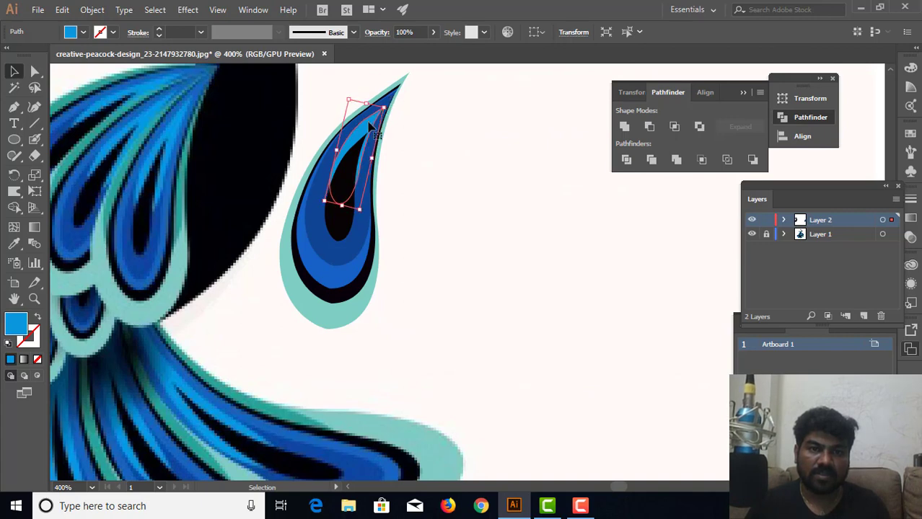
pyautogui.click(423, 128)
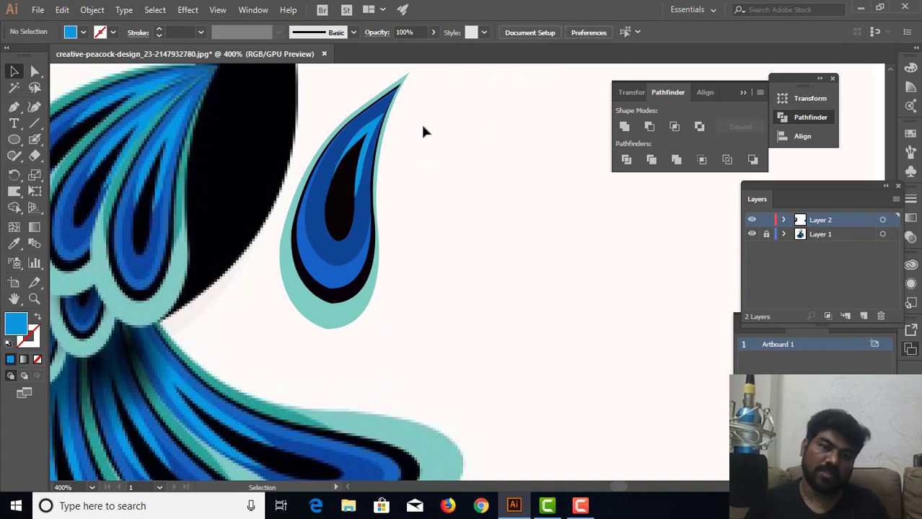
# Step: Select the whole layered feather and place it at the base of the black neck
pyautogui.hotkey('ctrl', '-')
pyautogui.hotkey('ctrl', '-')
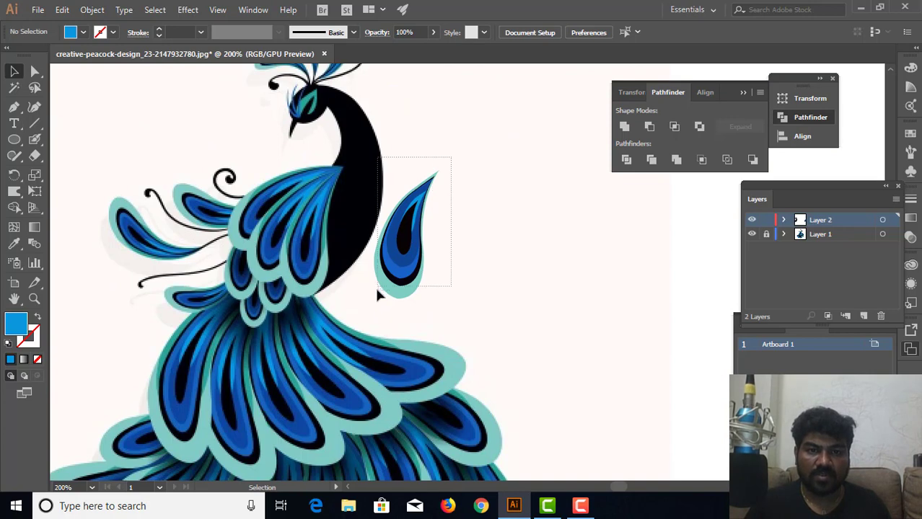
pyautogui.moveTo(376, 307); pyautogui.dragTo(422, 293)
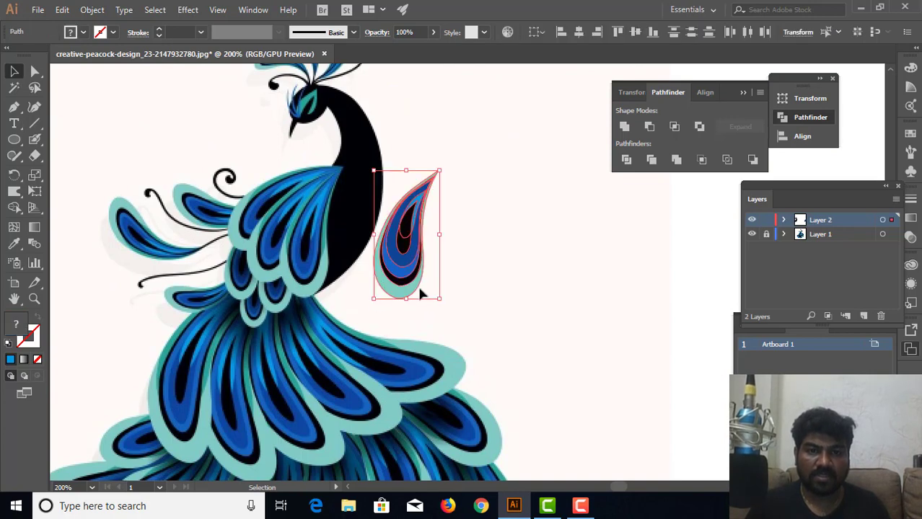
pyautogui.press('a')
pyautogui.press('v')
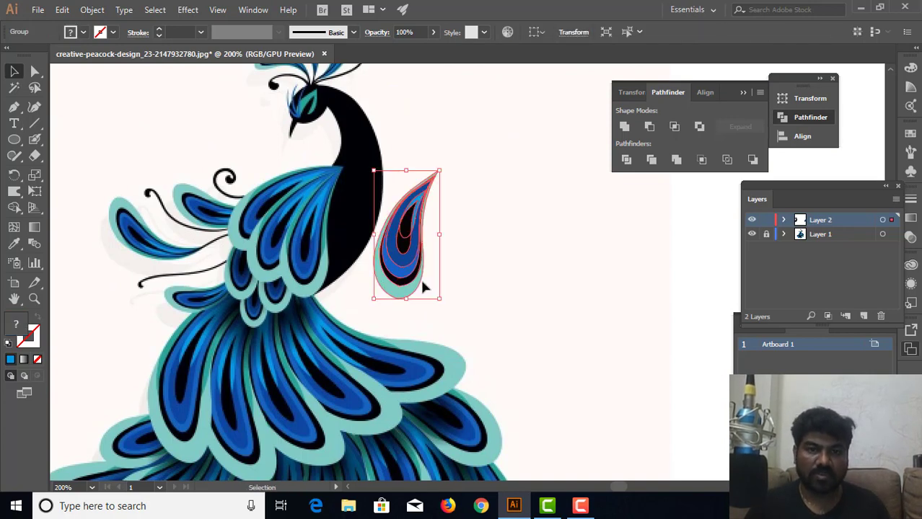
pyautogui.moveTo(421, 280); pyautogui.dragTo(332, 281)
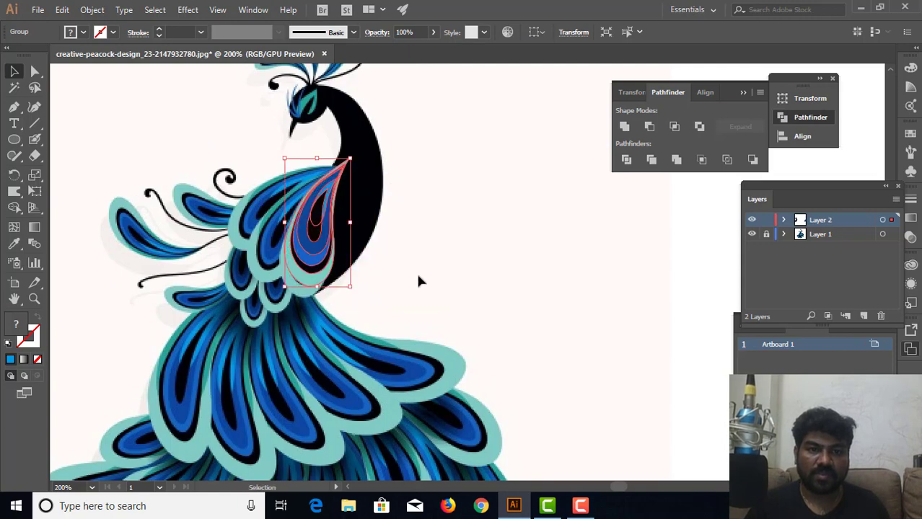
pyautogui.moveTo(393, 245); pyautogui.dragTo(604, 290)
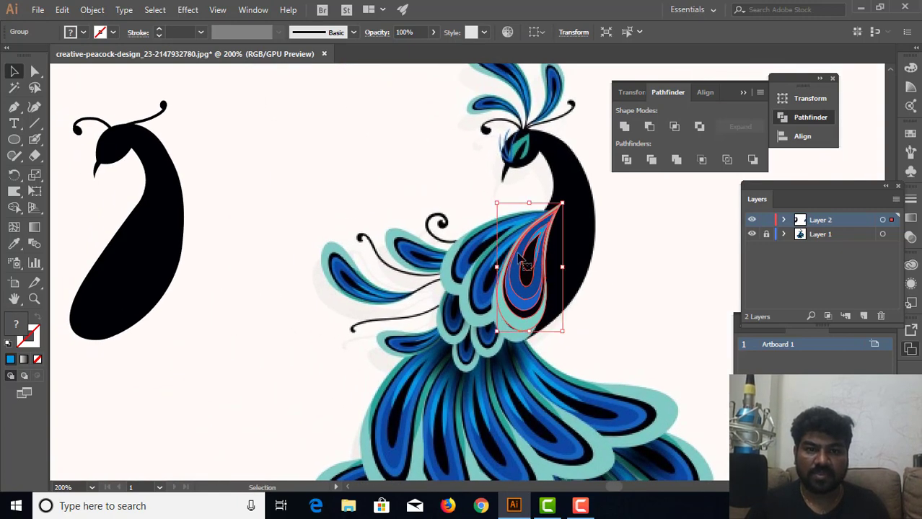
pyautogui.moveTo(524, 282); pyautogui.dragTo(205, 317)
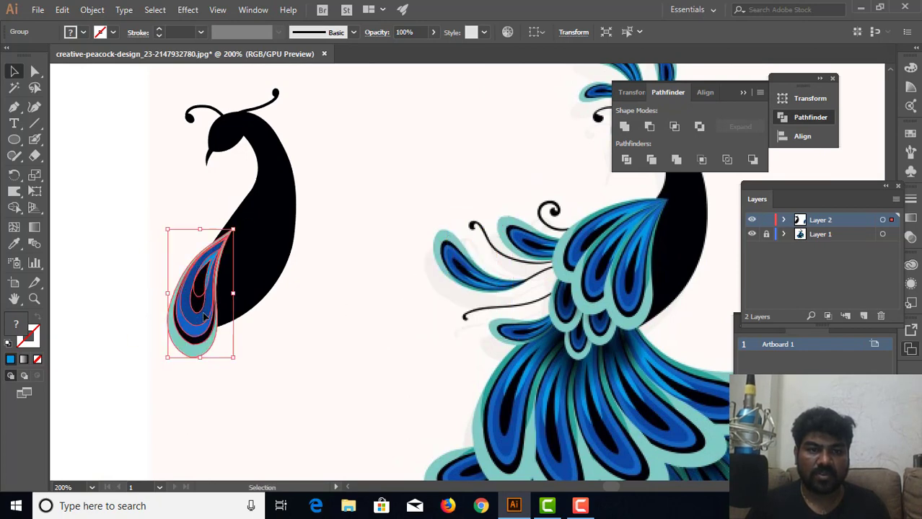
# Step: Rotate the feather more upright with its lower end swung left, nudged slightly left
pyautogui.moveTo(241, 225)
pyautogui.mouseDown()
pyautogui.moveTo(216, 258)
pyautogui.moveTo(231, 275)
pyautogui.mouseUp()
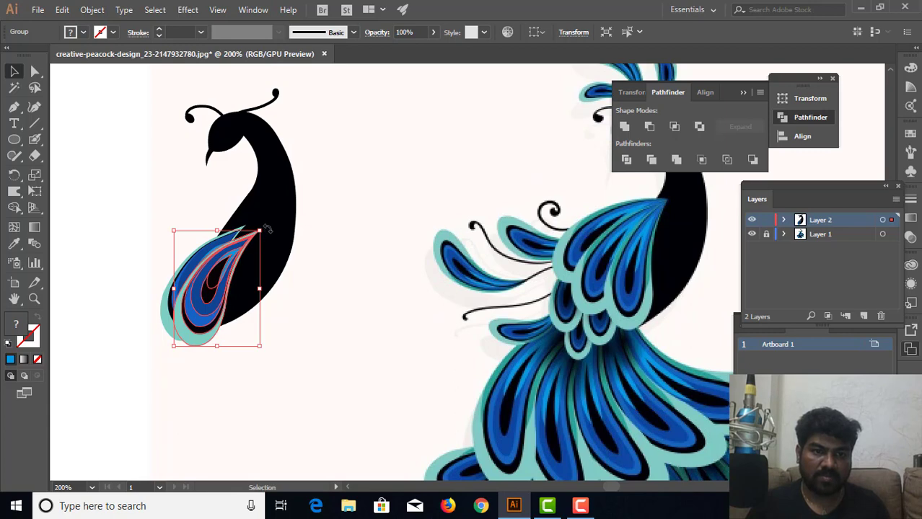
pyautogui.moveTo(267, 229); pyautogui.dragTo(244, 258)
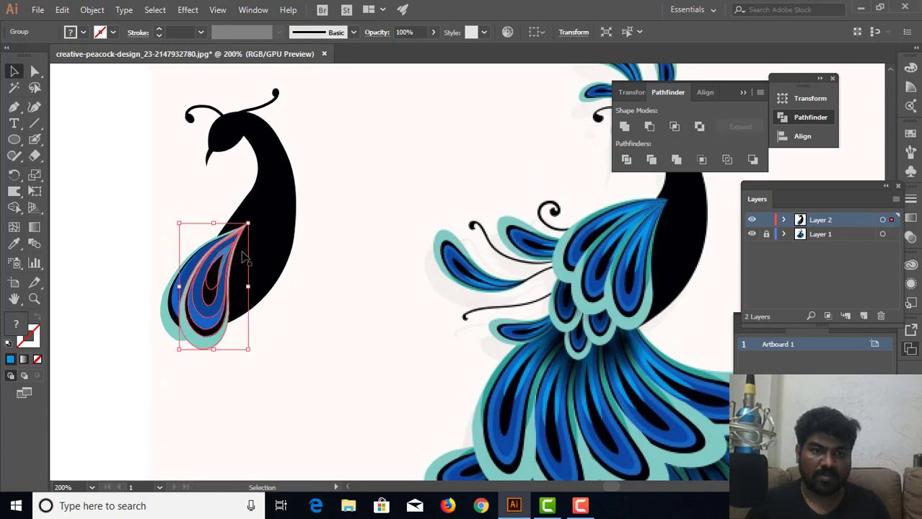
pyautogui.moveTo(171, 311)
pyautogui.mouseDown()
pyautogui.moveTo(167, 353)
pyautogui.moveTo(170, 298)
pyautogui.moveTo(192, 323)
pyautogui.mouseUp()
pyautogui.press('Left')
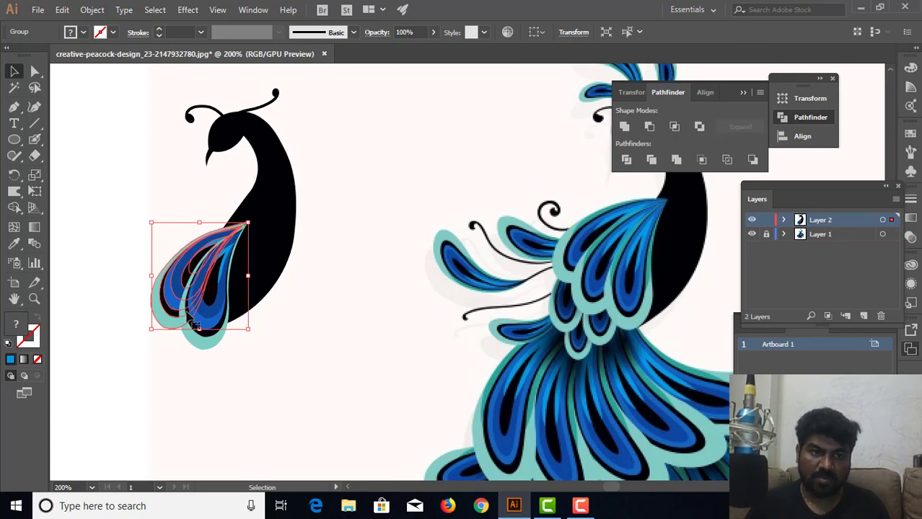
# Step: Drag out a copy of a feather and rotate it into the fan
pyautogui.click(293, 313)
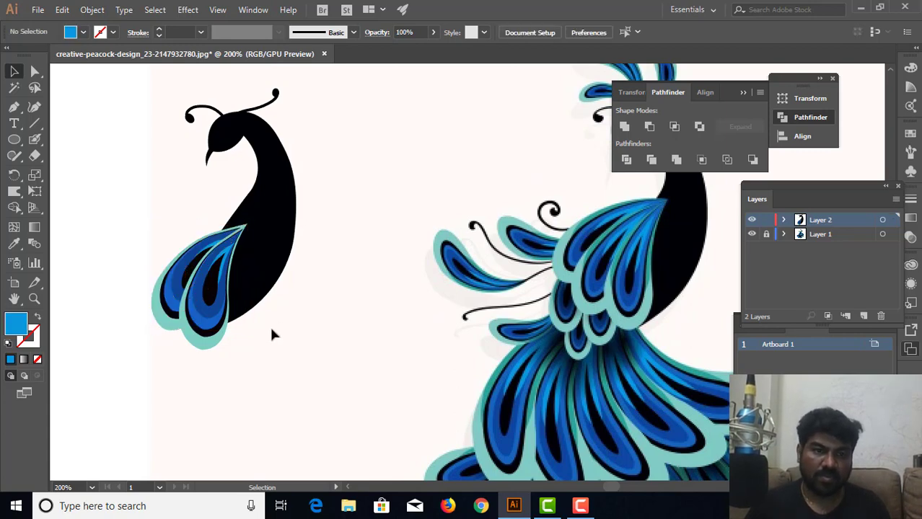
pyautogui.click(224, 334)
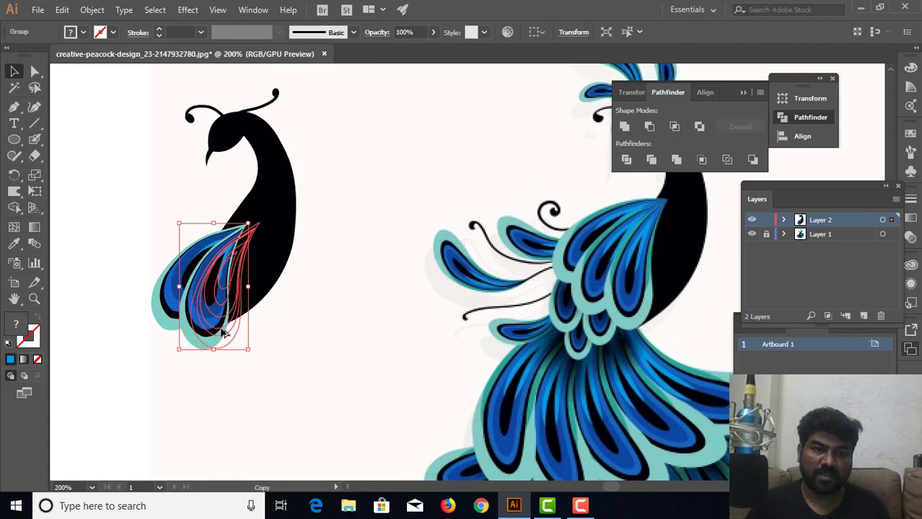
pyautogui.moveTo(224, 334); pyautogui.dragTo(302, 350)
pyautogui.moveTo(231, 307); pyautogui.dragTo(242, 321)
pyautogui.click(305, 310)
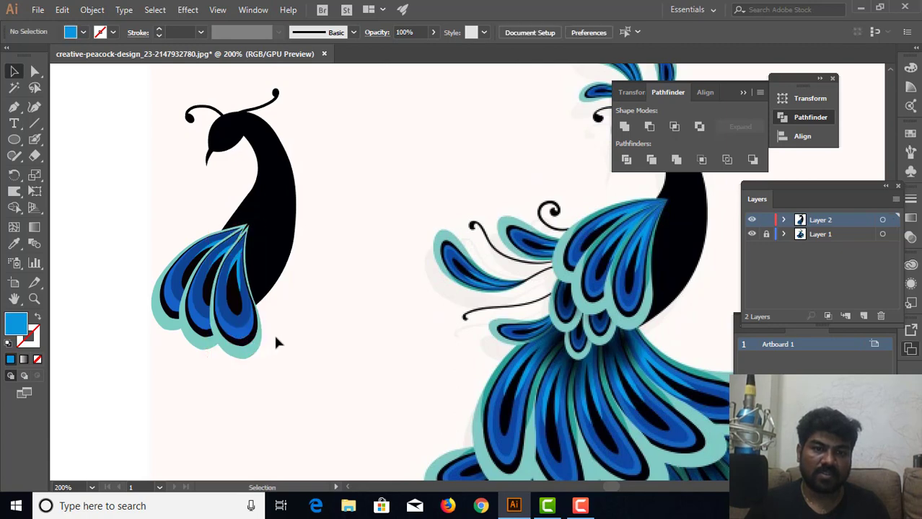
# Step: Rotate the rightmost blue feather in the fan until nearly upright
pyautogui.click(251, 295)
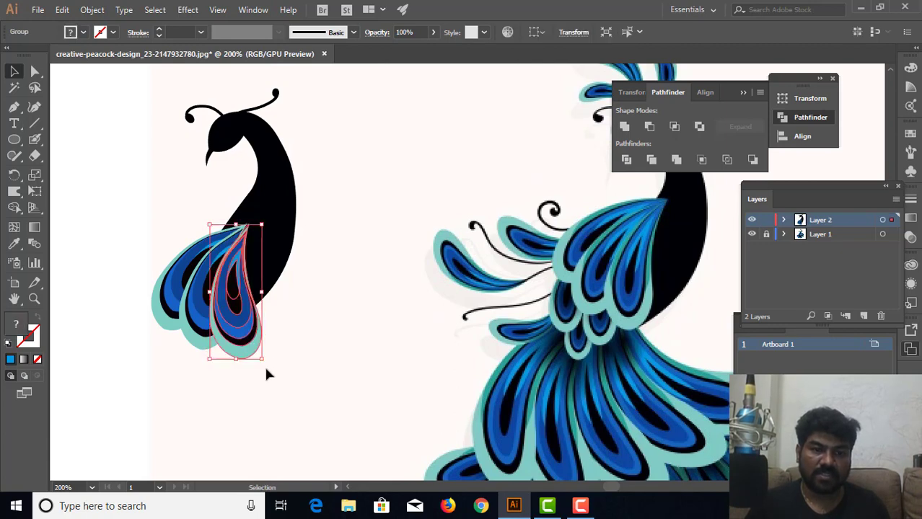
pyautogui.moveTo(265, 366); pyautogui.dragTo(269, 365)
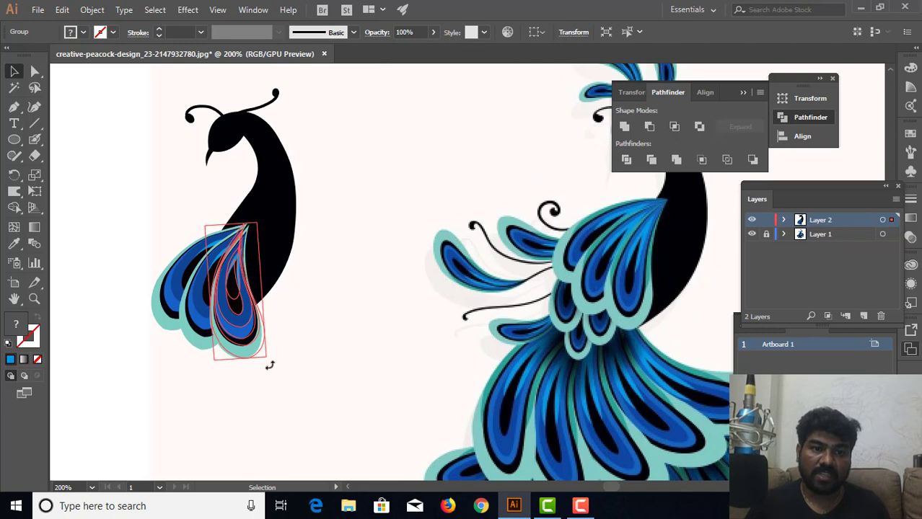
pyautogui.moveTo(261, 364); pyautogui.dragTo(265, 364)
pyautogui.click(326, 358)
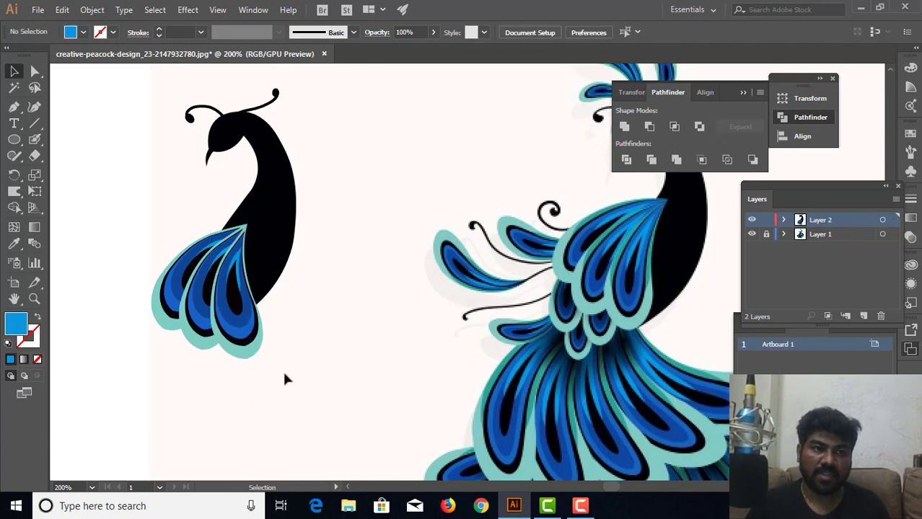
pyautogui.moveTo(285, 379)
pyautogui.mouseDown()
pyautogui.moveTo(249, 380)
pyautogui.moveTo(254, 344)
pyautogui.mouseUp()
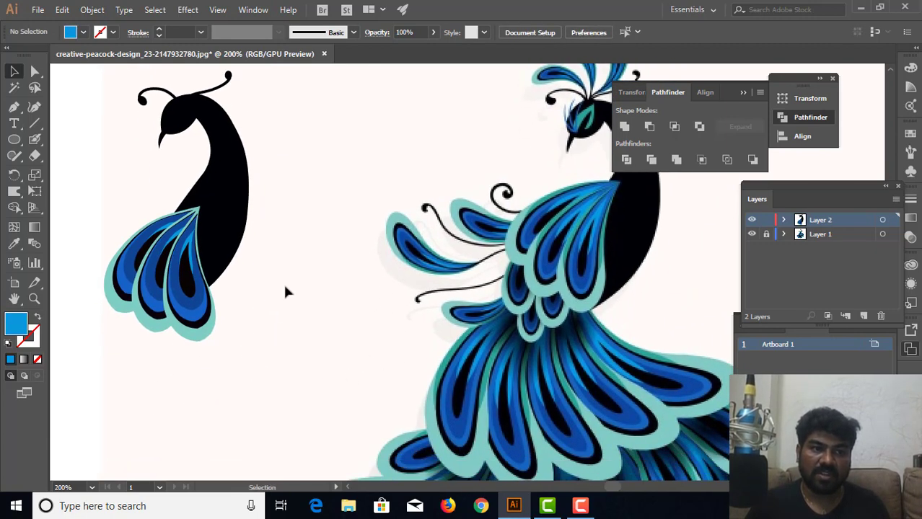
# Step: With both peacocks in view, Alt-drag a fan feather copy into the blank gap between them
pyautogui.moveTo(233, 283); pyautogui.dragTo(276, 233)
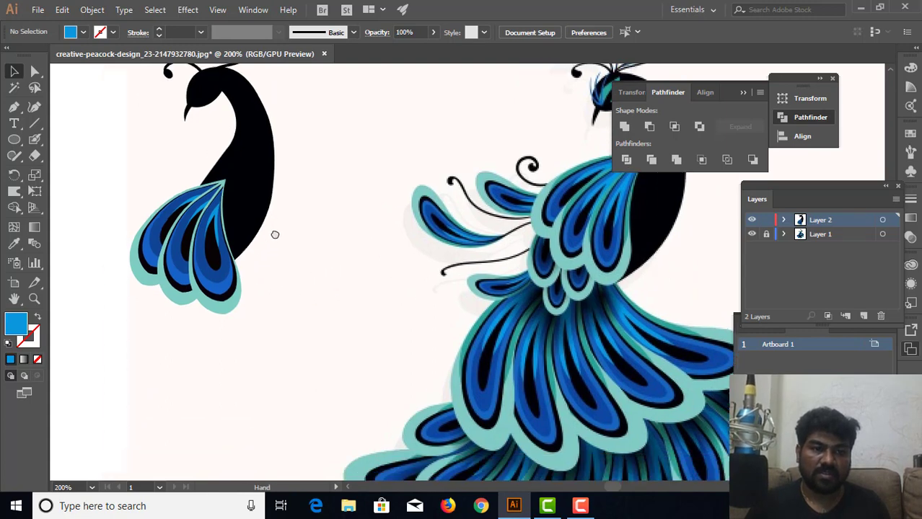
pyautogui.moveTo(365, 237); pyautogui.dragTo(324, 251)
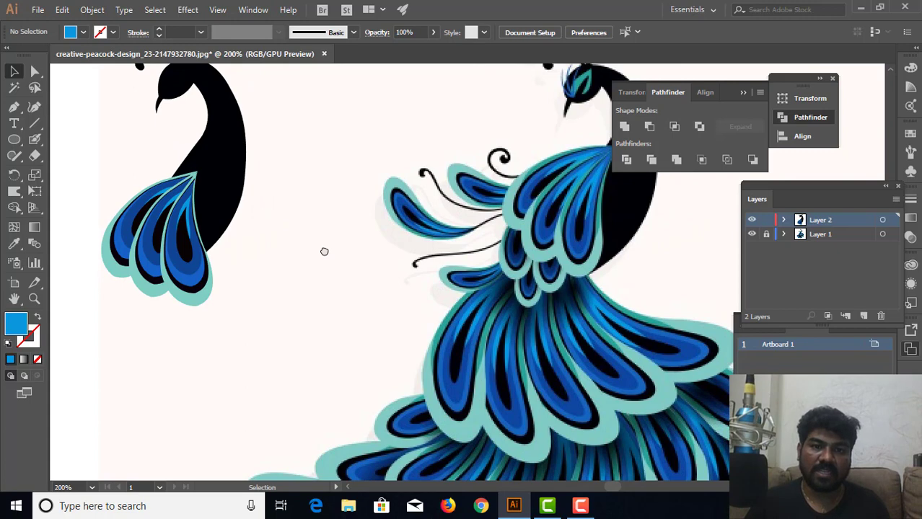
pyautogui.moveTo(476, 318); pyautogui.dragTo(376, 278)
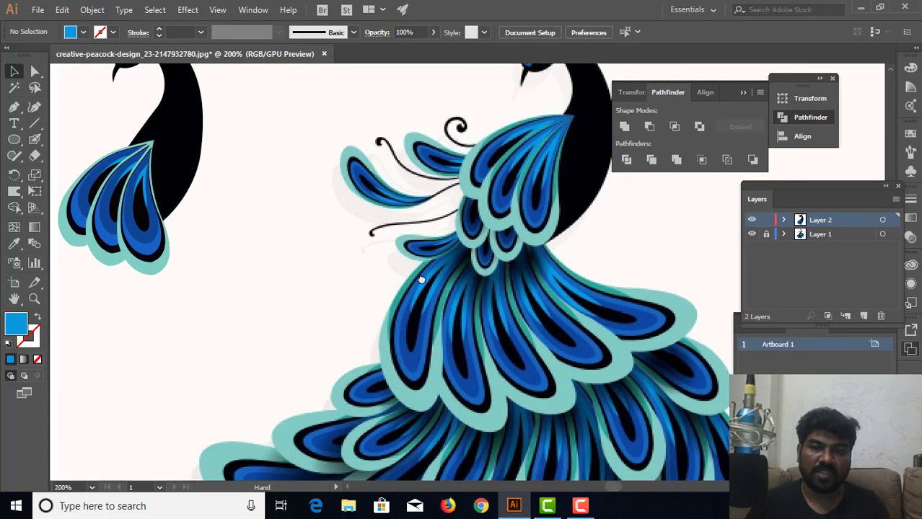
pyautogui.moveTo(421, 300); pyautogui.dragTo(453, 355)
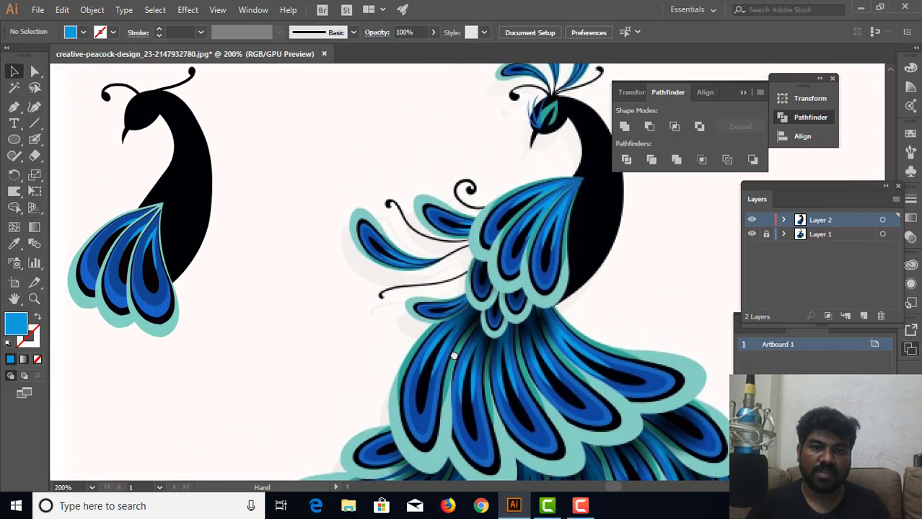
pyautogui.moveTo(454, 355); pyautogui.dragTo(476, 345)
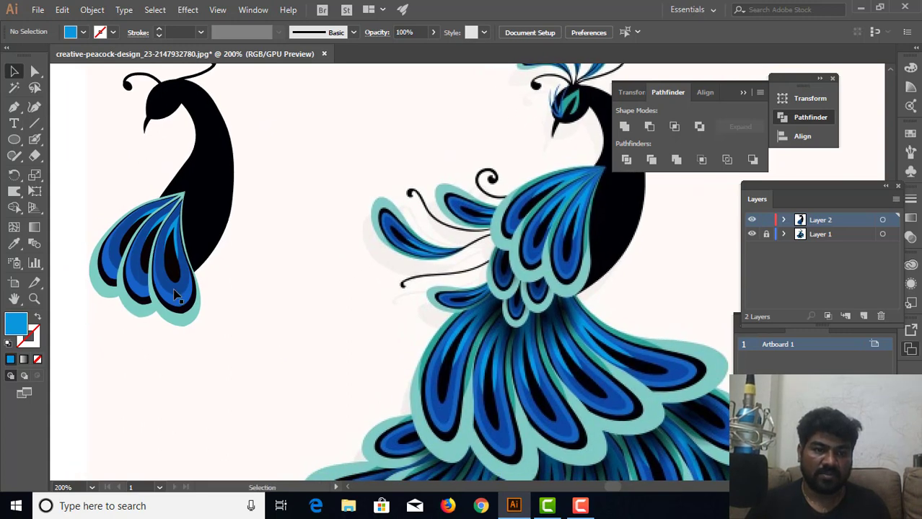
pyautogui.keyDown('alt'); pyautogui.moveTo(174, 296); pyautogui.dragTo(333, 299); pyautogui.keyUp('alt')
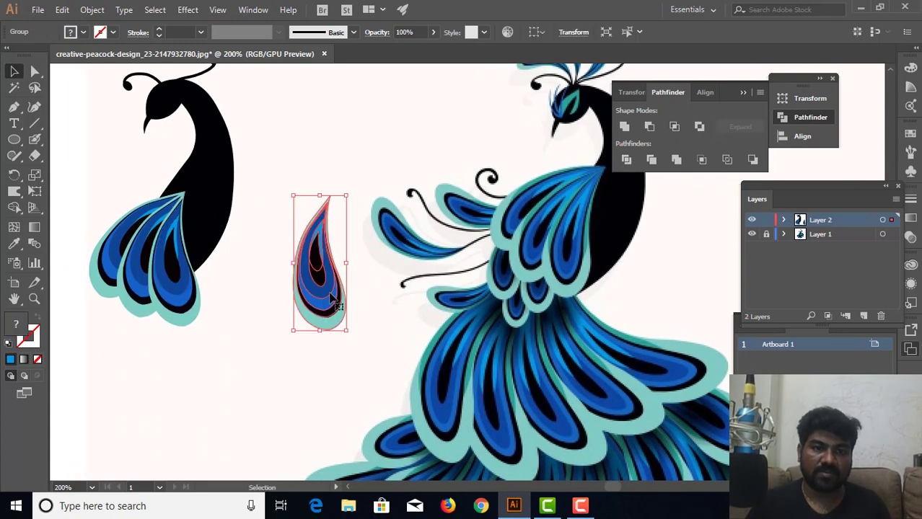
# Step: Turn the copied feather 90° onto its side and reflect it across the horizontal axis
pyautogui.moveTo(356, 193); pyautogui.dragTo(360, 274)
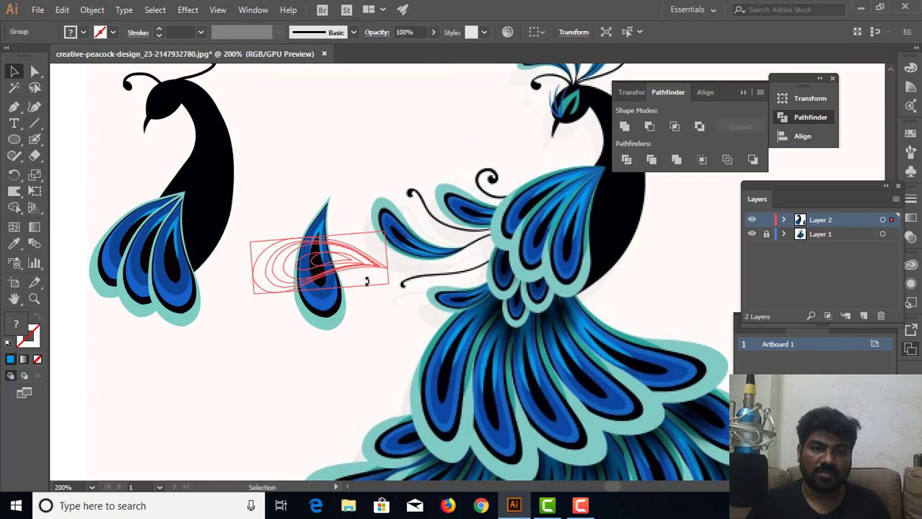
pyautogui.rightClick(326, 255)
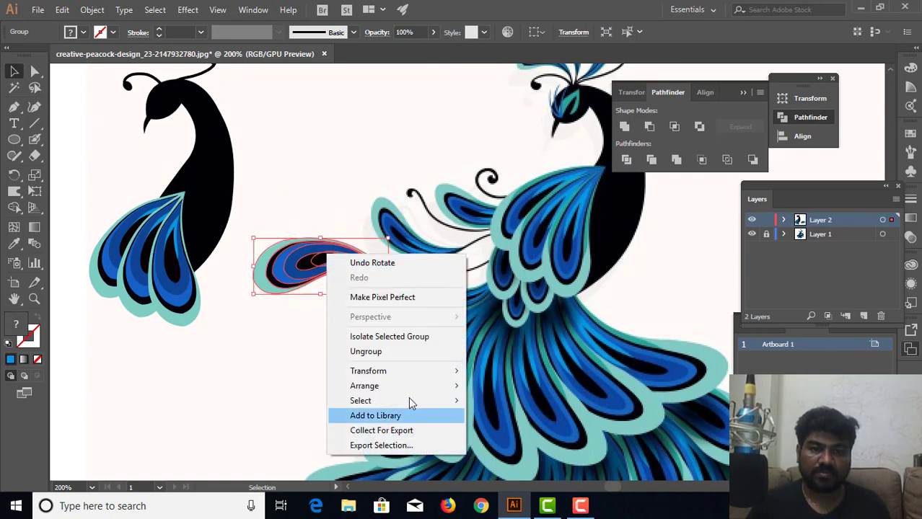
pyautogui.moveTo(368, 371)
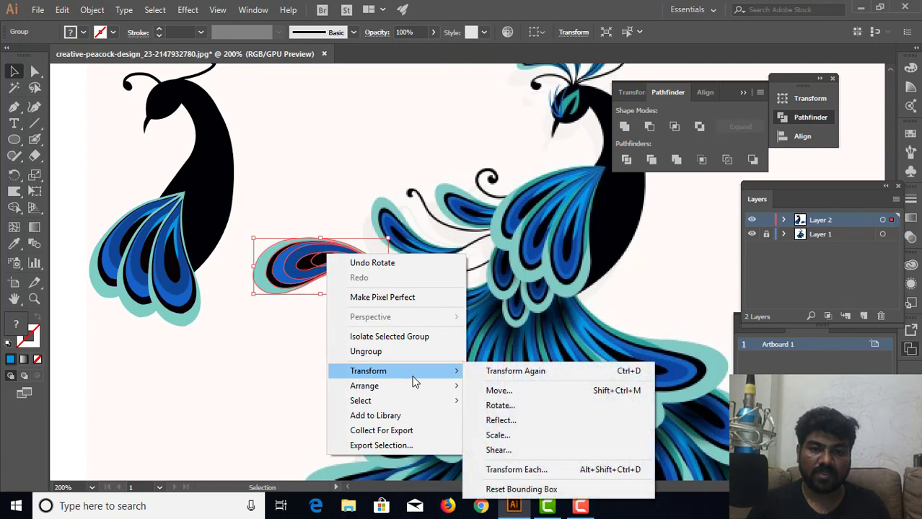
pyautogui.click(505, 422)
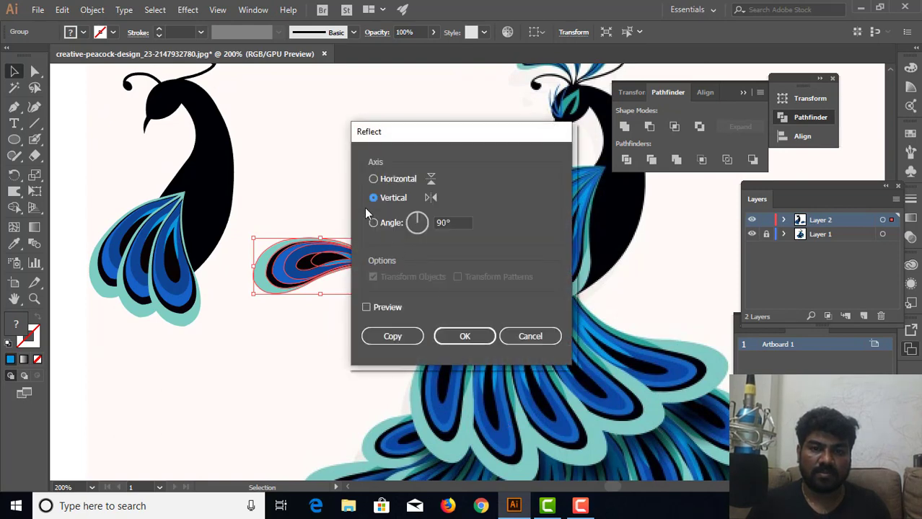
pyautogui.click(374, 179)
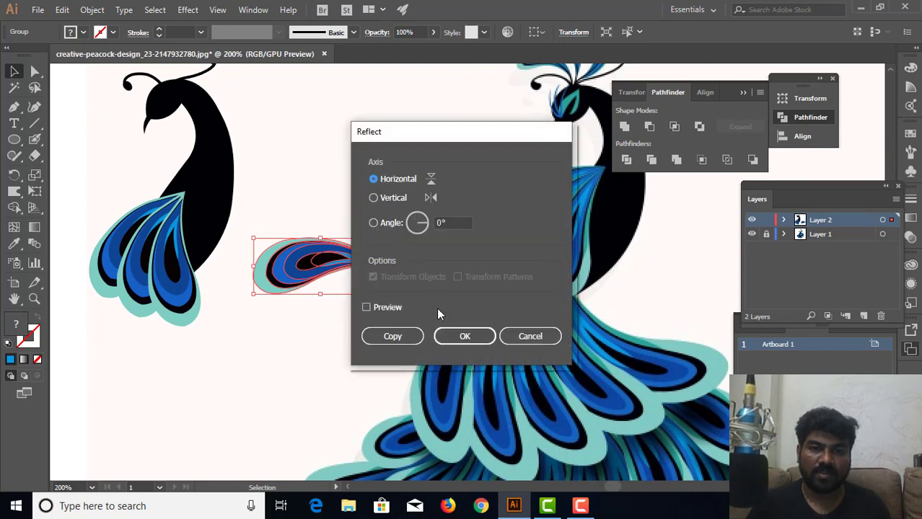
pyautogui.click(470, 340)
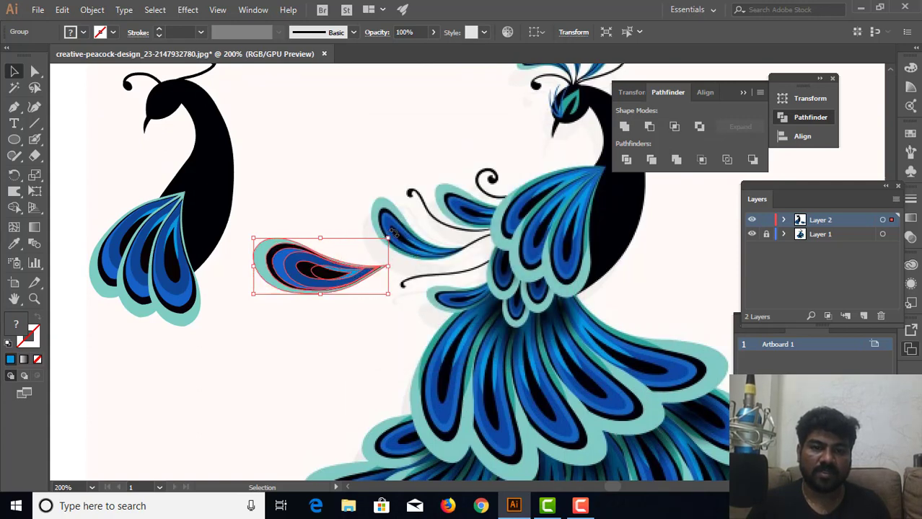
pyautogui.rightClick(340, 272)
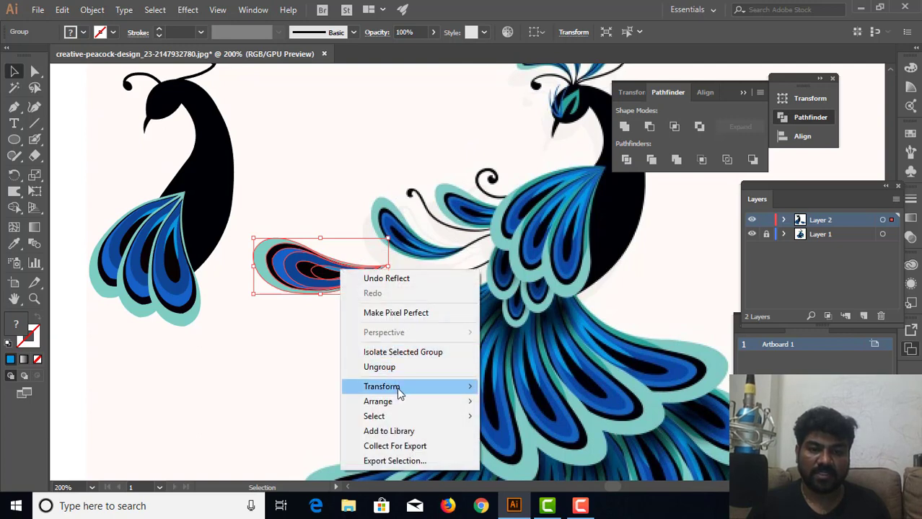
pyautogui.moveTo(404, 386)
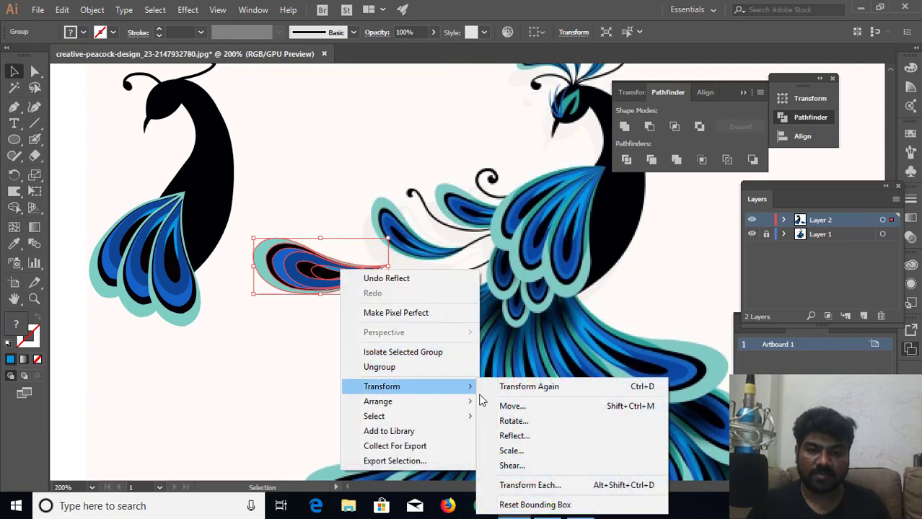
pyautogui.click(510, 466)
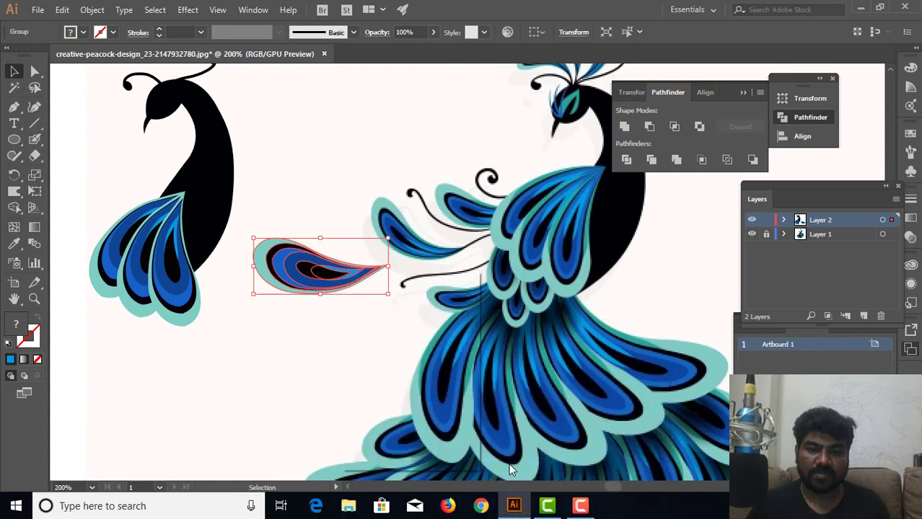
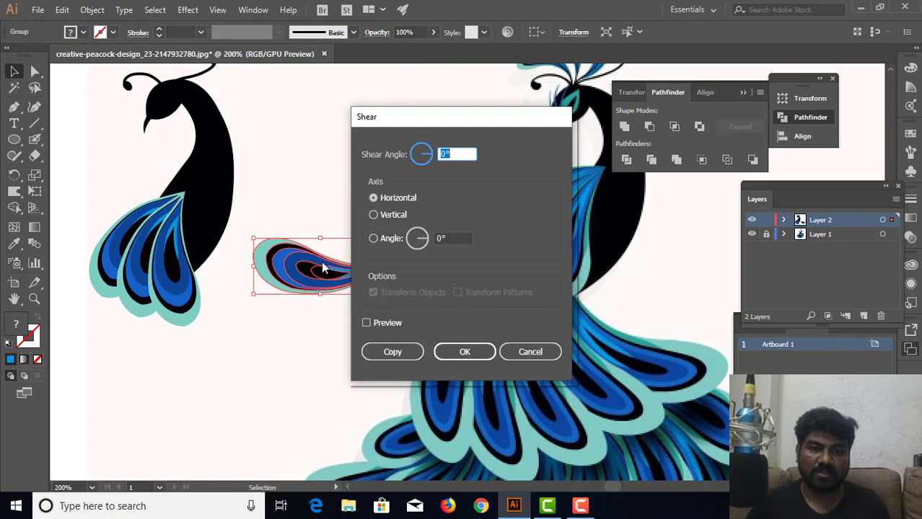
# Step: Preview a 243° shear on the detached feather, then cancel it and leave the feather unchanged
pyautogui.click(416, 242)
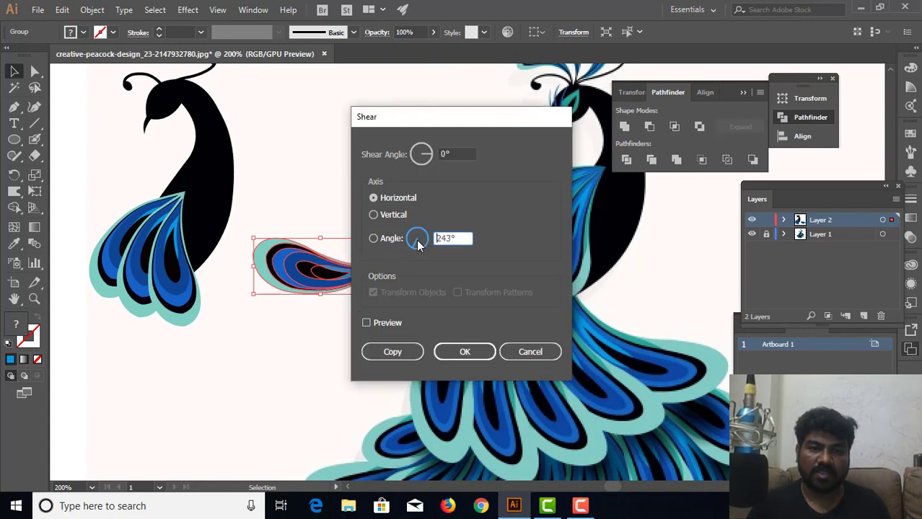
pyautogui.click(367, 323)
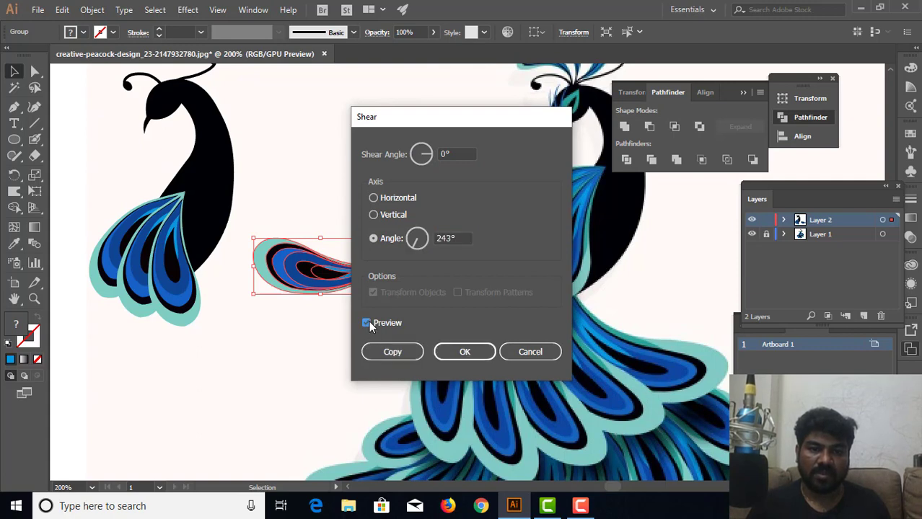
pyautogui.click(526, 353)
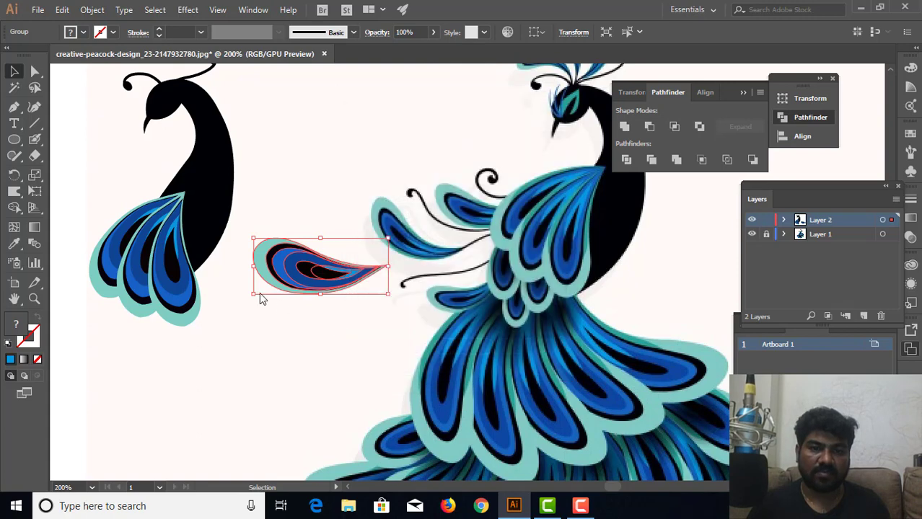
# Step: Warp the feather's outline into a curled teardrop with a narrow tapering tip
pyautogui.click(15, 192)
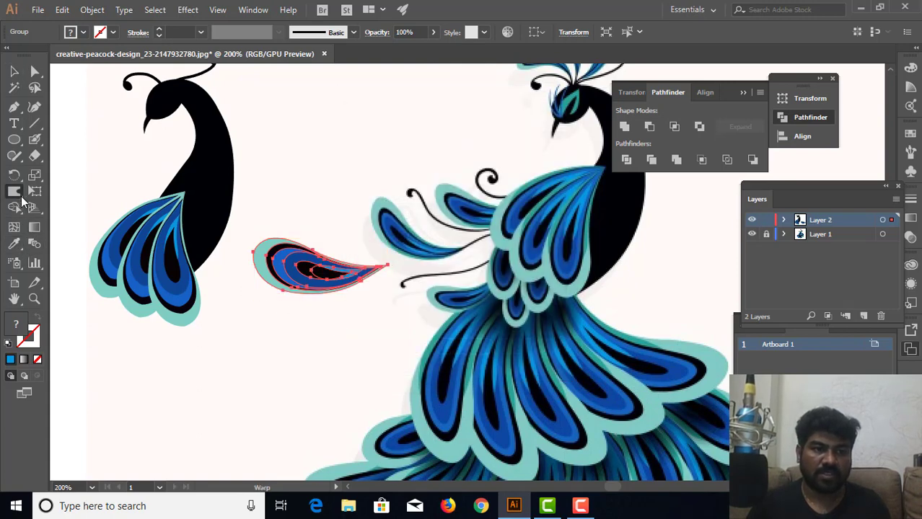
pyautogui.moveTo(24, 204); pyautogui.dragTo(59, 212)
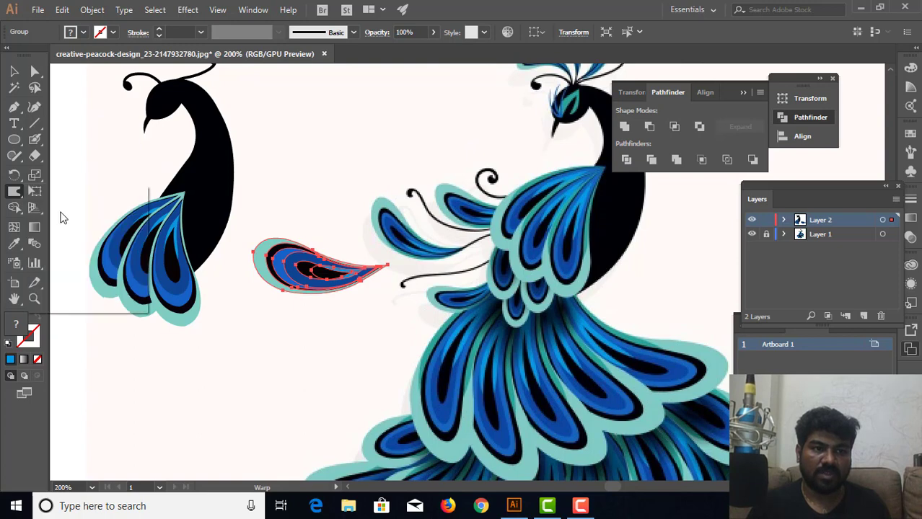
pyautogui.moveTo(318, 249); pyautogui.dragTo(314, 254)
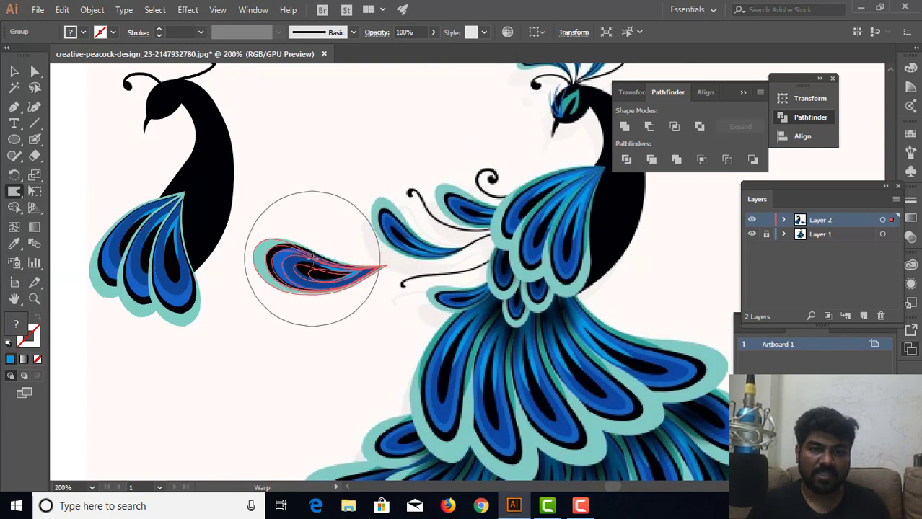
pyautogui.moveTo(313, 254); pyautogui.dragTo(309, 262)
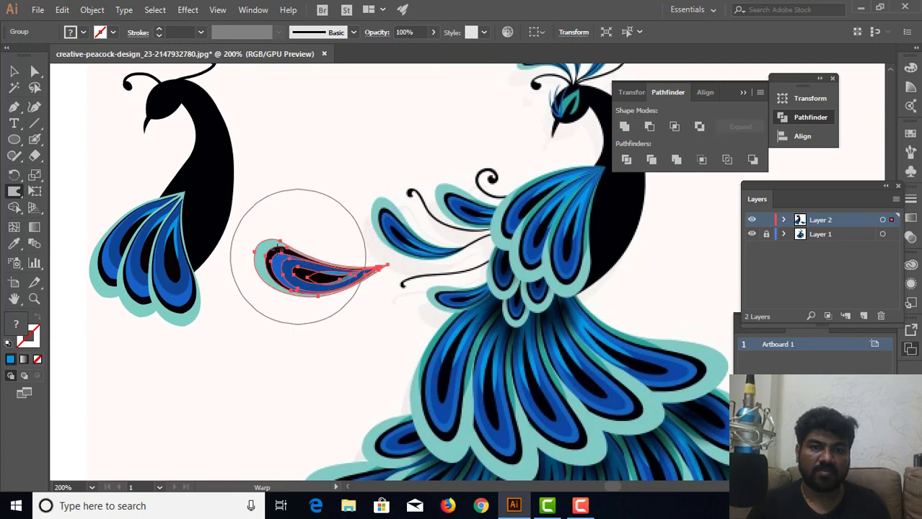
pyautogui.click(13, 71)
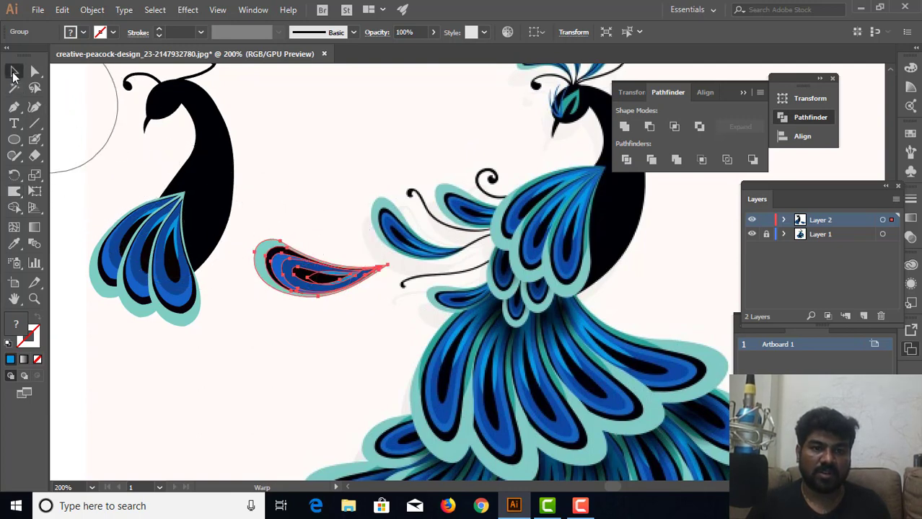
pyautogui.click(333, 322)
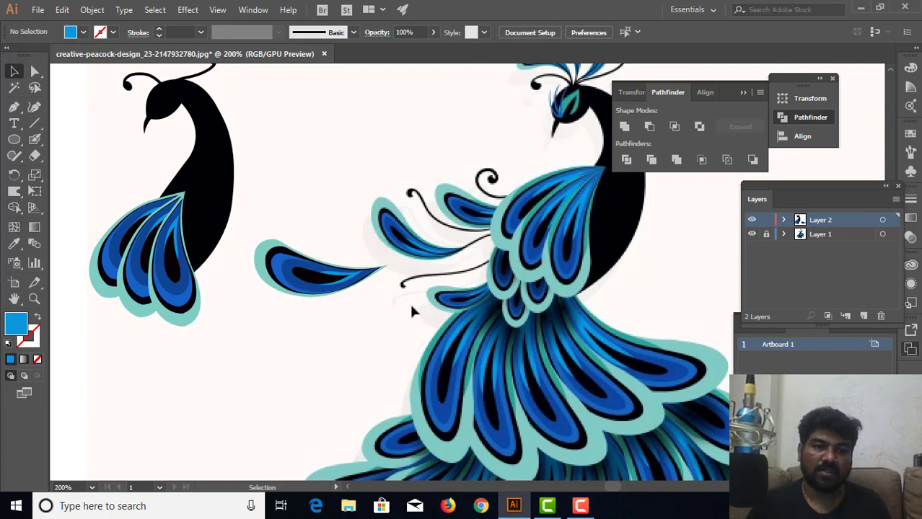
# Step: Select the detached feather group and move it up onto the crest feathers
pyautogui.click(303, 259)
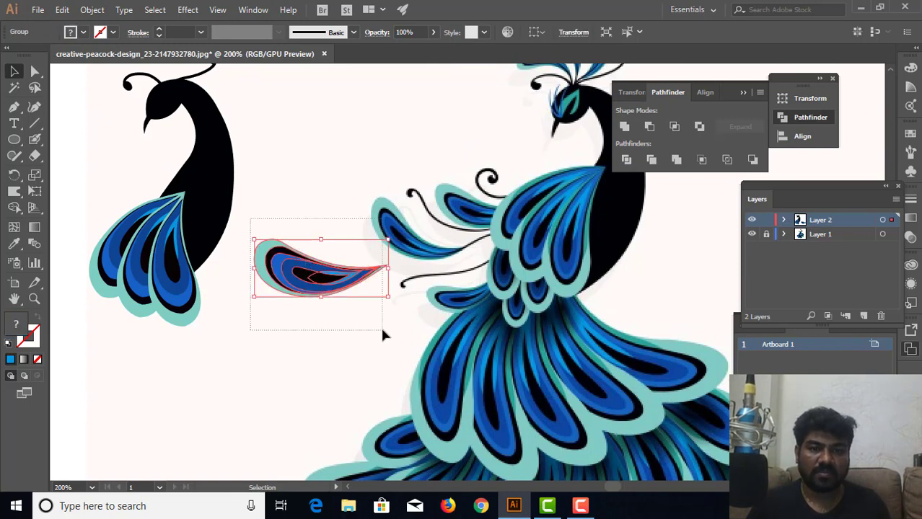
pyautogui.moveTo(383, 333); pyautogui.dragTo(380, 329)
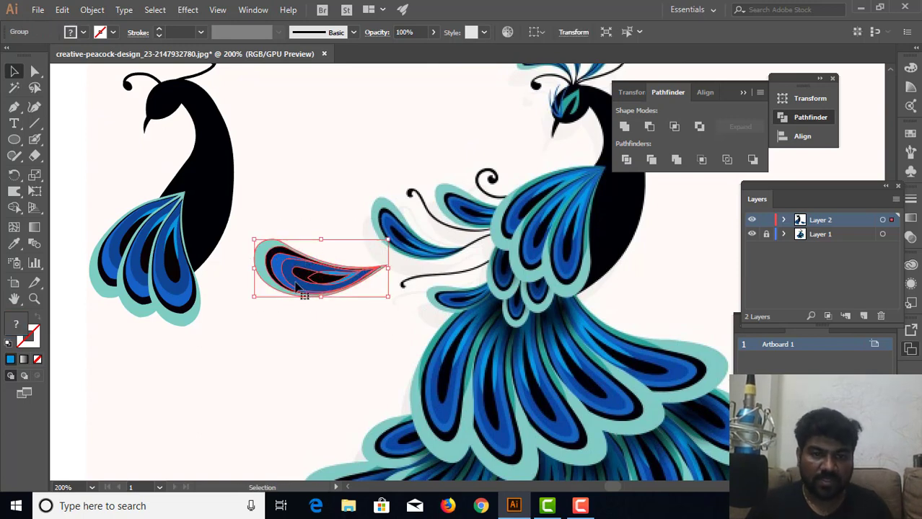
pyautogui.moveTo(295, 287); pyautogui.dragTo(341, 258)
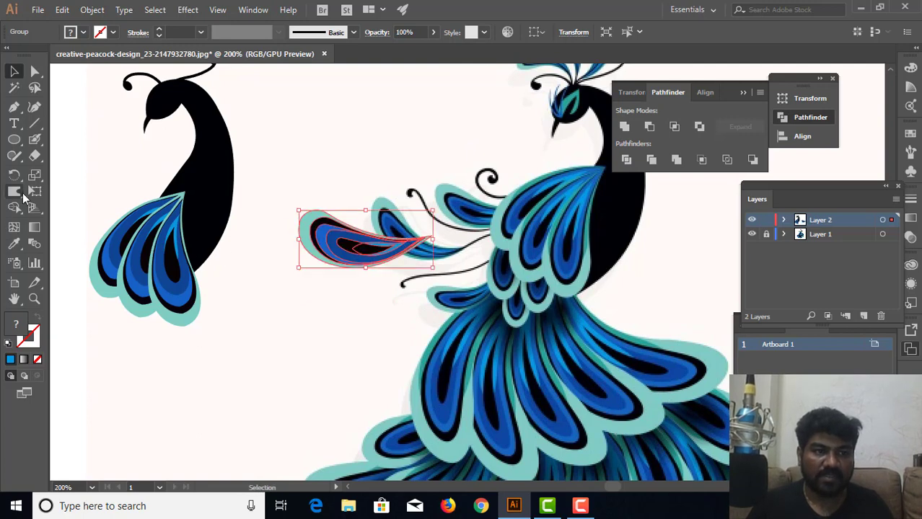
pyautogui.click(22, 194)
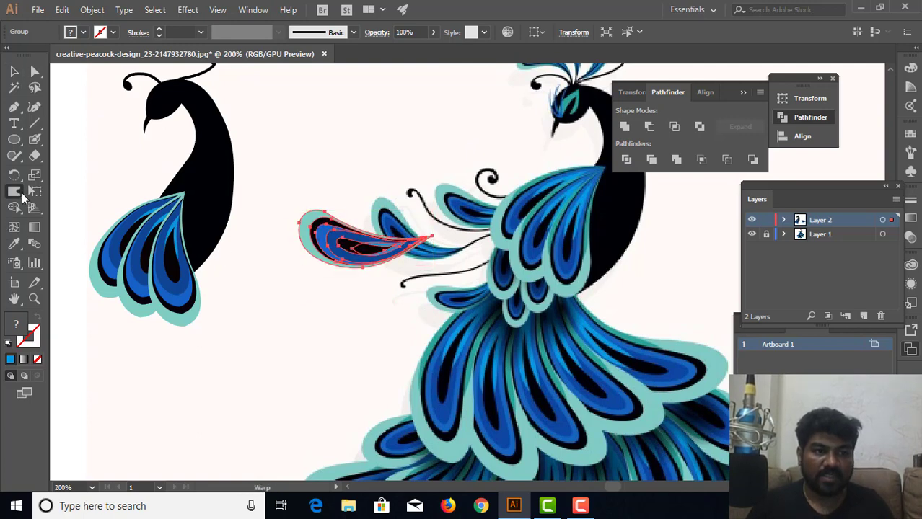
pyautogui.click(22, 192)
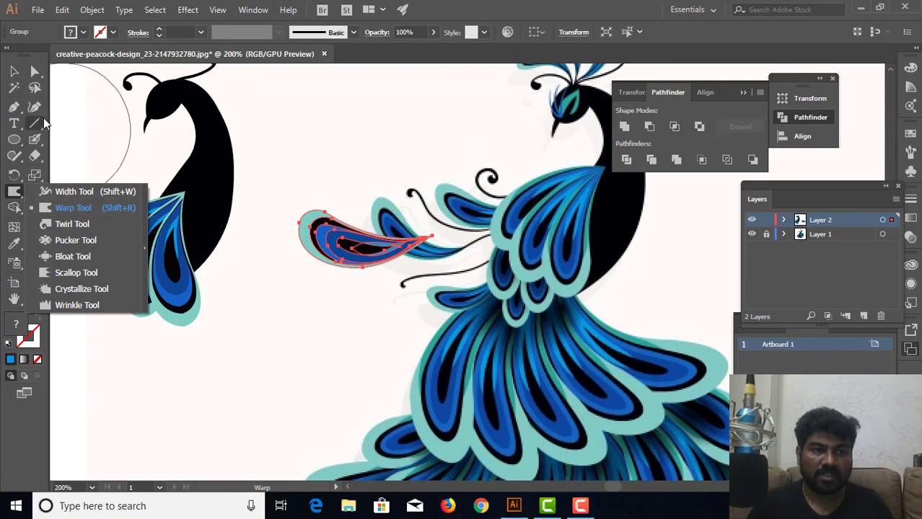
pyautogui.click(13, 72)
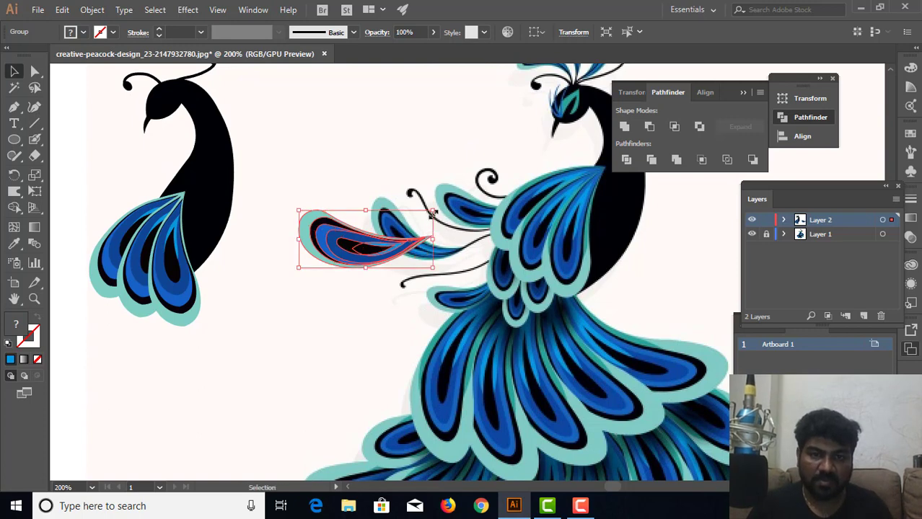
# Step: Rotate, scale down and position the feather beside the peacock's body, tip pointing down-right
pyautogui.moveTo(433, 213); pyautogui.dragTo(431, 224)
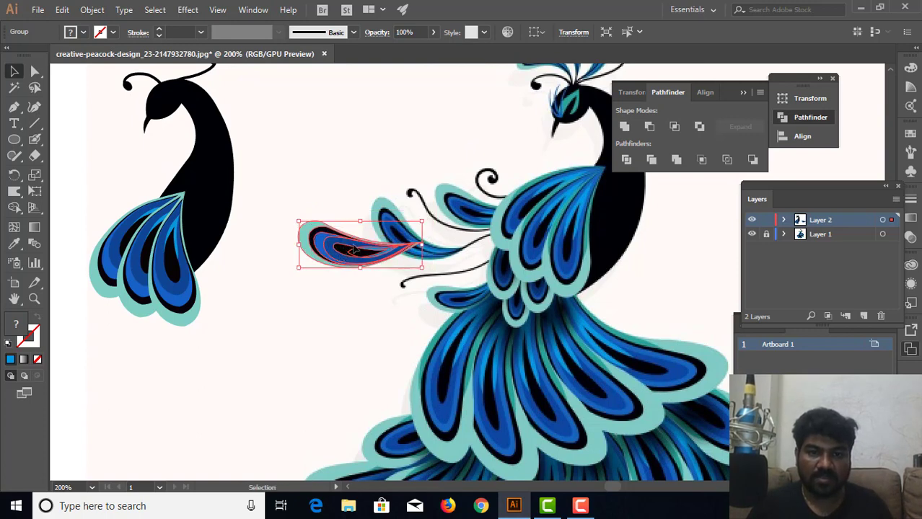
pyautogui.moveTo(354, 248); pyautogui.dragTo(416, 237)
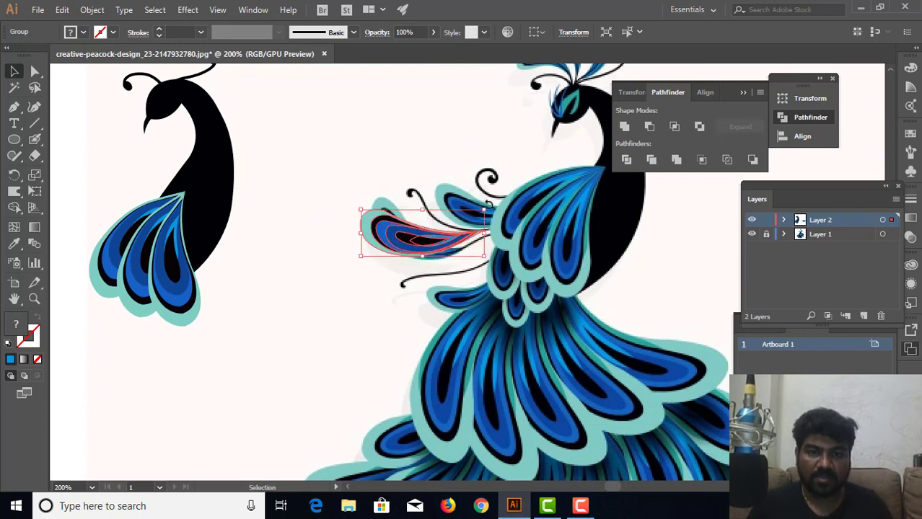
pyautogui.moveTo(489, 205); pyautogui.dragTo(491, 249)
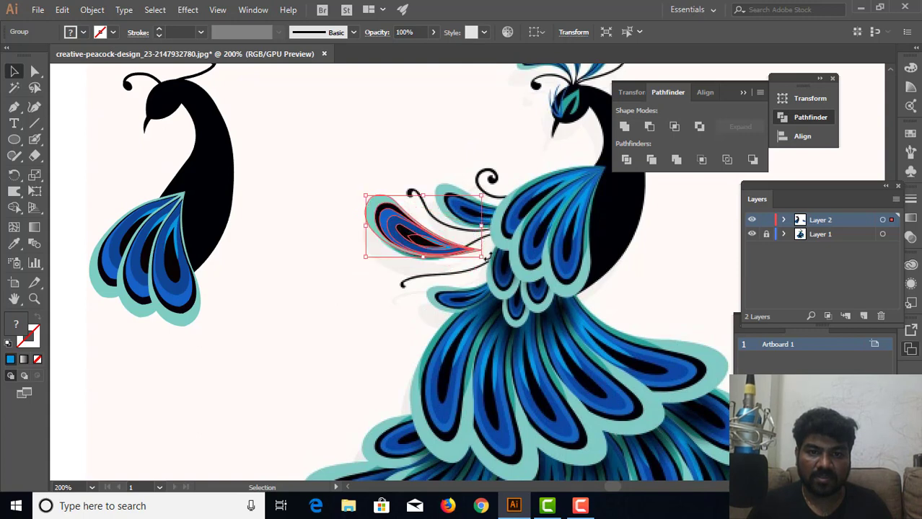
pyautogui.moveTo(482, 258); pyautogui.dragTo(457, 249)
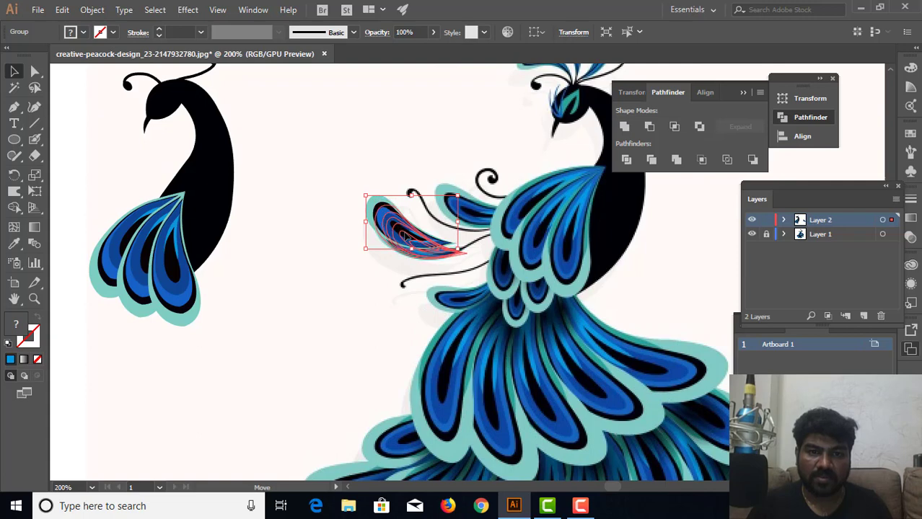
pyautogui.moveTo(406, 234); pyautogui.dragTo(411, 242)
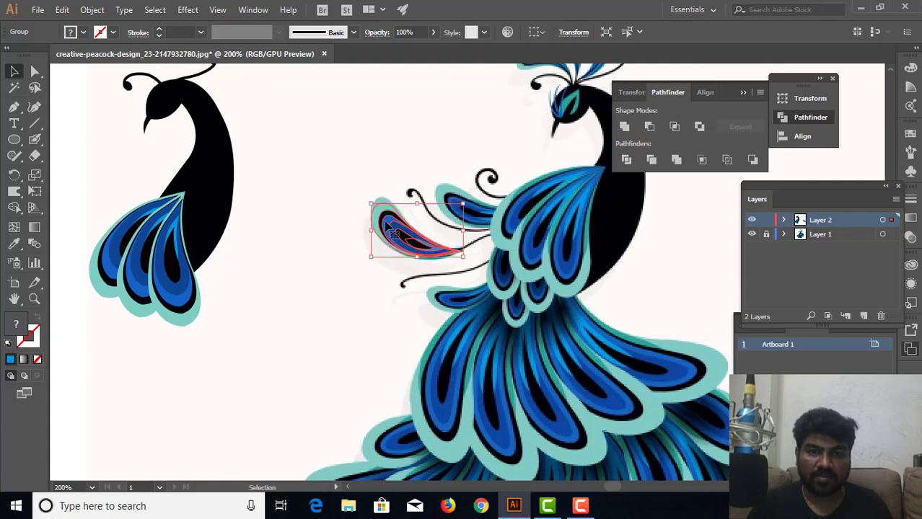
pyautogui.moveTo(368, 200); pyautogui.dragTo(370, 201)
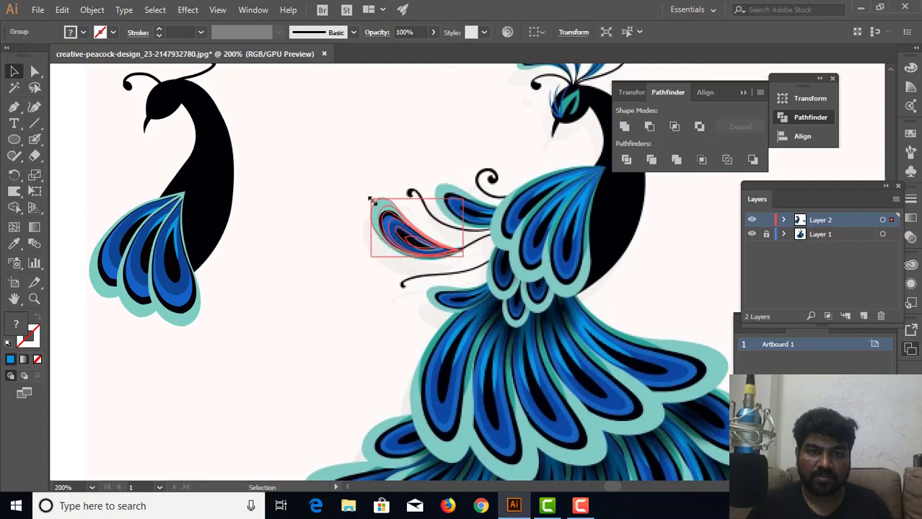
pyautogui.click(305, 216)
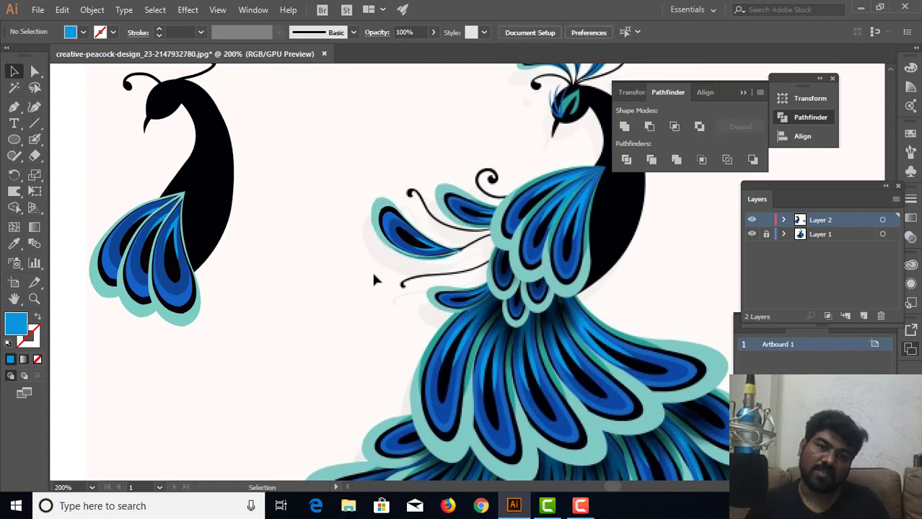
pyautogui.moveTo(372, 270); pyautogui.dragTo(340, 274)
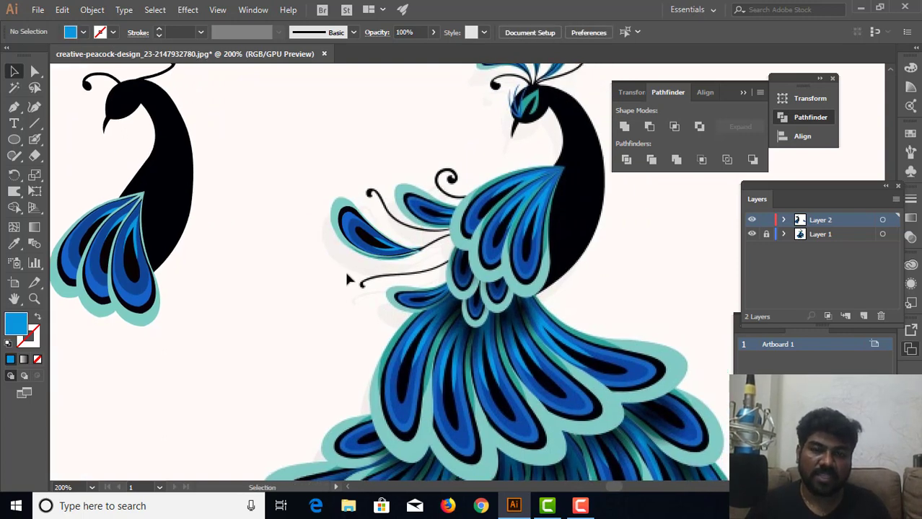
# Step: Draw a two-point curved stem from the feather's tip toward the body as a blue stroke
pyautogui.click(14, 107)
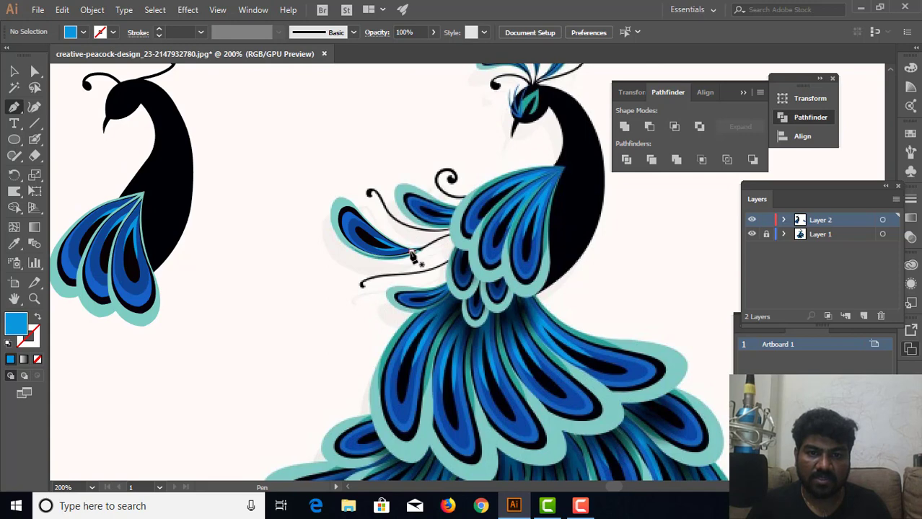
pyautogui.click(411, 252)
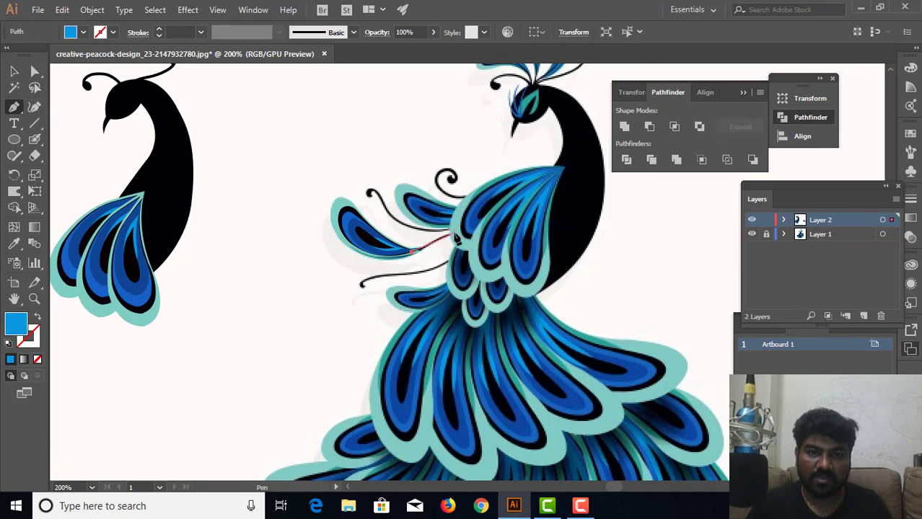
pyautogui.moveTo(457, 232); pyautogui.dragTo(483, 232)
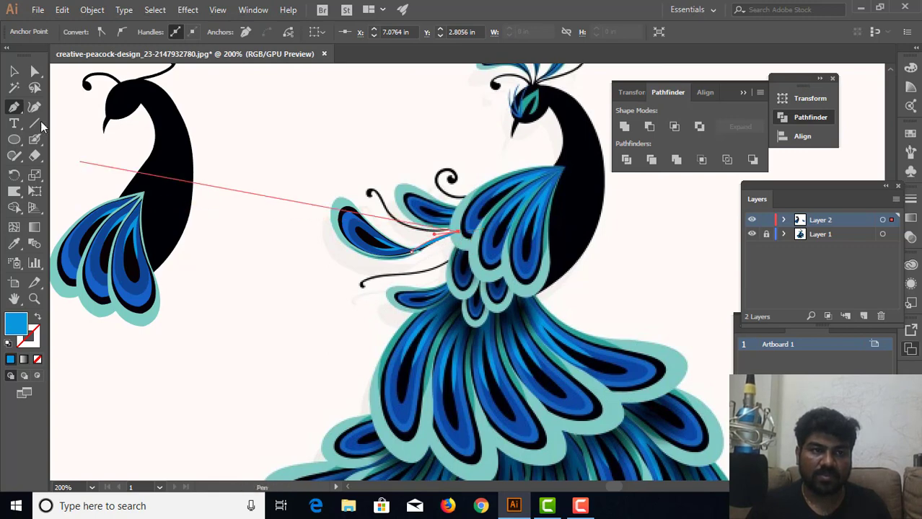
pyautogui.click(14, 71)
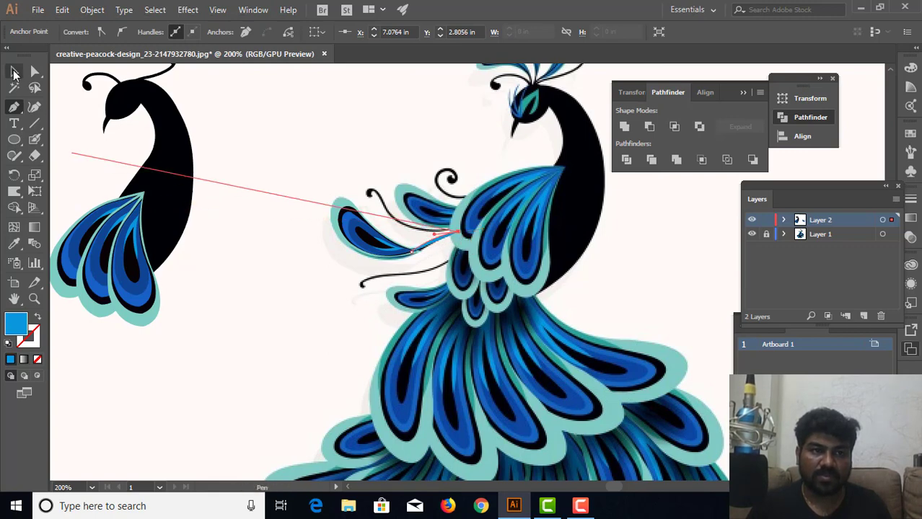
pyautogui.click(279, 169)
pyautogui.click(436, 247)
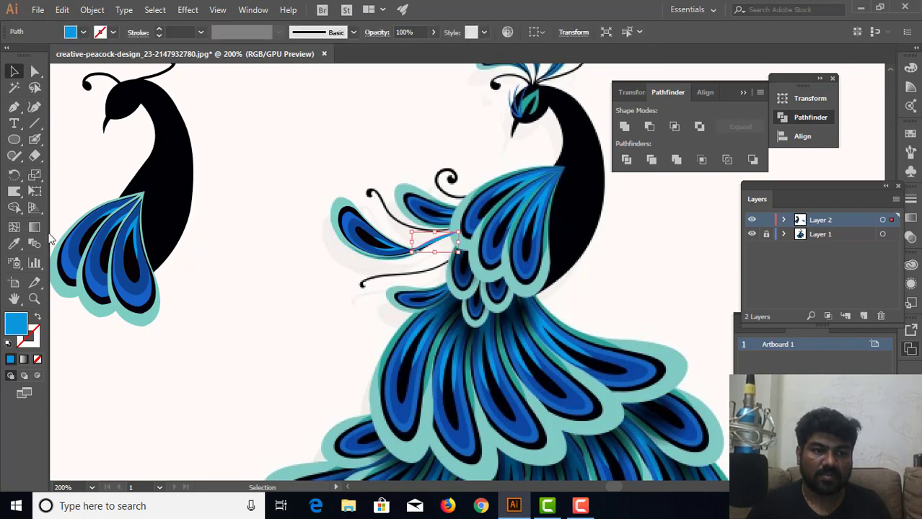
pyautogui.click(39, 319)
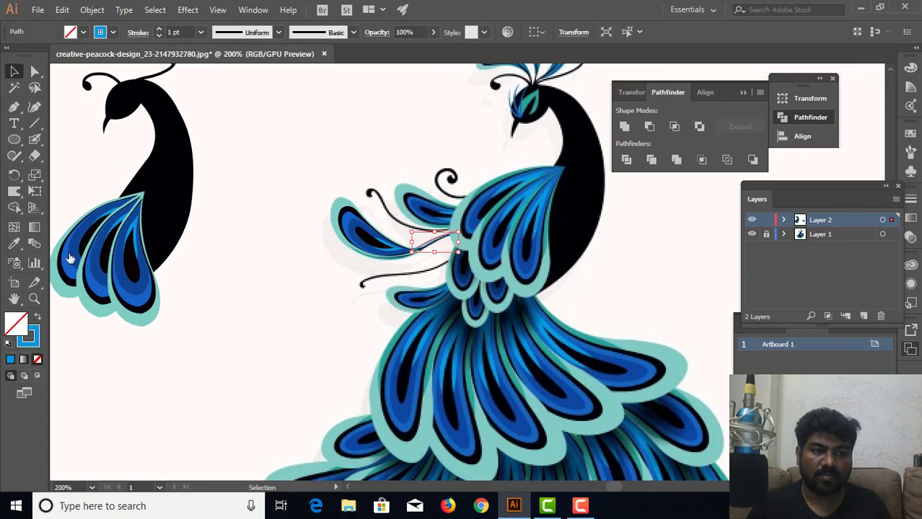
# Step: Reset the stem to default black stroke, remove its fill and set stroke weight to 2 pt
pyautogui.click(180, 31)
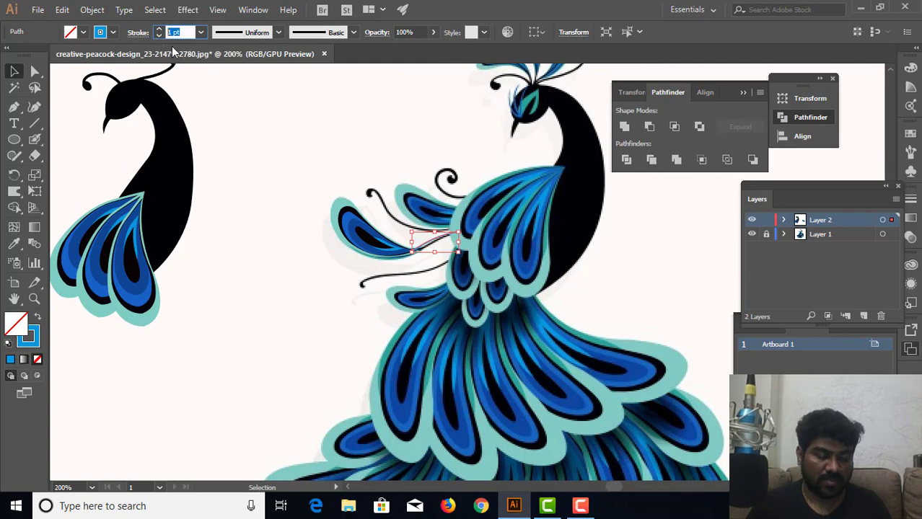
pyautogui.write('2')
pyautogui.click(260, 159)
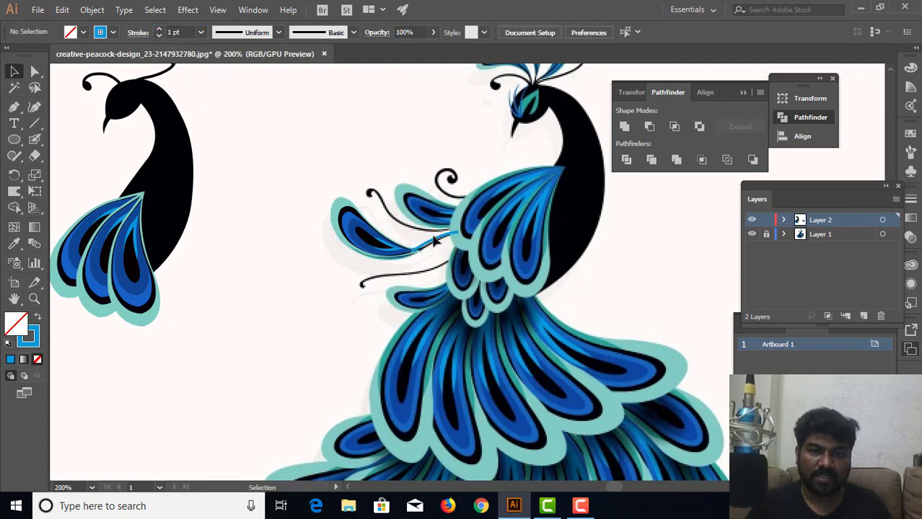
pyautogui.click(435, 243)
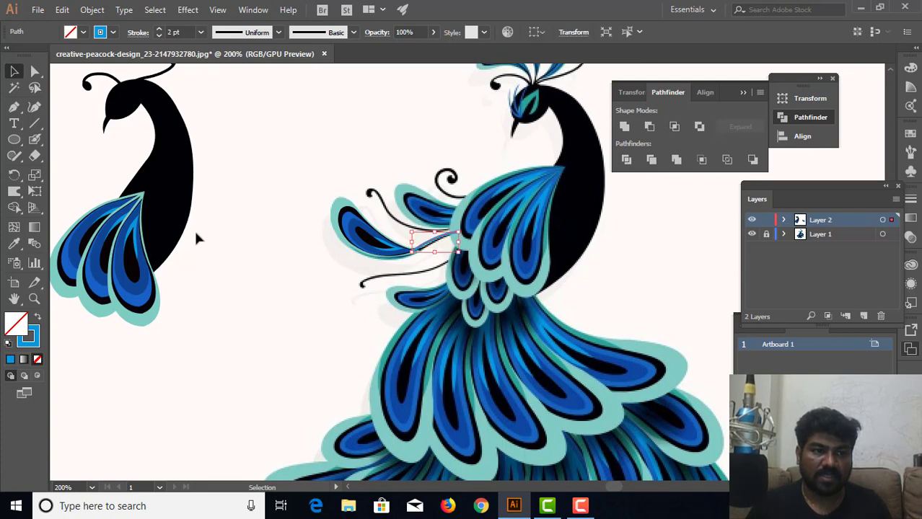
pyautogui.click(9, 344)
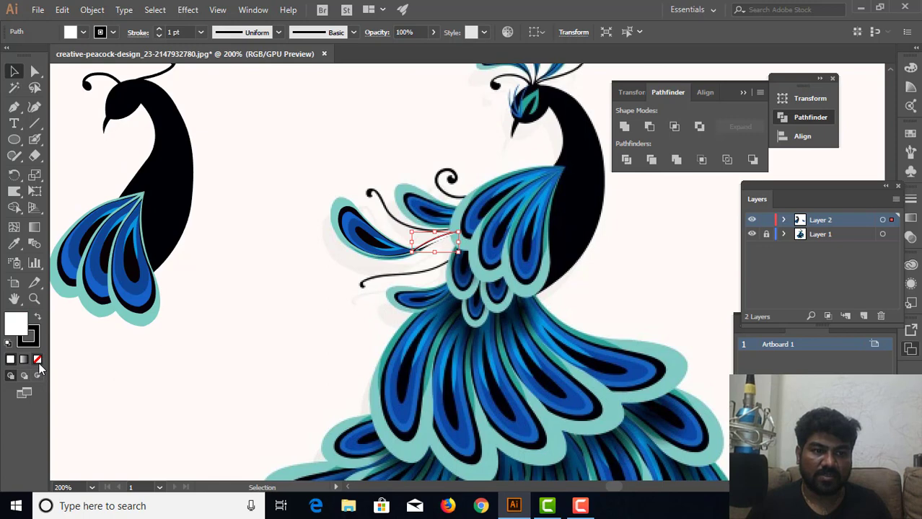
pyautogui.click(38, 360)
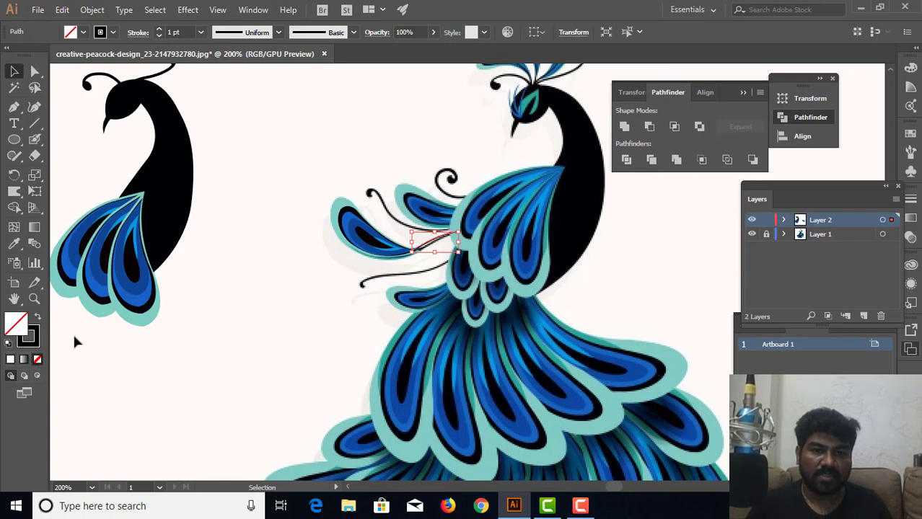
pyautogui.click(186, 31)
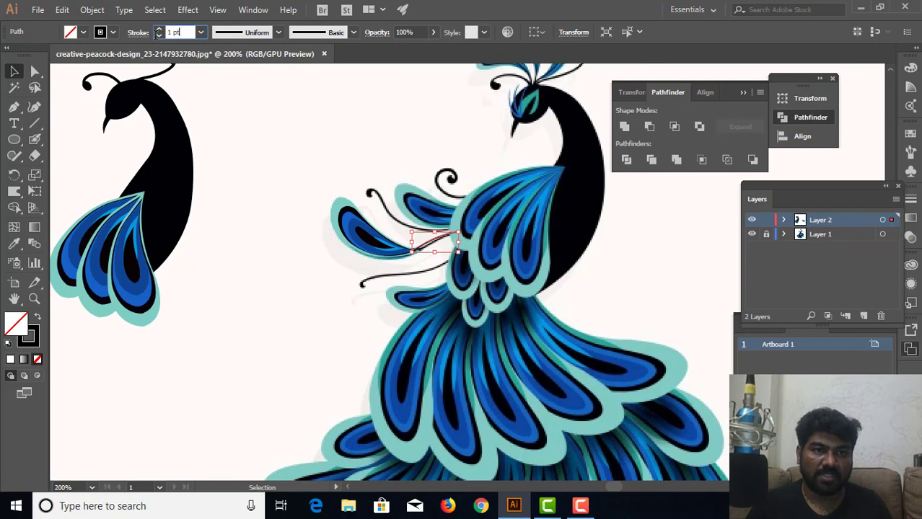
pyautogui.tripleClick(190, 34)
pyautogui.write('2')
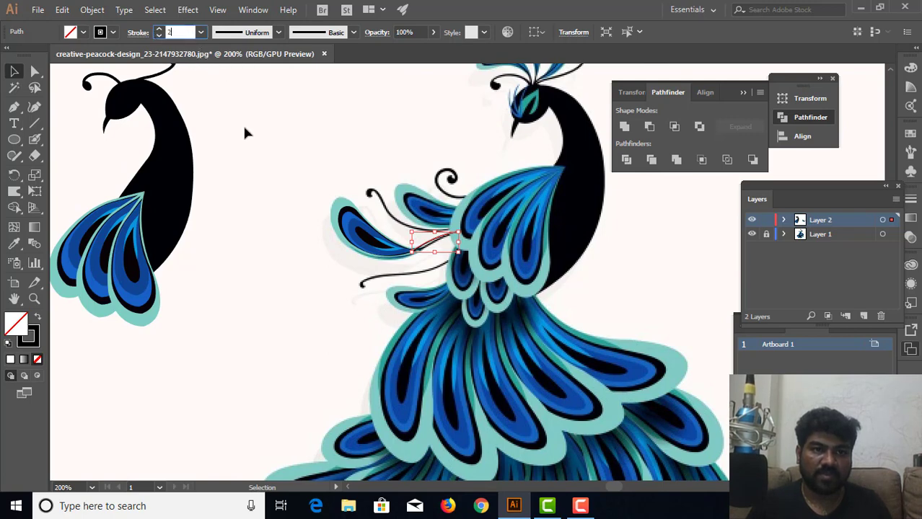
pyautogui.click(242, 123)
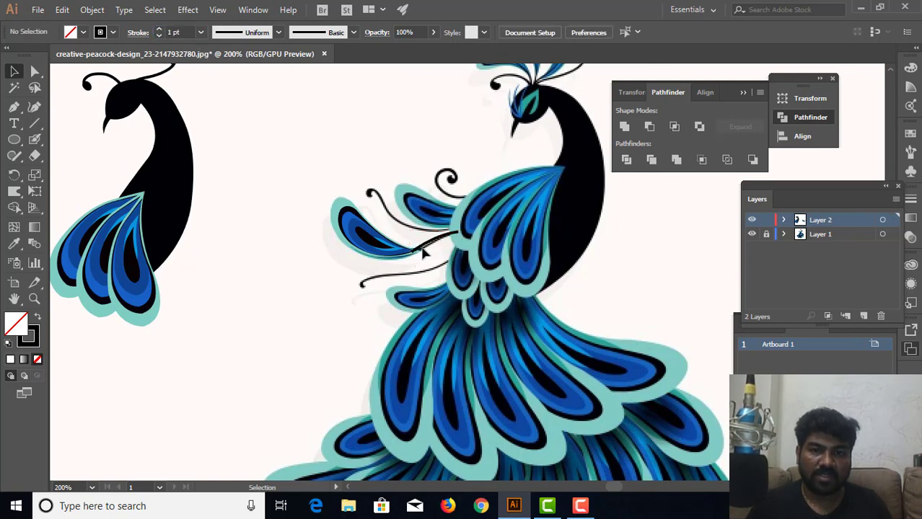
pyautogui.click(424, 247)
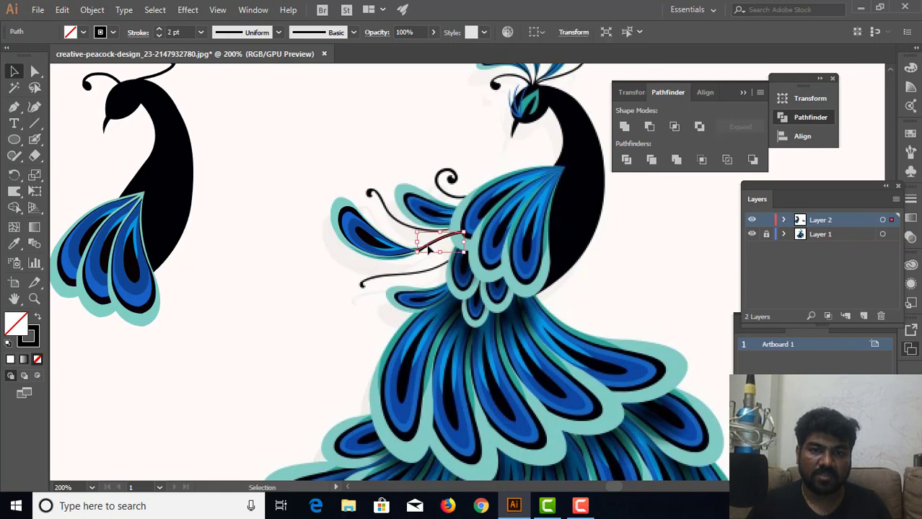
# Step: Outline the stem's stroke, then rotate and shift it down to meet the feather's tip
pyautogui.click(92, 10)
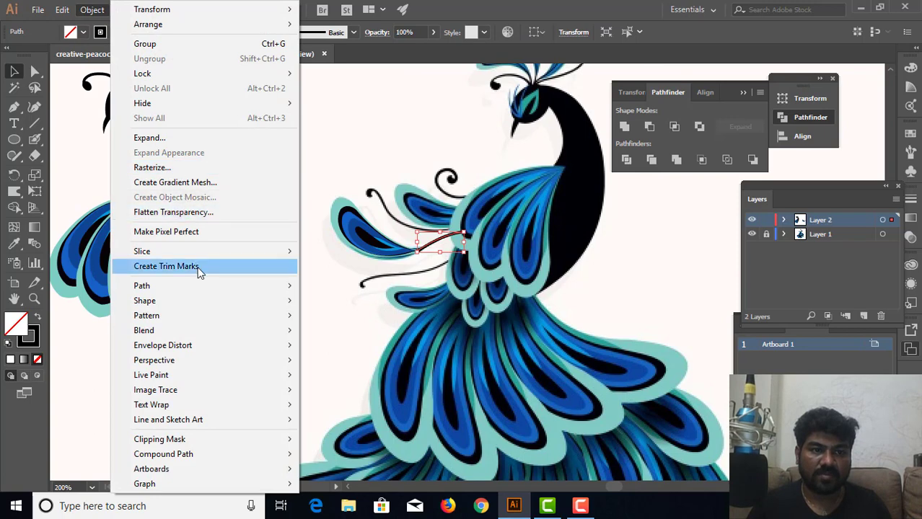
pyautogui.moveTo(141, 286)
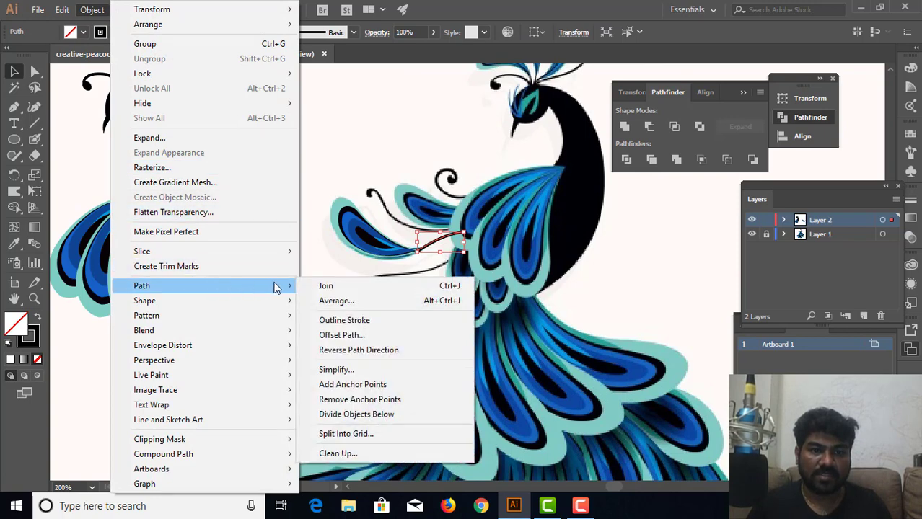
pyautogui.click(352, 320)
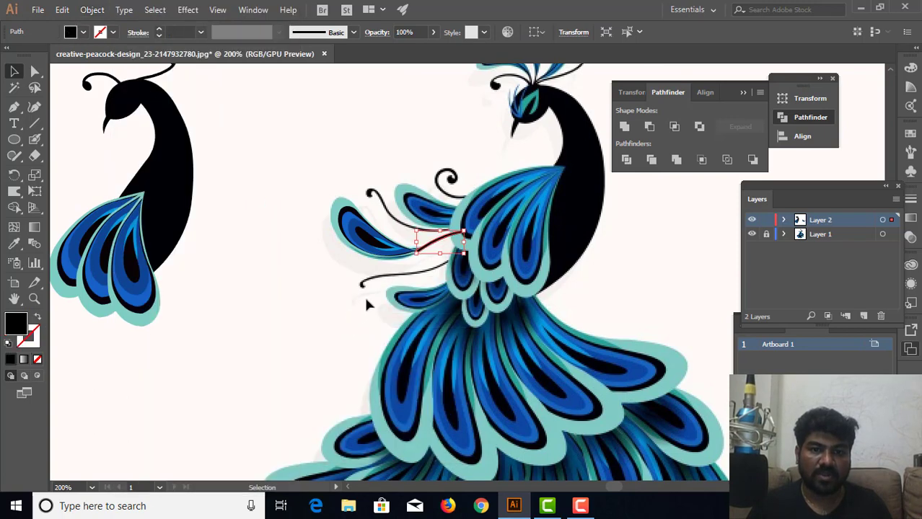
pyautogui.hotkey('ctrl', '+')
pyautogui.hotkey('ctrl', '+')
pyautogui.hotkey('ctrl', '+')
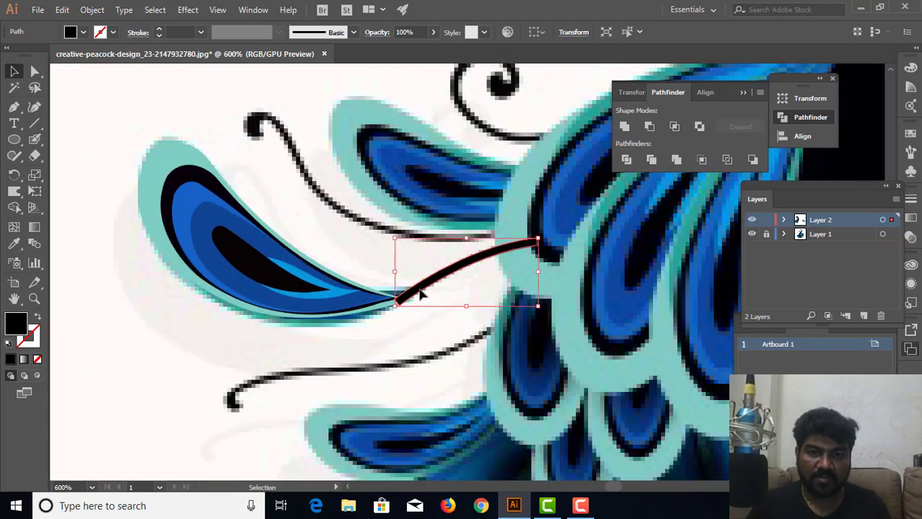
pyautogui.moveTo(420, 292); pyautogui.dragTo(426, 292)
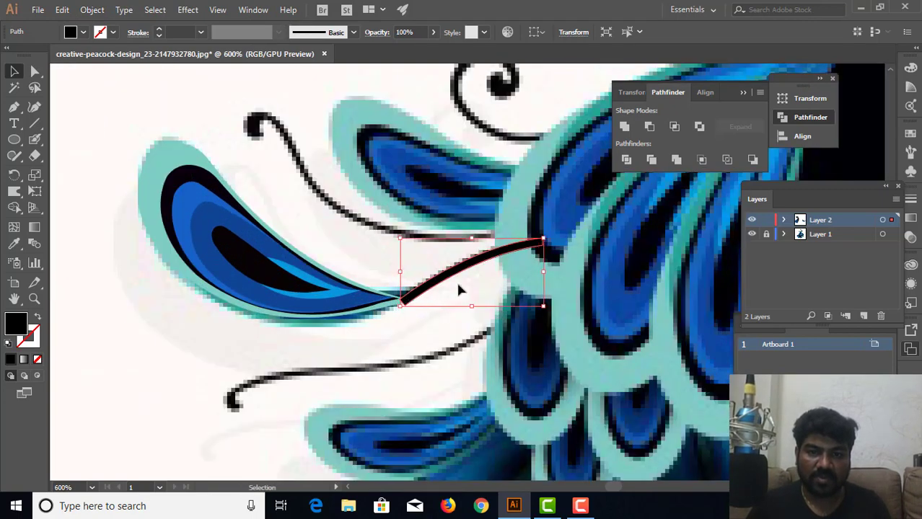
pyautogui.moveTo(551, 236); pyautogui.dragTo(552, 255)
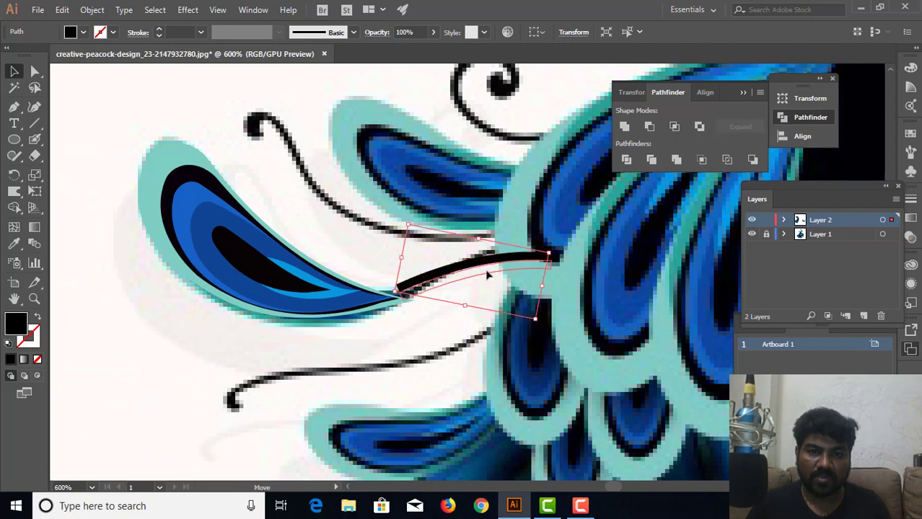
pyautogui.moveTo(487, 269); pyautogui.dragTo(482, 283)
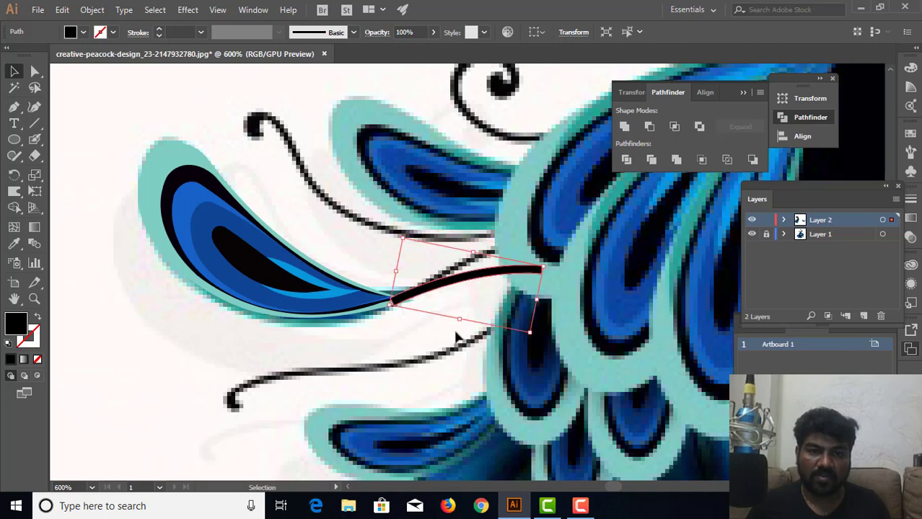
pyautogui.click(392, 338)
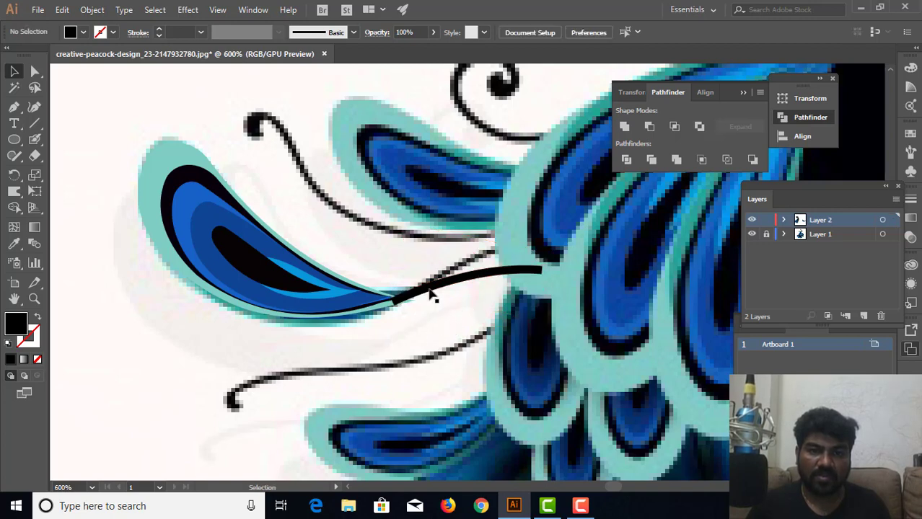
# Step: Send the black stem backward behind the left feather, check the feather group, then zoom out
pyautogui.click(430, 294)
pyautogui.rightClick(431, 294)
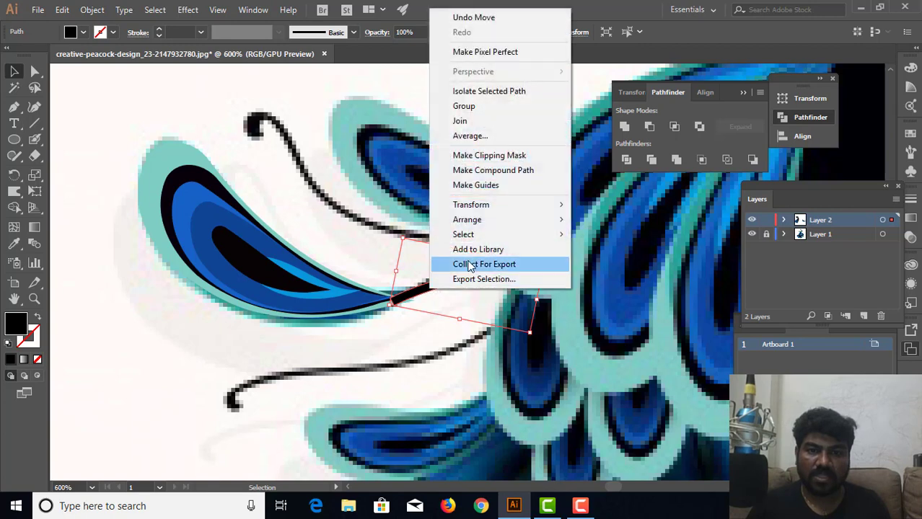
pyautogui.moveTo(467, 220)
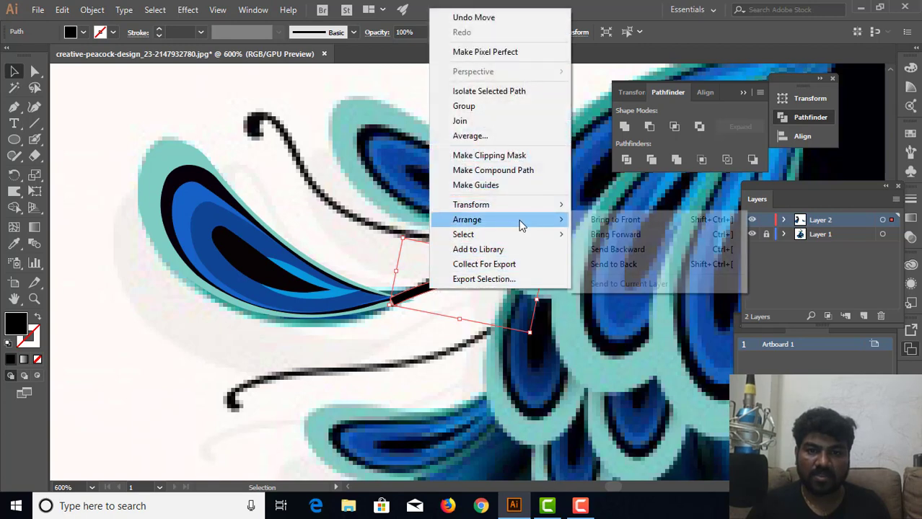
pyautogui.click(627, 252)
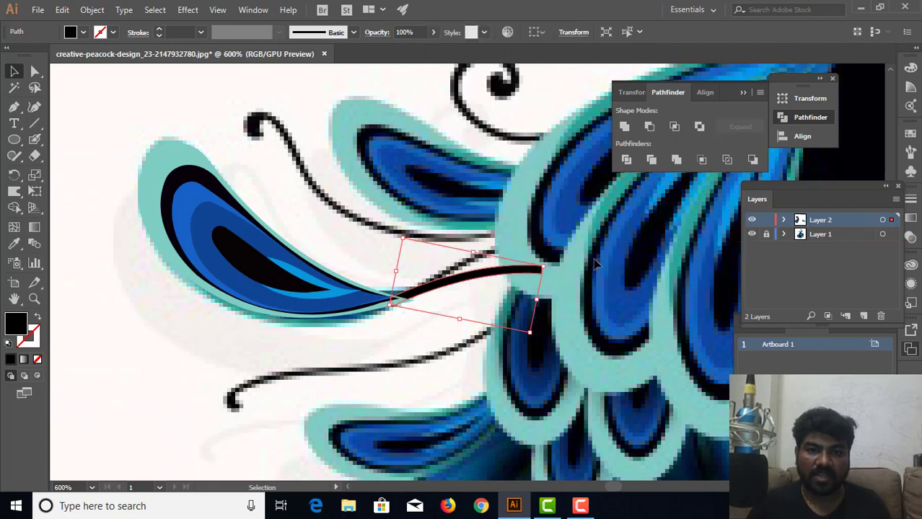
pyautogui.click(437, 324)
pyautogui.click(333, 311)
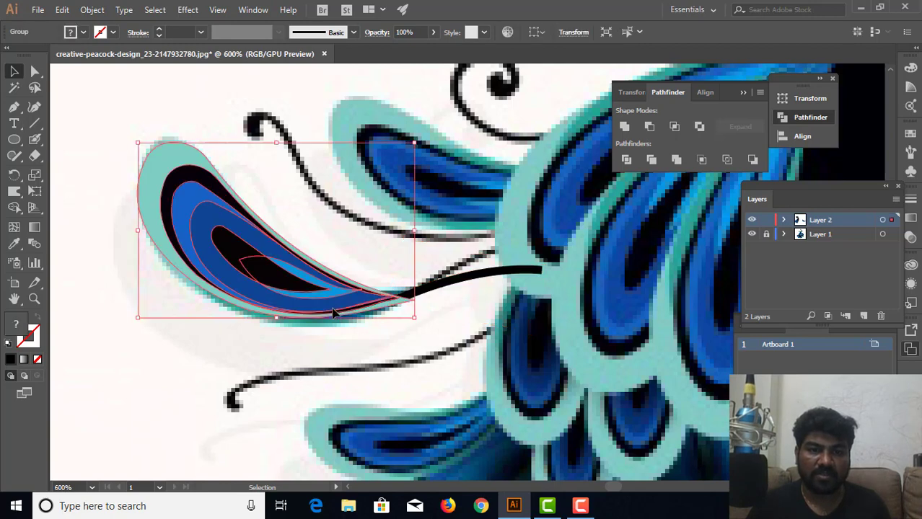
pyautogui.click(367, 315)
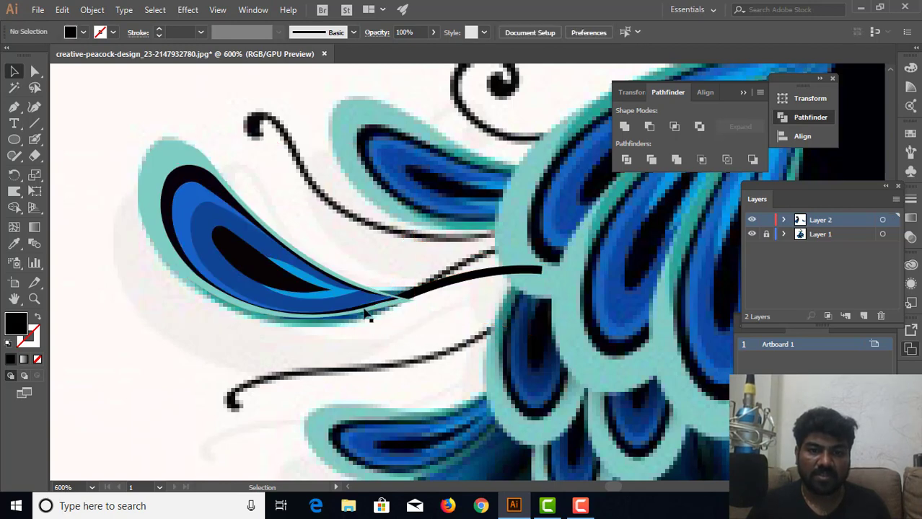
pyautogui.click(384, 312)
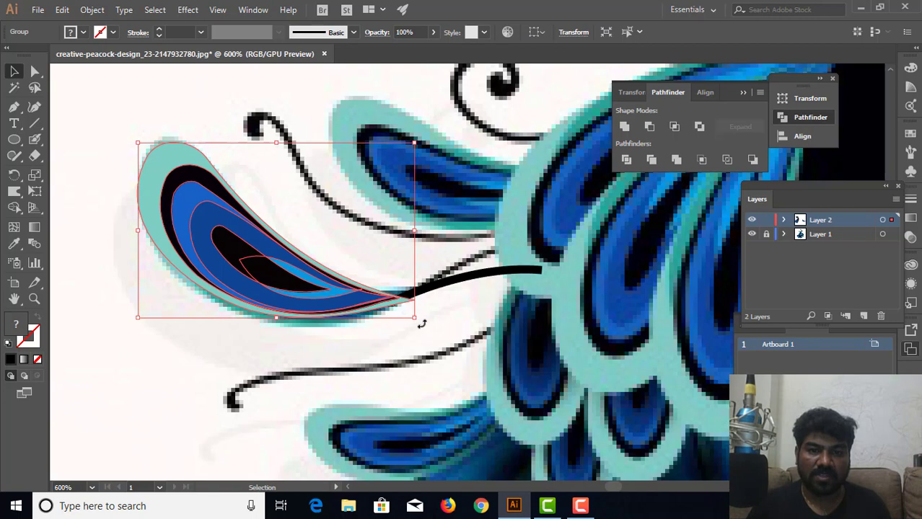
pyautogui.click(449, 310)
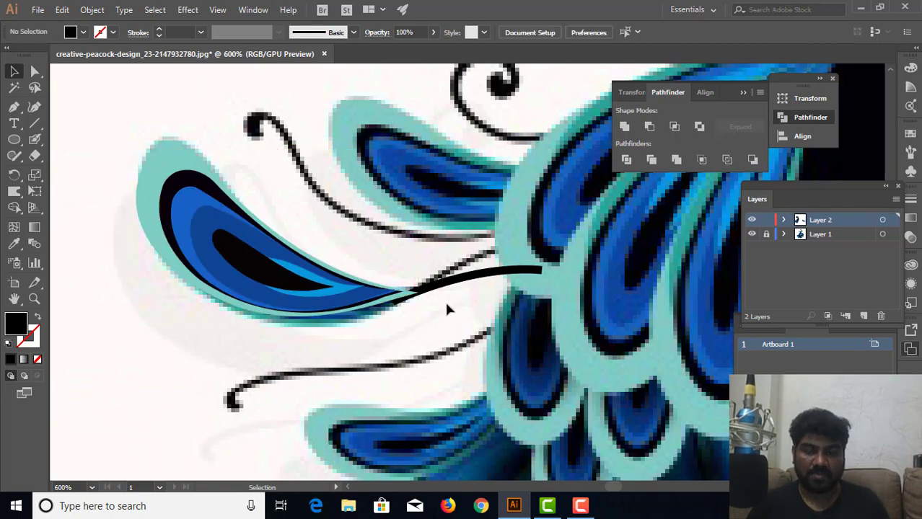
pyautogui.hotkey('ctrl', '-')
pyautogui.hotkey('ctrl', '-')
pyautogui.hotkey('ctrl', '-')
pyautogui.hotkey('ctrl', '-')
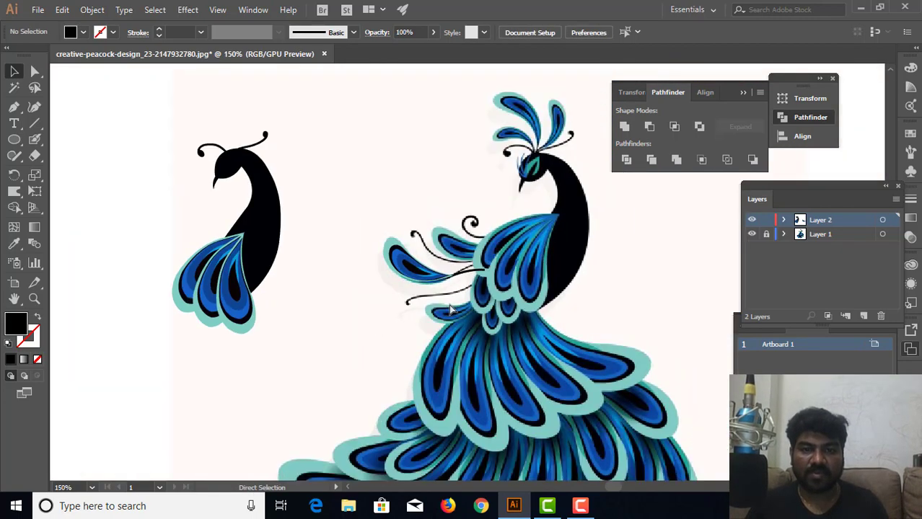
# Step: Group the stem with the left feather, place it by the small peacock's tail, and send it backward
pyautogui.click(441, 278)
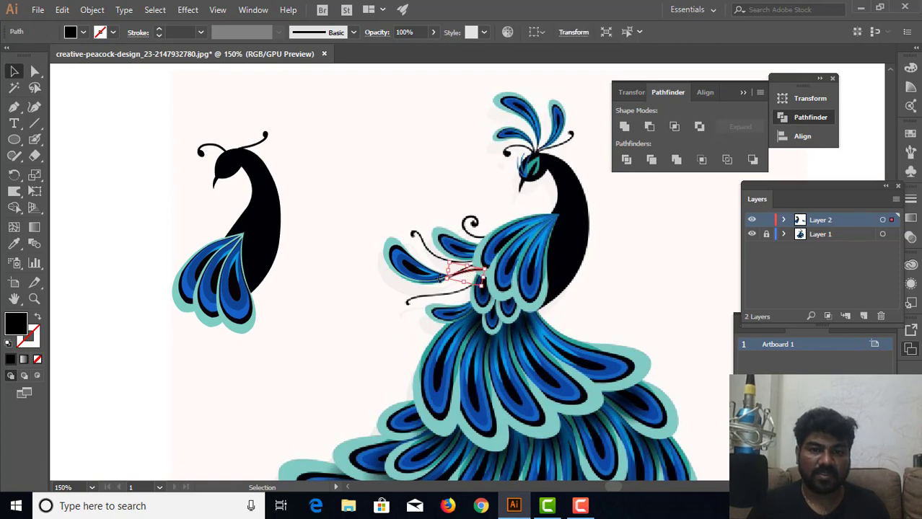
pyautogui.keyDown('shift'); pyautogui.click(416, 281); pyautogui.keyUp('shift')
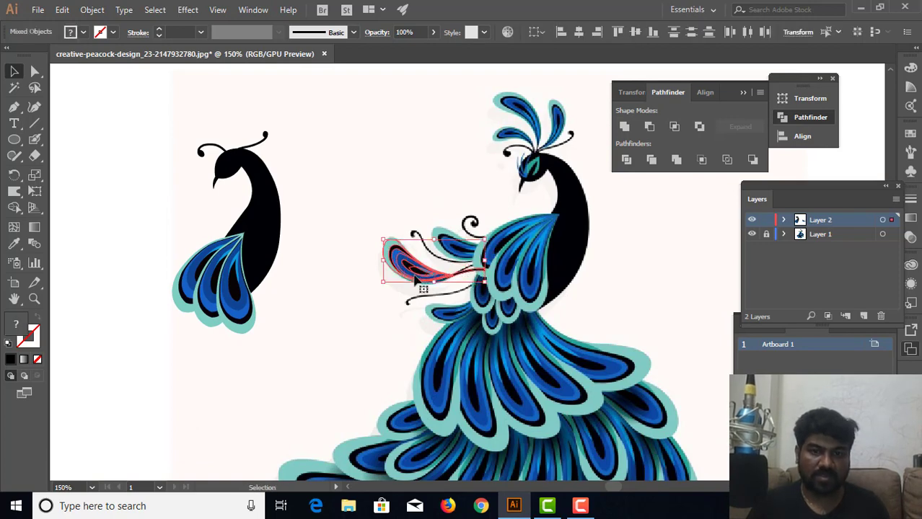
pyautogui.hotkey('ctrl', 'g')
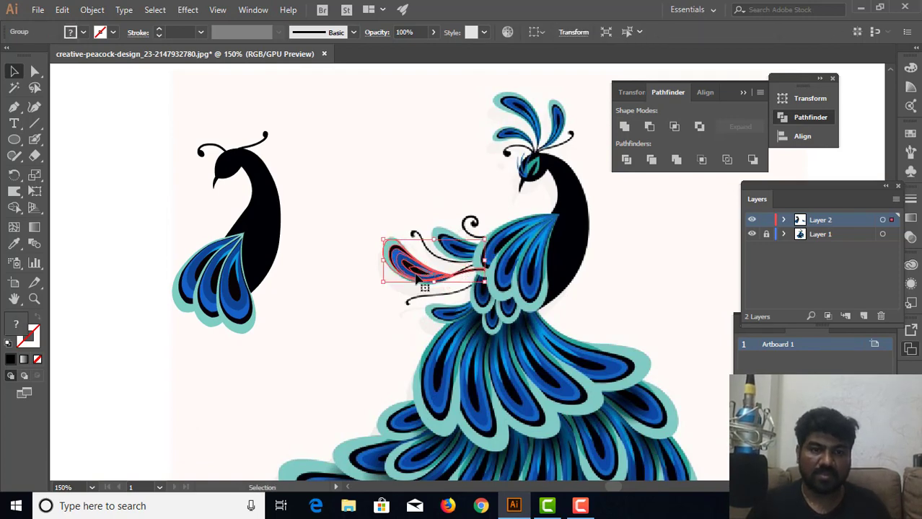
pyautogui.moveTo(416, 280)
pyautogui.mouseDown()
pyautogui.moveTo(162, 231)
pyautogui.moveTo(165, 248)
pyautogui.moveTo(132, 254)
pyautogui.mouseUp()
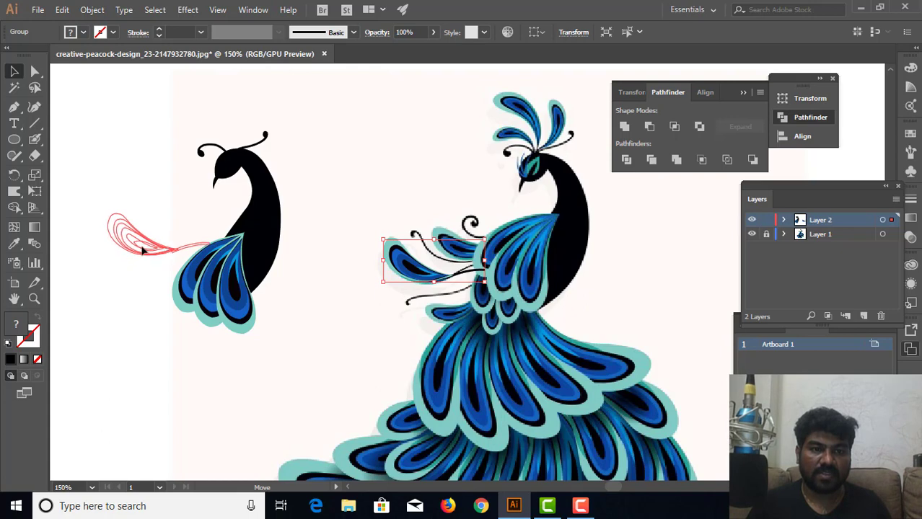
pyautogui.moveTo(132, 254); pyautogui.dragTo(163, 229)
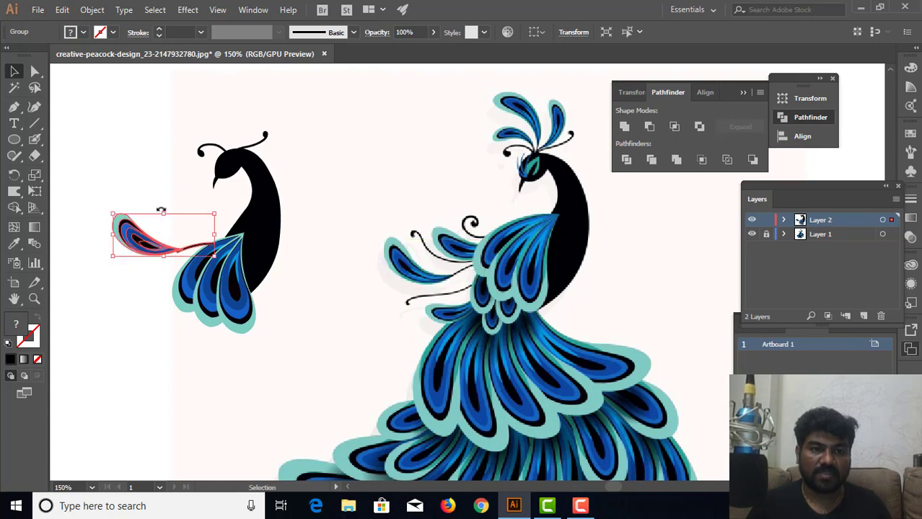
pyautogui.rightClick(144, 244)
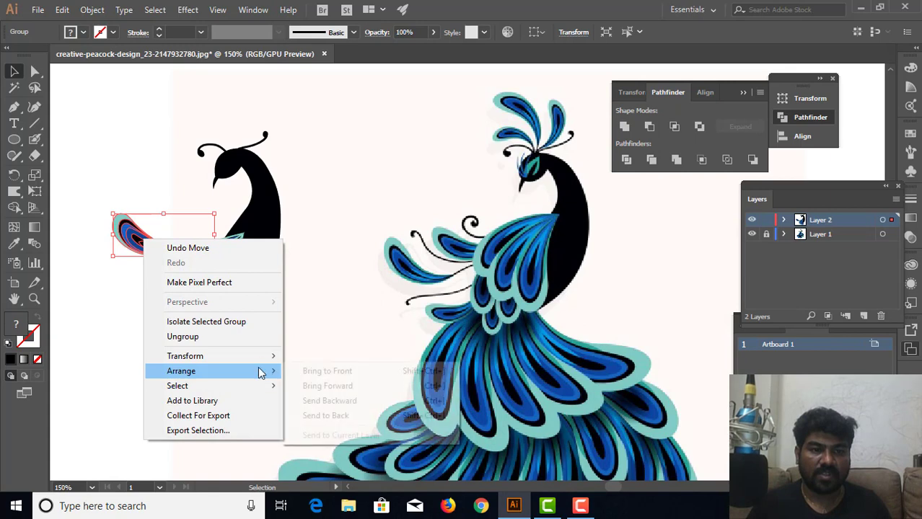
pyautogui.moveTo(181, 371)
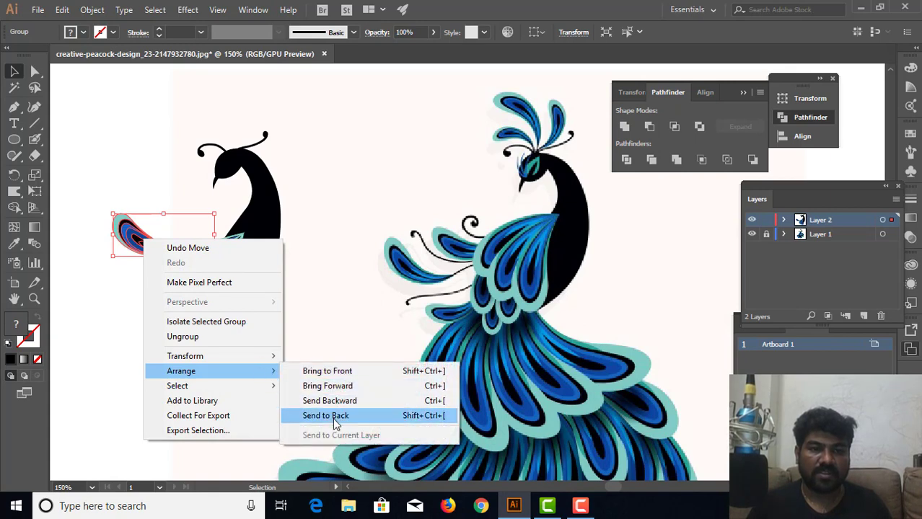
pyautogui.click(336, 418)
pyautogui.click(321, 297)
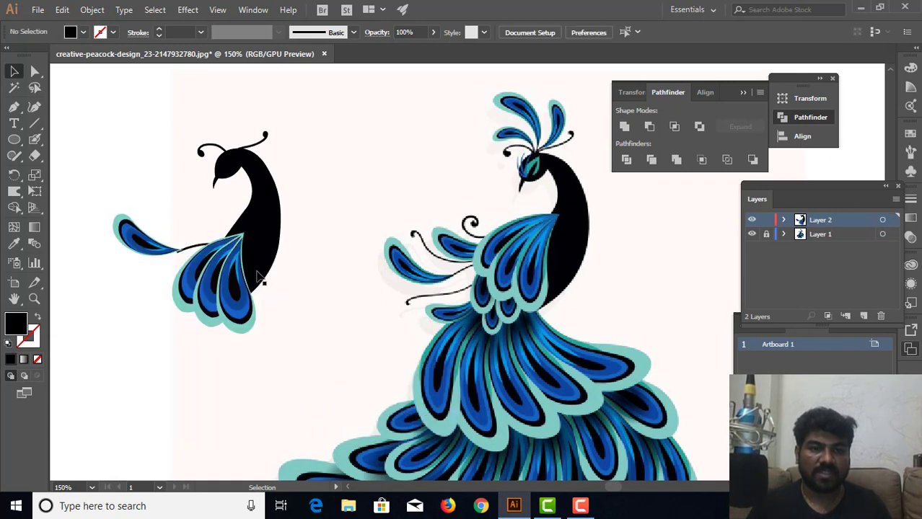
# Step: Inside the group, rotate the stem to meet the tail, then exit the group and zoom out
pyautogui.doubleClick(195, 250)
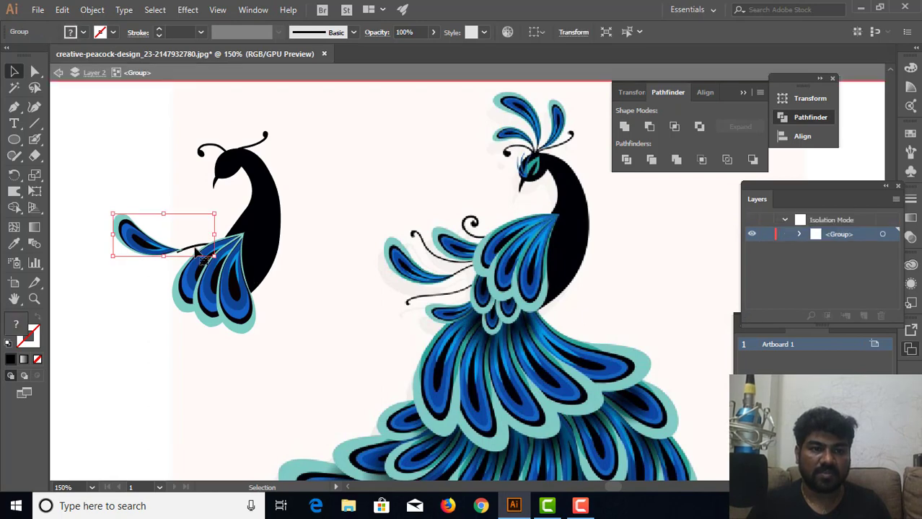
pyautogui.click(205, 249)
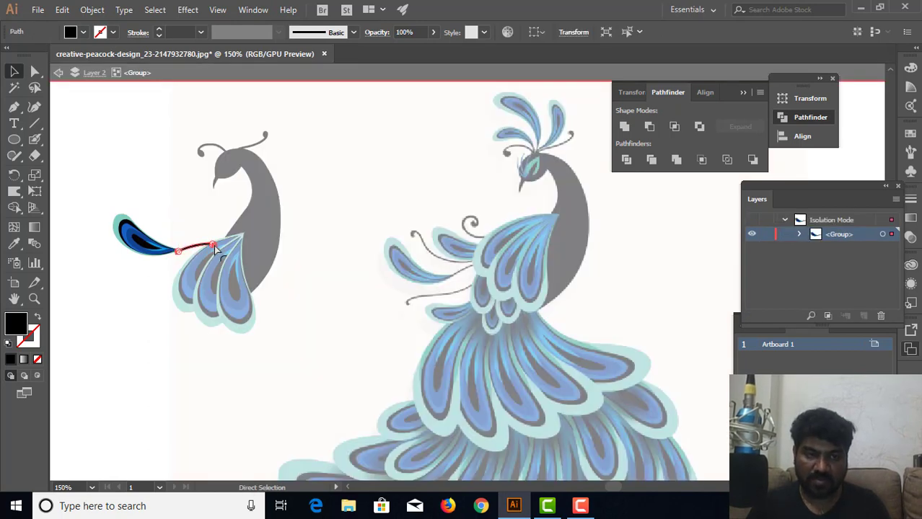
pyautogui.hotkey('ctrl', '+')
pyautogui.hotkey('ctrl', '+')
pyautogui.hotkey('ctrl', '+')
pyautogui.hotkey('ctrl', '+')
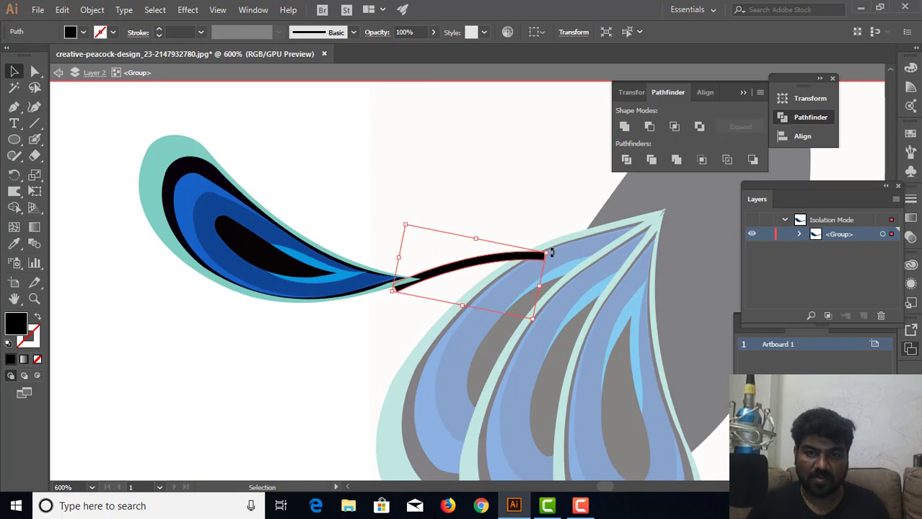
pyautogui.moveTo(551, 250); pyautogui.dragTo(552, 258)
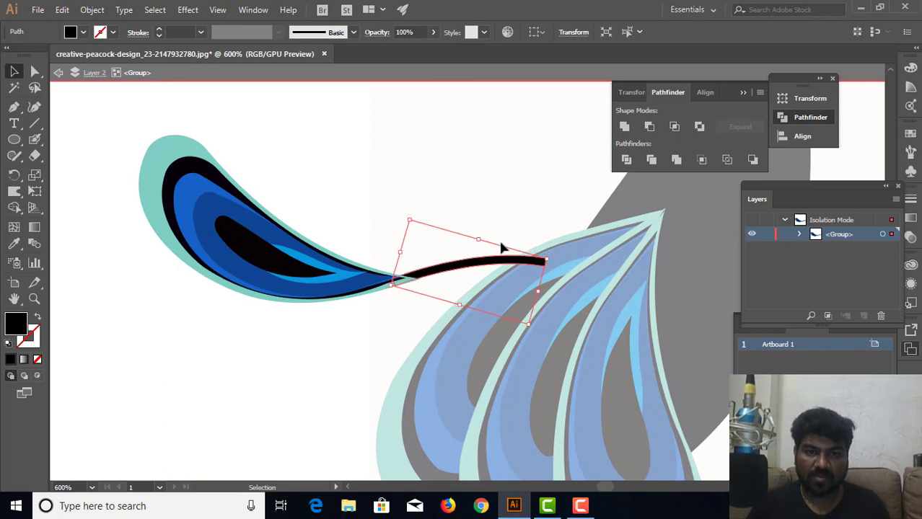
pyautogui.click(260, 162)
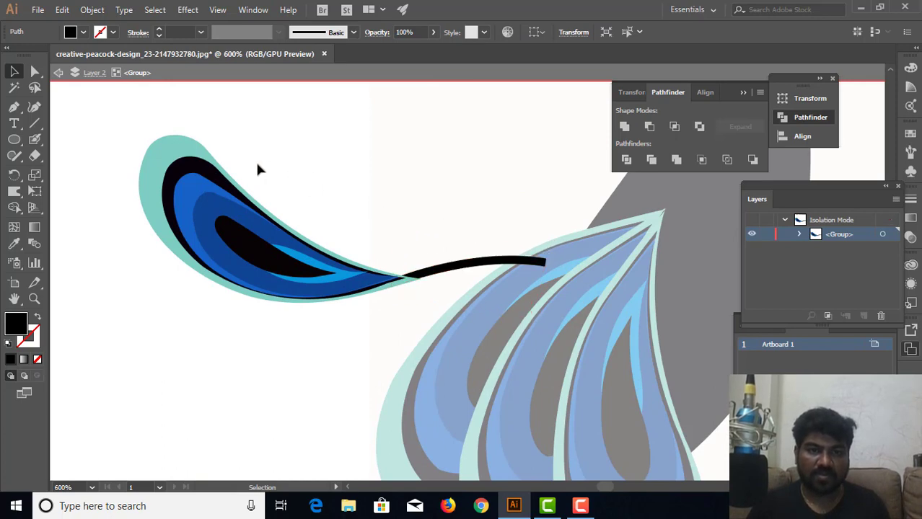
pyautogui.click(58, 75)
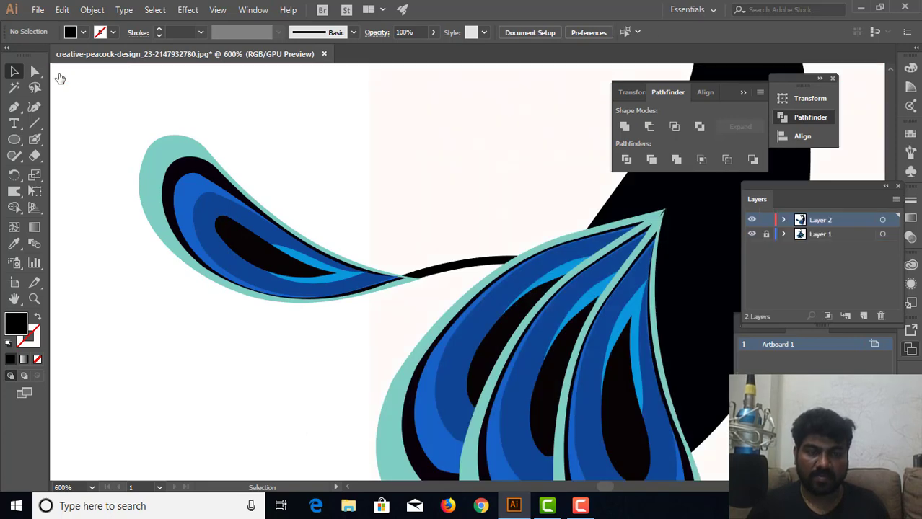
pyautogui.hotkey('ctrl', '-')
pyautogui.hotkey('ctrl', '-')
pyautogui.hotkey('ctrl', '-')
pyautogui.hotkey('ctrl', '-')
pyautogui.hotkey('ctrl', '-')
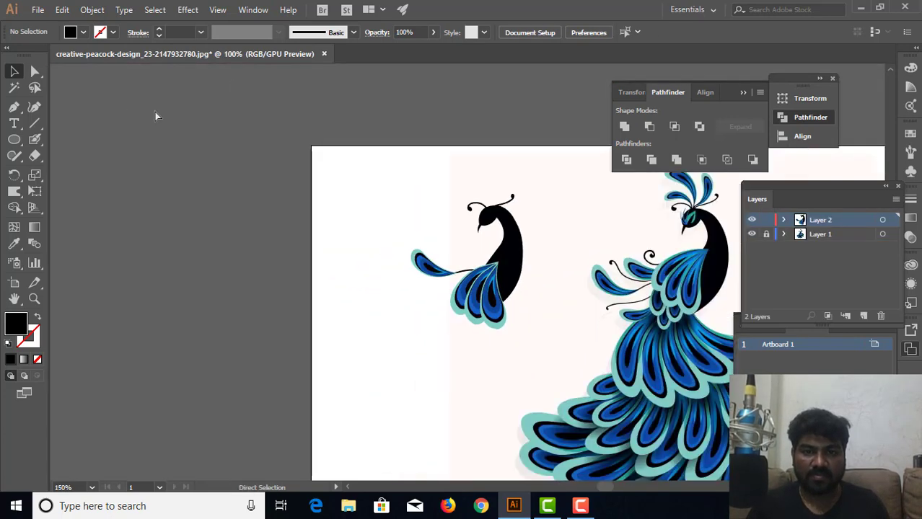
# Step: Trace the curled stem with the Pen tool from the curl tip down to the tail feathers
pyautogui.moveTo(502, 264); pyautogui.dragTo(407, 228)
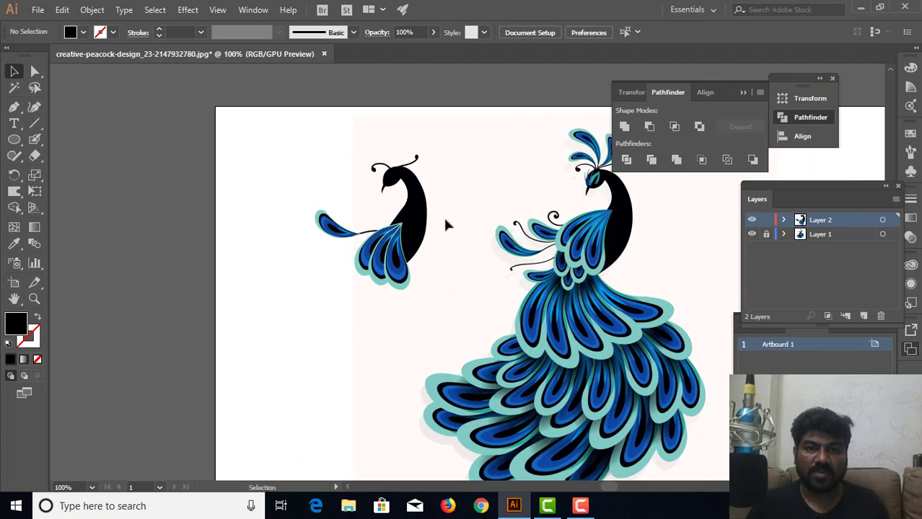
pyautogui.click(14, 108)
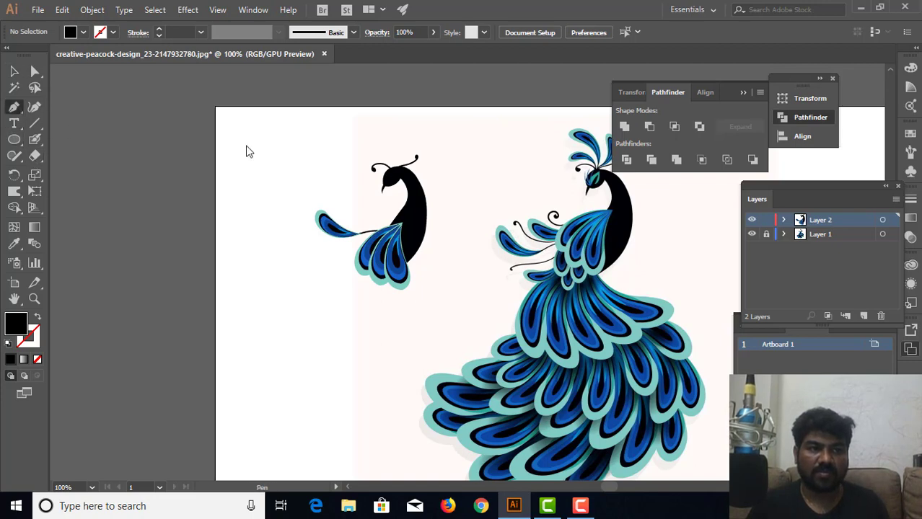
pyautogui.scroll(3, 431, 212)
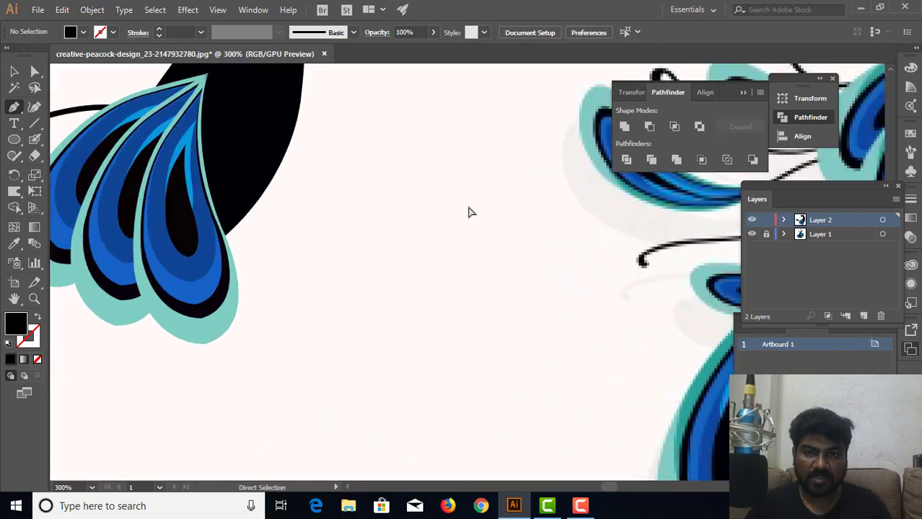
pyautogui.moveTo(443, 191); pyautogui.dragTo(32, 384)
pyautogui.moveTo(223, 385); pyautogui.dragTo(164, 366)
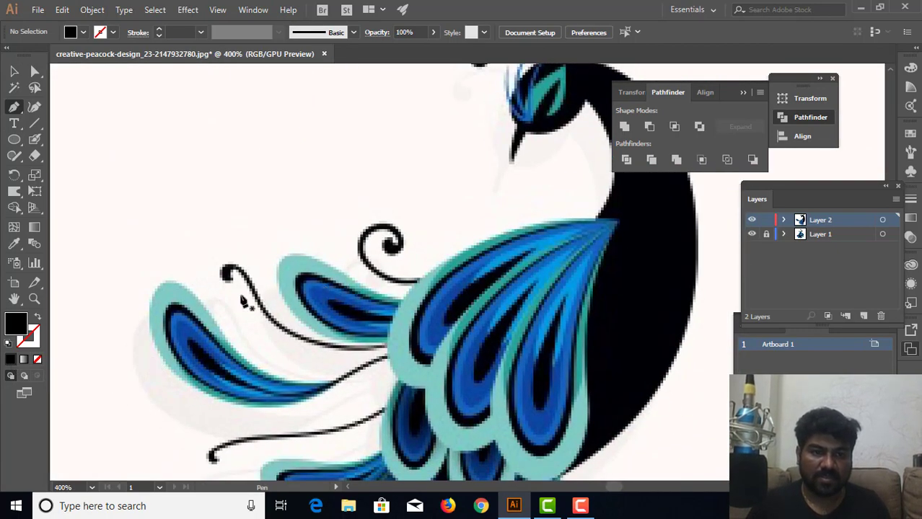
pyautogui.click(227, 275)
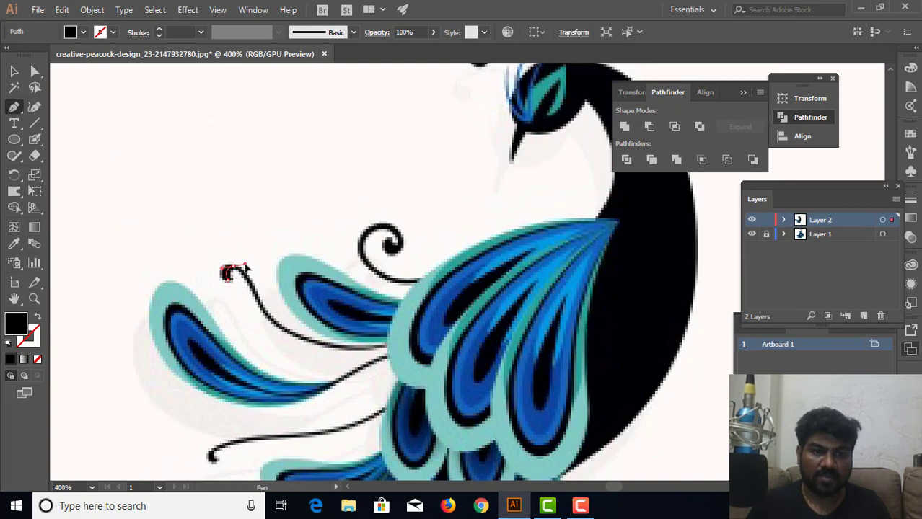
pyautogui.click(244, 266)
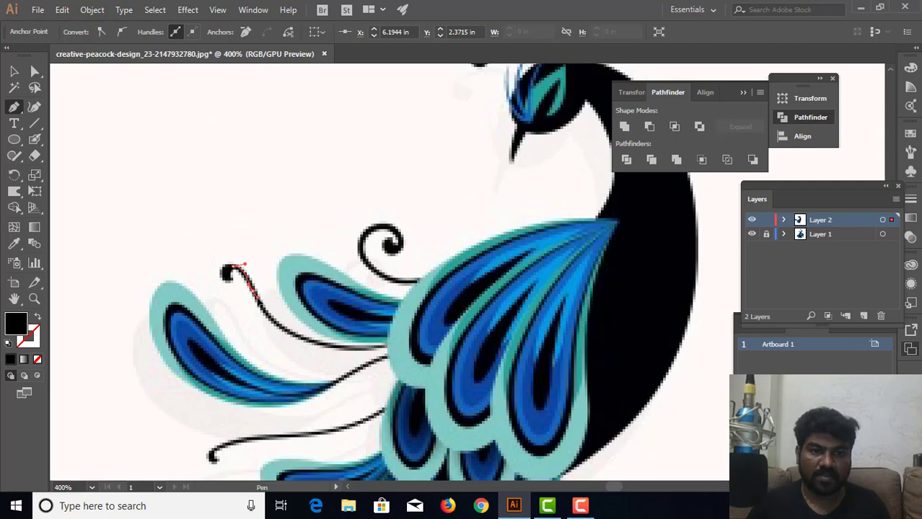
pyautogui.click(256, 295)
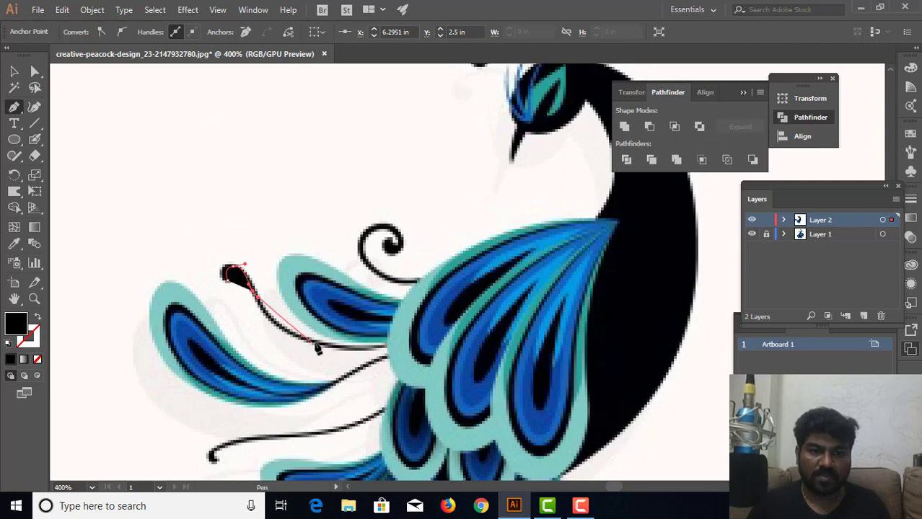
pyautogui.moveTo(315, 345); pyautogui.dragTo(363, 354)
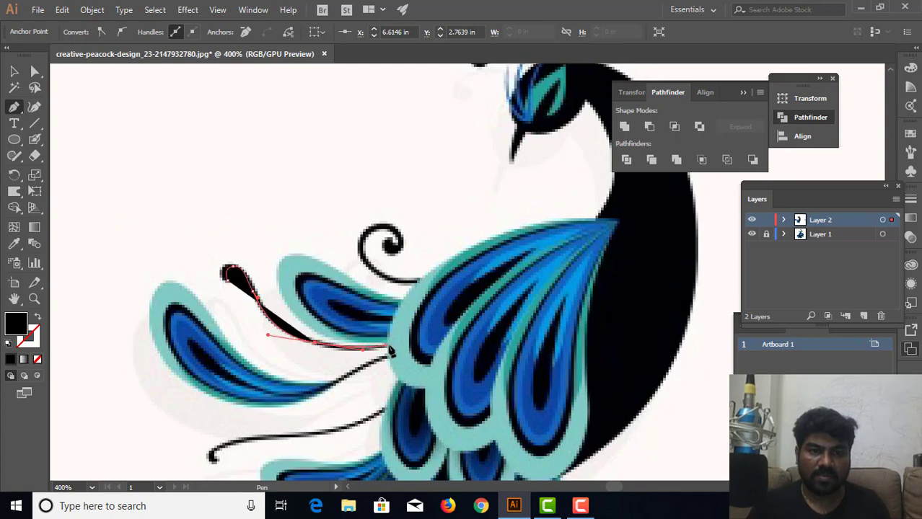
pyautogui.click(391, 347)
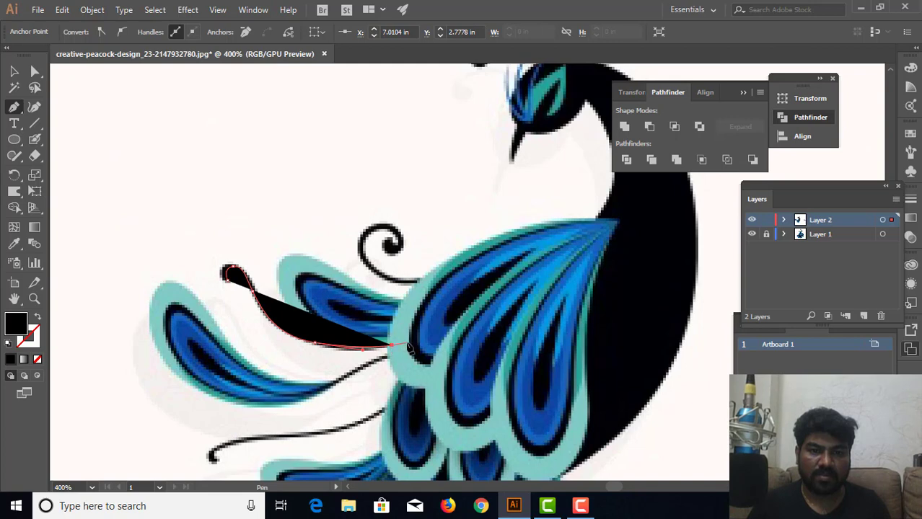
pyautogui.click(411, 345)
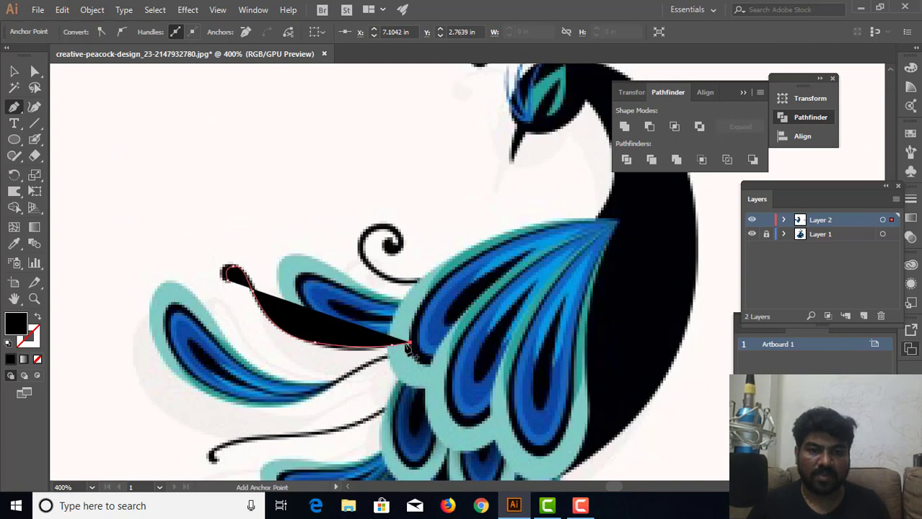
# Step: Make the traced stem an unfilled black line
pyautogui.click(14, 70)
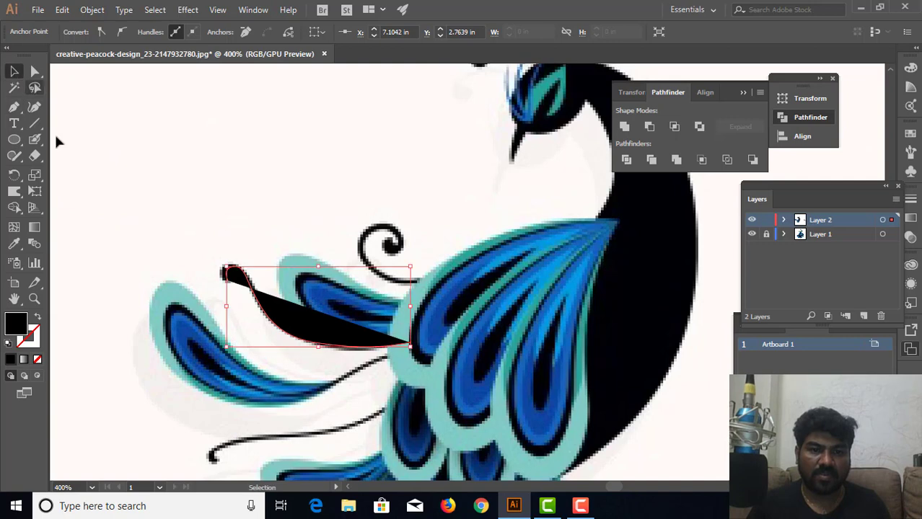
pyautogui.click(37, 320)
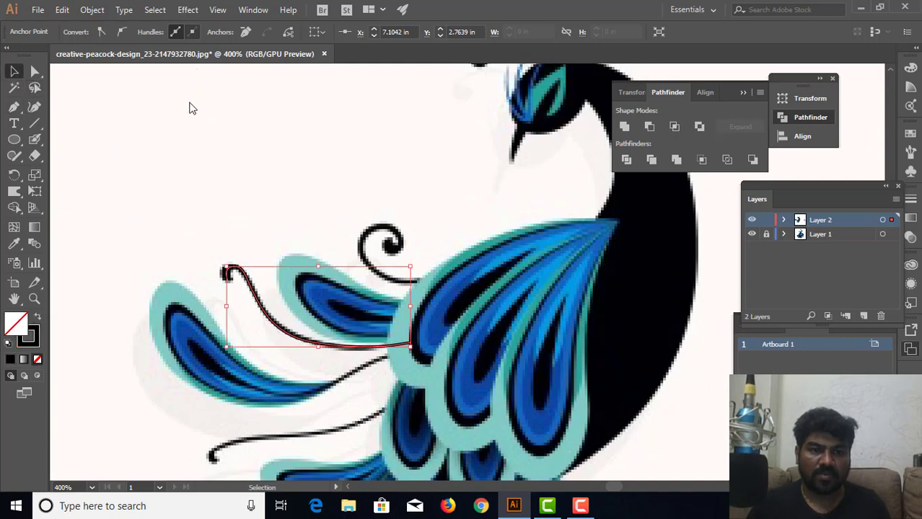
pyautogui.click(245, 265)
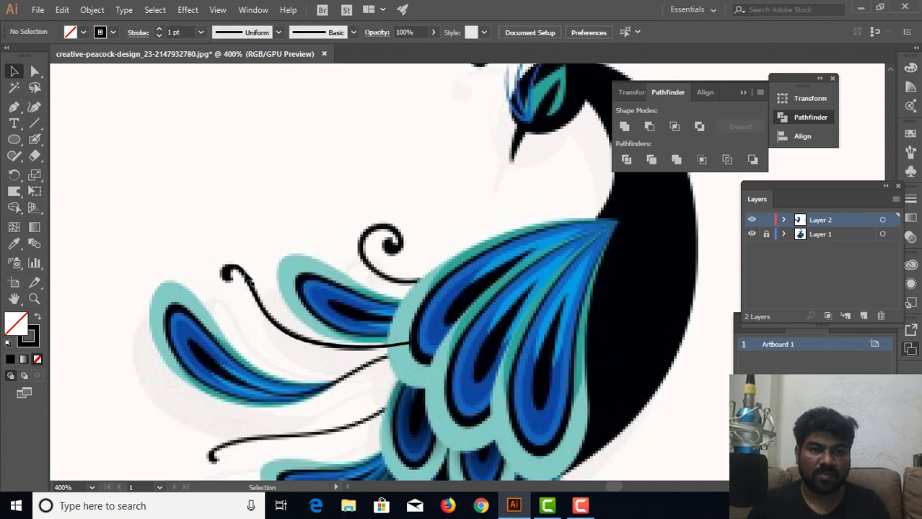
# Step: Set the curled stem's stroke weight to 2 pt
pyautogui.click(242, 277)
pyautogui.click(167, 32)
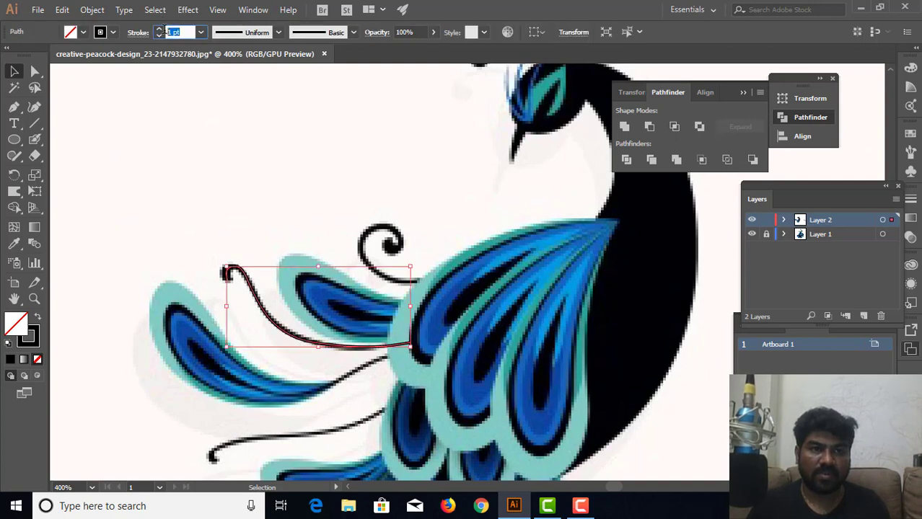
pyautogui.write('2')
pyautogui.click(206, 110)
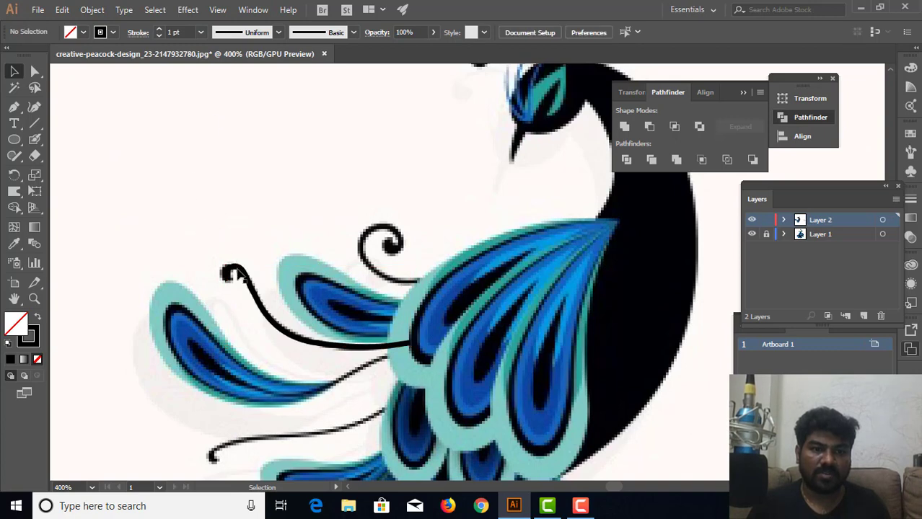
# Step: Convert the stem's stroke into a solid filled outline with Outline Stroke
pyautogui.click(244, 280)
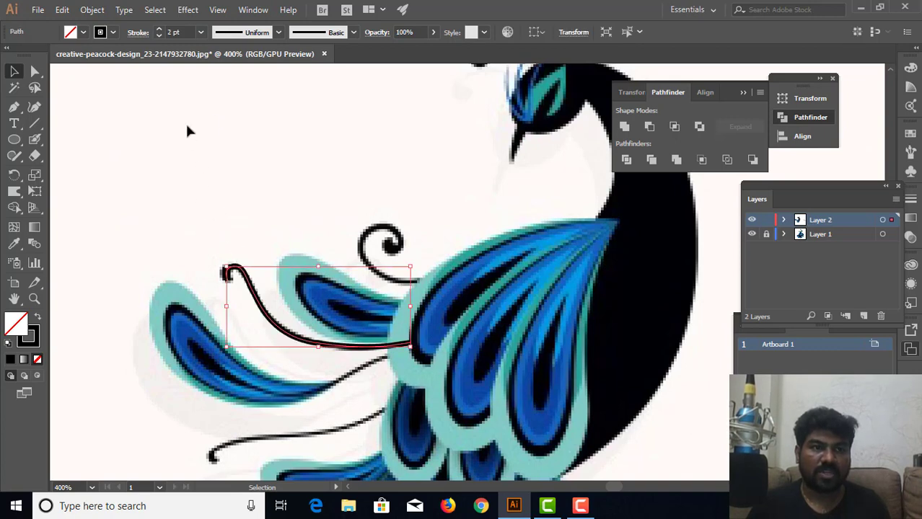
pyautogui.click(91, 9)
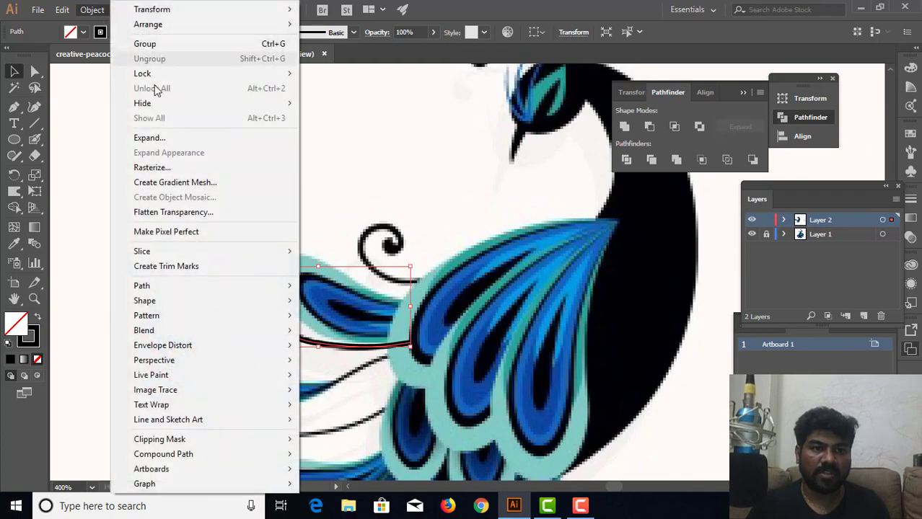
pyautogui.moveTo(142, 285)
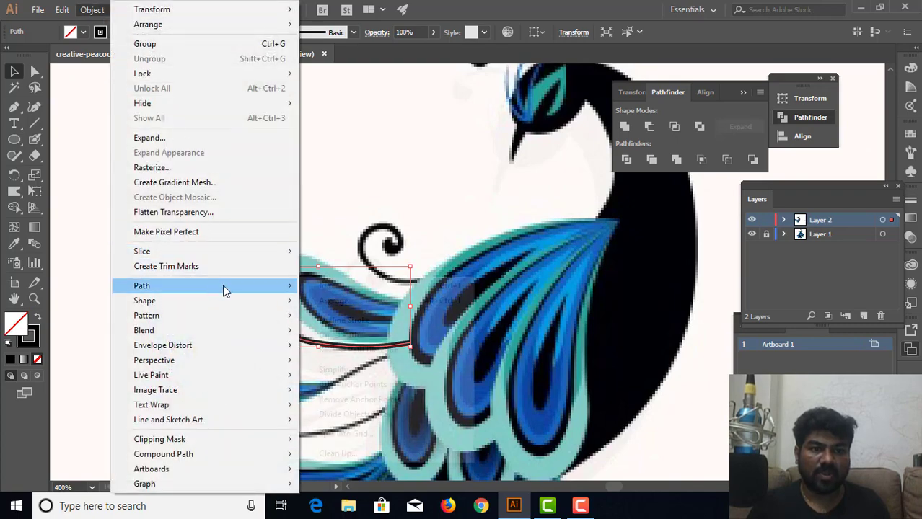
pyautogui.click(360, 323)
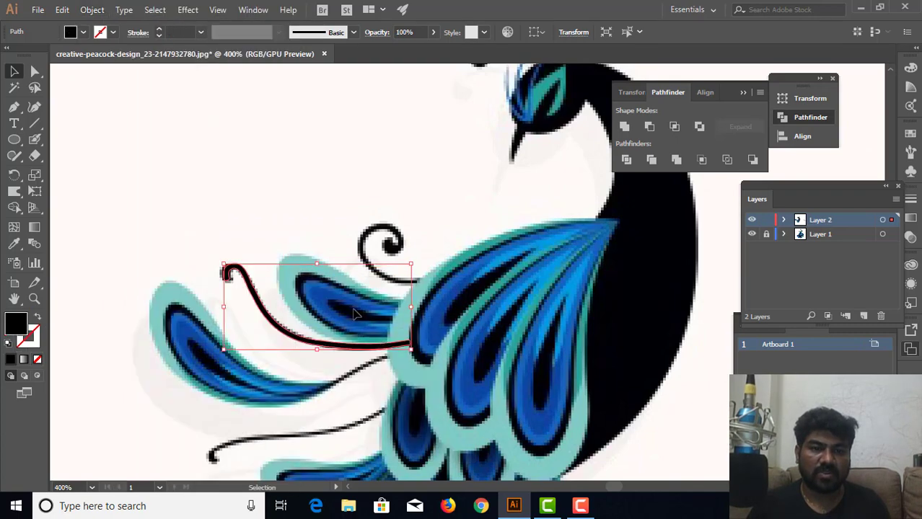
pyautogui.click(253, 216)
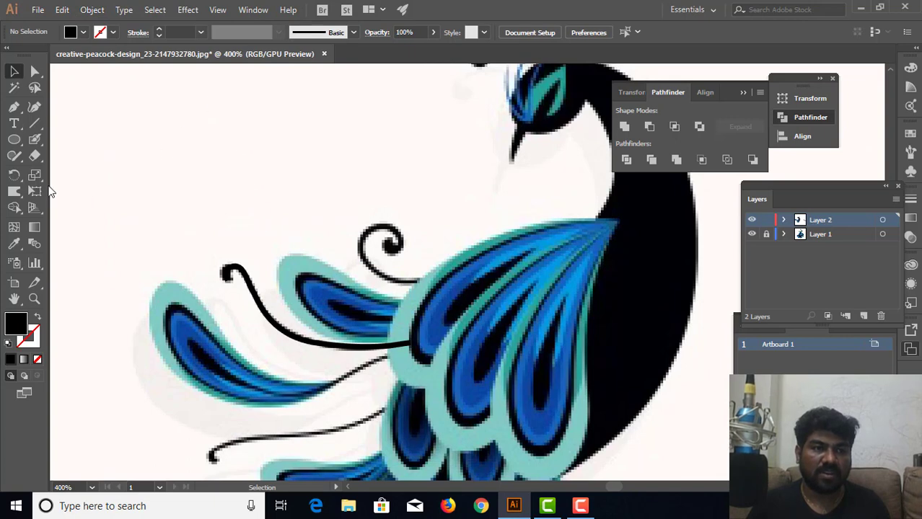
pyautogui.click(13, 139)
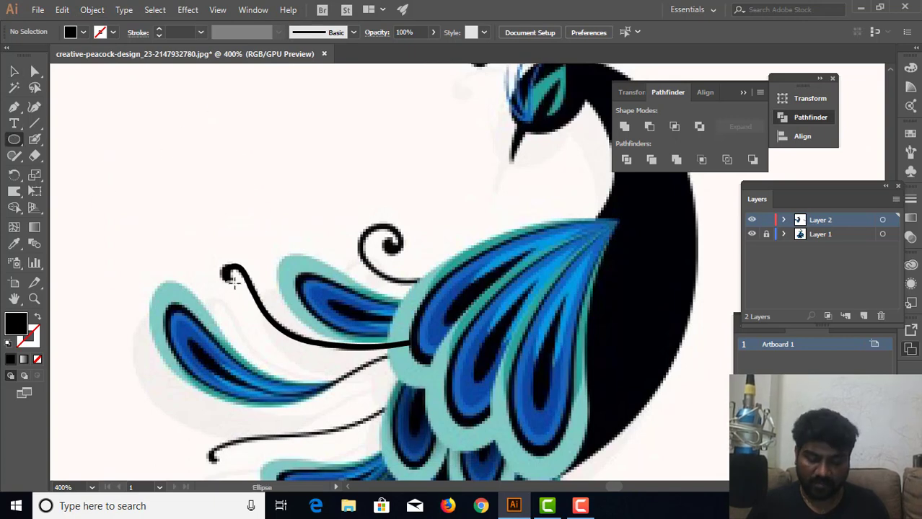
# Step: Draw a small oval on the curl tip at 800% zoom and merge it with the stem in Pathfinder
pyautogui.hotkey('ctrl', '+')
pyautogui.hotkey('ctrl', '+')
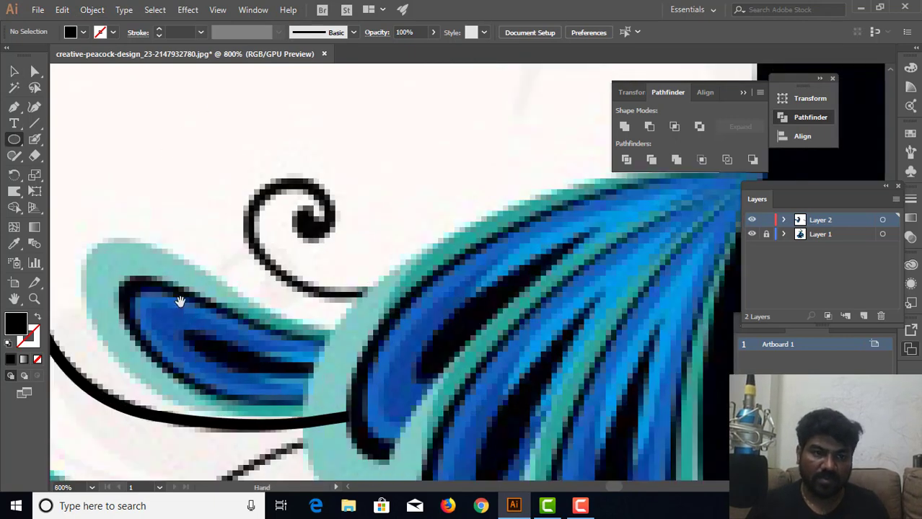
pyautogui.hotkey('ctrl', '+')
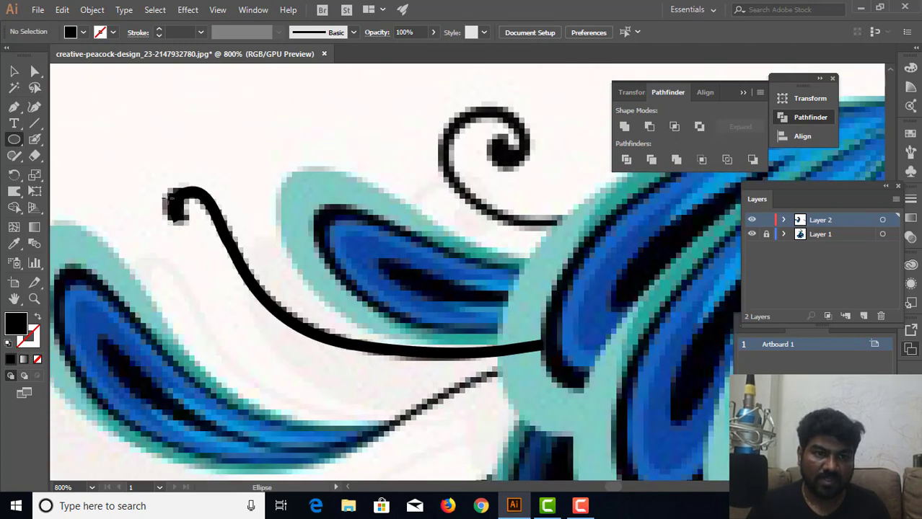
pyautogui.moveTo(168, 196); pyautogui.dragTo(189, 227)
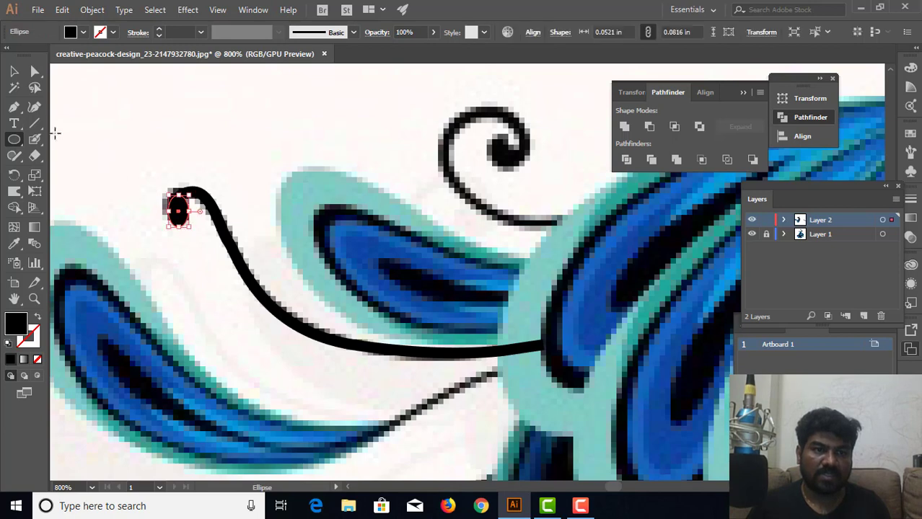
pyautogui.click(13, 72)
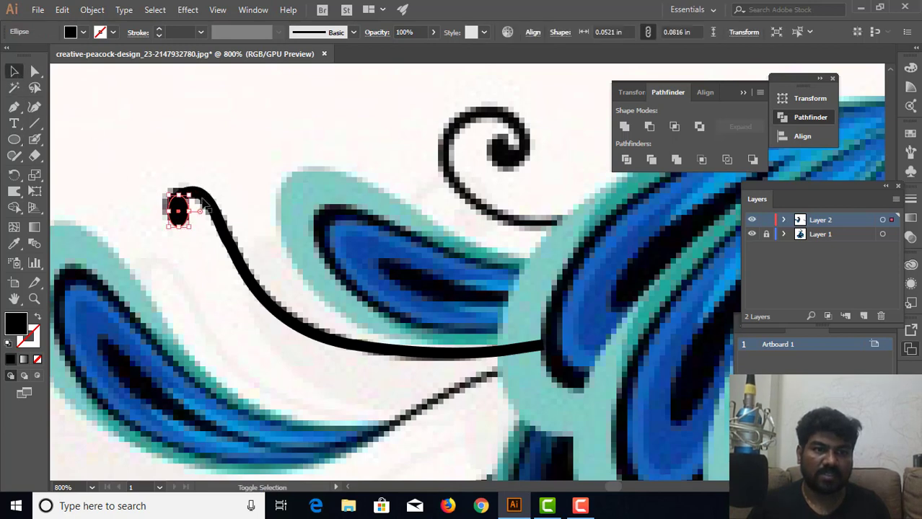
pyautogui.keyDown('shift'); pyautogui.click(186, 190); pyautogui.keyUp('shift')
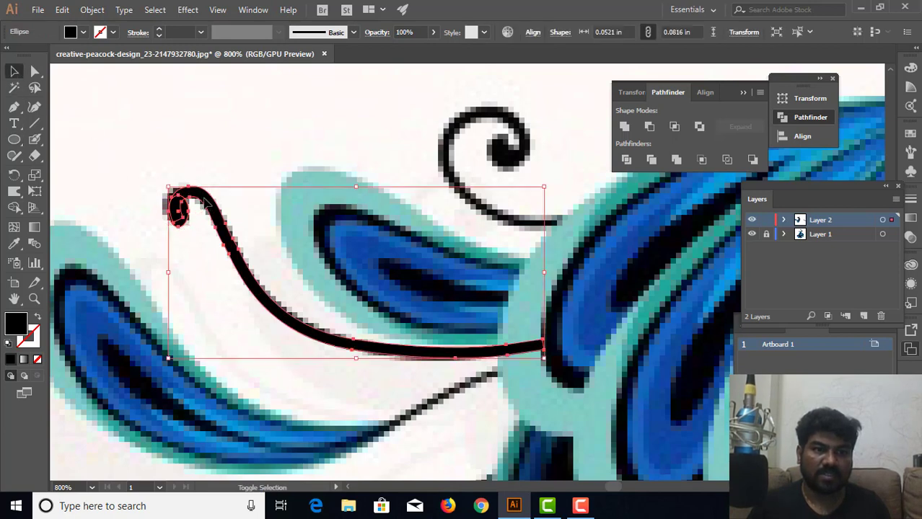
pyautogui.click(680, 160)
pyautogui.click(263, 148)
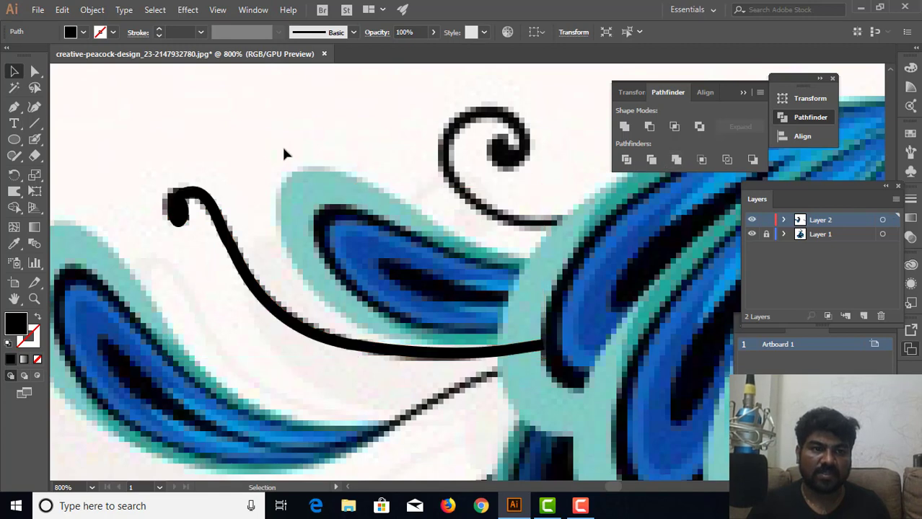
pyautogui.moveTo(450, 186); pyautogui.dragTo(362, 248)
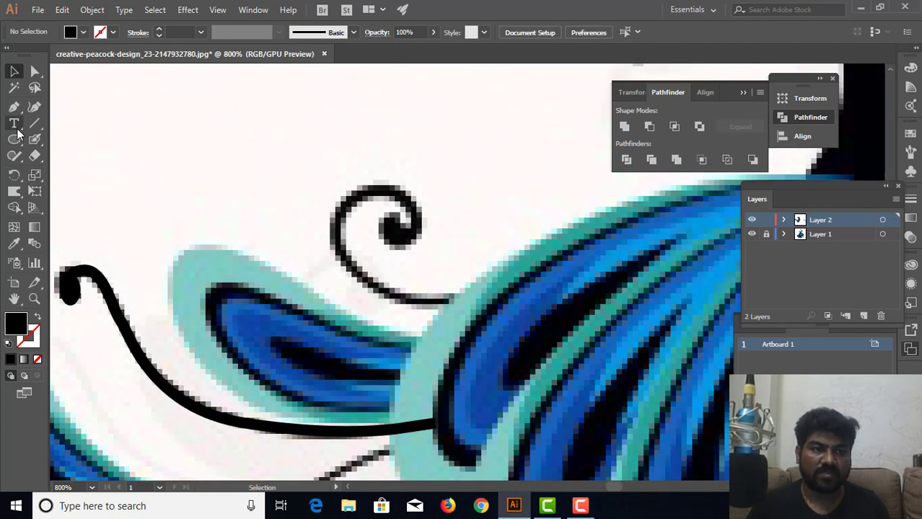
# Step: With the Pen tool, start the spiral path at the feather and curve it up to the curl's top
pyautogui.click(13, 106)
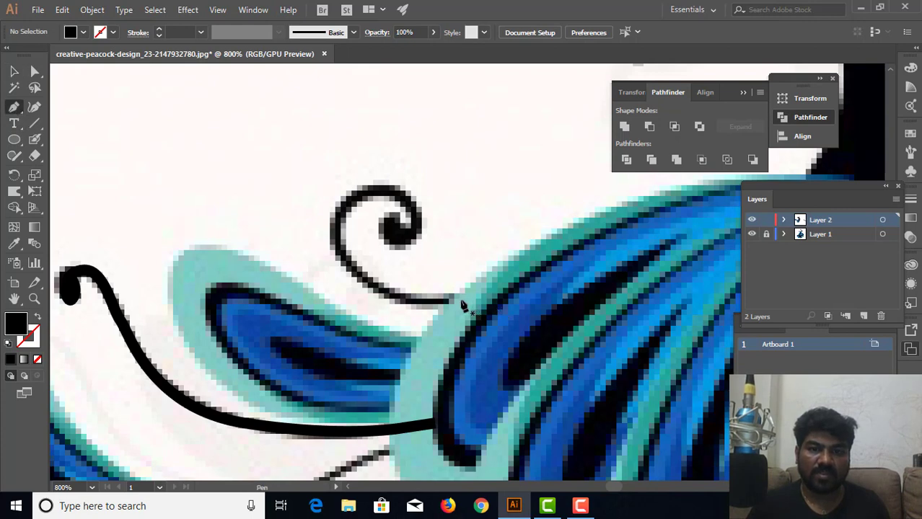
pyautogui.moveTo(401, 289); pyautogui.dragTo(439, 295)
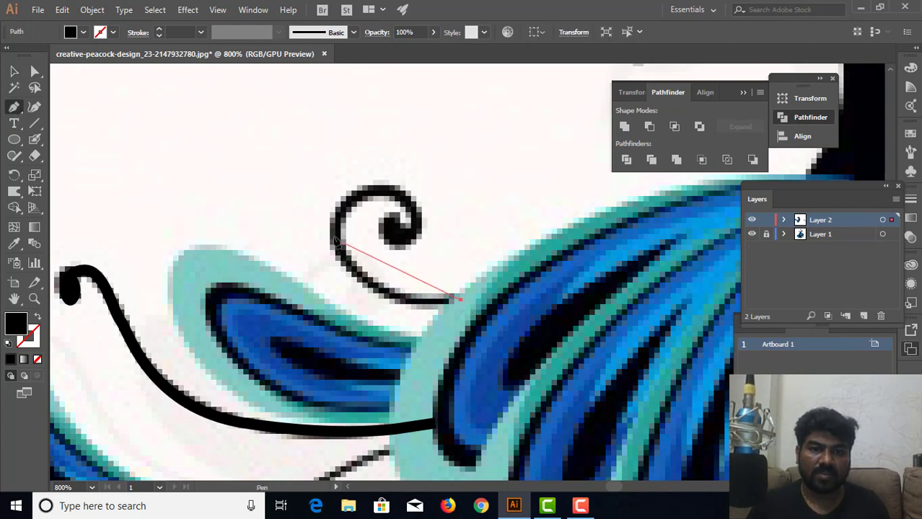
pyautogui.moveTo(334, 236); pyautogui.dragTo(310, 151)
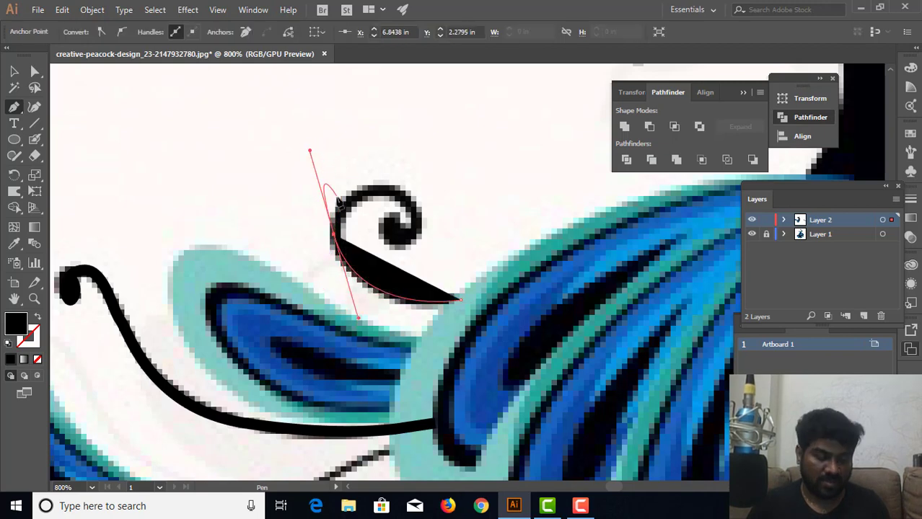
pyautogui.click(334, 236)
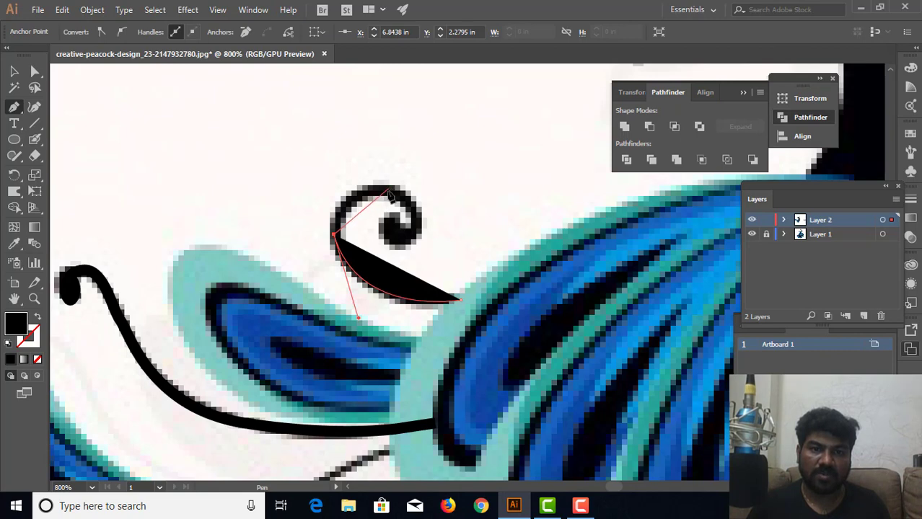
pyautogui.moveTo(387, 193); pyautogui.dragTo(453, 190)
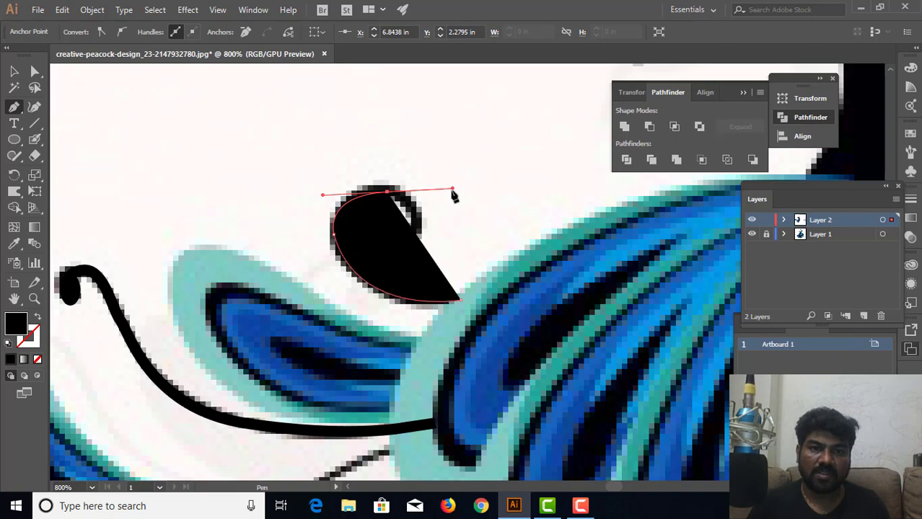
pyautogui.click(388, 192)
# Step: Curve the path around the curl into the spiral's centre and give it a black stroke, no fill
pyautogui.moveTo(416, 228); pyautogui.dragTo(413, 264)
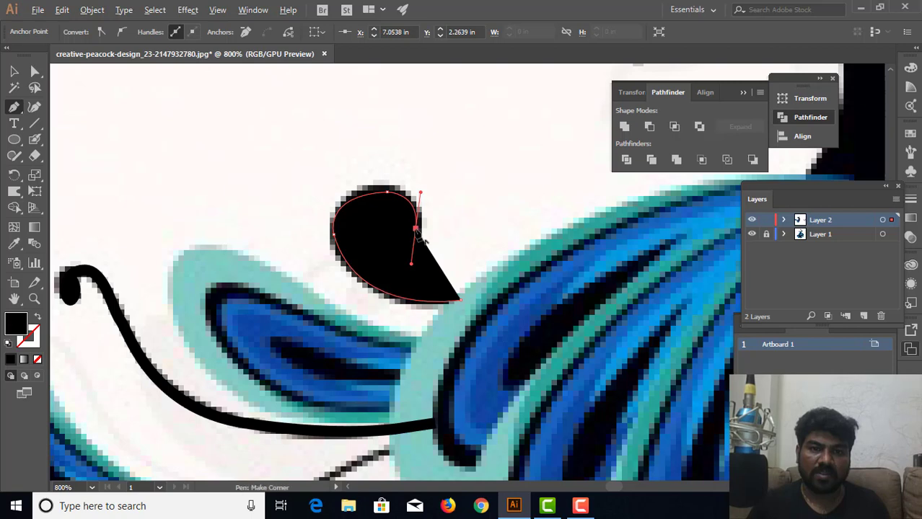
pyautogui.click(415, 228)
pyautogui.moveTo(389, 240); pyautogui.dragTo(372, 233)
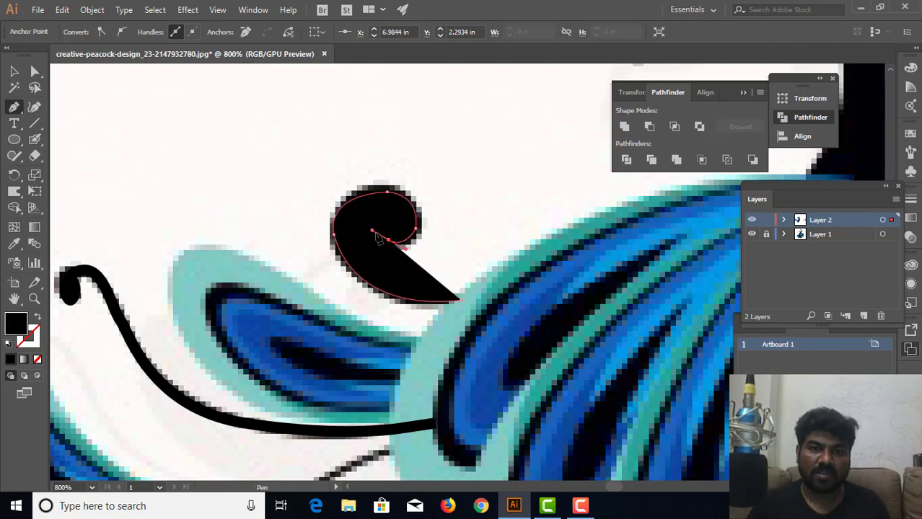
pyautogui.click(388, 240)
pyautogui.moveTo(385, 222); pyautogui.dragTo(394, 215)
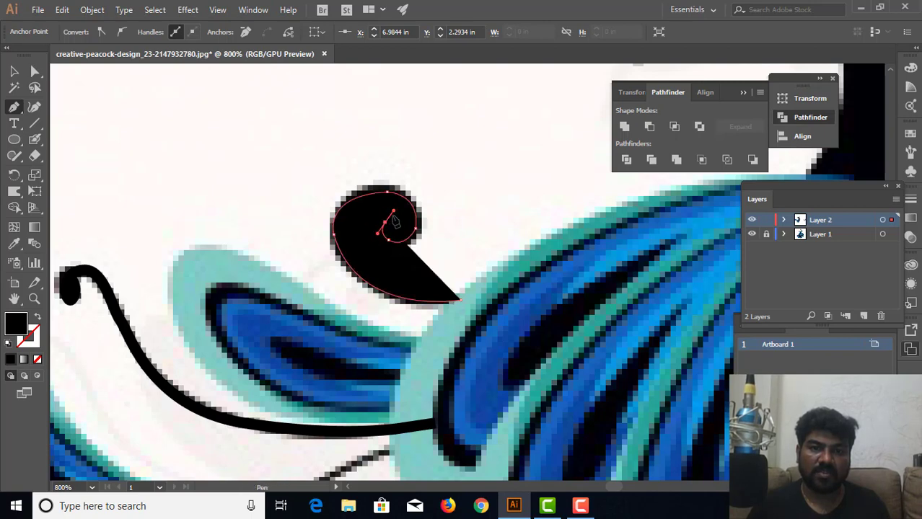
pyautogui.click(385, 222)
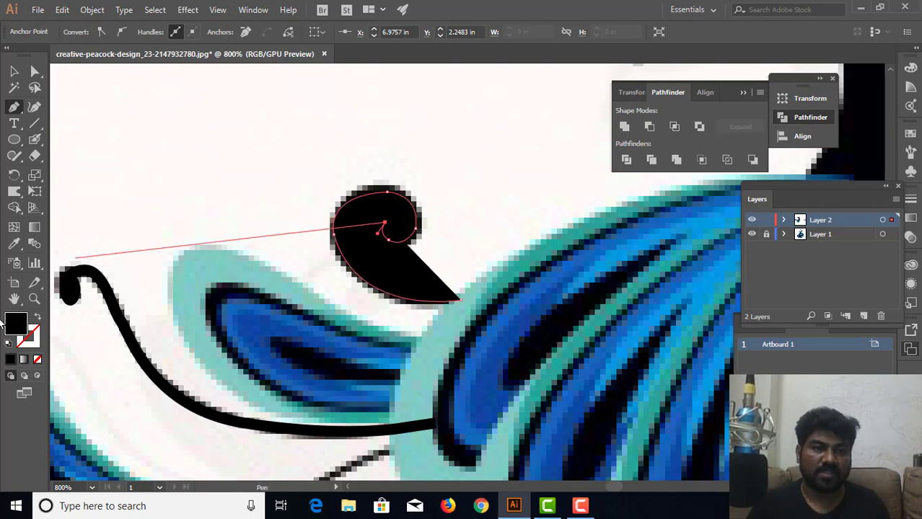
pyautogui.click(37, 320)
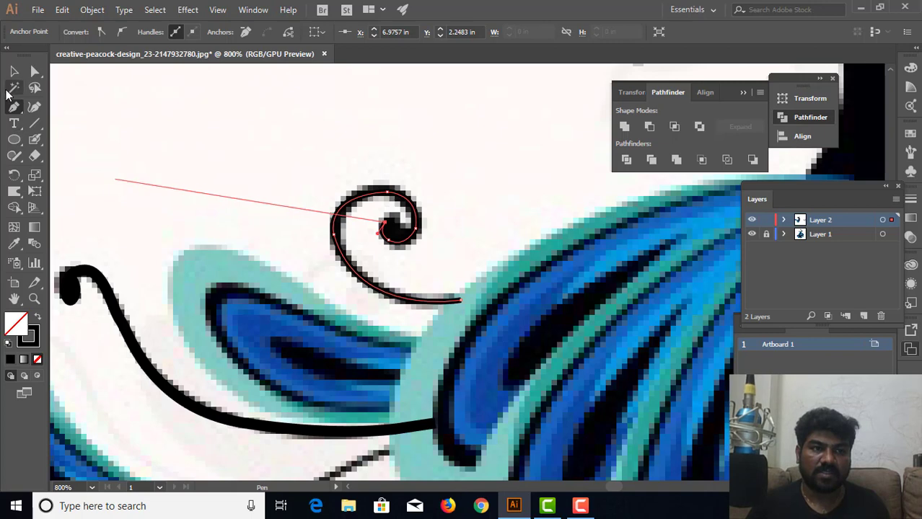
pyautogui.click(13, 73)
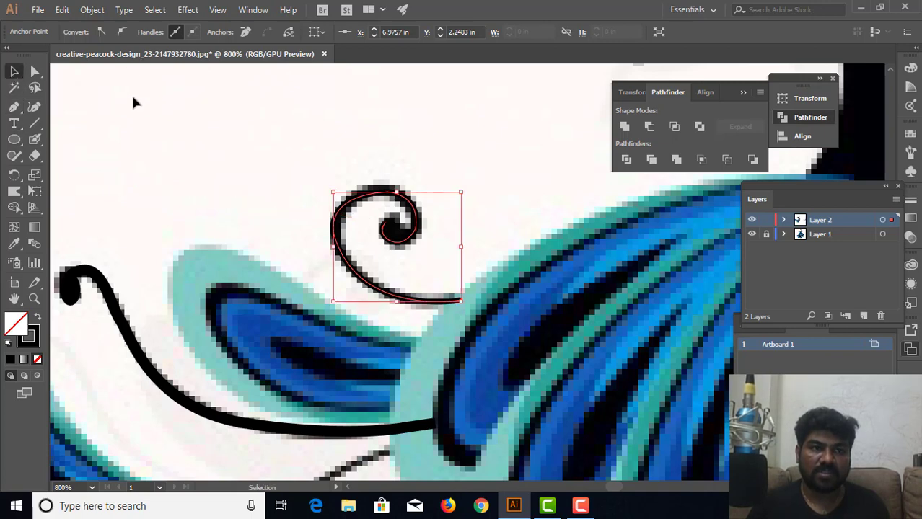
# Step: Set the spiral path's stroke weight to 2 pt
pyautogui.click(217, 157)
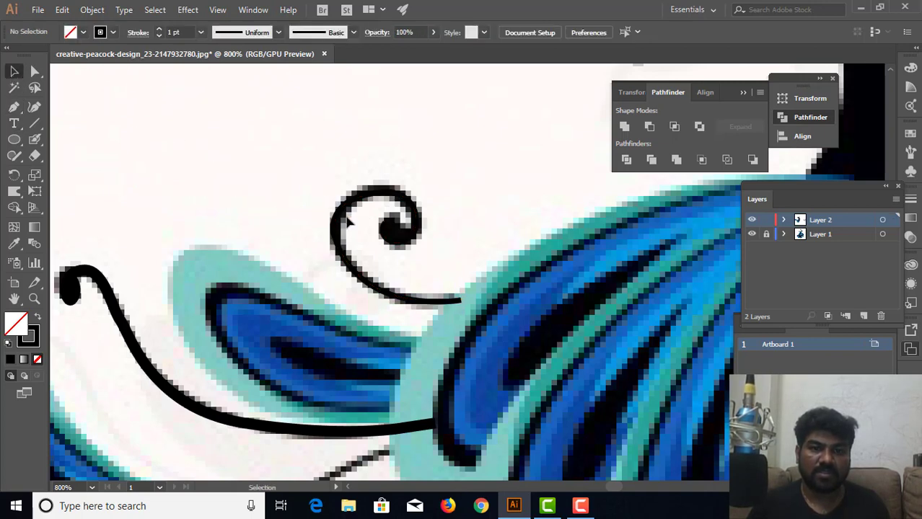
pyautogui.click(343, 209)
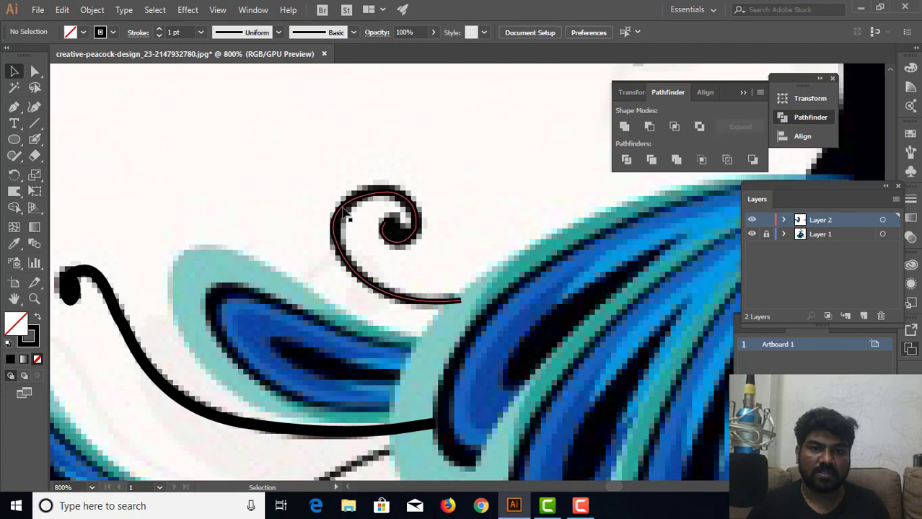
pyautogui.click(180, 32)
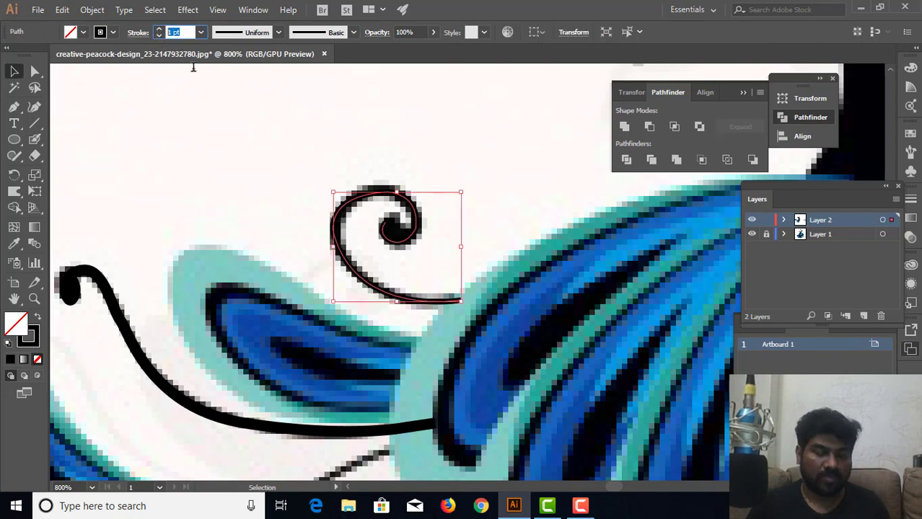
pyautogui.write('2')
pyautogui.click(318, 218)
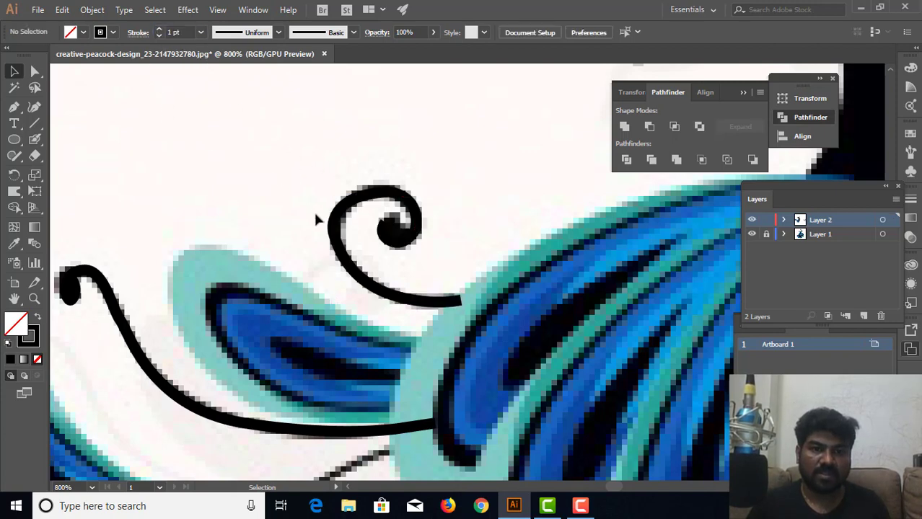
pyautogui.click(334, 220)
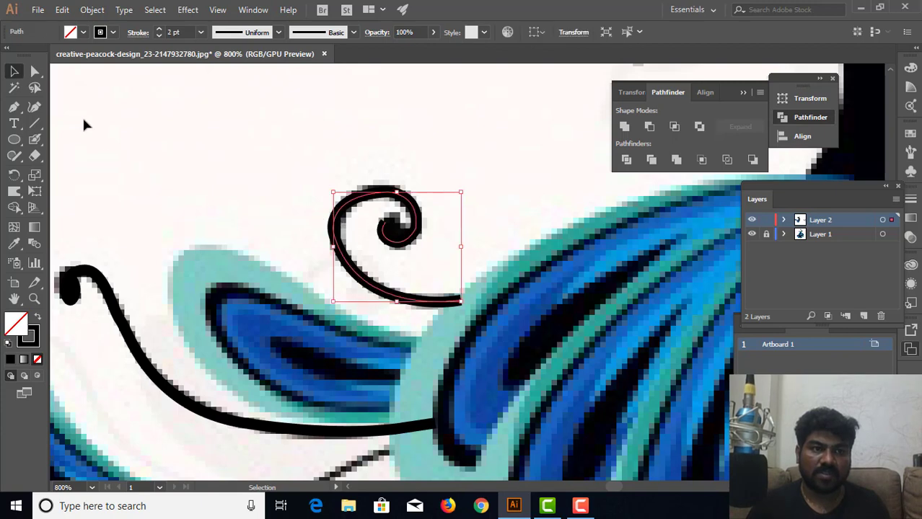
# Step: Refine the spiral's curl by moving its left anchor and reshaping the top curve
pyautogui.click(35, 70)
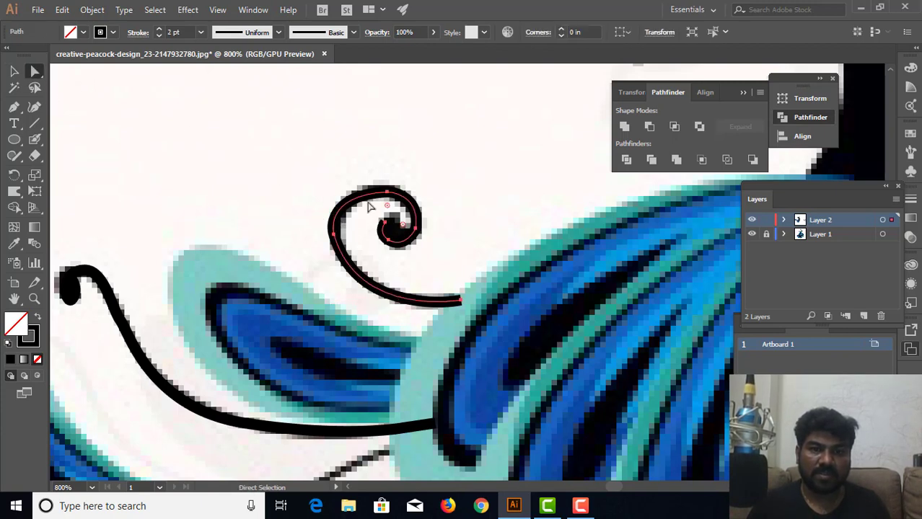
pyautogui.click(333, 236)
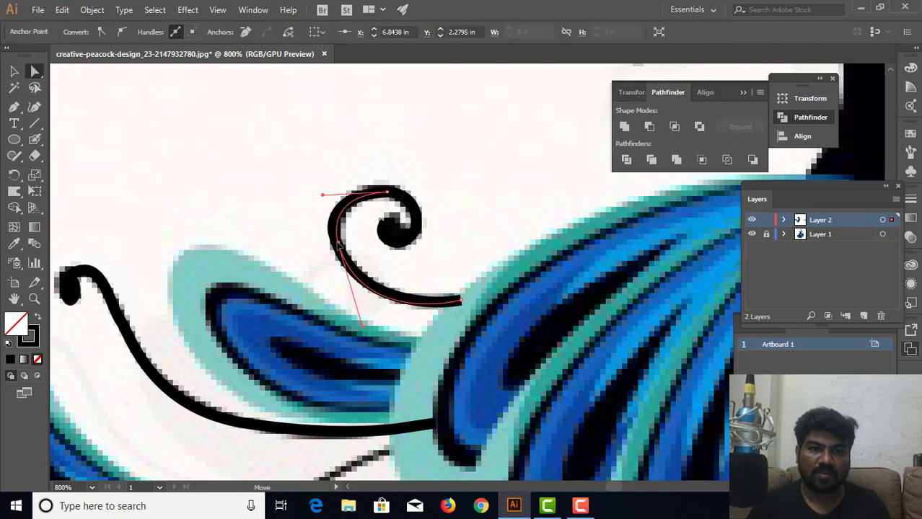
pyautogui.moveTo(338, 245); pyautogui.dragTo(342, 253)
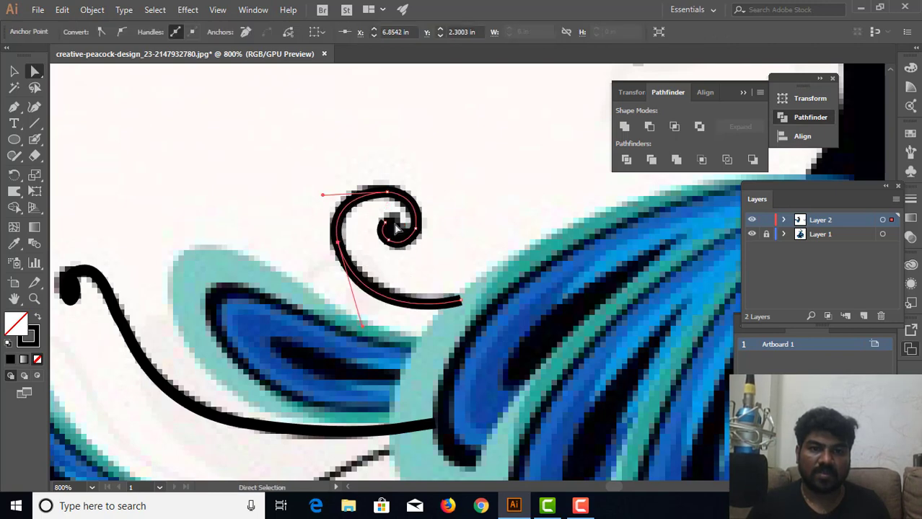
pyautogui.moveTo(324, 200); pyautogui.dragTo(328, 199)
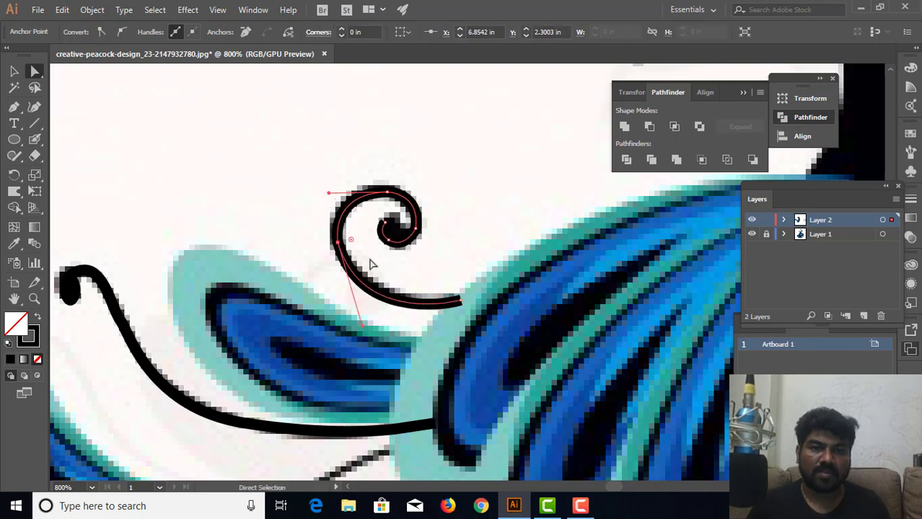
# Step: Convert the spiral's stroke into a filled outline with Object > Path > Outline Stroke
pyautogui.click(13, 73)
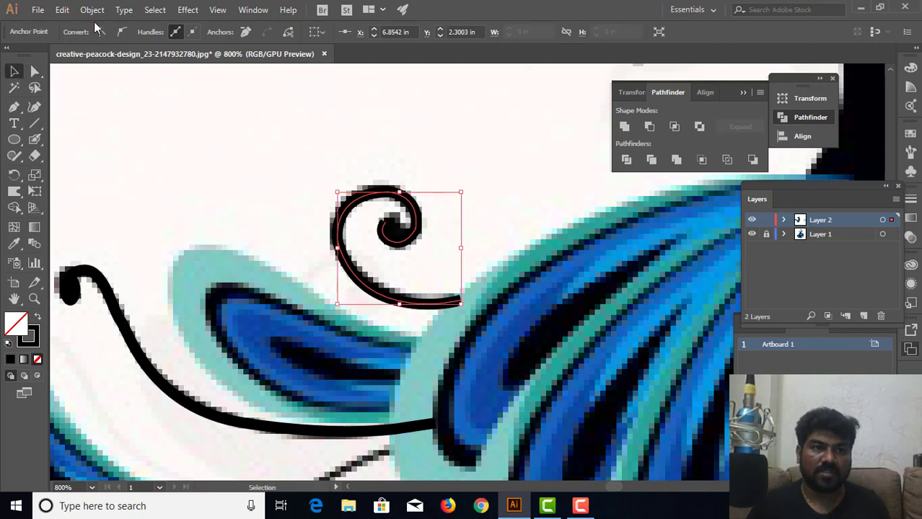
pyautogui.click(94, 11)
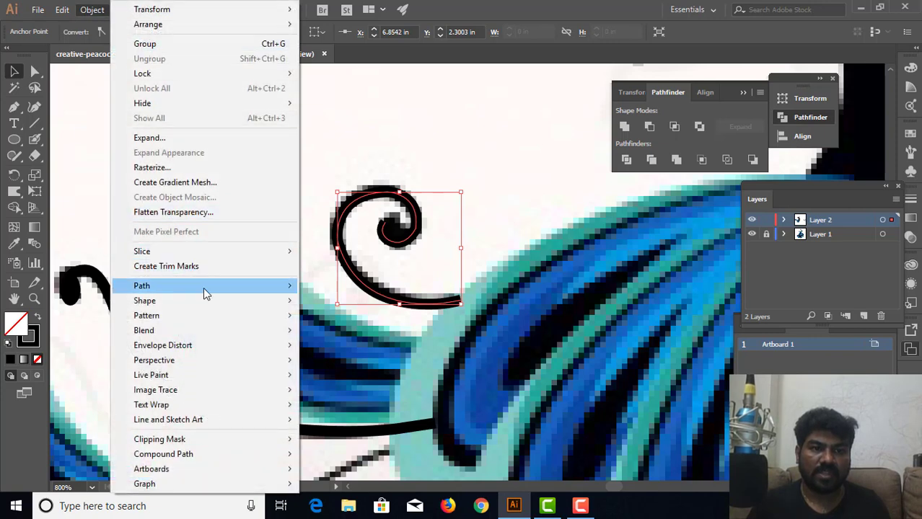
pyautogui.moveTo(142, 286)
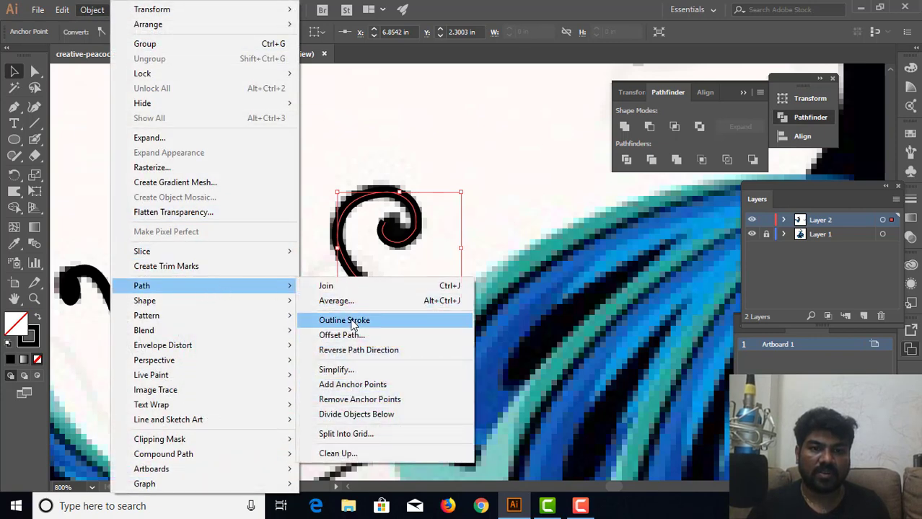
pyautogui.click(354, 321)
pyautogui.click(464, 153)
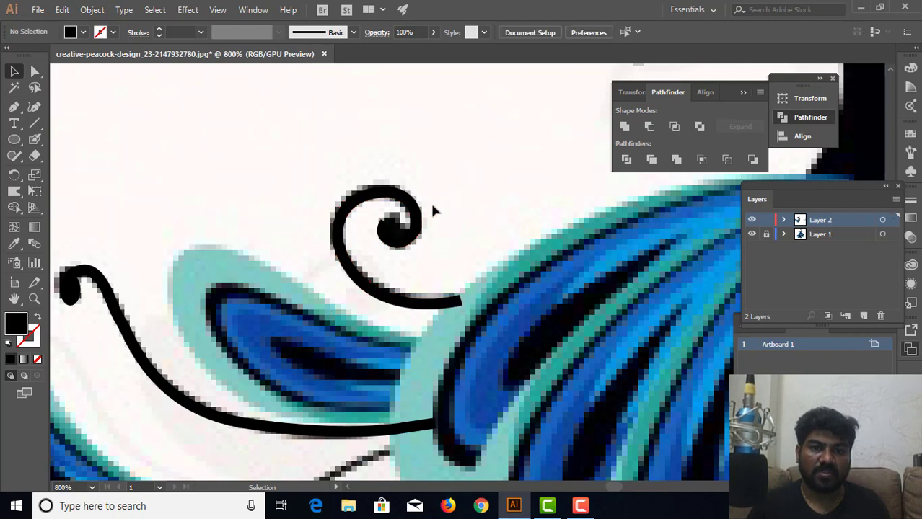
pyautogui.click(416, 242)
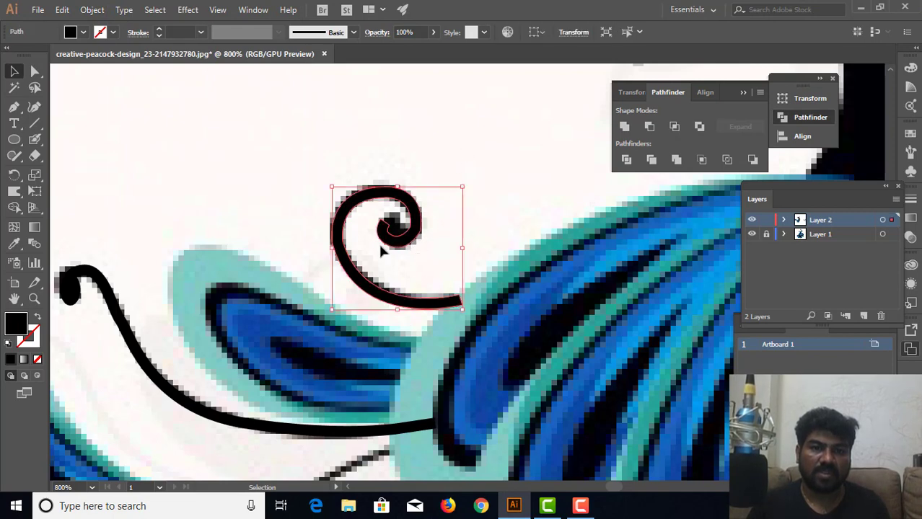
pyautogui.click(282, 233)
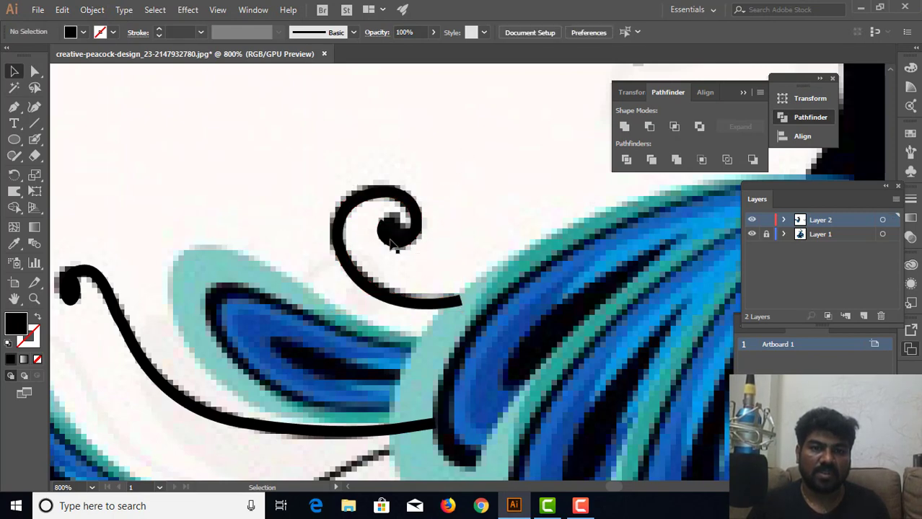
pyautogui.click(342, 245)
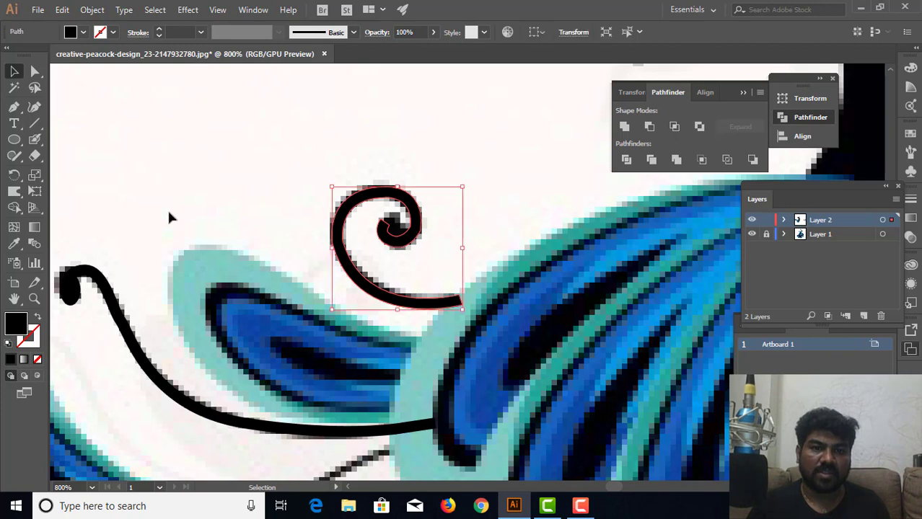
# Step: Draw a small ellipse in the spiral's inner curl and unite it with the spiral in Pathfinder
pyautogui.click(16, 142)
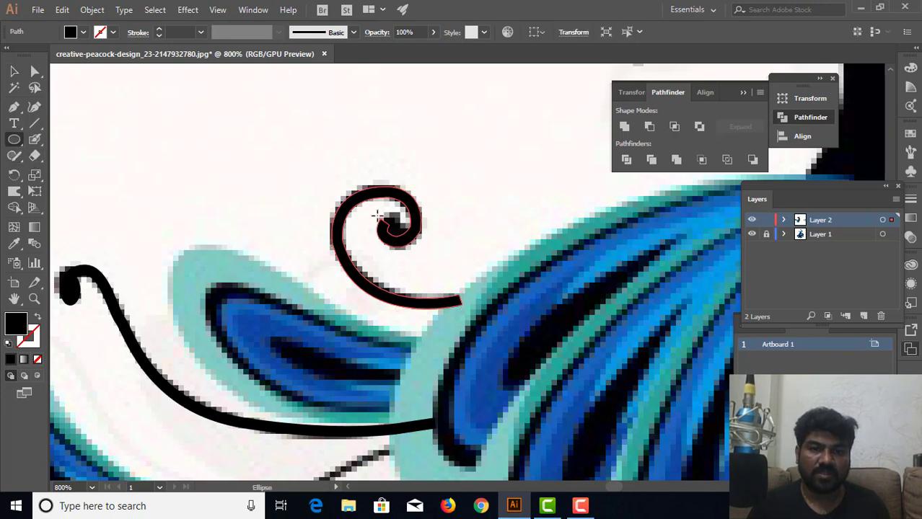
pyautogui.moveTo(379, 214); pyautogui.dragTo(404, 249)
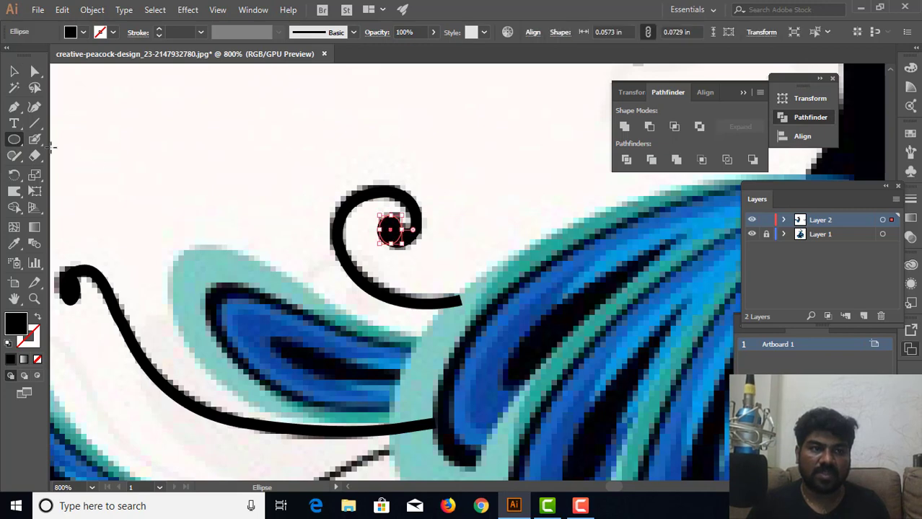
pyautogui.click(13, 71)
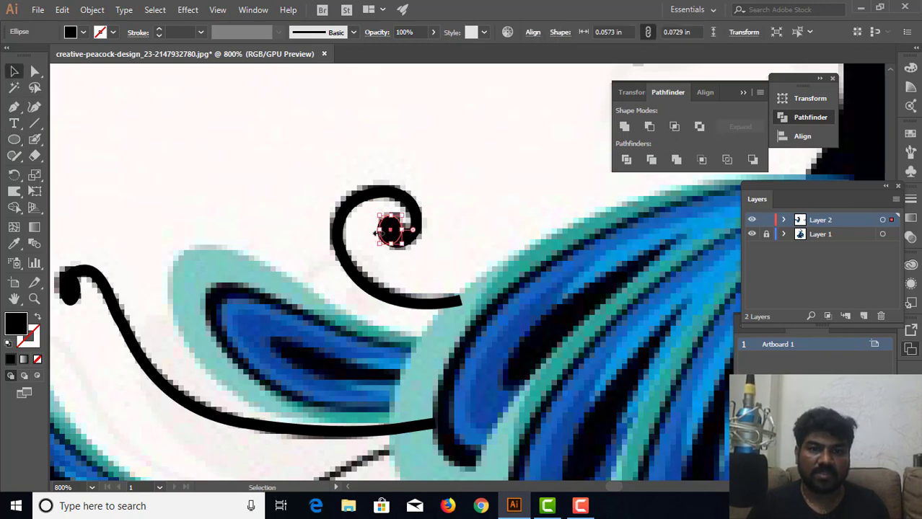
pyautogui.moveTo(376, 231); pyautogui.dragTo(373, 231)
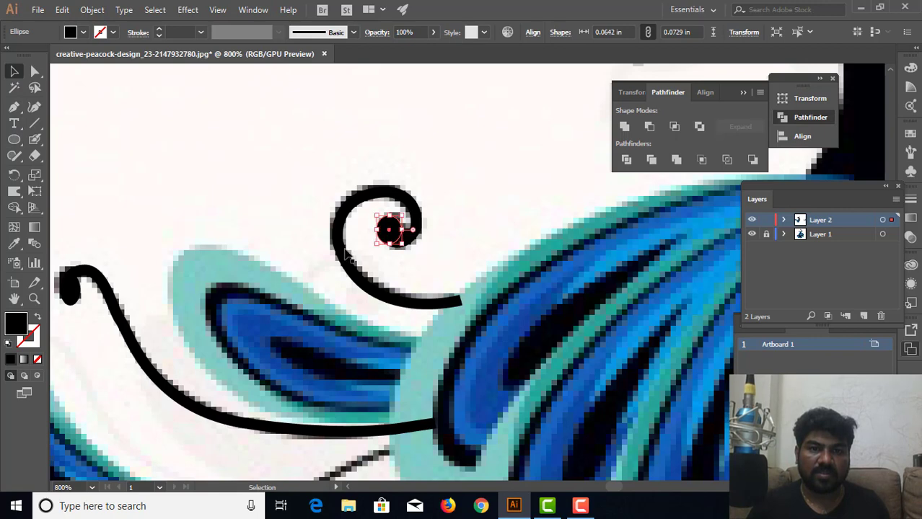
pyautogui.keyDown('shift'); pyautogui.click(379, 244); pyautogui.keyUp('shift')
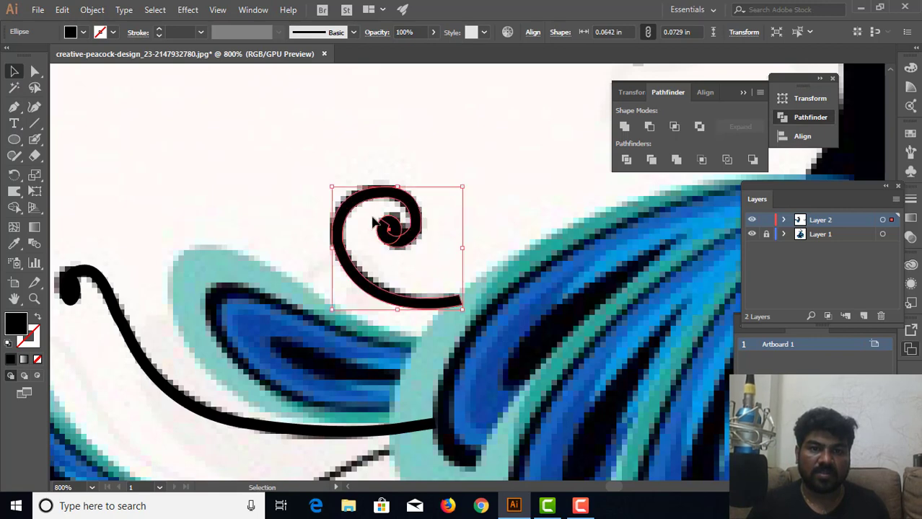
pyautogui.click(676, 160)
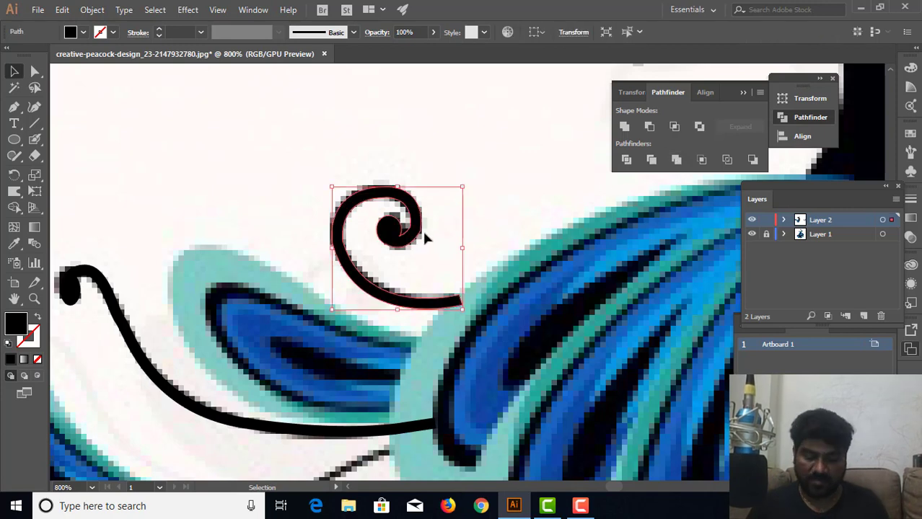
# Step: Move the spiral and curved stem together onto the left peacock
pyautogui.press('a')
pyautogui.hotkey('ctrl', '-')
pyautogui.hotkey('ctrl', '-')
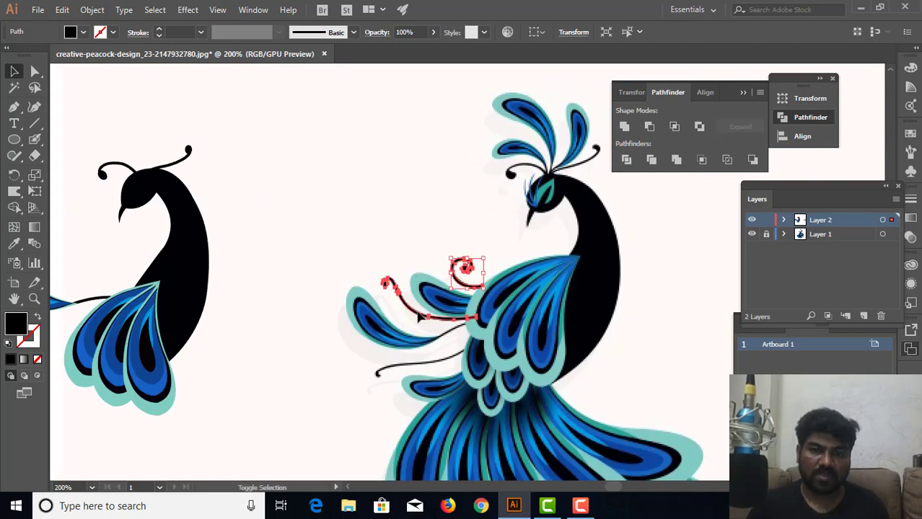
pyautogui.keyDown('shift'); pyautogui.click(418, 318); pyautogui.keyUp('shift')
pyautogui.moveTo(461, 287); pyautogui.dragTo(152, 257)
pyautogui.moveTo(180, 302)
pyautogui.mouseDown()
pyautogui.moveTo(436, 285)
pyautogui.moveTo(390, 281)
pyautogui.mouseUp()
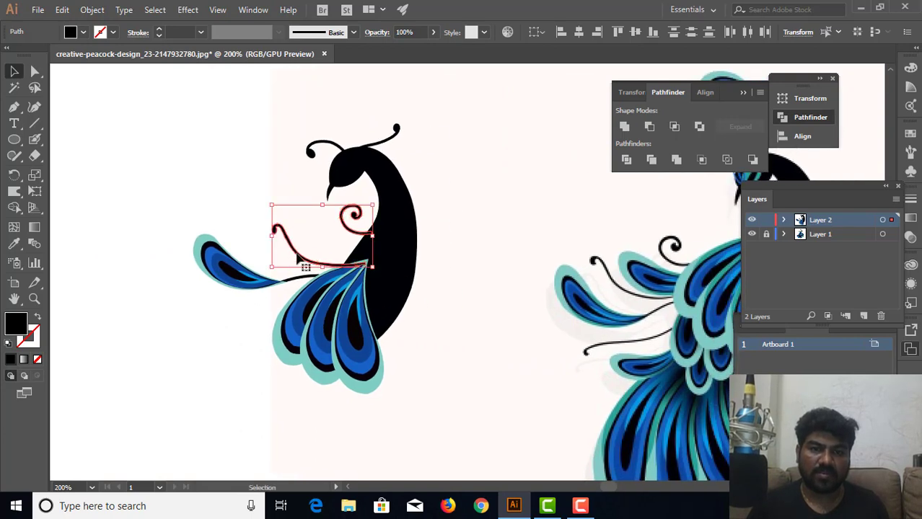
pyautogui.moveTo(293, 259); pyautogui.dragTo(256, 264)
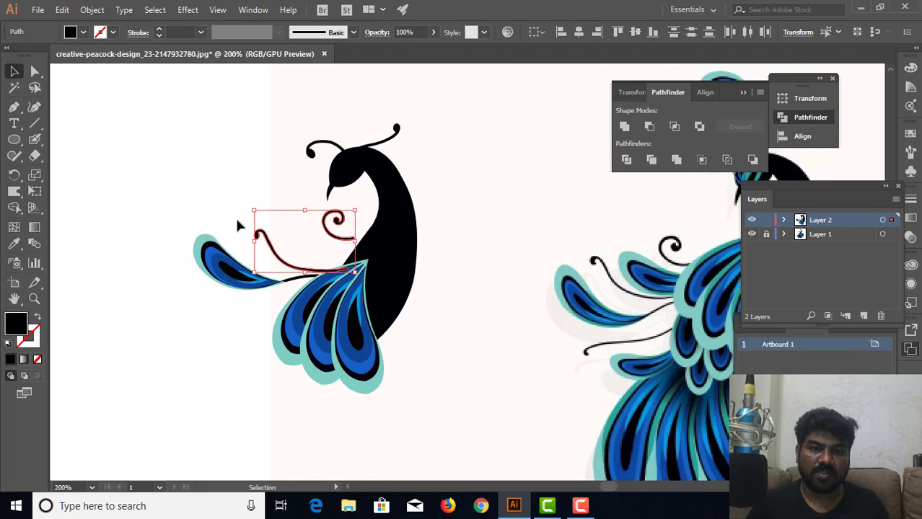
# Step: Send the long curved stem to the back, behind the feathers
pyautogui.click(285, 264)
pyautogui.click(287, 270)
pyautogui.rightClick(287, 268)
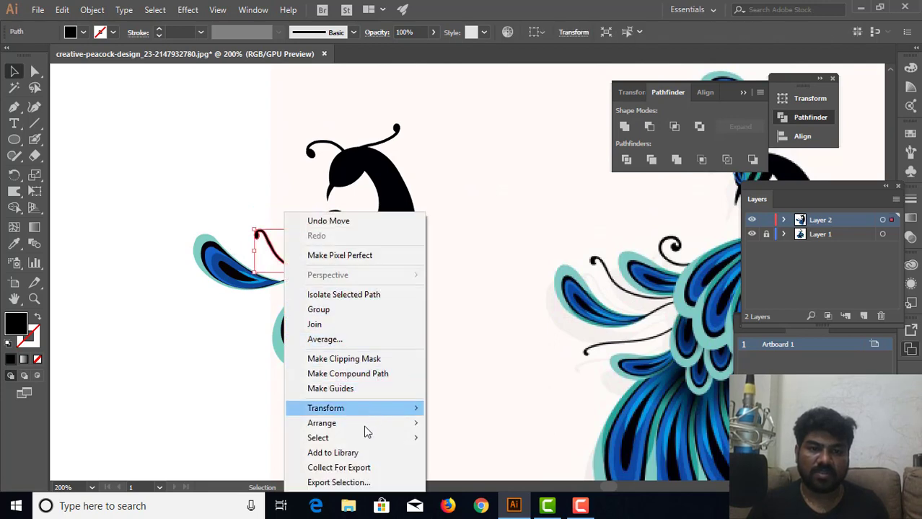
pyautogui.moveTo(321, 423)
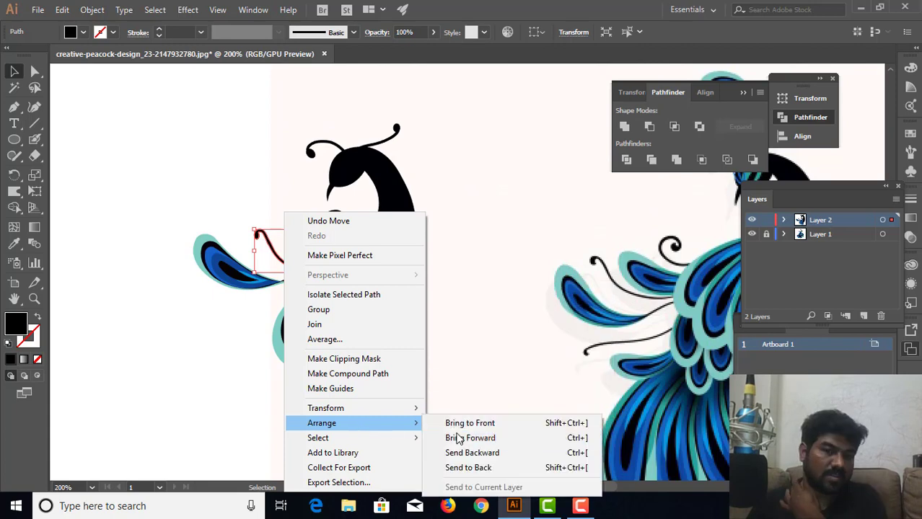
pyautogui.click(477, 453)
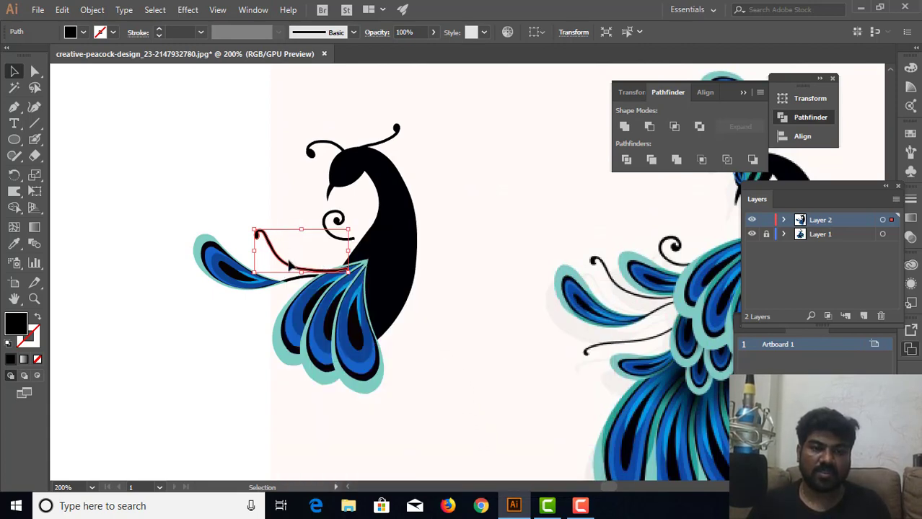
pyautogui.rightClick(286, 268)
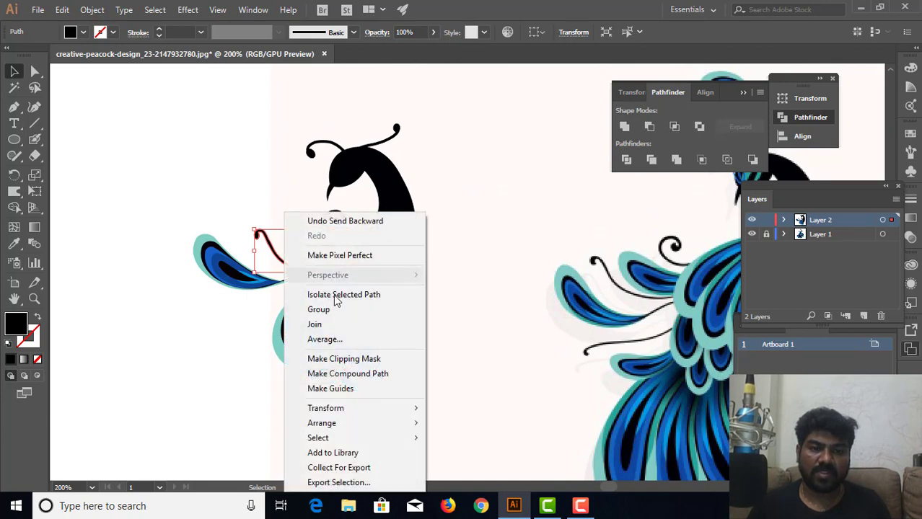
pyautogui.moveTo(356, 424)
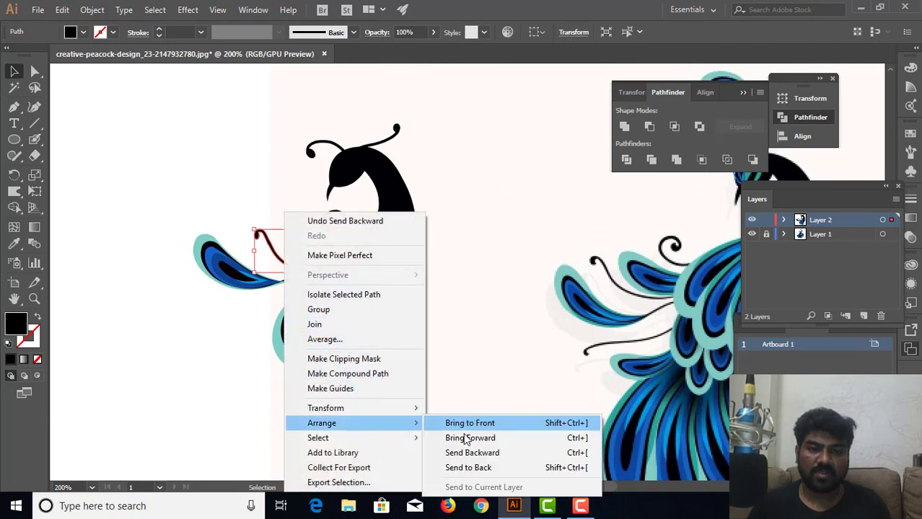
pyautogui.click(470, 468)
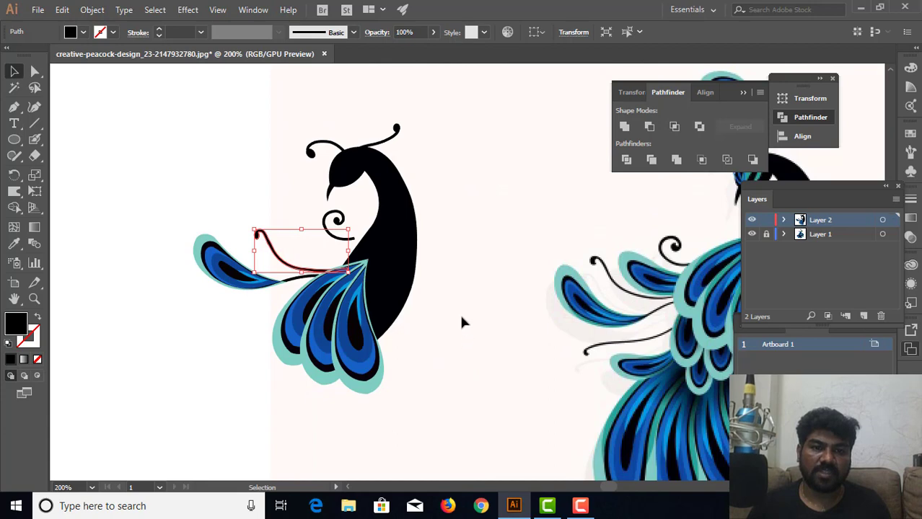
pyautogui.click(461, 322)
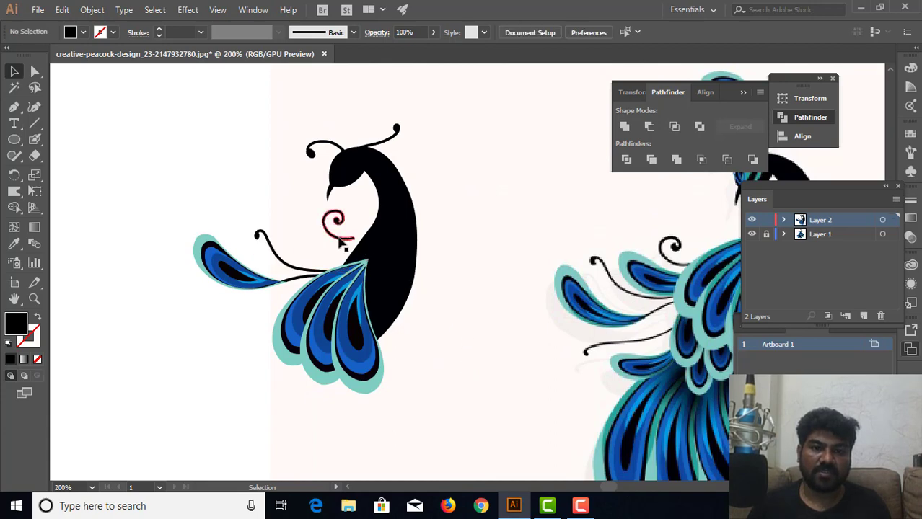
# Step: Move the spiral down and rotate it so it rests against the neck
pyautogui.click(338, 244)
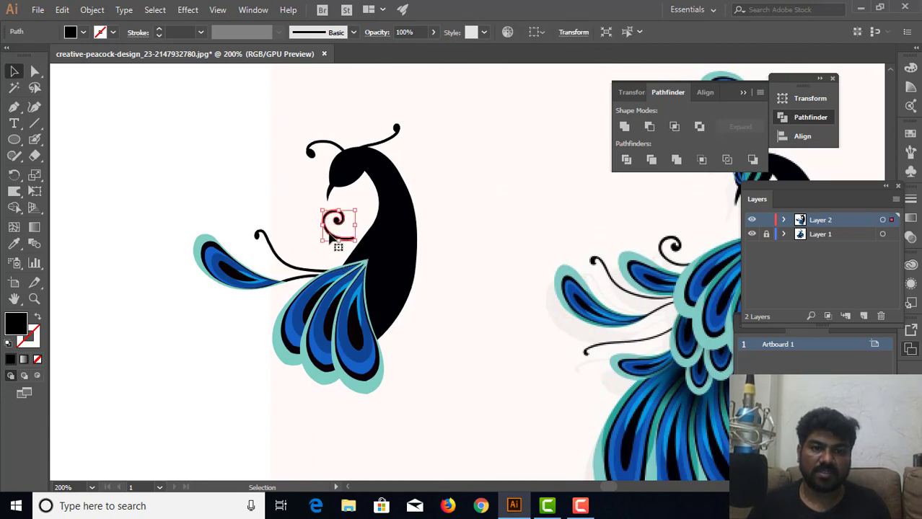
pyautogui.moveTo(339, 241); pyautogui.dragTo(346, 248)
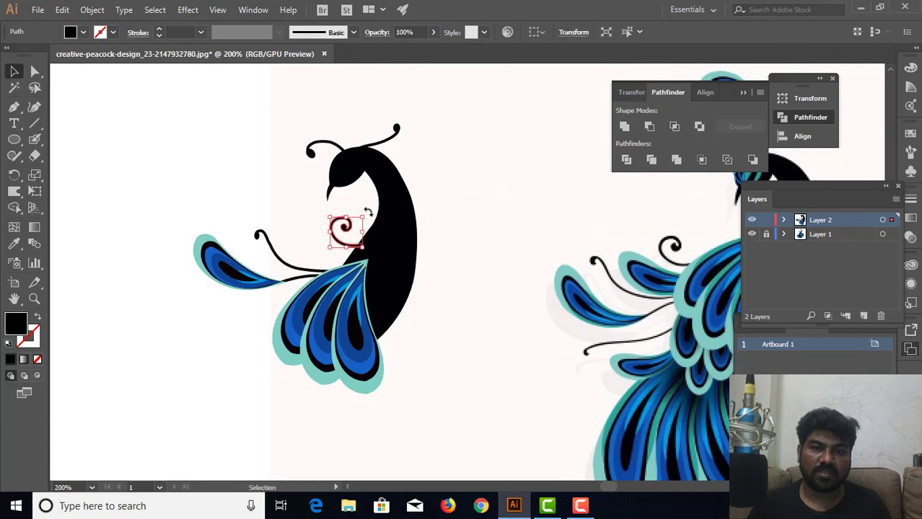
pyautogui.moveTo(370, 215); pyautogui.dragTo(373, 222)
pyautogui.moveTo(368, 216); pyautogui.dragTo(353, 243)
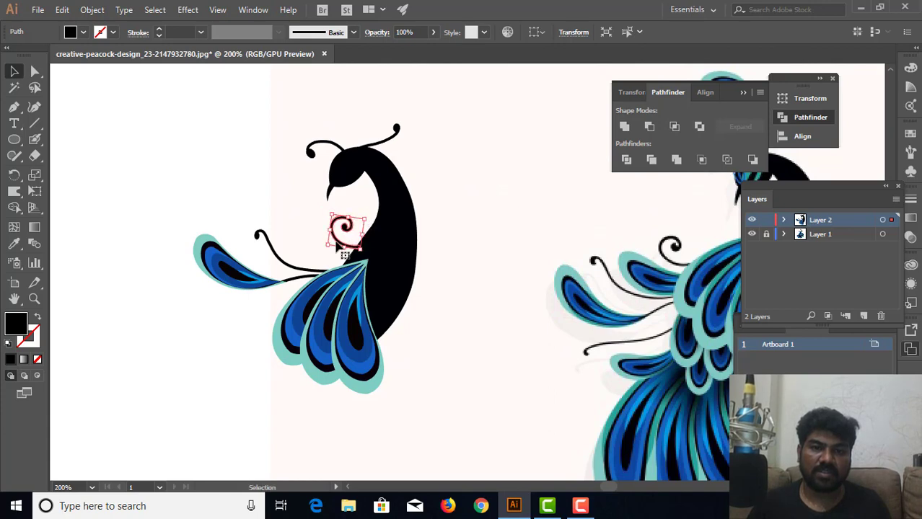
pyautogui.click(515, 235)
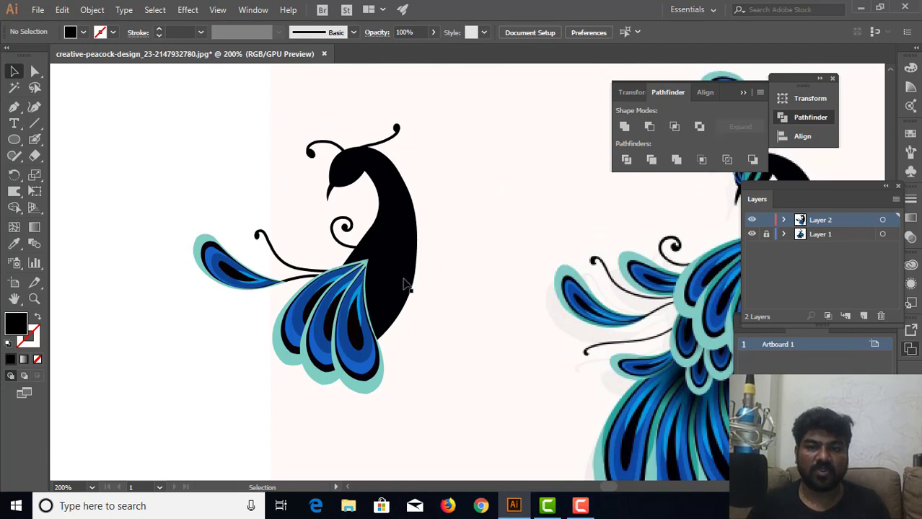
# Step: Isolate the left tail feather group, undo a misplaced duplicate, and step back out
pyautogui.click(221, 282)
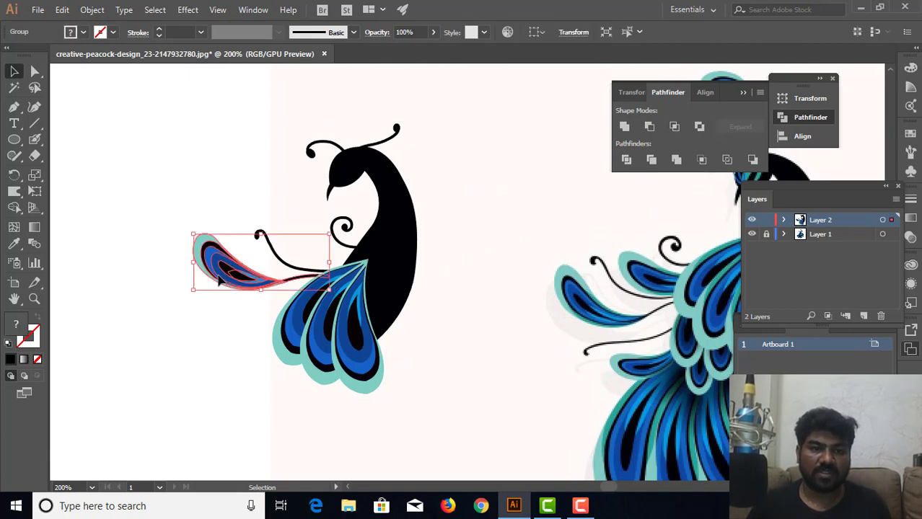
pyautogui.doubleClick(221, 282)
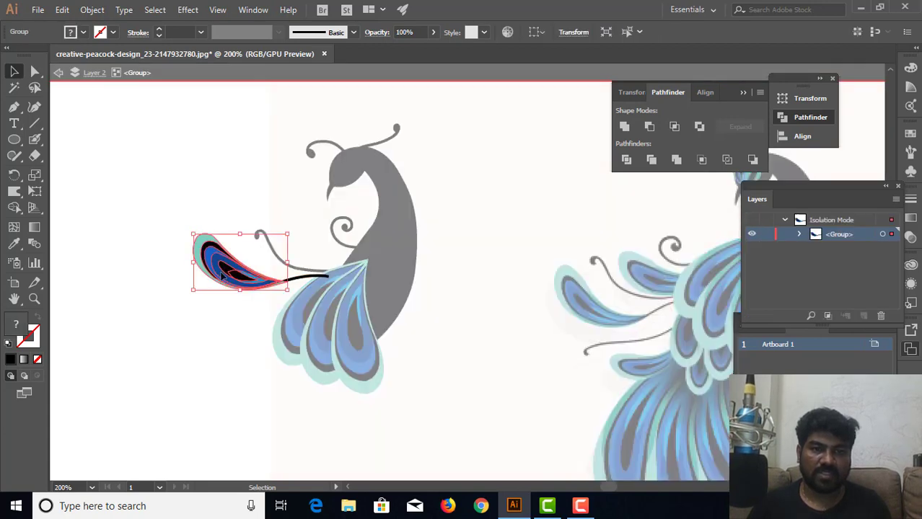
pyautogui.moveTo(220, 281)
pyautogui.mouseDown()
pyautogui.moveTo(278, 247)
pyautogui.moveTo(325, 264)
pyautogui.mouseUp()
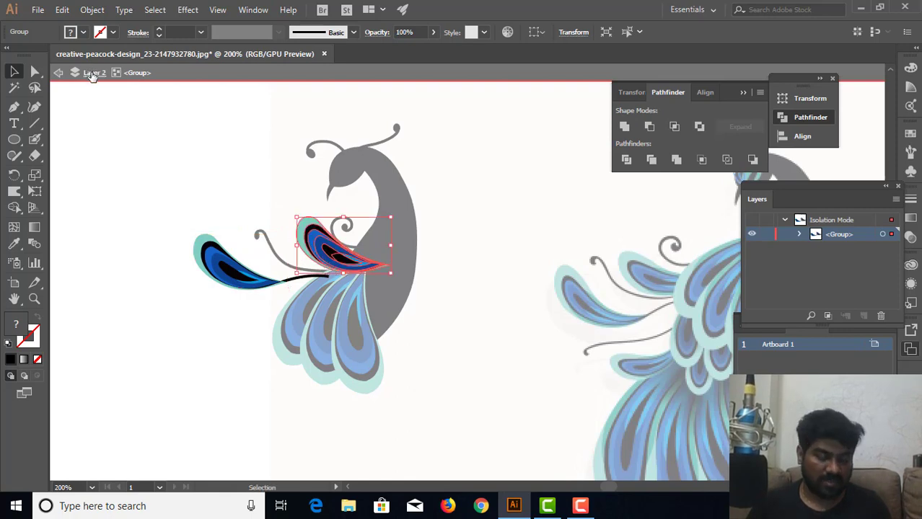
pyautogui.hotkey('ctrl', 'shift', 'a')
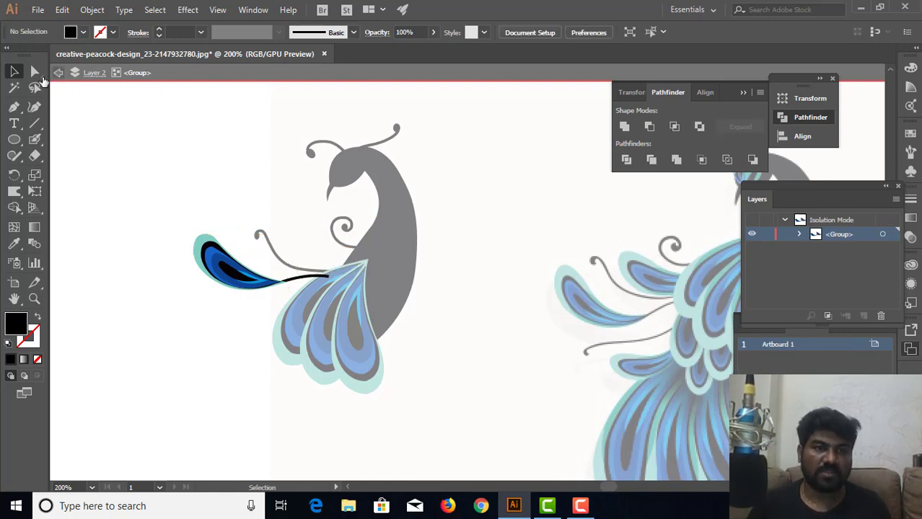
pyautogui.click(59, 75)
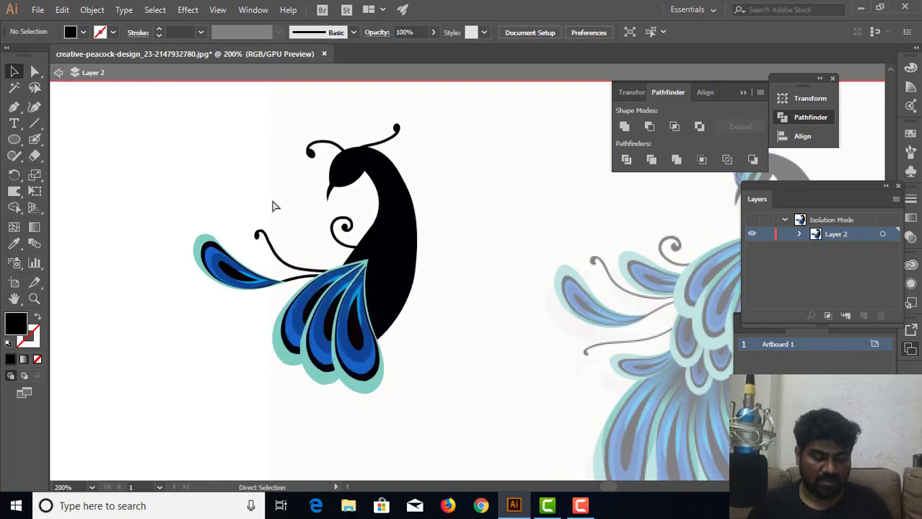
# Step: Paste a copy of the feather against the neck and send it behind the black body
pyautogui.hotkey('ctrl', 'v')
pyautogui.moveTo(453, 276)
pyautogui.mouseDown()
pyautogui.moveTo(311, 249)
pyautogui.moveTo(331, 253)
pyautogui.mouseUp()
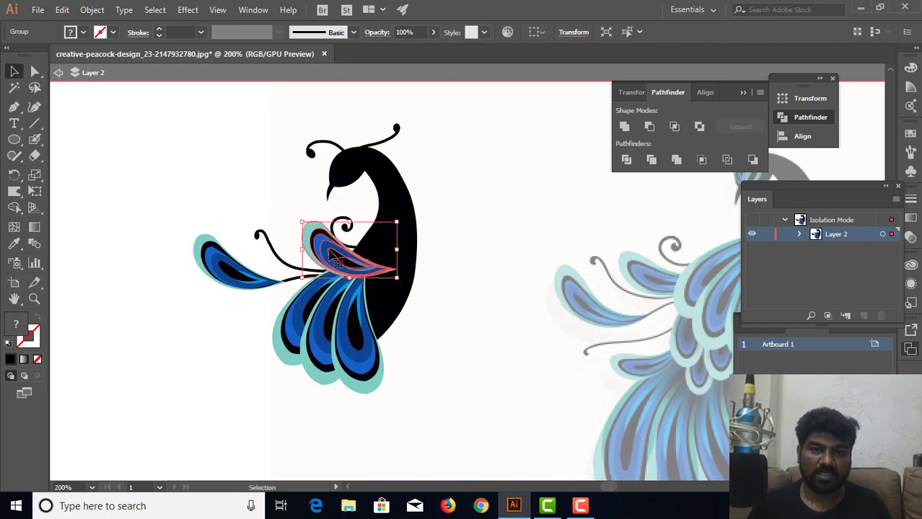
pyautogui.rightClick(331, 253)
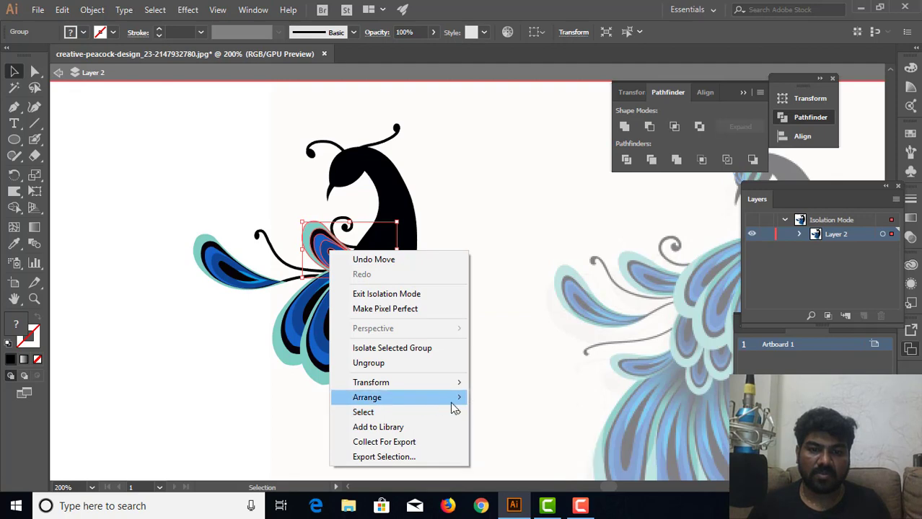
pyautogui.moveTo(367, 397)
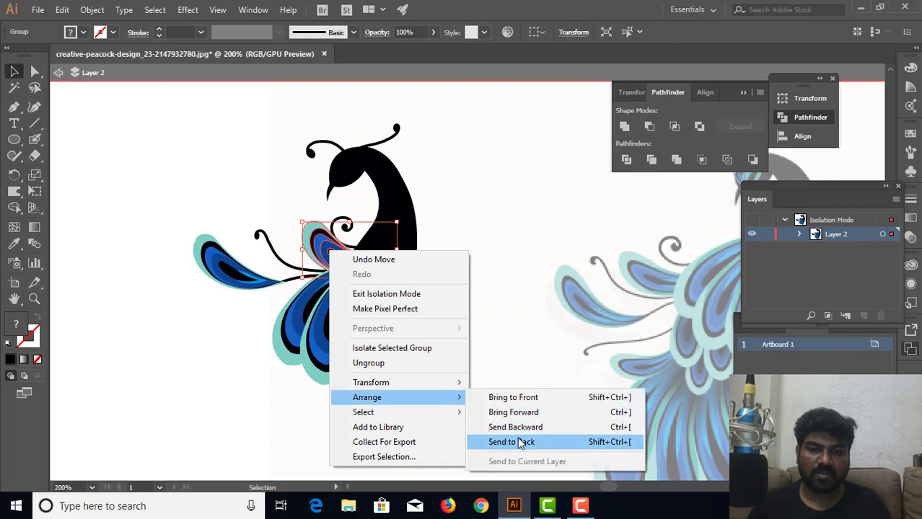
pyautogui.click(518, 442)
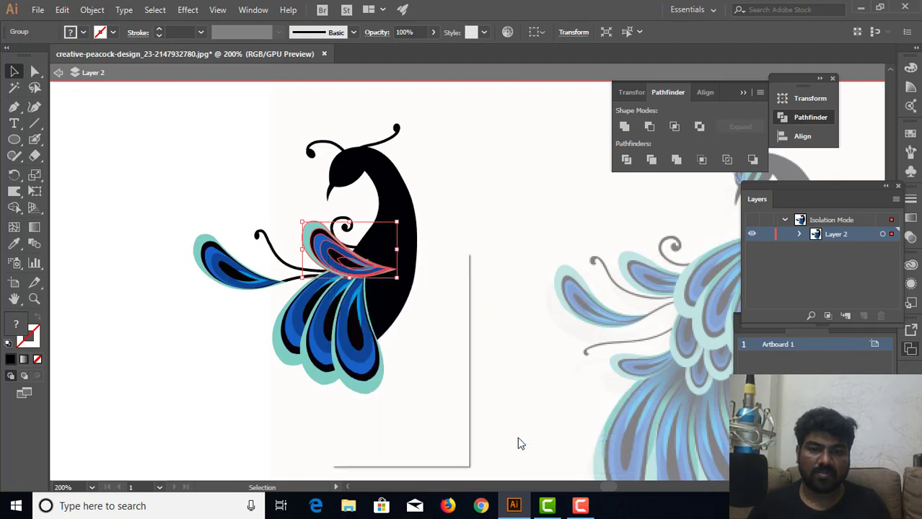
pyautogui.click(517, 238)
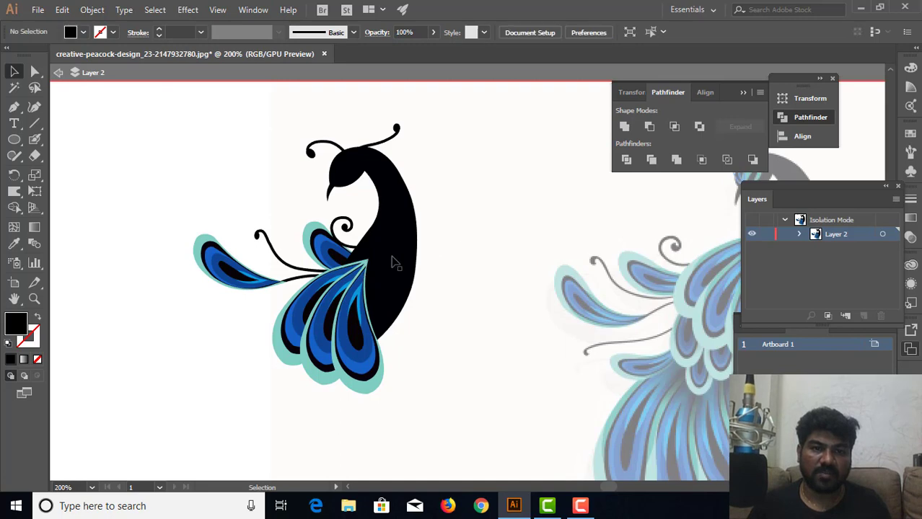
pyautogui.click(316, 251)
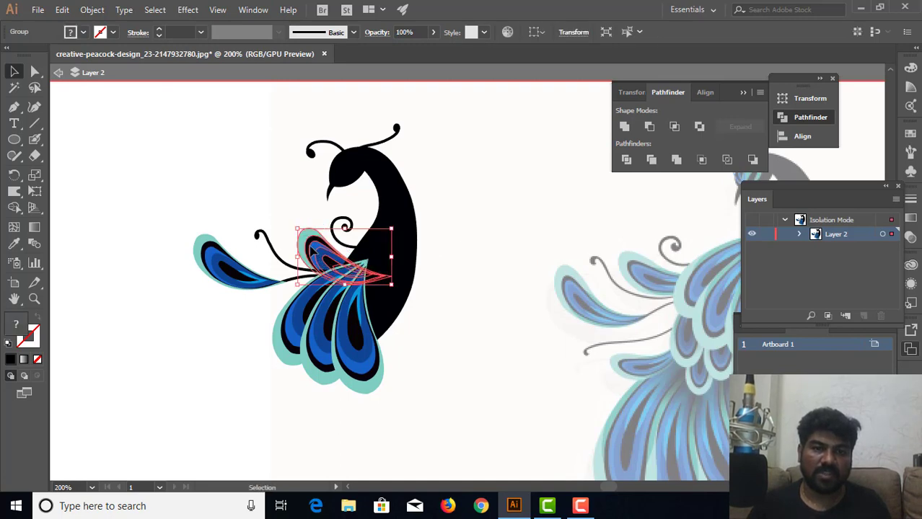
pyautogui.click(496, 239)
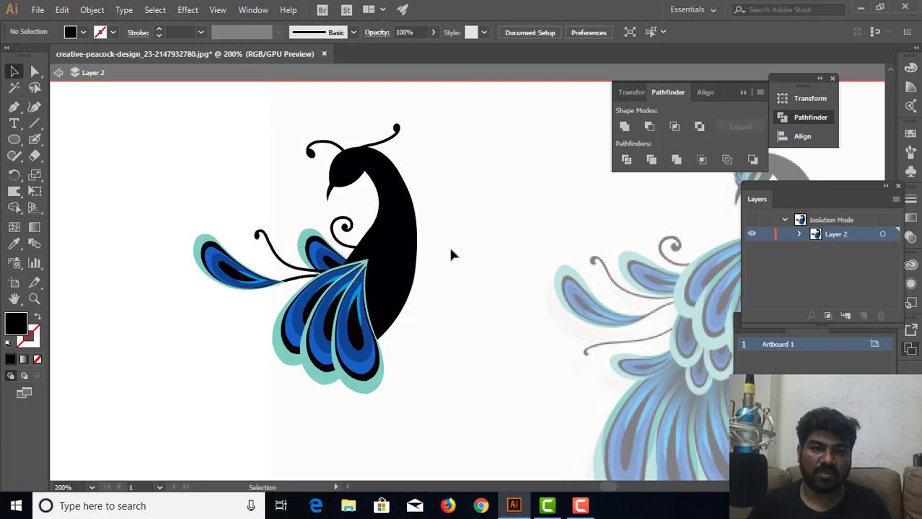
# Step: Rotate the long curled stem upward
pyautogui.click(301, 272)
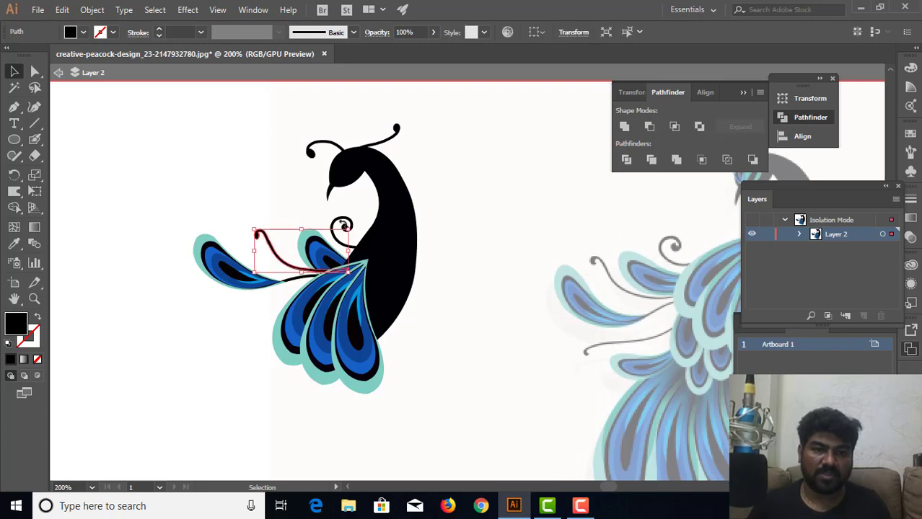
pyautogui.moveTo(353, 222); pyautogui.dragTo(357, 237)
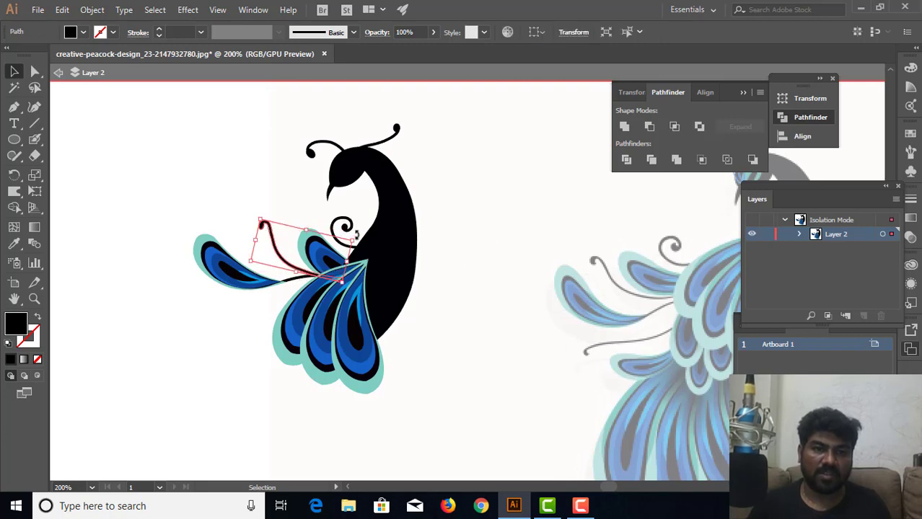
pyautogui.click(492, 239)
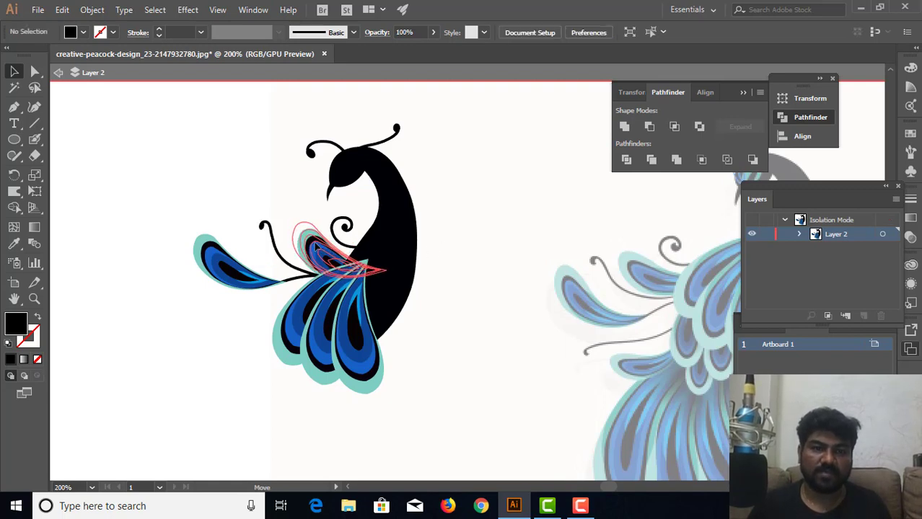
pyautogui.click(317, 248)
pyautogui.click(512, 232)
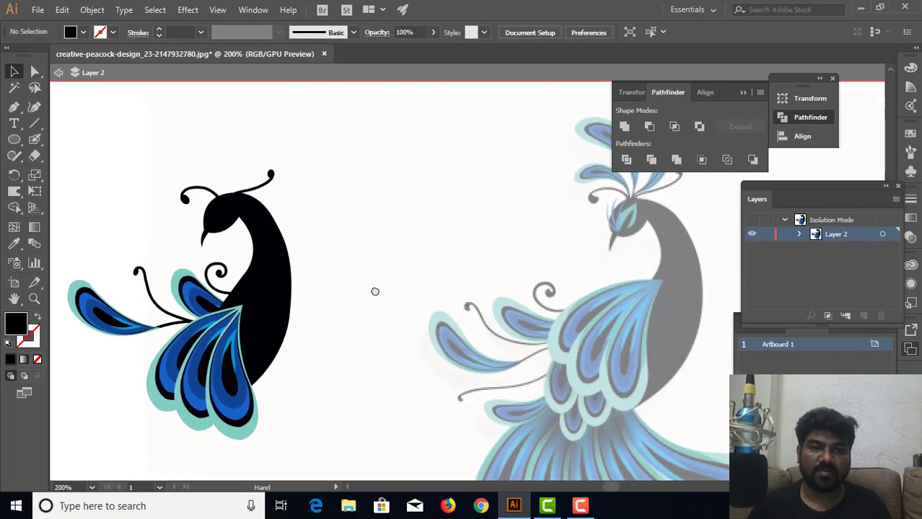
# Step: Exit isolation mode and bring the reference peacock's head into view
pyautogui.moveTo(468, 272); pyautogui.dragTo(416, 288)
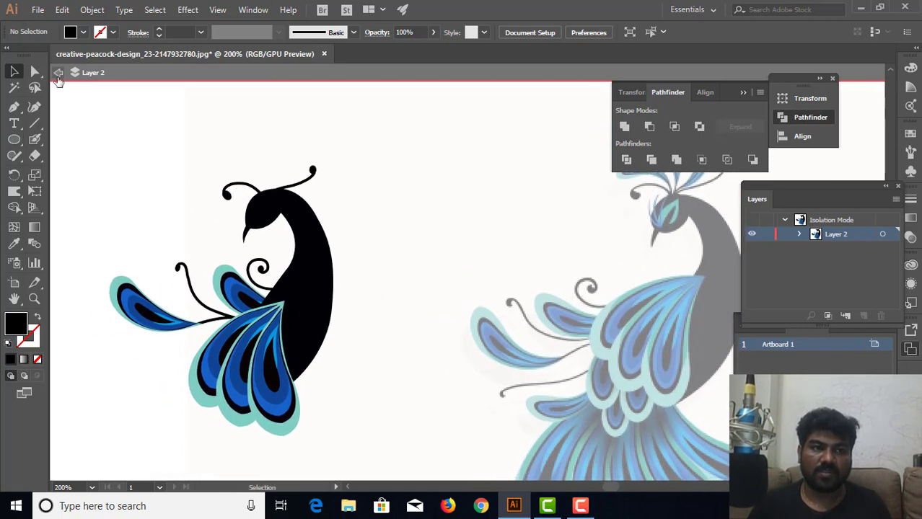
pyautogui.click(57, 73)
pyautogui.moveTo(338, 204)
pyautogui.mouseDown()
pyautogui.moveTo(302, 168)
pyautogui.moveTo(313, 132)
pyautogui.moveTo(333, 227)
pyautogui.moveTo(289, 274)
pyautogui.moveTo(296, 308)
pyautogui.moveTo(341, 282)
pyautogui.moveTo(288, 296)
pyautogui.moveTo(298, 272)
pyautogui.mouseUp()
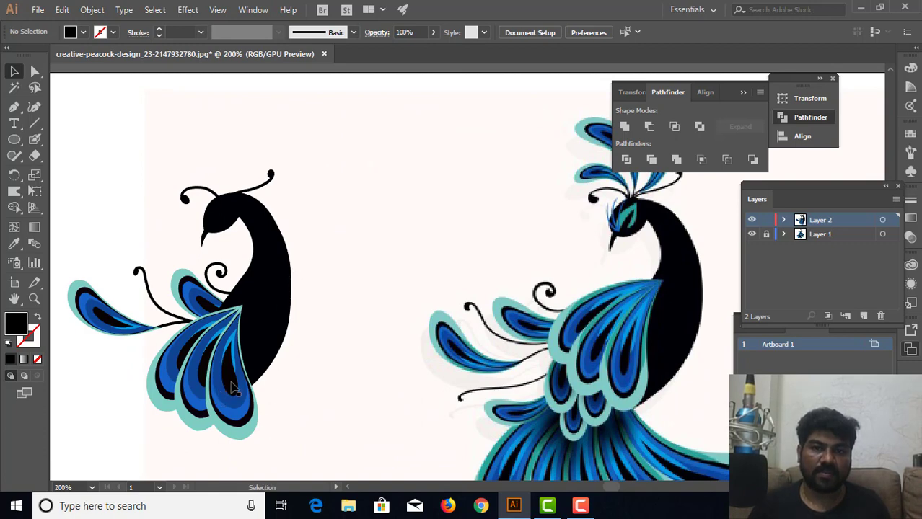
# Step: Zoom in on the reference head and begin tracing the eye outline with the Pen tool
pyautogui.scroll(-1, 233, 388)
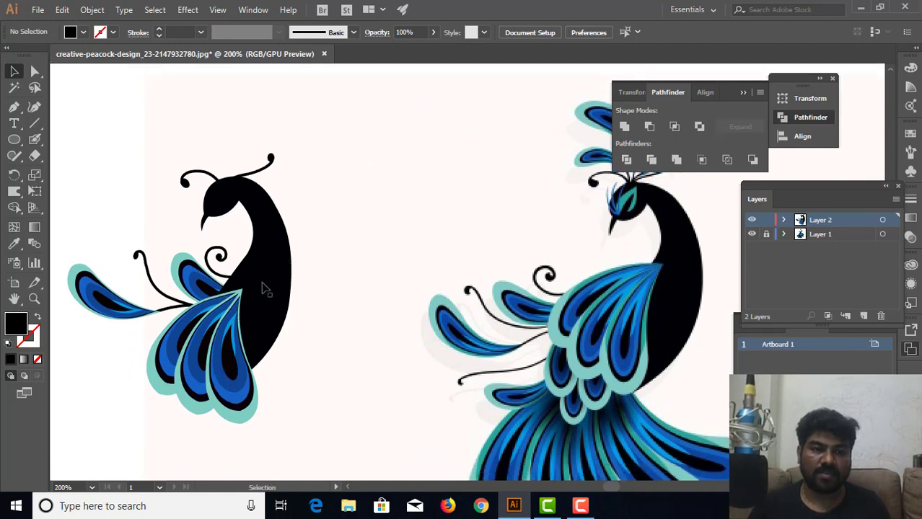
pyautogui.moveTo(453, 264); pyautogui.dragTo(390, 336)
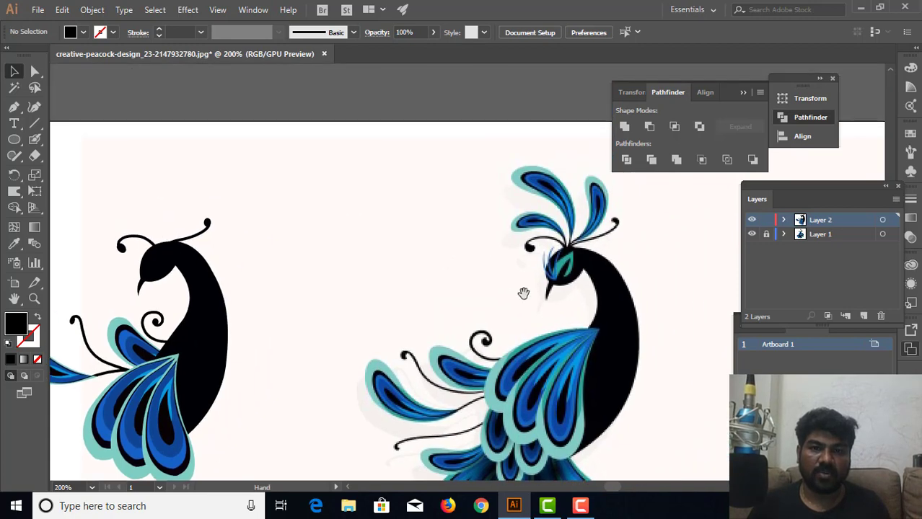
pyautogui.scroll(2, 565, 278)
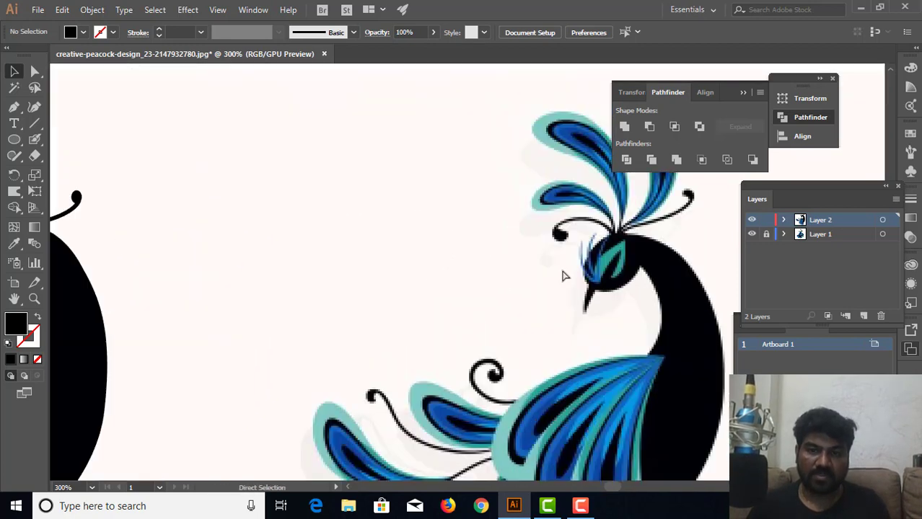
pyautogui.moveTo(566, 299)
pyautogui.mouseDown()
pyautogui.moveTo(355, 295)
pyautogui.moveTo(319, 323)
pyautogui.mouseUp()
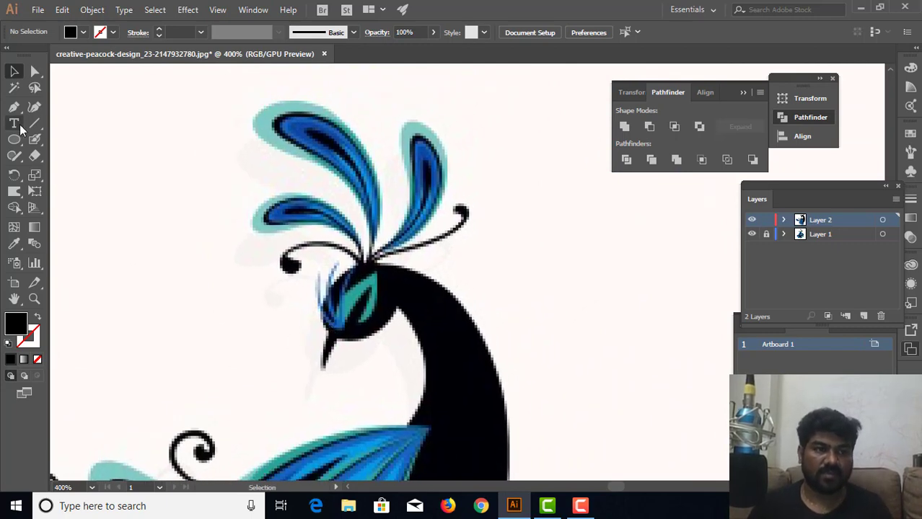
pyautogui.click(13, 107)
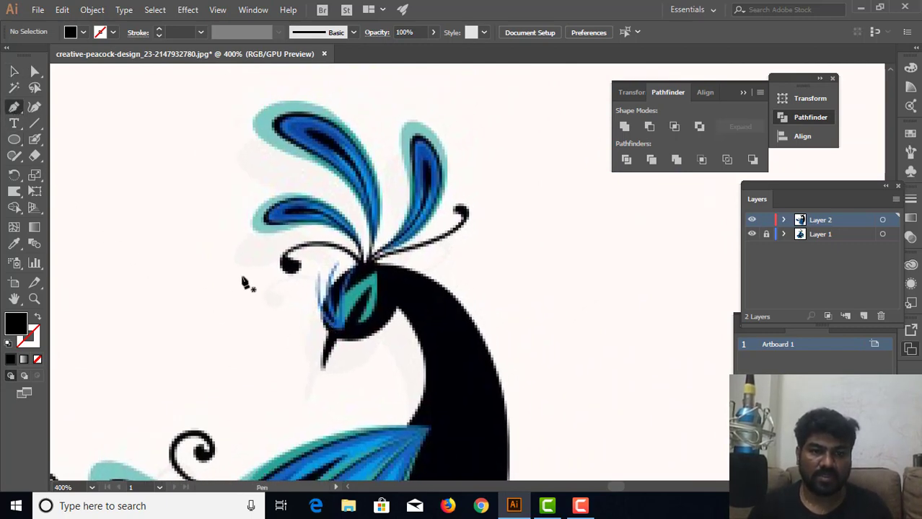
pyautogui.click(336, 330)
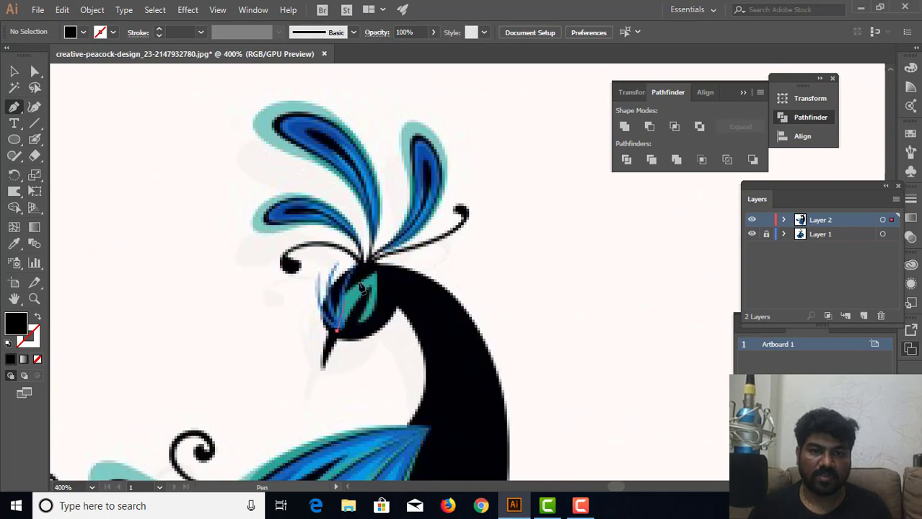
pyautogui.click(374, 279)
pyautogui.moveTo(390, 269); pyautogui.dragTo(426, 251)
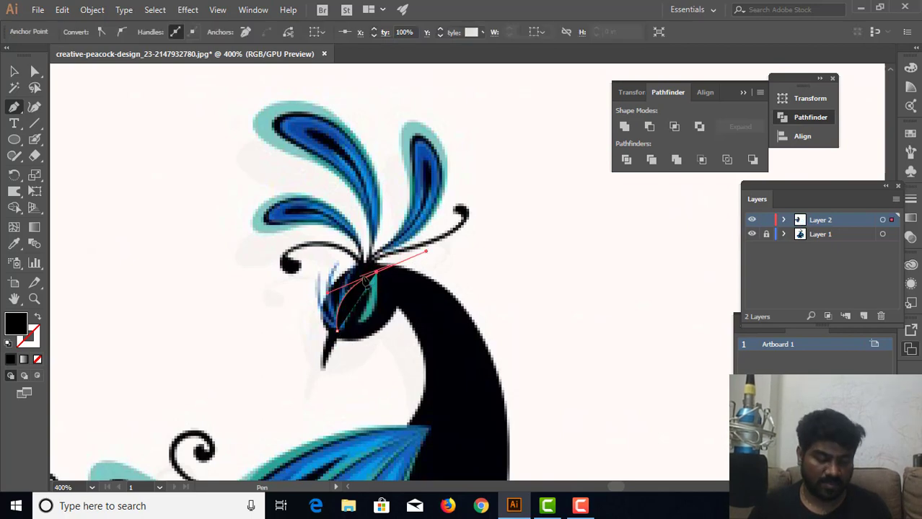
pyautogui.click(376, 273)
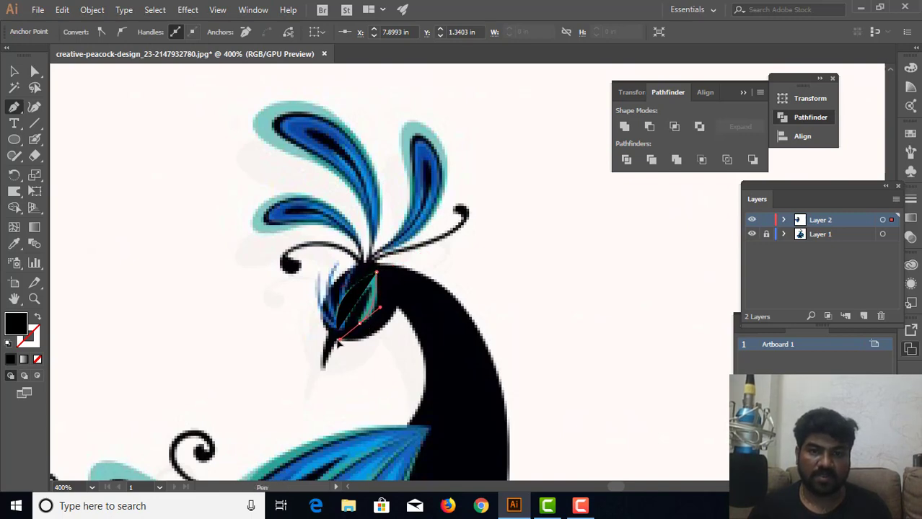
# Step: Complete and close the eye outline, then move the shape onto empty canvas
pyautogui.moveTo(334, 333); pyautogui.dragTo(387, 315)
pyautogui.moveTo(333, 338); pyautogui.dragTo(337, 332)
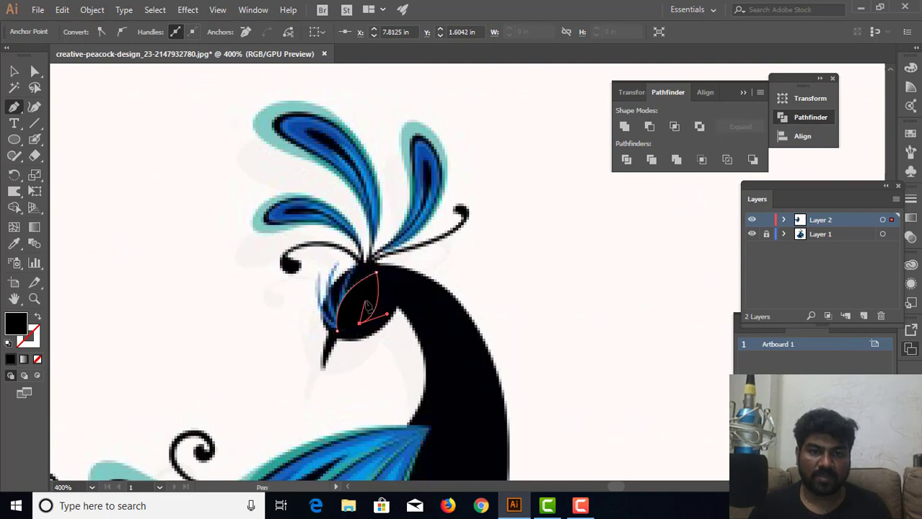
pyautogui.click(367, 298)
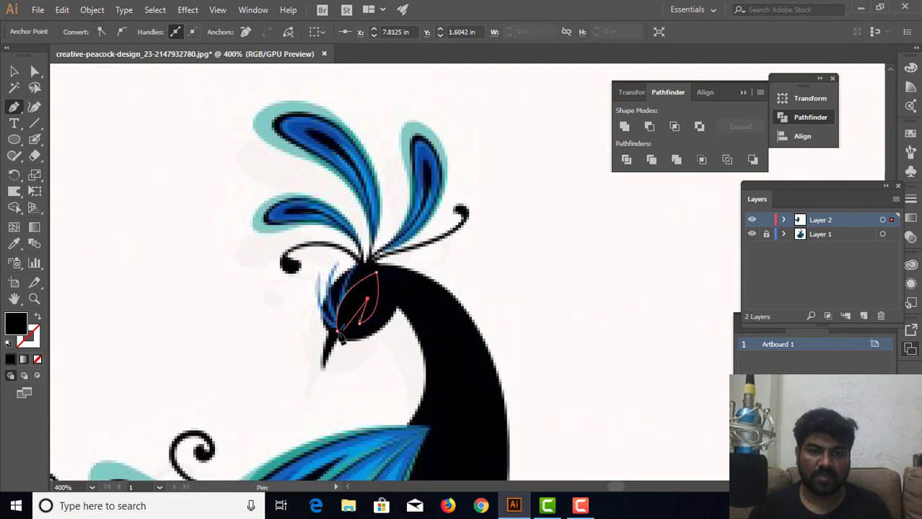
pyautogui.moveTo(339, 335); pyautogui.dragTo(324, 369)
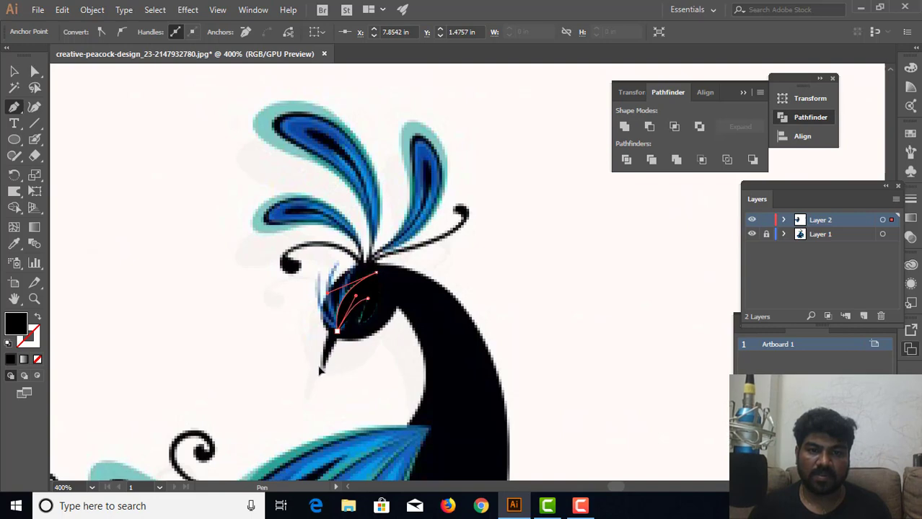
pyautogui.click(14, 71)
pyautogui.moveTo(365, 297); pyautogui.dragTo(171, 211)
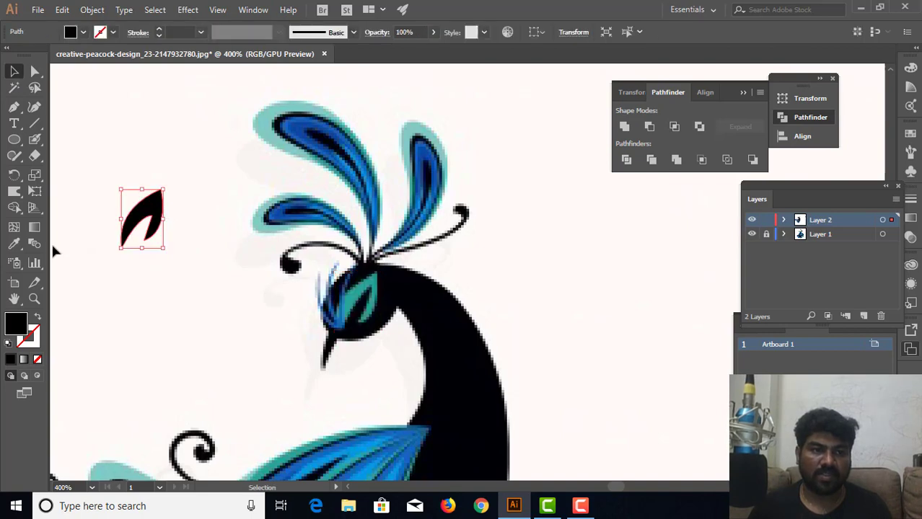
# Step: Fill the eye shape with the reference head's teal using the Eyedropper
pyautogui.click(14, 244)
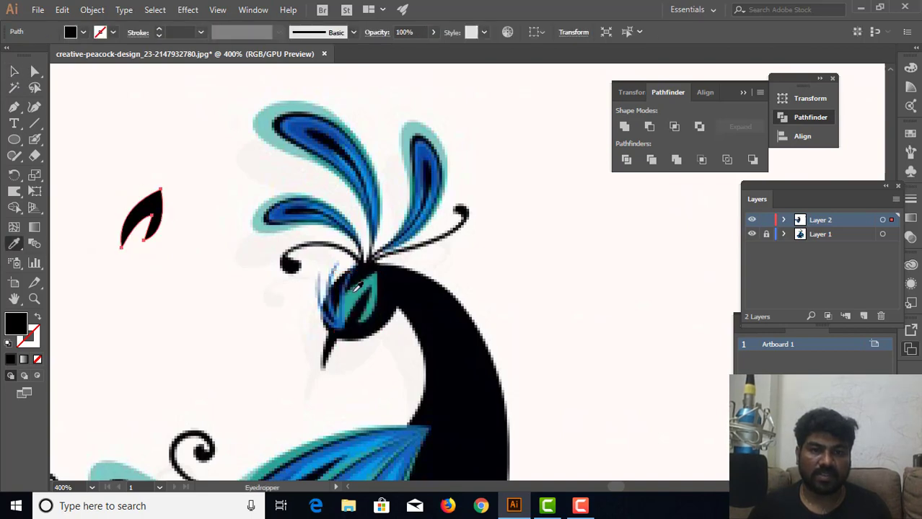
pyautogui.click(356, 287)
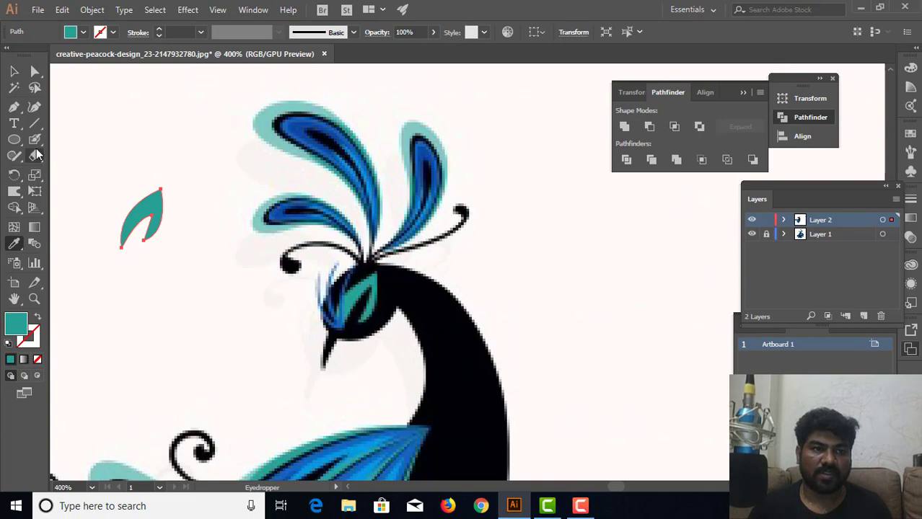
pyautogui.click(14, 70)
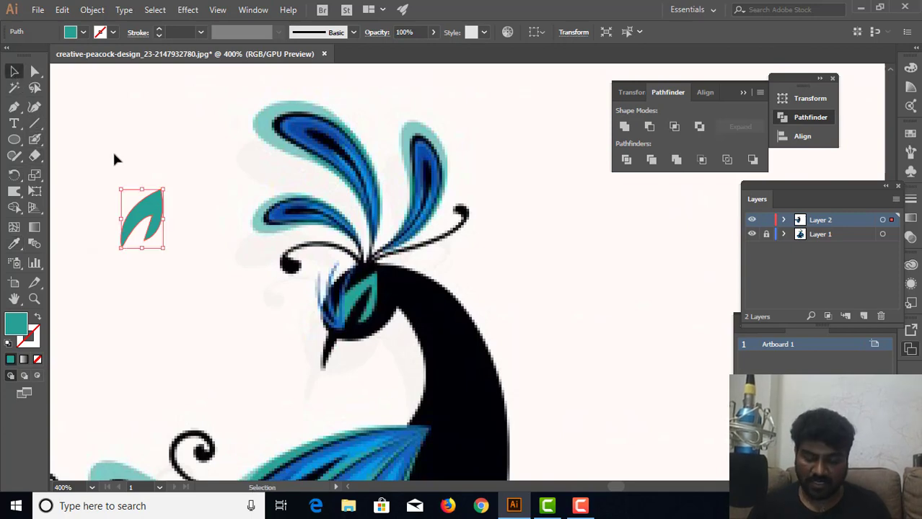
pyautogui.hotkey('ctrl', '-')
pyautogui.hotkey('ctrl', '-')
pyautogui.hotkey('ctrl', '-')
pyautogui.hotkey('ctrl', '-')
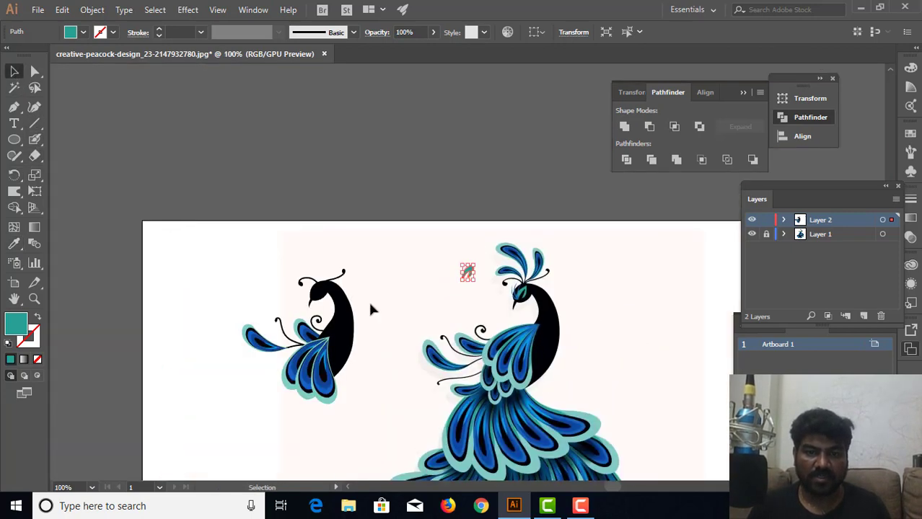
pyautogui.click(456, 249)
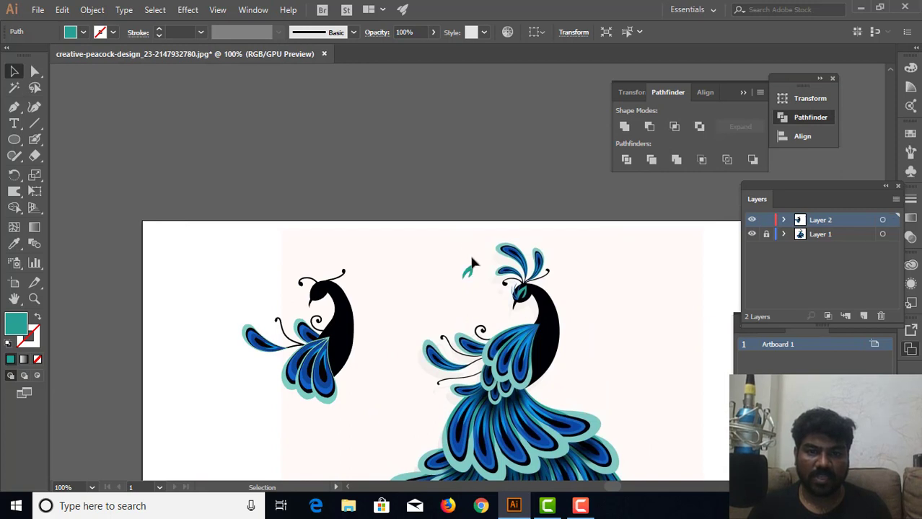
# Step: Place the teal eye on the left peacock's head and shrink it slightly to fit
pyautogui.moveTo(318, 287); pyautogui.dragTo(319, 292)
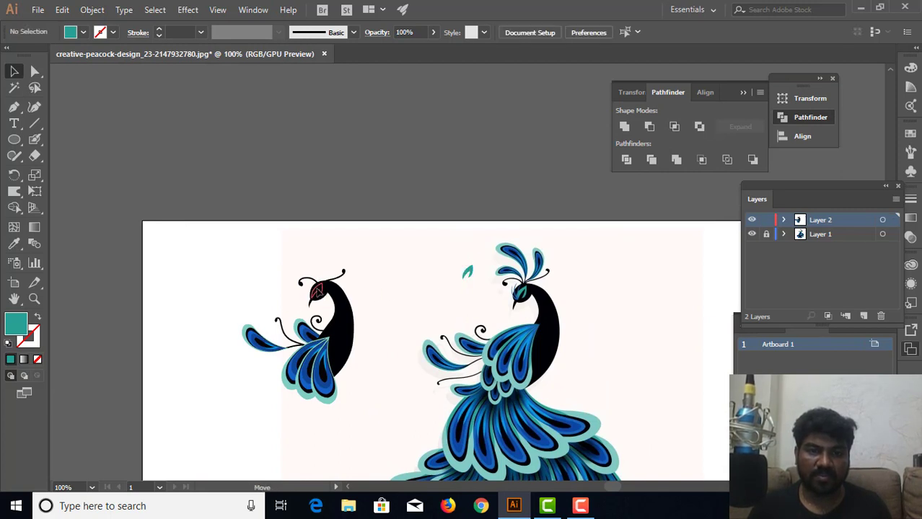
pyautogui.moveTo(317, 291); pyautogui.dragTo(326, 291)
pyautogui.click(321, 292)
pyautogui.hotkey('ctrl', '+')
pyautogui.hotkey('ctrl', '+')
pyautogui.hotkey('ctrl', '+')
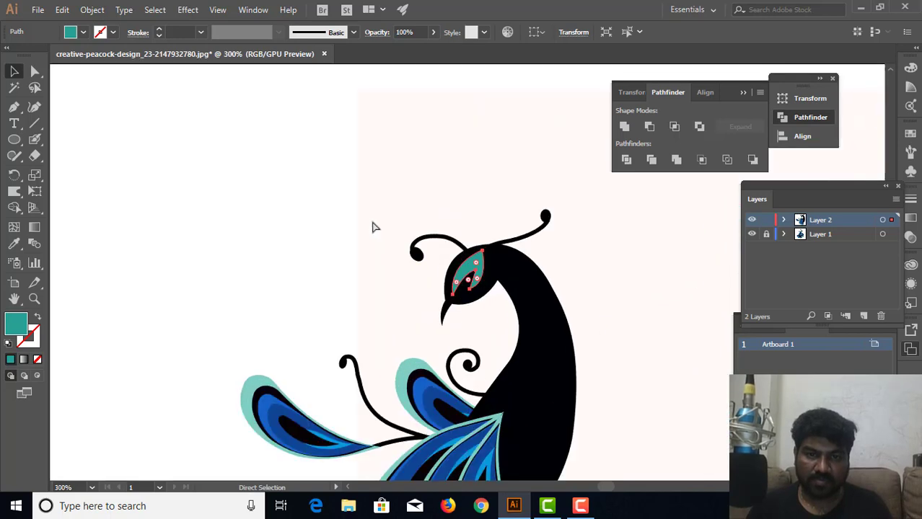
pyautogui.hotkey('ctrl', '+')
pyautogui.hotkey('ctrl', '+')
pyautogui.click(465, 265)
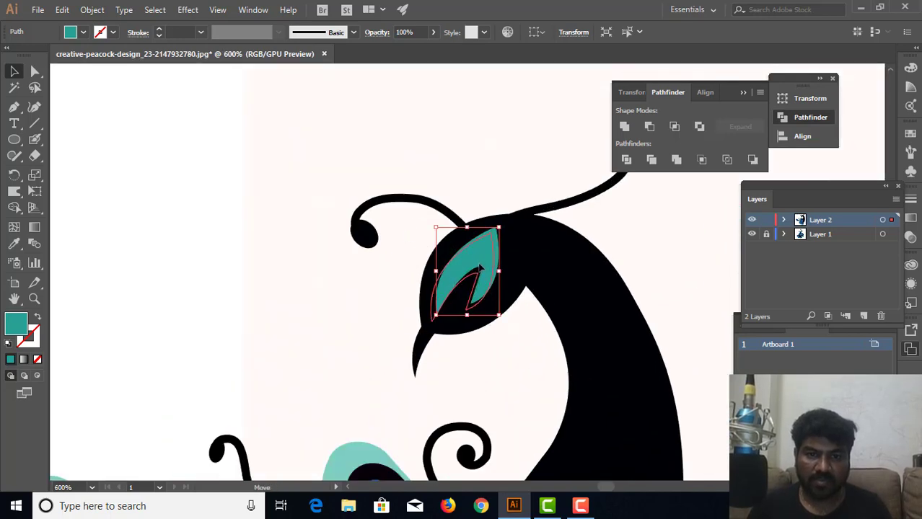
pyautogui.moveTo(484, 265); pyautogui.dragTo(478, 271)
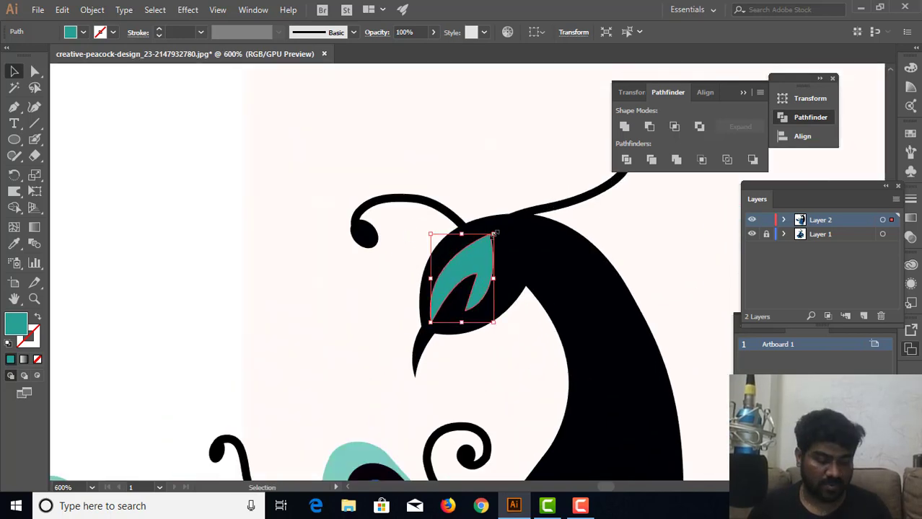
pyautogui.moveTo(493, 234); pyautogui.dragTo(490, 238)
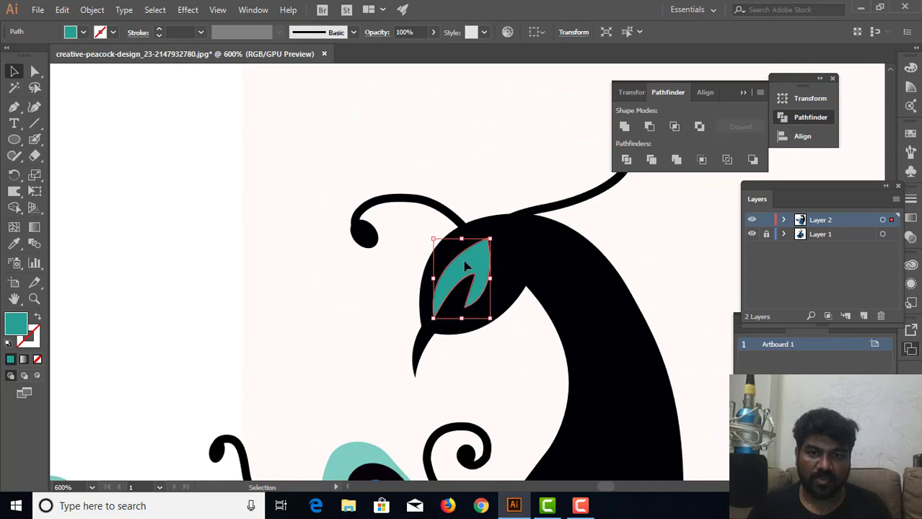
pyautogui.click(510, 156)
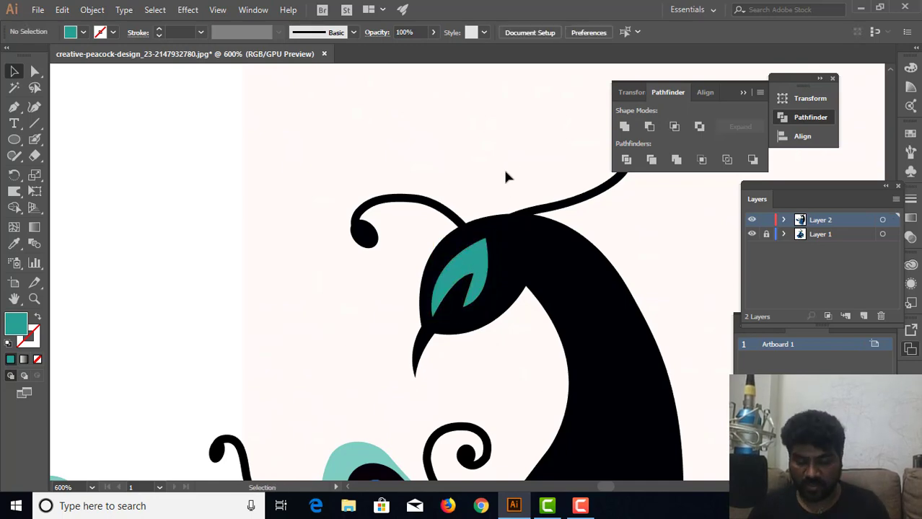
pyautogui.hotkey('ctrl', '1')
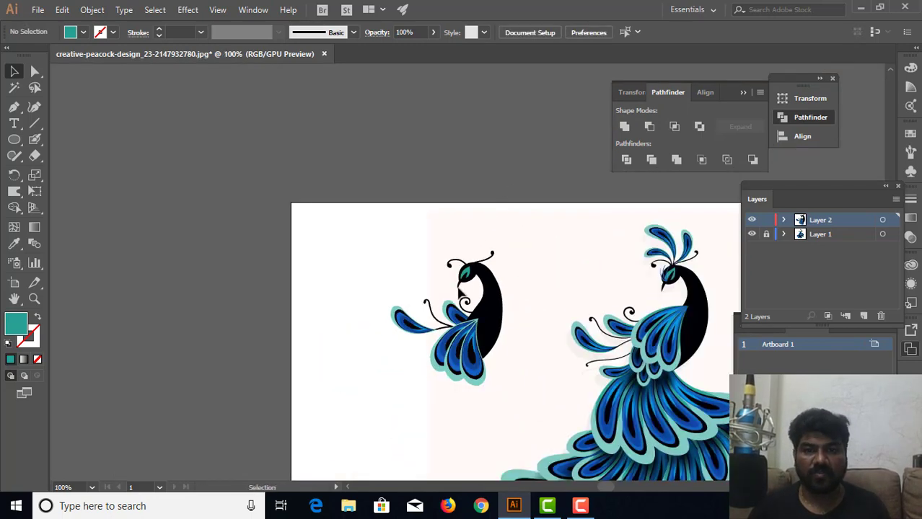
pyautogui.moveTo(517, 268); pyautogui.dragTo(447, 264)
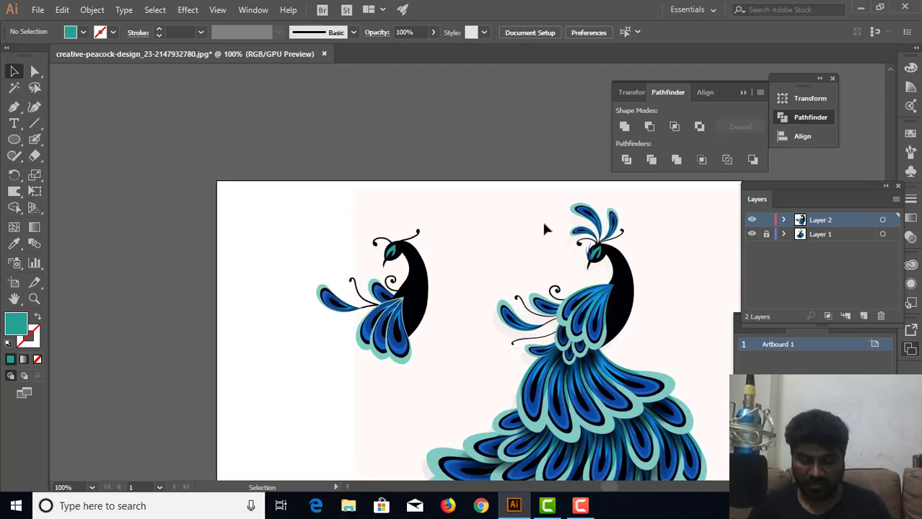
pyautogui.hotkey('ctrl', '+')
pyautogui.hotkey('ctrl', '+')
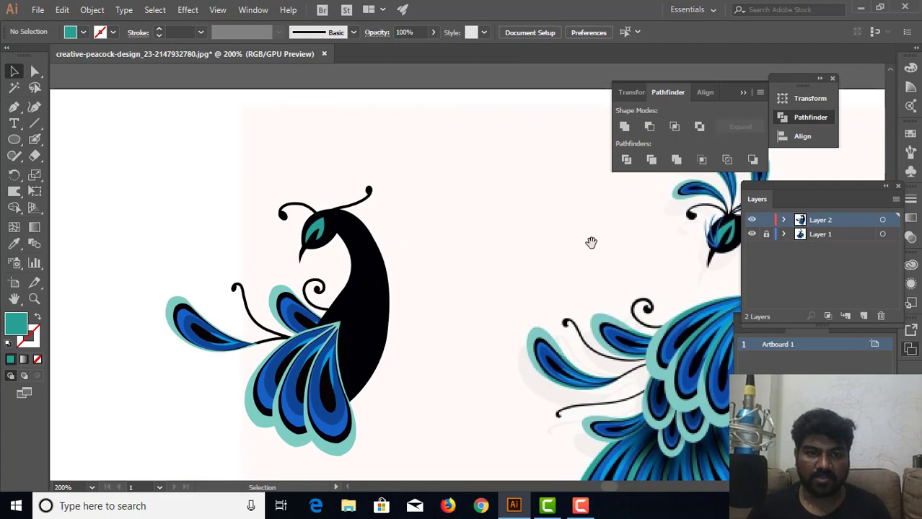
# Step: Move the outermost left tail feather up to empty space near the top of the artboard
pyautogui.moveTo(590, 242)
pyautogui.mouseDown()
pyautogui.moveTo(539, 256)
pyautogui.moveTo(479, 254)
pyautogui.mouseUp()
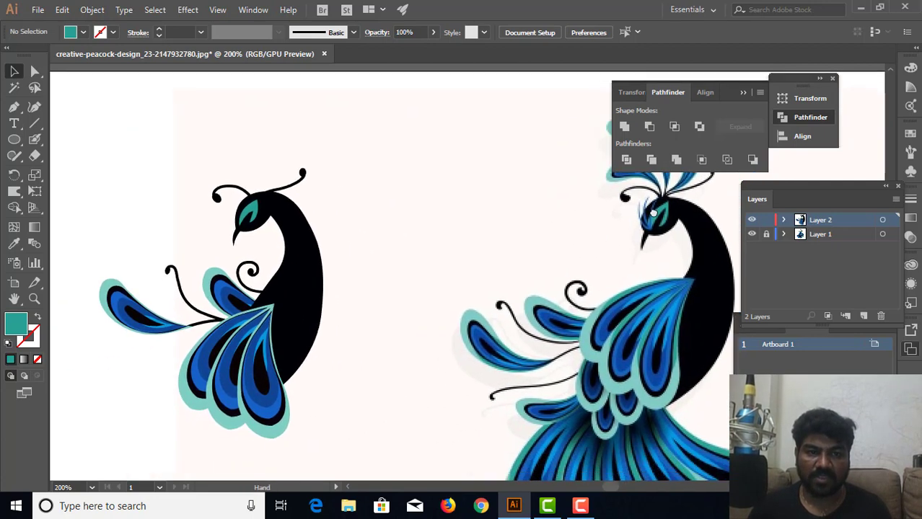
pyautogui.moveTo(586, 248)
pyautogui.mouseDown()
pyautogui.moveTo(634, 215)
pyautogui.moveTo(597, 217)
pyautogui.mouseUp()
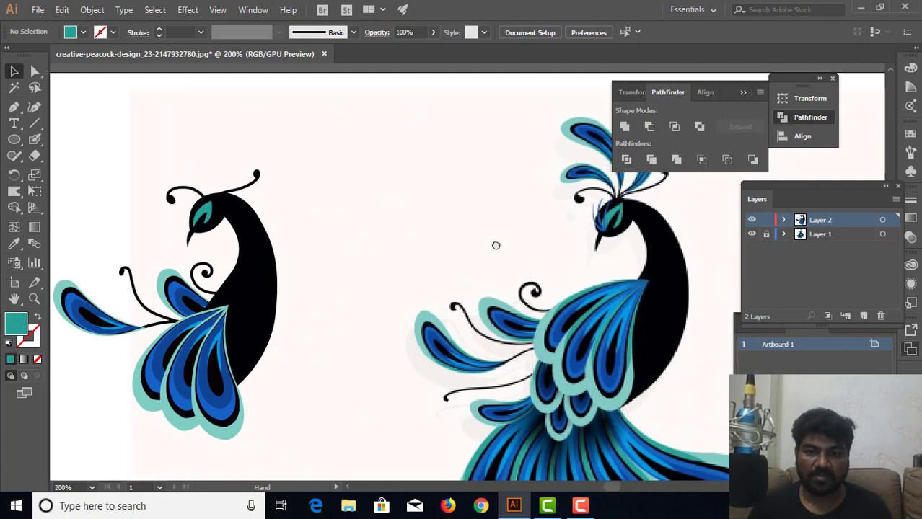
pyautogui.moveTo(515, 282); pyautogui.dragTo(499, 236)
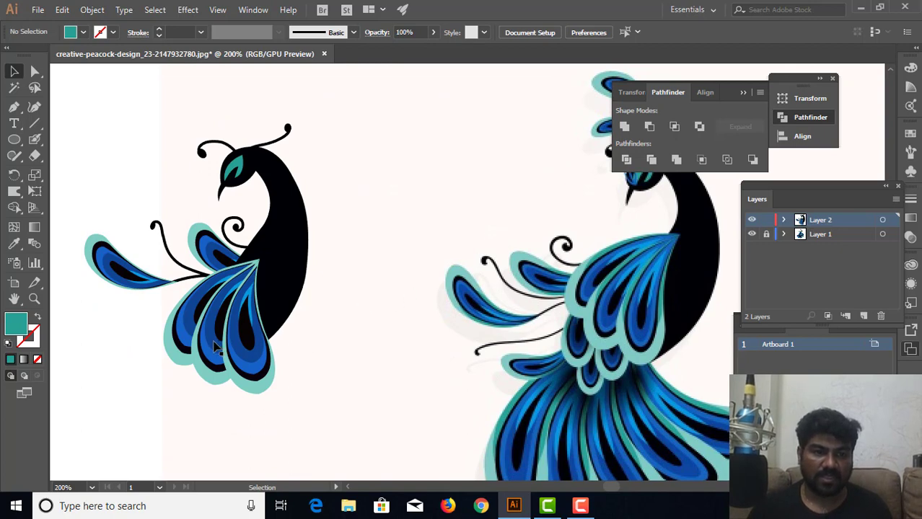
pyautogui.click(182, 354)
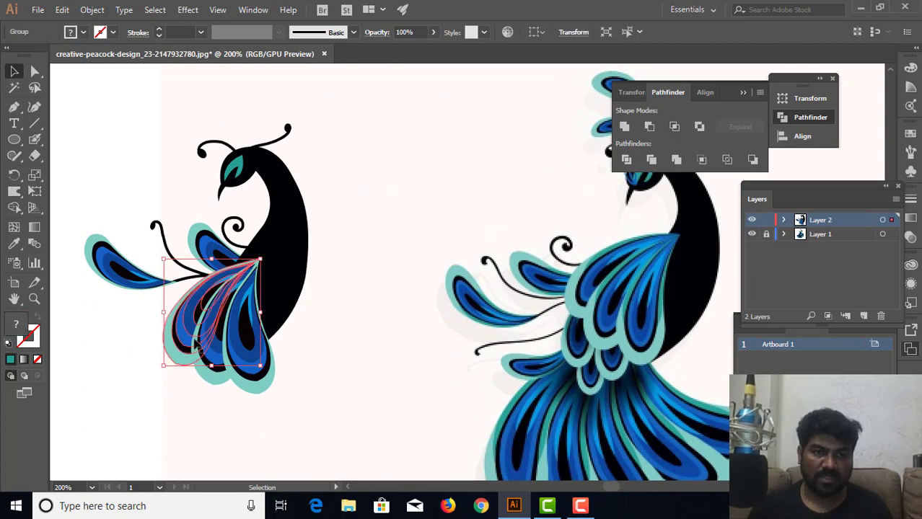
pyautogui.scroll(2, 321, 303)
pyautogui.scroll(3, 330, 363)
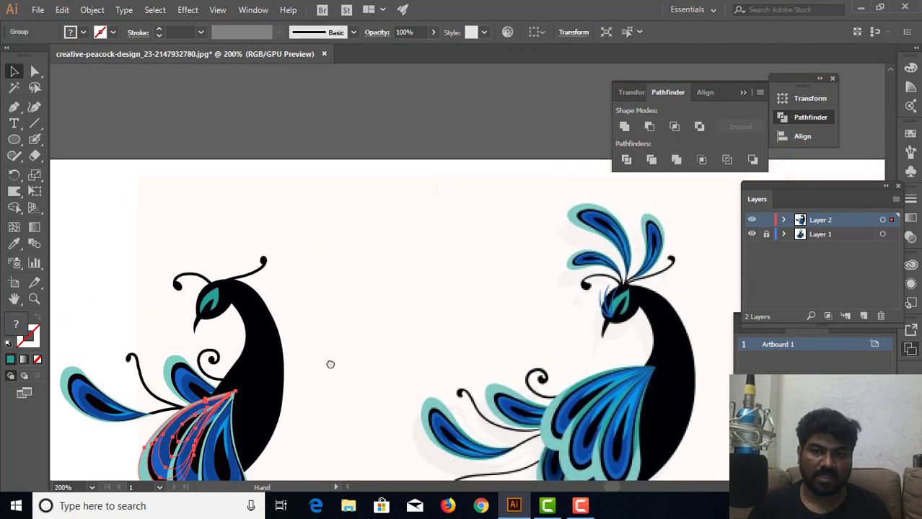
pyautogui.click(101, 408)
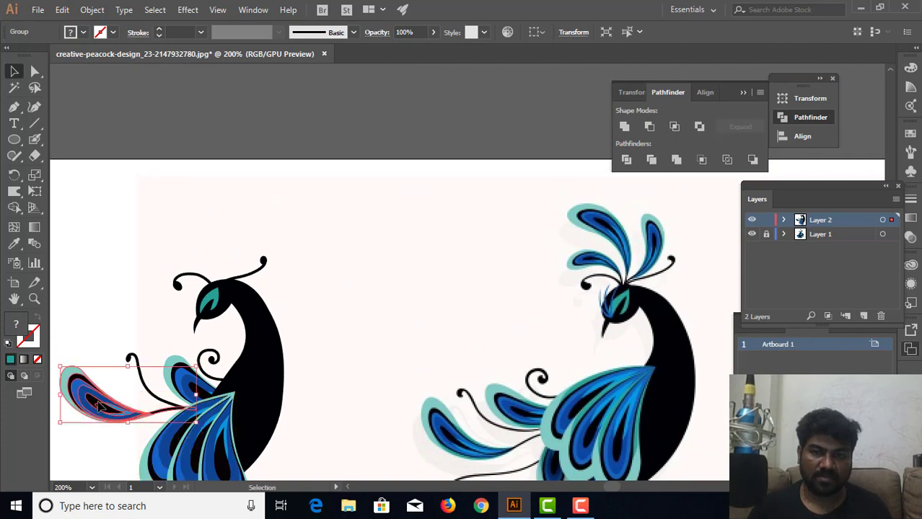
pyautogui.moveTo(101, 408); pyautogui.dragTo(306, 229)
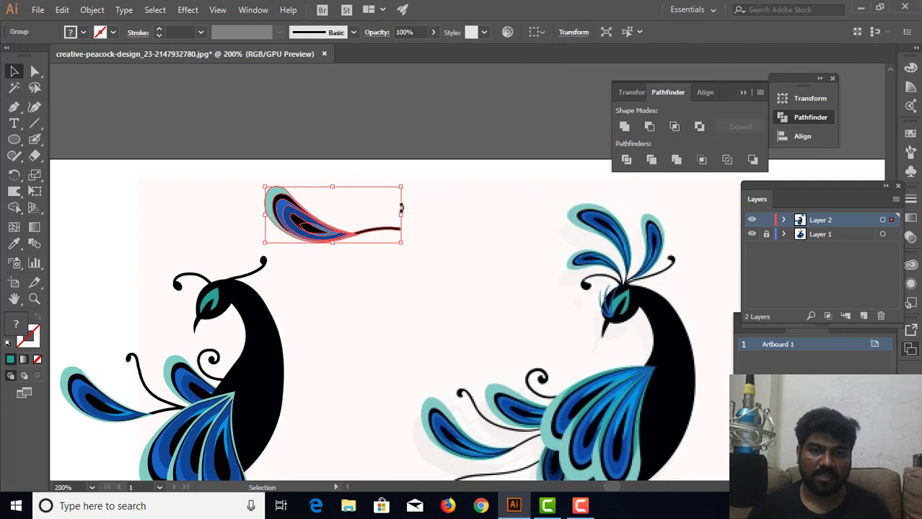
pyautogui.rightClick(374, 233)
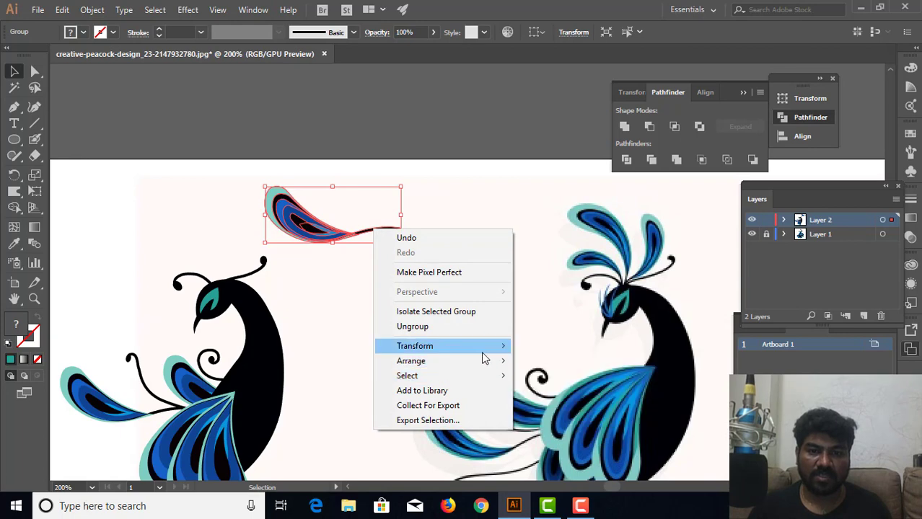
pyautogui.moveTo(415, 346)
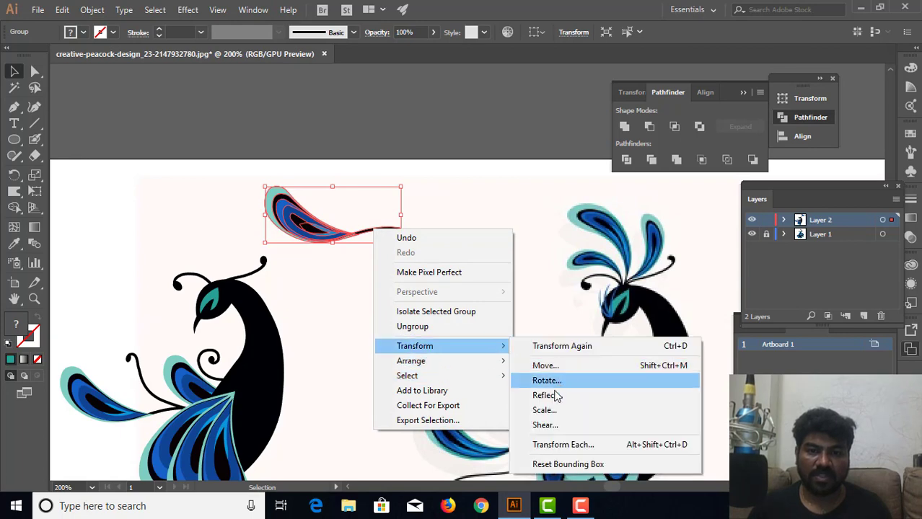
# Step: Reflect the feather copy across the horizontal axis and rotate it upright
pyautogui.press('Escape')
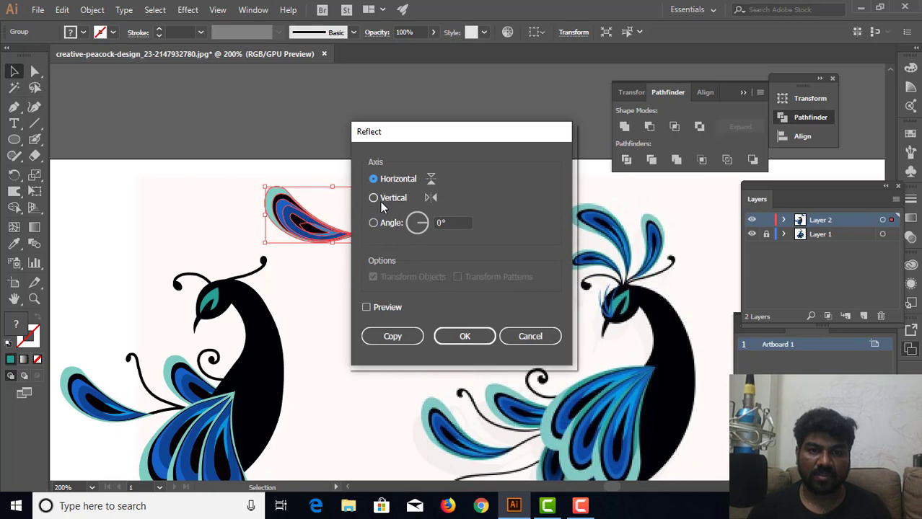
pyautogui.click(372, 200)
pyautogui.click(373, 180)
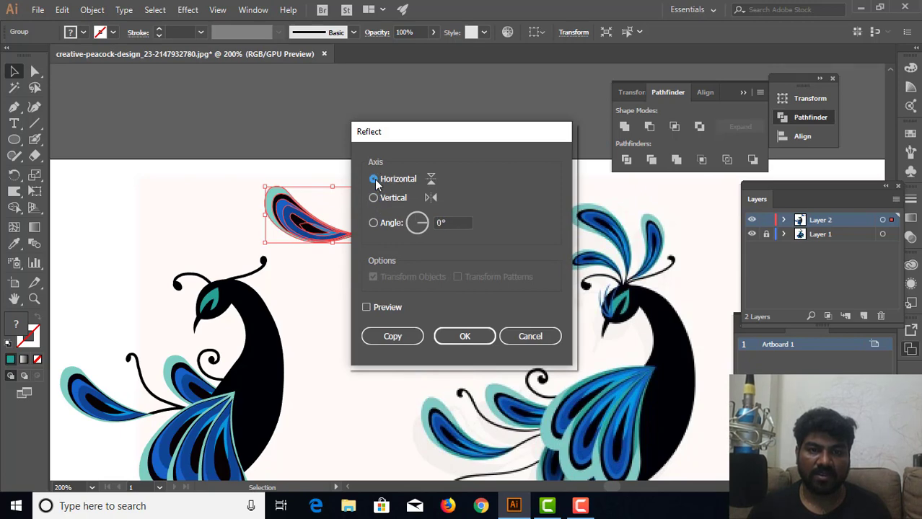
pyautogui.click(463, 337)
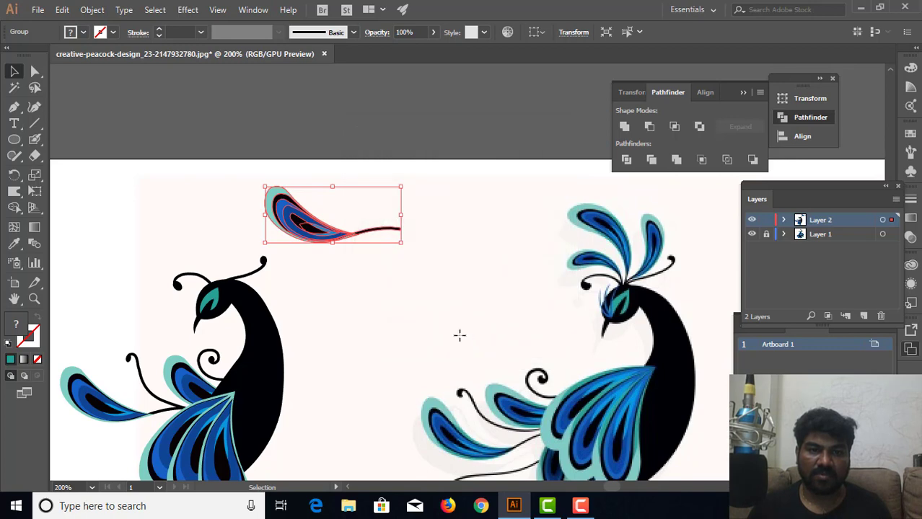
pyautogui.hotkey('ctrl', 'd')
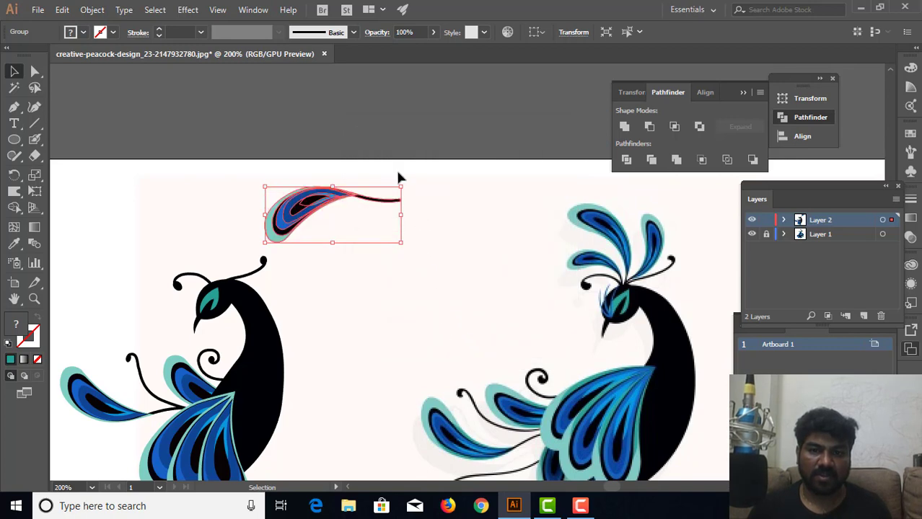
pyautogui.moveTo(405, 191)
pyautogui.mouseDown()
pyautogui.moveTo(340, 285)
pyautogui.moveTo(345, 269)
pyautogui.mouseUp()
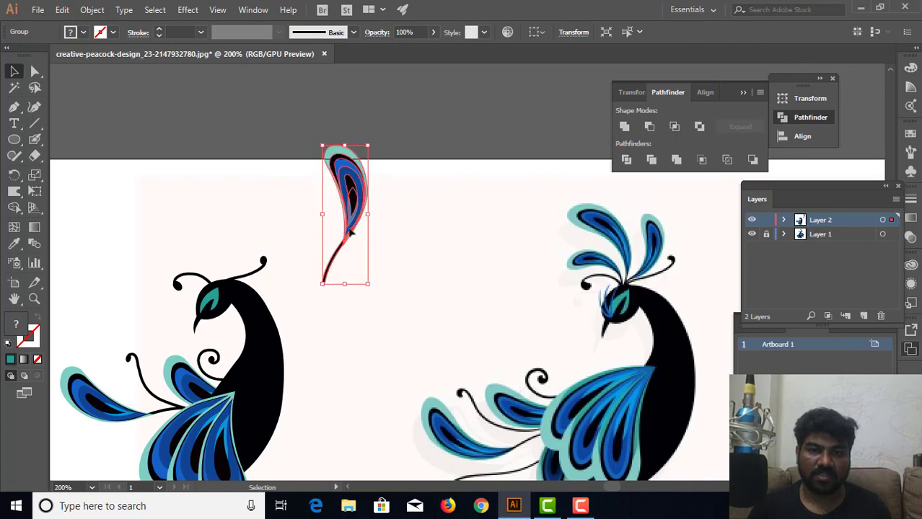
pyautogui.moveTo(354, 219); pyautogui.dragTo(348, 254)
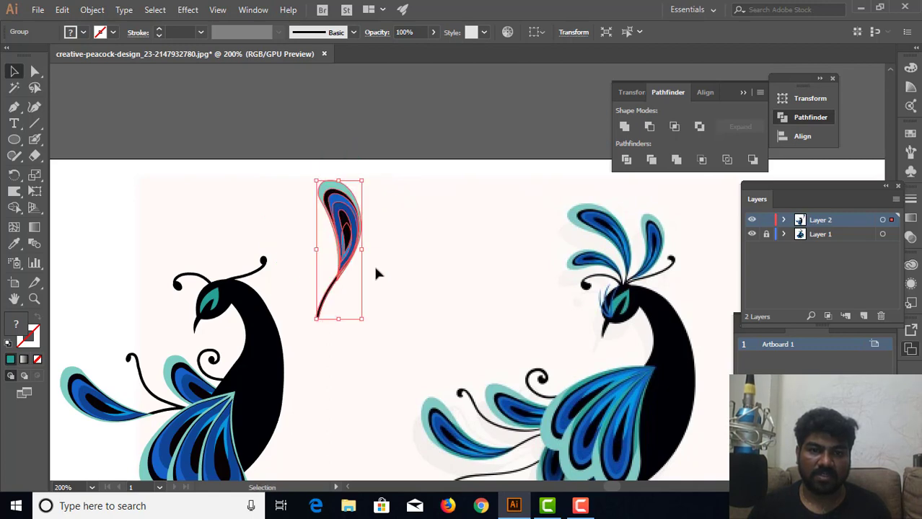
# Step: Delete the copied feather's black stem and place the feather on the left peacock's head
pyautogui.doubleClick(326, 303)
pyautogui.click(326, 303)
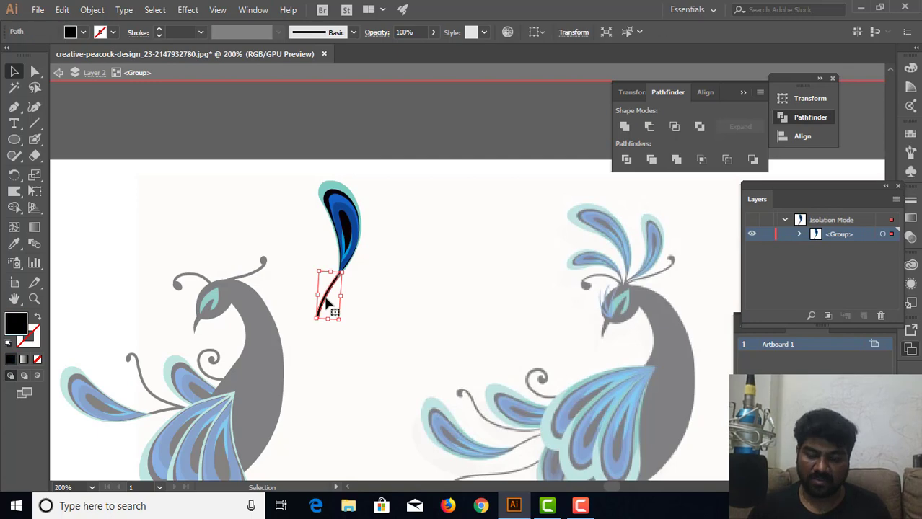
pyautogui.press('Delete')
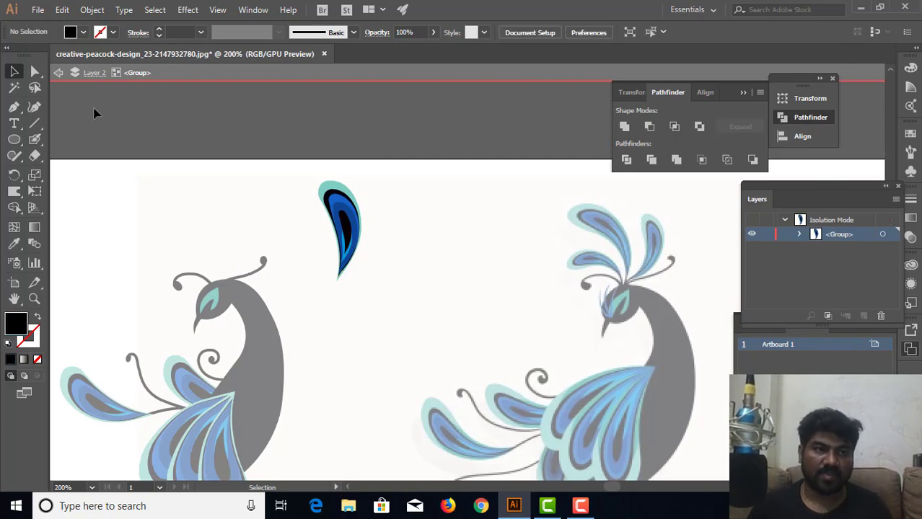
pyautogui.click(58, 75)
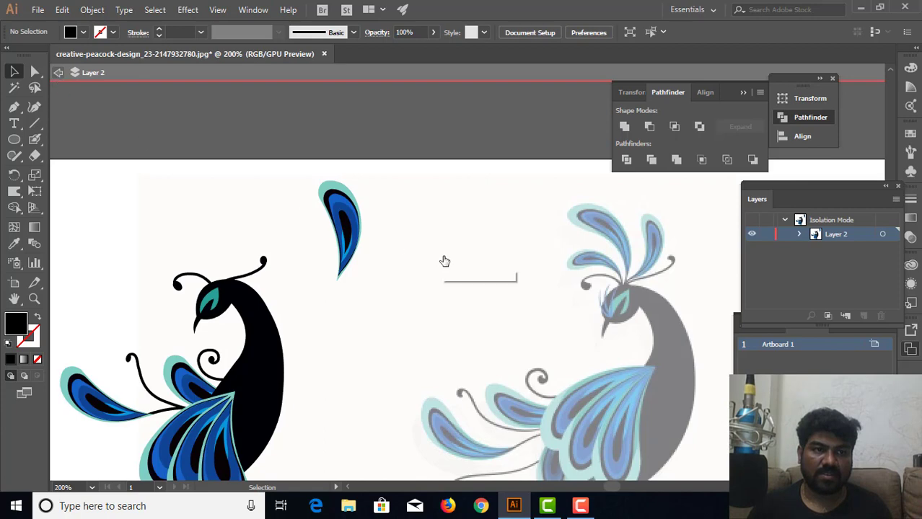
pyautogui.moveTo(339, 248); pyautogui.dragTo(238, 267)
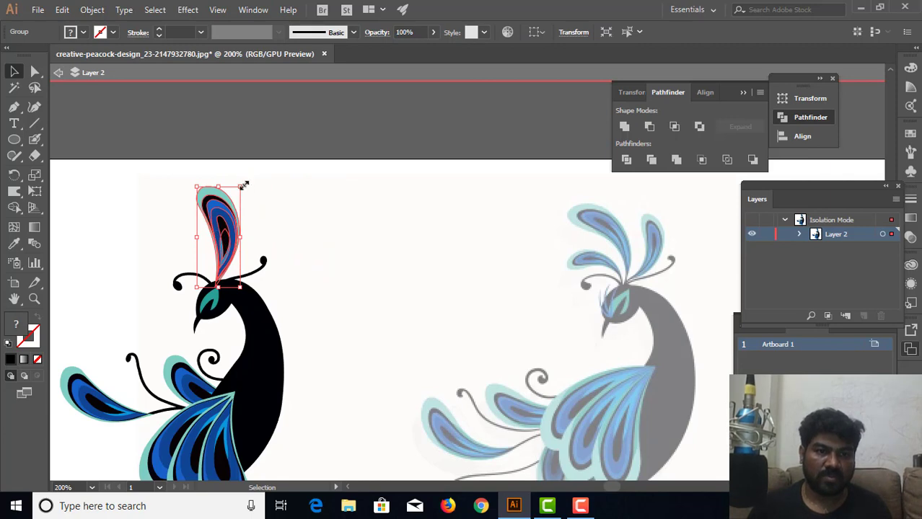
# Step: Tilt, shrink proportionally and position the crest feather just above the left peacock's head
pyautogui.moveTo(242, 181); pyautogui.dragTo(242, 187)
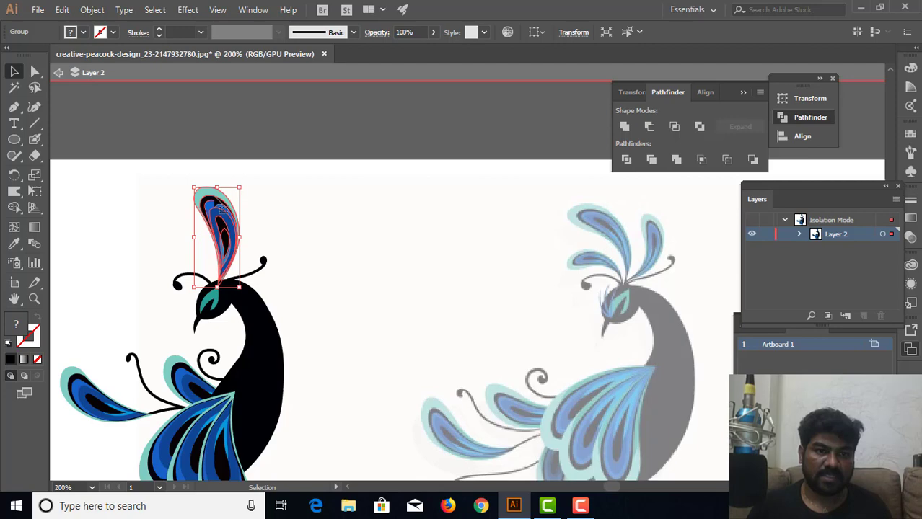
pyautogui.moveTo(223, 209); pyautogui.dragTo(237, 176)
pyautogui.moveTo(233, 232); pyautogui.dragTo(220, 229)
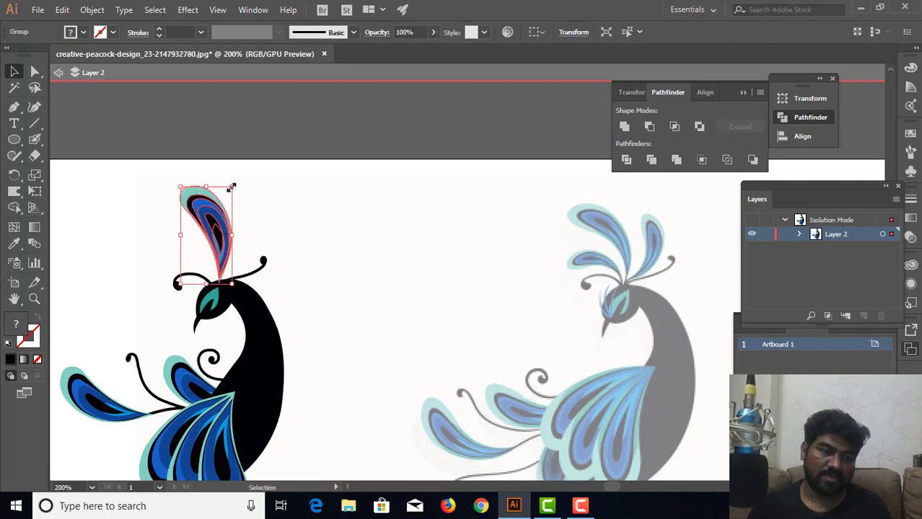
pyautogui.moveTo(231, 187); pyautogui.dragTo(225, 211)
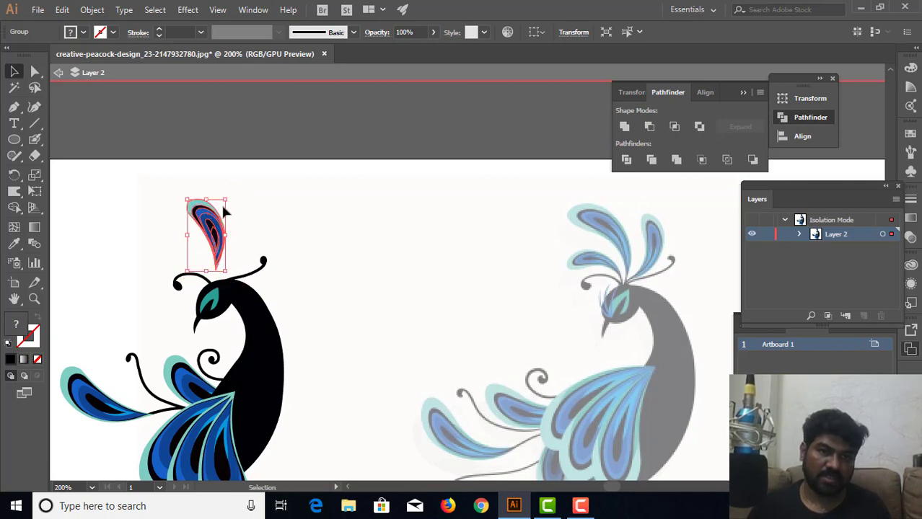
pyautogui.moveTo(211, 225)
pyautogui.mouseDown()
pyautogui.moveTo(215, 235)
pyautogui.moveTo(196, 239)
pyautogui.moveTo(317, 189)
pyautogui.moveTo(312, 181)
pyautogui.moveTo(313, 226)
pyautogui.mouseUp()
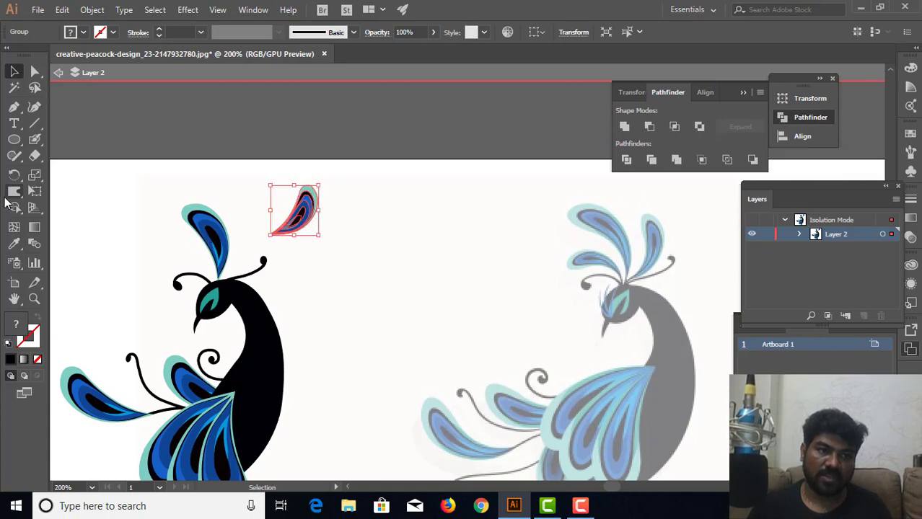
# Step: Warp the small crest feather into a curvier, swept-back curl with the Warp tool
pyautogui.click(13, 192)
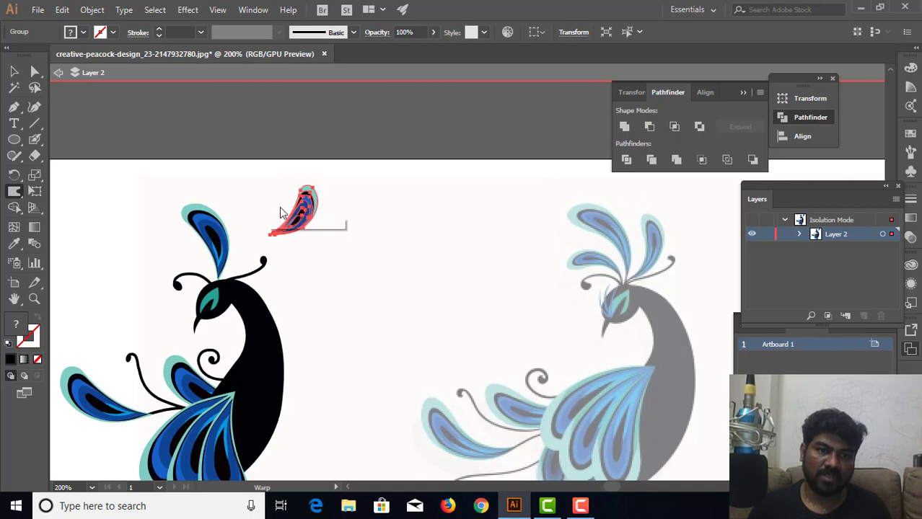
pyautogui.moveTo(283, 211); pyautogui.dragTo(288, 216)
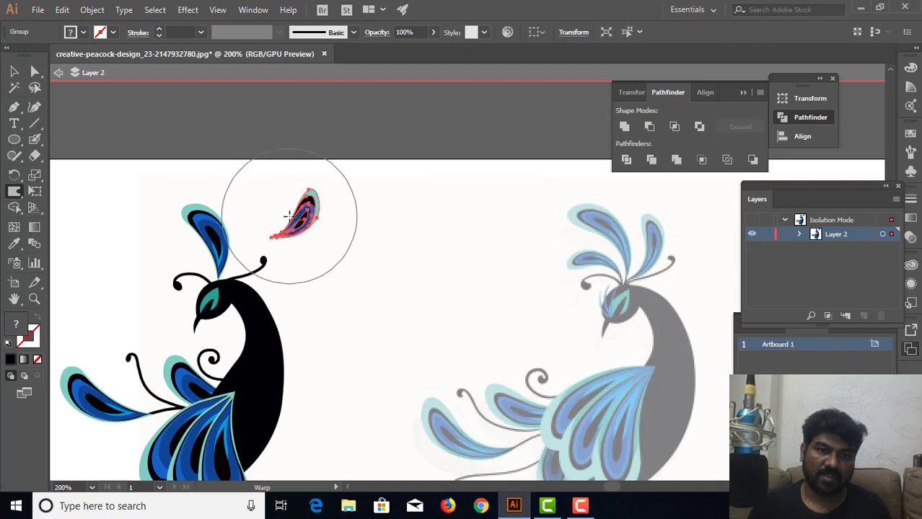
pyautogui.click(13, 70)
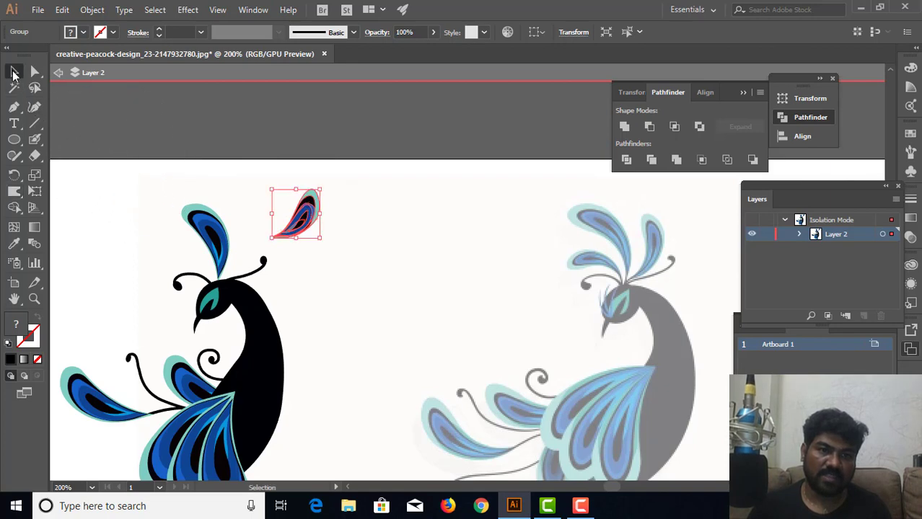
pyautogui.click(303, 242)
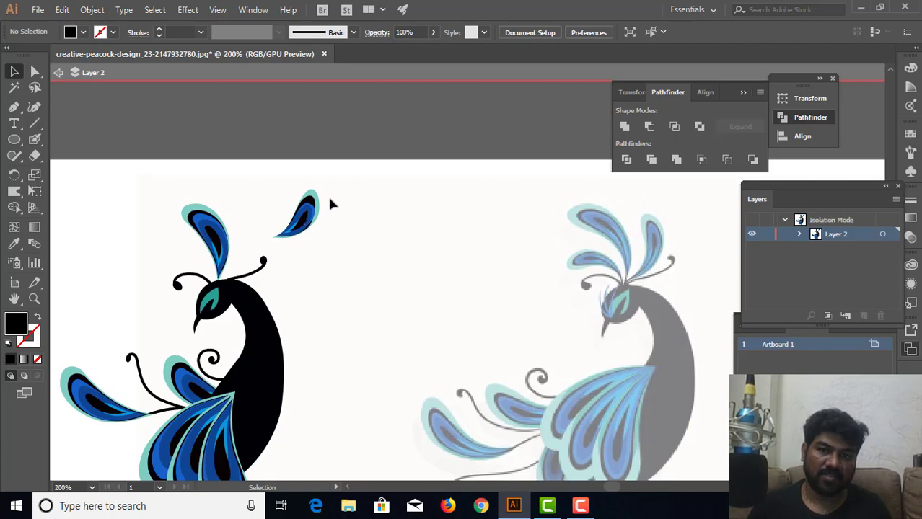
pyautogui.click(279, 254)
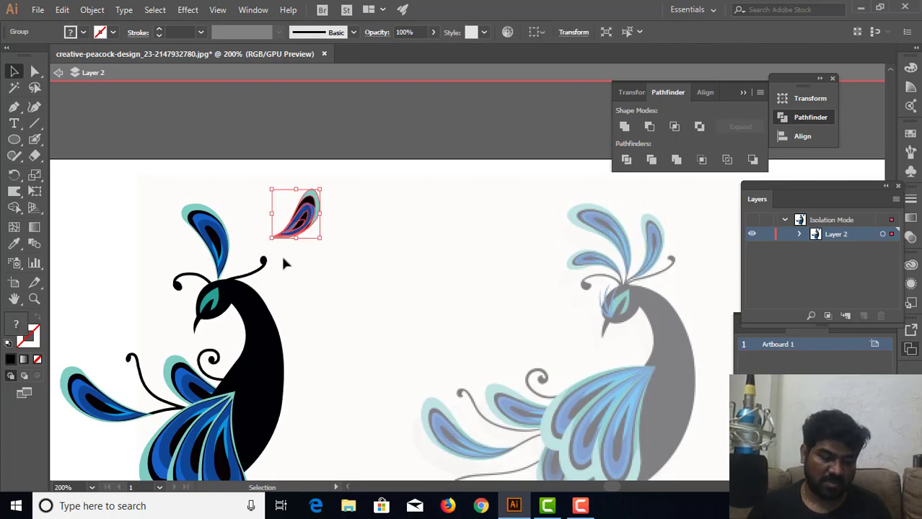
# Step: Rotate the small curled feather more upright and fan it beside the first on the head
pyautogui.press('a')
pyautogui.press('v')
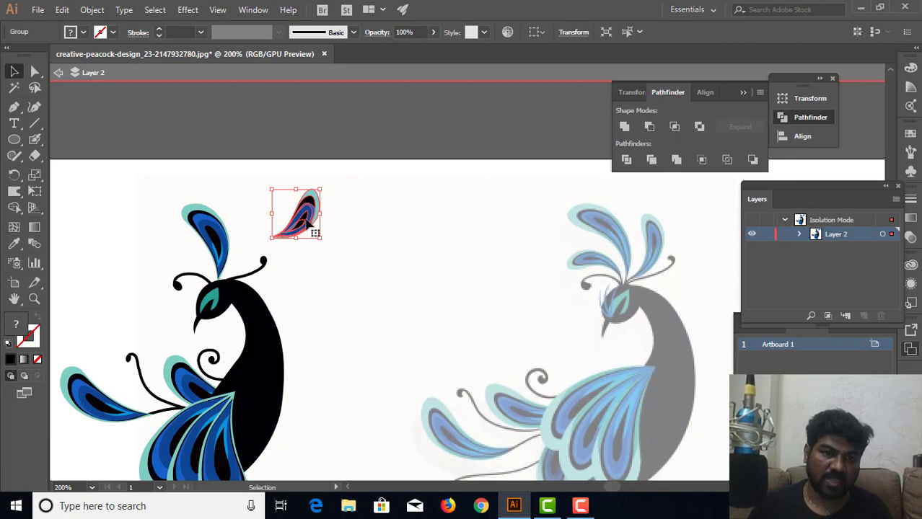
pyautogui.moveTo(307, 229)
pyautogui.mouseDown()
pyautogui.moveTo(252, 260)
pyautogui.moveTo(263, 261)
pyautogui.mouseUp()
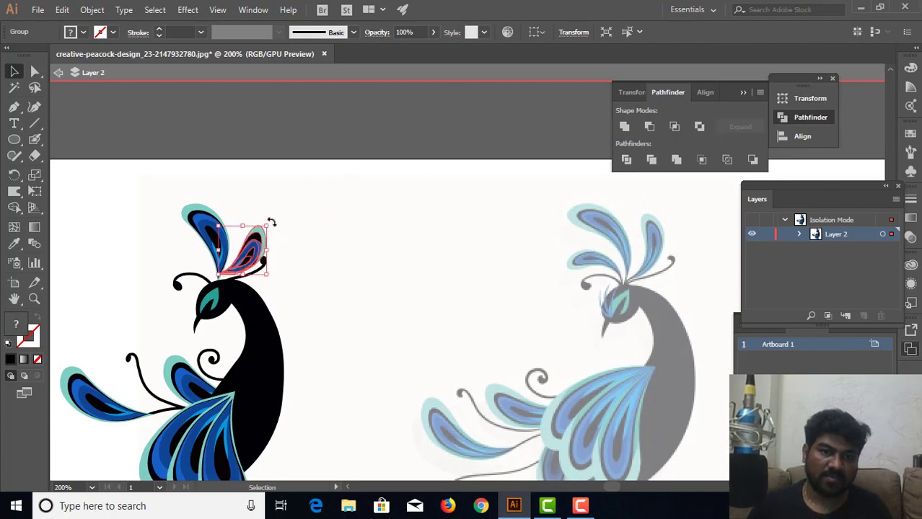
pyautogui.moveTo(271, 222); pyautogui.dragTo(268, 213)
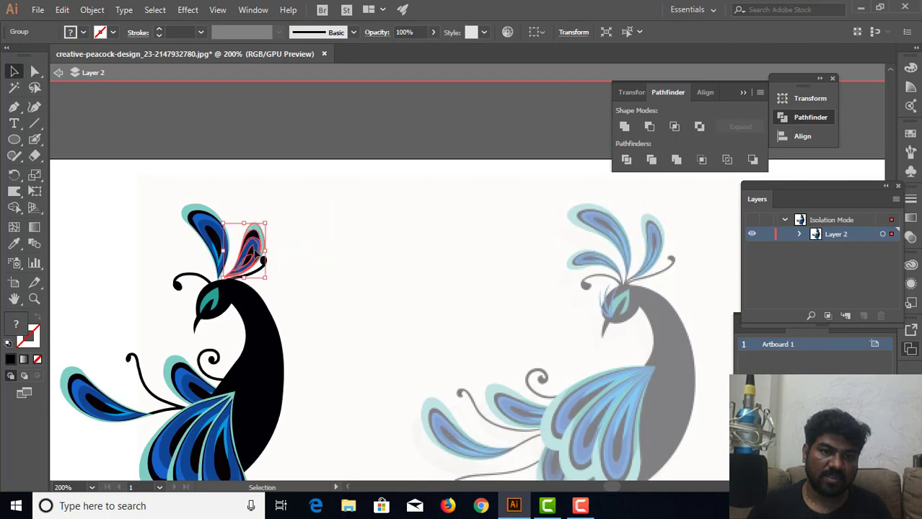
pyautogui.moveTo(254, 253); pyautogui.dragTo(242, 251)
pyautogui.moveTo(266, 220); pyautogui.dragTo(263, 220)
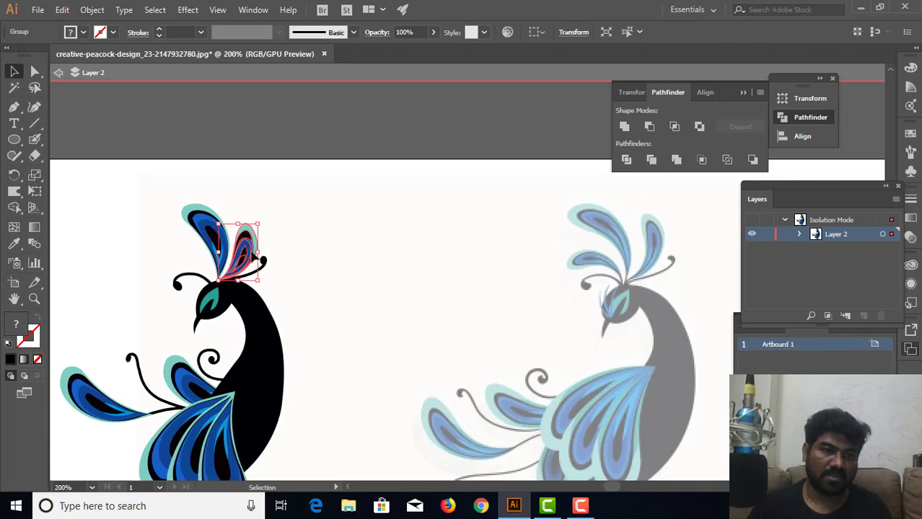
pyautogui.moveTo(254, 257)
pyautogui.mouseDown()
pyautogui.moveTo(267, 232)
pyautogui.moveTo(295, 247)
pyautogui.moveTo(292, 240)
pyautogui.mouseUp()
pyautogui.click(269, 234)
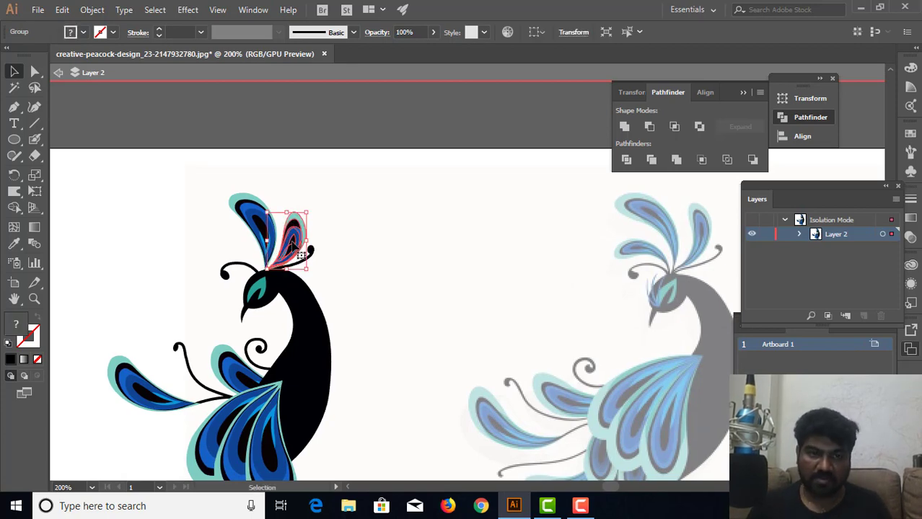
# Step: Duplicate the right crest feather onto open canvas above and right of the peacock
pyautogui.click(334, 224)
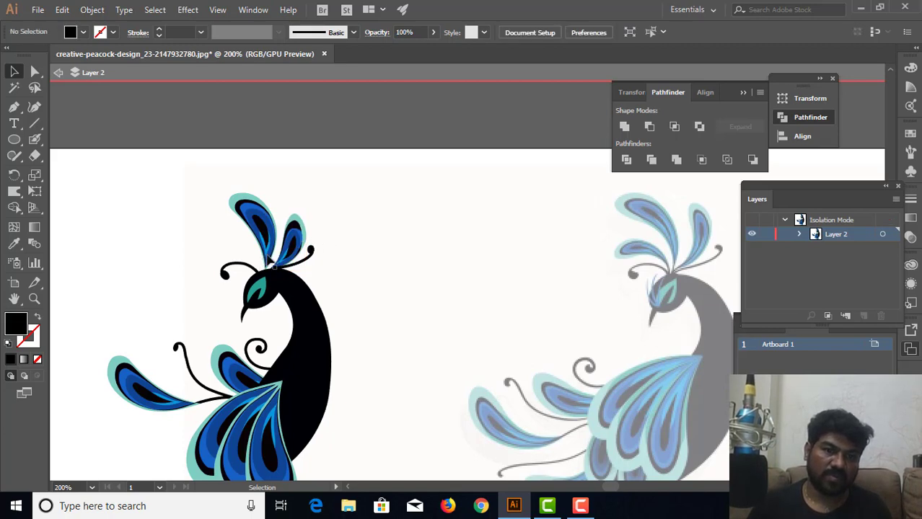
pyautogui.click(268, 259)
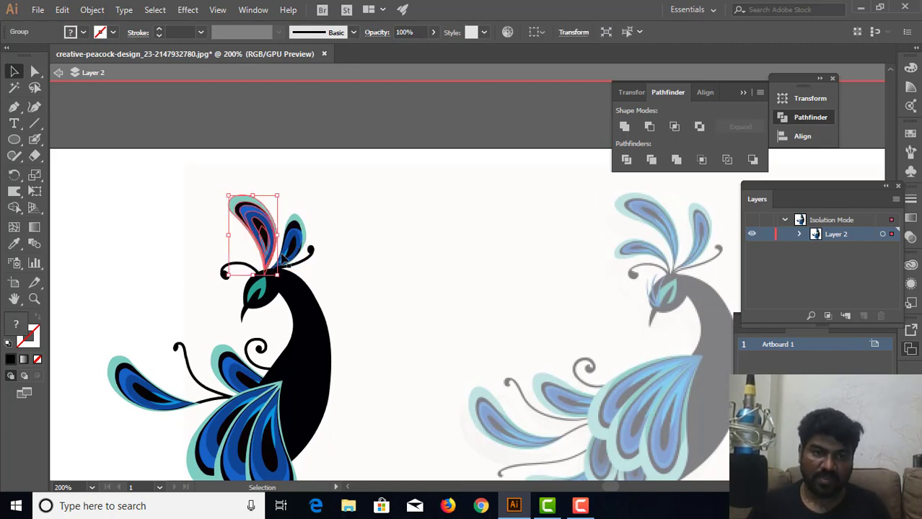
pyautogui.click(335, 242)
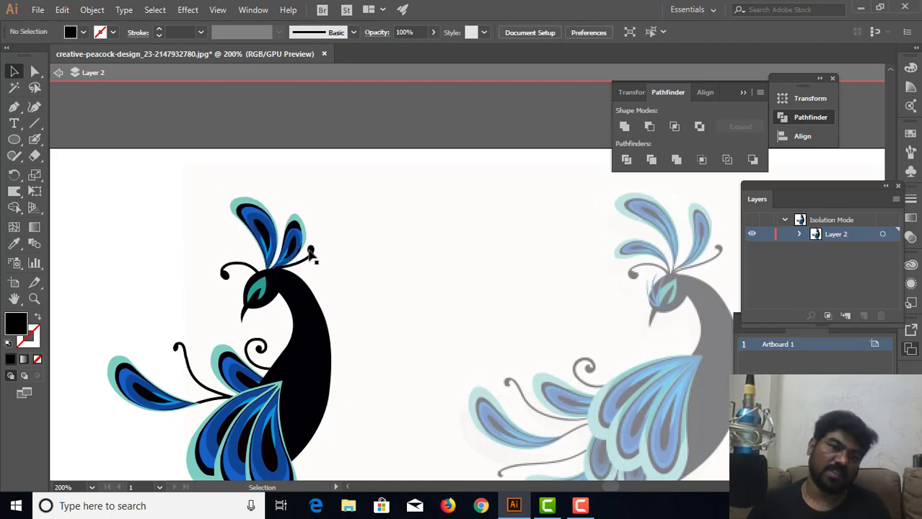
pyautogui.click(298, 251)
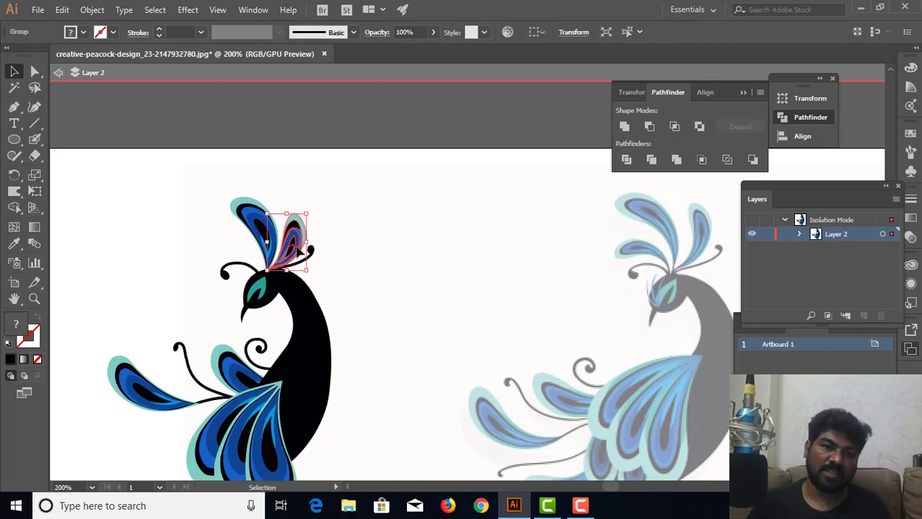
pyautogui.moveTo(292, 238); pyautogui.dragTo(397, 210)
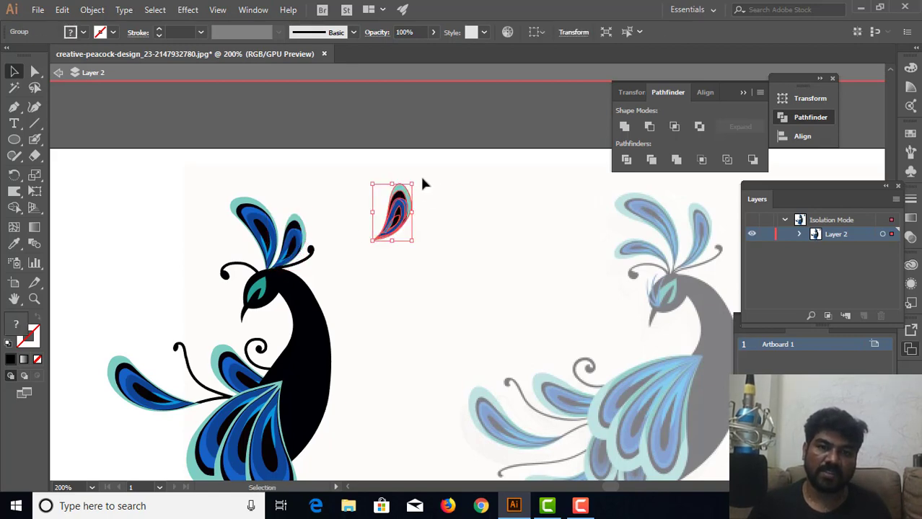
# Step: Angle the feather copy flat on the crest's left side, then exit Isolation Mode
pyautogui.moveTo(415, 180); pyautogui.dragTo(370, 185)
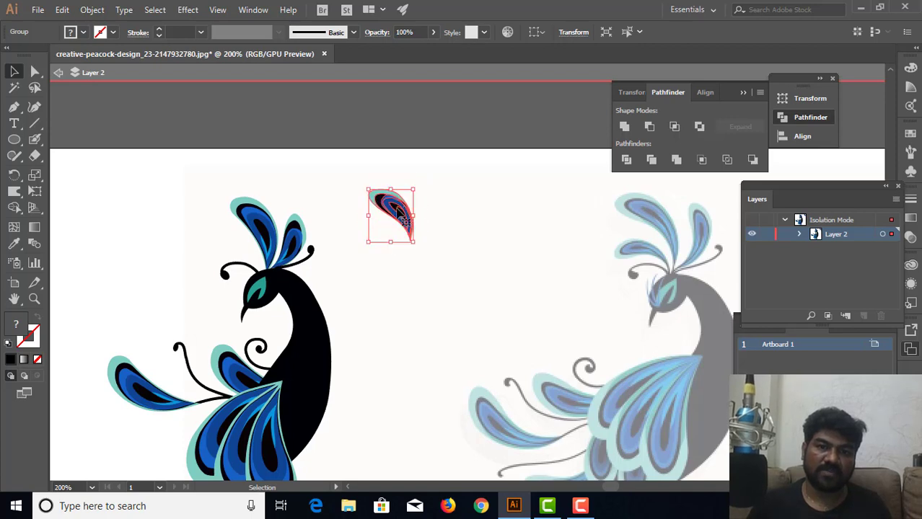
pyautogui.moveTo(243, 258); pyautogui.dragTo(244, 254)
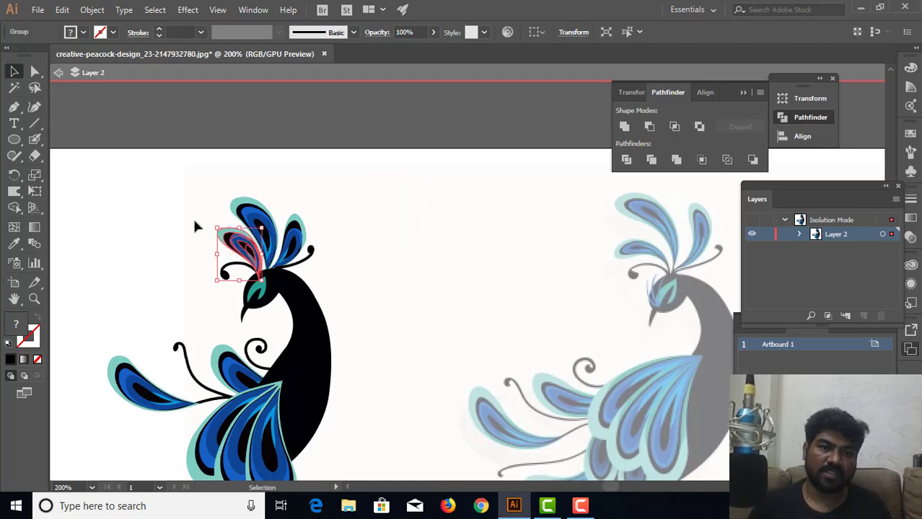
pyautogui.moveTo(209, 222)
pyautogui.mouseDown()
pyautogui.moveTo(203, 235)
pyautogui.moveTo(241, 251)
pyautogui.mouseUp()
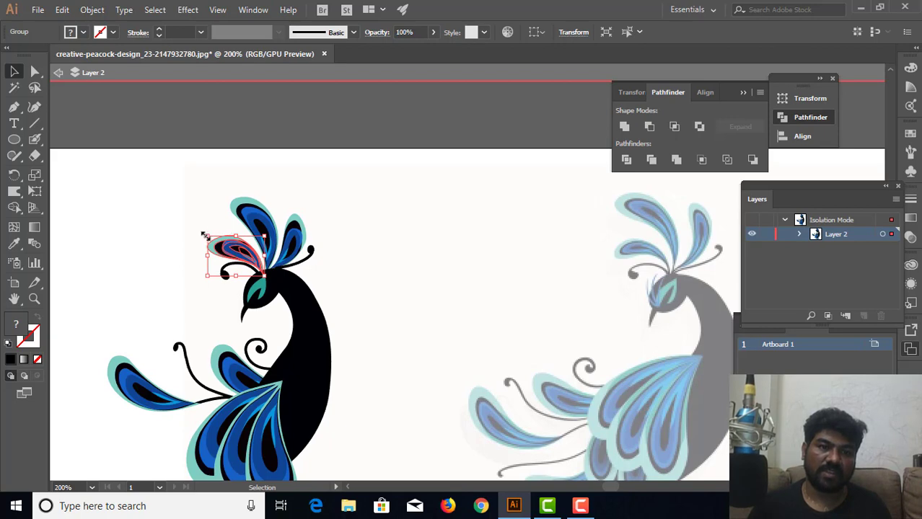
pyautogui.moveTo(208, 228)
pyautogui.mouseDown()
pyautogui.moveTo(203, 238)
pyautogui.moveTo(236, 251)
pyautogui.moveTo(233, 258)
pyautogui.moveTo(205, 238)
pyautogui.moveTo(238, 249)
pyautogui.mouseUp()
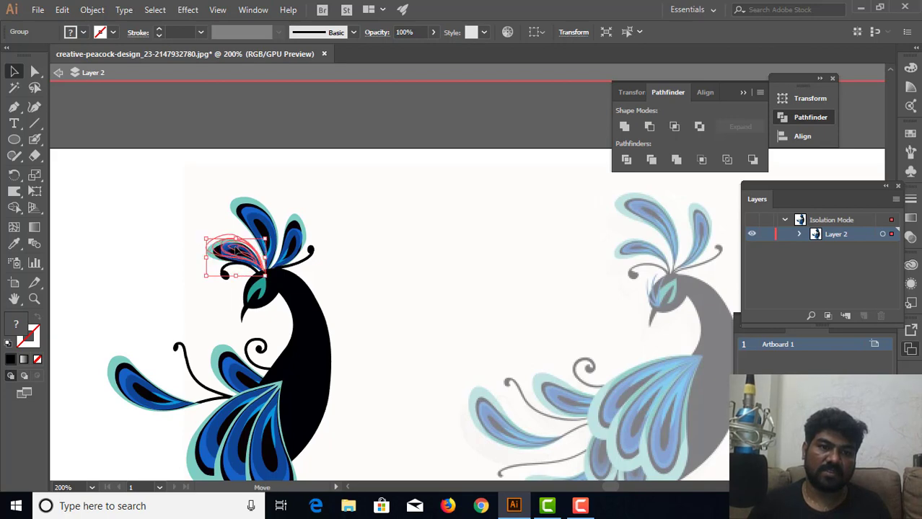
pyautogui.click(185, 189)
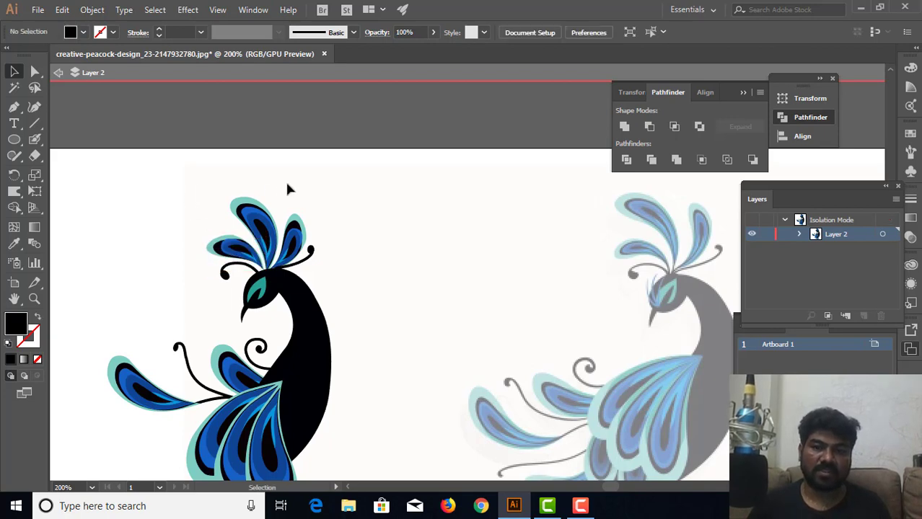
pyautogui.press('a')
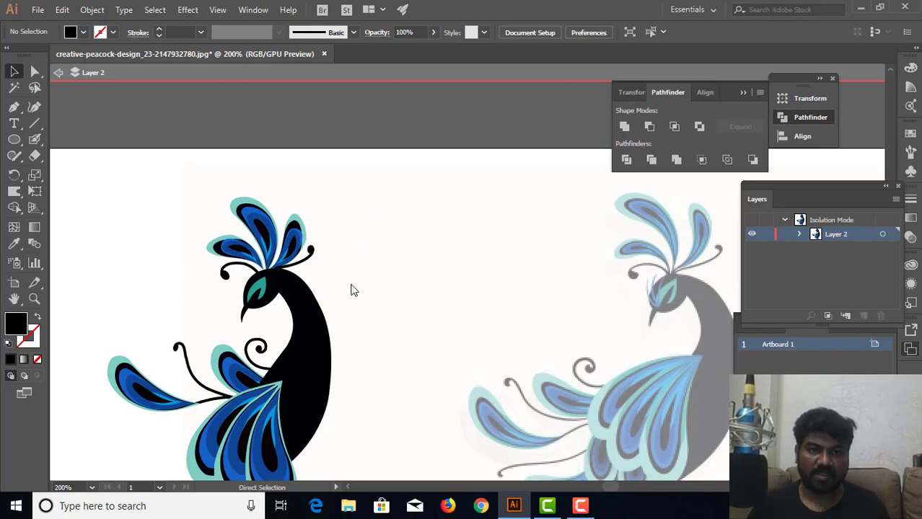
pyautogui.doubleClick(347, 194)
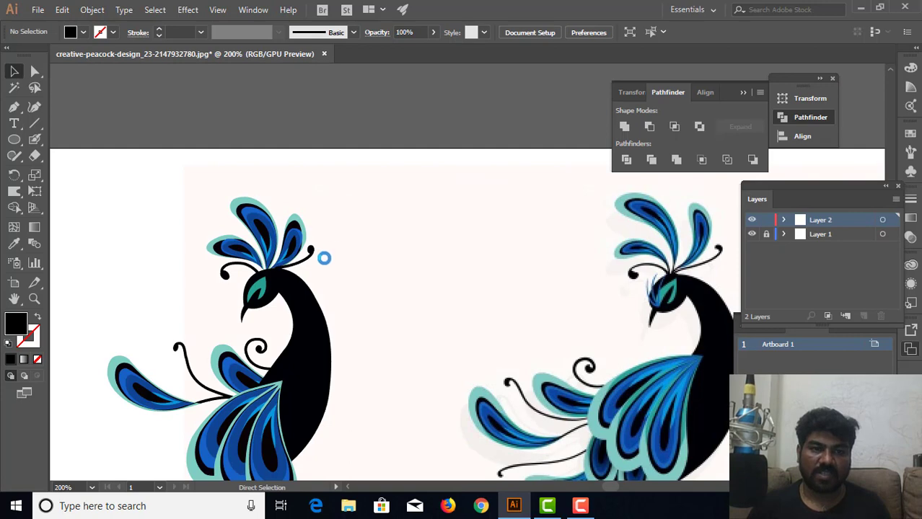
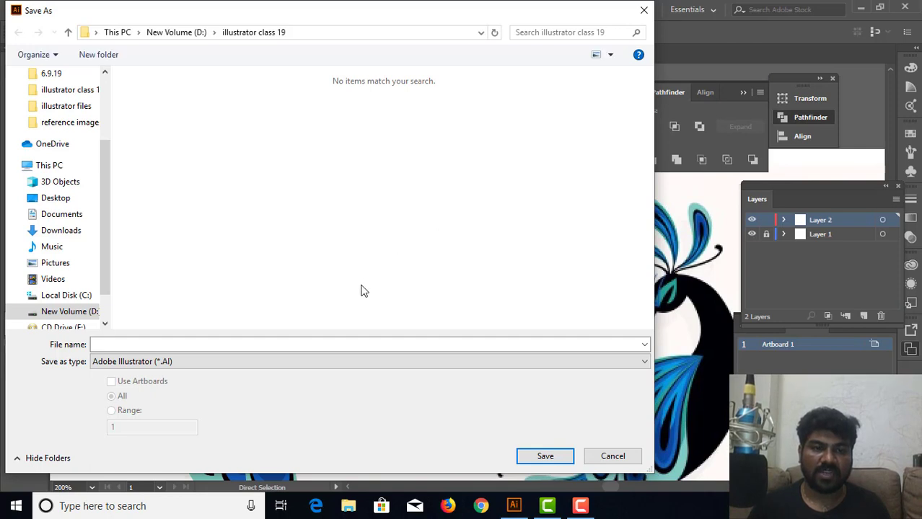
# Step: Save the artwork as 'peacock design' in Adobe Illustrator (.AI) format, accepting the default Illustrator options
pyautogui.click(177, 345)
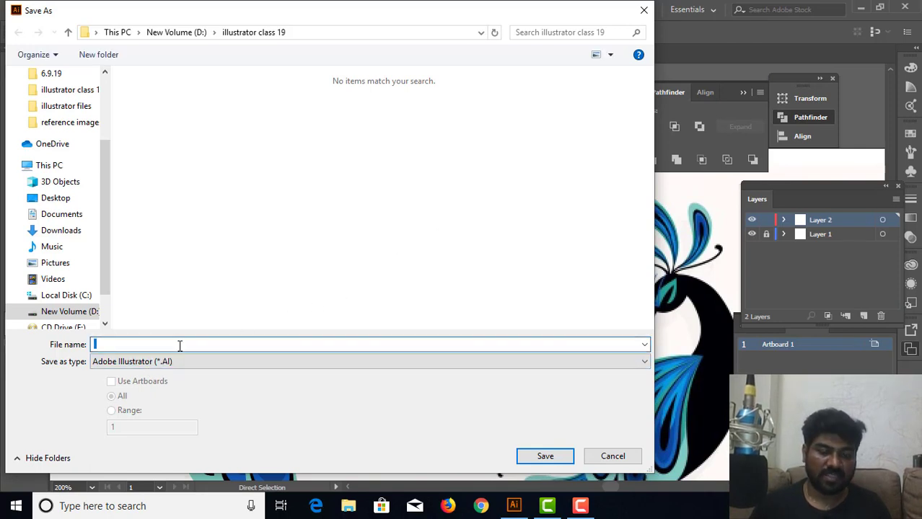
pyautogui.write('p')
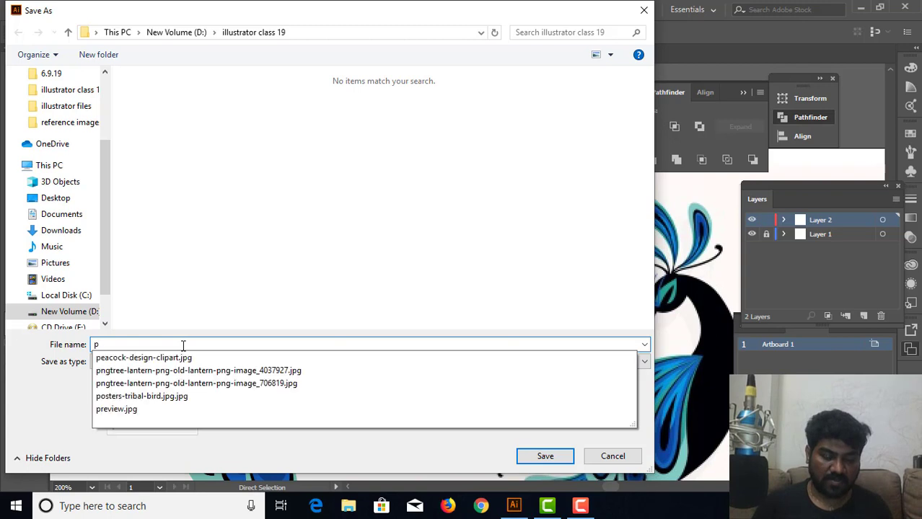
pyautogui.write('eacock')
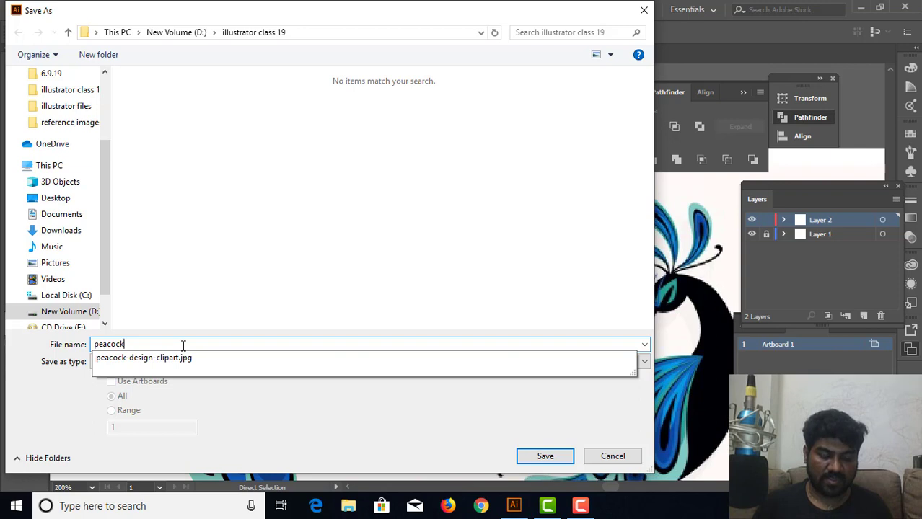
pyautogui.write(' design')
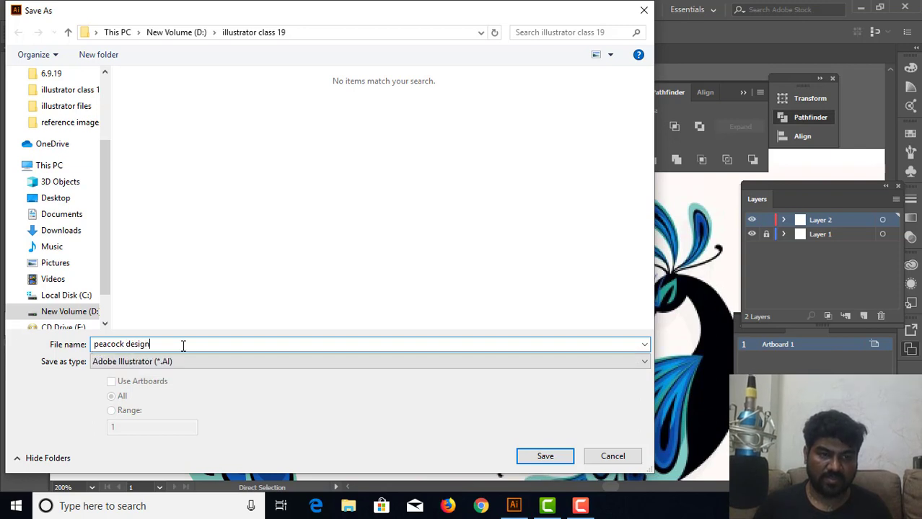
pyautogui.click(542, 456)
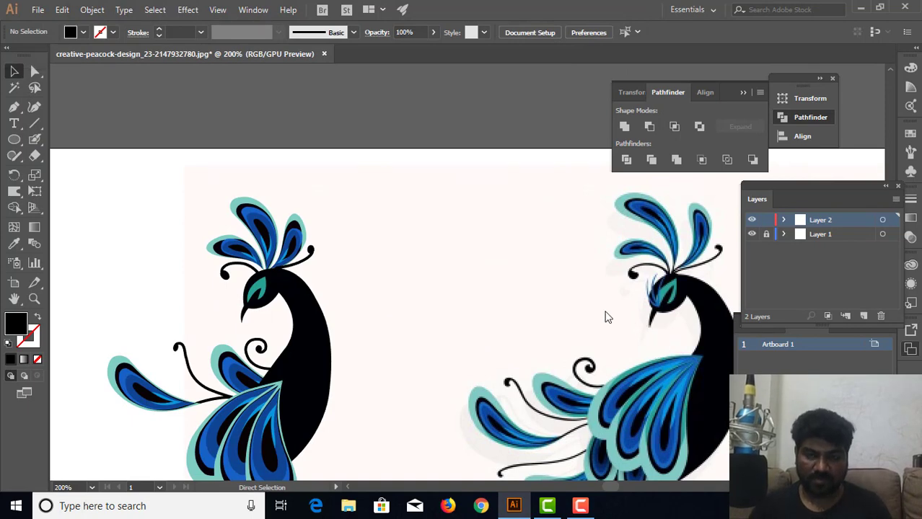
pyautogui.hotkey('ctrl', 's')
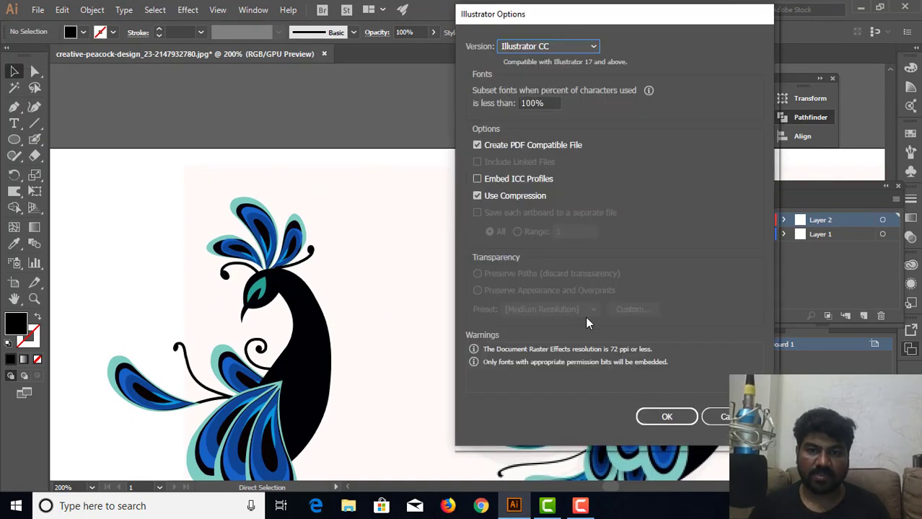
pyautogui.click(658, 417)
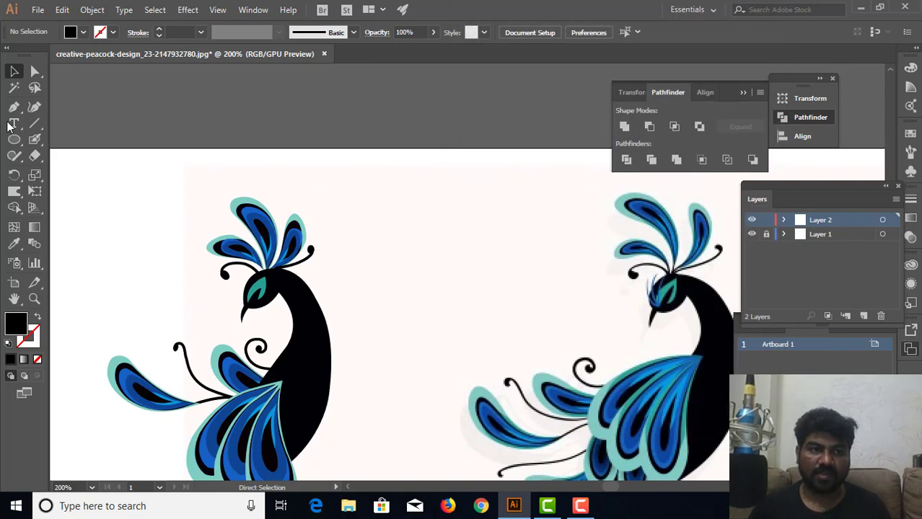
# Step: Zoom in on the peacock's head and draw the first two curved feather edges beside the eye with the Pen
pyautogui.click(13, 109)
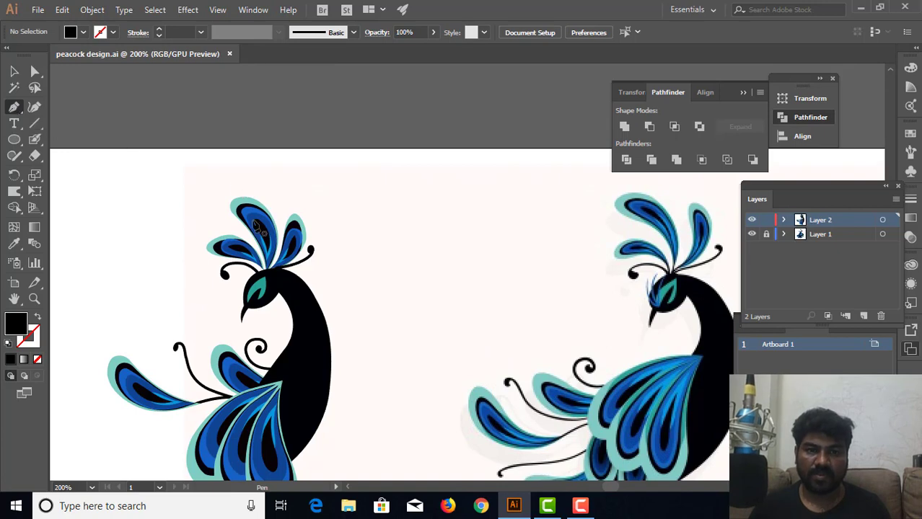
pyautogui.hotkey('ctrl', '=')
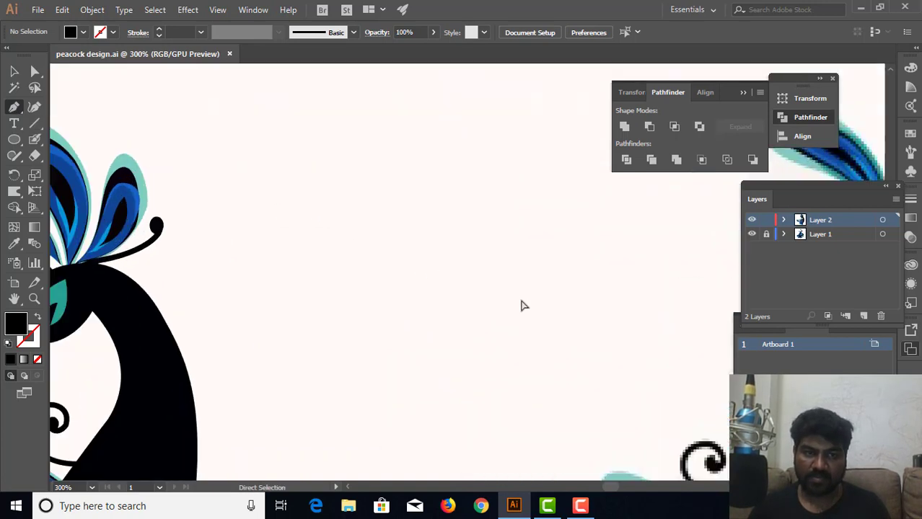
pyautogui.hscroll(-8, 507, 280)
pyautogui.hscroll(2, 484, 278)
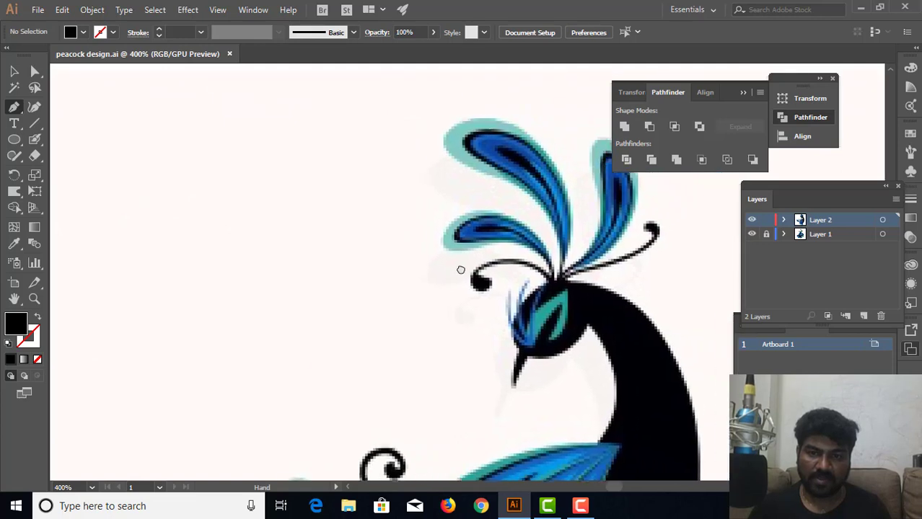
pyautogui.hotkey('ctrl', '=')
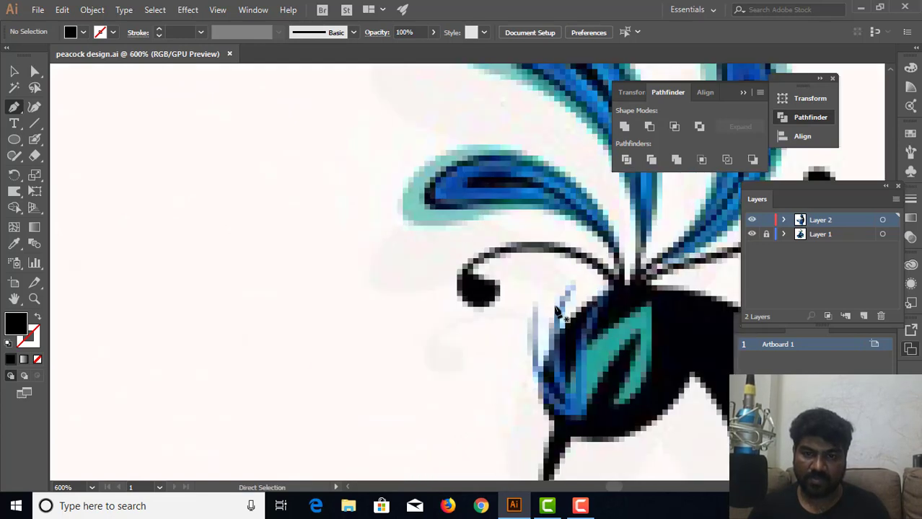
pyautogui.hscroll(3, 534, 328)
pyautogui.scroll(-2, 491, 317)
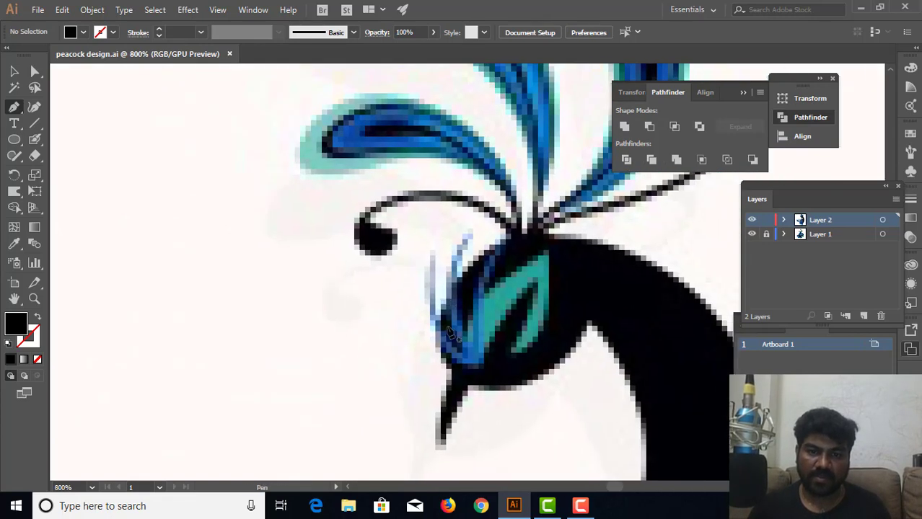
pyautogui.moveTo(468, 369)
pyautogui.mouseDown()
pyautogui.moveTo(434, 263)
pyautogui.moveTo(442, 160)
pyautogui.mouseUp()
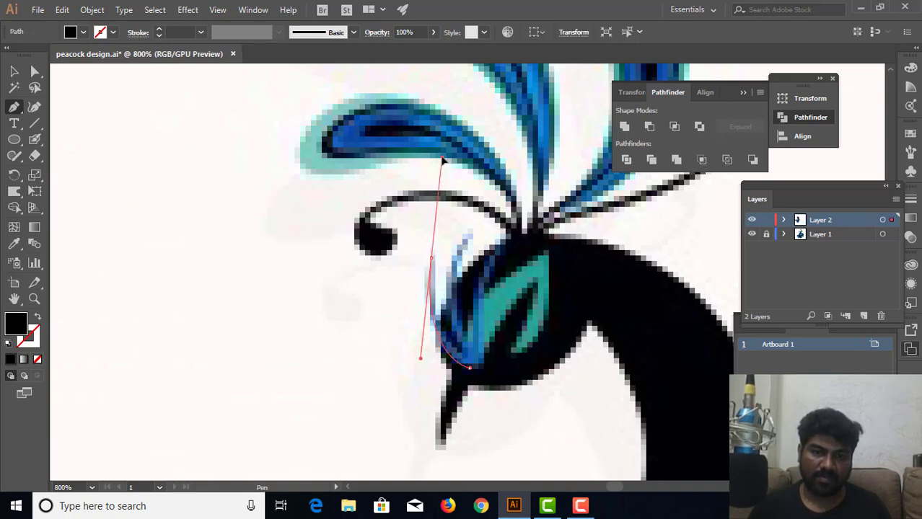
pyautogui.click(431, 258)
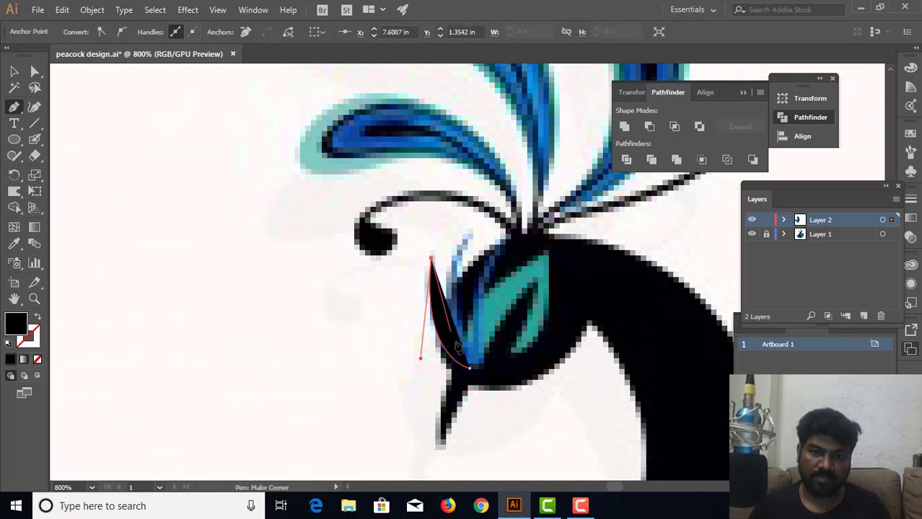
pyautogui.moveTo(457, 347)
pyautogui.mouseDown()
pyautogui.moveTo(481, 366)
pyautogui.moveTo(465, 353)
pyautogui.moveTo(473, 238)
pyautogui.moveTo(512, 192)
pyautogui.mouseUp()
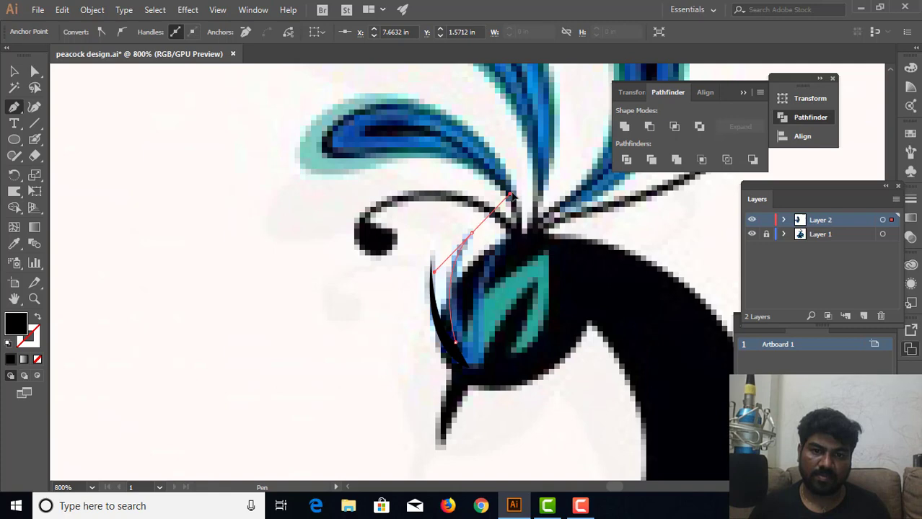
pyautogui.click(471, 234)
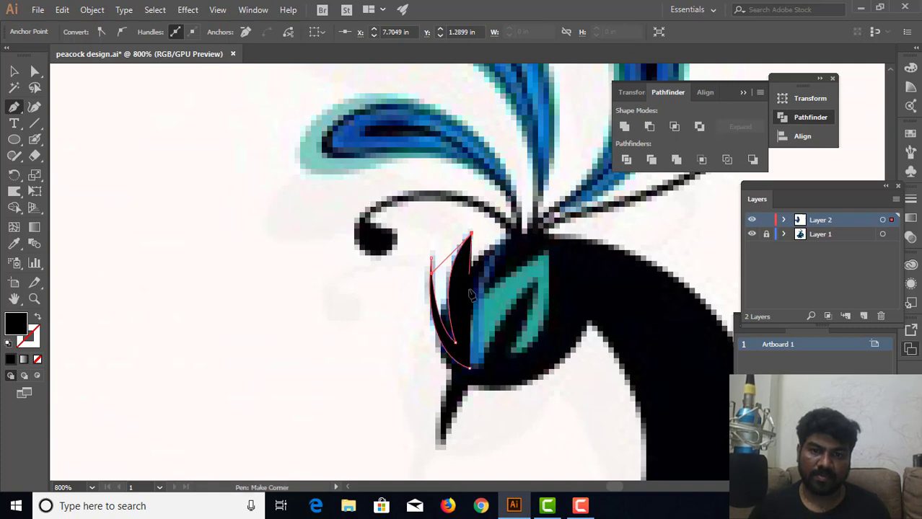
# Step: Curve the third feather up toward the crest and close the black feather shape
pyautogui.moveTo(465, 348); pyautogui.dragTo(482, 410)
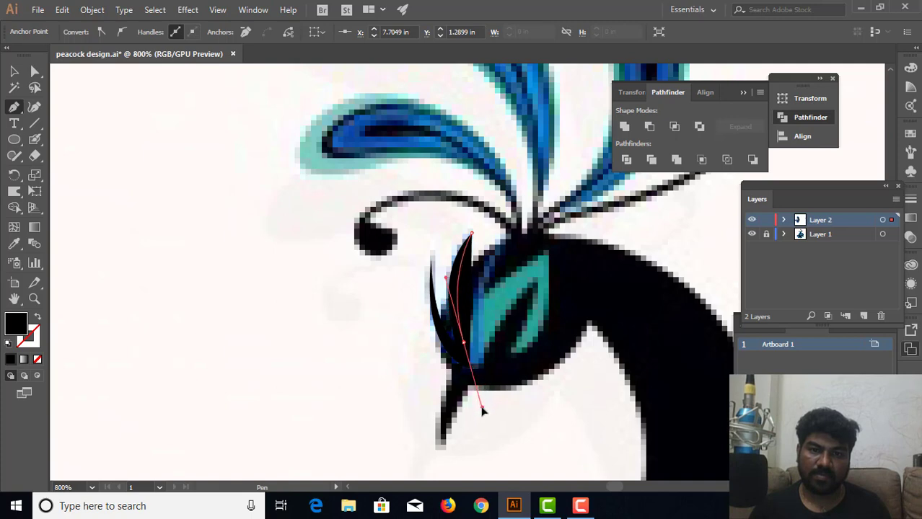
pyautogui.click(465, 345)
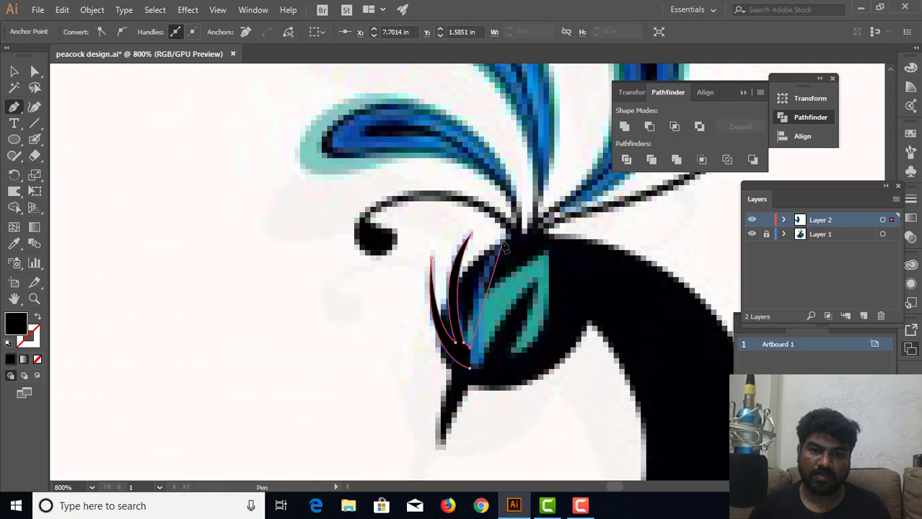
pyautogui.moveTo(503, 242); pyautogui.dragTo(552, 215)
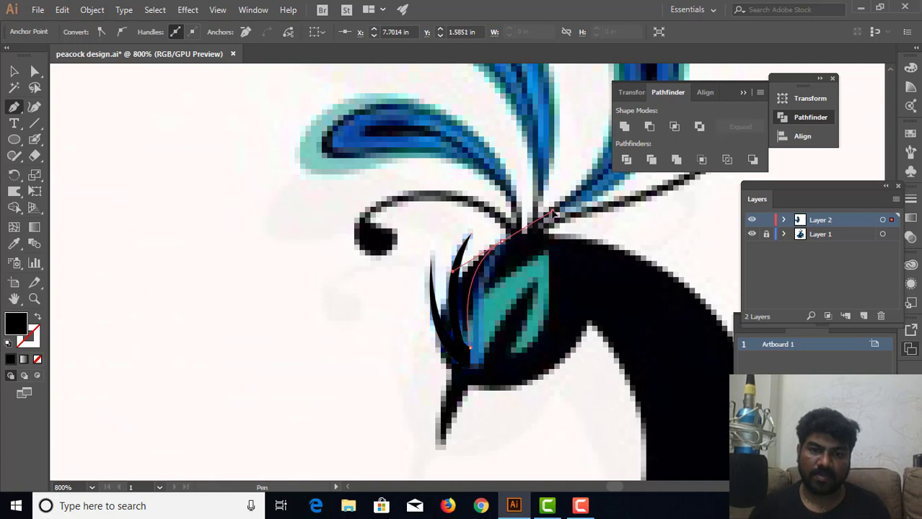
pyautogui.click(503, 243)
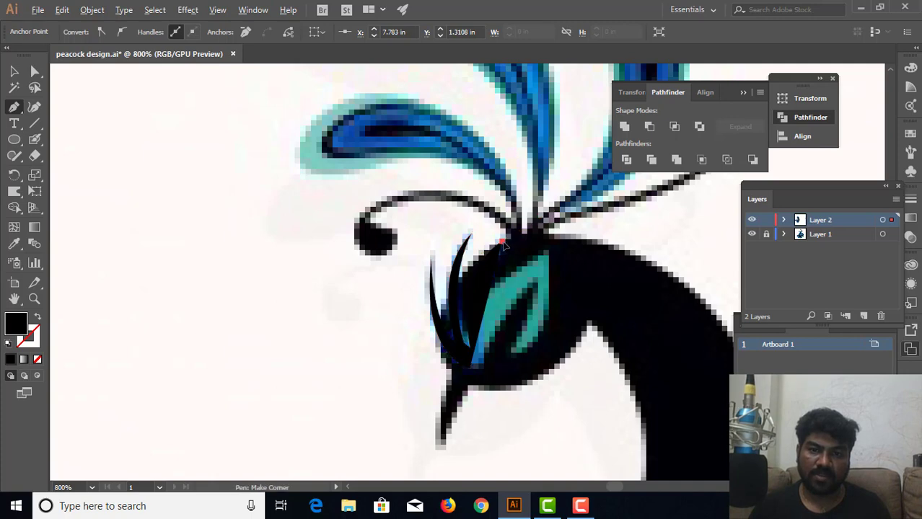
pyautogui.click(478, 365)
# Step: Draw another slim closed feather path from the crest down beside the eye
pyautogui.click(498, 243)
pyautogui.moveTo(479, 358); pyautogui.dragTo(494, 435)
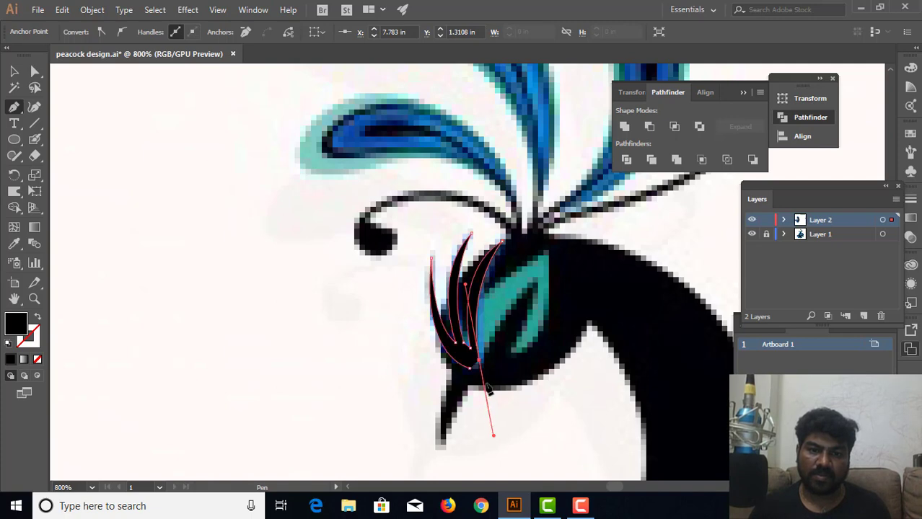
pyautogui.click(479, 363)
pyautogui.moveTo(469, 369); pyautogui.dragTo(456, 369)
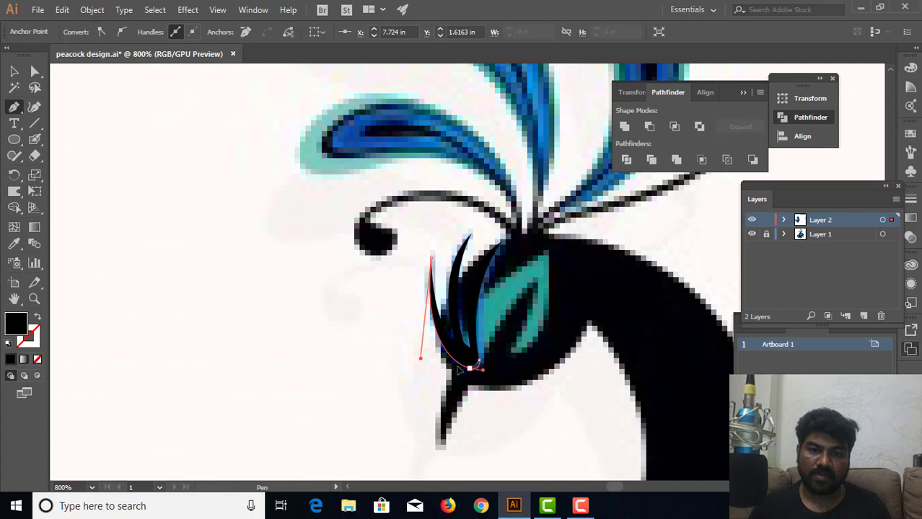
pyautogui.keyDown('ctrl'); pyautogui.click(458, 369); pyautogui.keyUp('ctrl')
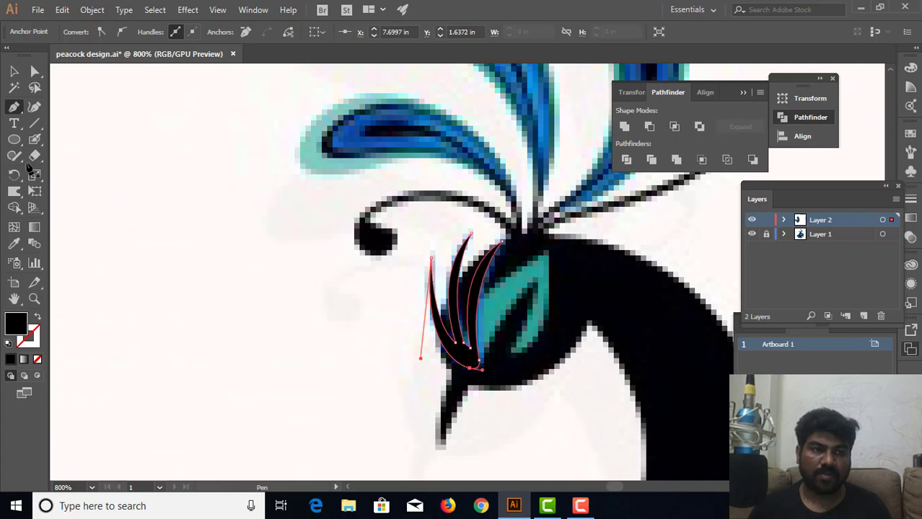
# Step: Nudge the feathers' base anchors slightly downward with Direct Selection
pyautogui.click(34, 71)
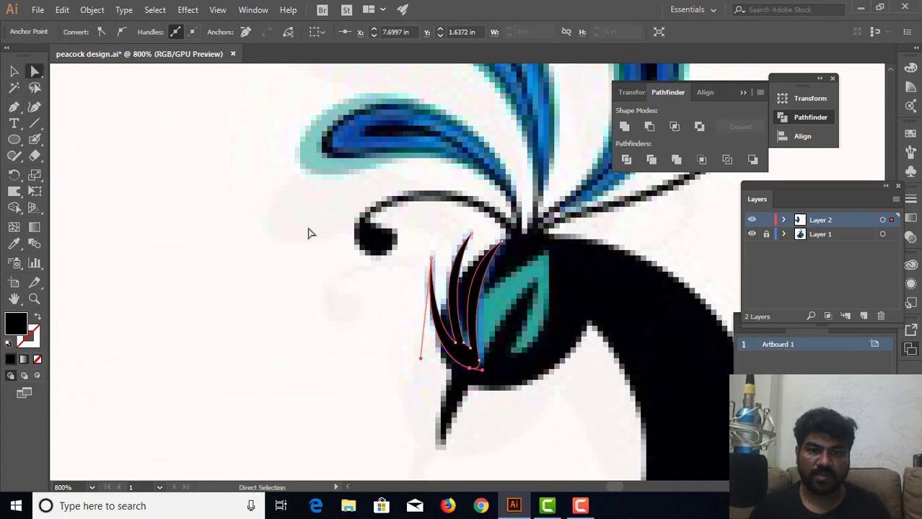
pyautogui.click(470, 352)
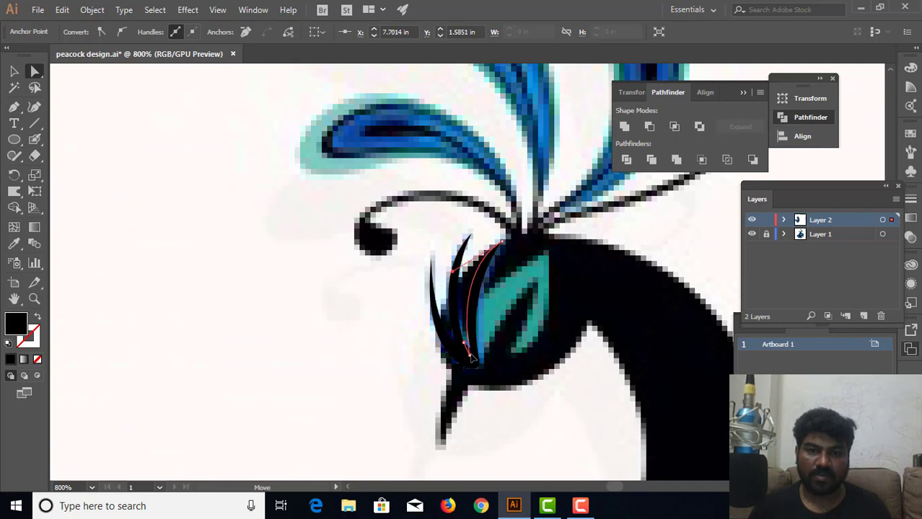
pyautogui.moveTo(470, 354); pyautogui.dragTo(470, 361)
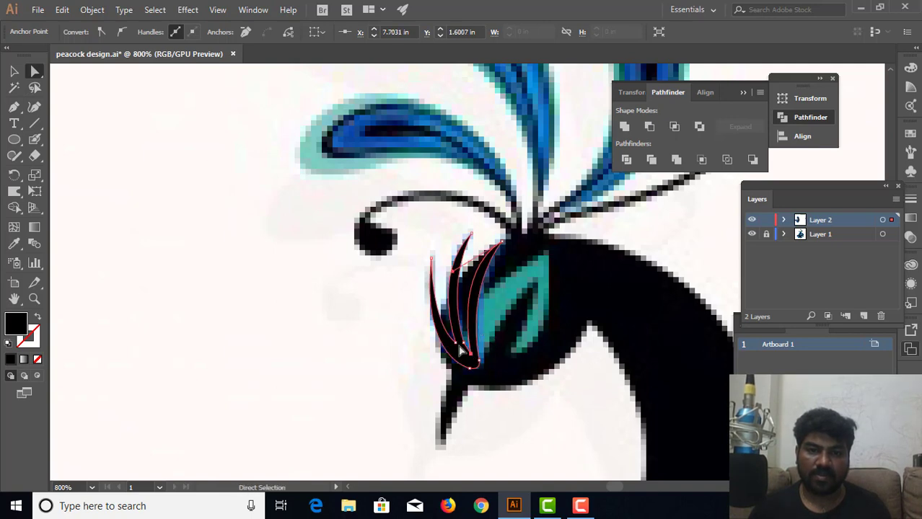
pyautogui.click(464, 343)
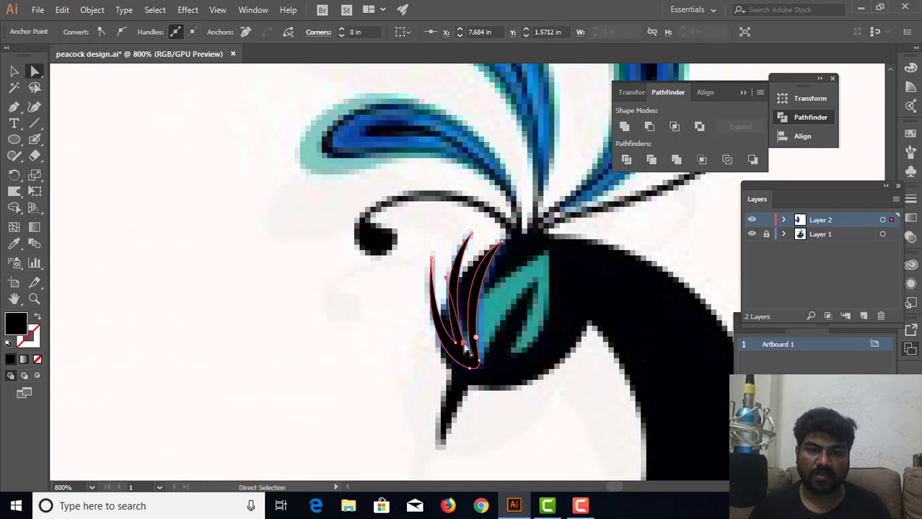
# Step: Move the new feathers and the small black tuft onto blank canvas left of the head
pyautogui.click(14, 71)
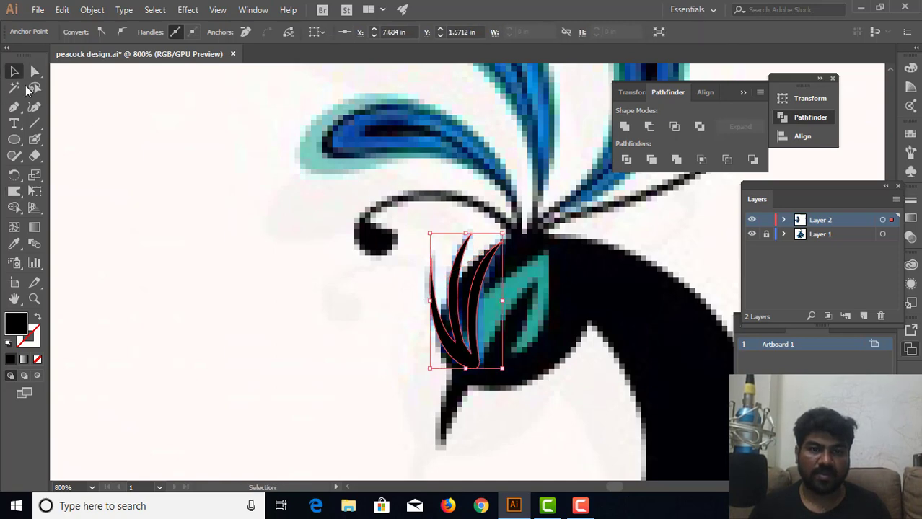
pyautogui.keyDown('alt'); pyautogui.scroll(-2, 489, 225); pyautogui.keyUp('alt')
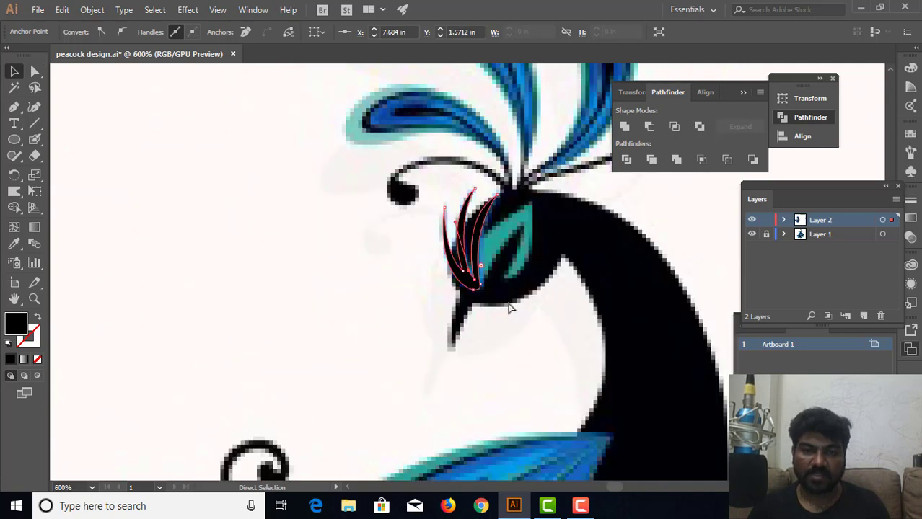
pyautogui.keyDown('alt'); pyautogui.scroll(-1, 469, 238); pyautogui.keyUp('alt')
pyautogui.moveTo(440, 268); pyautogui.dragTo(261, 247)
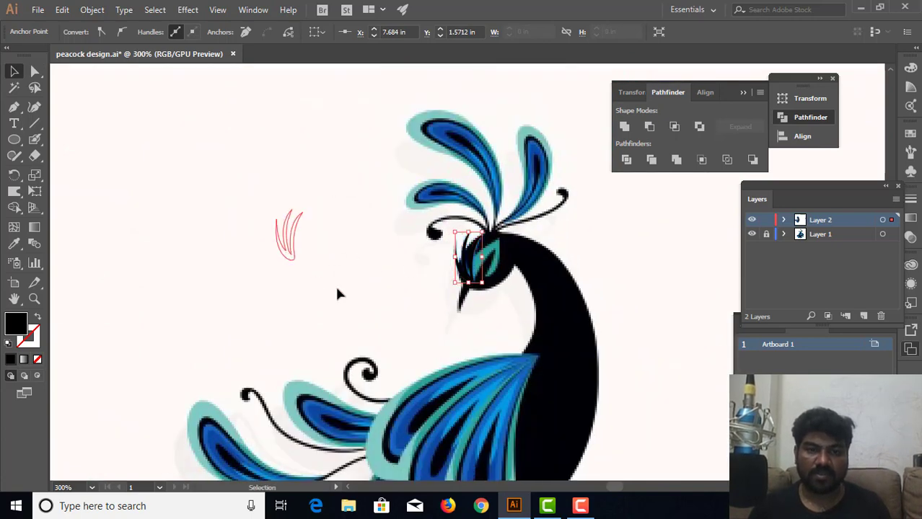
pyautogui.moveTo(390, 307); pyautogui.dragTo(541, 317)
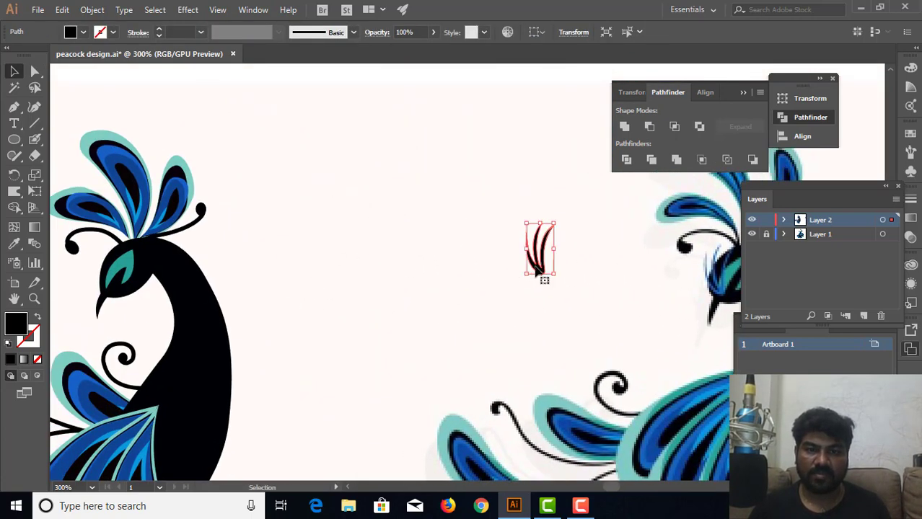
pyautogui.moveTo(541, 274); pyautogui.dragTo(297, 291)
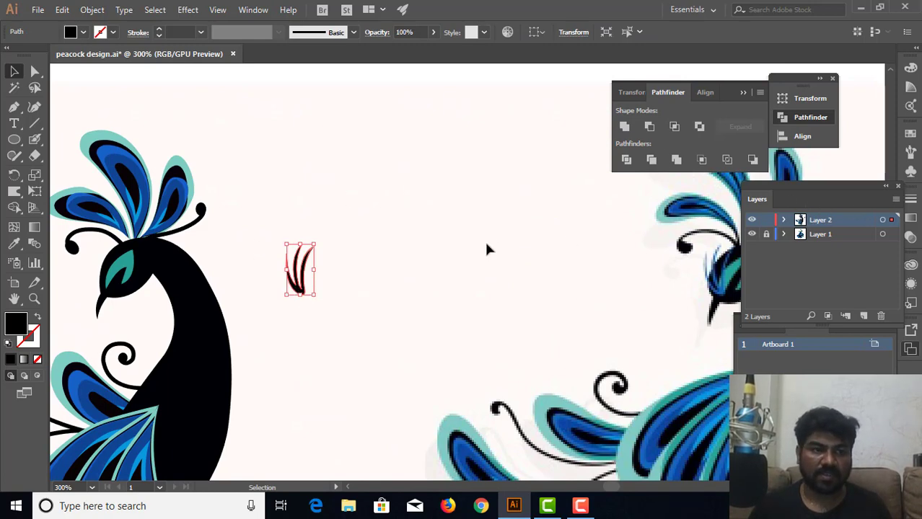
# Step: Fill the tuft with sampled dark blue and place it on the left peacock's head
pyautogui.click(13, 243)
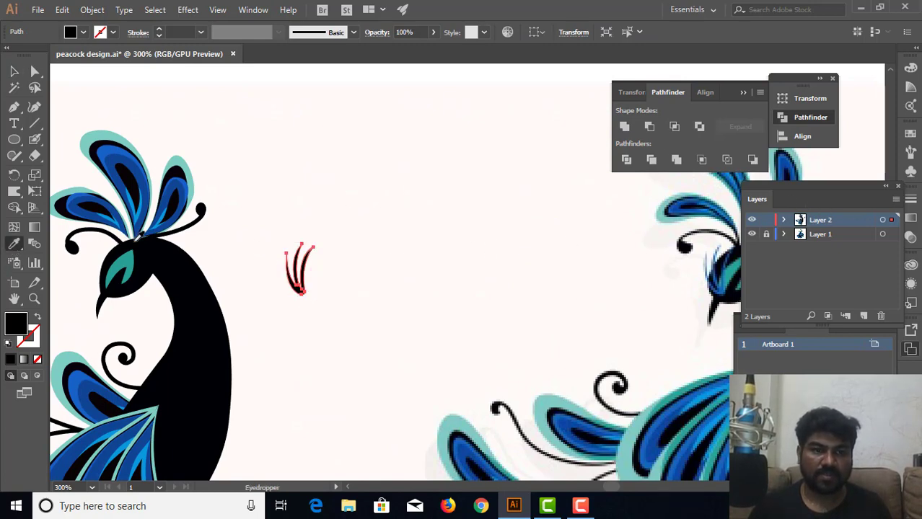
pyautogui.click(167, 223)
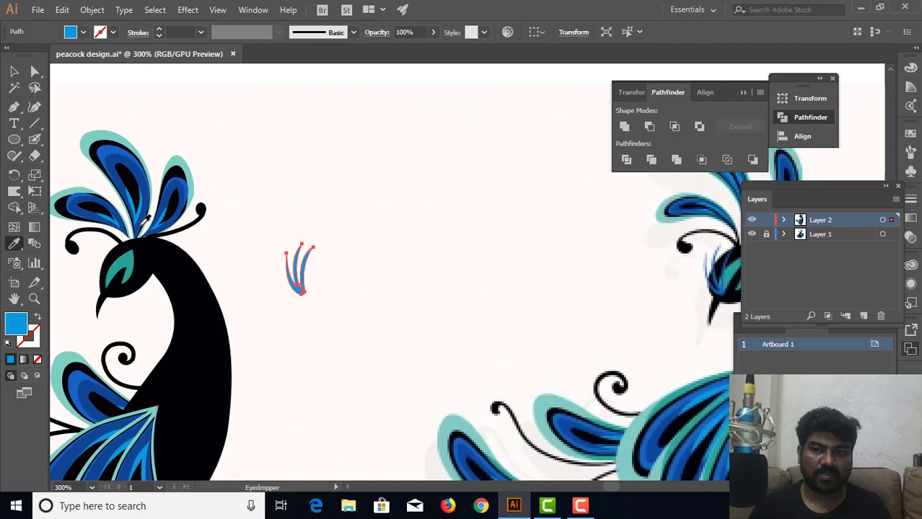
pyautogui.click(143, 223)
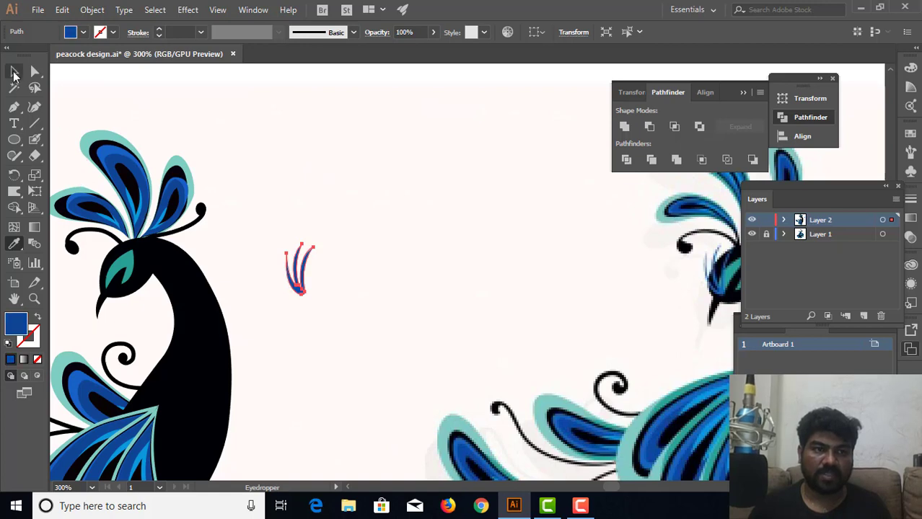
pyautogui.click(14, 71)
pyautogui.moveTo(298, 286)
pyautogui.mouseDown()
pyautogui.moveTo(104, 268)
pyautogui.moveTo(105, 280)
pyautogui.mouseUp()
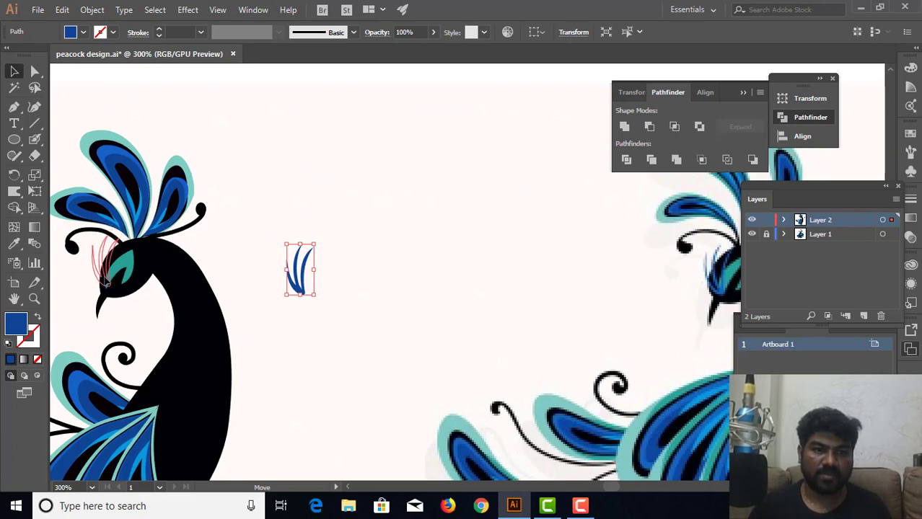
pyautogui.moveTo(105, 283); pyautogui.dragTo(106, 284)
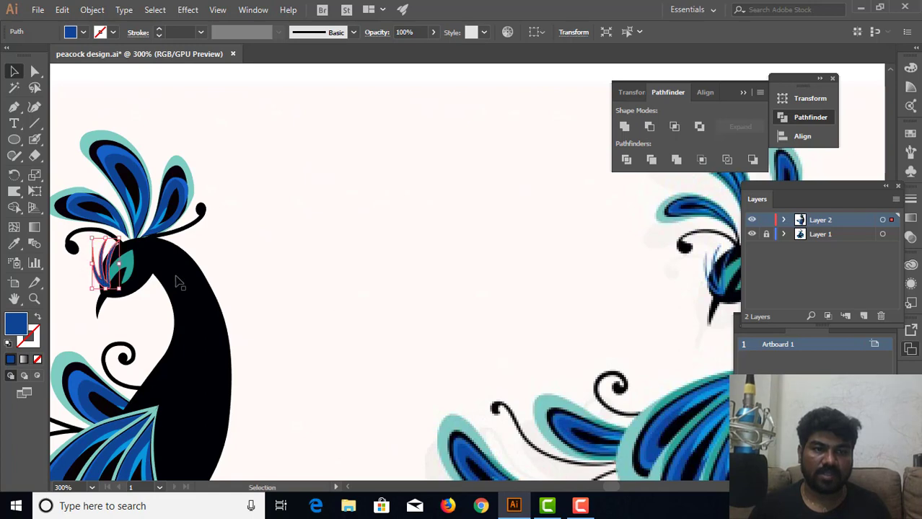
# Step: Clear the selection, save the design and zoom out to frame both peacocks
pyautogui.click(216, 289)
pyautogui.click(289, 249)
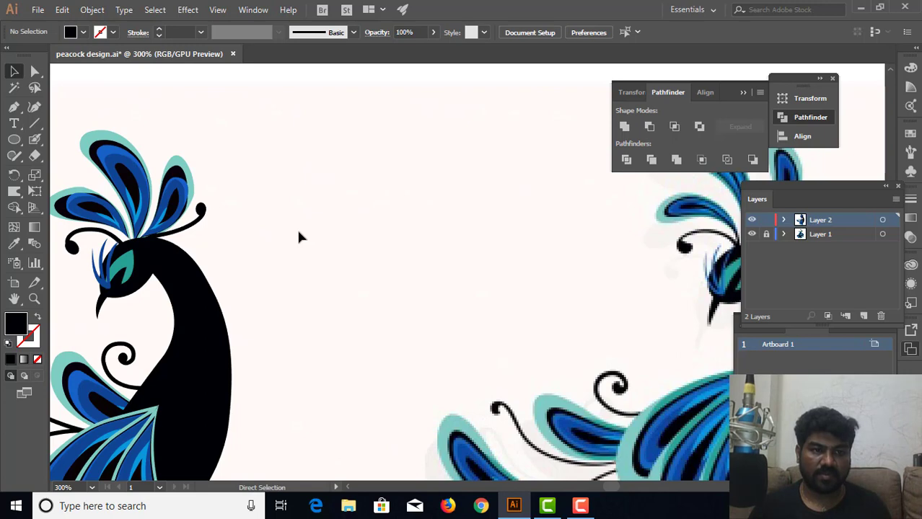
pyautogui.hotkey('ctrl', 's')
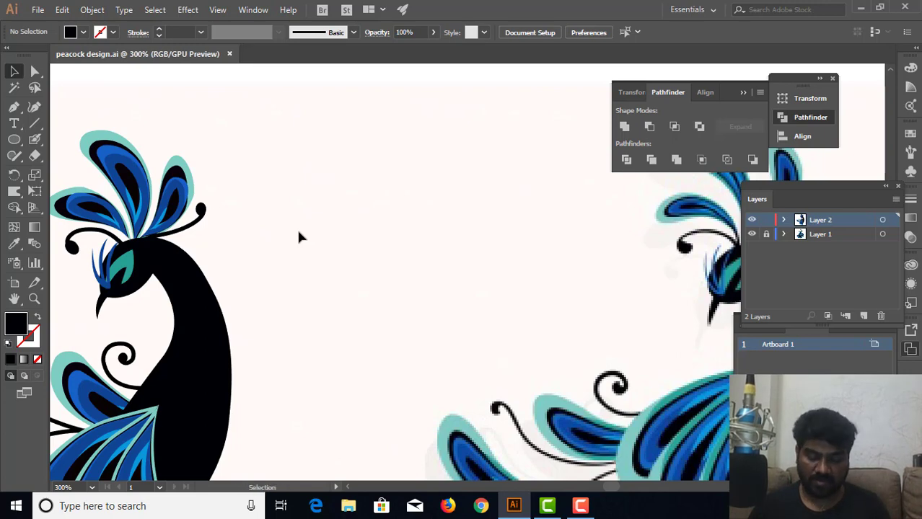
pyautogui.hotkey('ctrl', '-')
pyautogui.hotkey('ctrl', '-')
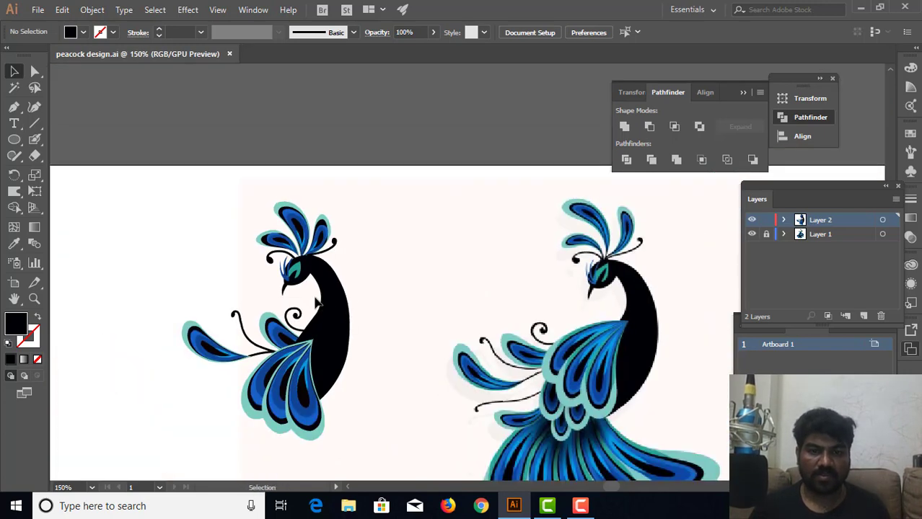
pyautogui.moveTo(352, 274)
pyautogui.mouseDown()
pyautogui.moveTo(355, 203)
pyautogui.moveTo(341, 212)
pyautogui.mouseUp()
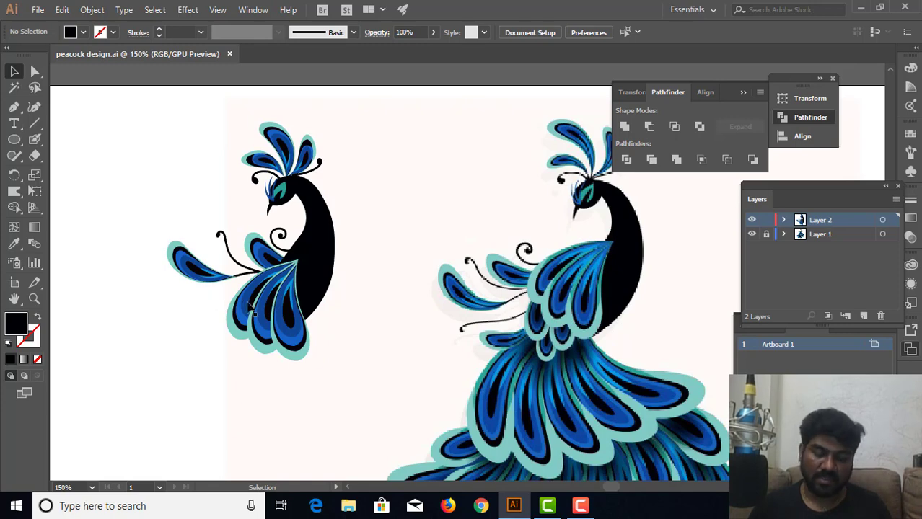
# Step: Trace the lower curled plume line on the right peacock with a new Pen path
pyautogui.hotkey('ctrl', '+')
pyautogui.scroll(1, 487, 303)
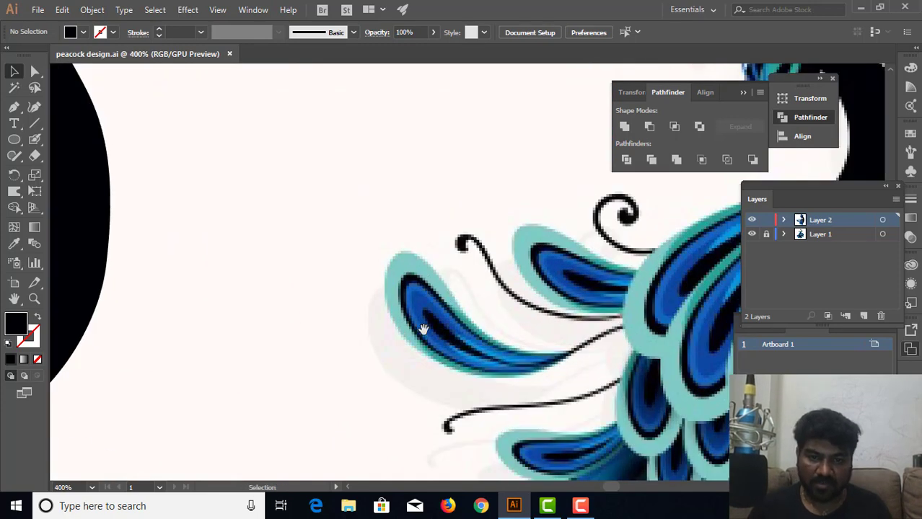
pyautogui.scroll(1, 422, 323)
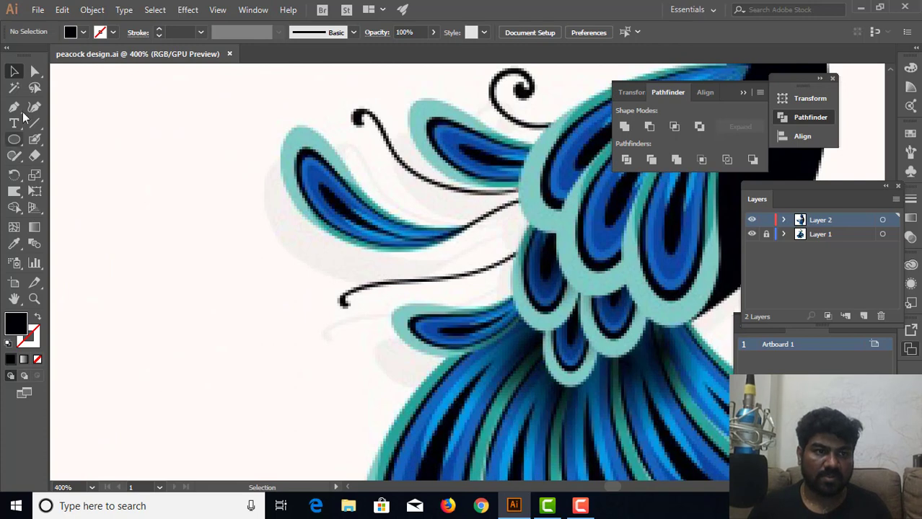
pyautogui.click(13, 106)
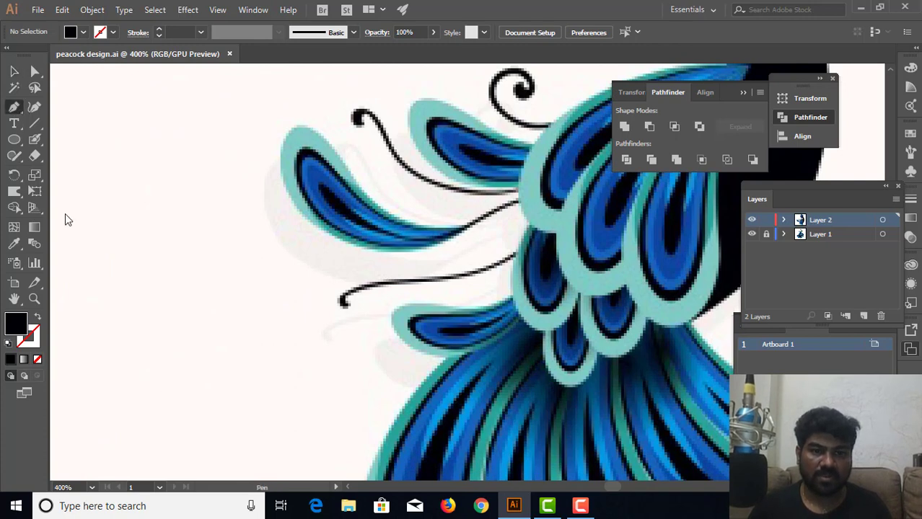
pyautogui.click(342, 302)
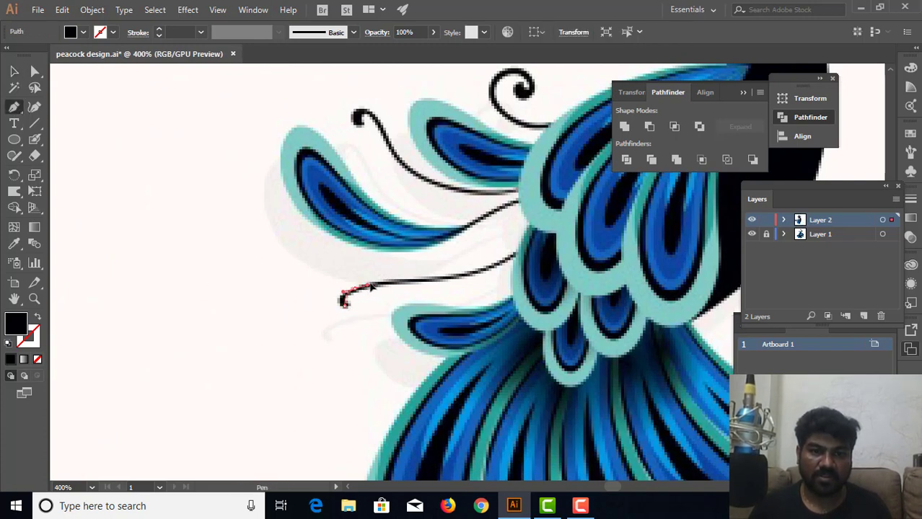
pyautogui.click(463, 280)
pyautogui.moveTo(463, 281); pyautogui.dragTo(489, 274)
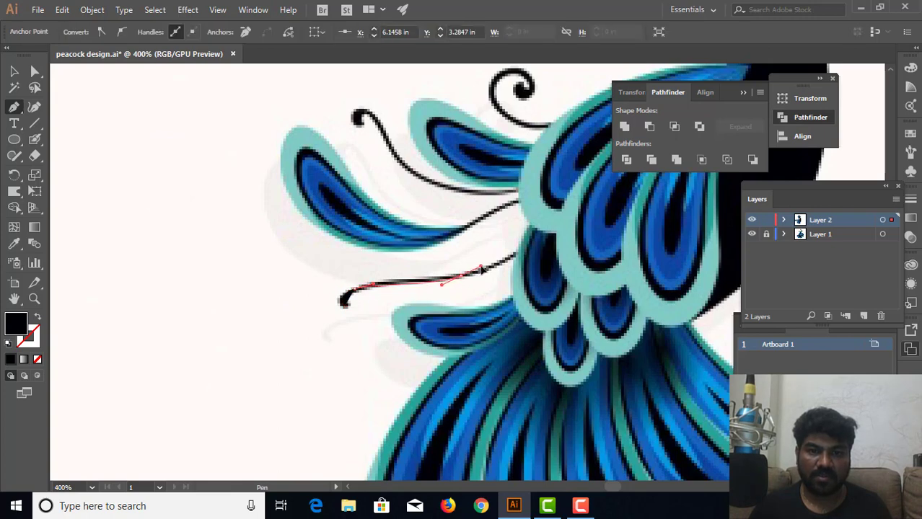
pyautogui.click(489, 274)
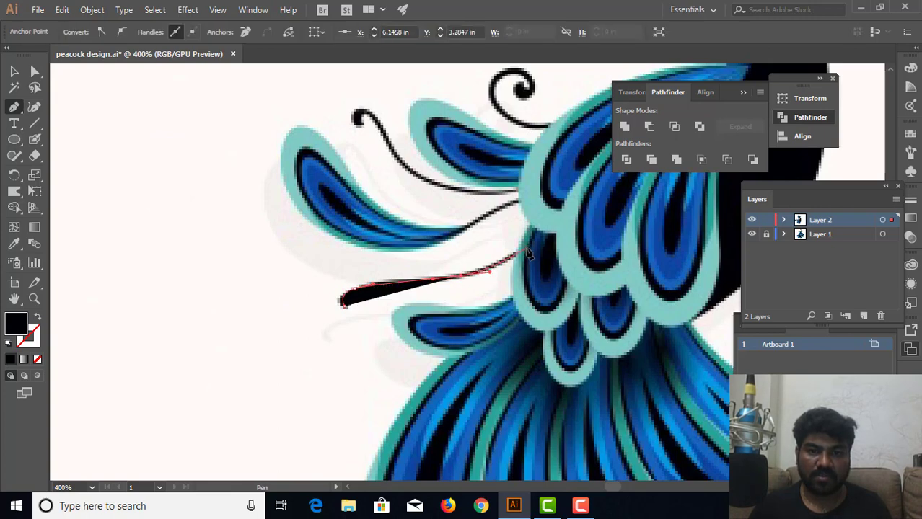
pyautogui.click(533, 246)
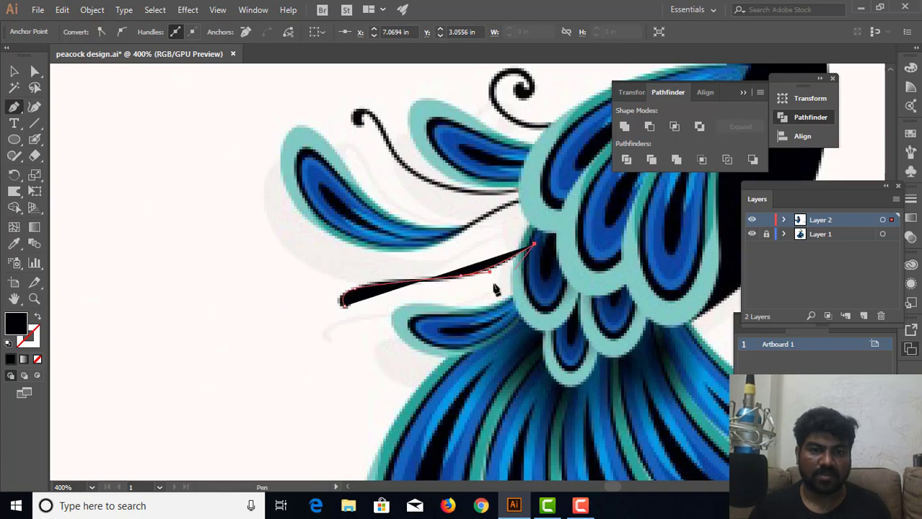
# Step: Make the new curve a black stroke with no fill and a 2 pt weight
pyautogui.click(38, 319)
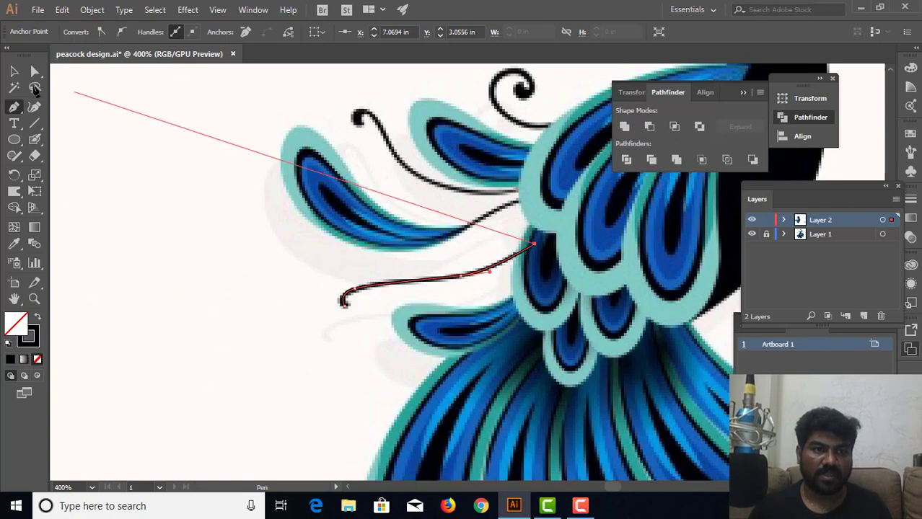
pyautogui.click(17, 76)
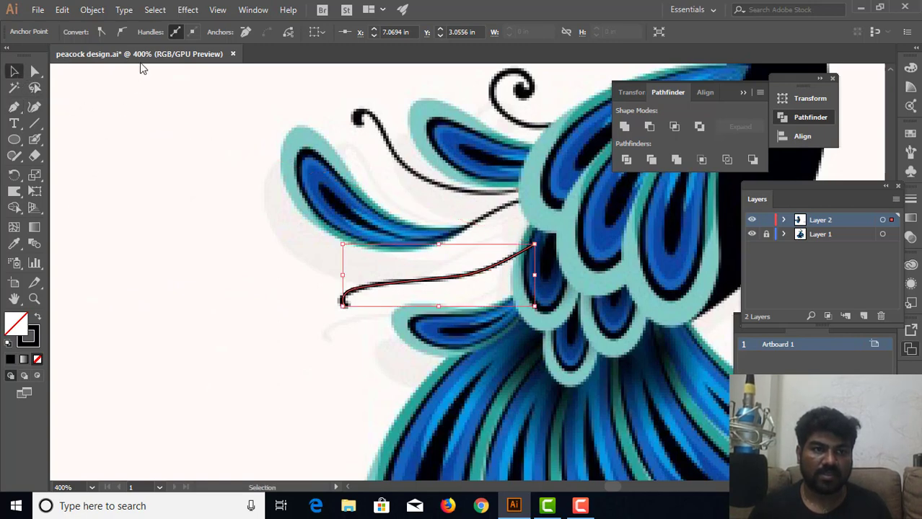
pyautogui.click(306, 283)
pyautogui.click(368, 292)
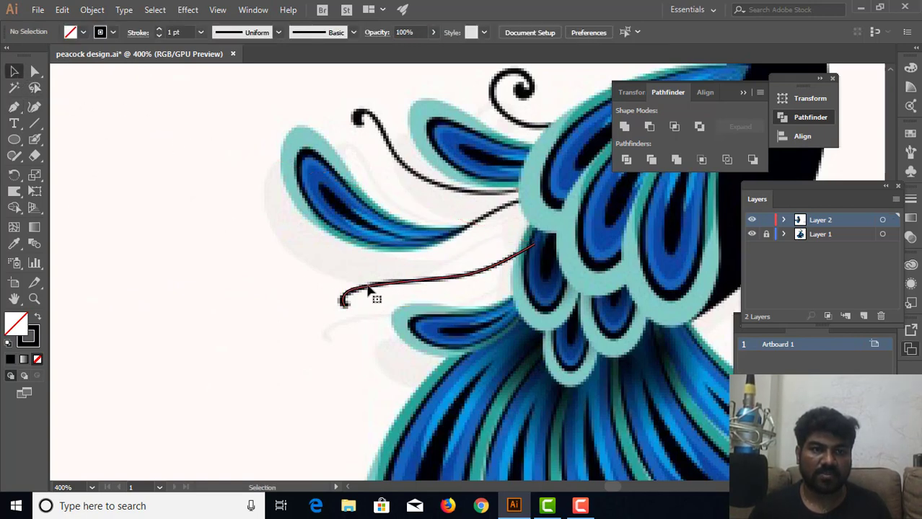
pyautogui.click(183, 31)
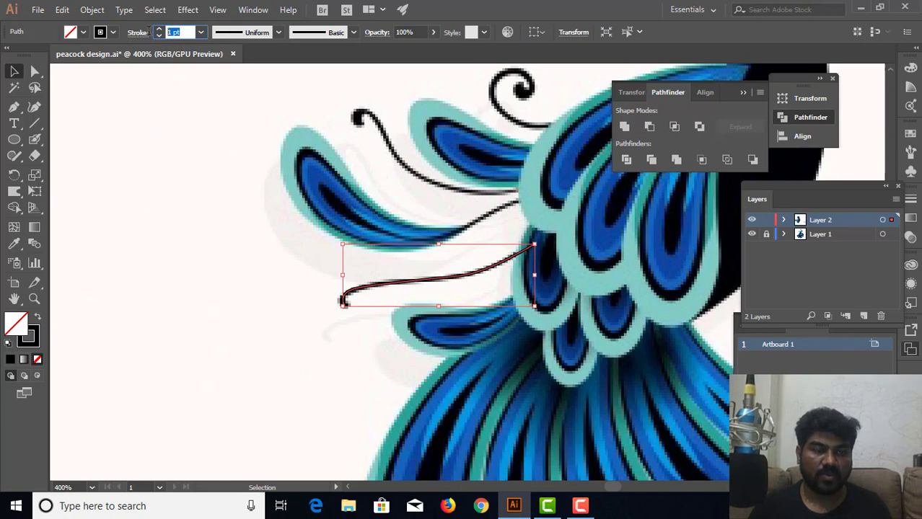
pyautogui.write('2')
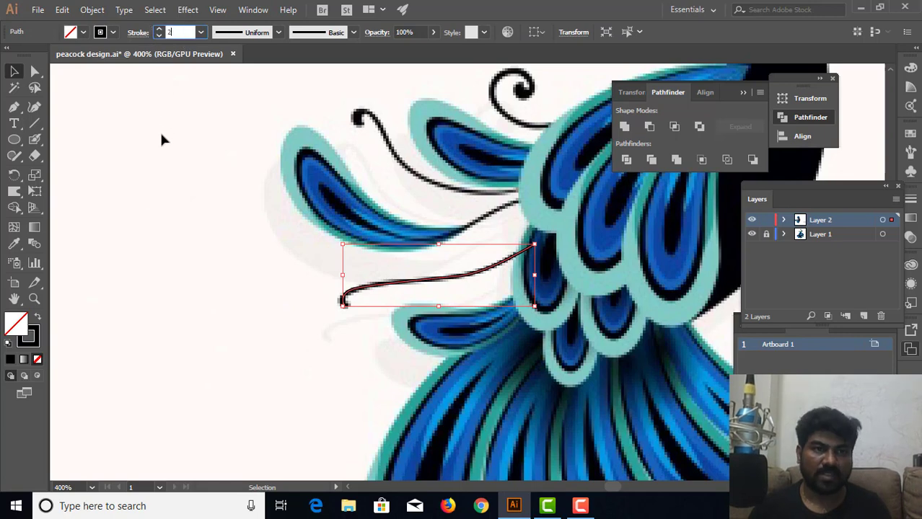
pyautogui.press('Return')
pyautogui.click(153, 125)
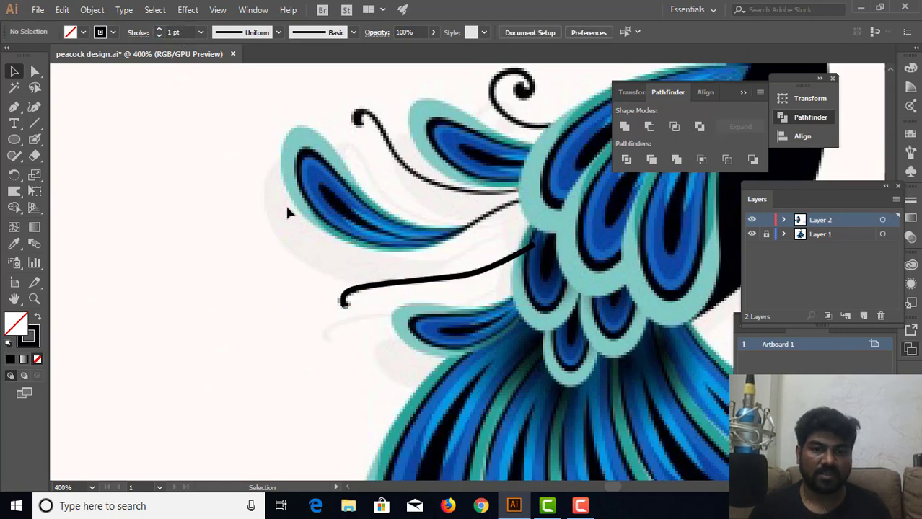
pyautogui.click(393, 286)
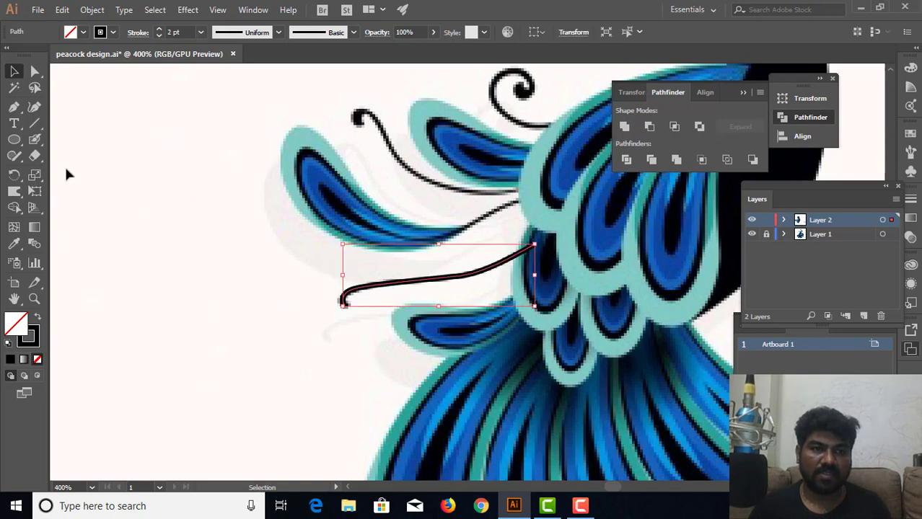
pyautogui.click(92, 9)
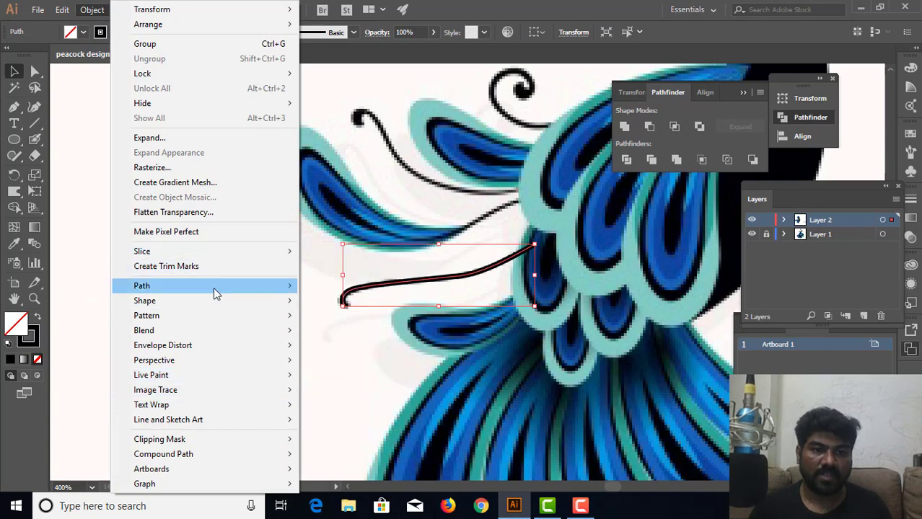
pyautogui.moveTo(141, 286)
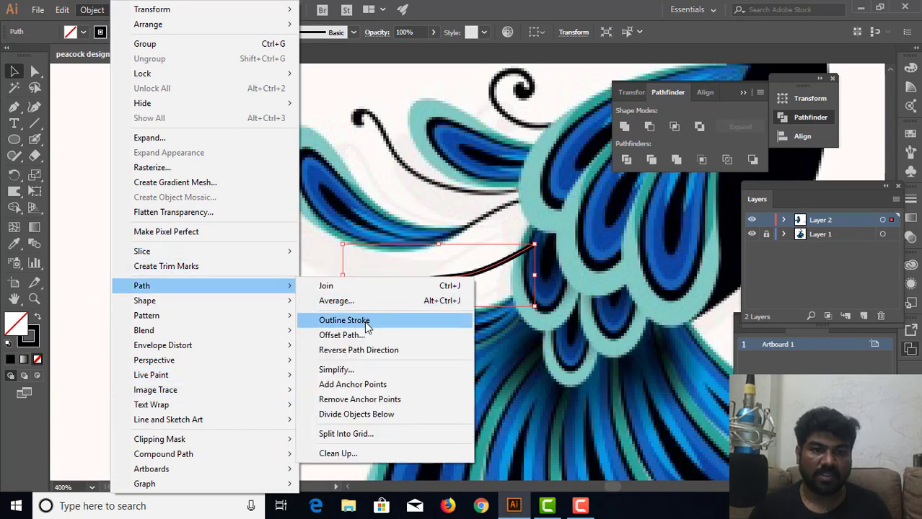
pyautogui.click(364, 321)
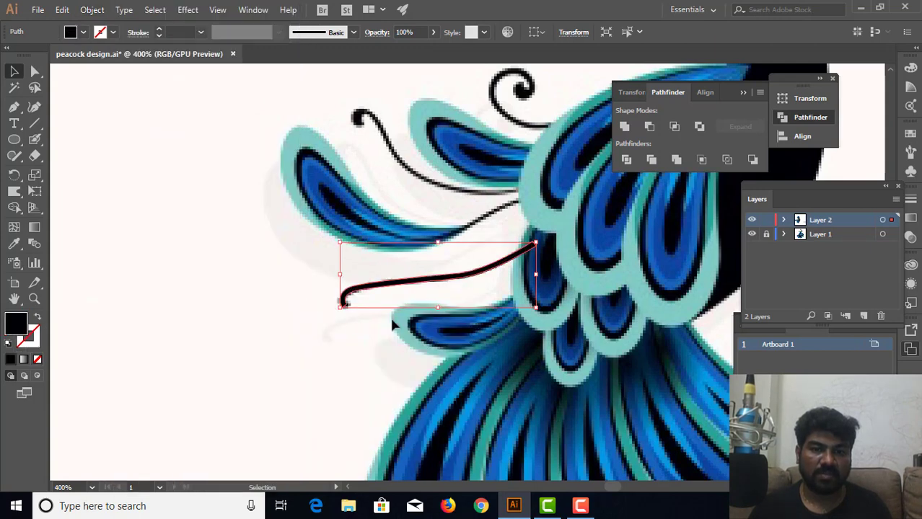
pyautogui.click(347, 339)
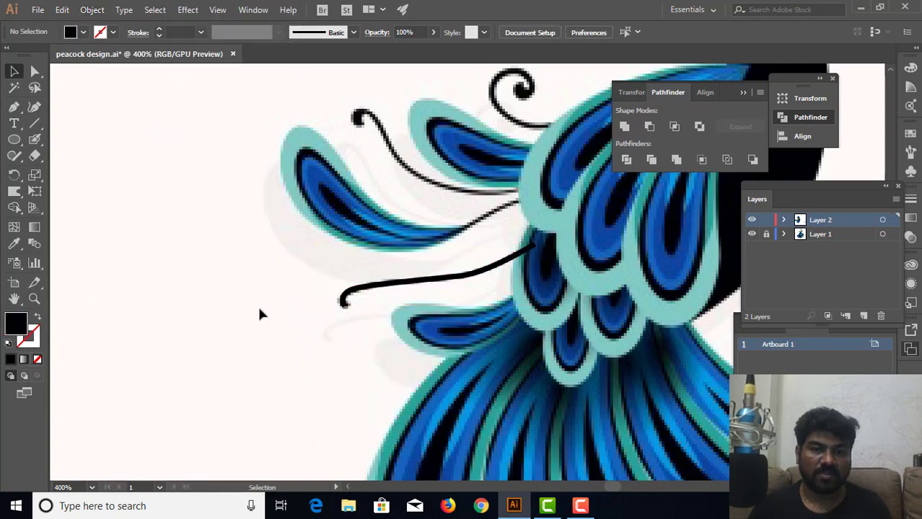
pyautogui.click(16, 141)
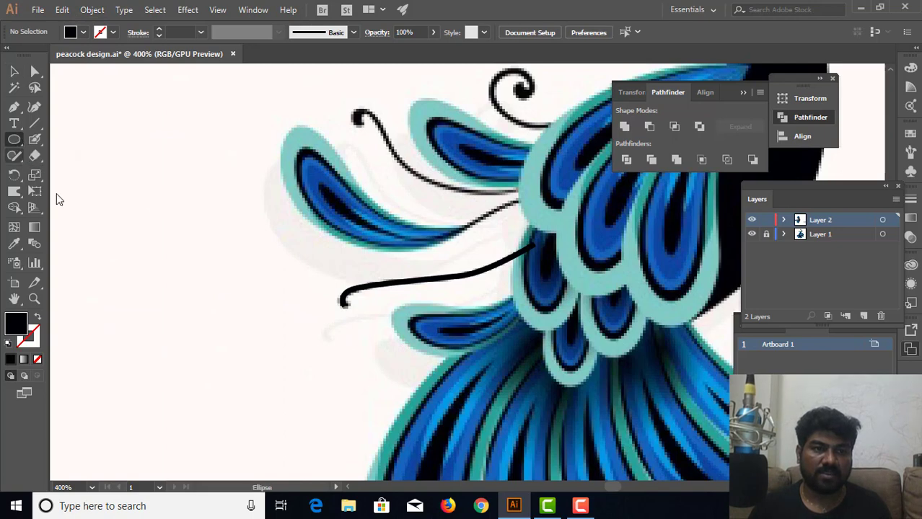
pyautogui.click(16, 193)
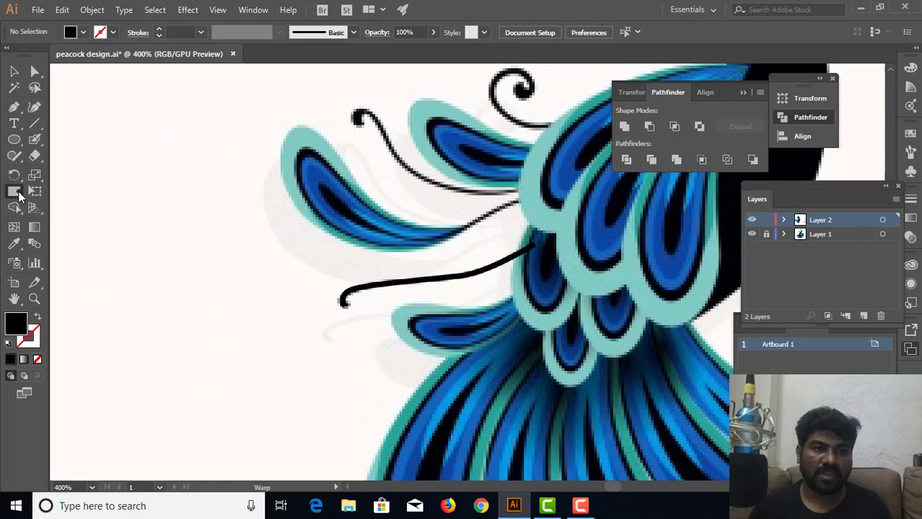
pyautogui.click(19, 192)
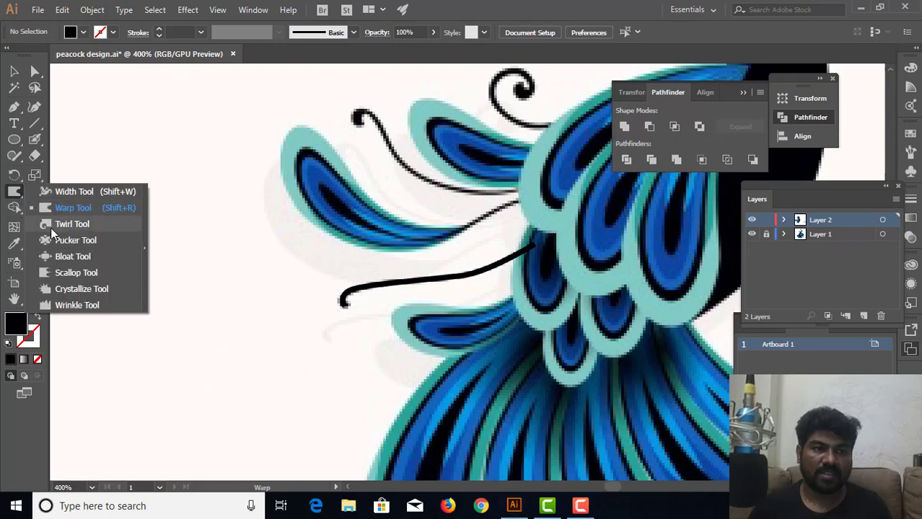
pyautogui.click(51, 226)
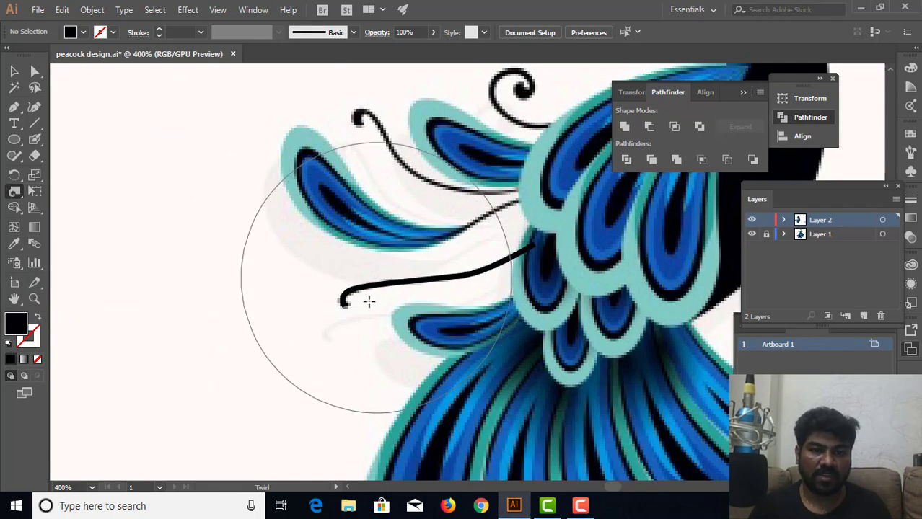
pyautogui.hotkey('ctrl', '=')
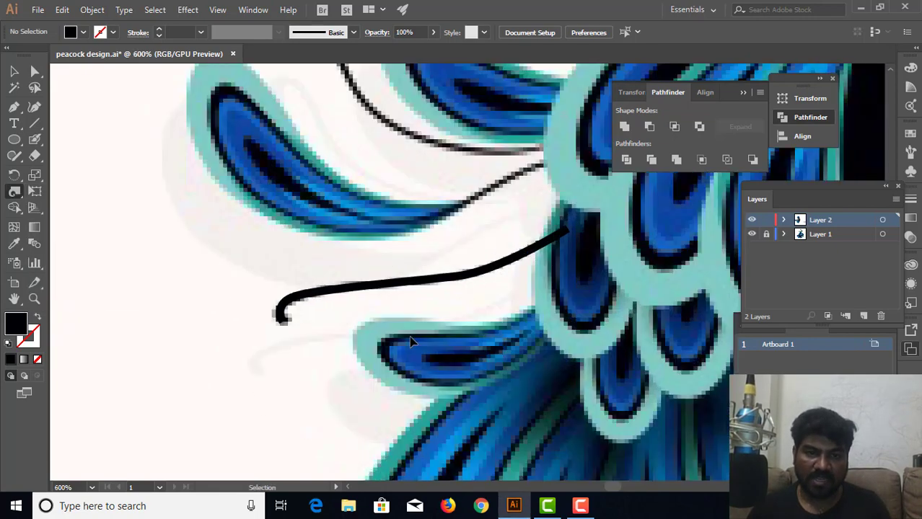
pyautogui.hotkey('ctrl', '=')
pyautogui.hotkey('ctrl', '=')
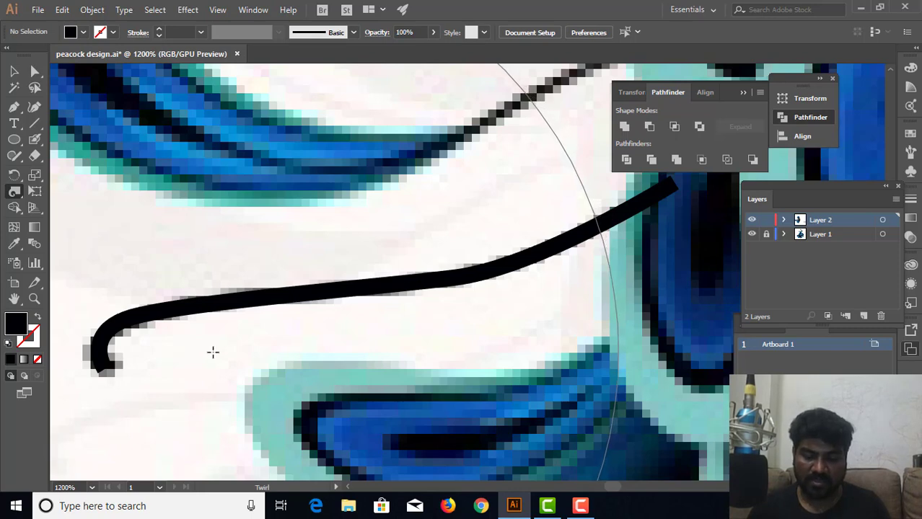
pyautogui.press('-')
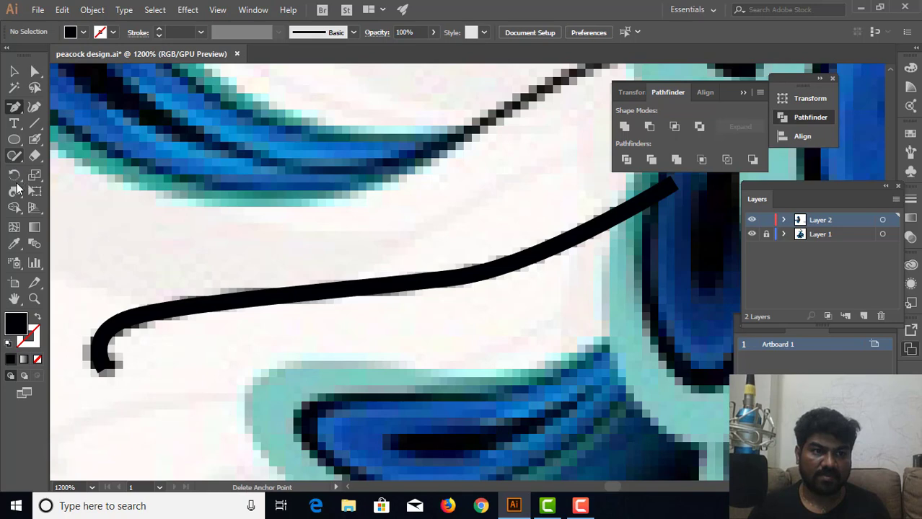
pyautogui.click(15, 193)
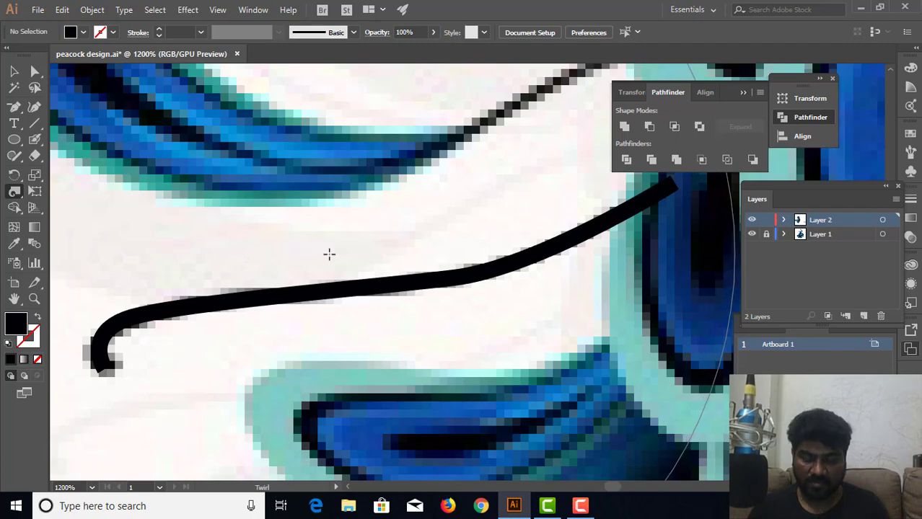
pyautogui.hotkey('ctrl', '-')
pyautogui.hotkey('ctrl', '-')
pyautogui.hotkey('ctrl', '-')
pyautogui.hotkey('ctrl', '-')
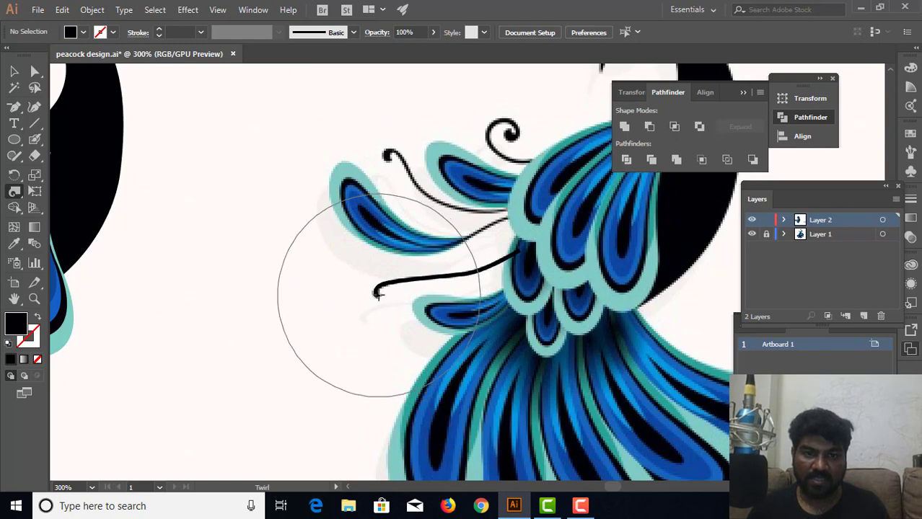
pyautogui.moveTo(382, 296); pyautogui.dragTo(403, 309)
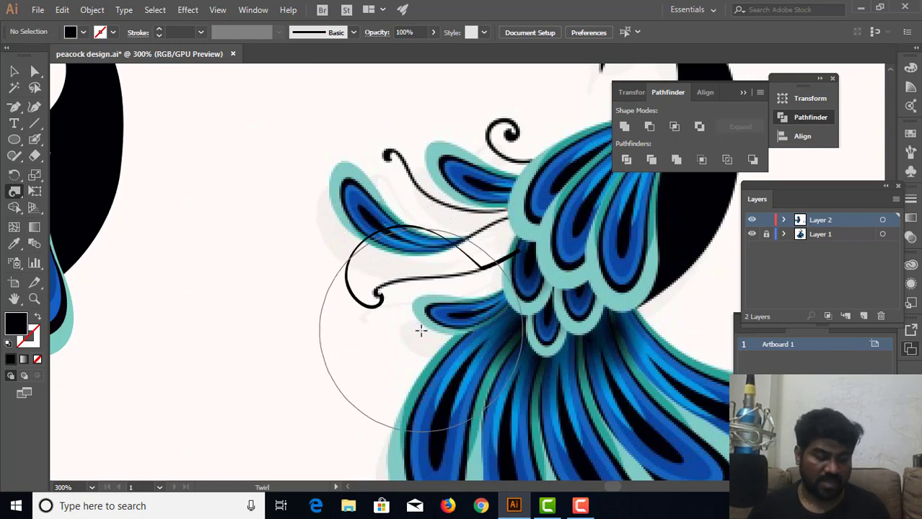
pyautogui.hotkey('ctrl', 'z')
pyautogui.press('v')
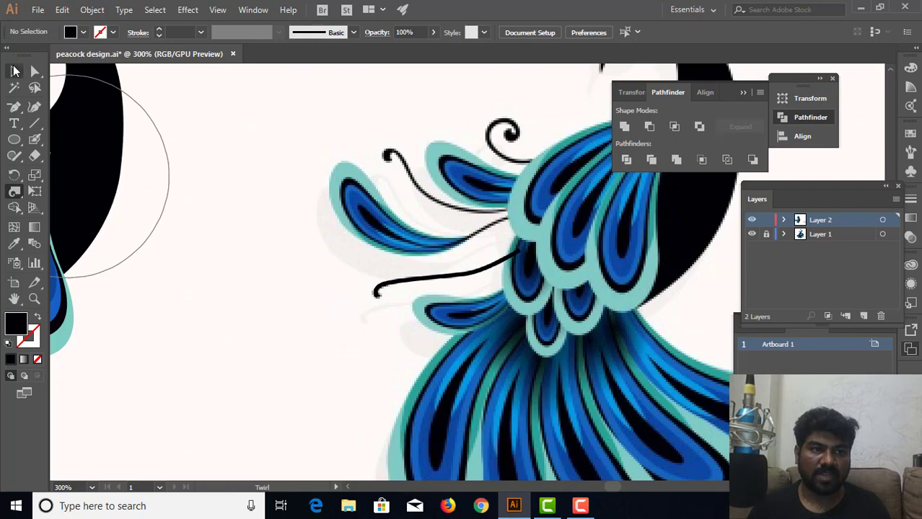
pyautogui.click(14, 139)
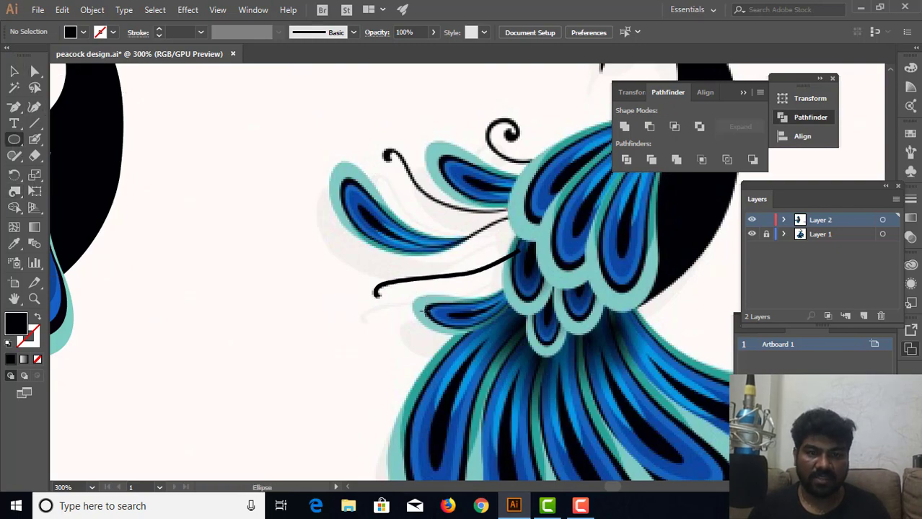
# Step: Add a small round dot at the curl's tip and merge it into the curve with Pathfinder
pyautogui.hotkey('ctrl', '+')
pyautogui.hotkey('ctrl', '+')
pyautogui.hotkey('ctrl', '+')
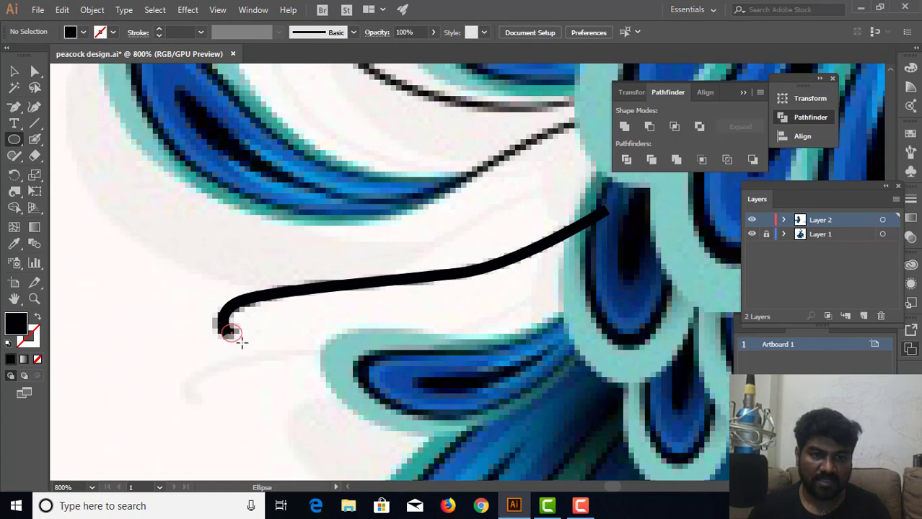
pyautogui.moveTo(241, 343); pyautogui.dragTo(241, 344)
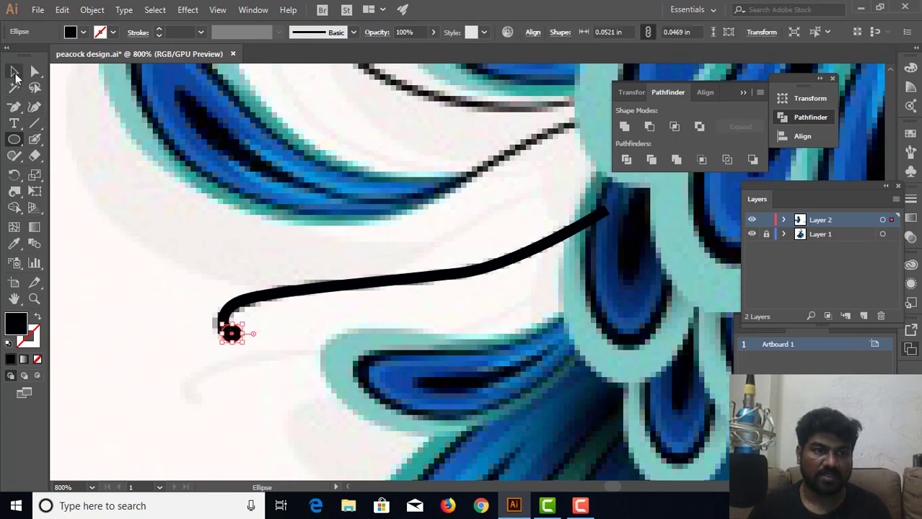
pyautogui.click(13, 71)
pyautogui.keyDown('shift'); pyautogui.click(285, 297); pyautogui.keyUp('shift')
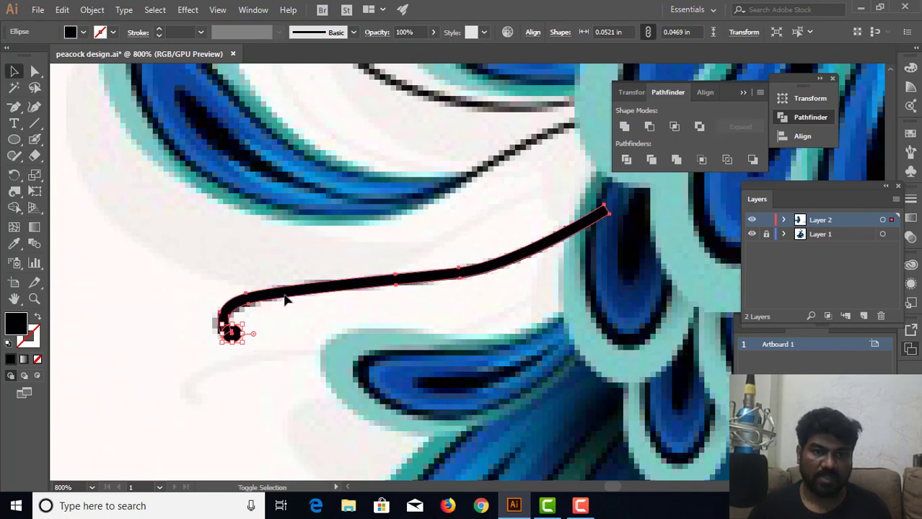
pyautogui.keyDown('shift'); pyautogui.click(285, 297); pyautogui.keyUp('shift')
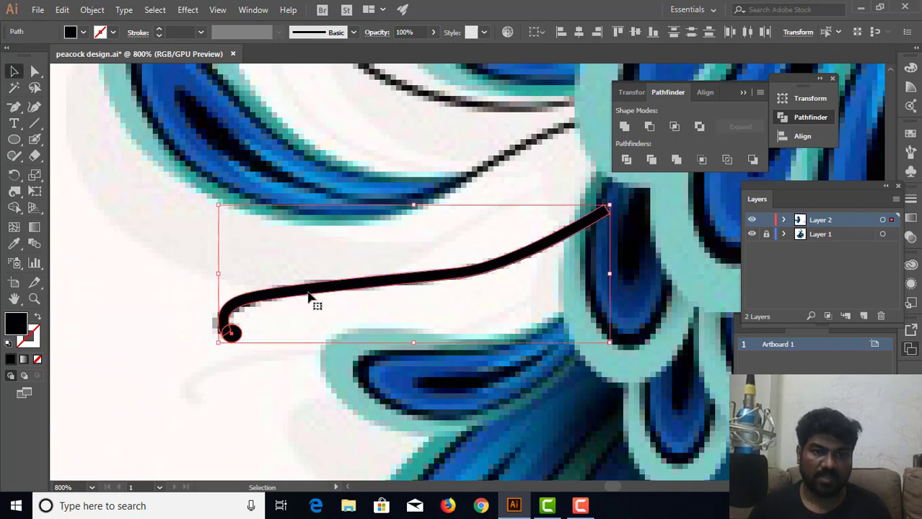
pyautogui.click(676, 162)
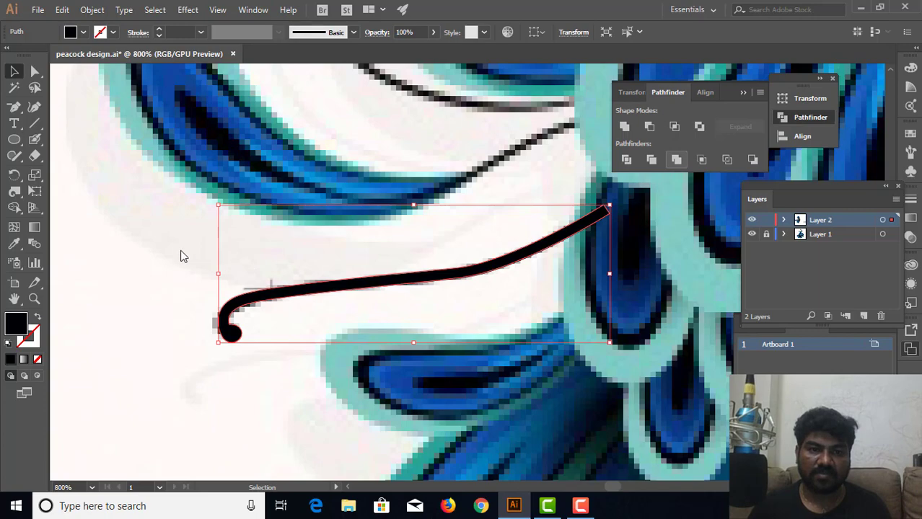
pyautogui.click(331, 240)
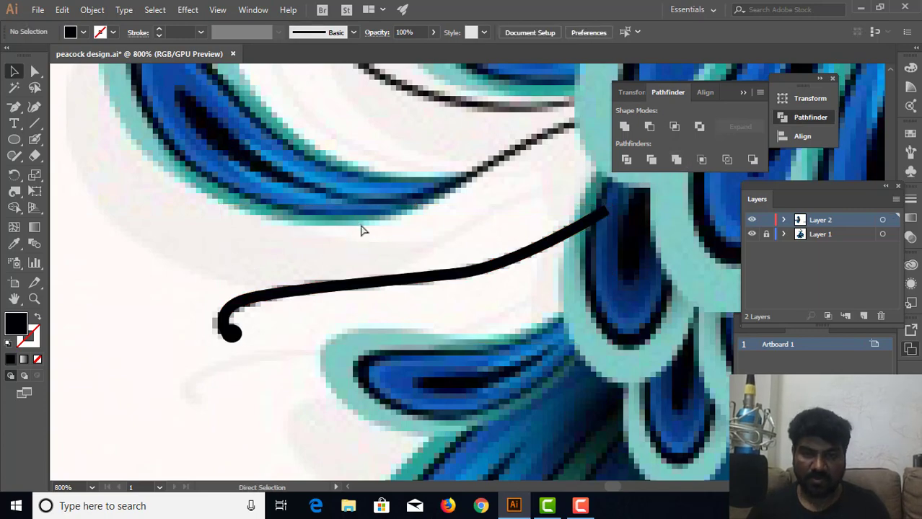
# Step: Move the curl onto the left peacock and send it to the back behind its feathers
pyautogui.hotkey('ctrl', '1')
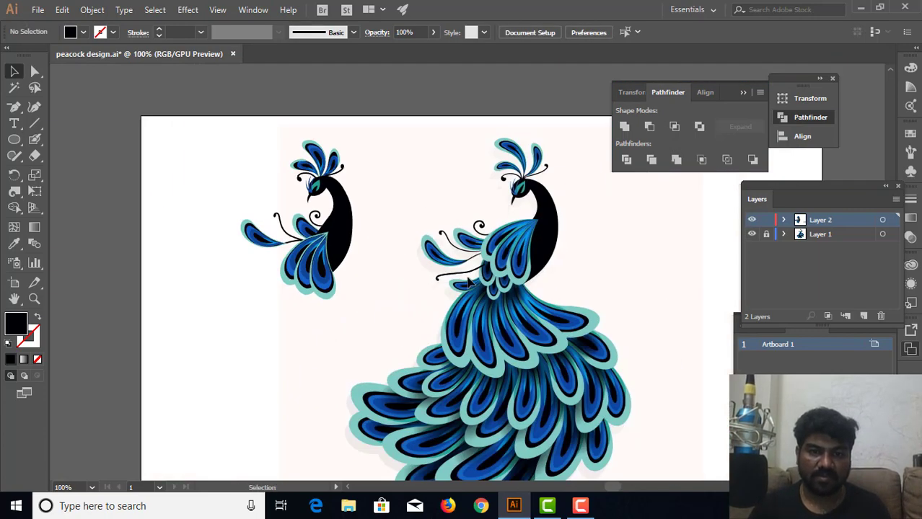
pyautogui.moveTo(467, 276); pyautogui.dragTo(276, 268)
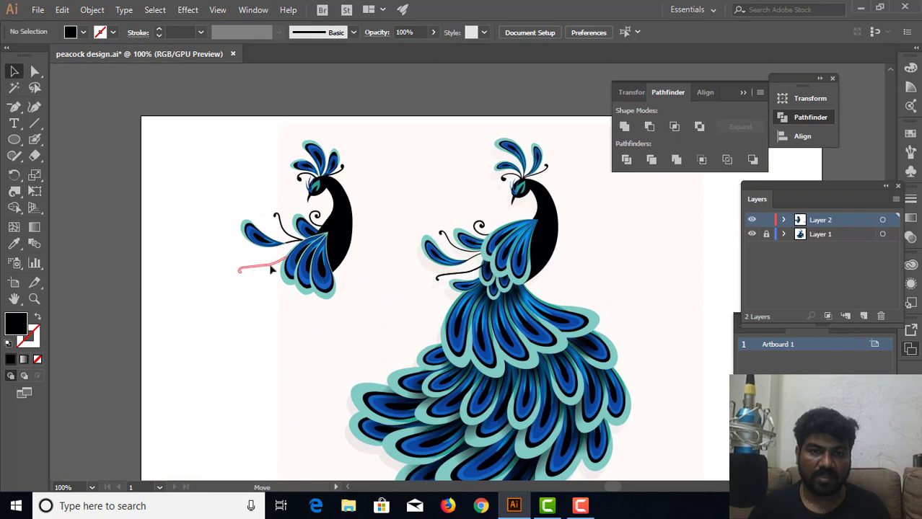
pyautogui.moveTo(276, 268); pyautogui.dragTo(276, 269)
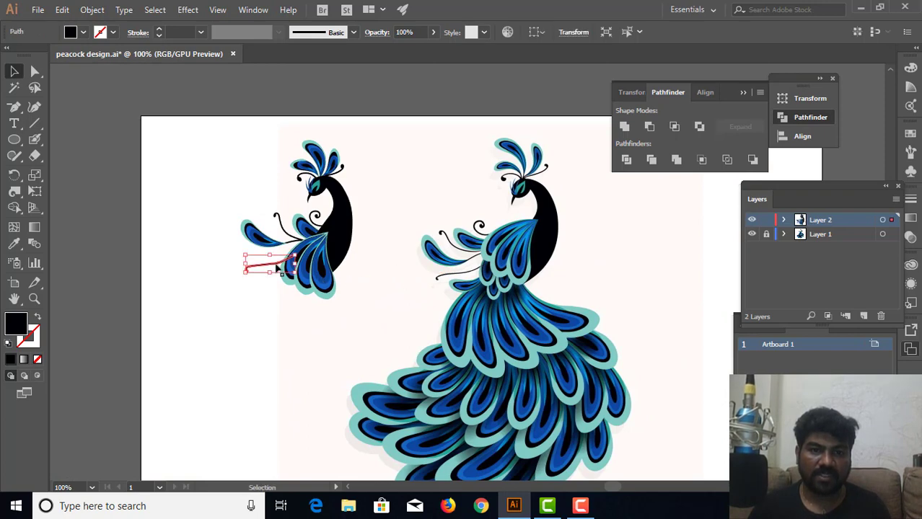
pyautogui.rightClick(276, 268)
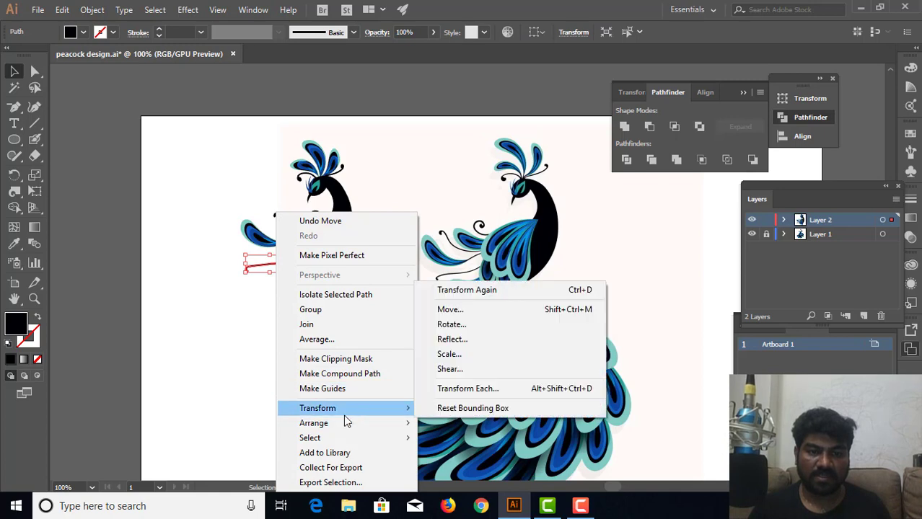
pyautogui.moveTo(315, 423)
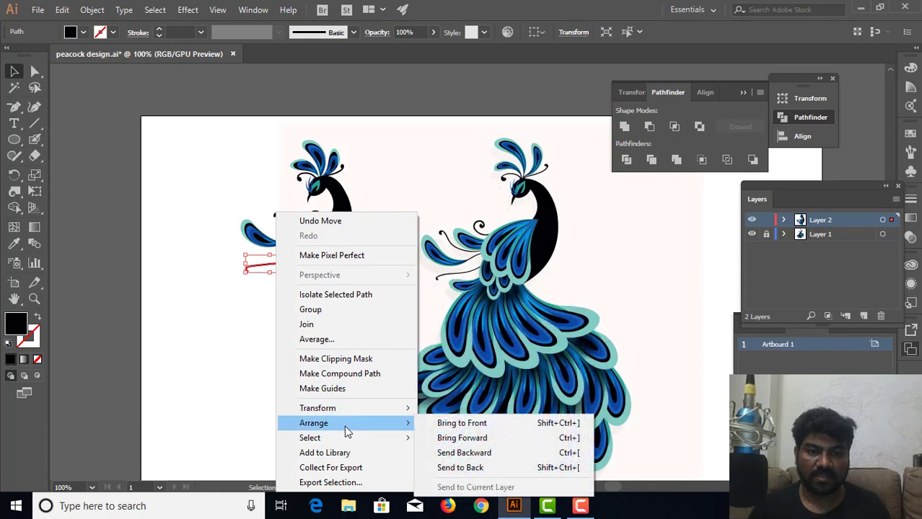
pyautogui.click(467, 470)
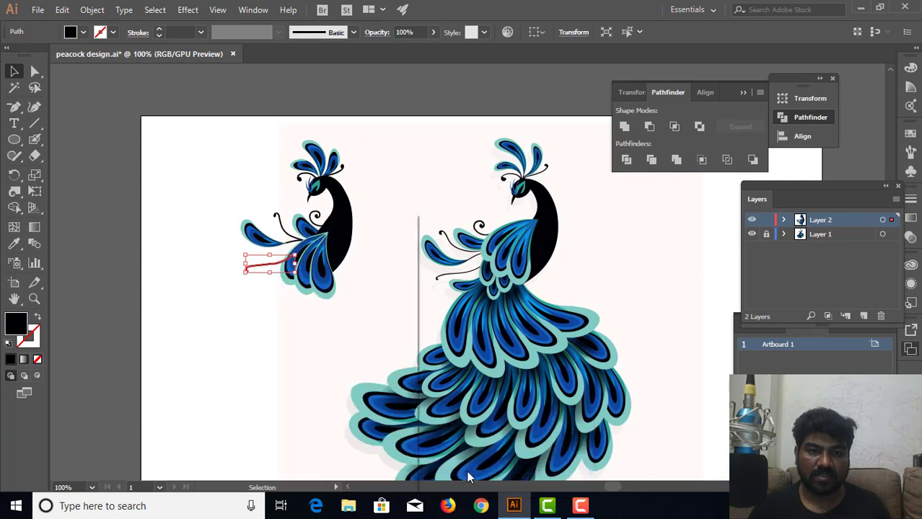
pyautogui.click(270, 344)
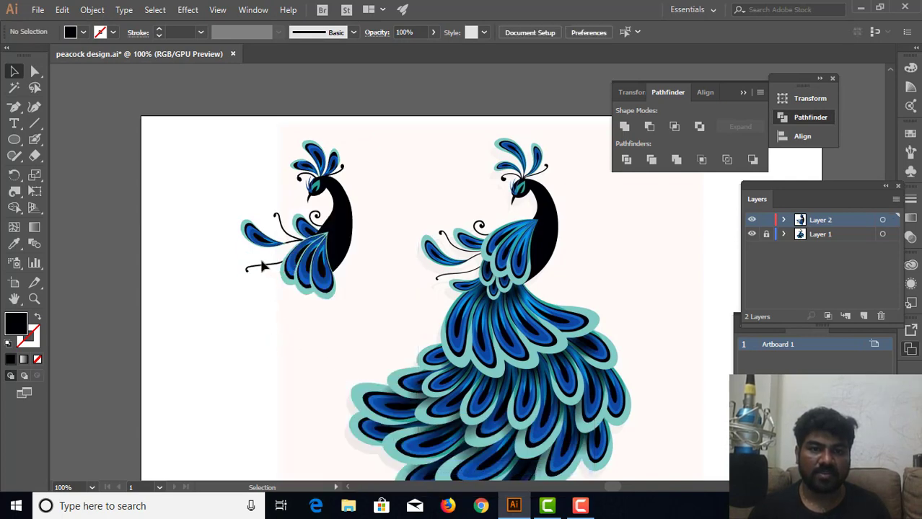
# Step: Nudge the curl into place and zoom in on the left peacock's lower feathers
pyautogui.moveTo(265, 272); pyautogui.dragTo(267, 261)
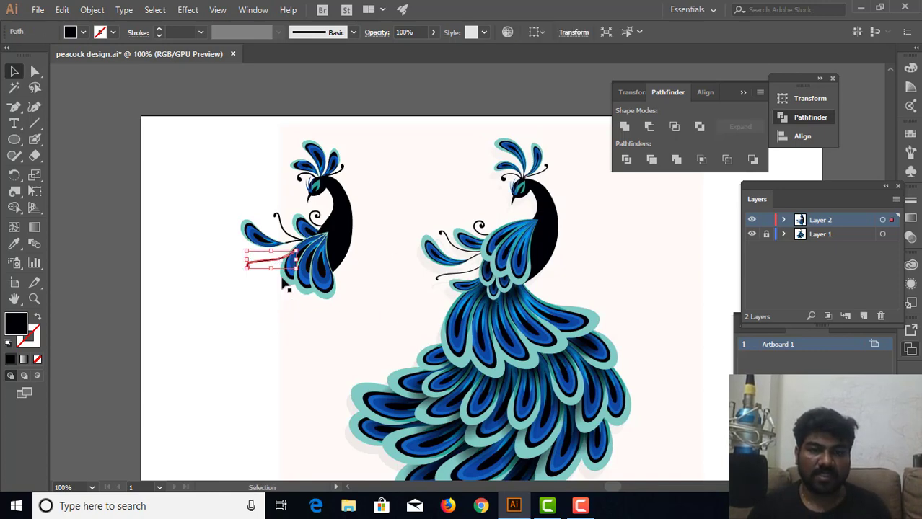
pyautogui.click(284, 284)
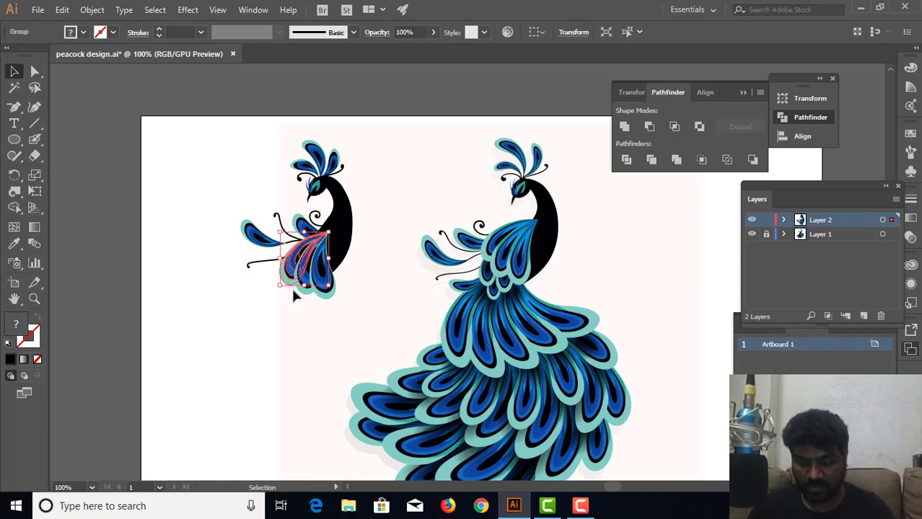
pyautogui.hotkey('ctrl', '+')
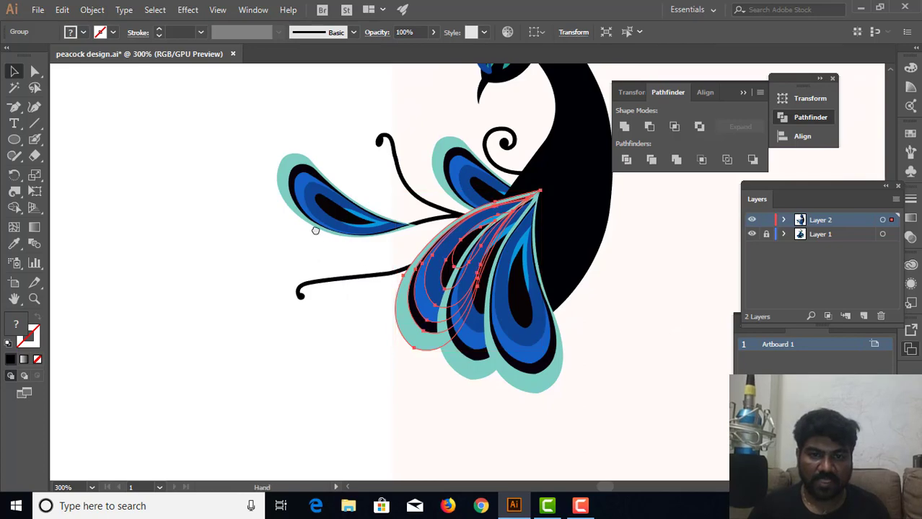
pyautogui.moveTo(314, 230); pyautogui.dragTo(100, 144)
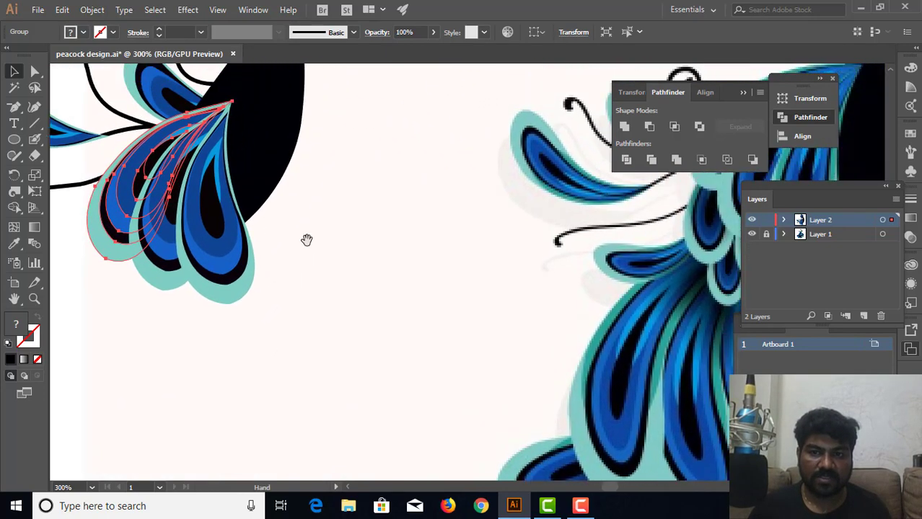
pyautogui.moveTo(305, 238)
pyautogui.mouseDown()
pyautogui.moveTo(185, 188)
pyautogui.moveTo(410, 215)
pyautogui.mouseUp()
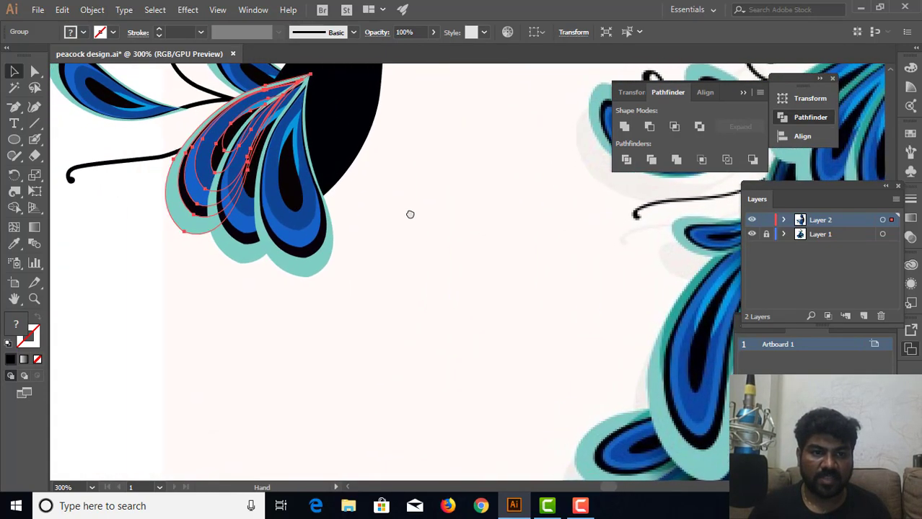
# Step: Duplicate the blue and teal feather group down-left and shrink the copy
pyautogui.click(231, 238)
pyautogui.keyDown('shift'); pyautogui.click(238, 258); pyautogui.keyUp('shift')
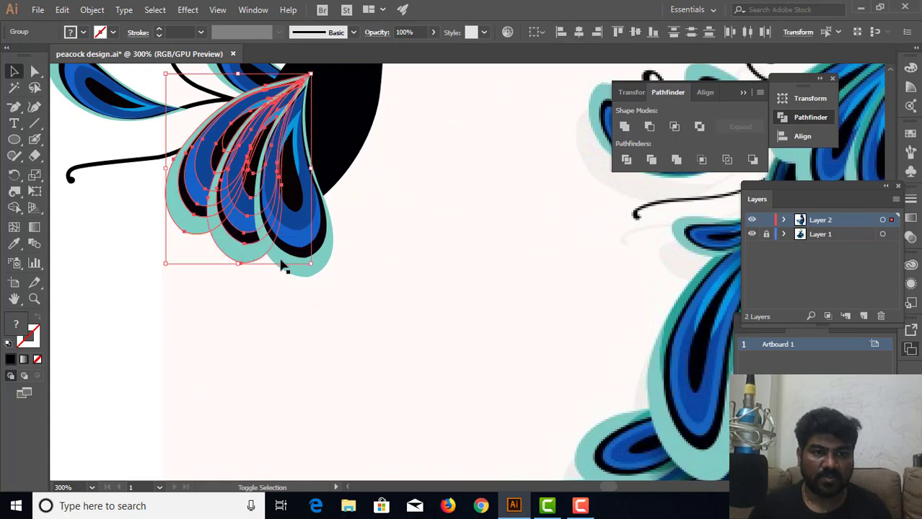
pyautogui.keyDown('shift'); pyautogui.click(292, 263); pyautogui.keyUp('shift')
pyautogui.moveTo(265, 238); pyautogui.dragTo(242, 329)
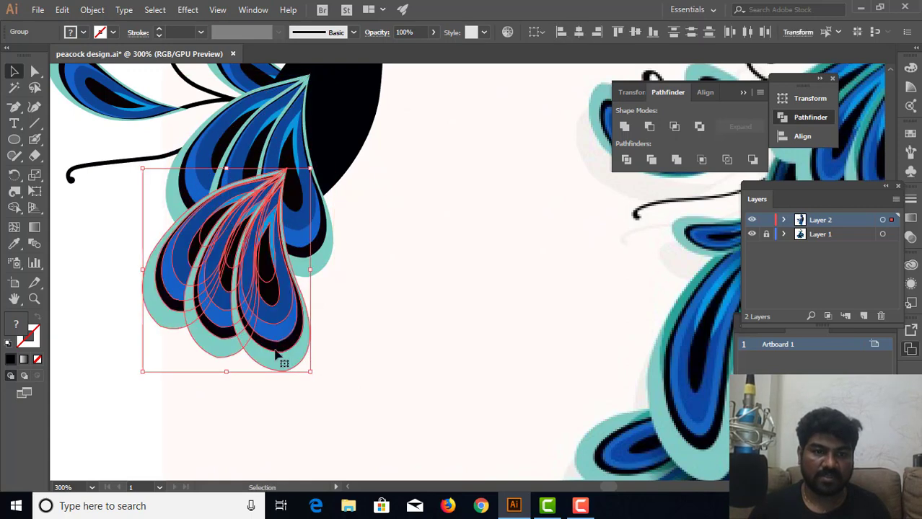
pyautogui.moveTo(312, 372); pyautogui.dragTo(290, 347)
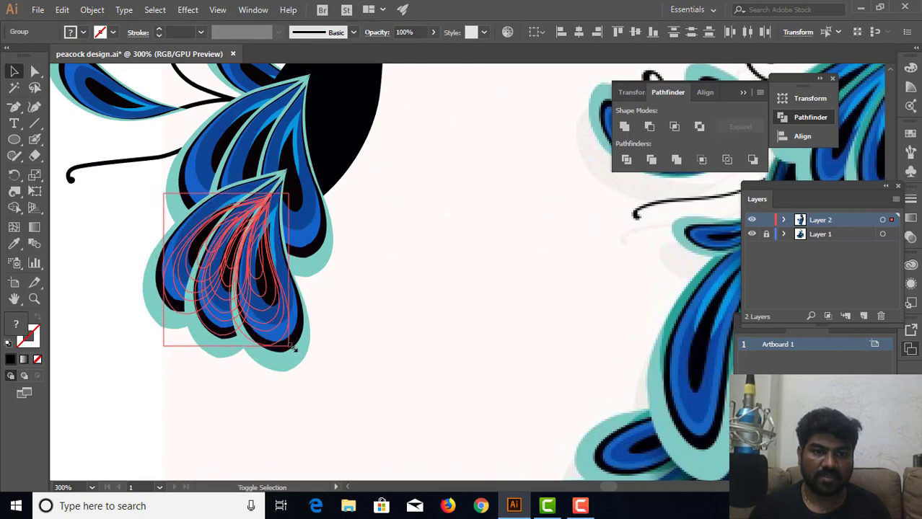
# Step: Enlarge the lower wing feather group and tilt it slightly to fill out the wing
pyautogui.hotkey('ctrl', '-')
pyautogui.hotkey('ctrl', '-')
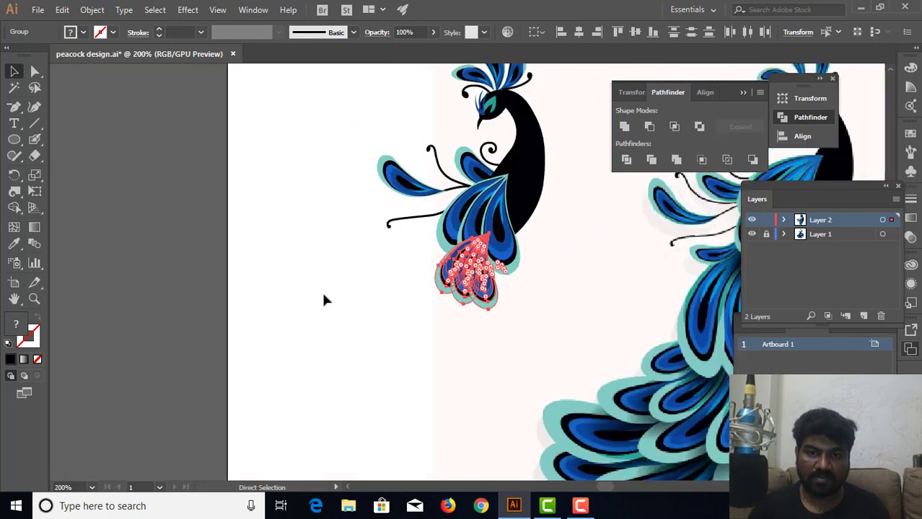
pyautogui.moveTo(350, 274); pyautogui.dragTo(245, 250)
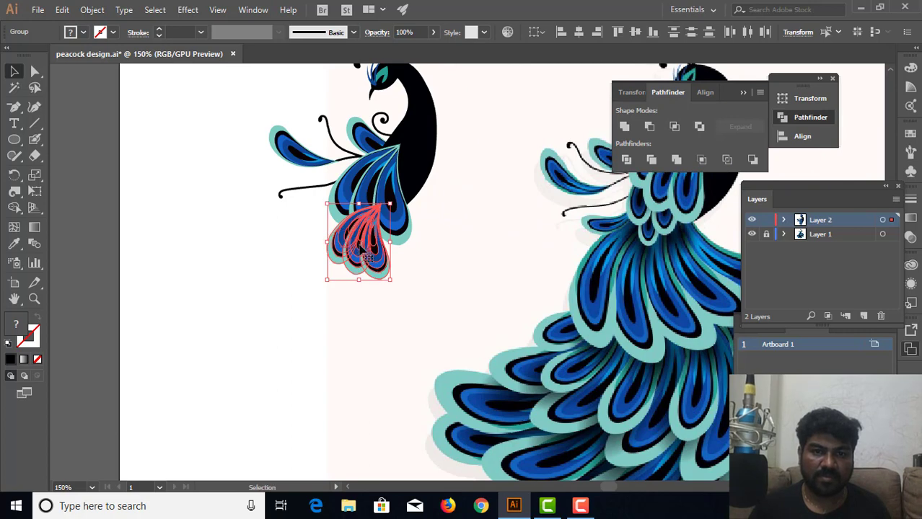
pyautogui.moveTo(366, 247); pyautogui.dragTo(371, 223)
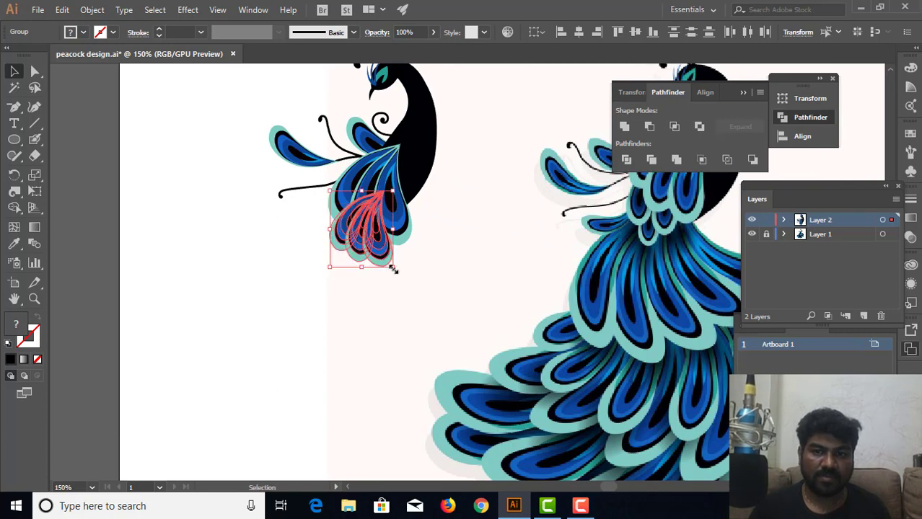
pyautogui.moveTo(394, 269); pyautogui.dragTo(396, 271)
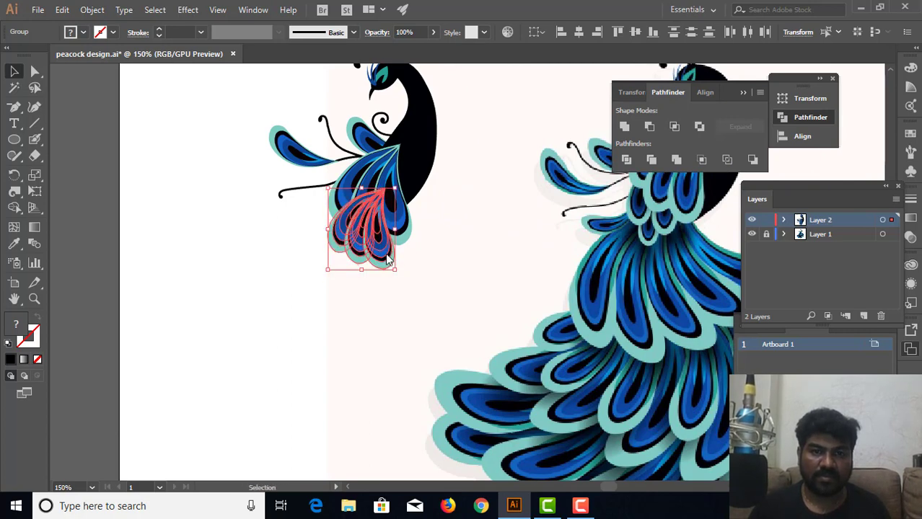
# Step: Send two lower wing feather groups to the back behind the other feathers
pyautogui.rightClick(388, 260)
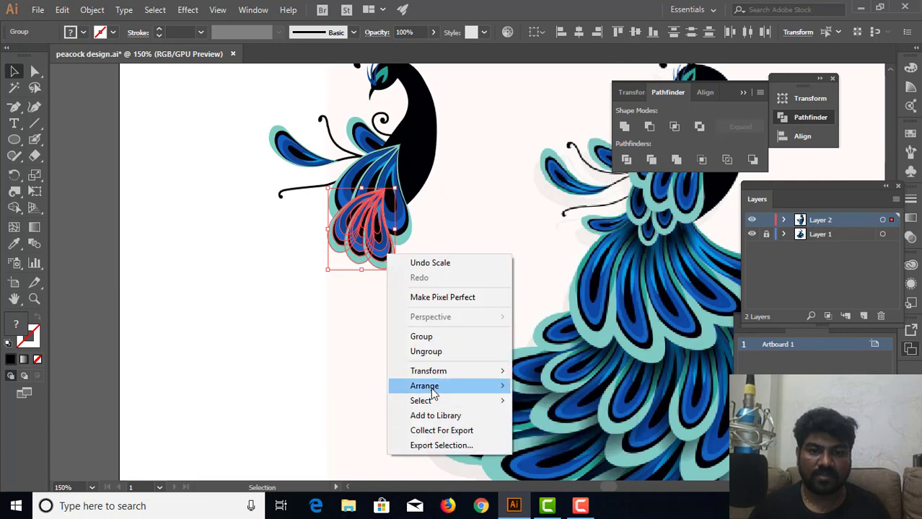
pyautogui.moveTo(424, 386)
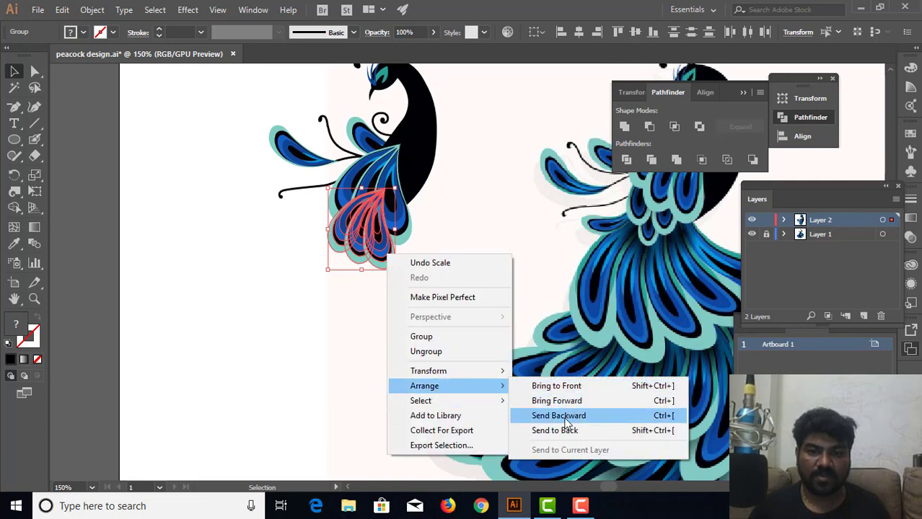
pyautogui.click(564, 434)
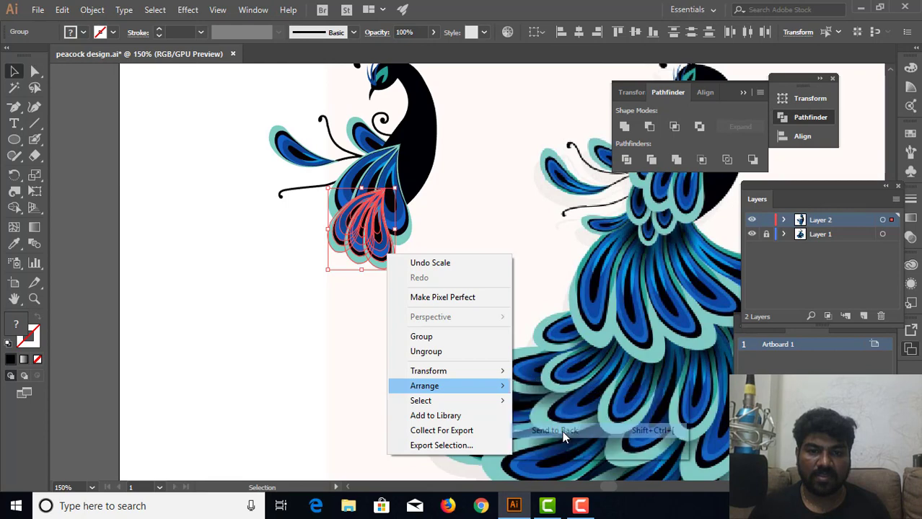
pyautogui.click(370, 304)
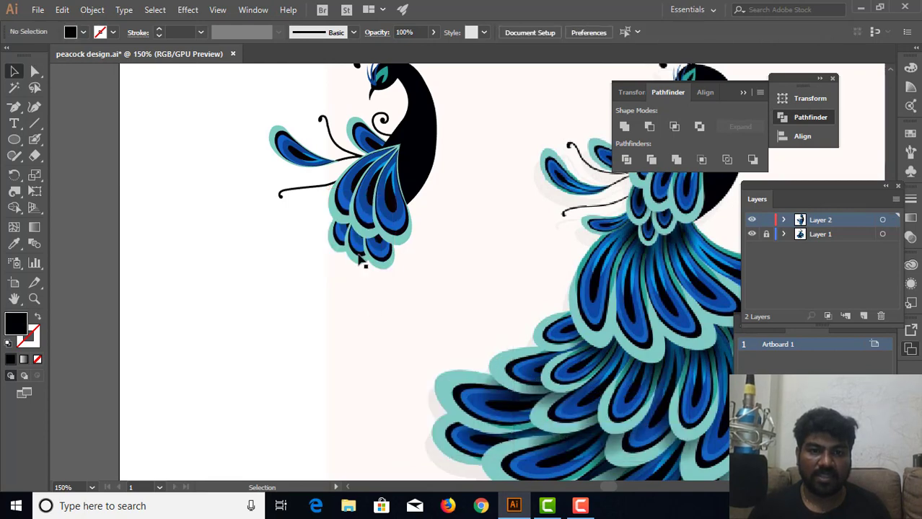
pyautogui.click(361, 263)
pyautogui.rightClick(361, 261)
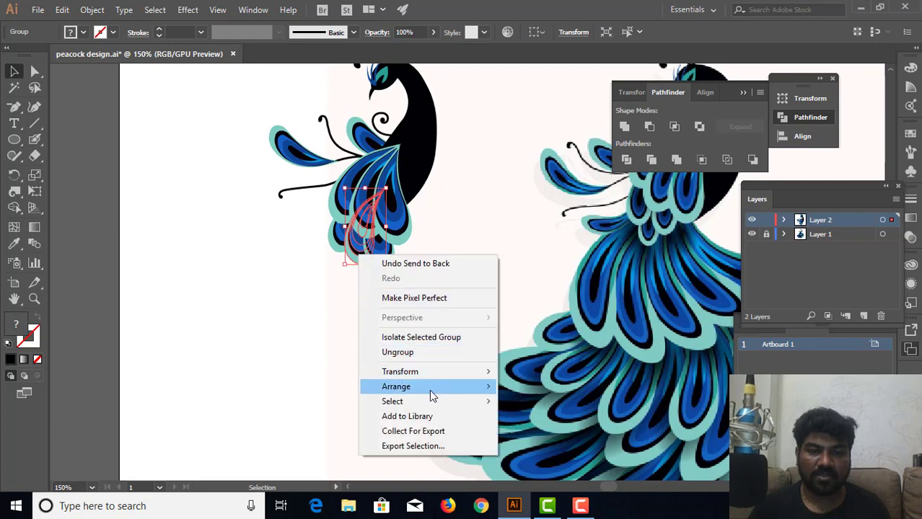
pyautogui.moveTo(396, 386)
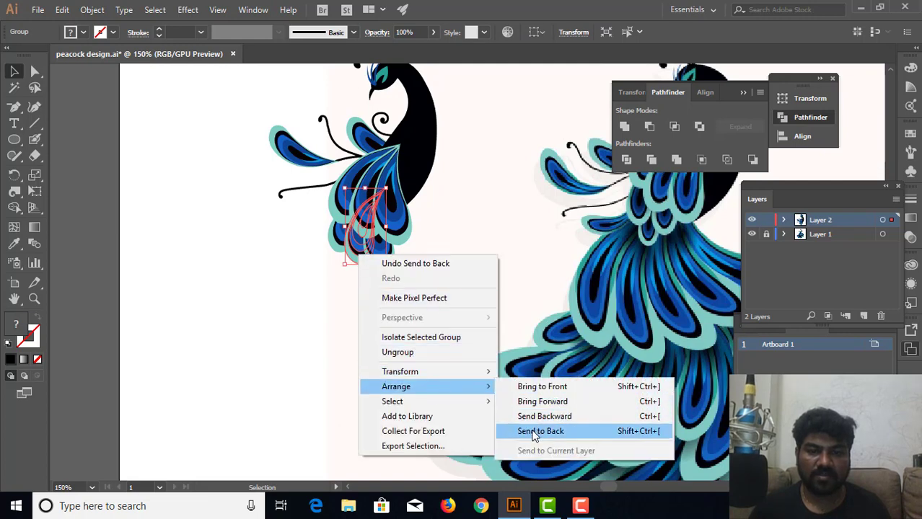
pyautogui.click(533, 432)
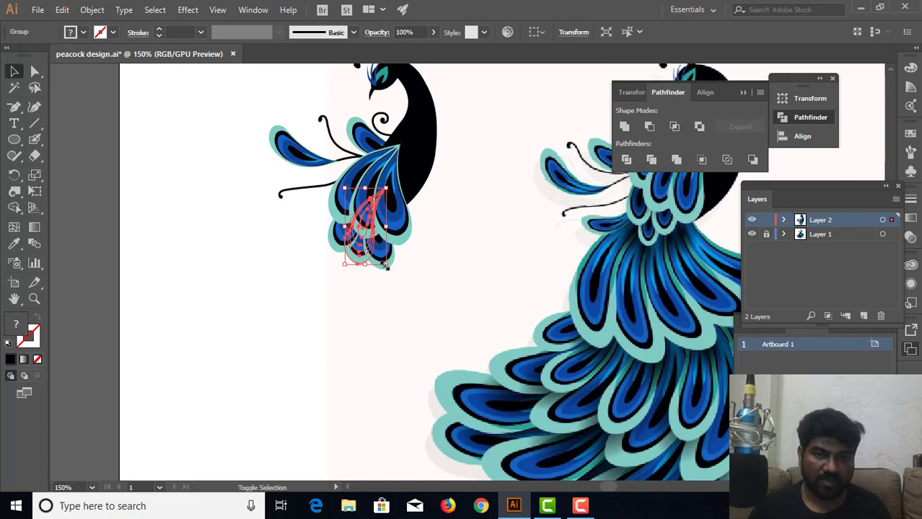
# Step: Rotate both lower feather groups so they fan down-left below the wing
pyautogui.moveTo(386, 266); pyautogui.dragTo(354, 272)
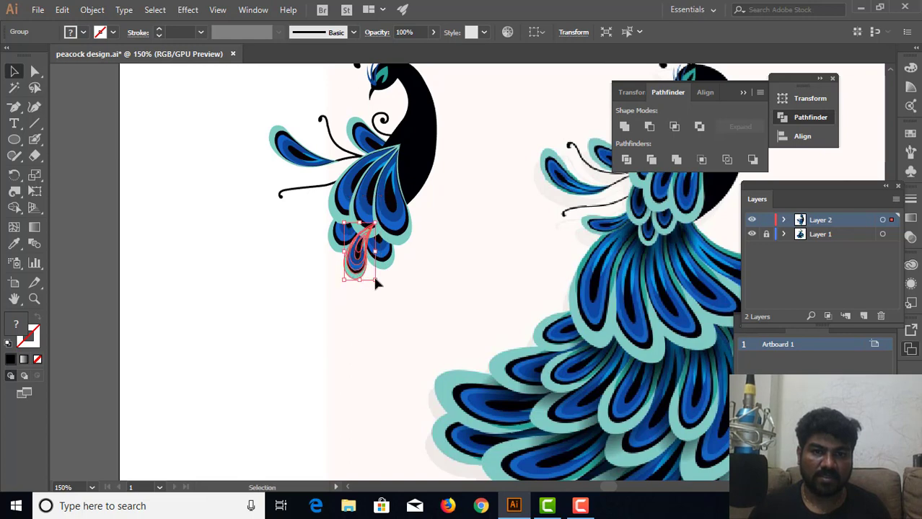
pyautogui.click(396, 287)
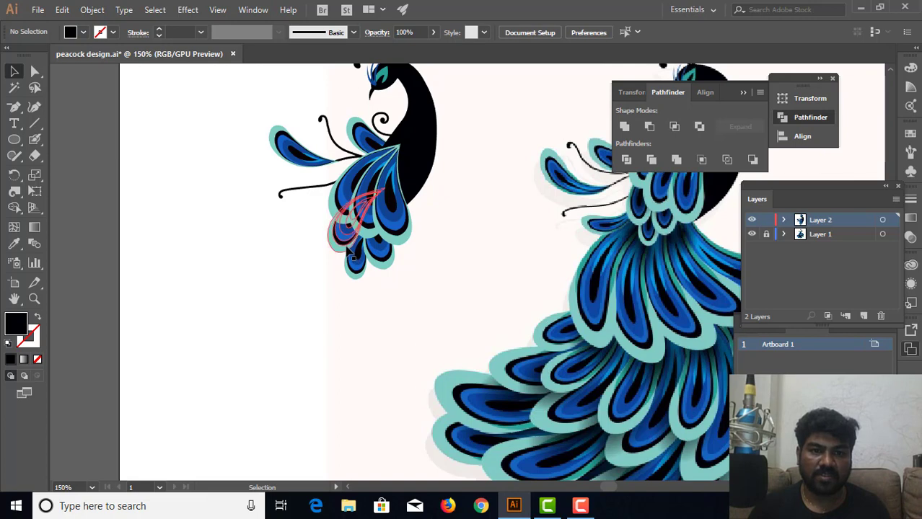
pyautogui.click(357, 249)
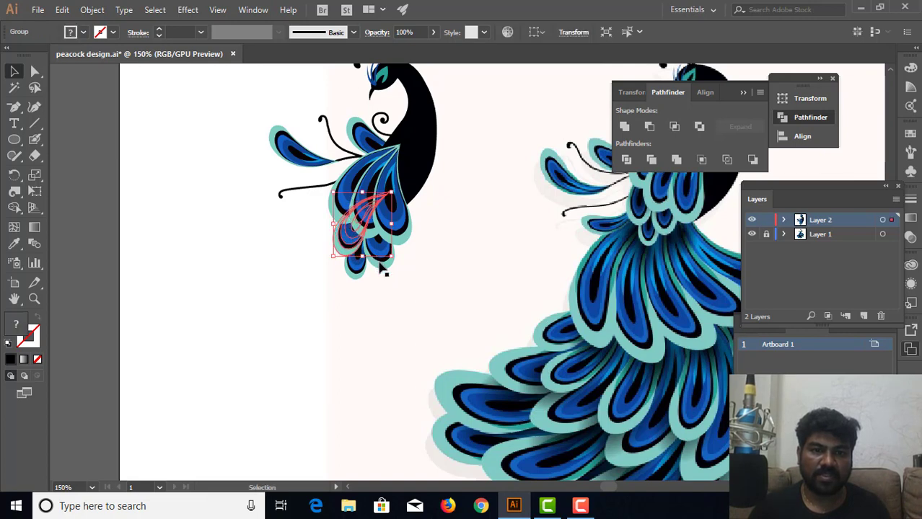
pyautogui.moveTo(383, 269)
pyautogui.mouseDown()
pyautogui.moveTo(346, 253)
pyautogui.moveTo(356, 249)
pyautogui.mouseUp()
pyautogui.click(415, 247)
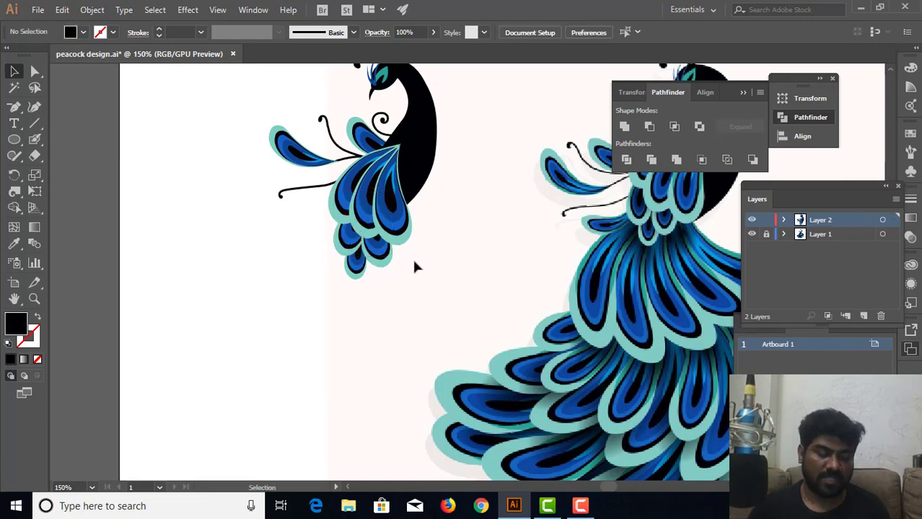
# Step: Save the design, then copy the long left feather just below it and send the copy to back
pyautogui.press('a')
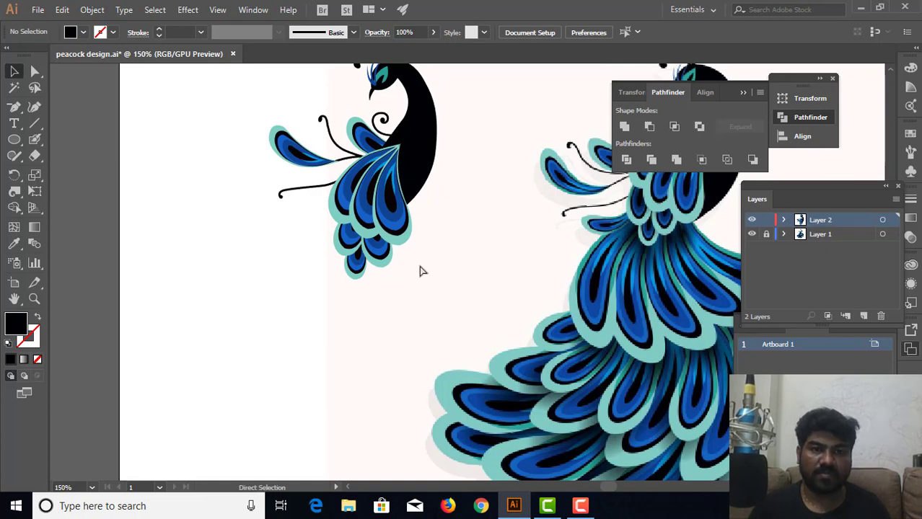
pyautogui.hotkey('ctrl', 's')
pyautogui.moveTo(424, 274)
pyautogui.mouseDown()
pyautogui.moveTo(349, 257)
pyautogui.moveTo(356, 286)
pyautogui.mouseUp()
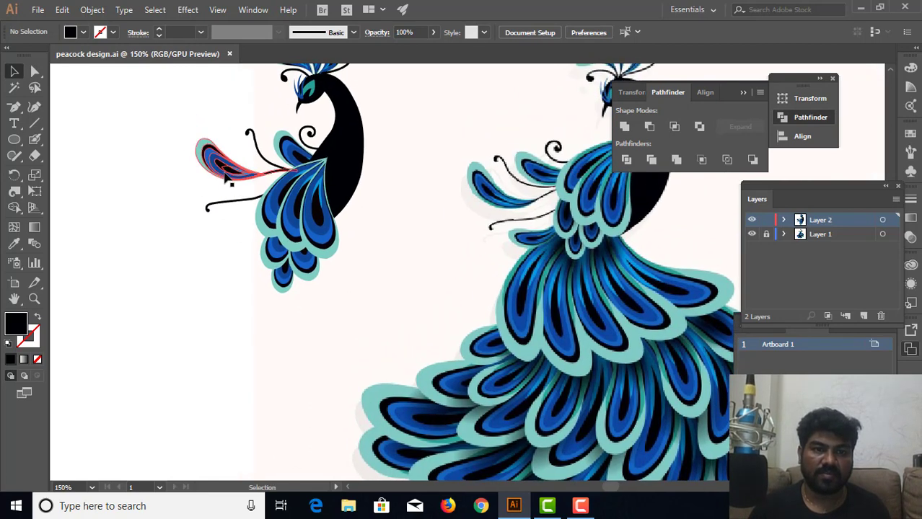
pyautogui.click(224, 172)
pyautogui.moveTo(225, 175); pyautogui.dragTo(245, 233)
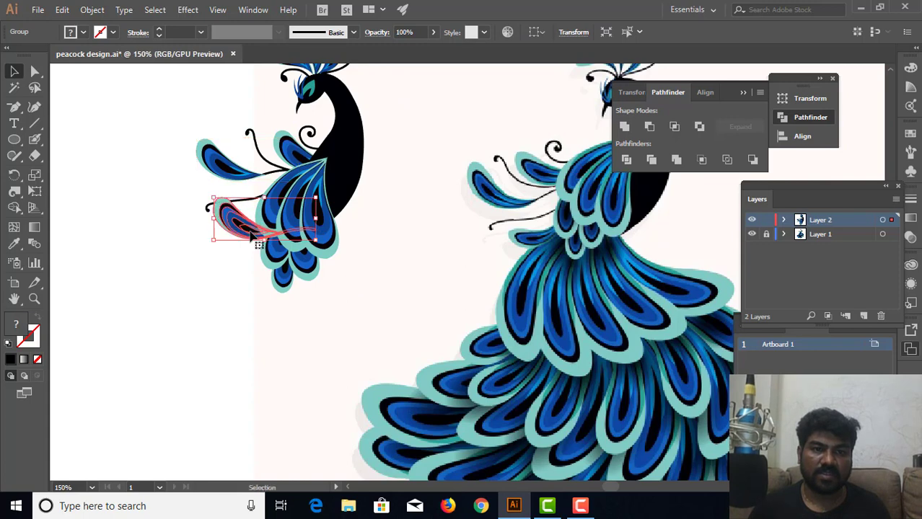
pyautogui.rightClick(246, 231)
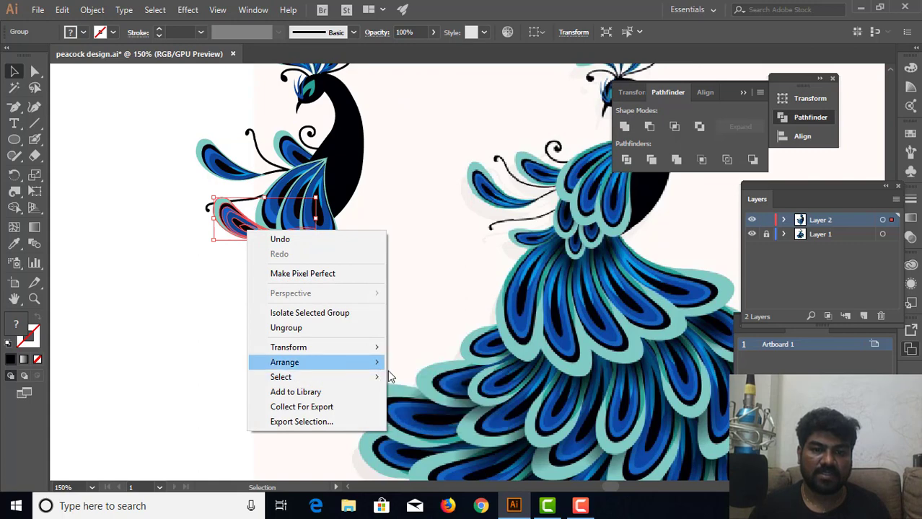
pyautogui.moveTo(284, 362)
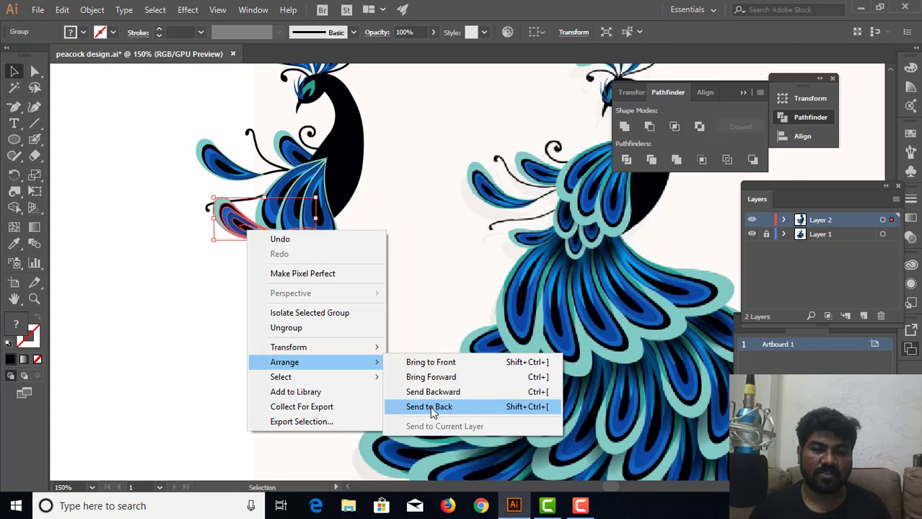
pyautogui.click(430, 407)
pyautogui.click(339, 288)
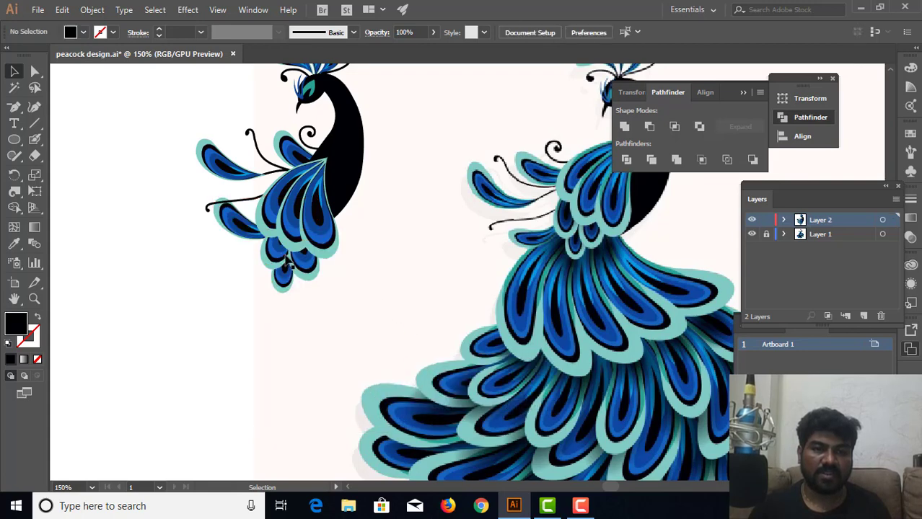
# Step: Shrink, rotate and shift the copied feather left so it follows the wing
pyautogui.moveTo(253, 240); pyautogui.dragTo(264, 249)
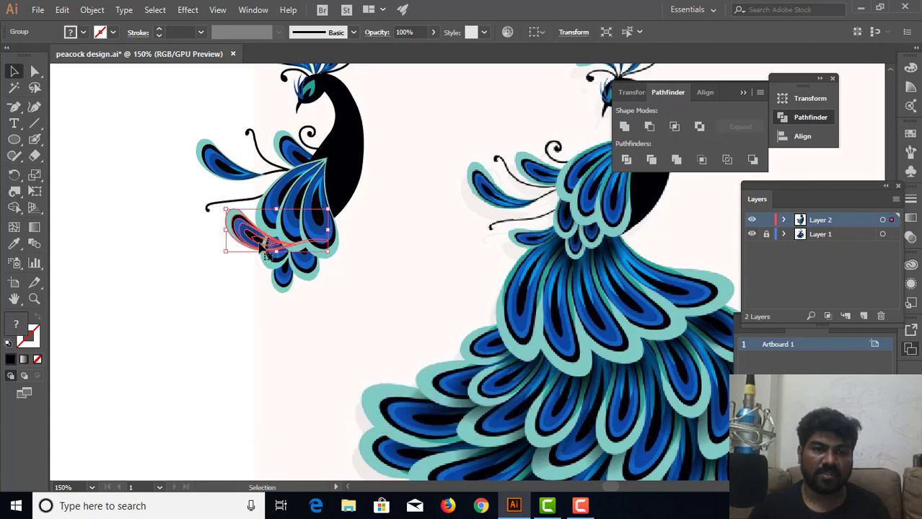
pyautogui.moveTo(224, 208); pyautogui.dragTo(238, 226)
pyautogui.moveTo(315, 209); pyautogui.dragTo(282, 219)
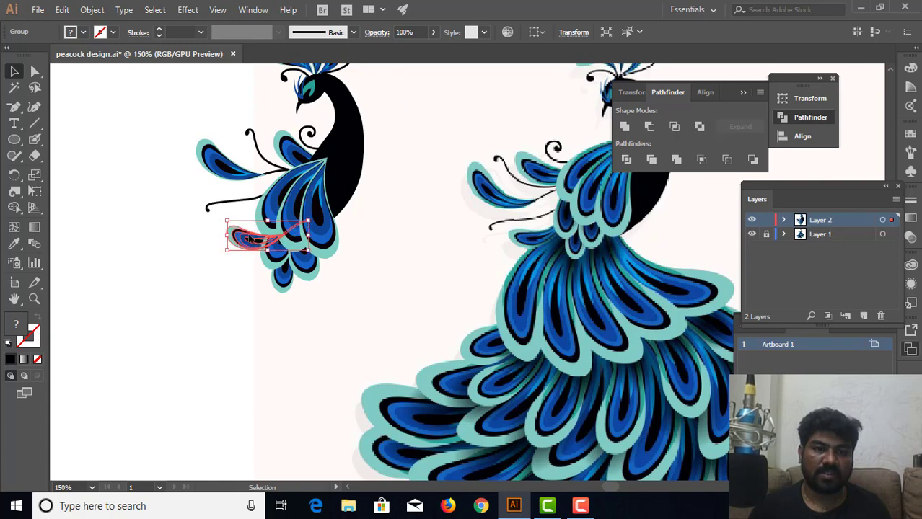
pyautogui.click(377, 253)
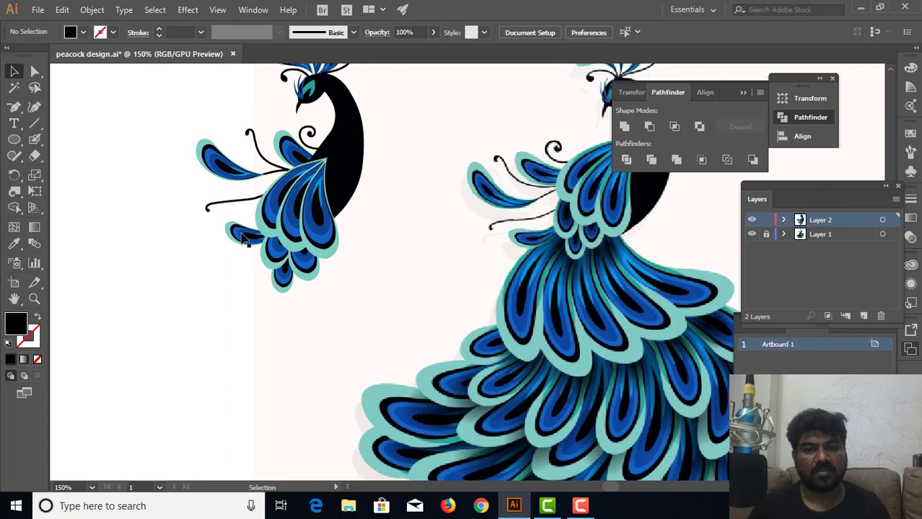
pyautogui.moveTo(246, 240); pyautogui.dragTo(210, 253)
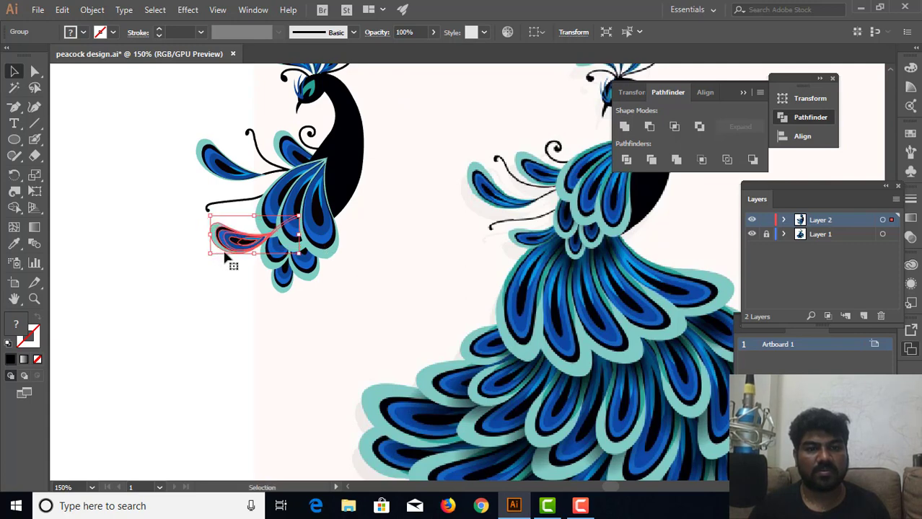
pyautogui.click(373, 243)
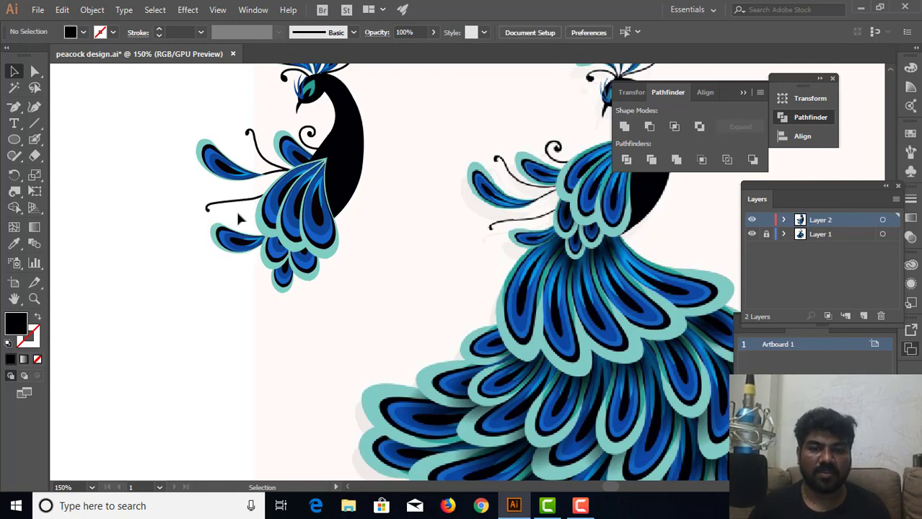
# Step: Enlarge and rotate the central wing feather group and fit it under the neck
pyautogui.click(269, 211)
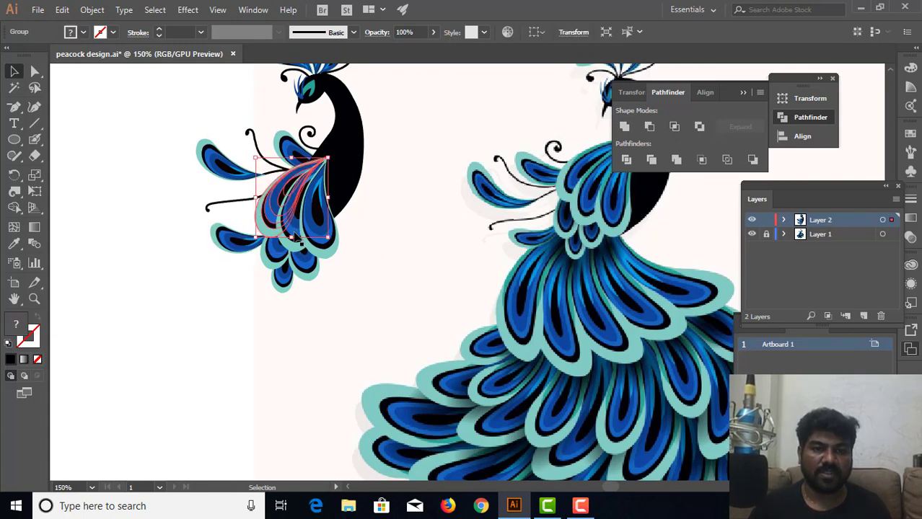
pyautogui.moveTo(328, 237)
pyautogui.mouseDown()
pyautogui.moveTo(339, 257)
pyautogui.moveTo(391, 248)
pyautogui.mouseUp()
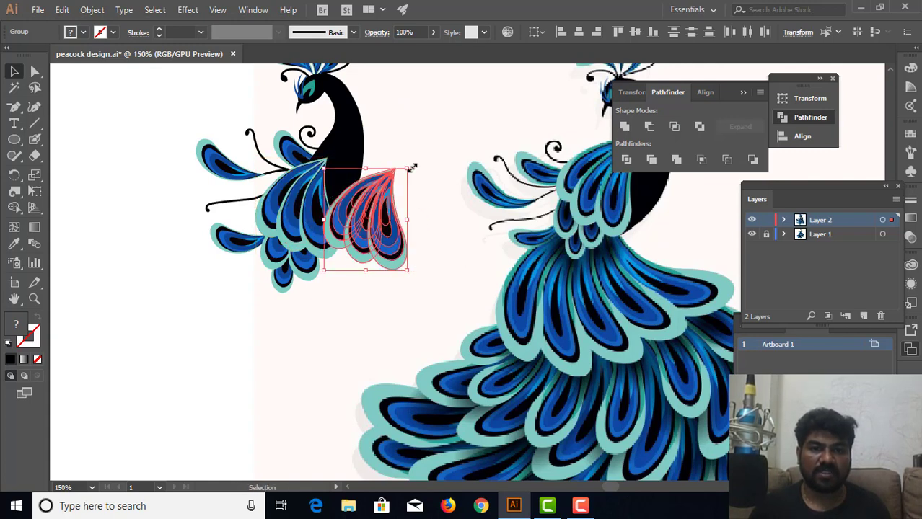
pyautogui.moveTo(411, 166); pyautogui.dragTo(342, 153)
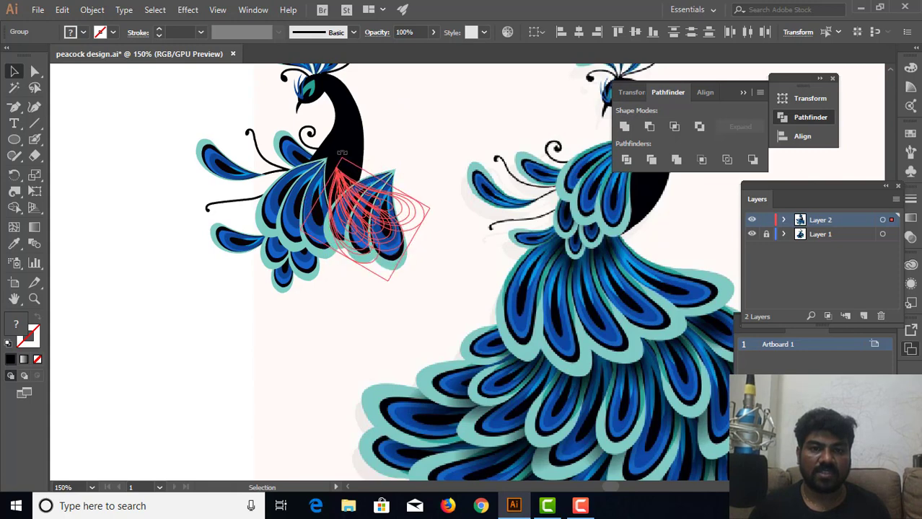
pyautogui.moveTo(354, 208); pyautogui.dragTo(335, 184)
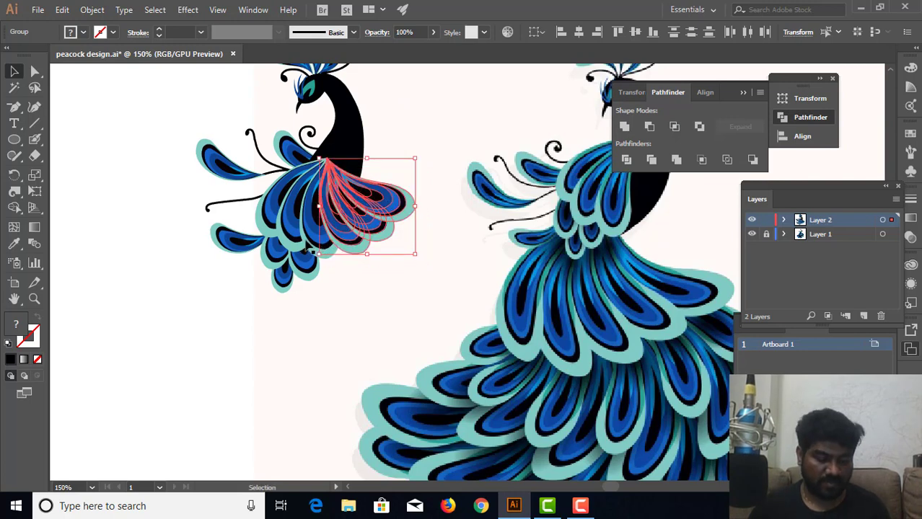
# Step: Copy several left-side wing feathers below the wing and raise the copy up under it
pyautogui.keyDown('shift'); pyautogui.click(319, 253); pyautogui.keyUp('shift')
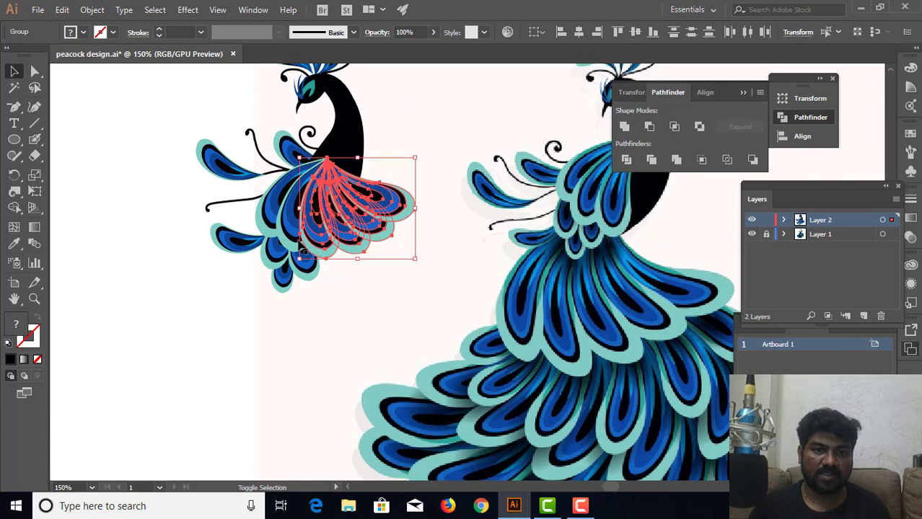
pyautogui.keyDown('shift'); pyautogui.click(287, 242); pyautogui.keyUp('shift')
pyautogui.keyDown('shift'); pyautogui.click(280, 235); pyautogui.keyUp('shift')
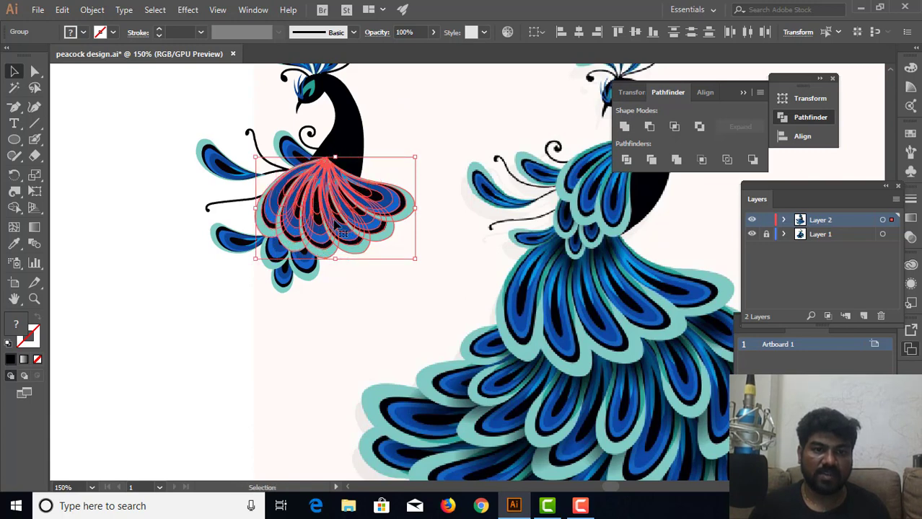
pyautogui.moveTo(334, 231)
pyautogui.mouseDown()
pyautogui.moveTo(335, 366)
pyautogui.moveTo(310, 352)
pyautogui.mouseUp()
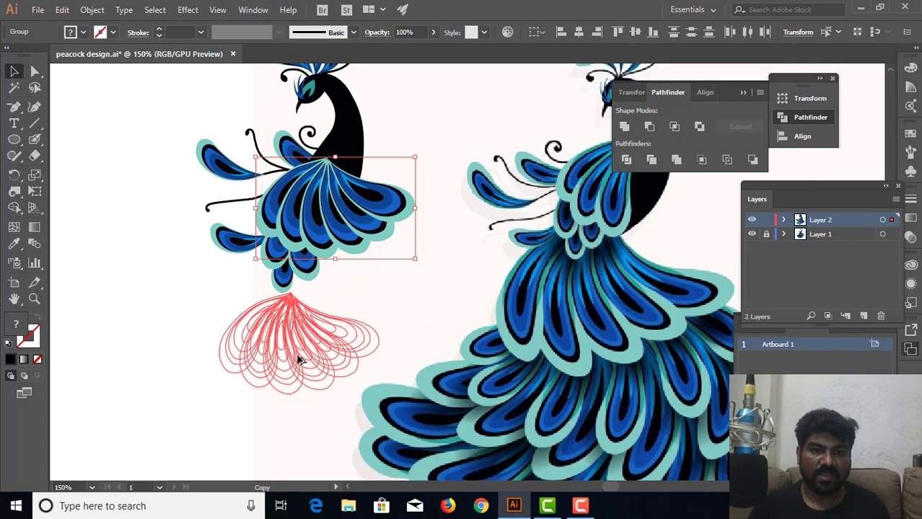
pyautogui.moveTo(310, 352); pyautogui.dragTo(299, 362)
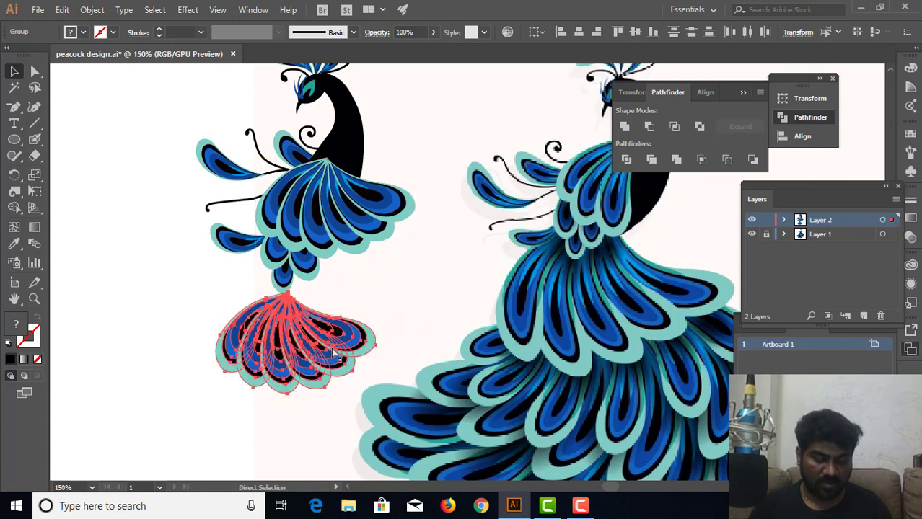
pyautogui.click(311, 356)
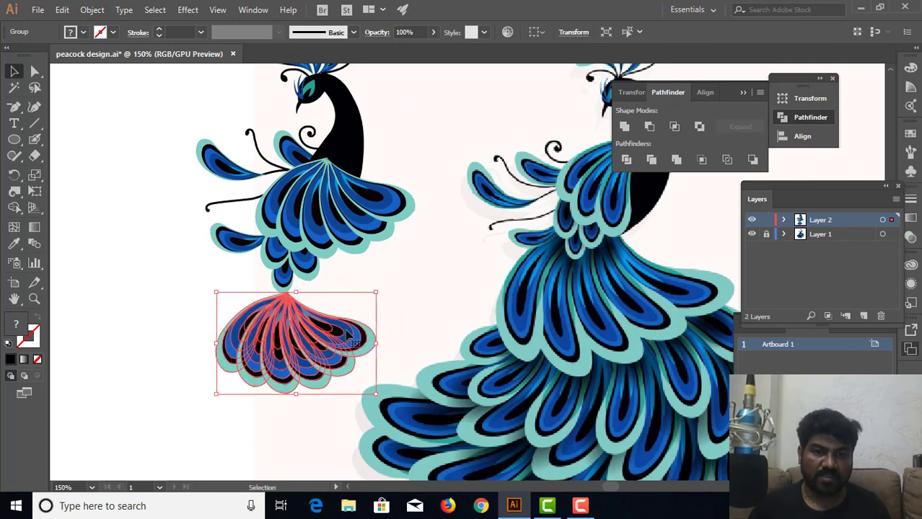
pyautogui.moveTo(325, 341); pyautogui.dragTo(329, 323)
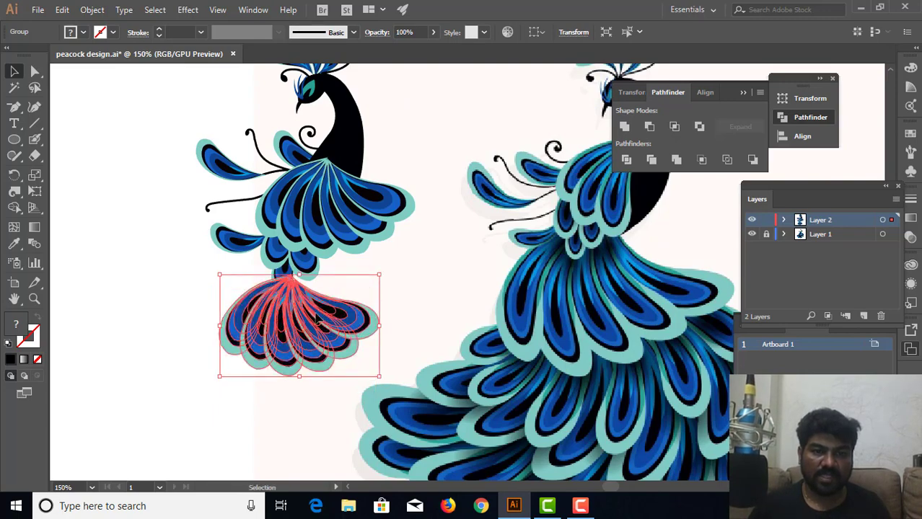
# Step: Check the lower feather group's context menu and anchor points, keeping the group selected
pyautogui.rightClick(316, 318)
pyautogui.press('Escape')
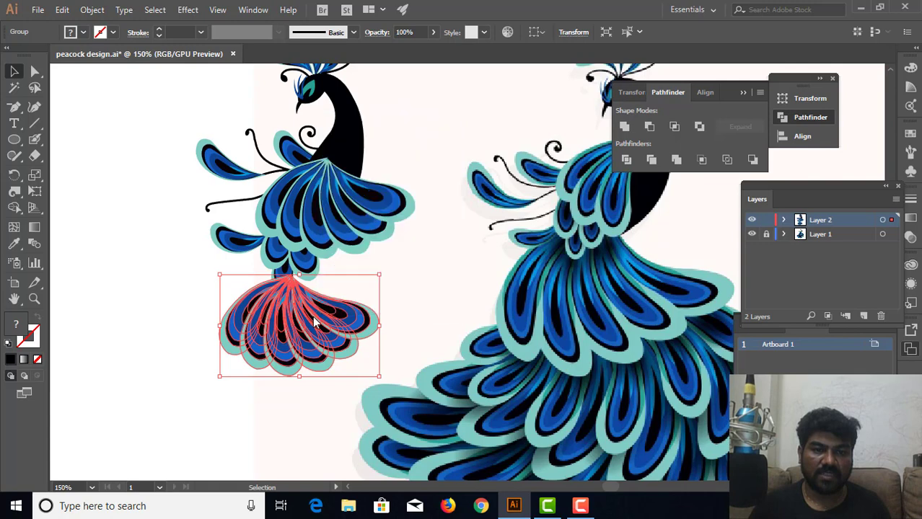
pyautogui.rightClick(313, 318)
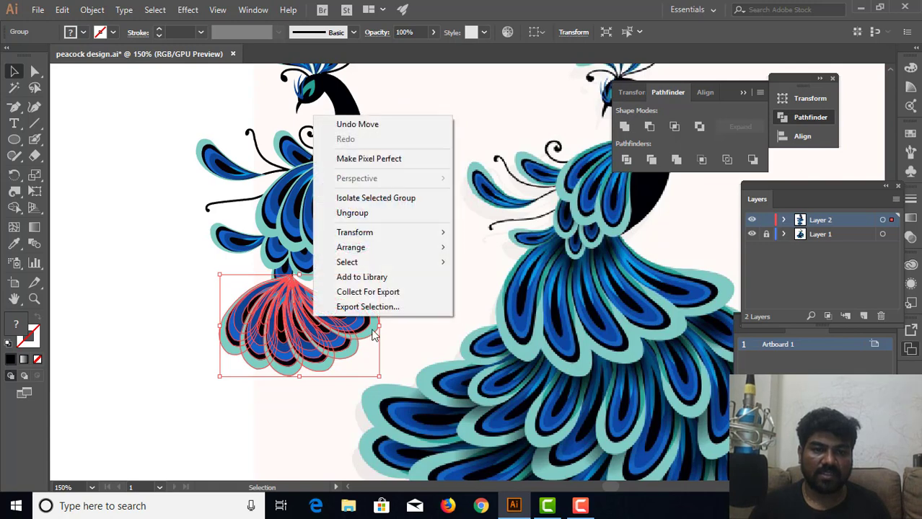
pyautogui.click(416, 336)
pyautogui.click(338, 332)
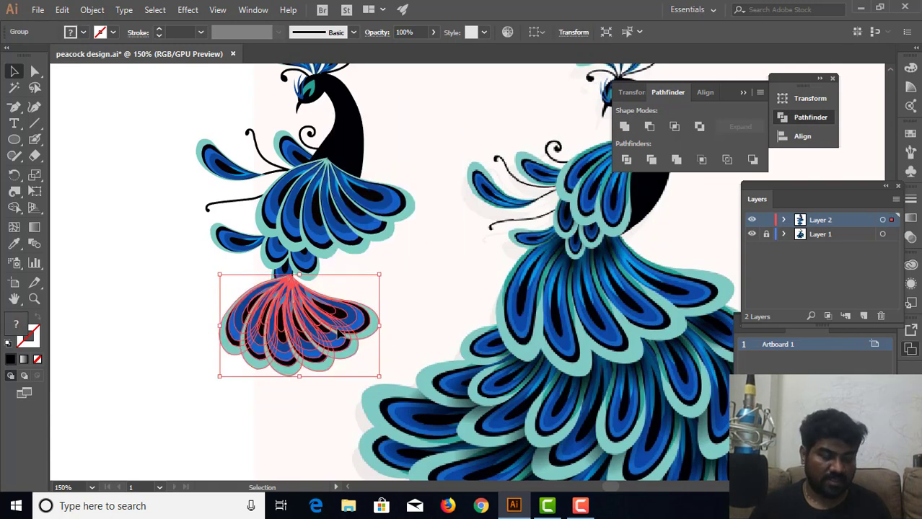
pyautogui.press('ctrl')
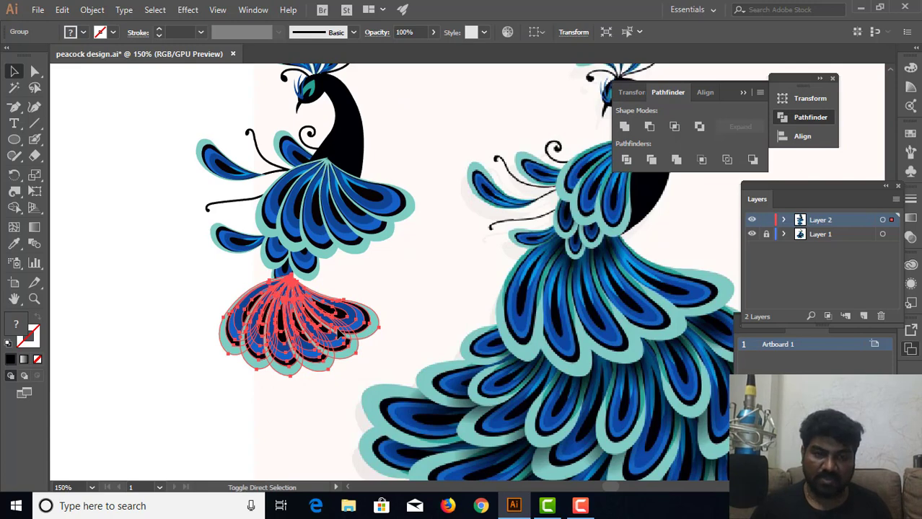
pyautogui.press('ctrl')
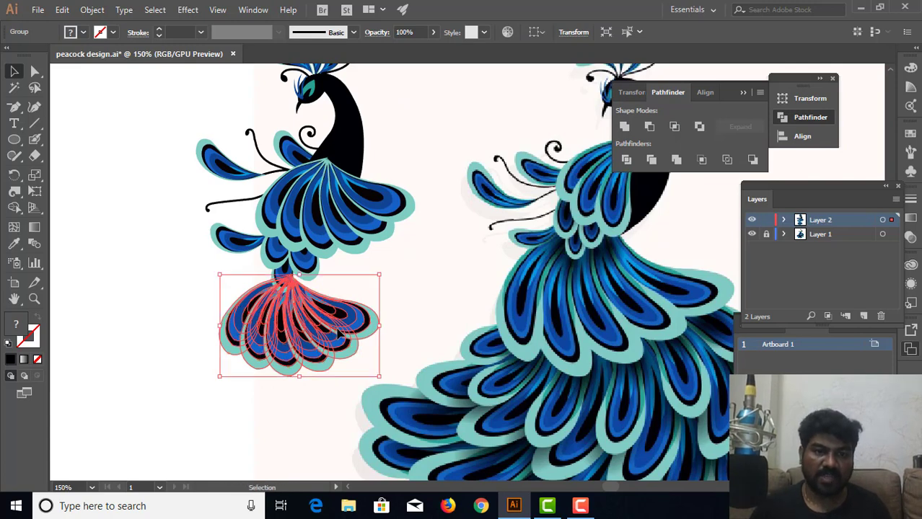
# Step: Move the lower feather group up, enlarge and stretch it downward, and tuck it under the wing
pyautogui.moveTo(294, 333); pyautogui.dragTo(267, 352)
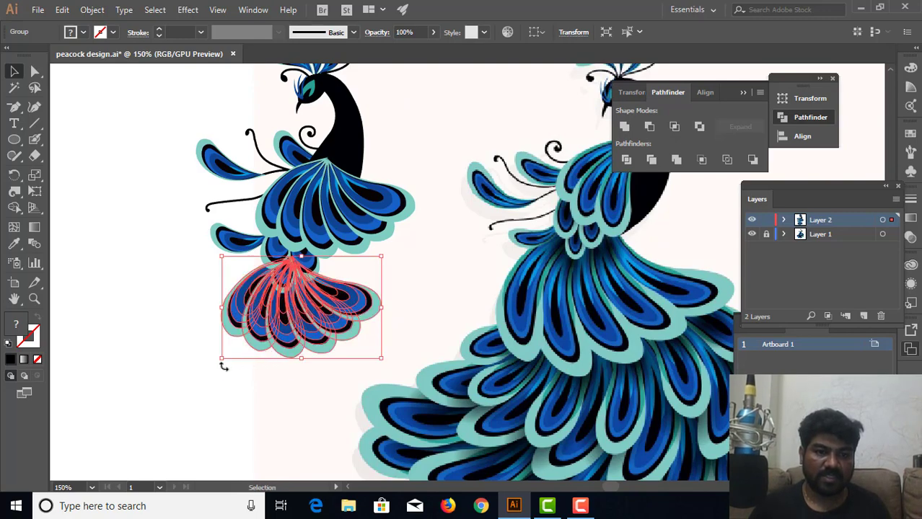
pyautogui.moveTo(221, 357); pyautogui.dragTo(208, 378)
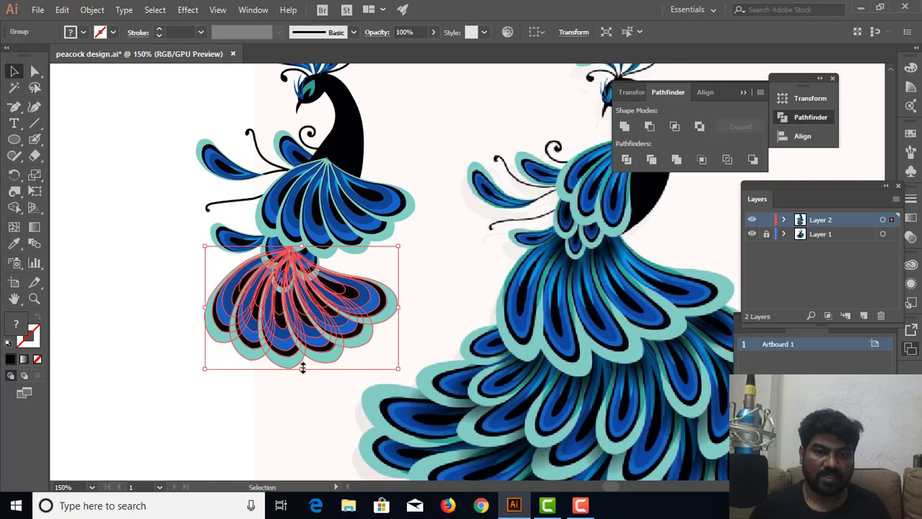
pyautogui.moveTo(302, 368); pyautogui.dragTo(302, 414)
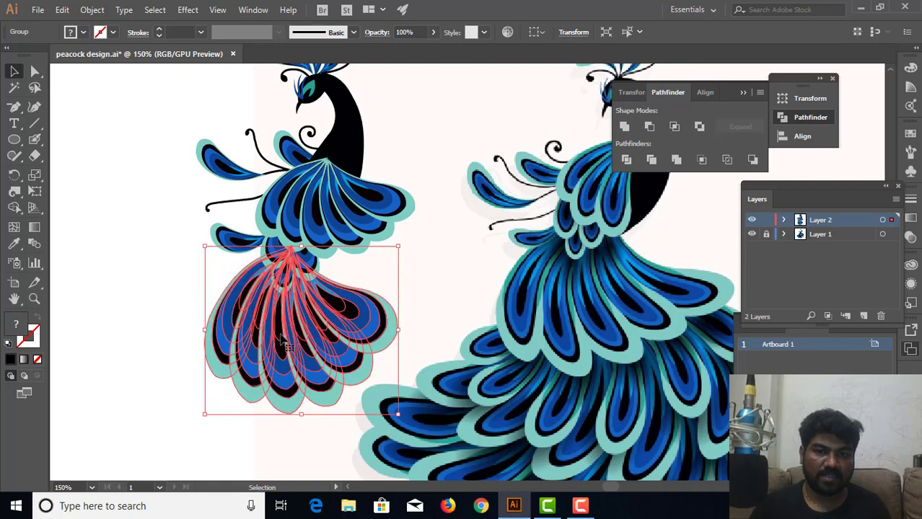
pyautogui.moveTo(283, 341)
pyautogui.mouseDown()
pyautogui.moveTo(288, 330)
pyautogui.moveTo(306, 341)
pyautogui.mouseUp()
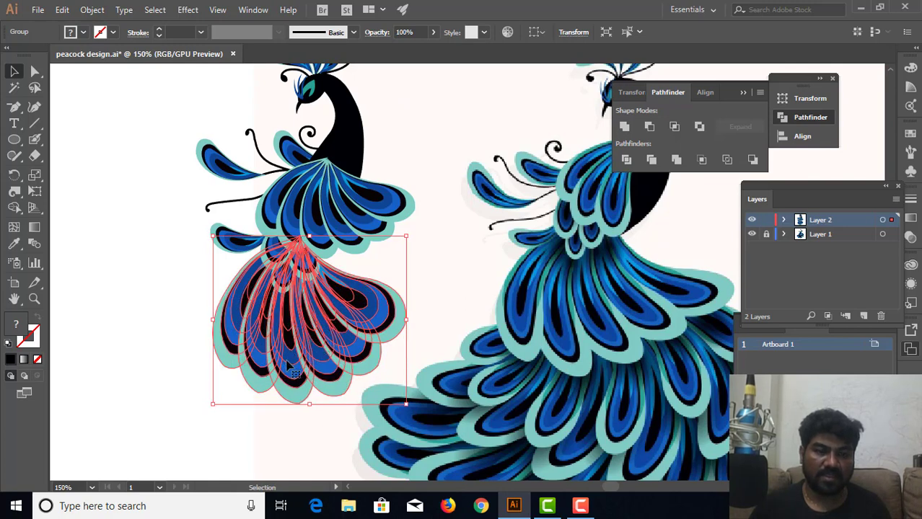
pyautogui.click(151, 338)
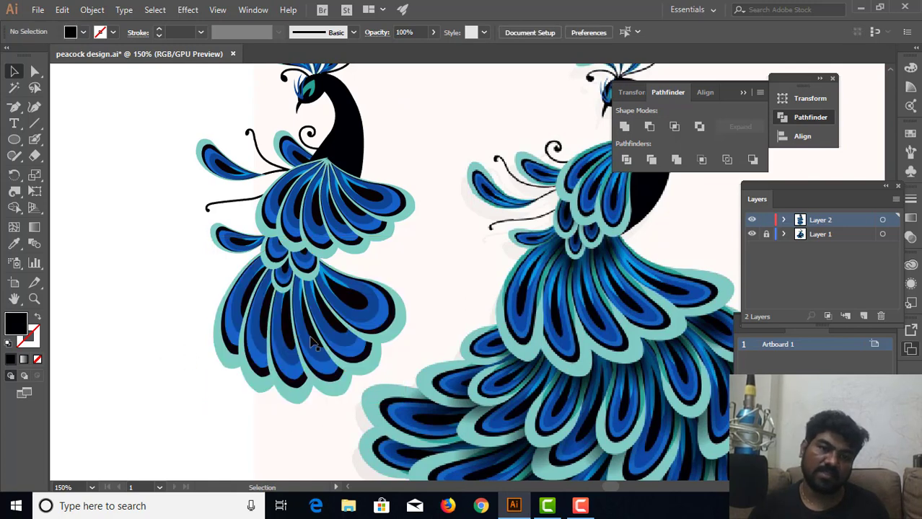
pyautogui.moveTo(313, 345); pyautogui.dragTo(309, 337)
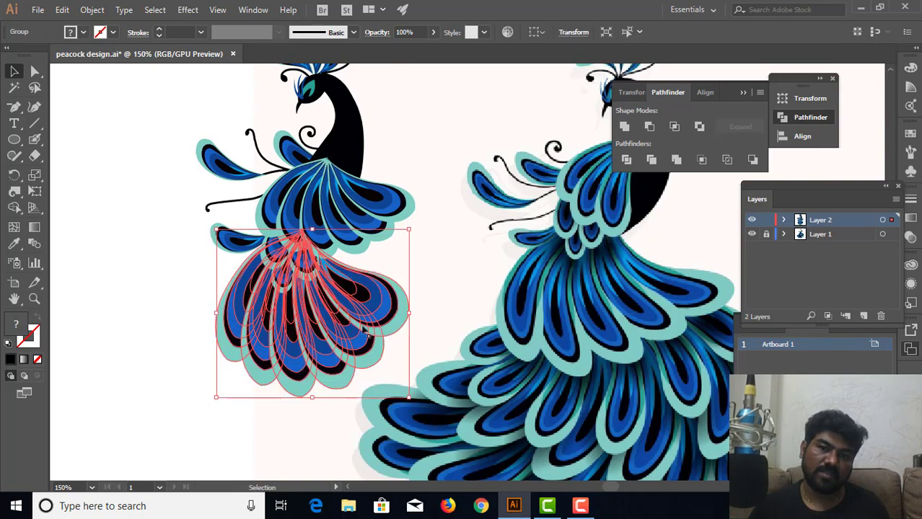
pyautogui.moveTo(309, 338); pyautogui.dragTo(284, 346)
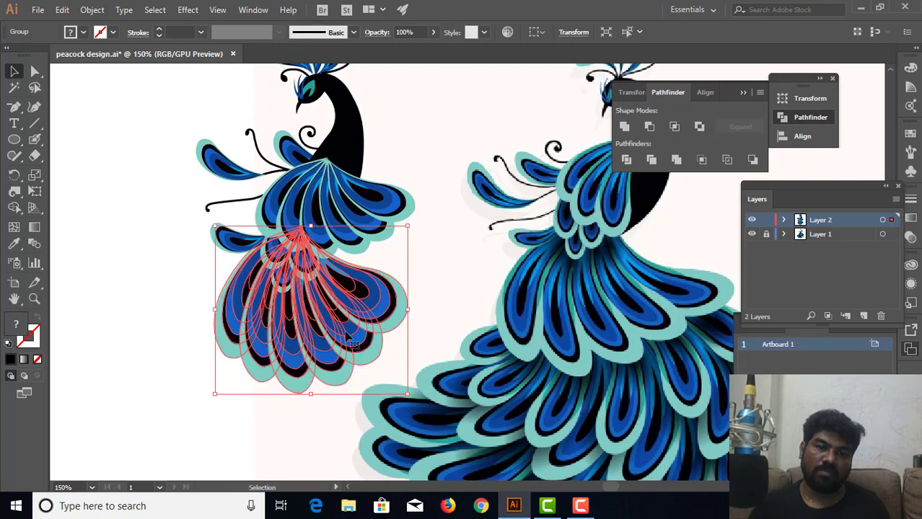
pyautogui.click(443, 266)
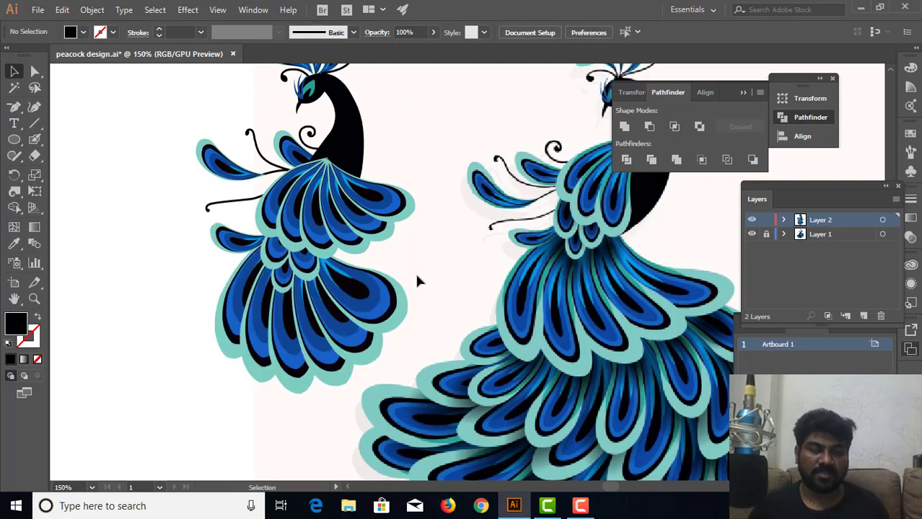
pyautogui.press('a')
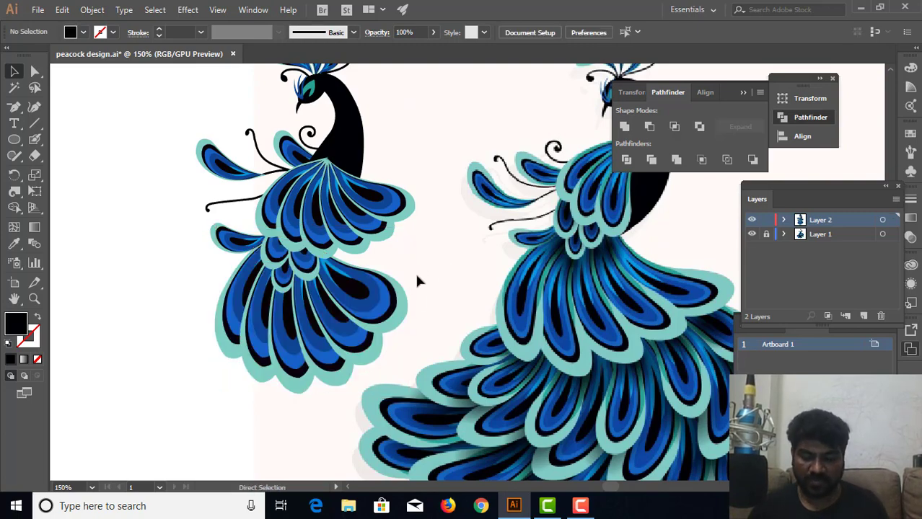
# Step: Duplicate a single feather to the lower left, enlarge it and angle its tip up-right
pyautogui.hotkey('ctrl', '-')
pyautogui.press('v')
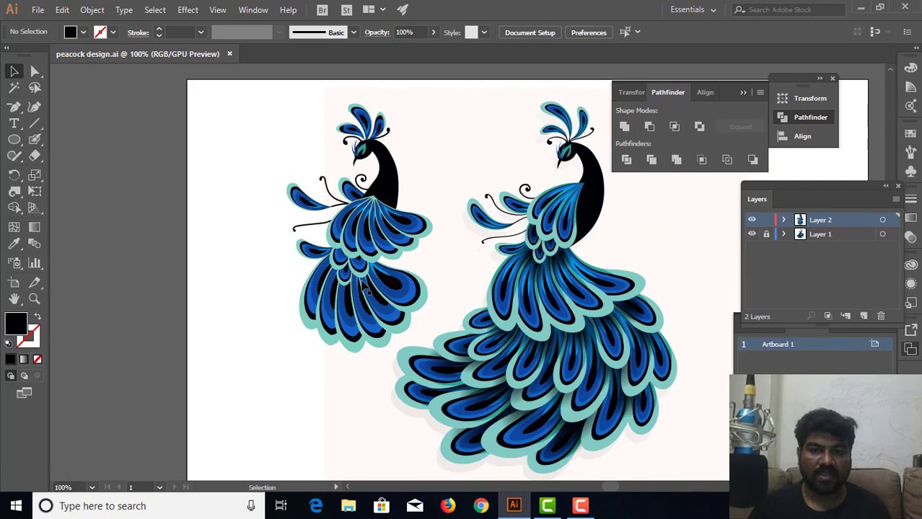
pyautogui.scroll(-1, 358, 322)
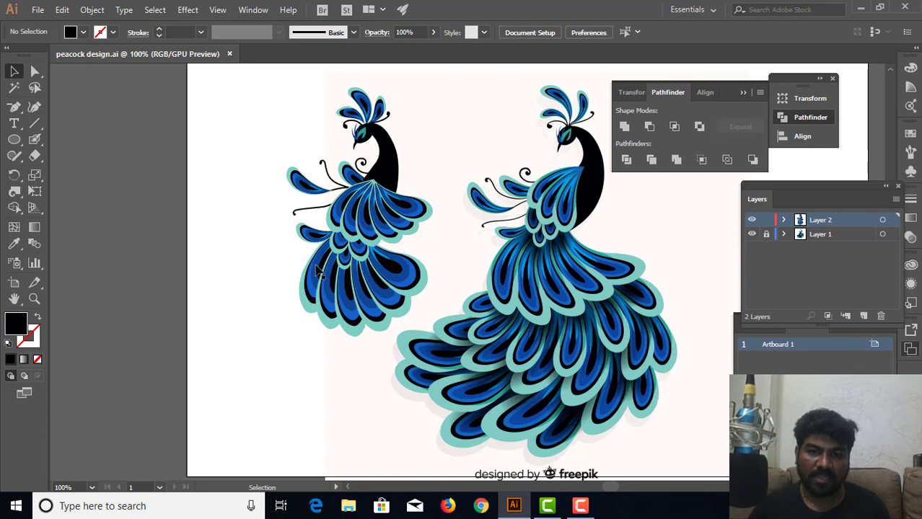
pyautogui.click(311, 245)
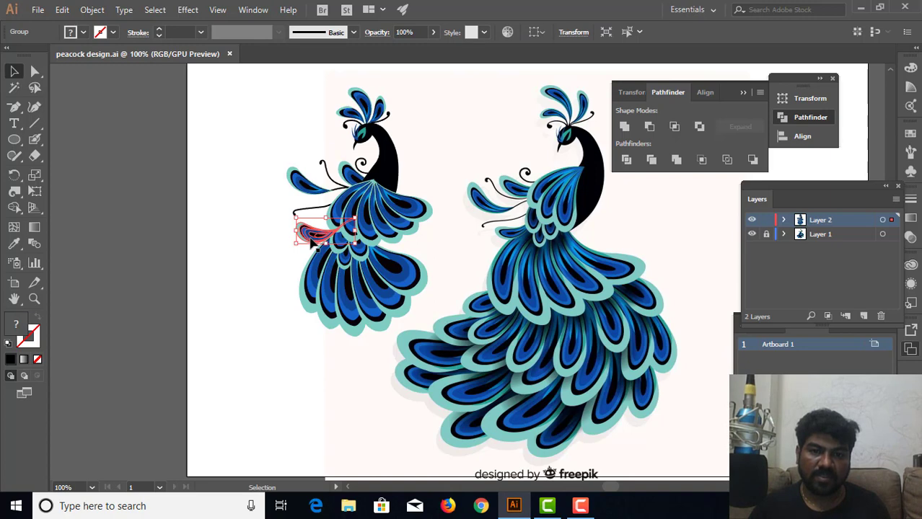
pyautogui.moveTo(312, 244); pyautogui.dragTo(295, 316)
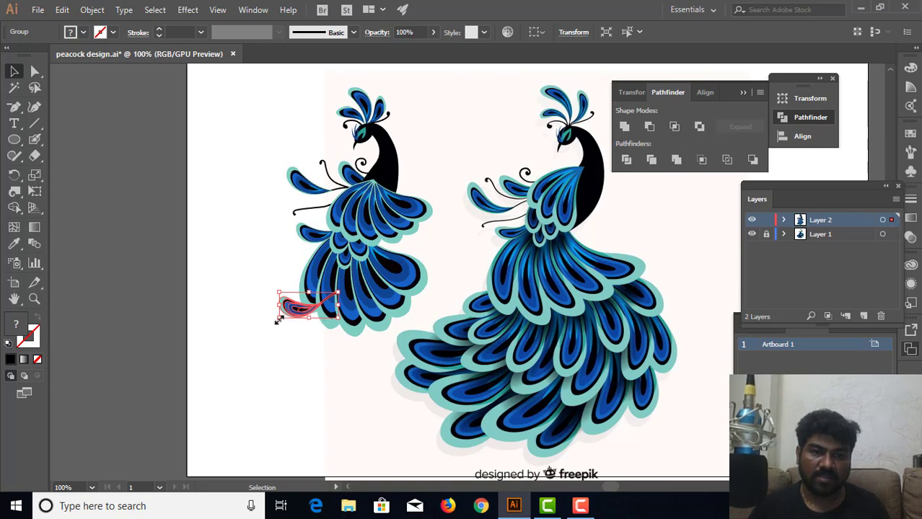
pyautogui.moveTo(280, 320)
pyautogui.mouseDown()
pyautogui.moveTo(262, 326)
pyautogui.moveTo(300, 316)
pyautogui.mouseUp()
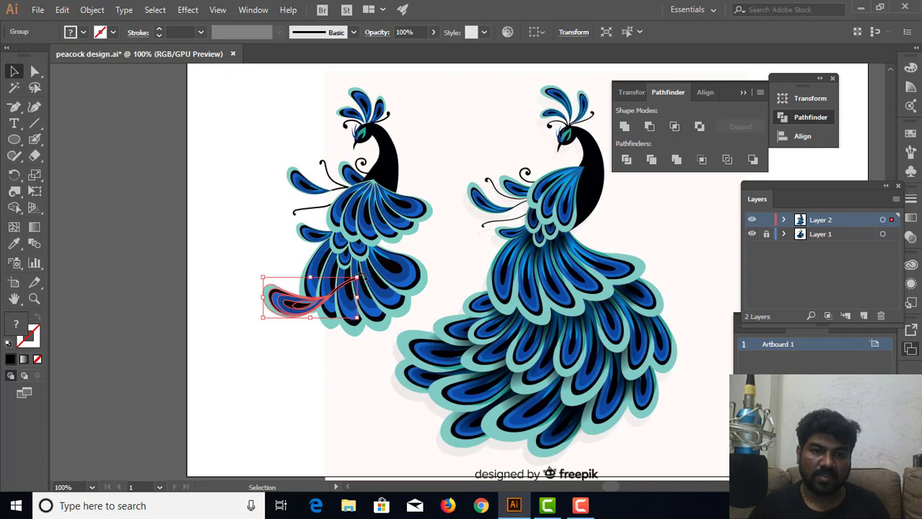
pyautogui.moveTo(362, 277); pyautogui.dragTo(353, 264)
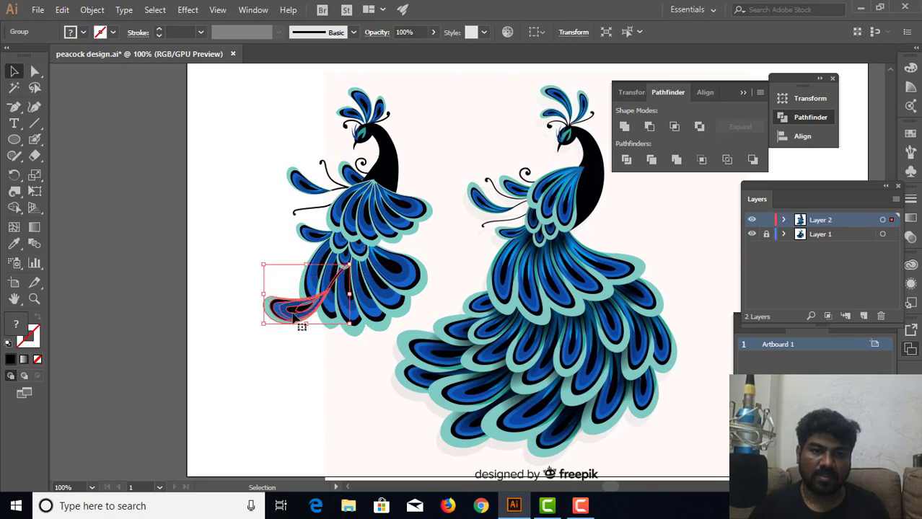
pyautogui.moveTo(302, 323); pyautogui.dragTo(297, 309)
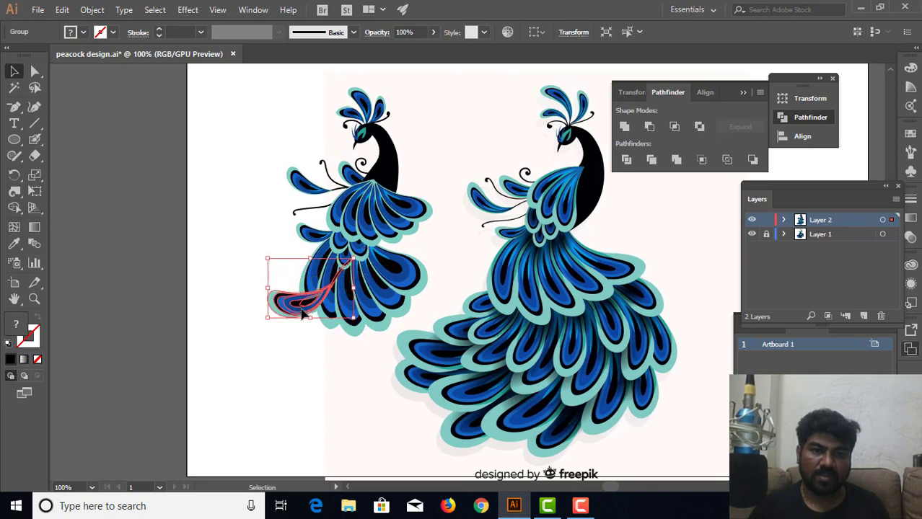
pyautogui.rightClick(302, 312)
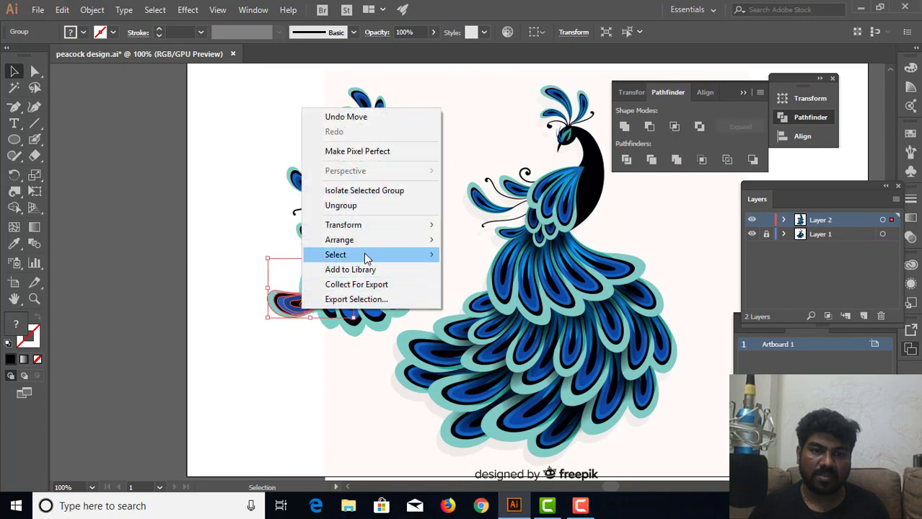
pyautogui.click(296, 338)
pyautogui.click(296, 338)
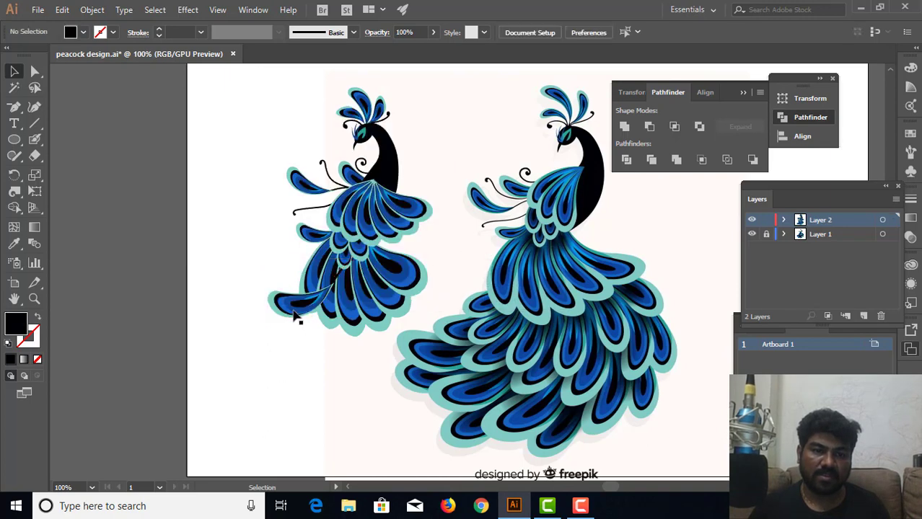
pyautogui.click(296, 318)
# Step: Make another copy of the feather, turn it more upright and shift it slightly left
pyautogui.press('ctrl')
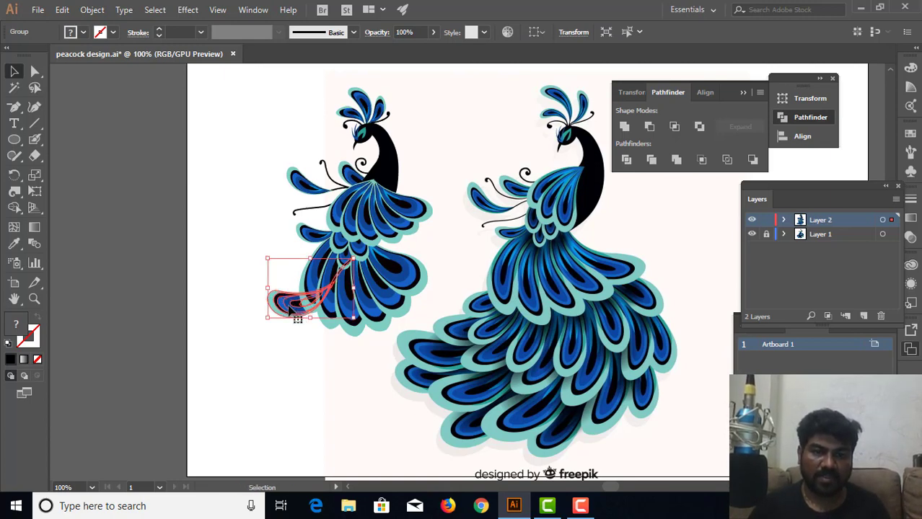
pyautogui.moveTo(302, 317); pyautogui.dragTo(300, 326)
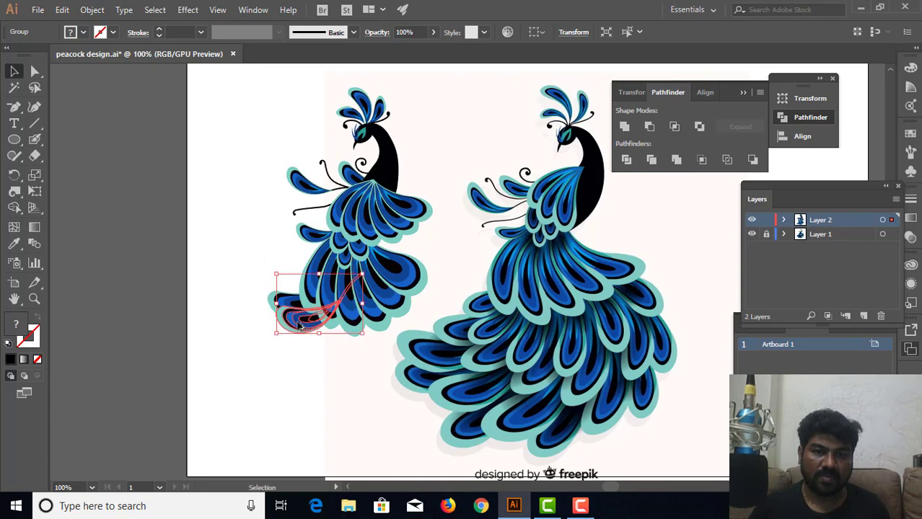
pyautogui.moveTo(369, 261); pyautogui.dragTo(361, 257)
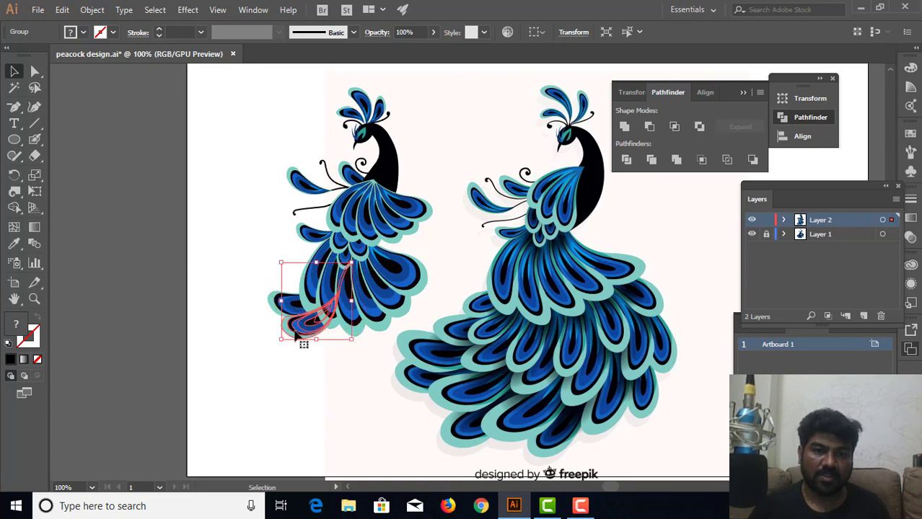
pyautogui.moveTo(295, 335); pyautogui.dragTo(286, 338)
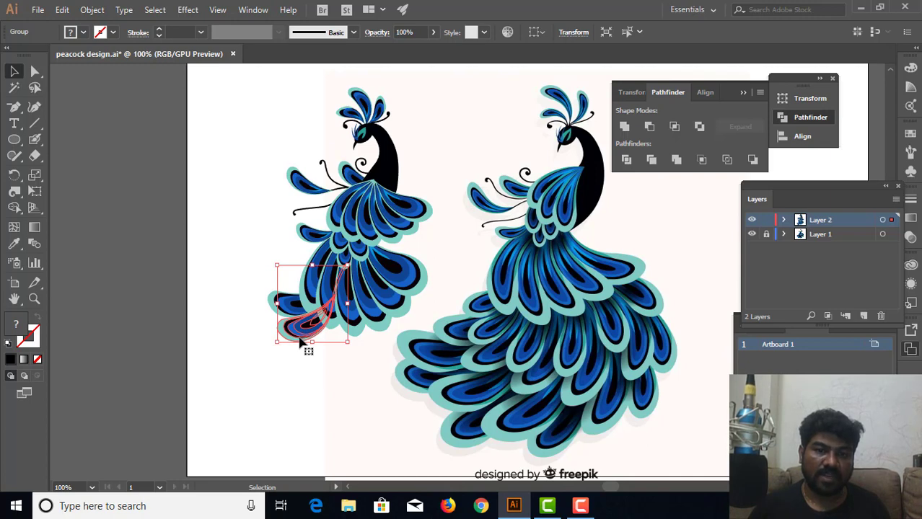
# Step: Duplicate the feather down-right onto the tail, lengthen it slightly and nudge it into place
pyautogui.moveTo(301, 343); pyautogui.dragTo(314, 357)
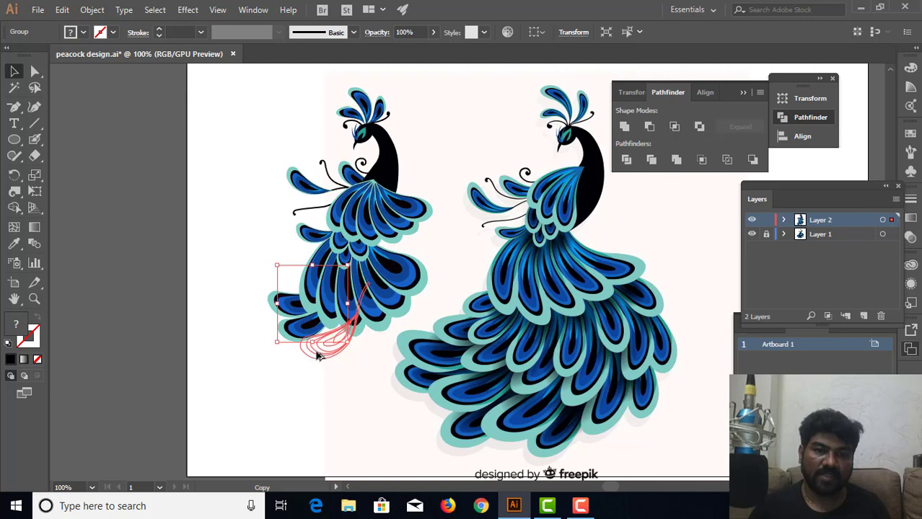
pyautogui.moveTo(314, 357)
pyautogui.mouseDown()
pyautogui.moveTo(382, 314)
pyautogui.moveTo(349, 333)
pyautogui.moveTo(366, 370)
pyautogui.mouseUp()
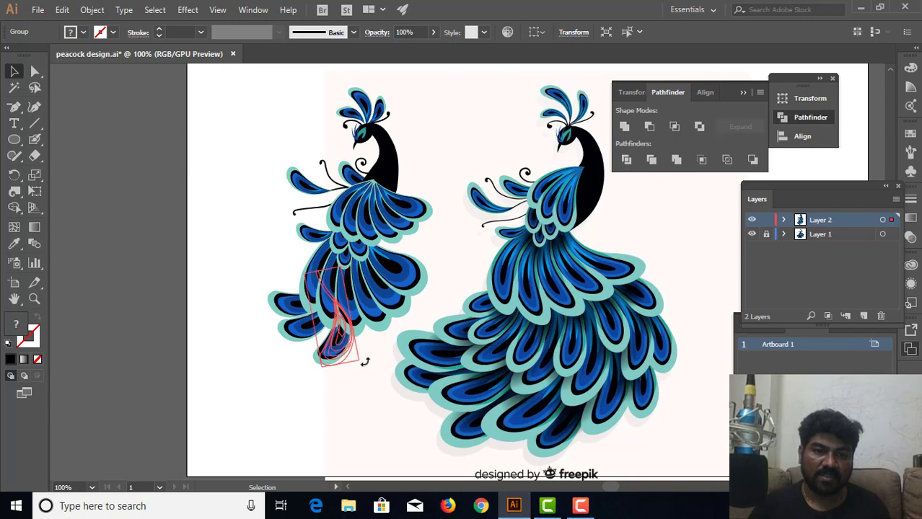
pyautogui.moveTo(330, 346); pyautogui.dragTo(330, 347)
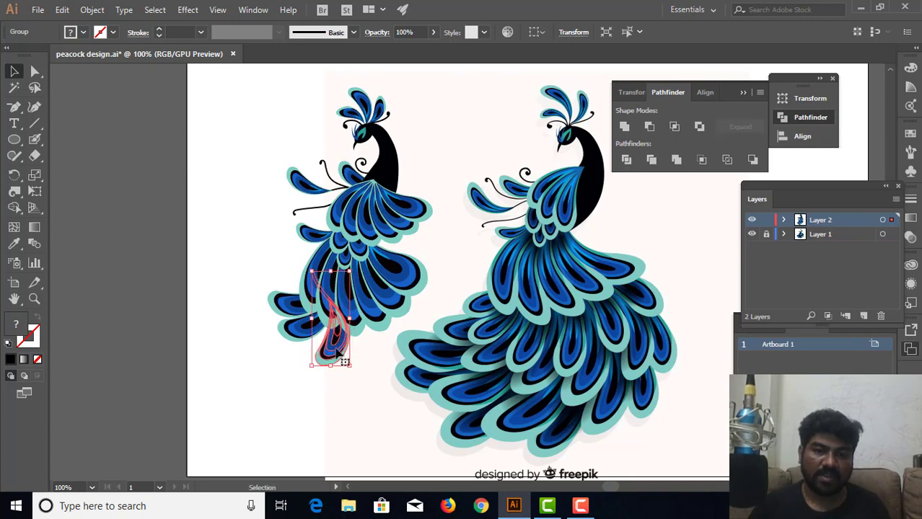
pyautogui.moveTo(330, 366); pyautogui.dragTo(330, 371)
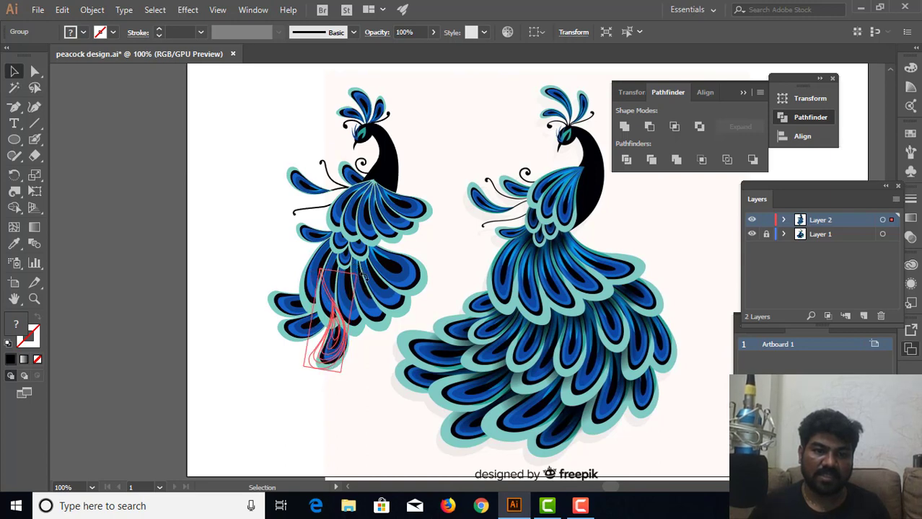
pyautogui.moveTo(333, 339)
pyautogui.mouseDown()
pyautogui.moveTo(362, 371)
pyautogui.moveTo(383, 367)
pyautogui.moveTo(364, 352)
pyautogui.mouseUp()
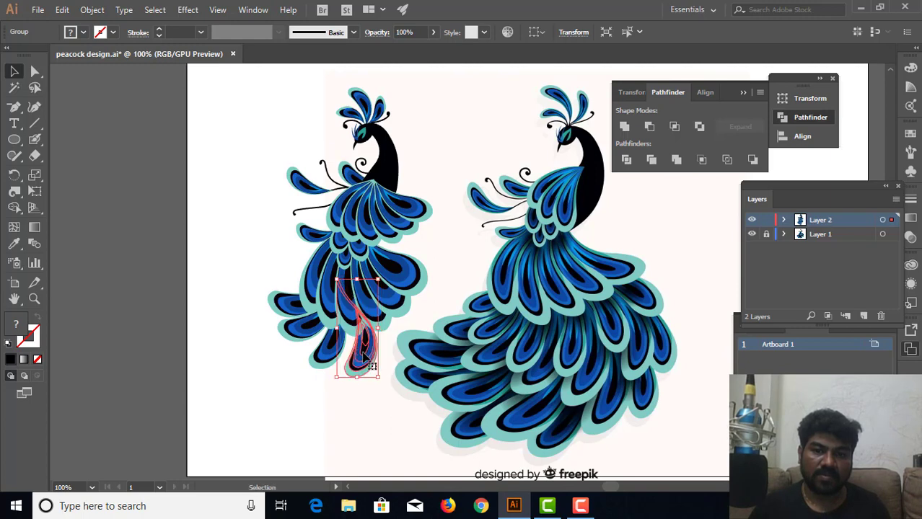
# Step: Add two feather copies to the right, nudging them and rotating the second to fan outward
pyautogui.moveTo(365, 355); pyautogui.dragTo(424, 366)
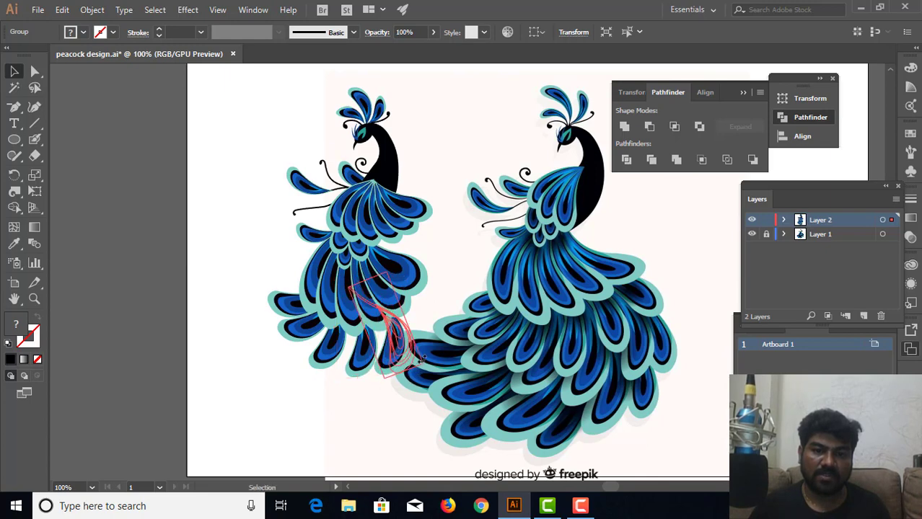
pyautogui.press('Left')
pyautogui.press('Left')
pyautogui.press('Left')
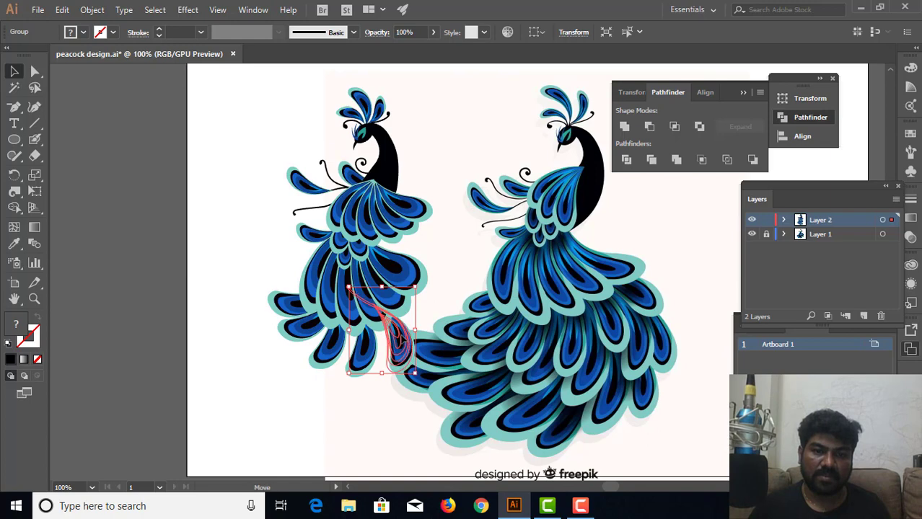
pyautogui.press('Left')
pyautogui.press('Left')
pyautogui.press('Left')
pyautogui.press('Up')
pyautogui.press('Up')
pyautogui.press('Up')
pyautogui.press('Up')
pyautogui.press('Up')
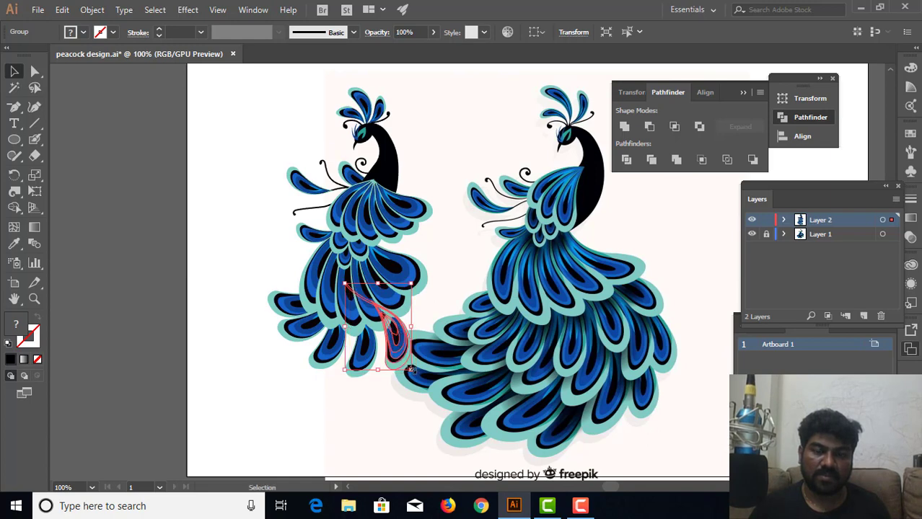
pyautogui.moveTo(402, 352); pyautogui.dragTo(423, 322)
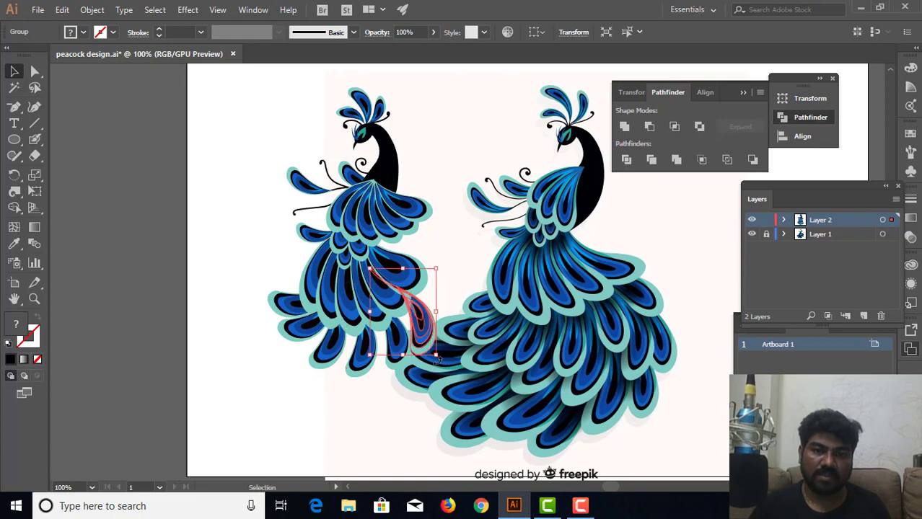
pyautogui.moveTo(437, 360)
pyautogui.mouseDown()
pyautogui.moveTo(448, 352)
pyautogui.moveTo(442, 339)
pyautogui.mouseUp()
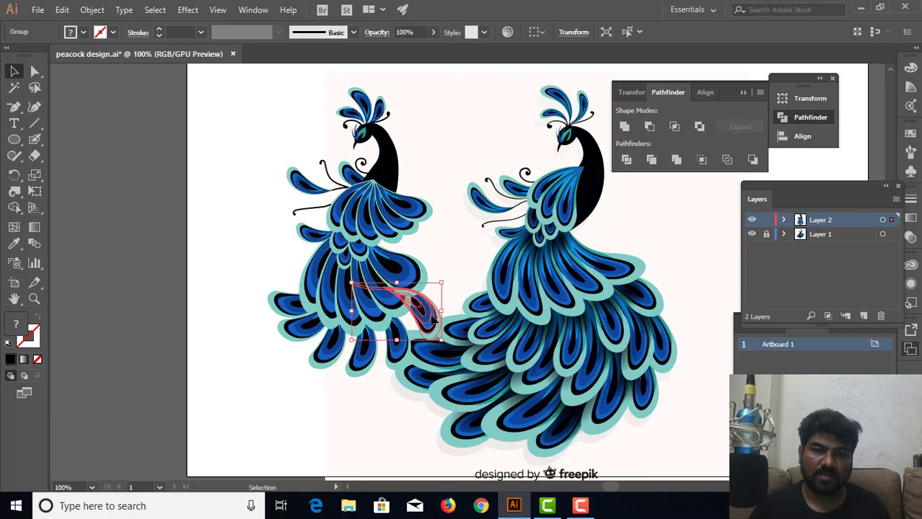
pyautogui.moveTo(431, 322); pyautogui.dragTo(435, 328)
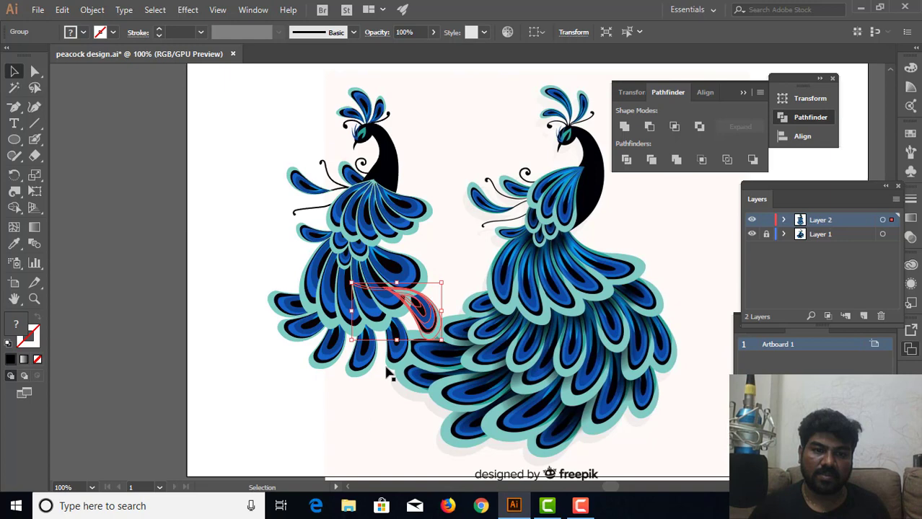
pyautogui.click(294, 387)
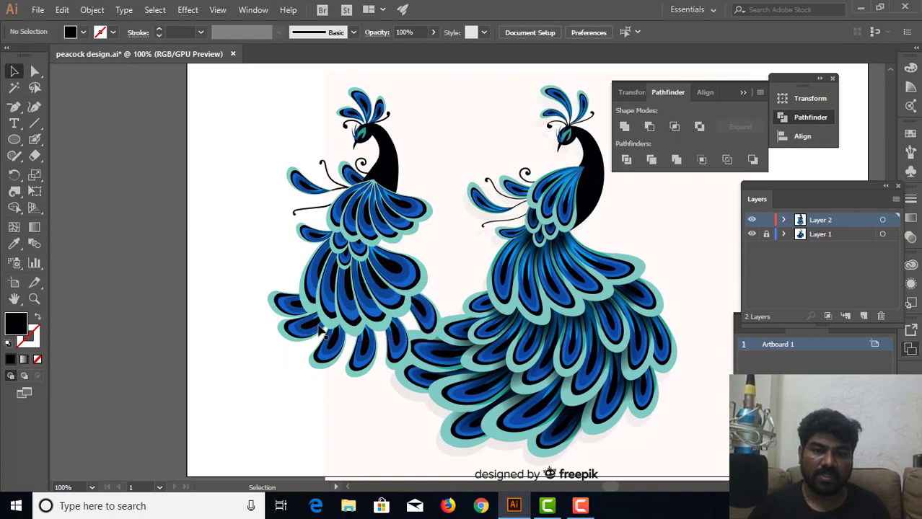
# Step: Duplicate a lower-left tail feather group and move it right and down, undoing a stray rotation
pyautogui.click(301, 334)
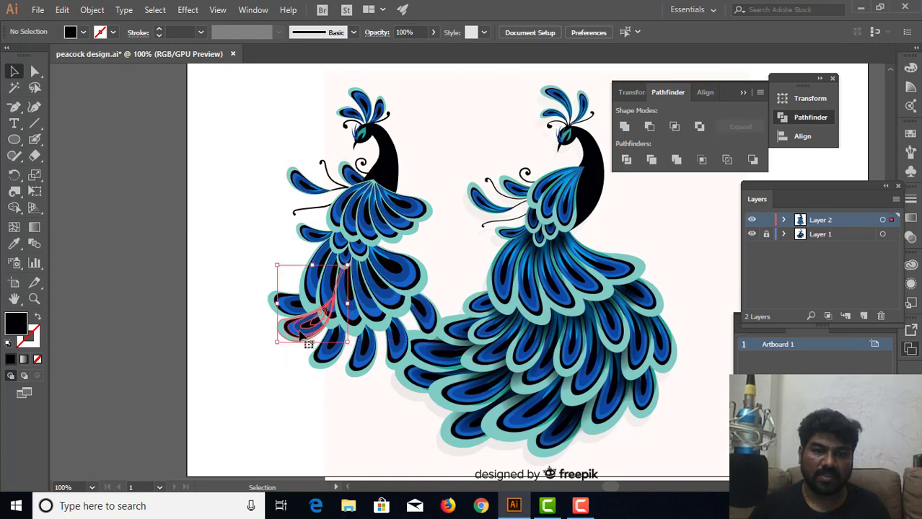
pyautogui.moveTo(301, 333)
pyautogui.mouseDown()
pyautogui.moveTo(294, 361)
pyautogui.moveTo(313, 347)
pyautogui.mouseUp()
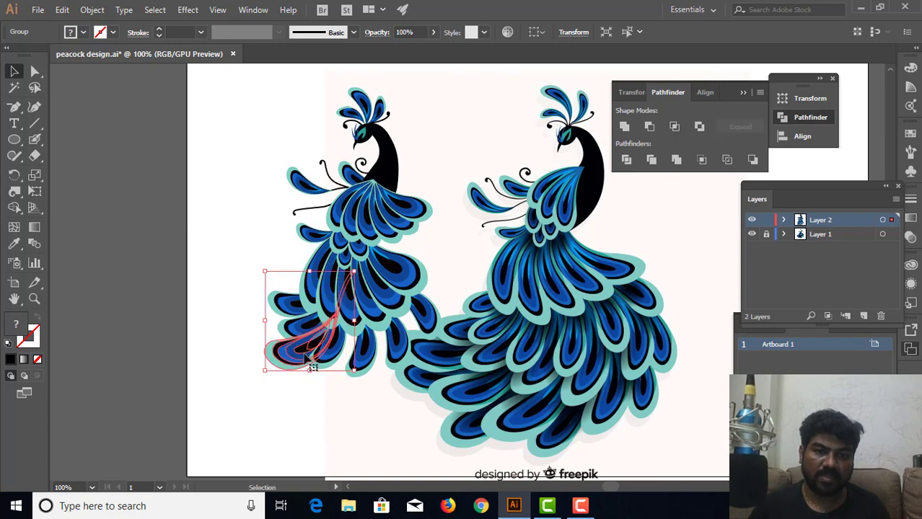
pyautogui.rightClick(304, 353)
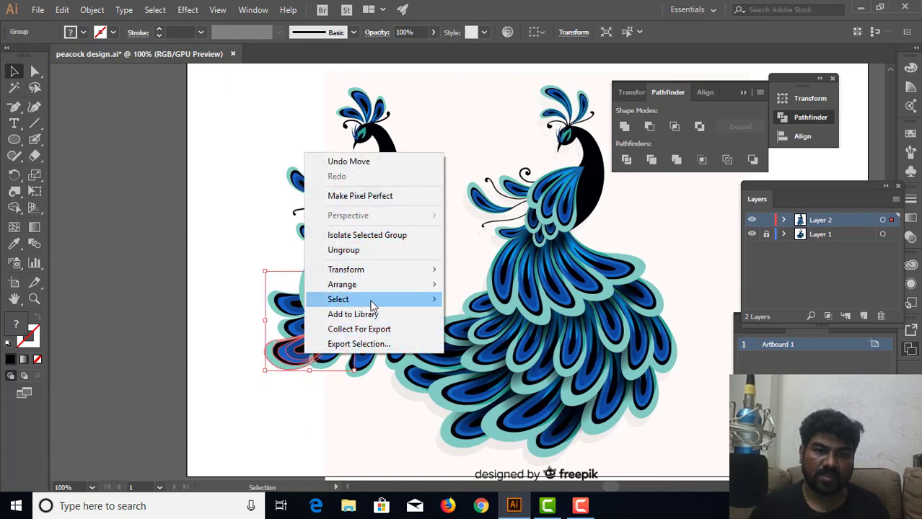
pyautogui.click(247, 358)
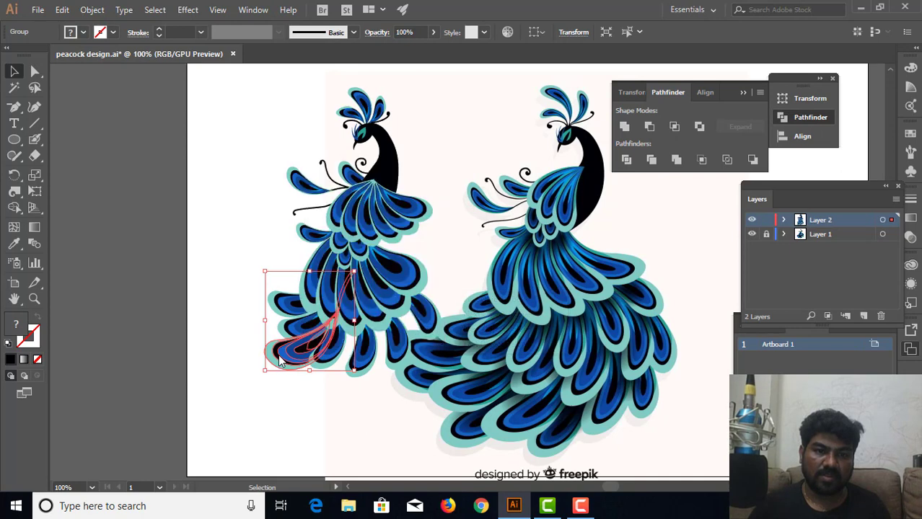
pyautogui.click(253, 361)
pyautogui.click(285, 354)
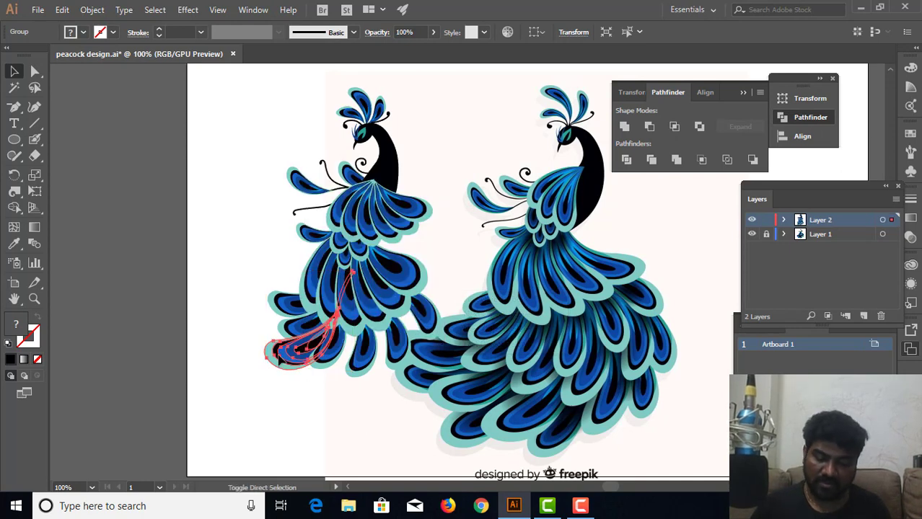
pyautogui.click(302, 372)
pyautogui.click(295, 366)
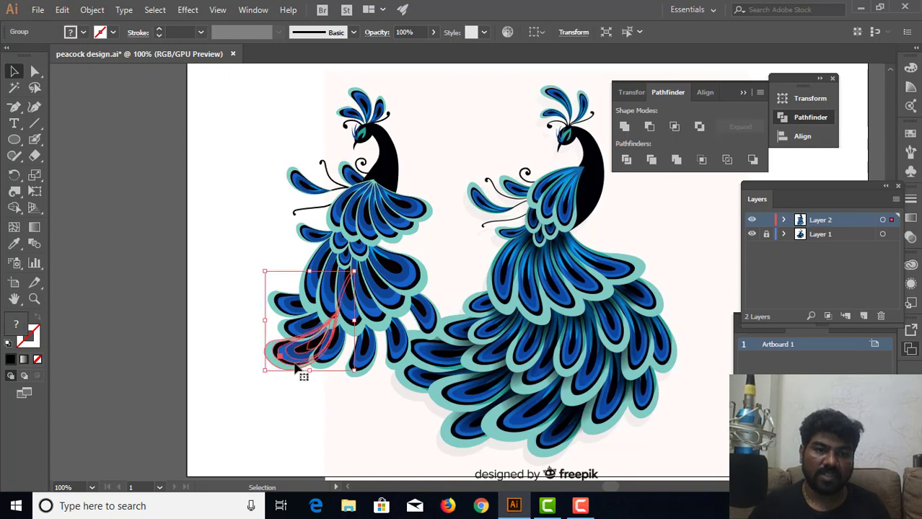
pyautogui.moveTo(296, 366); pyautogui.dragTo(342, 382)
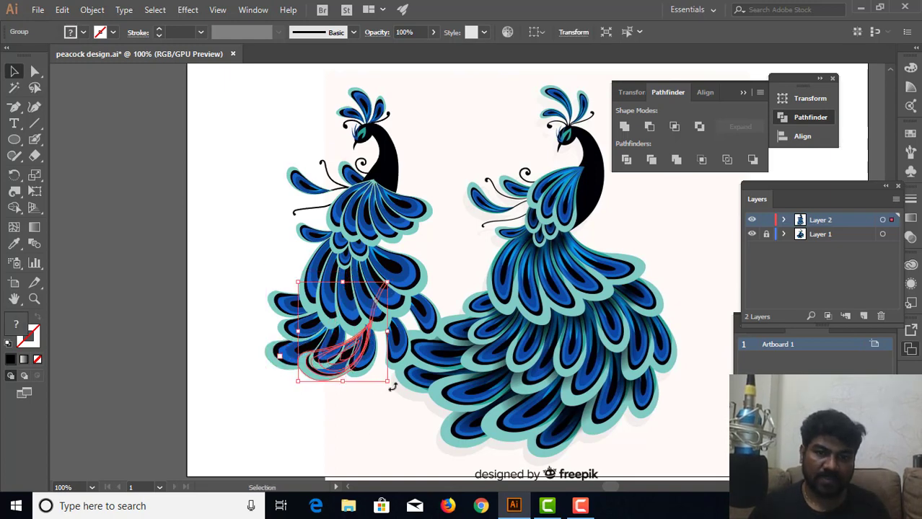
pyautogui.moveTo(388, 378); pyautogui.dragTo(403, 361)
pyautogui.hotkey('ctrl', 'z')
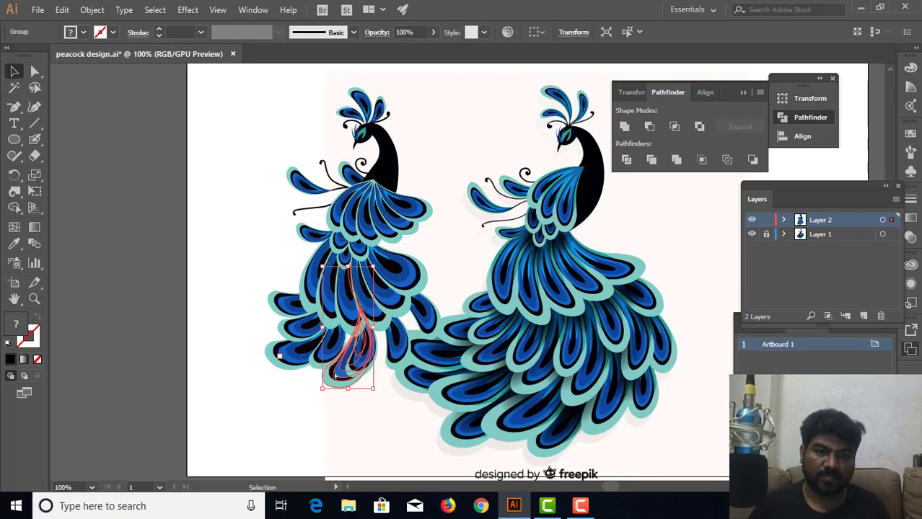
pyautogui.moveTo(337, 376)
pyautogui.mouseDown()
pyautogui.moveTo(326, 389)
pyautogui.moveTo(336, 390)
pyautogui.mouseUp()
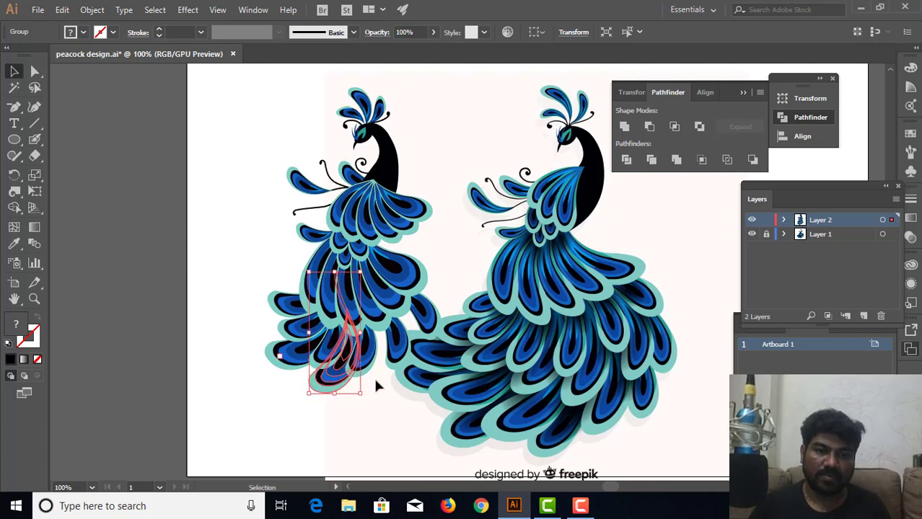
pyautogui.click(367, 404)
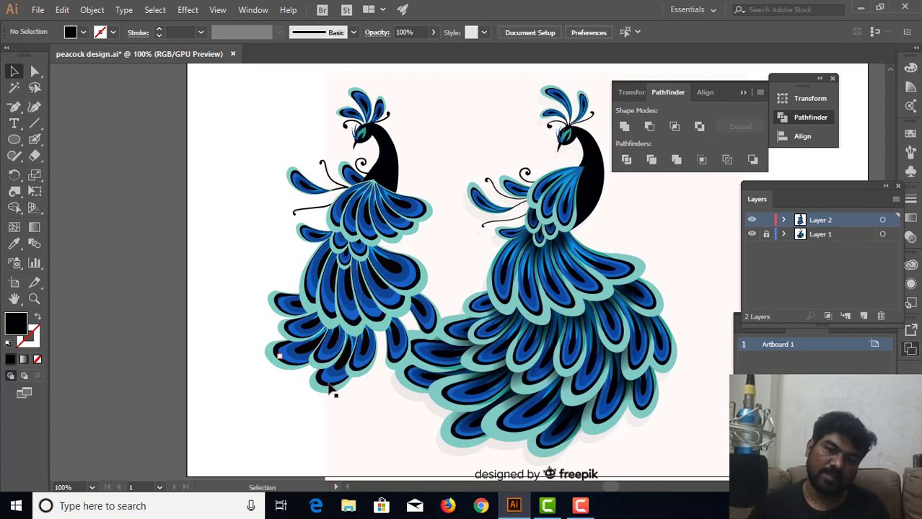
# Step: Move a lower tail feather group right across the neighbouring feathers
pyautogui.click(336, 388)
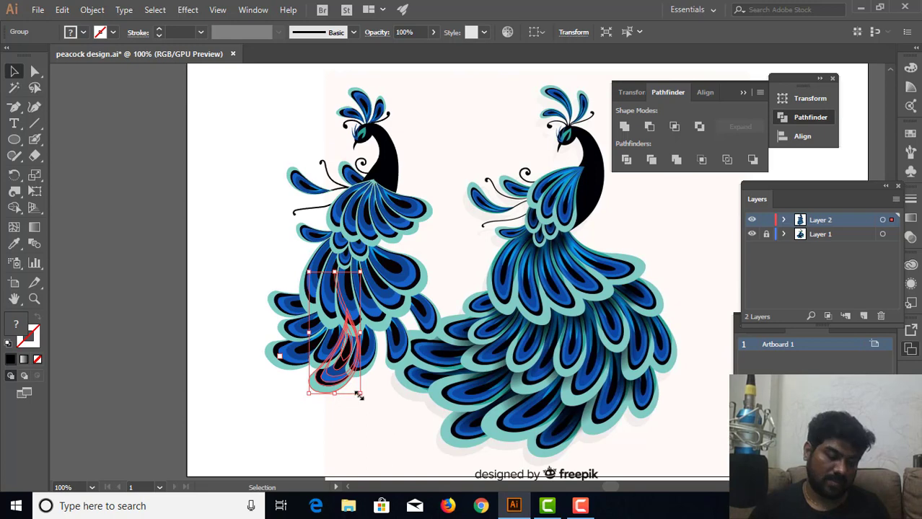
pyautogui.moveTo(358, 395); pyautogui.dragTo(360, 397)
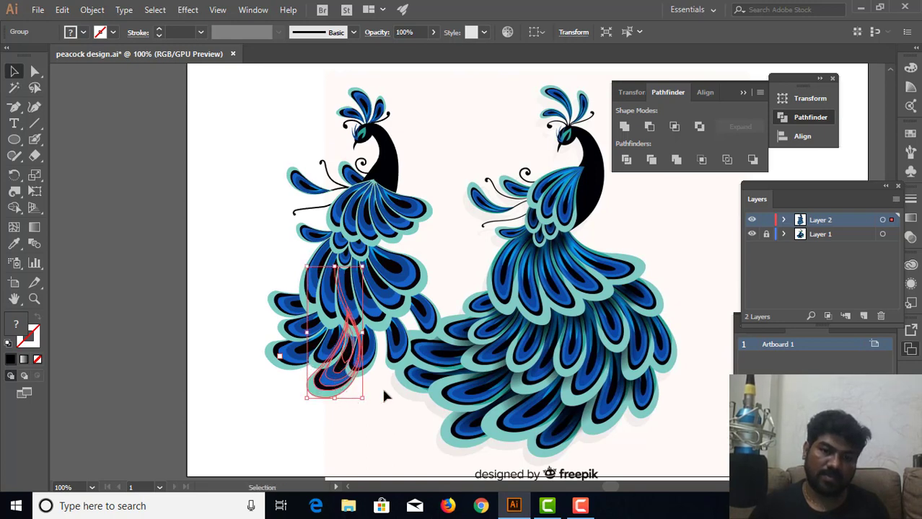
pyautogui.click(375, 389)
pyautogui.click(334, 391)
pyautogui.moveTo(334, 390); pyautogui.dragTo(406, 392)
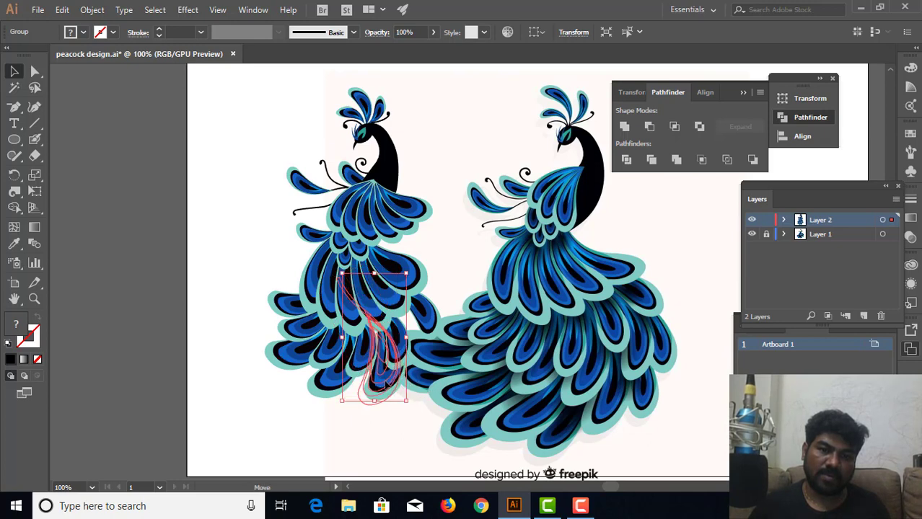
pyautogui.click(416, 406)
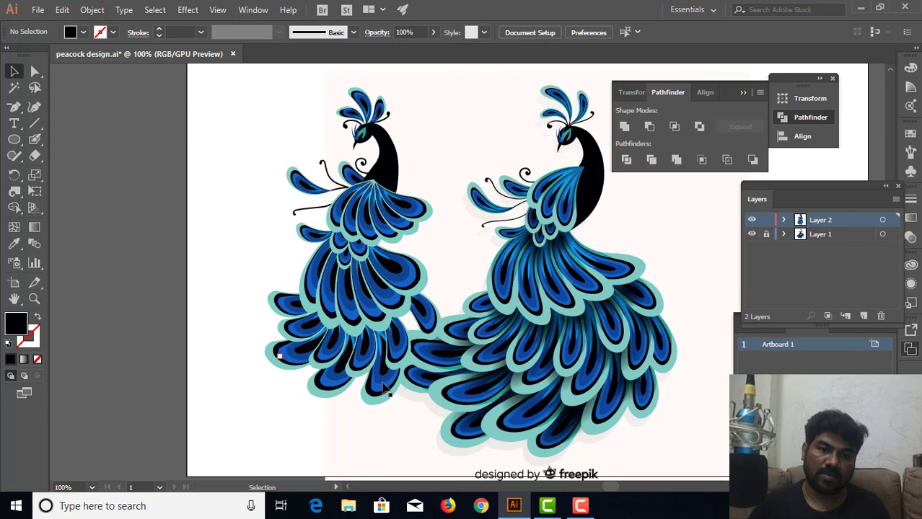
# Step: Rotate the feather group, raise it up and right, and tilt it outward to the right
pyautogui.click(384, 388)
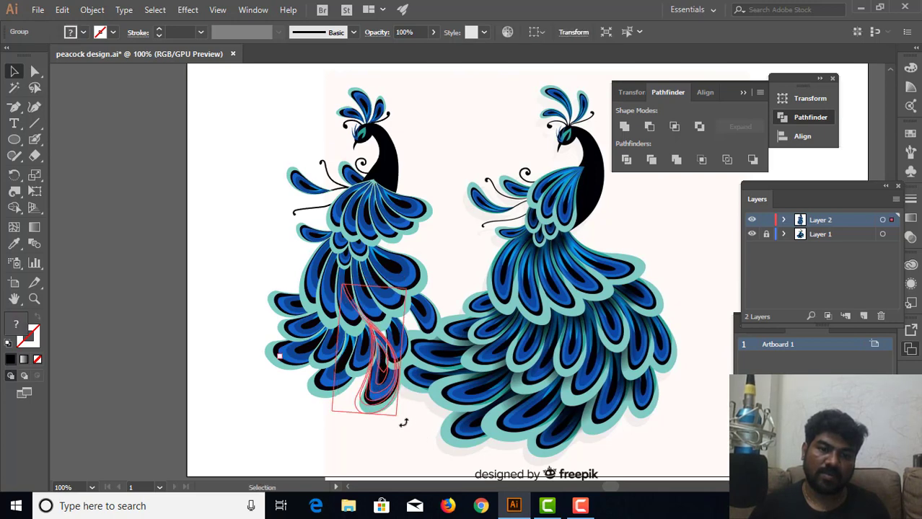
pyautogui.moveTo(405, 420)
pyautogui.mouseDown()
pyautogui.moveTo(374, 392)
pyautogui.moveTo(383, 390)
pyautogui.mouseUp()
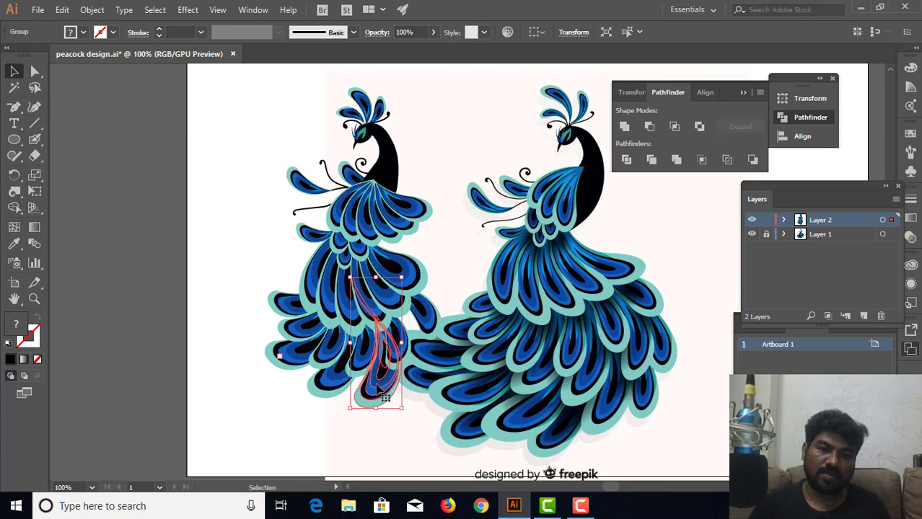
pyautogui.moveTo(378, 390); pyautogui.dragTo(405, 372)
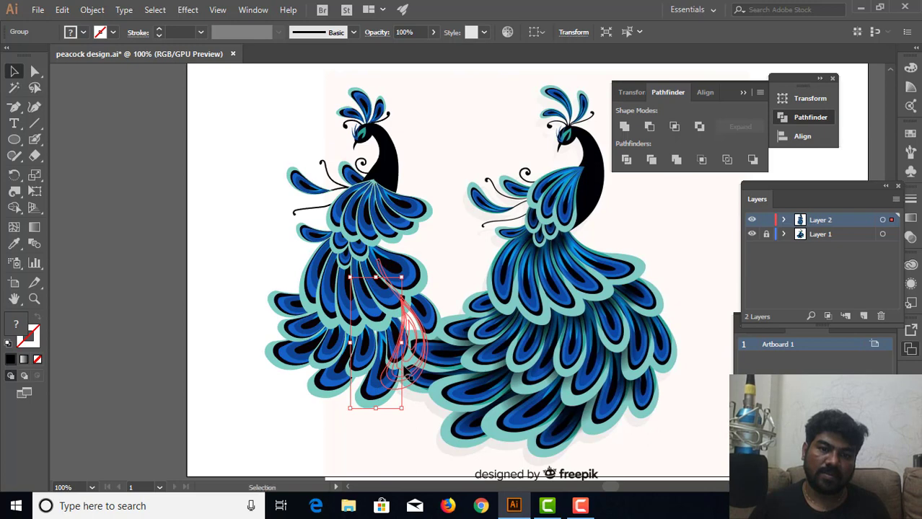
pyautogui.moveTo(431, 394); pyautogui.dragTo(460, 374)
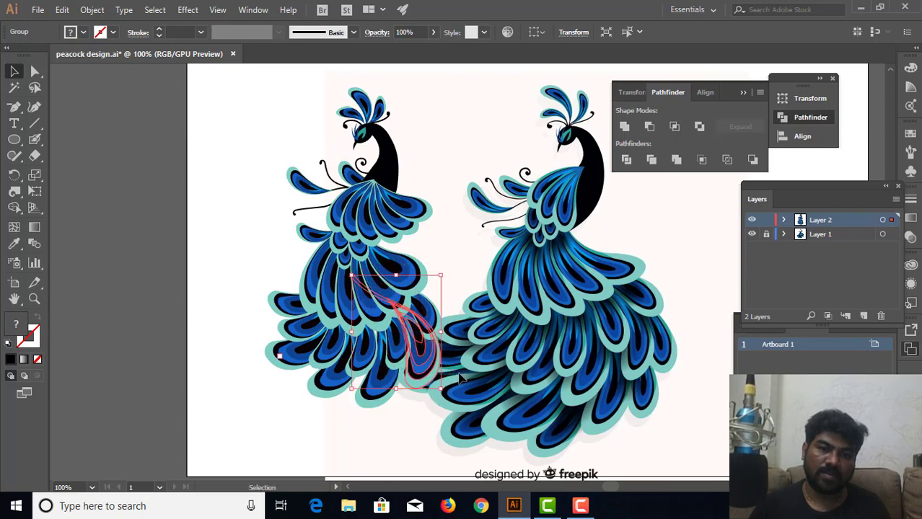
pyautogui.moveTo(448, 392); pyautogui.dragTo(452, 389)
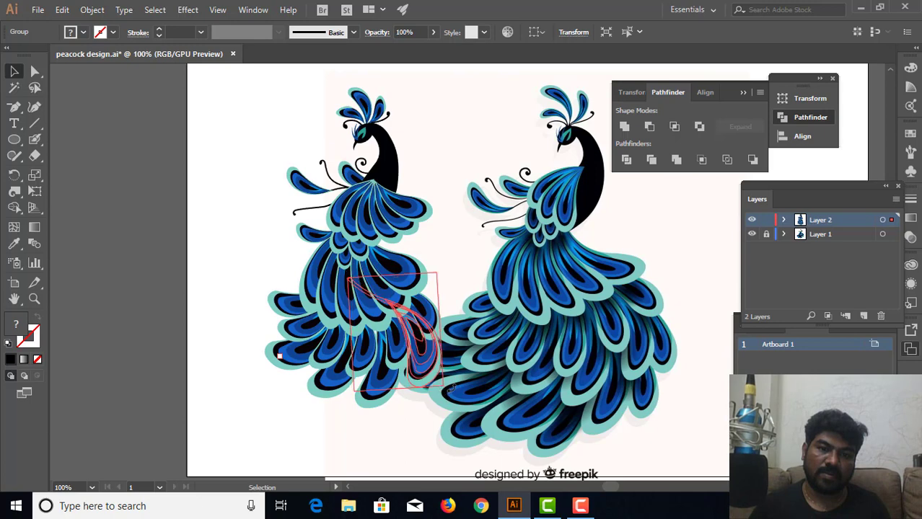
# Step: Duplicate a lower tail feather group down-left and rotate the copy about 30° clockwise
pyautogui.click(412, 441)
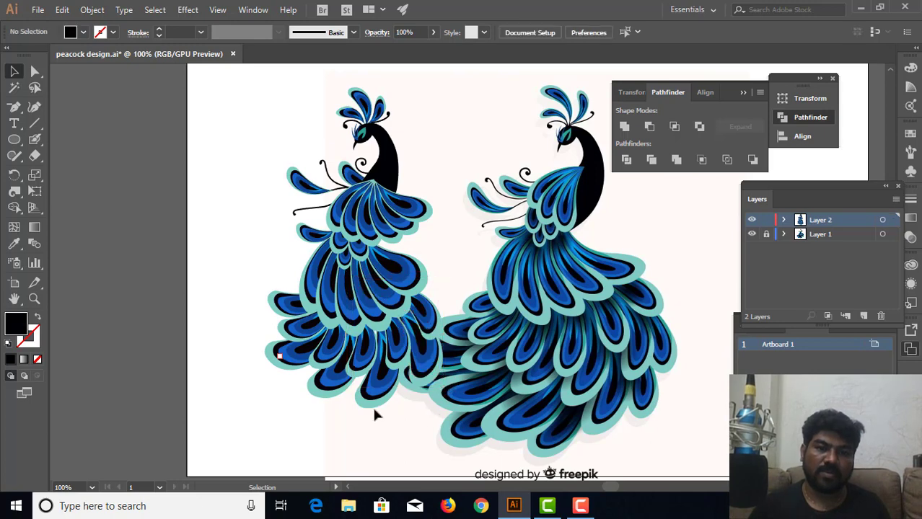
pyautogui.click(425, 367)
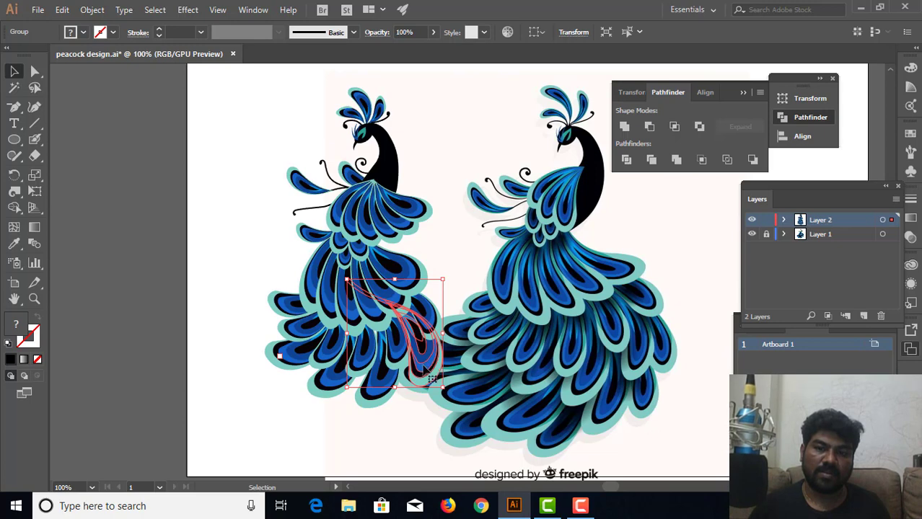
pyautogui.moveTo(432, 370); pyautogui.dragTo(415, 413)
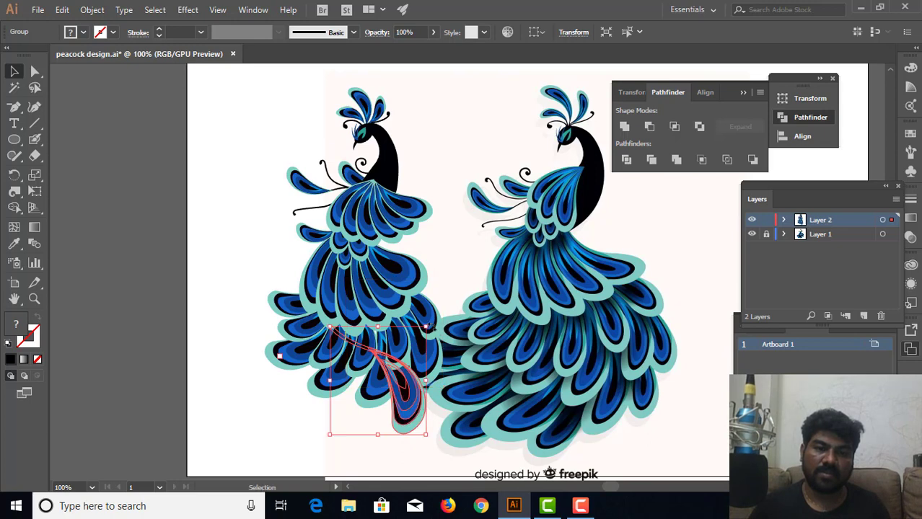
pyautogui.moveTo(430, 325); pyautogui.dragTo(449, 357)
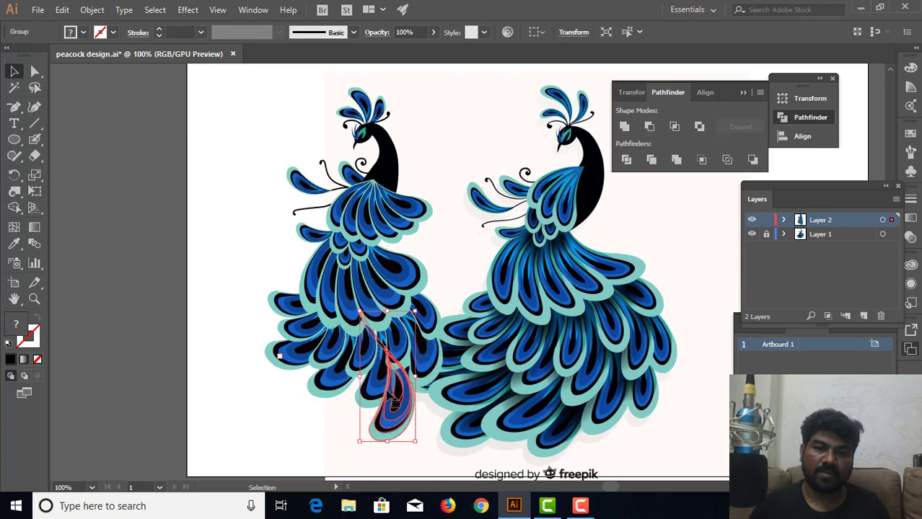
pyautogui.moveTo(398, 396)
pyautogui.mouseDown()
pyautogui.moveTo(407, 389)
pyautogui.moveTo(399, 396)
pyautogui.moveTo(422, 400)
pyautogui.mouseUp()
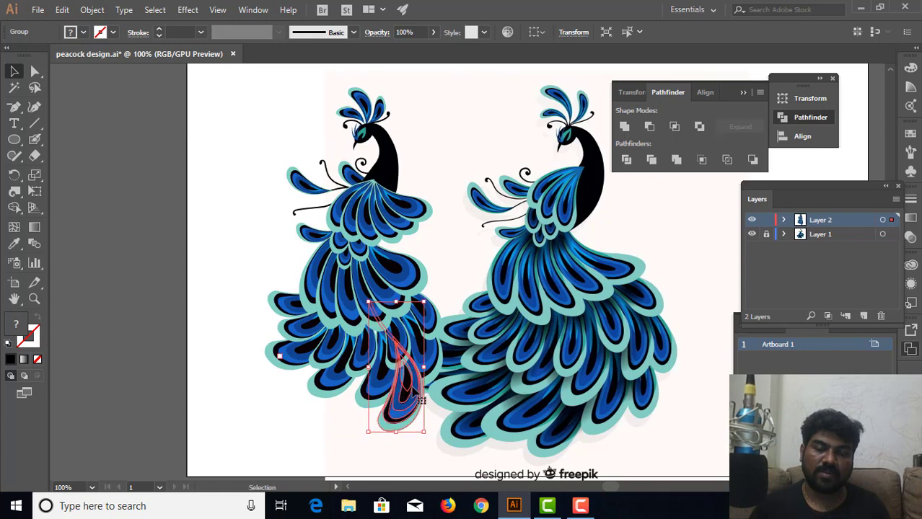
pyautogui.rightClick(411, 390)
pyautogui.click(410, 398)
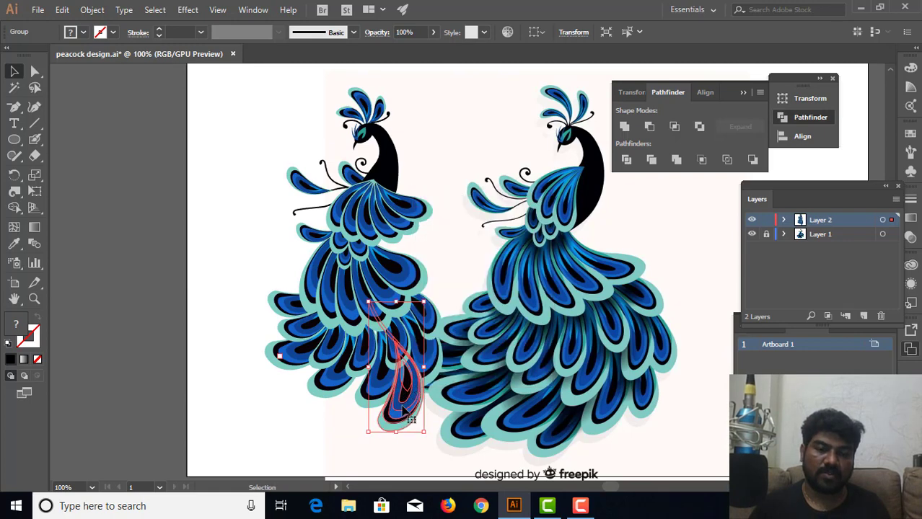
# Step: Move the feather copy up into the tail, enlarge it and tilt its tip left
pyautogui.click(313, 434)
pyautogui.moveTo(390, 421)
pyautogui.mouseDown()
pyautogui.moveTo(400, 408)
pyautogui.moveTo(406, 415)
pyautogui.moveTo(376, 421)
pyautogui.mouseUp()
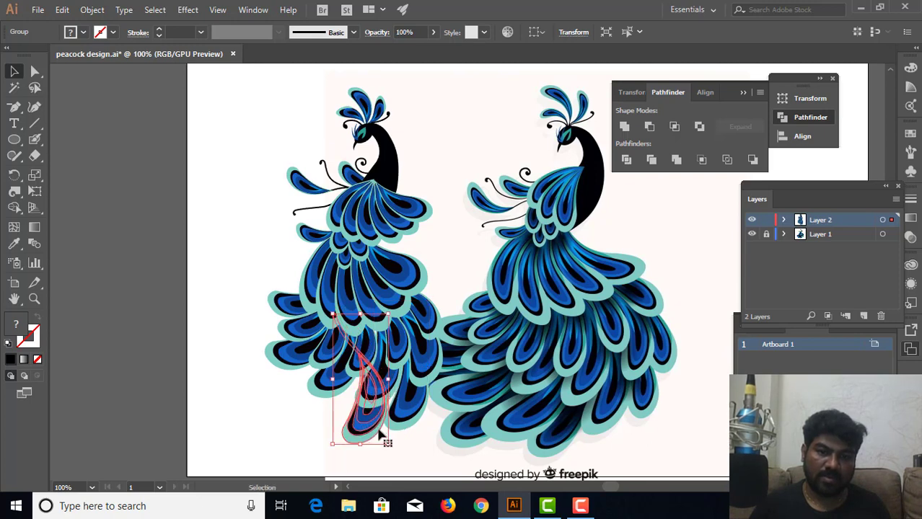
pyautogui.moveTo(333, 443); pyautogui.dragTo(328, 453)
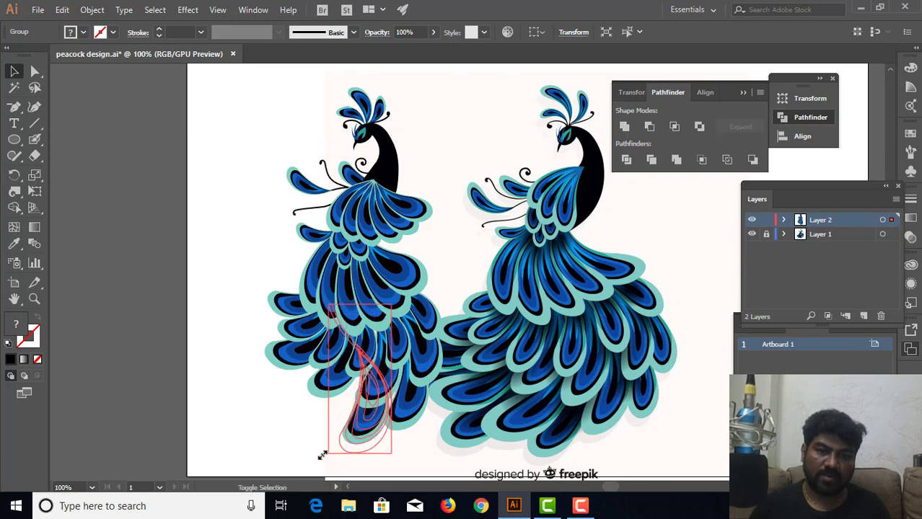
pyautogui.moveTo(397, 299)
pyautogui.mouseDown()
pyautogui.moveTo(358, 428)
pyautogui.moveTo(367, 432)
pyautogui.moveTo(324, 420)
pyautogui.mouseUp()
# Step: Rotate and enlarge the feather copy toward the lower left, then duplicate it onto the tail's left side
pyautogui.moveTo(358, 288); pyautogui.dragTo(321, 412)
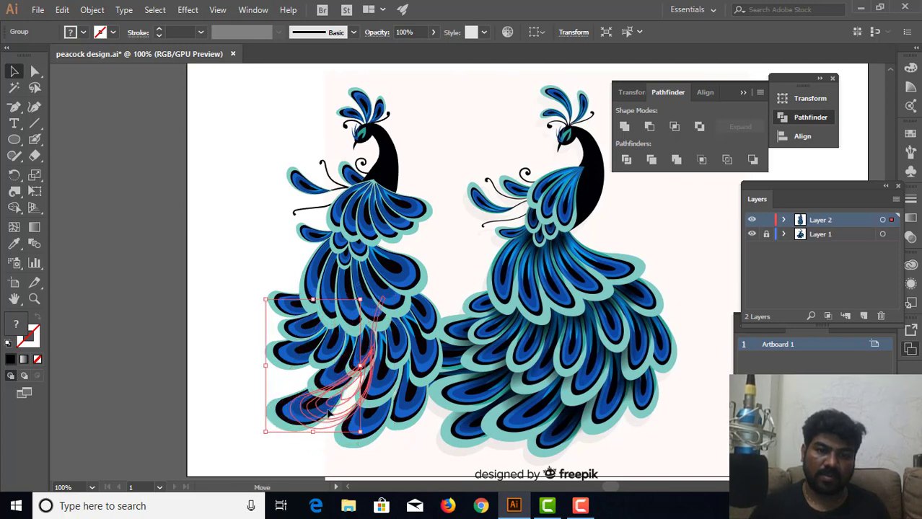
pyautogui.moveTo(321, 413); pyautogui.dragTo(342, 411)
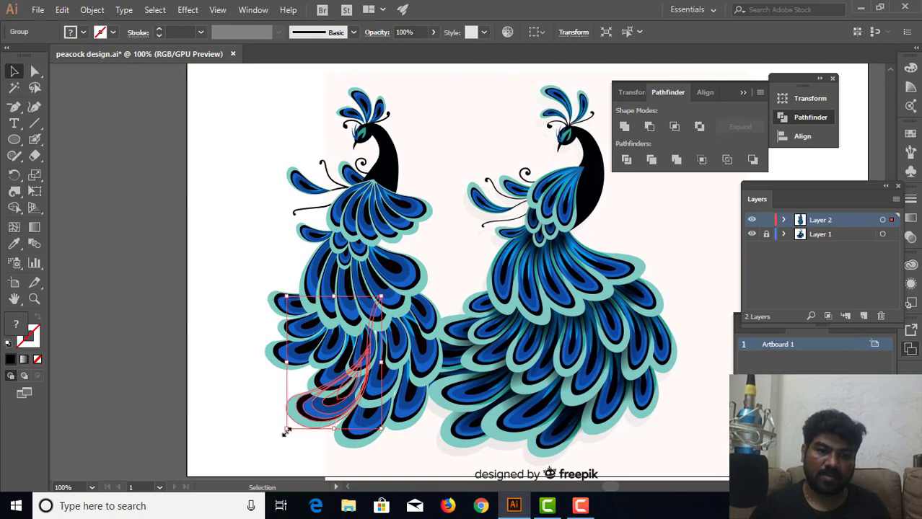
pyautogui.moveTo(286, 431); pyautogui.dragTo(274, 443)
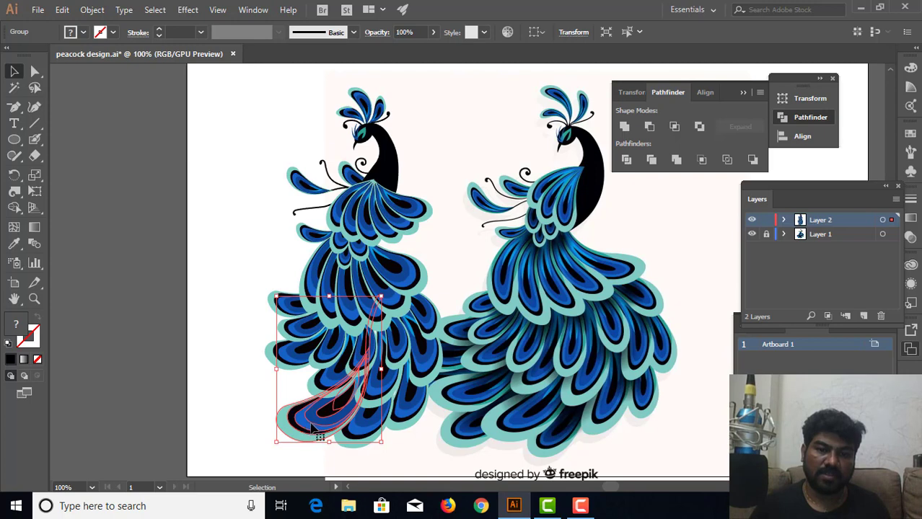
pyautogui.moveTo(313, 428); pyautogui.dragTo(286, 401)
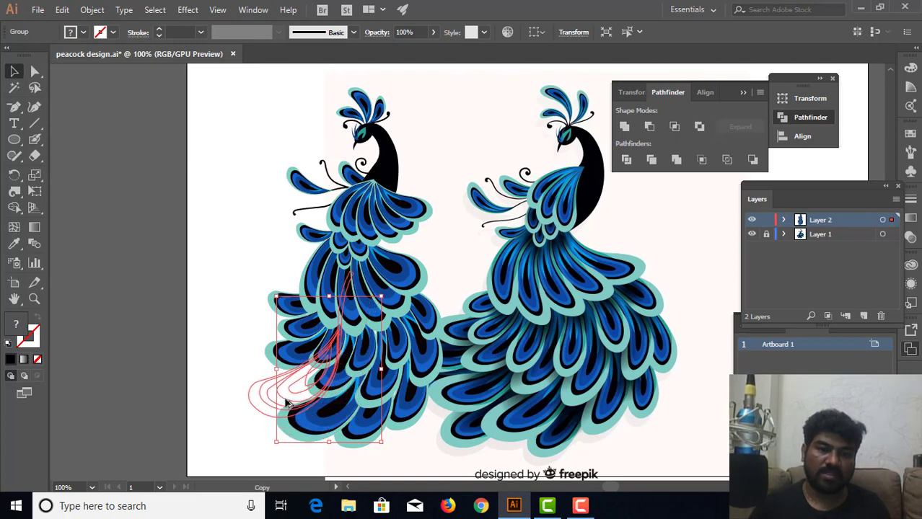
pyautogui.moveTo(286, 402); pyautogui.dragTo(287, 402)
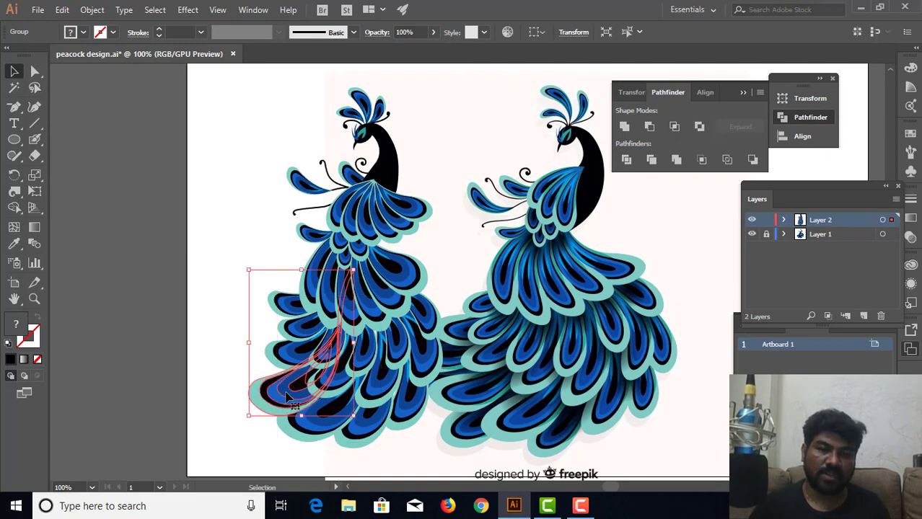
pyautogui.click(218, 358)
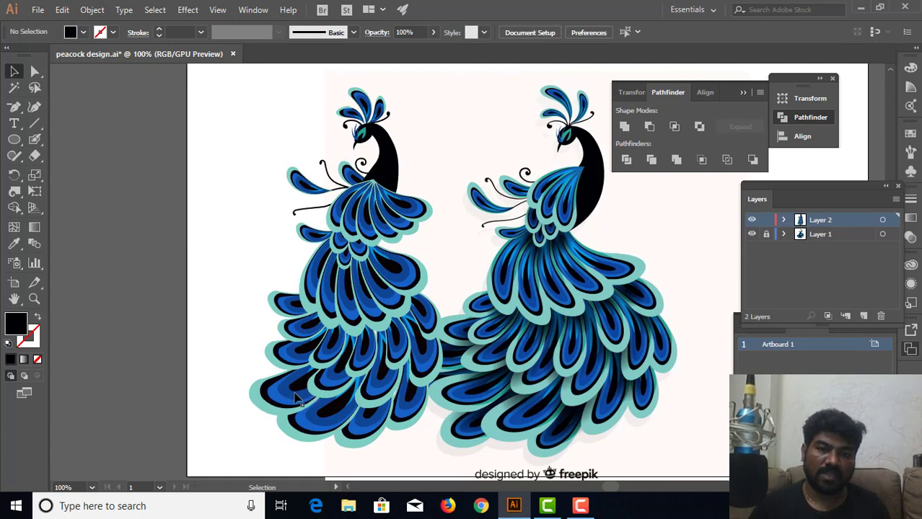
# Step: Raise the left-side feather group, rotate it clockwise and shrink it slightly along the tail edge
pyautogui.click(287, 397)
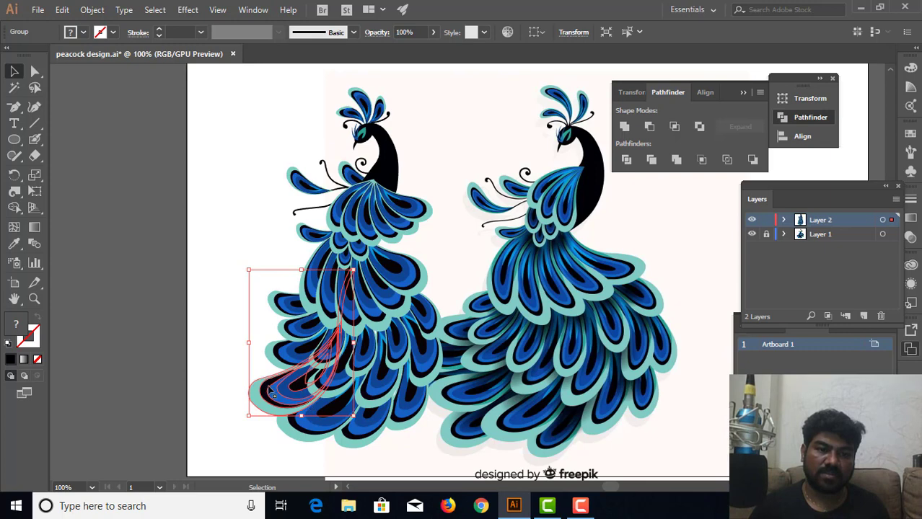
pyautogui.moveTo(273, 400); pyautogui.dragTo(263, 357)
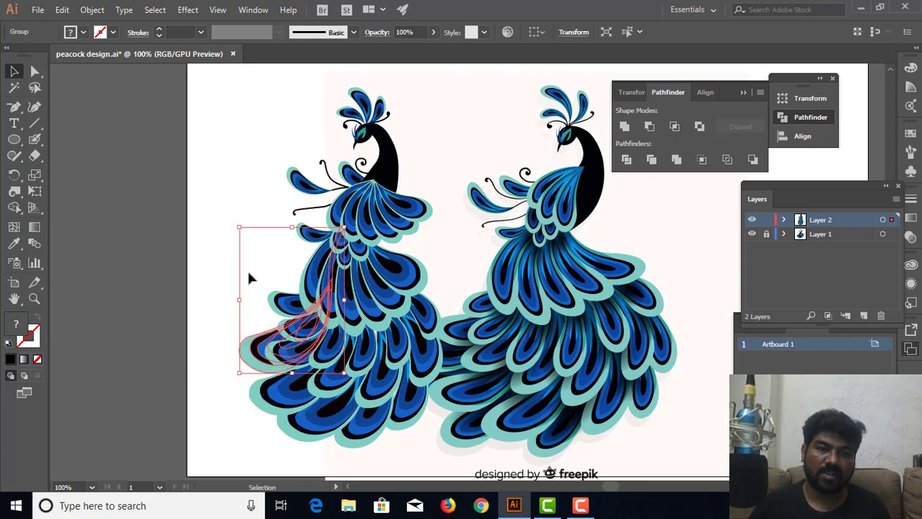
pyautogui.moveTo(349, 226)
pyautogui.mouseDown()
pyautogui.moveTo(250, 359)
pyautogui.moveTo(256, 368)
pyautogui.mouseUp()
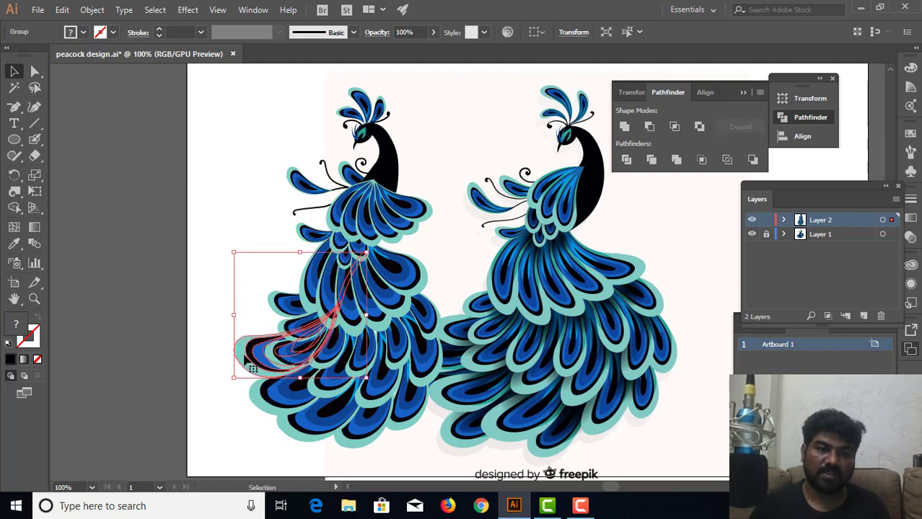
pyautogui.moveTo(253, 366); pyautogui.dragTo(260, 334)
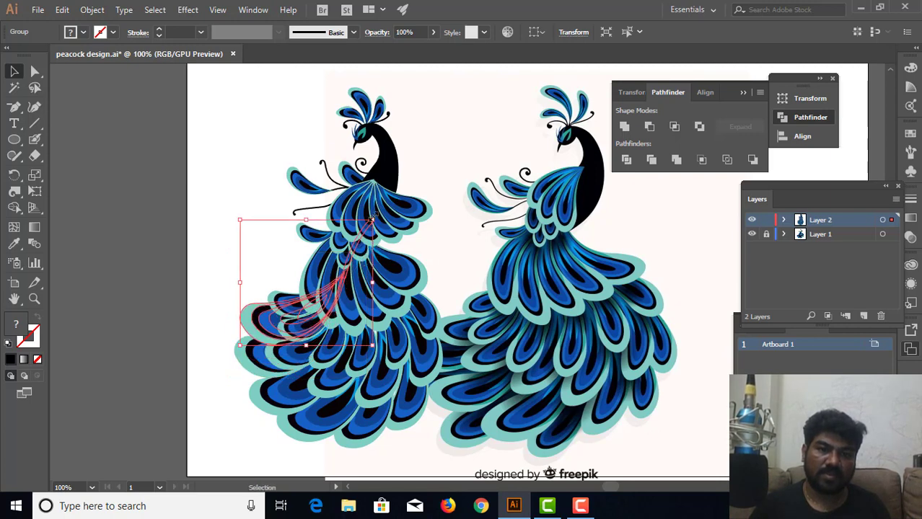
pyautogui.moveTo(373, 219); pyautogui.dragTo(366, 228)
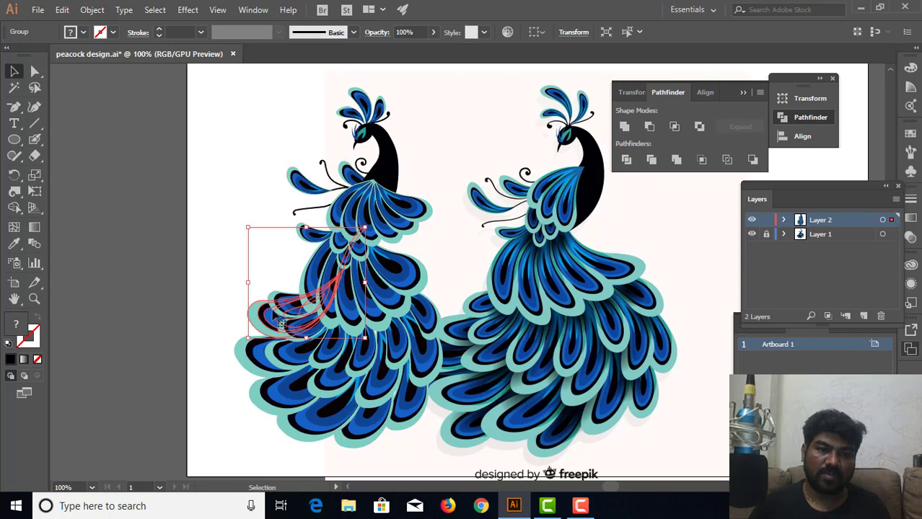
pyautogui.moveTo(264, 327); pyautogui.dragTo(255, 332)
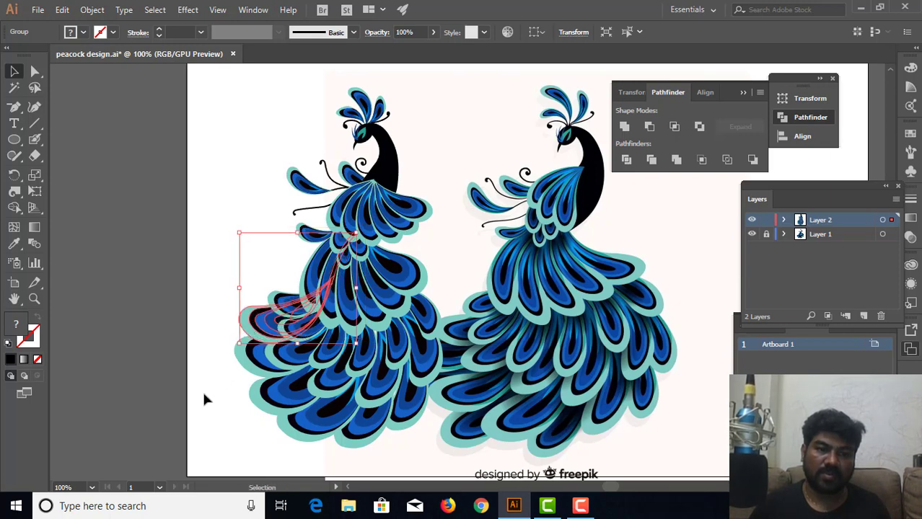
pyautogui.click(204, 399)
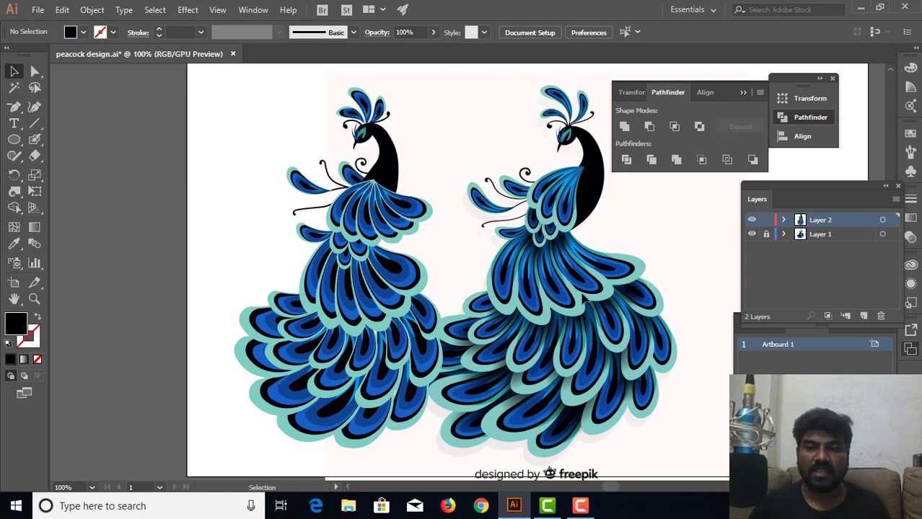
# Step: Hide Layer 1 with the right peacock, then marquee-select the whole left peacock
pyautogui.click(752, 235)
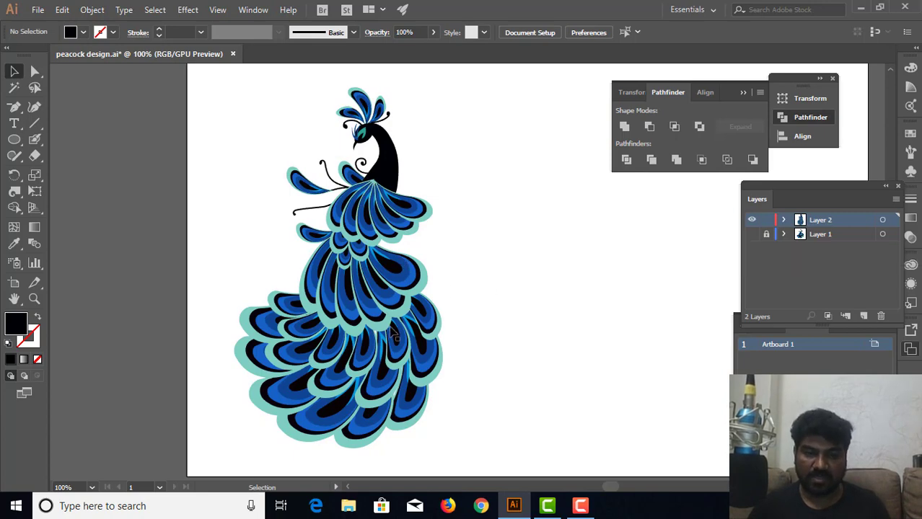
pyautogui.click(382, 425)
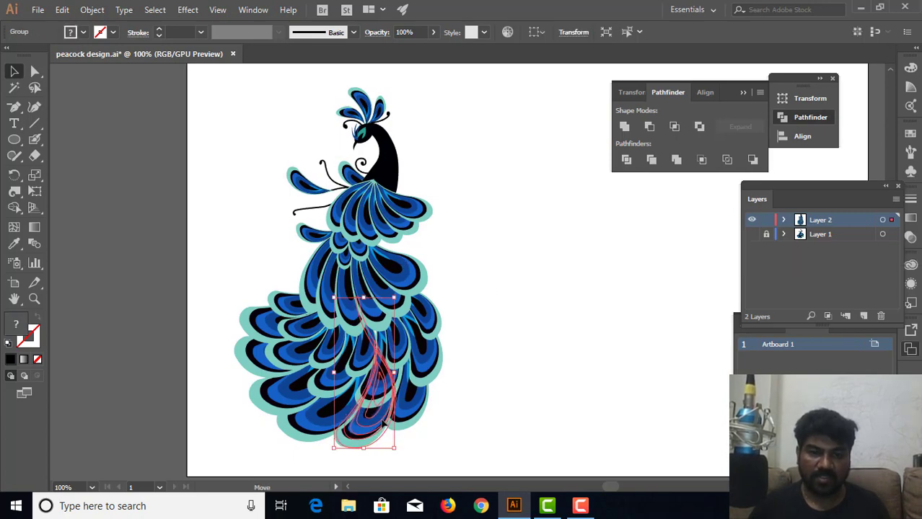
pyautogui.click(500, 388)
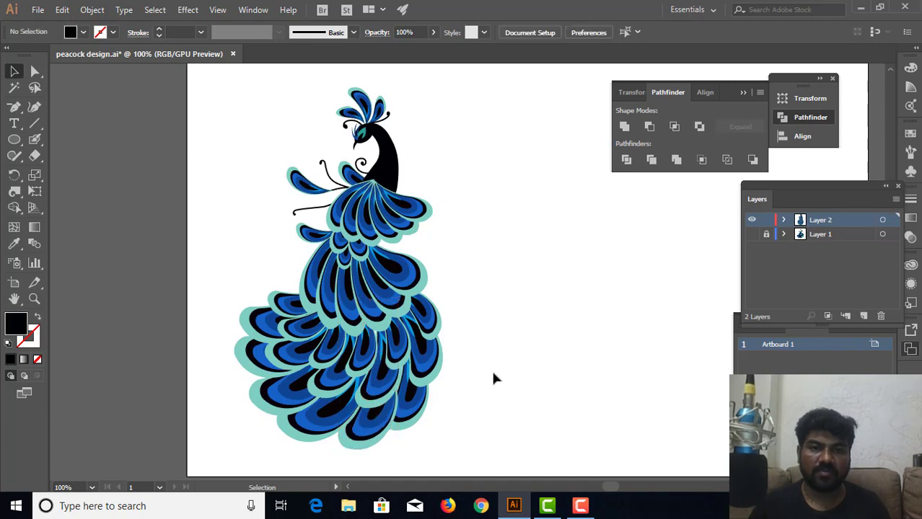
pyautogui.moveTo(456, 84); pyautogui.dragTo(189, 465)
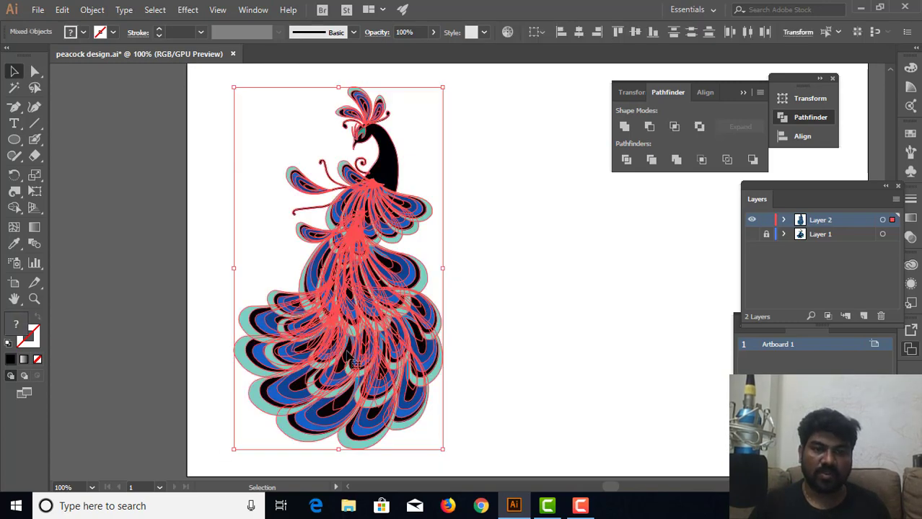
# Step: Drag the peacock right to the artboard centre, Ungroup it, and select the middle feather group
pyautogui.moveTo(358, 341); pyautogui.dragTo(452, 353)
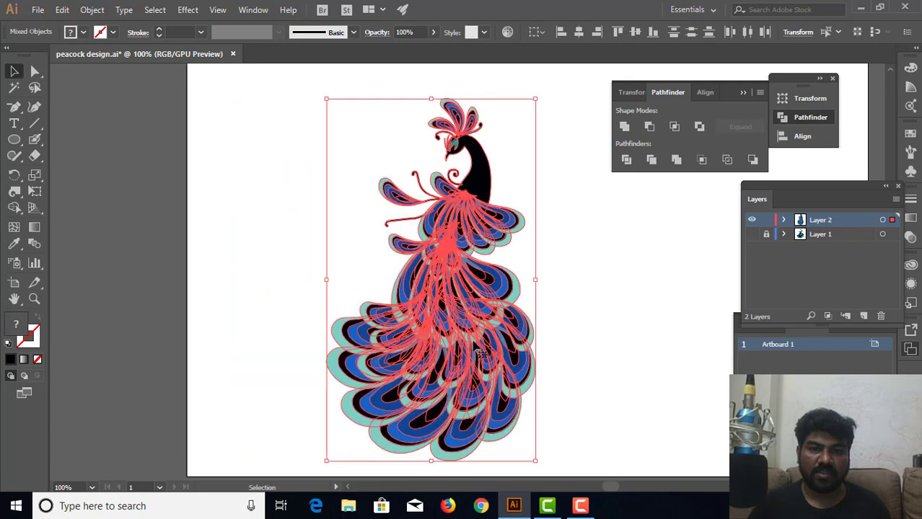
pyautogui.click(592, 281)
pyautogui.click(478, 318)
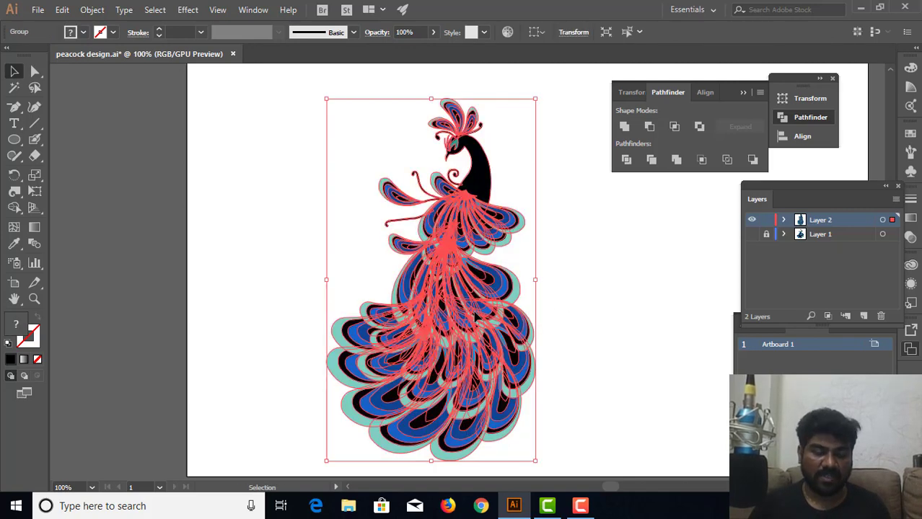
pyautogui.rightClick(477, 316)
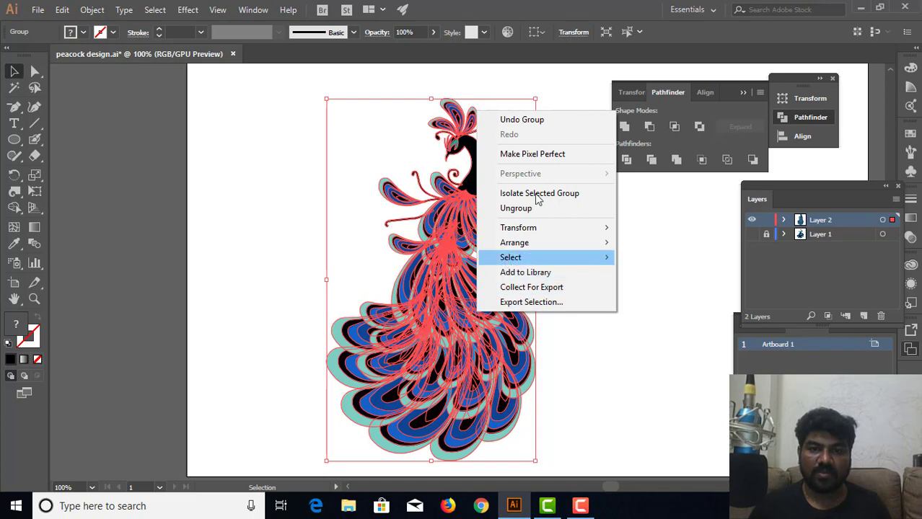
pyautogui.click(517, 208)
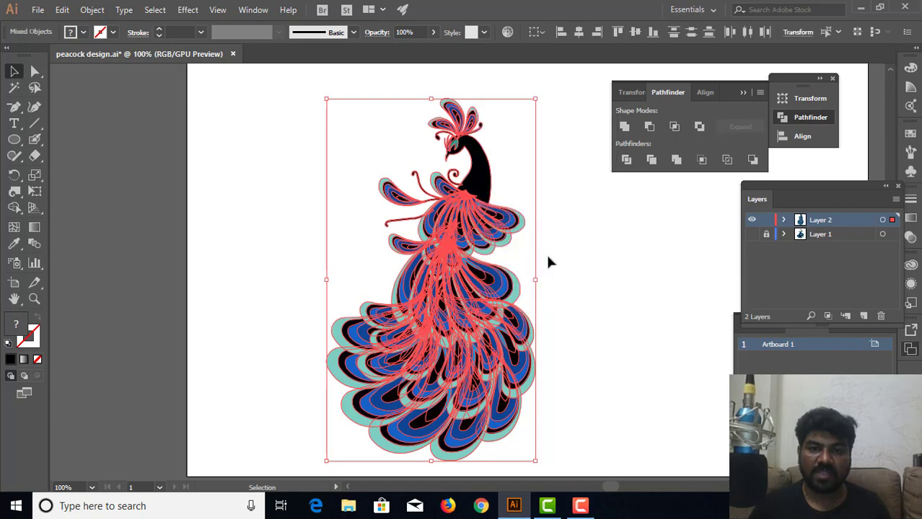
pyautogui.click(586, 269)
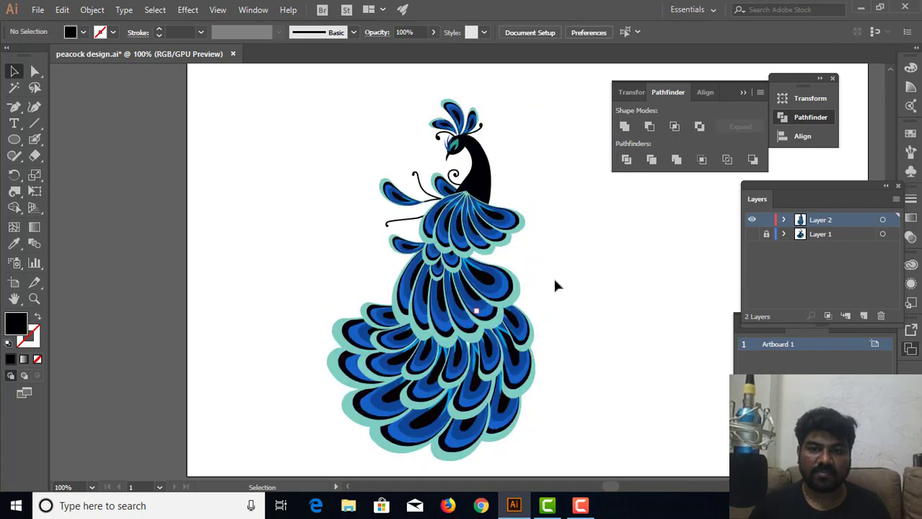
pyautogui.click(510, 295)
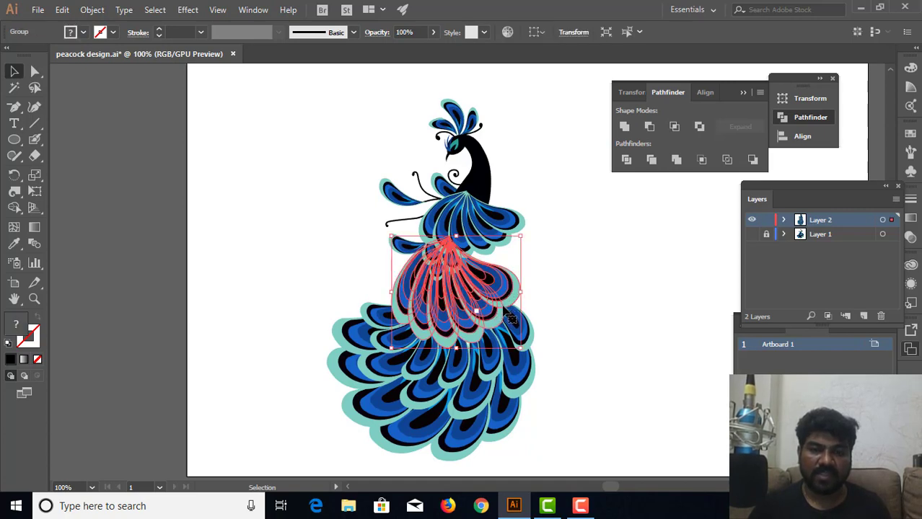
# Step: Group six feathers running from right to left, then move and turn the new group left
pyautogui.click(531, 350)
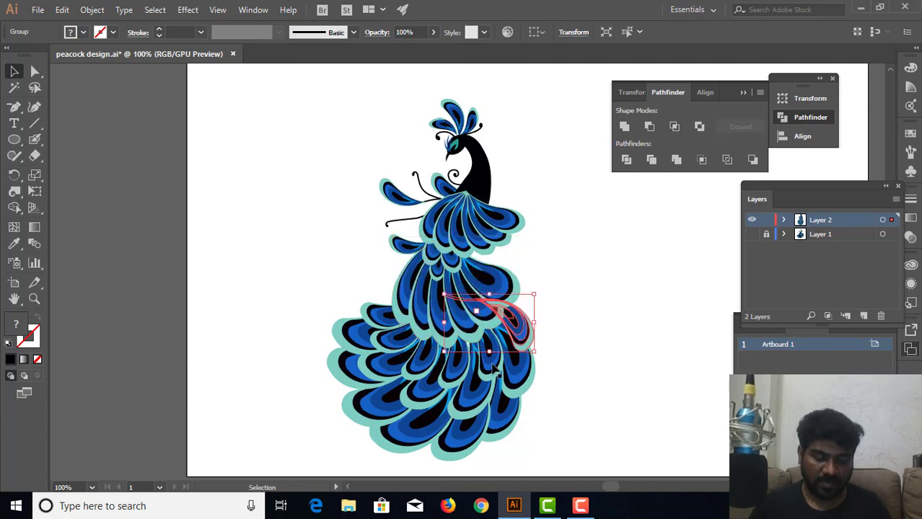
pyautogui.press('a')
pyautogui.keyDown('alt'); pyautogui.scroll(1, 492, 368); pyautogui.keyUp('alt')
pyautogui.press('v')
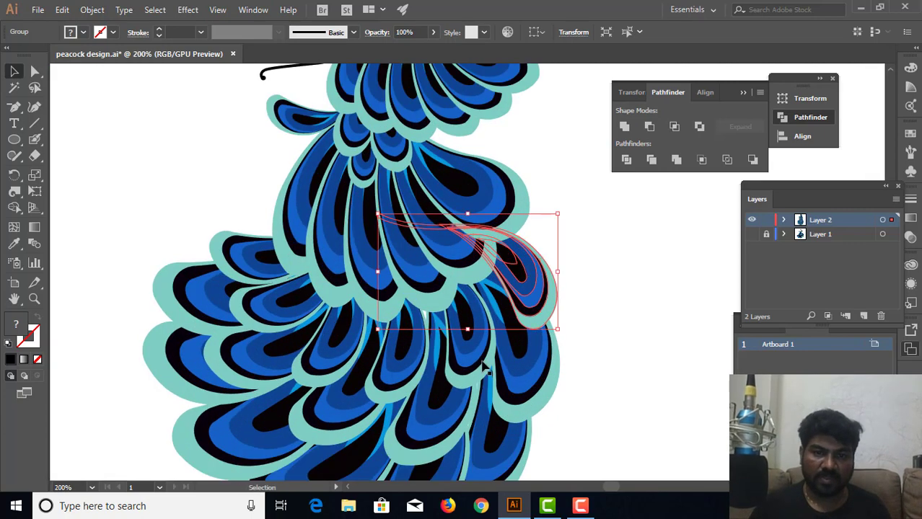
pyautogui.keyDown('shift'); pyautogui.click(456, 375); pyautogui.keyUp('shift')
pyautogui.keyDown('shift'); pyautogui.click(404, 384); pyautogui.keyUp('shift')
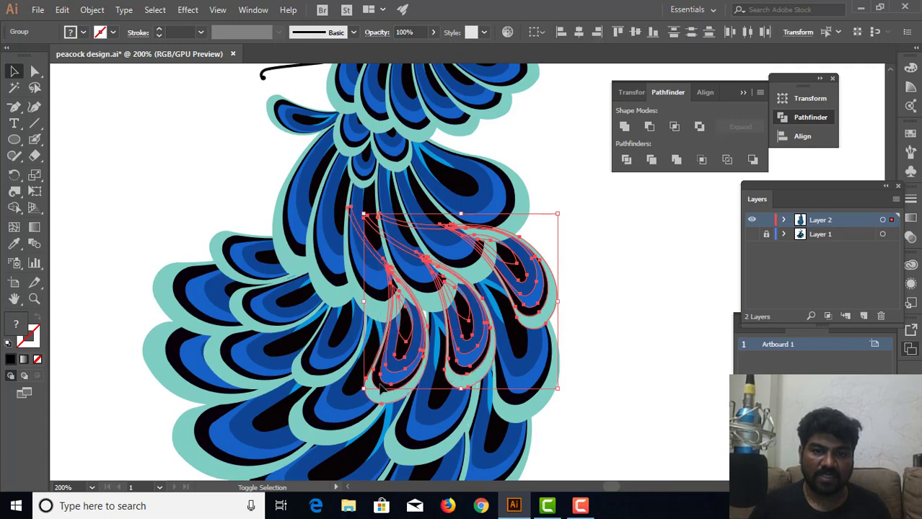
pyautogui.keyDown('shift'); pyautogui.click(321, 383); pyautogui.keyUp('shift')
pyautogui.keyDown('shift'); pyautogui.click(253, 310); pyautogui.keyUp('shift')
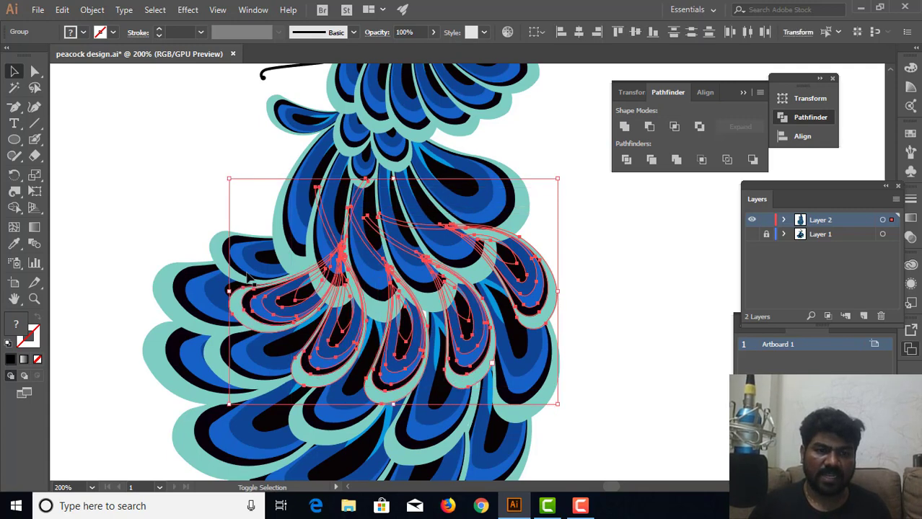
pyautogui.keyDown('shift'); pyautogui.click(251, 273); pyautogui.keyUp('shift')
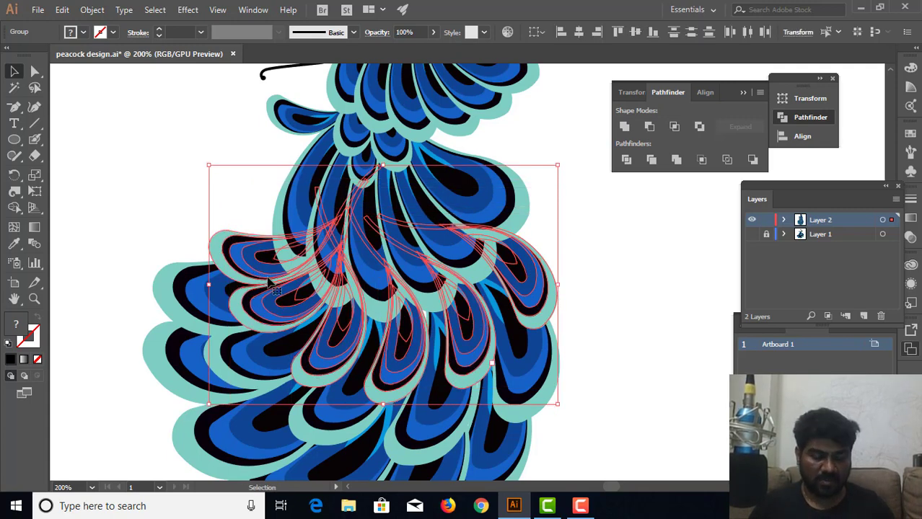
pyautogui.hotkey('ctrl', 'g')
pyautogui.moveTo(176, 322); pyautogui.dragTo(338, 425)
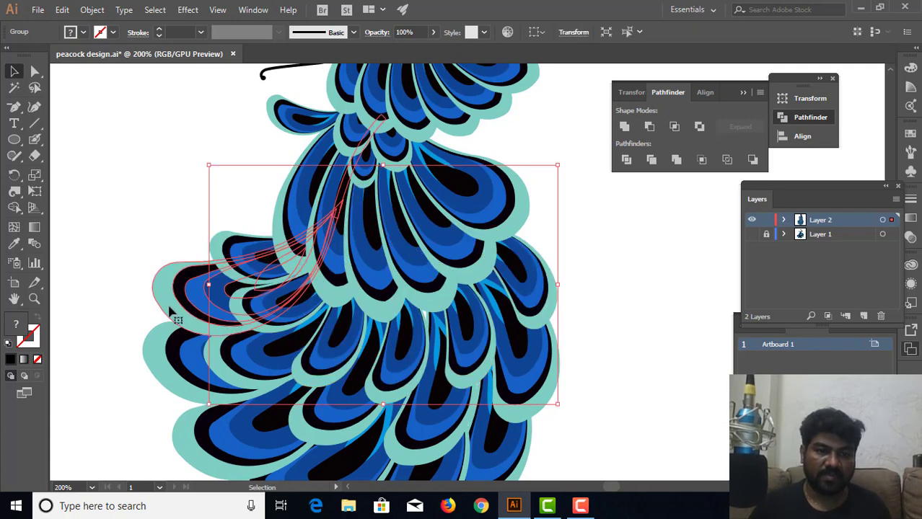
# Step: Select three right-side feathers and check their anchor points
pyautogui.keyDown('shift'); pyautogui.click(407, 441); pyautogui.keyUp('shift')
pyautogui.keyDown('shift'); pyautogui.click(509, 422); pyautogui.keyUp('shift')
pyautogui.keyDown('shift'); pyautogui.click(530, 409); pyautogui.keyUp('shift')
pyautogui.press('a')
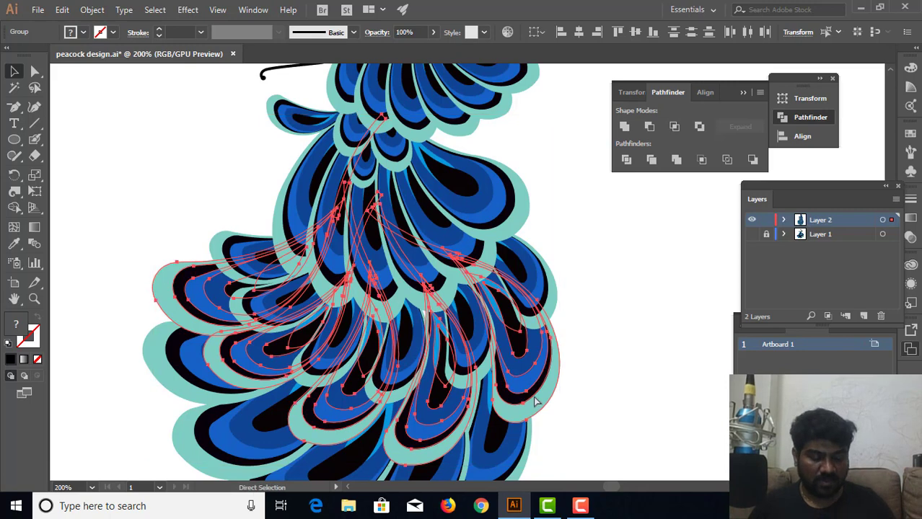
pyautogui.press('v')
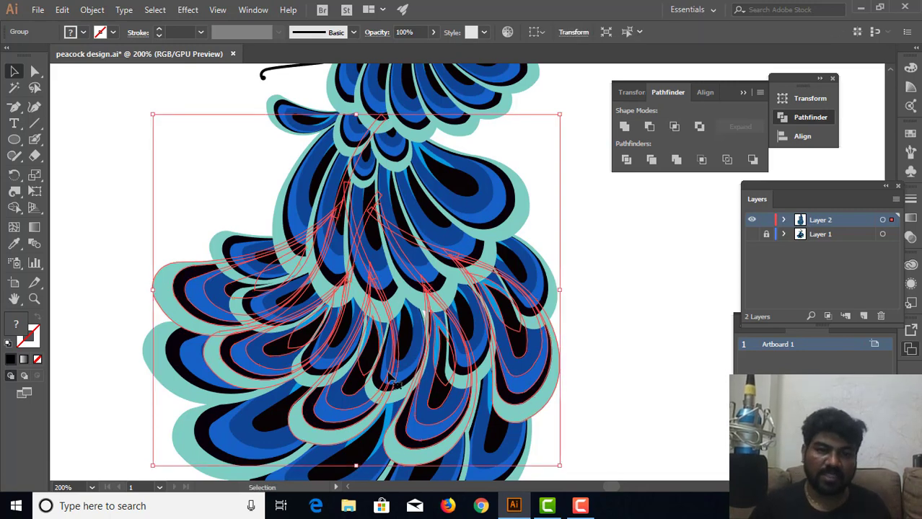
pyautogui.scroll(-2, 228, 314)
pyautogui.hscroll(-2, 227, 314)
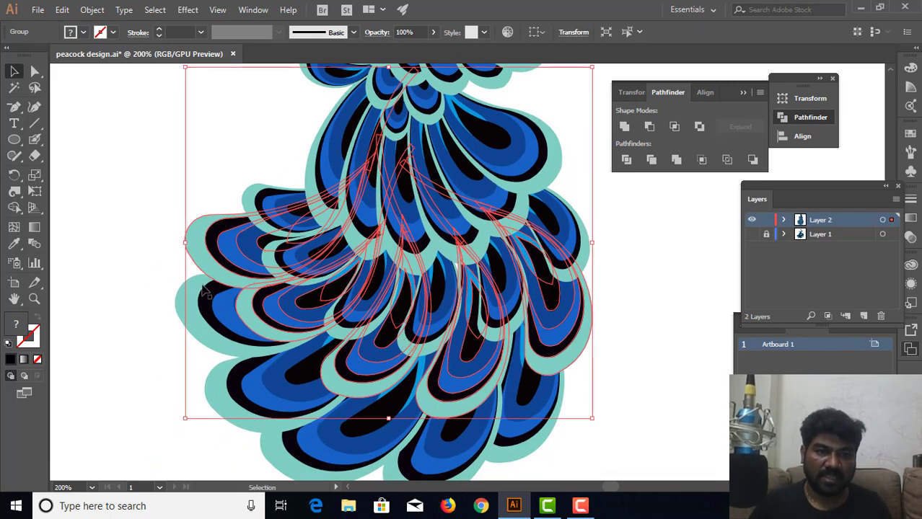
# Step: Group the left feather group with four lower-right feathers into one lower group
pyautogui.click(203, 312)
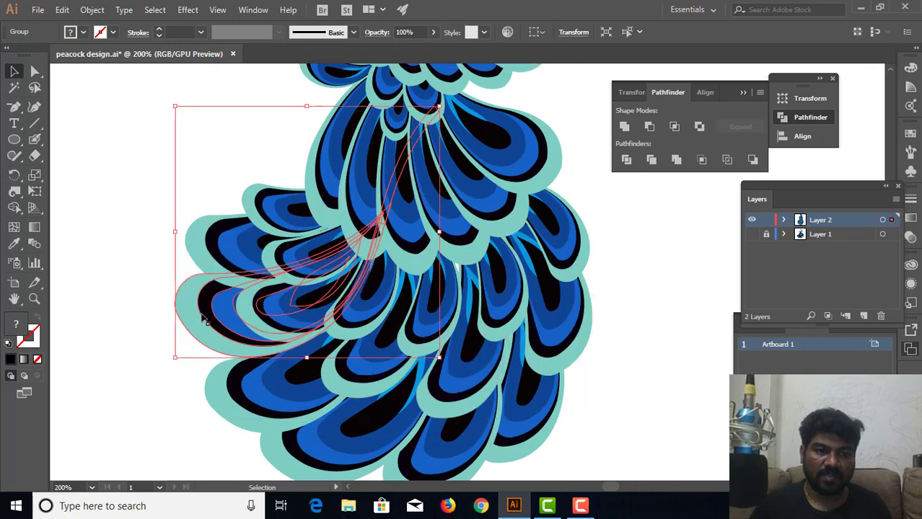
pyautogui.keyDown('shift'); pyautogui.click(296, 422); pyautogui.keyUp('shift')
pyautogui.keyDown('shift'); pyautogui.click(339, 453); pyautogui.keyUp('shift')
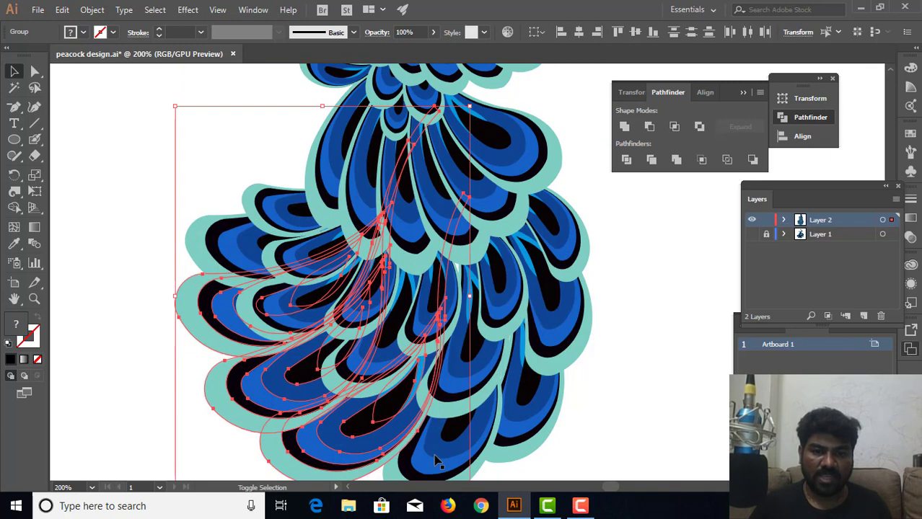
pyautogui.keyDown('shift'); pyautogui.click(469, 454); pyautogui.keyUp('shift')
pyautogui.keyDown('shift'); pyautogui.click(518, 437); pyautogui.keyUp('shift')
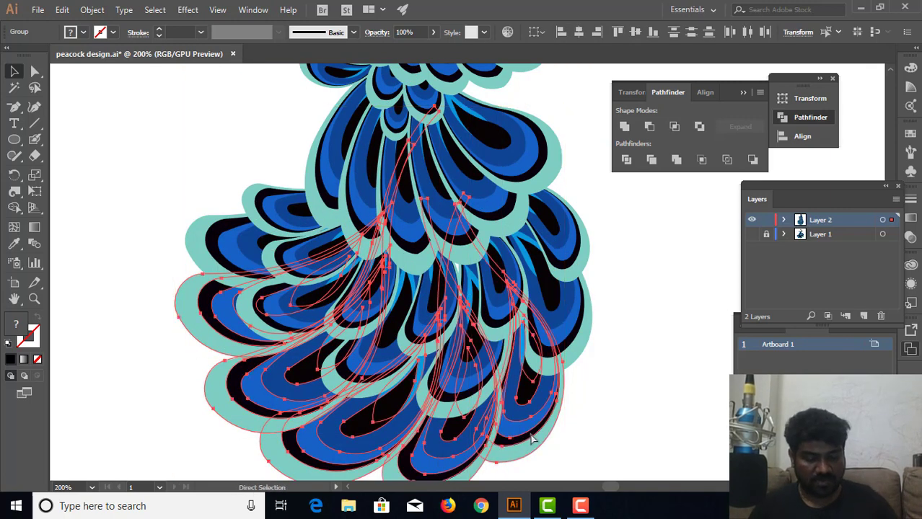
pyautogui.hotkey('ctrl', 'g')
pyautogui.click(582, 362)
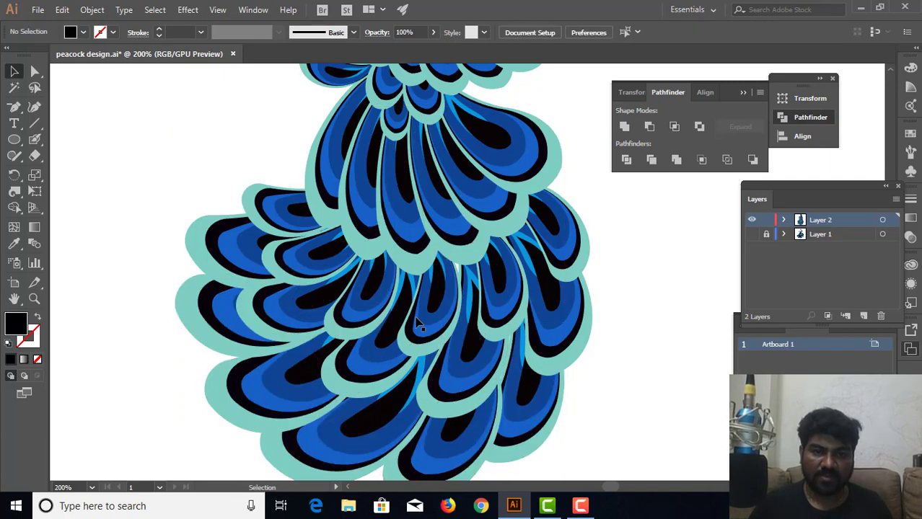
# Step: Check the new lower group and select each upper feather group to inspect them
pyautogui.scroll(1, 418, 324)
pyautogui.click(317, 287)
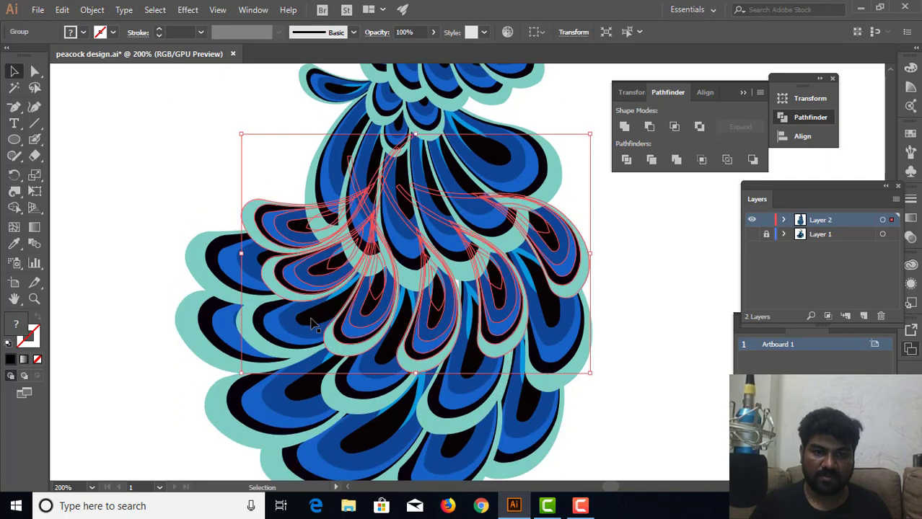
pyautogui.scroll(3, 321, 339)
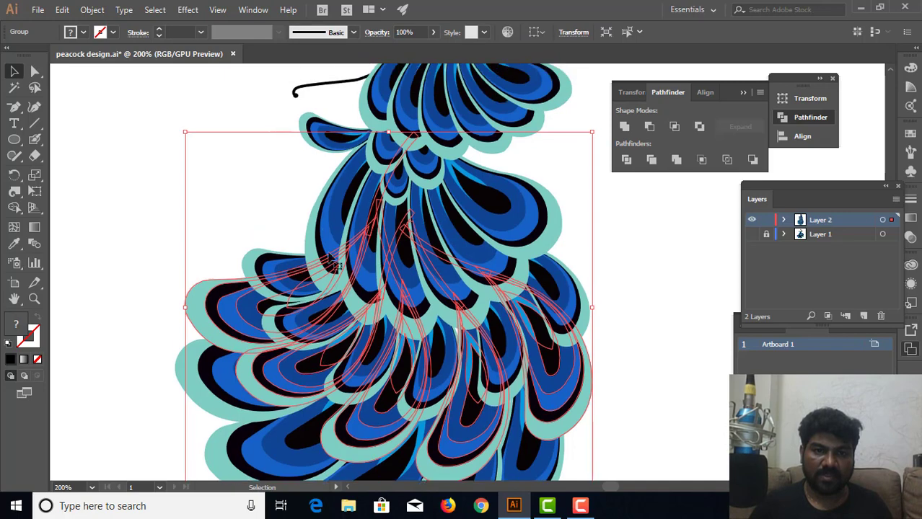
pyautogui.click(328, 229)
pyautogui.scroll(1, 318, 296)
pyautogui.scroll(1, 335, 303)
pyautogui.scroll(2, 338, 302)
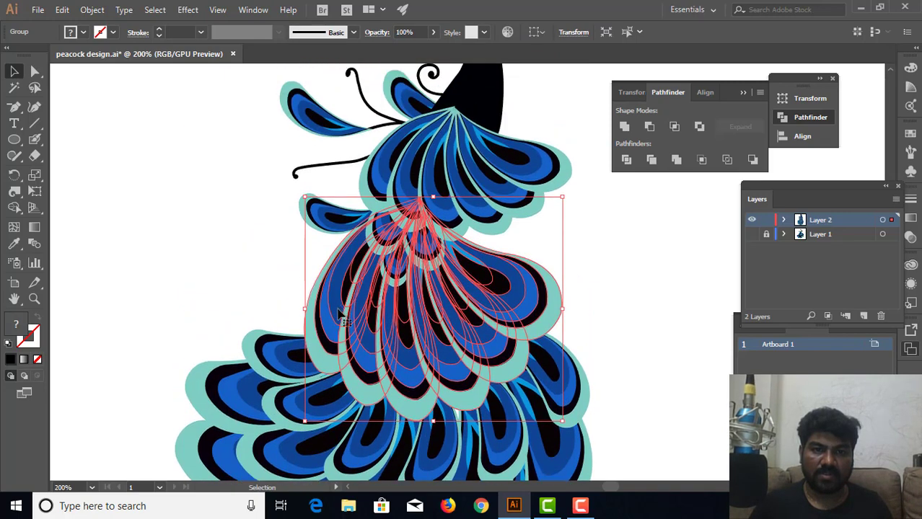
pyautogui.scroll(2, 345, 273)
pyautogui.click(337, 236)
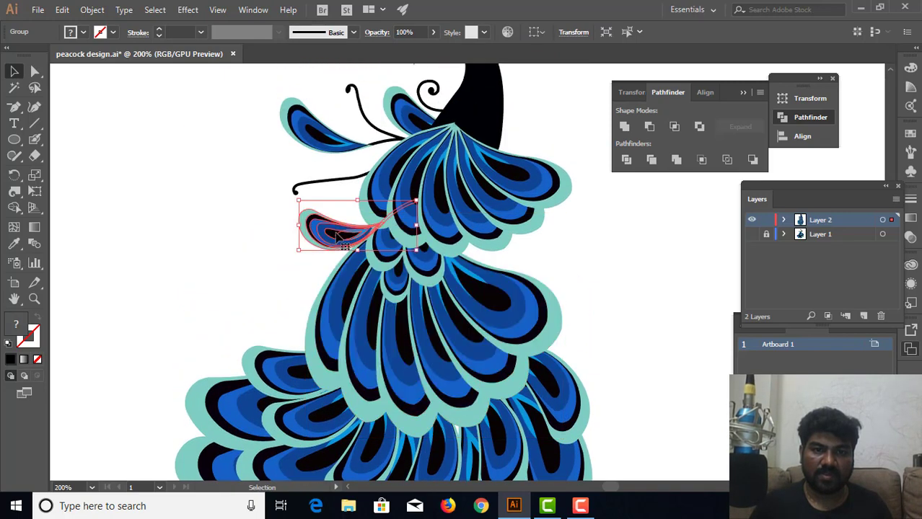
pyautogui.click(457, 191)
pyautogui.click(386, 201)
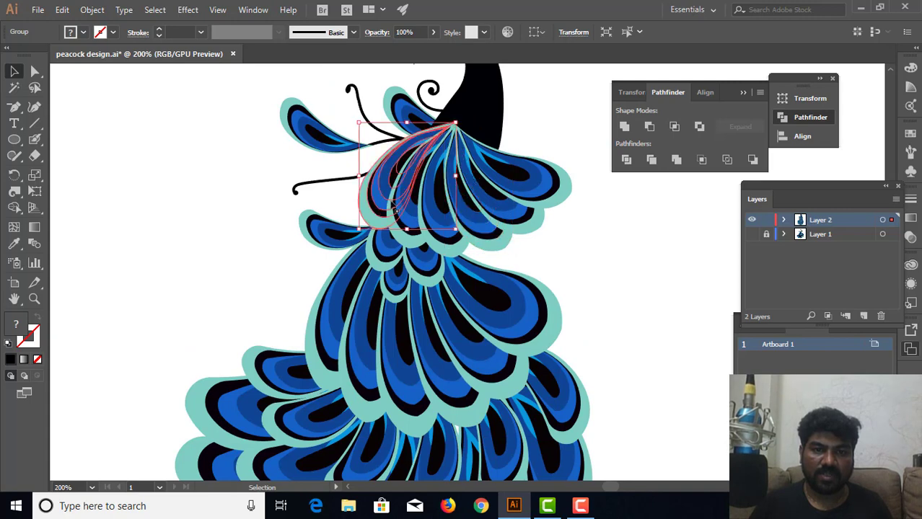
pyautogui.click(532, 258)
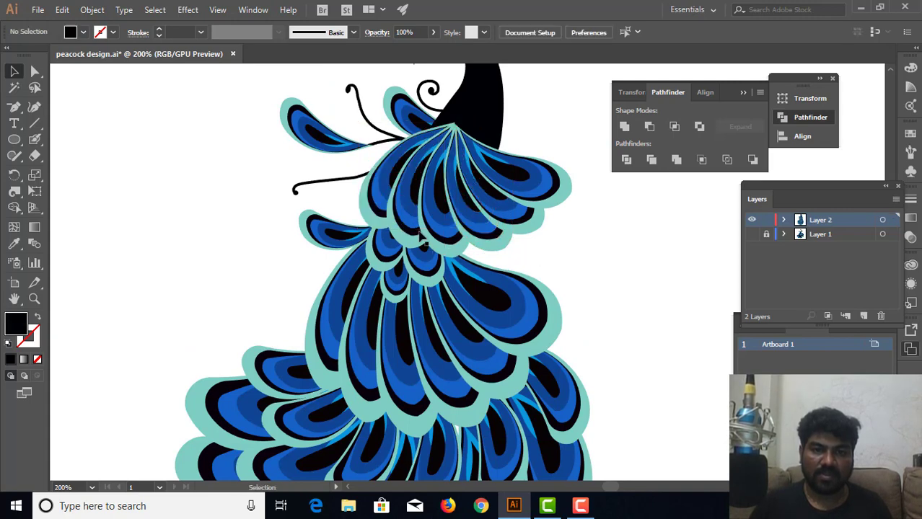
# Step: Group the upper-left cluster, the middle cluster and the right-hand upper feathers into one fan
pyautogui.keyDown('shift'); pyautogui.click(389, 229); pyautogui.keyUp('shift')
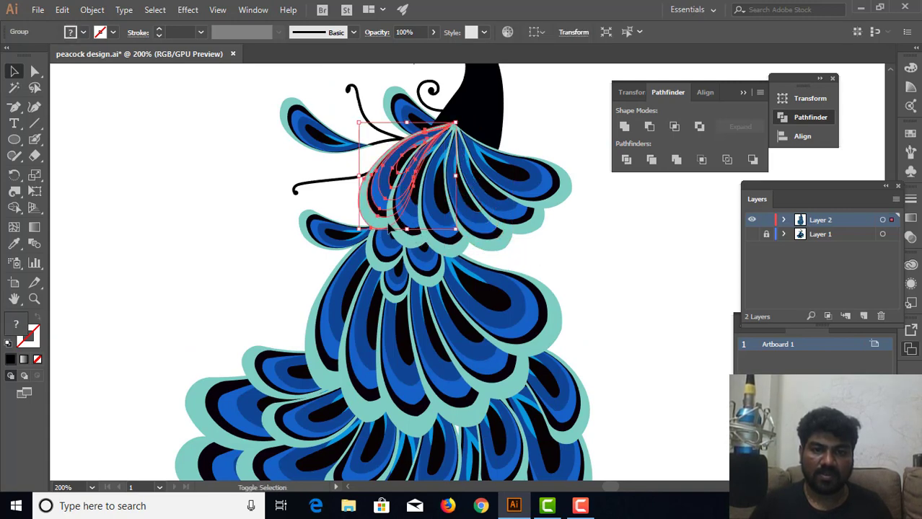
pyautogui.keyDown('shift'); pyautogui.click(418, 249); pyautogui.keyUp('shift')
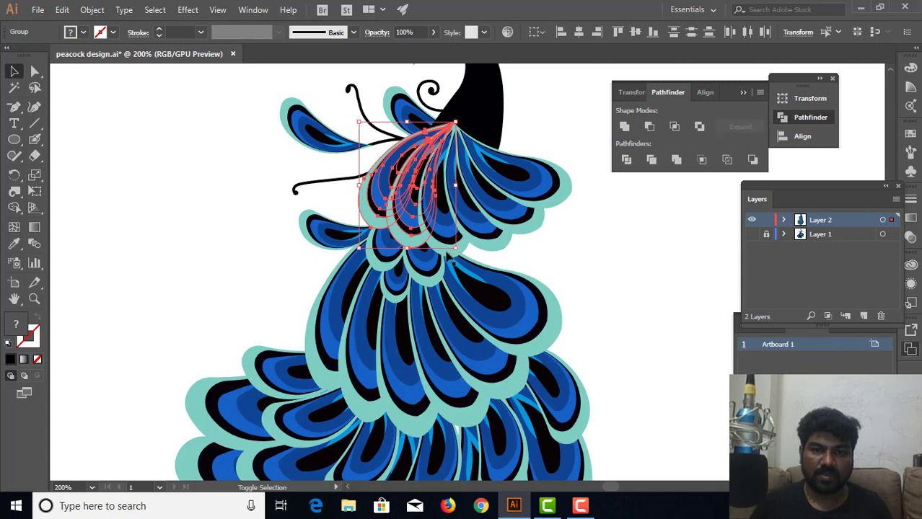
pyautogui.keyDown('shift'); pyautogui.click(524, 222); pyautogui.keyUp('shift')
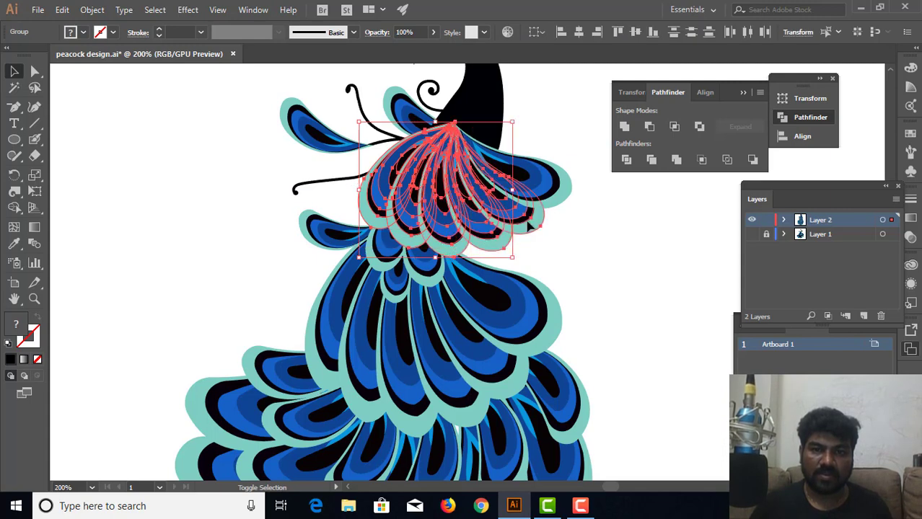
pyautogui.keyDown('shift'); pyautogui.click(545, 195); pyautogui.keyUp('shift')
pyautogui.hotkey('ctrl', 'g')
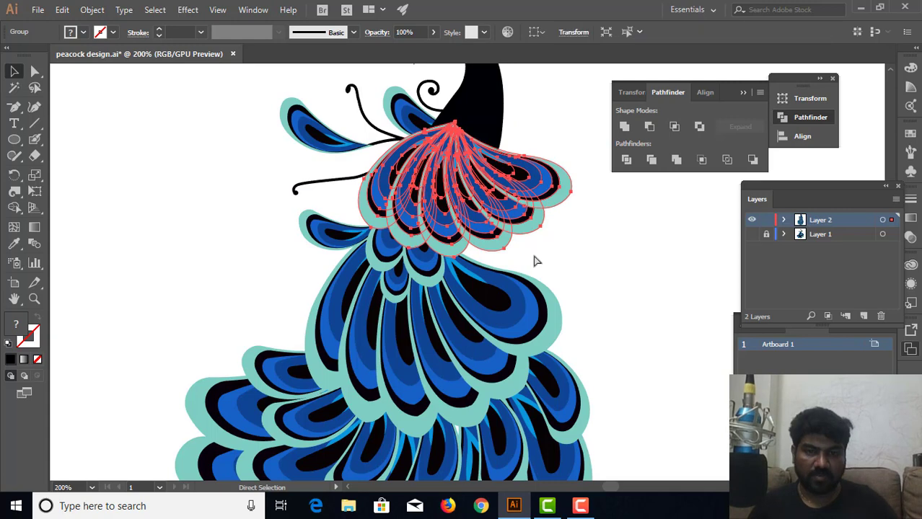
# Step: Inspect the small feathers below the fan and confirm the upper fan group is selectable
pyautogui.click(384, 276)
pyautogui.keyDown('shift'); pyautogui.click(401, 296); pyautogui.keyUp('shift')
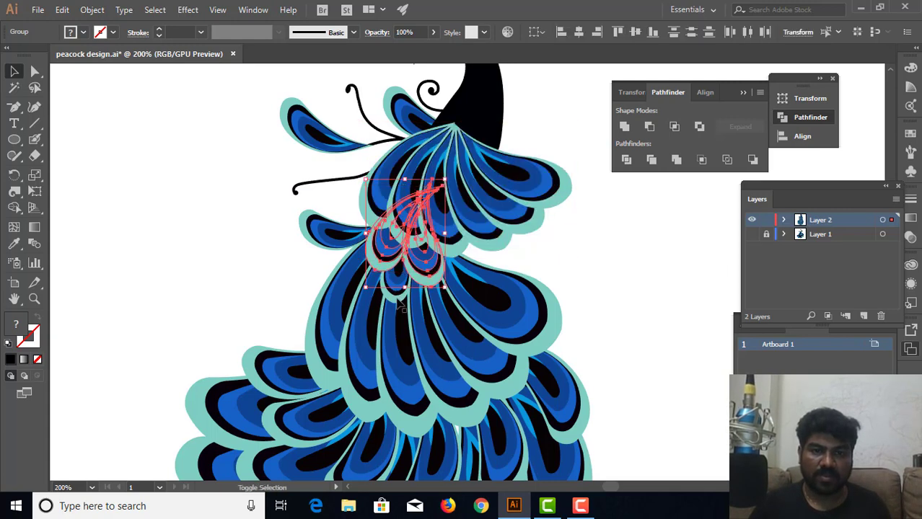
pyautogui.press('a')
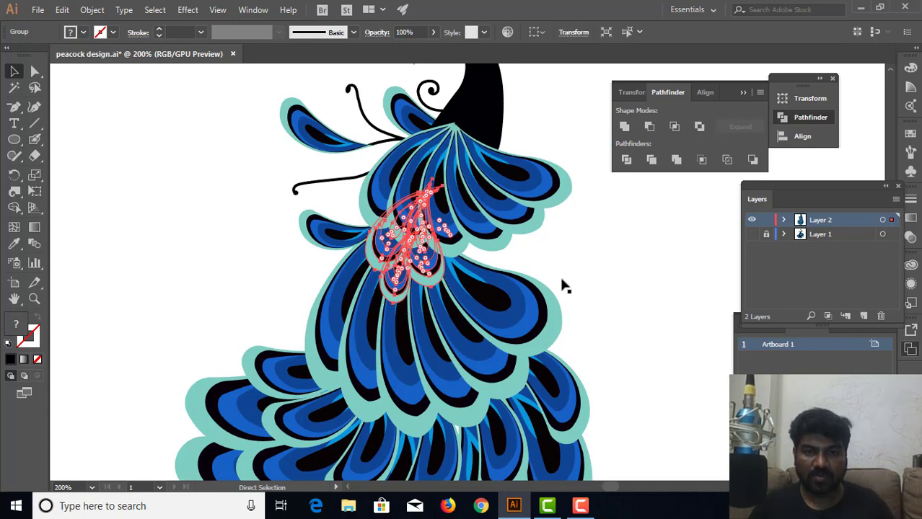
pyautogui.press('v')
pyautogui.click(581, 249)
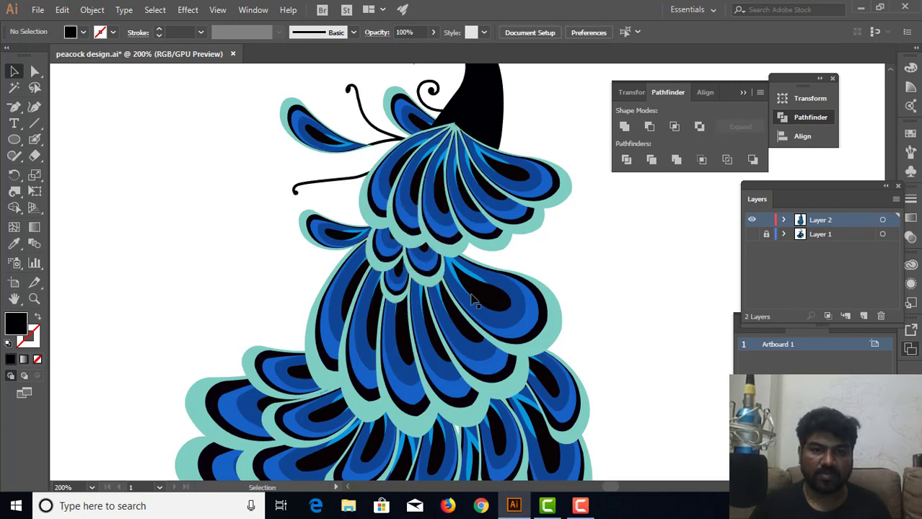
pyautogui.click(434, 250)
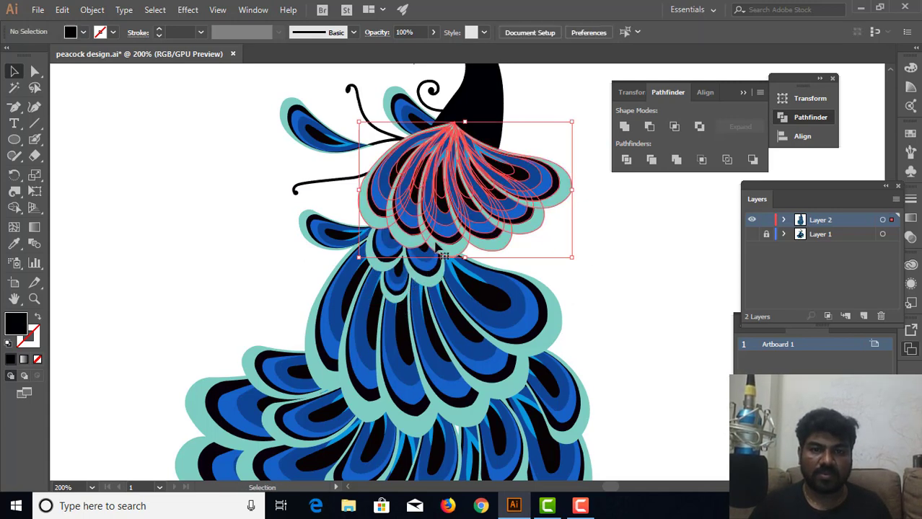
pyautogui.click(189, 15)
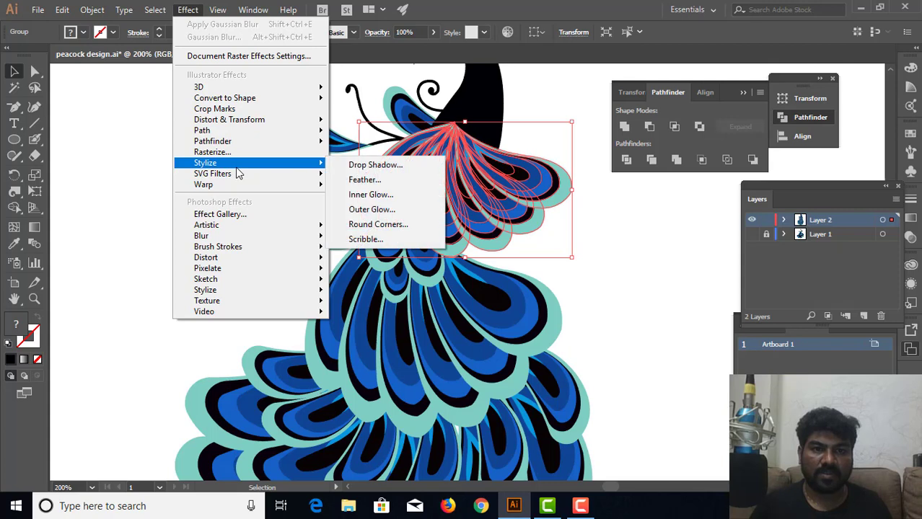
pyautogui.moveTo(205, 163)
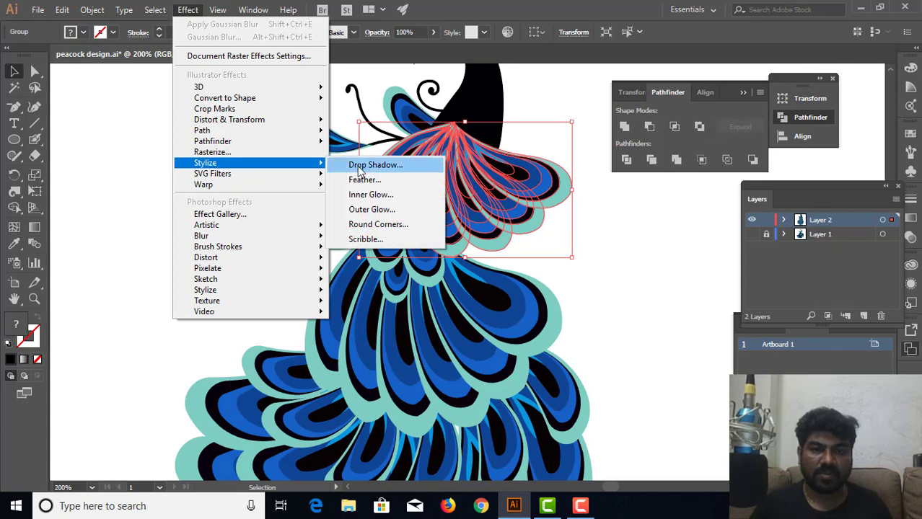
pyautogui.click(358, 166)
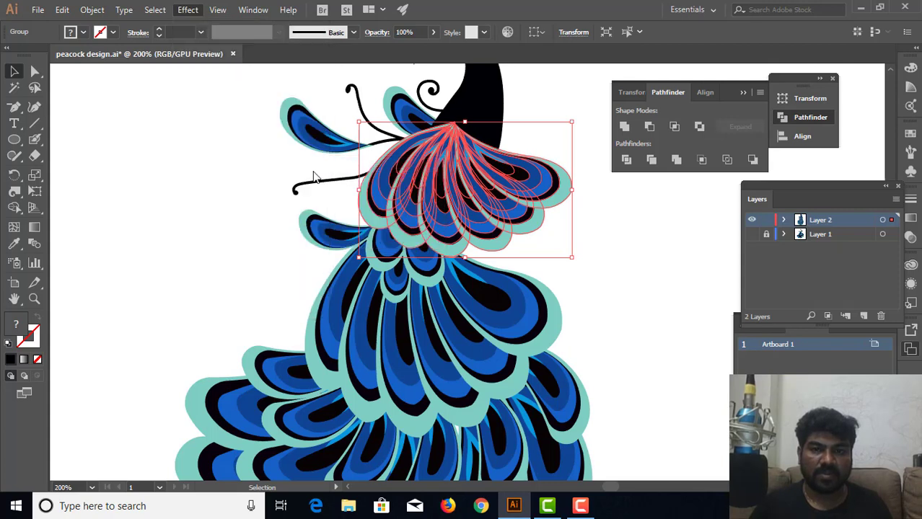
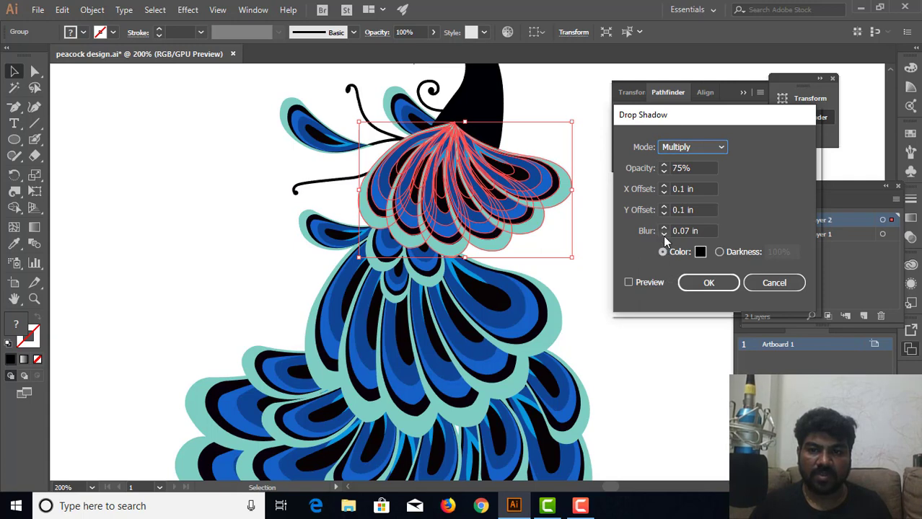
# Step: Try a stronger drop shadow, raising the X and Y offsets to 0.3 in, and preview it
pyautogui.click(663, 235)
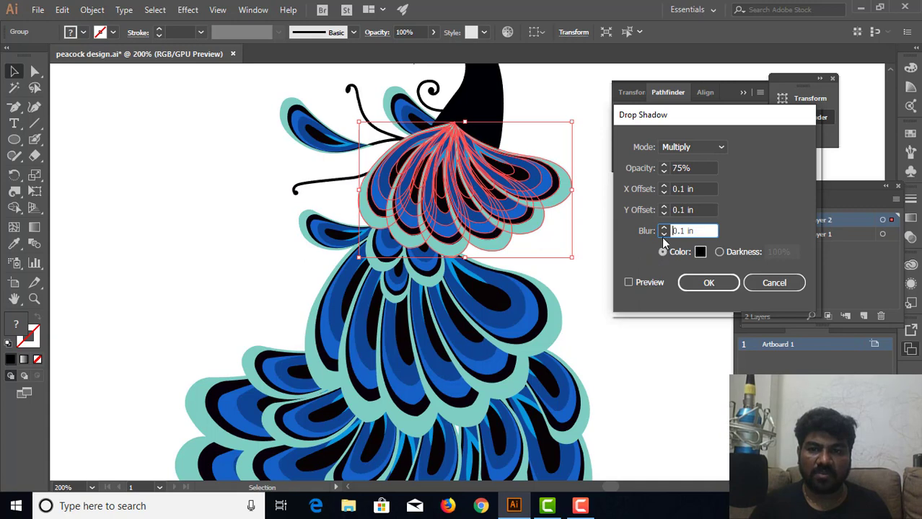
pyautogui.click(628, 283)
pyautogui.click(628, 282)
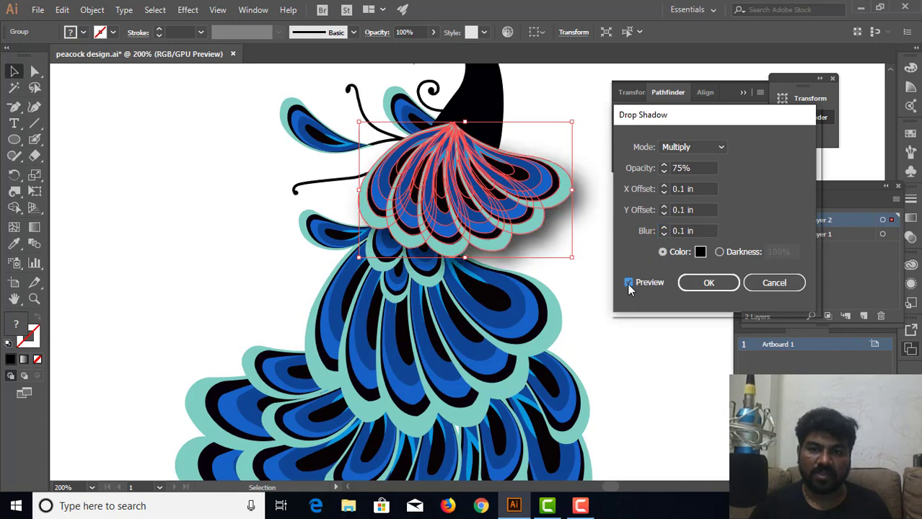
pyautogui.click(629, 283)
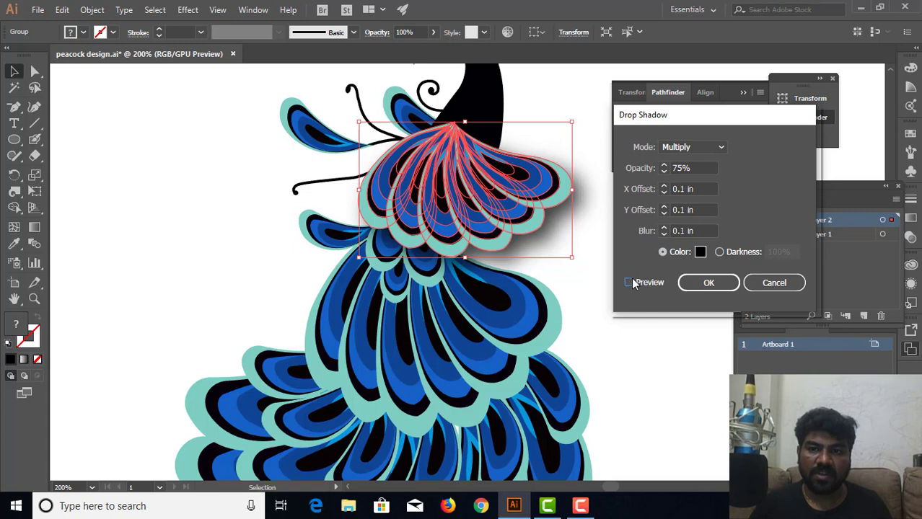
pyautogui.click(664, 214)
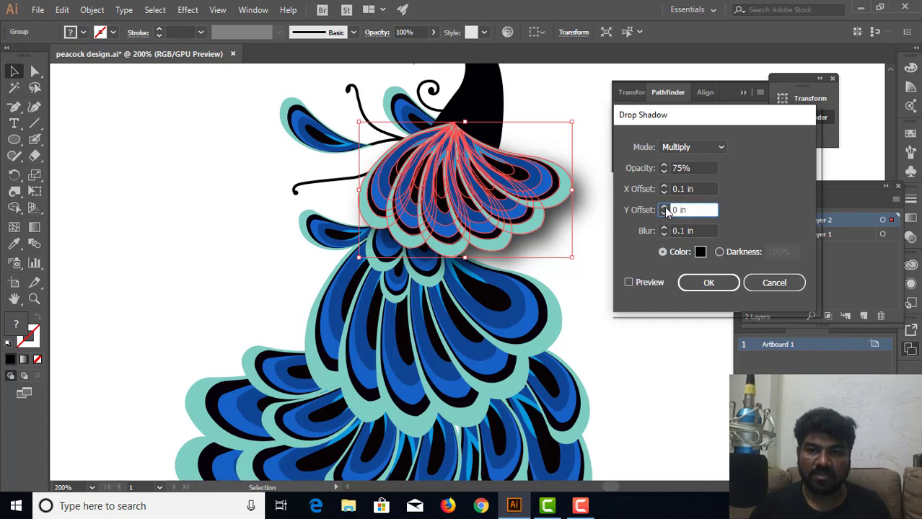
pyautogui.click(664, 207)
pyautogui.click(664, 207)
pyautogui.click(664, 207)
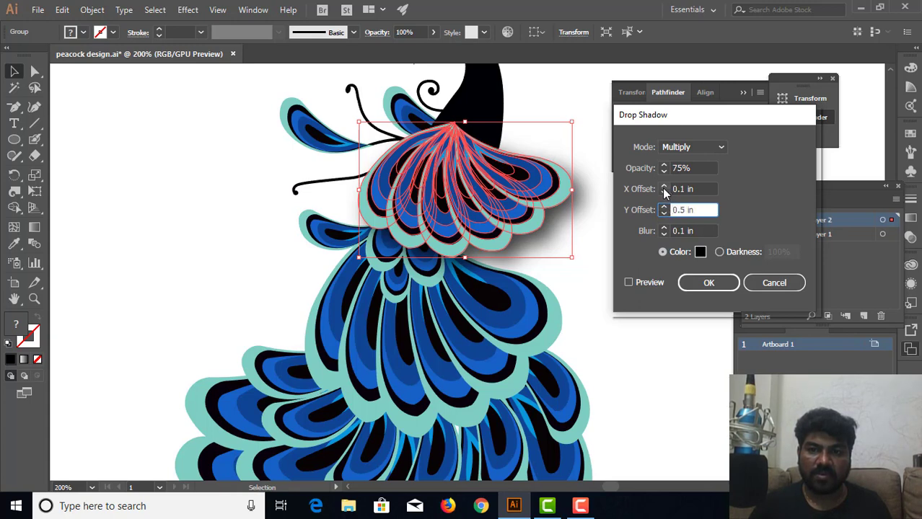
pyautogui.click(664, 186)
pyautogui.click(663, 186)
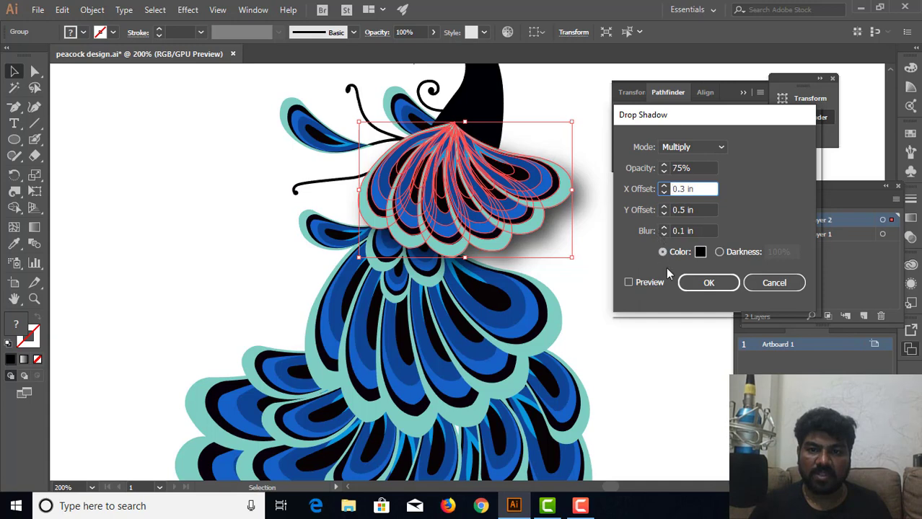
pyautogui.click(628, 282)
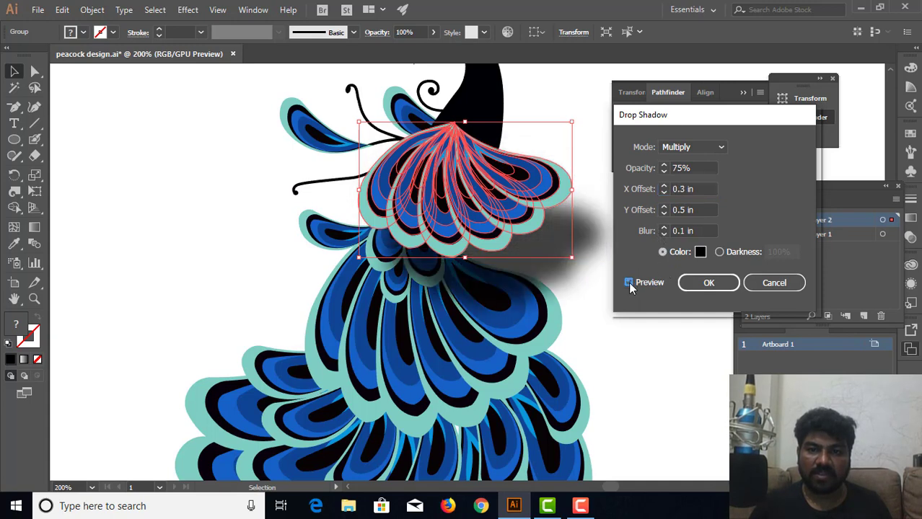
# Step: Return the offsets to 0.1 in, lower opacity to 50%, preview and apply the shadow
pyautogui.click(664, 214)
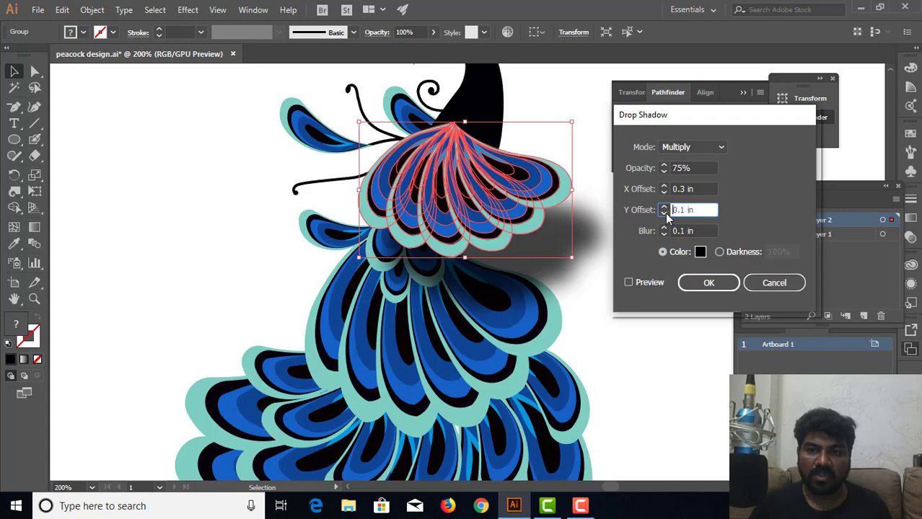
pyautogui.click(664, 207)
pyautogui.click(663, 193)
pyautogui.click(663, 193)
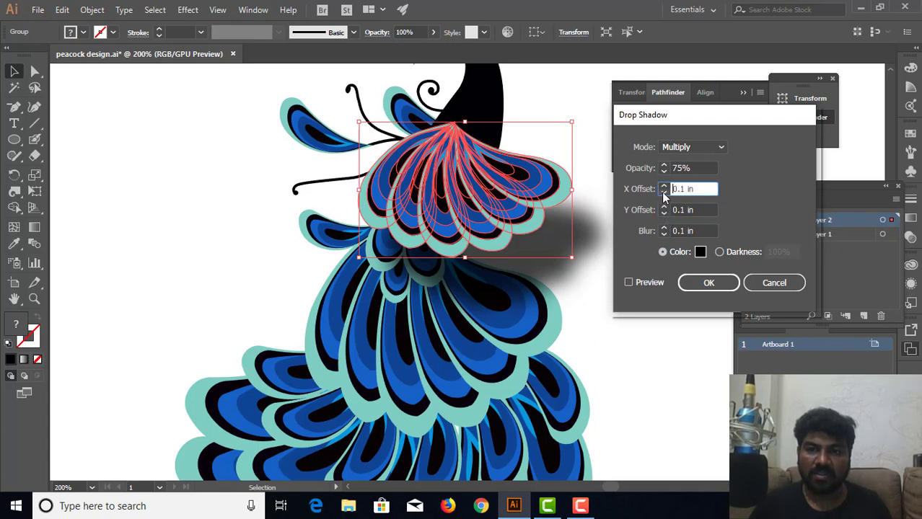
pyautogui.click(664, 172)
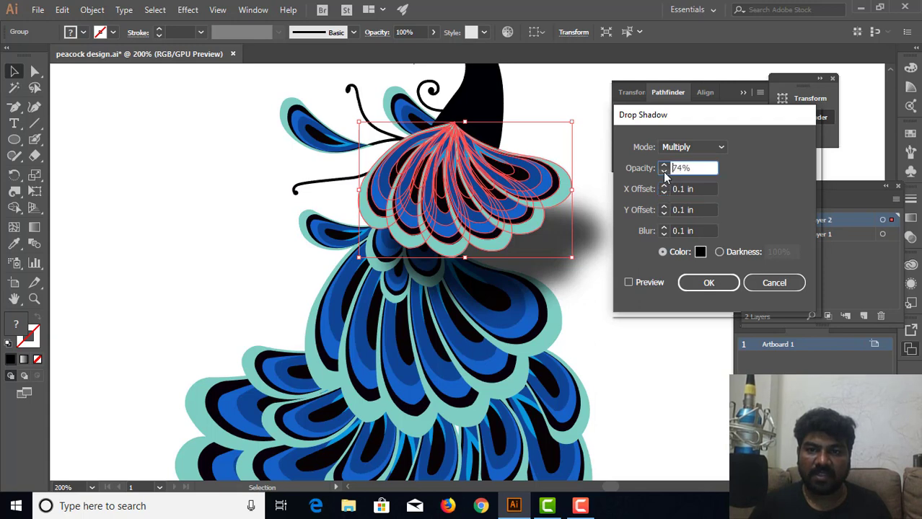
pyautogui.click(663, 172)
pyautogui.click(663, 172)
pyautogui.click(663, 171)
pyautogui.click(663, 172)
pyautogui.click(663, 172)
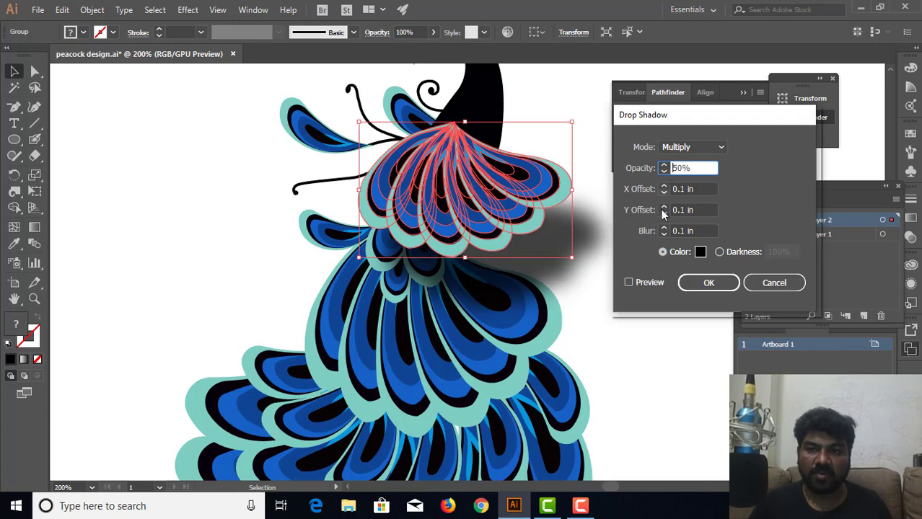
pyautogui.click(630, 282)
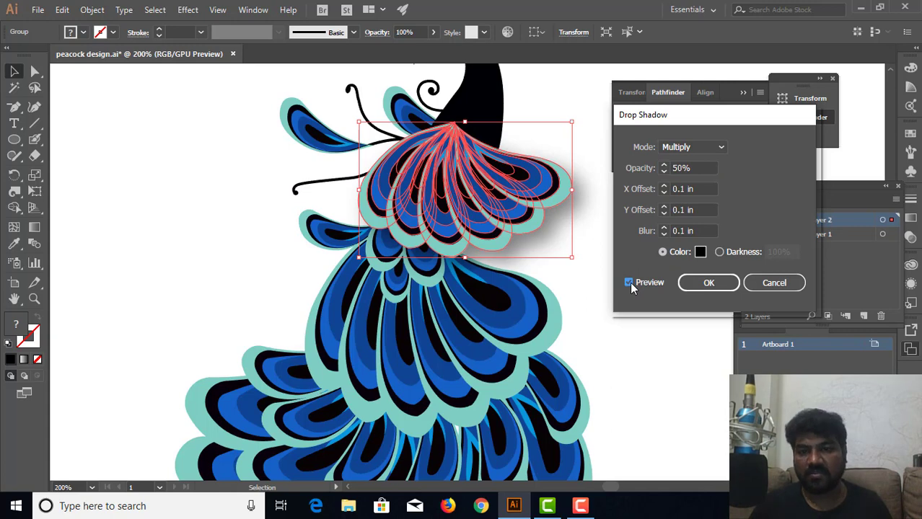
pyautogui.click(697, 282)
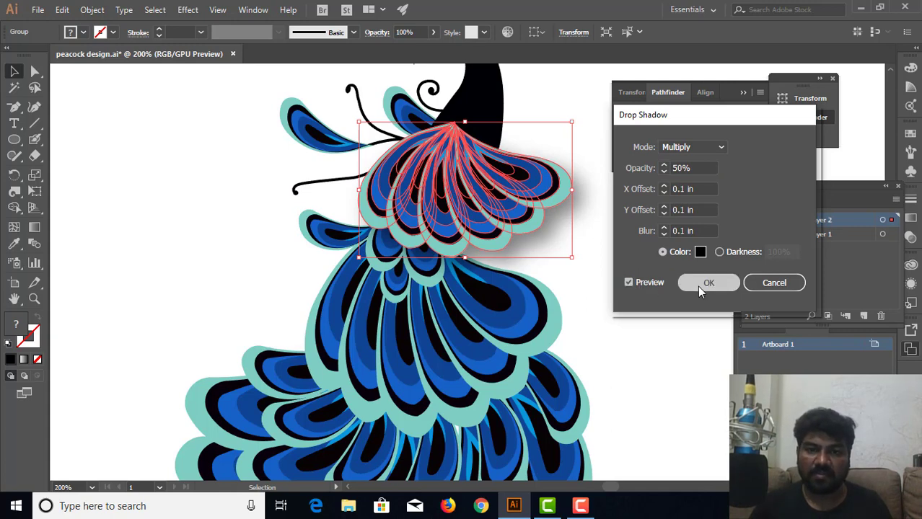
# Step: Reapply the same drop shadow to the small and larger middle feather groups
pyautogui.click(590, 270)
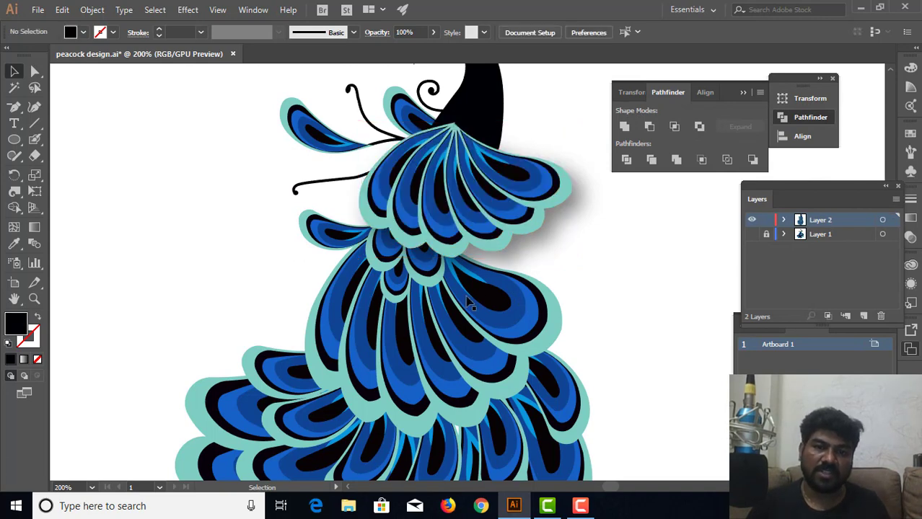
pyautogui.click(431, 276)
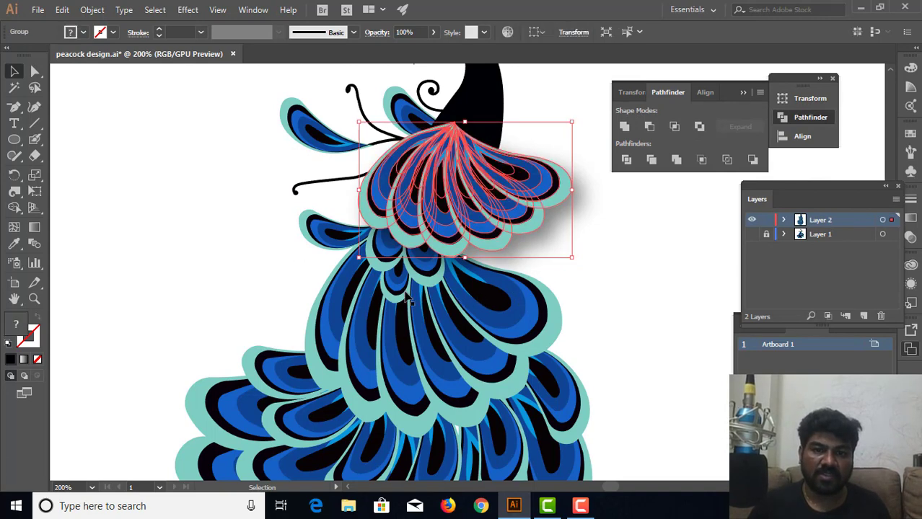
pyautogui.keyDown('shift'); pyautogui.click(405, 296); pyautogui.keyUp('shift')
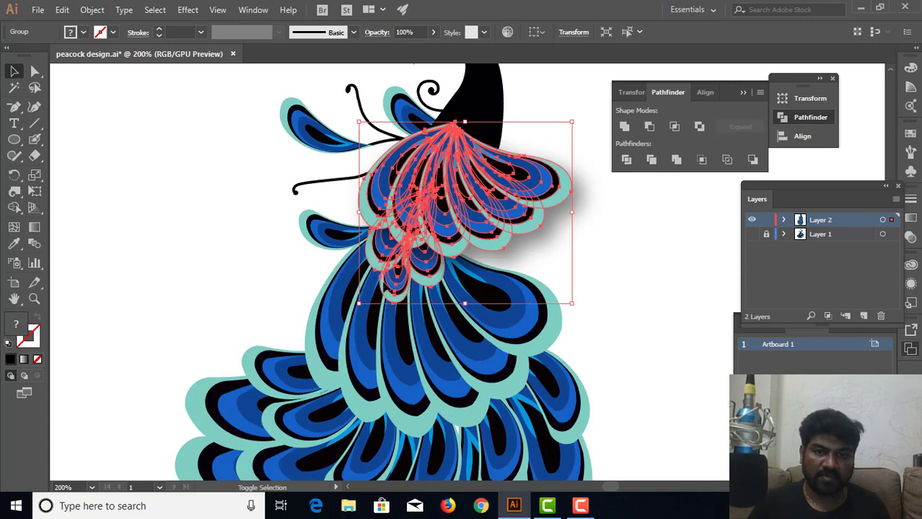
pyautogui.click(627, 256)
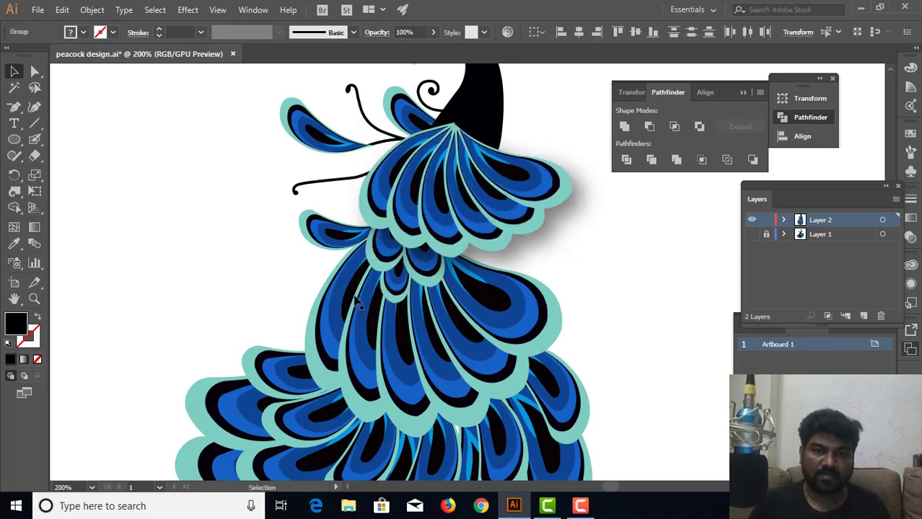
pyautogui.click(393, 294)
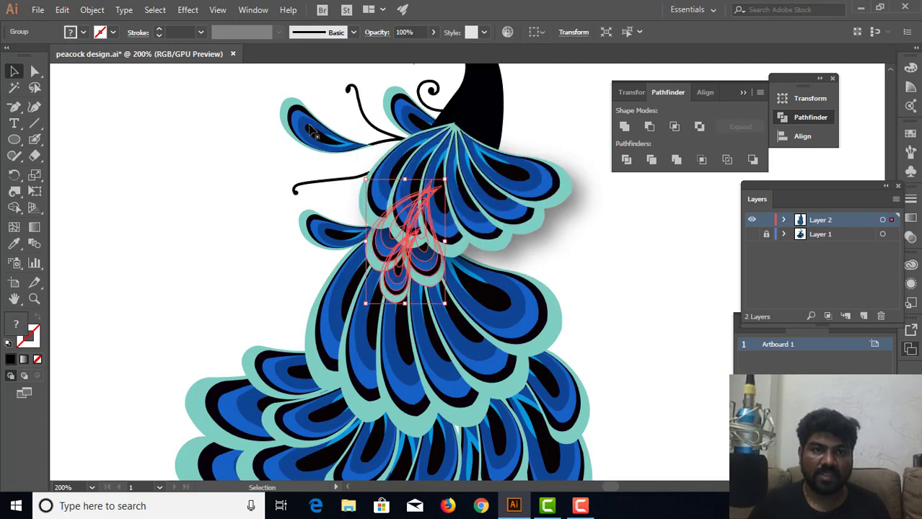
pyautogui.click(193, 10)
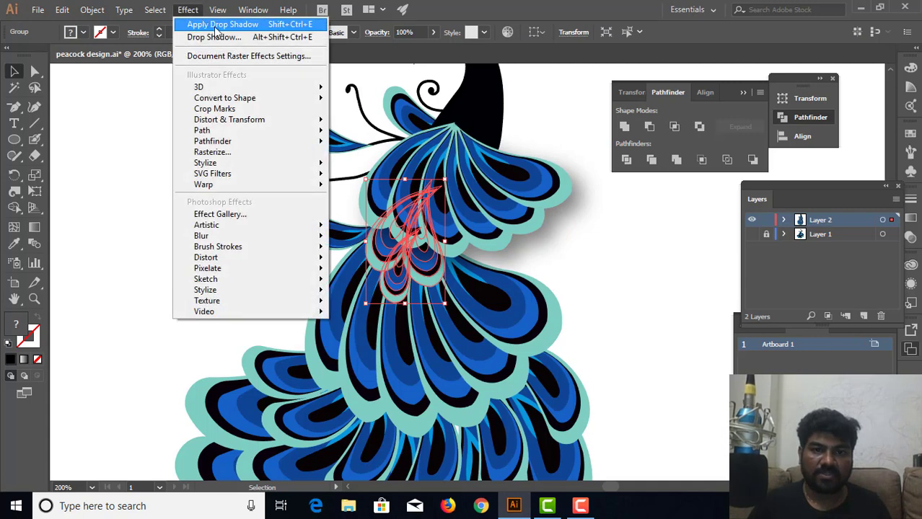
pyautogui.click(215, 26)
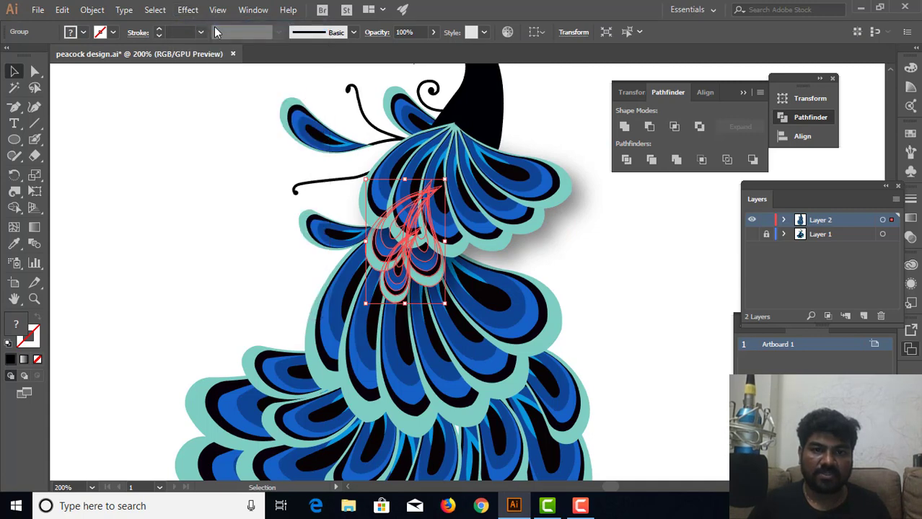
pyautogui.click(521, 332)
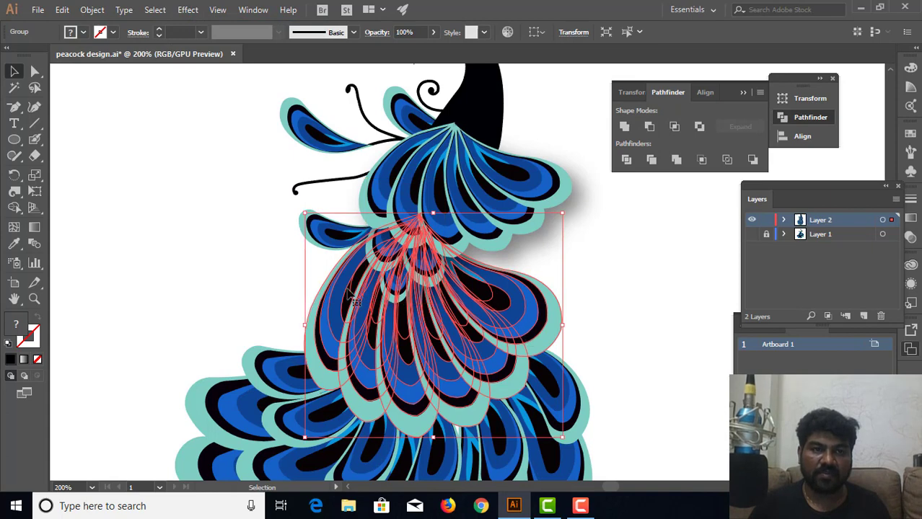
pyautogui.click(184, 15)
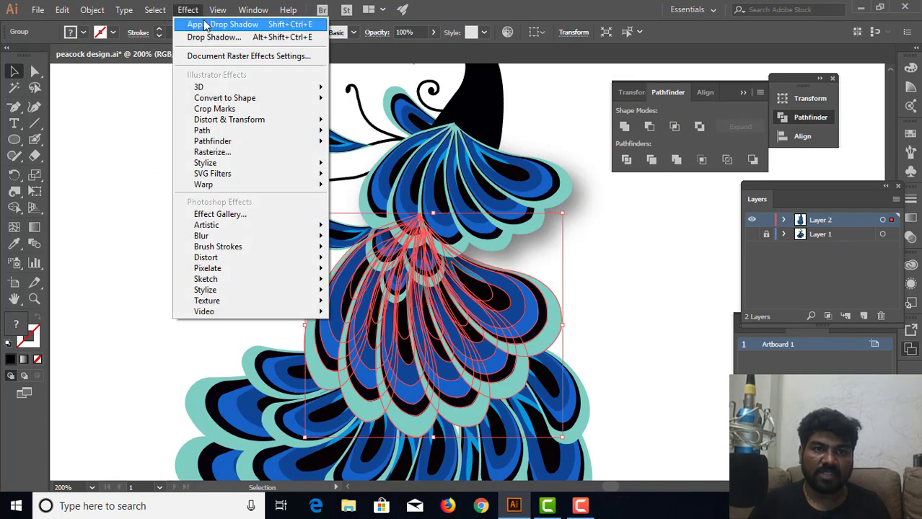
pyautogui.click(204, 24)
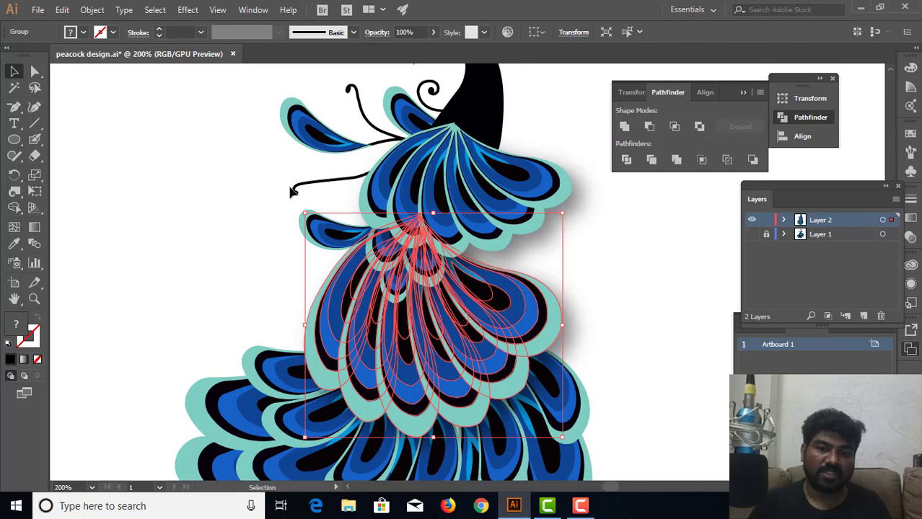
# Step: Select the lower feather group and inspect its individual feather paths and anchor points
pyautogui.scroll(-3, 293, 191)
pyautogui.scroll(-1, 379, 227)
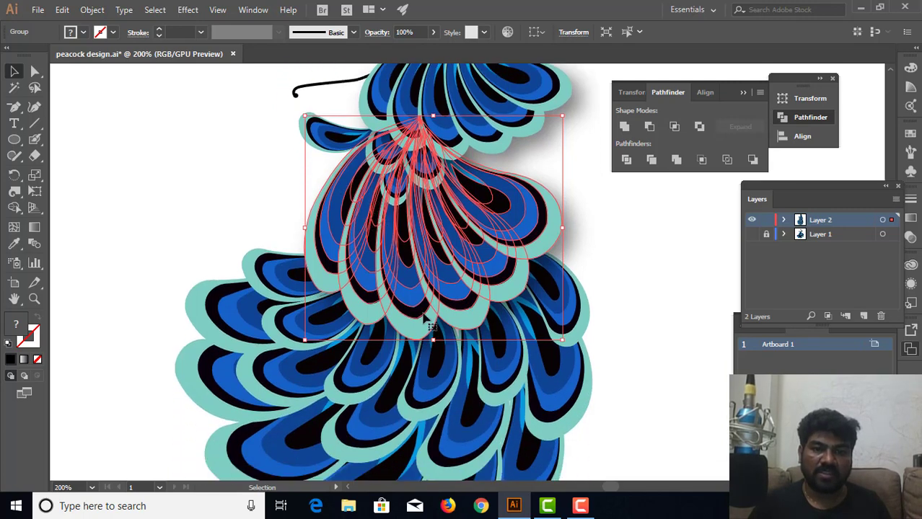
pyautogui.click(585, 326)
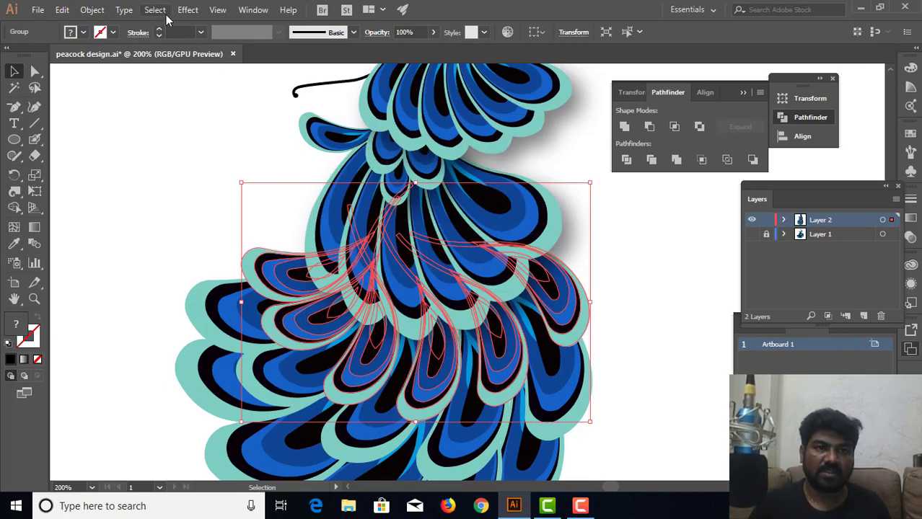
pyautogui.press('ctrl')
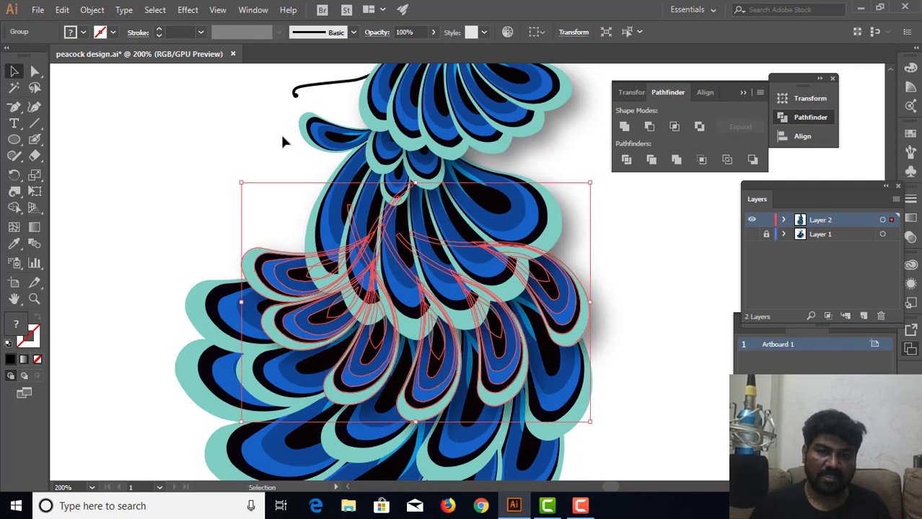
pyautogui.scroll(-3, 292, 171)
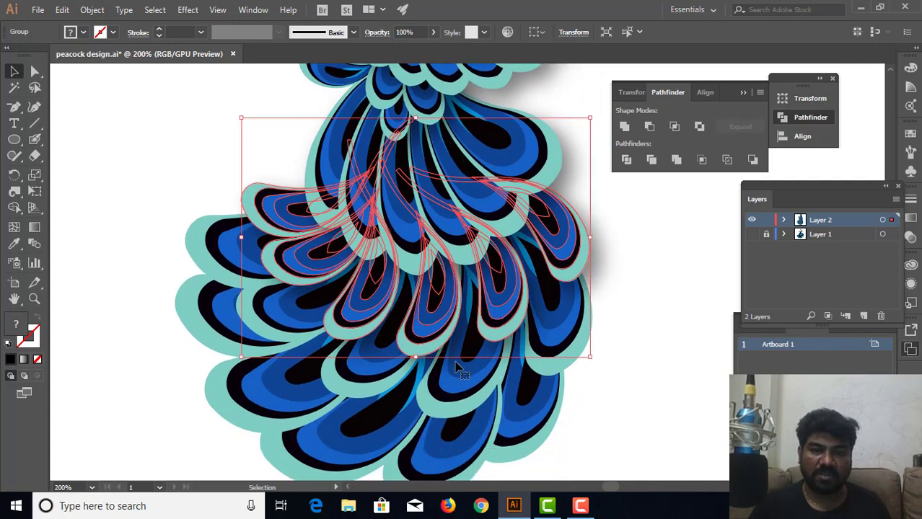
pyautogui.hotkey('ctrl', 'z')
pyautogui.press('ctrl')
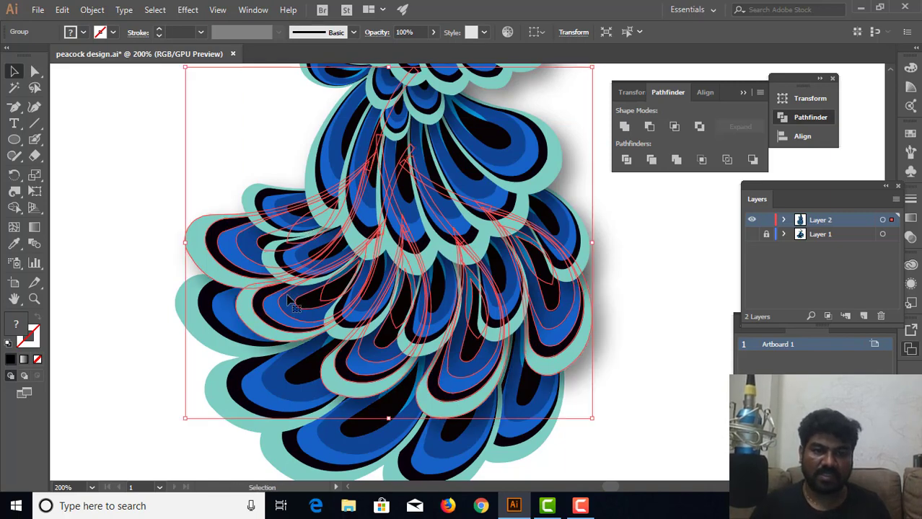
pyautogui.scroll(-3, 344, 330)
pyautogui.keyDown('shift'); pyautogui.click(344, 369); pyautogui.keyUp('shift')
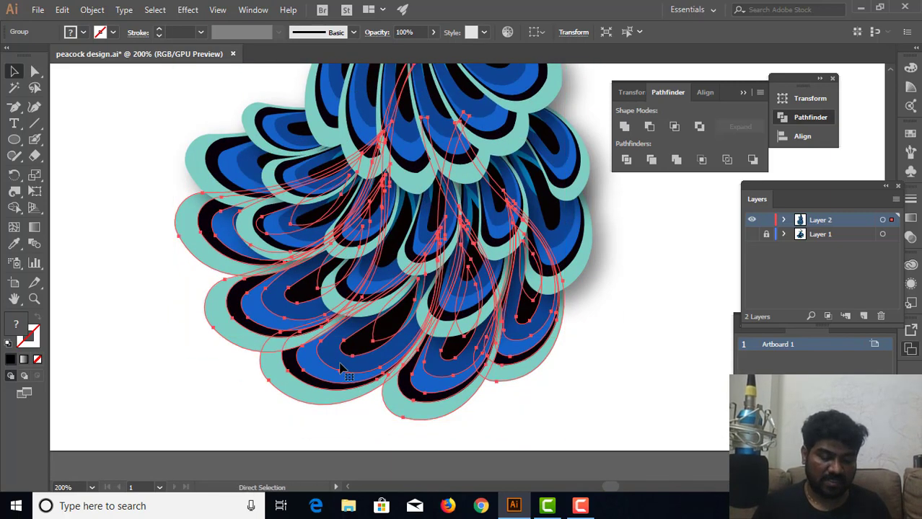
pyautogui.press('ctrl')
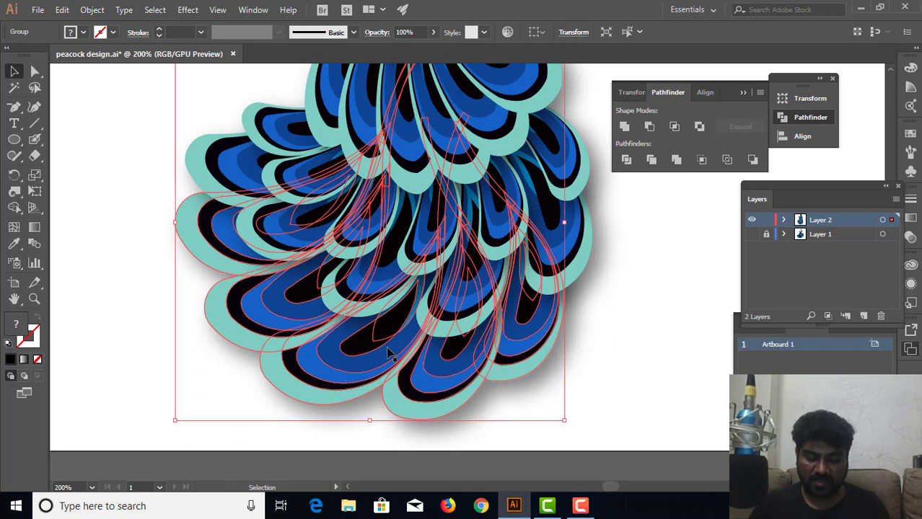
pyautogui.hotkey('ctrl', '-')
pyautogui.hotkey('ctrl', '-')
pyautogui.hotkey('ctrl', '-')
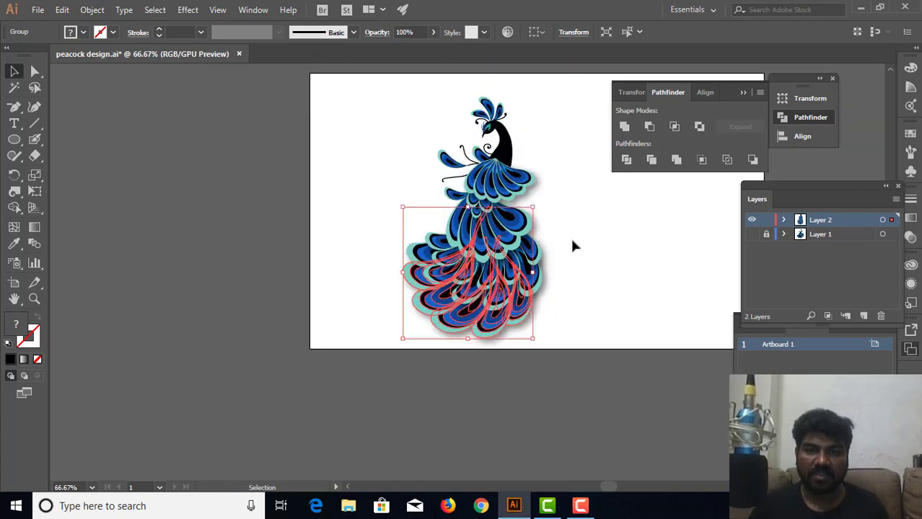
# Step: Zoom in on the head and drag the small left feather group onto the upper feather
pyautogui.click(575, 234)
pyautogui.click(576, 242)
pyautogui.scroll(1, 540, 252)
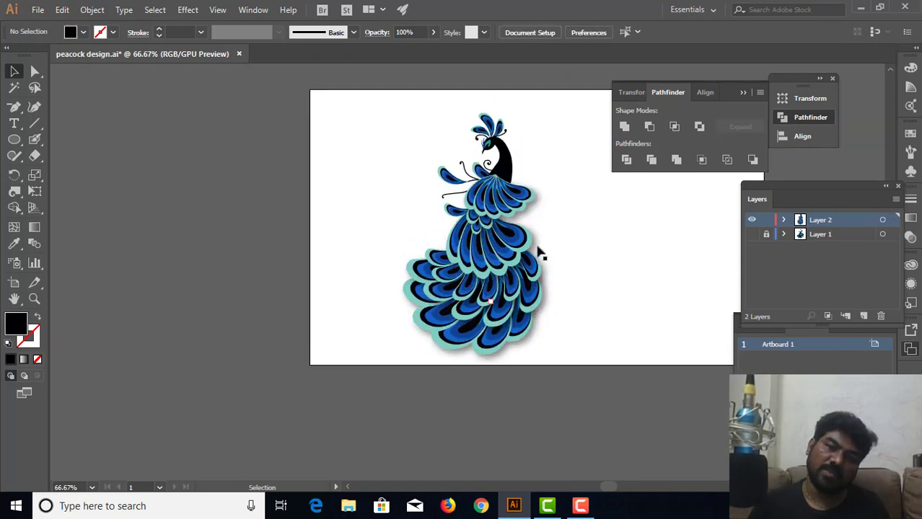
pyautogui.scroll(1, 537, 249)
pyautogui.hotkey('ctrl', '+')
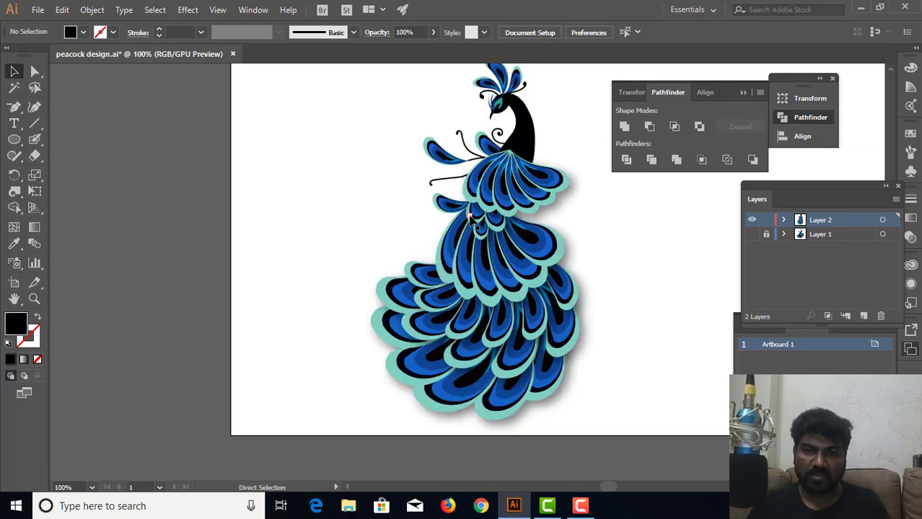
pyautogui.hotkey('ctrl', '+')
pyautogui.moveTo(468, 179); pyautogui.dragTo(423, 276)
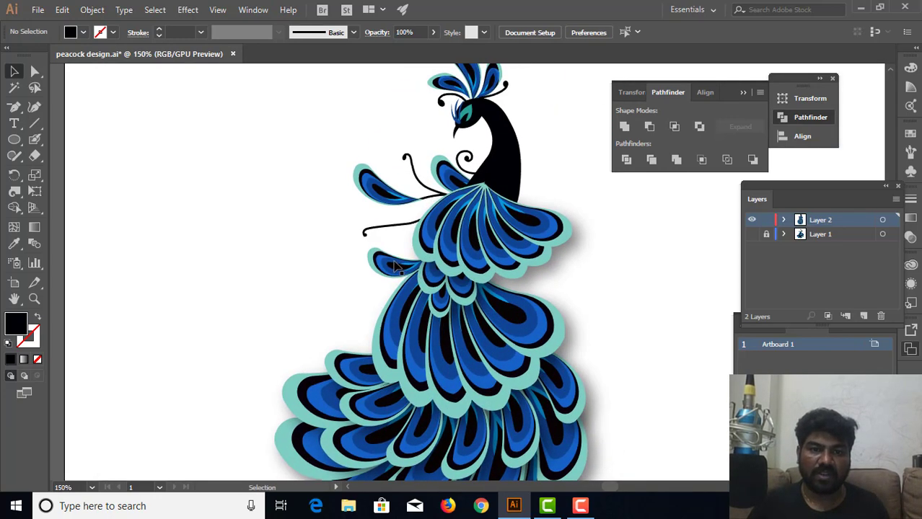
pyautogui.click(399, 268)
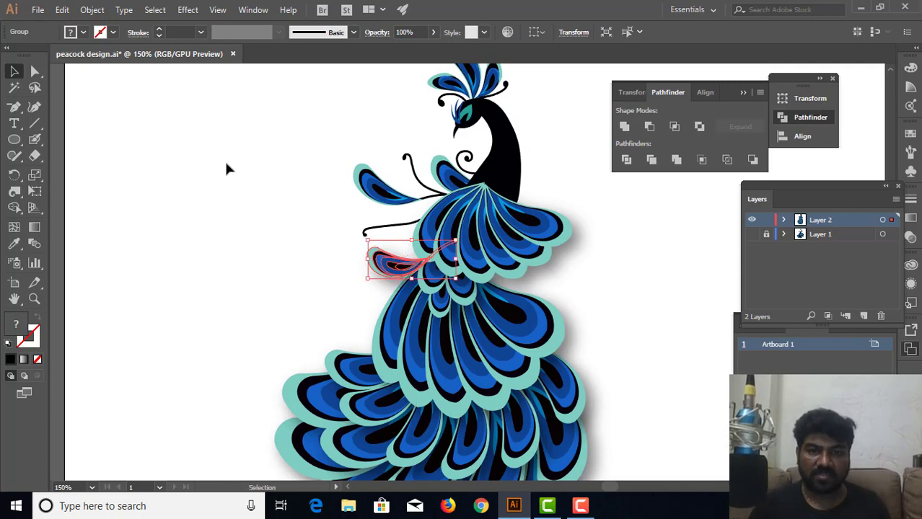
pyautogui.moveTo(413, 271); pyautogui.dragTo(406, 208)
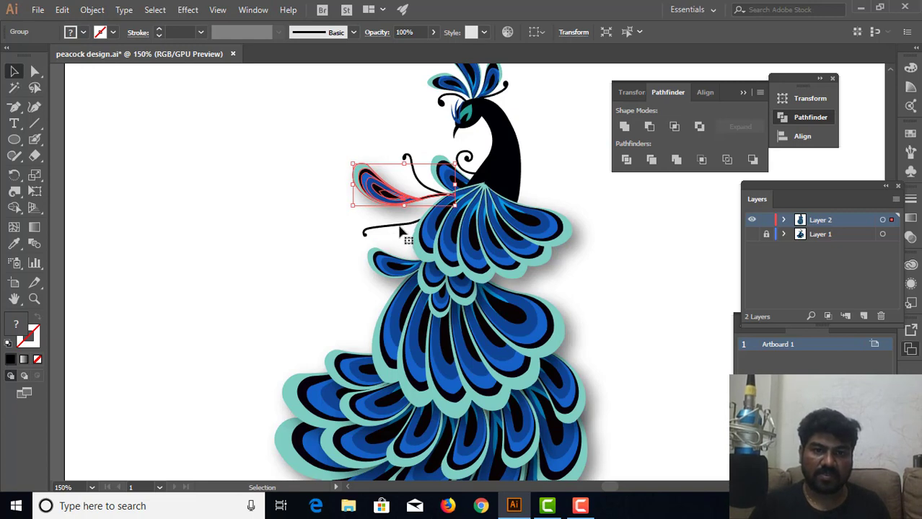
pyautogui.doubleClick(401, 231)
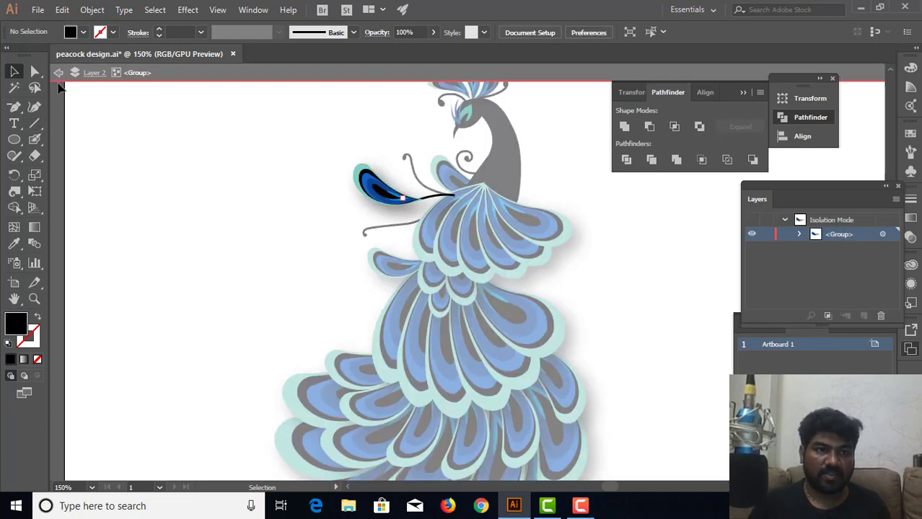
pyautogui.click(87, 75)
pyautogui.doubleClick(290, 201)
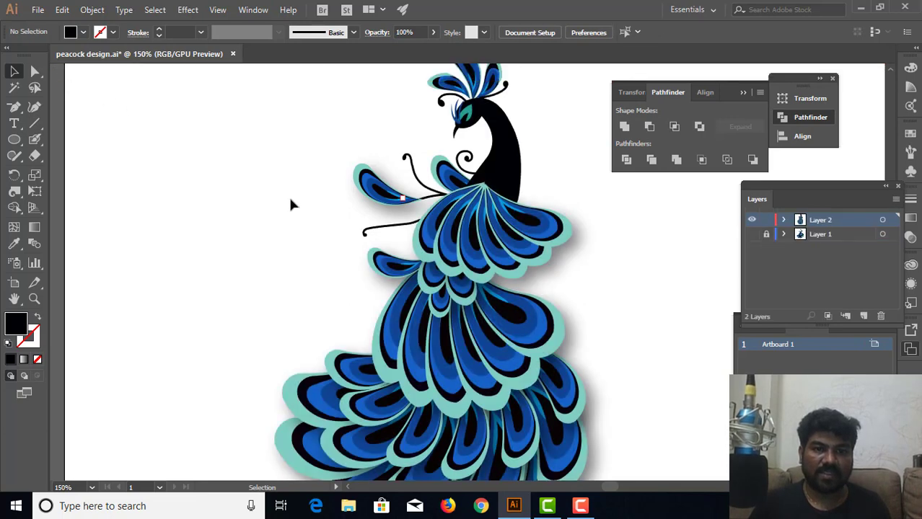
pyautogui.click(388, 231)
pyautogui.click(378, 228)
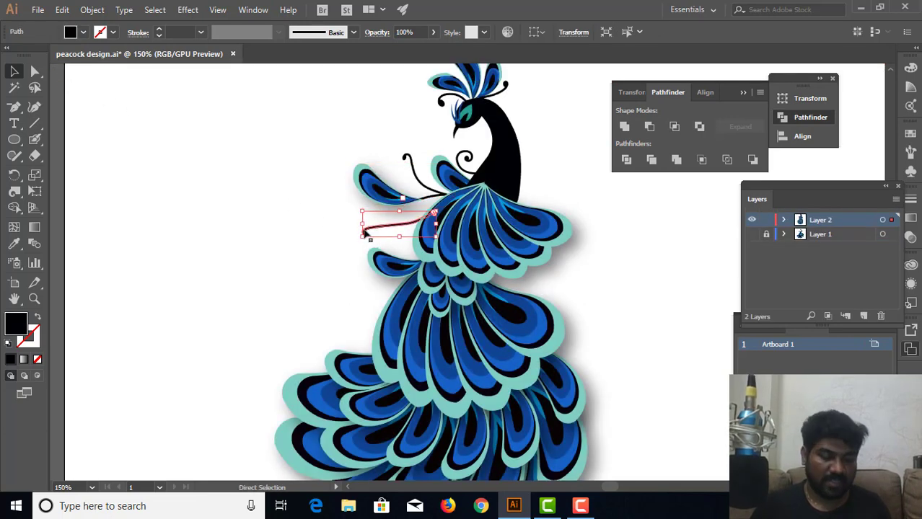
pyautogui.click(365, 234)
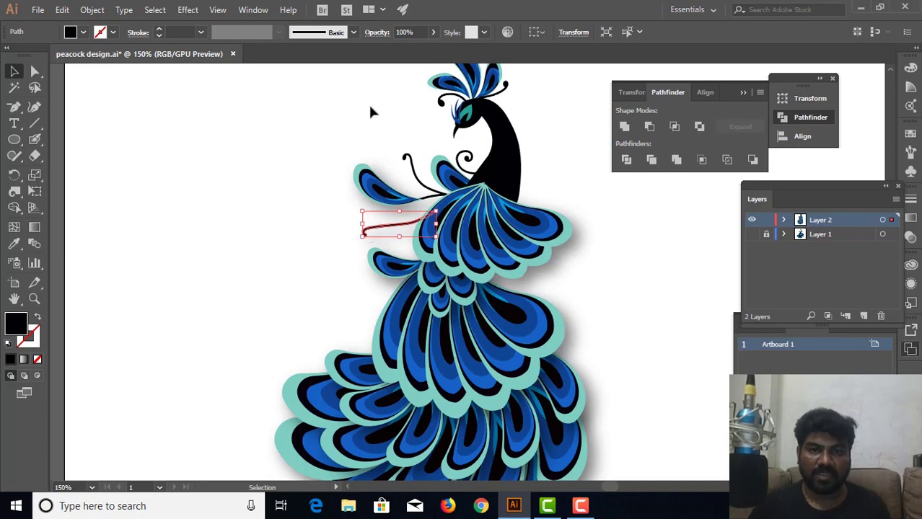
pyautogui.click(431, 186)
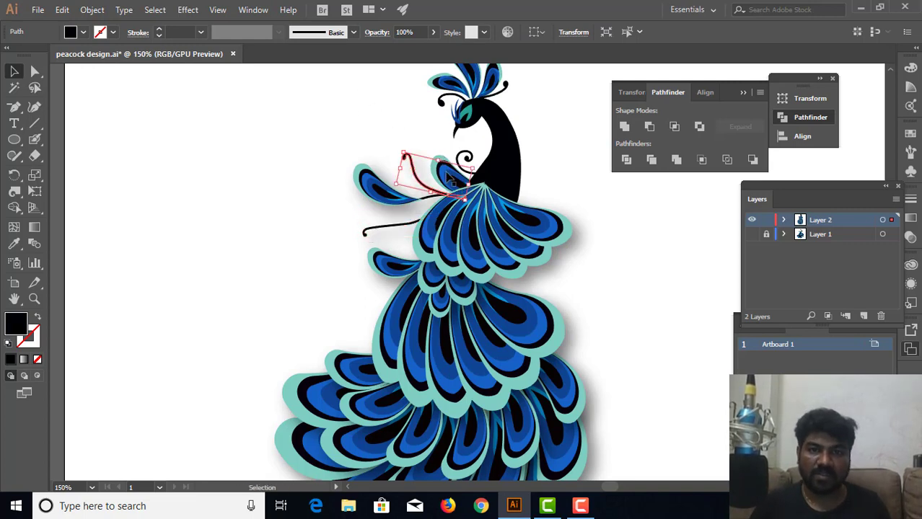
pyautogui.click(465, 157)
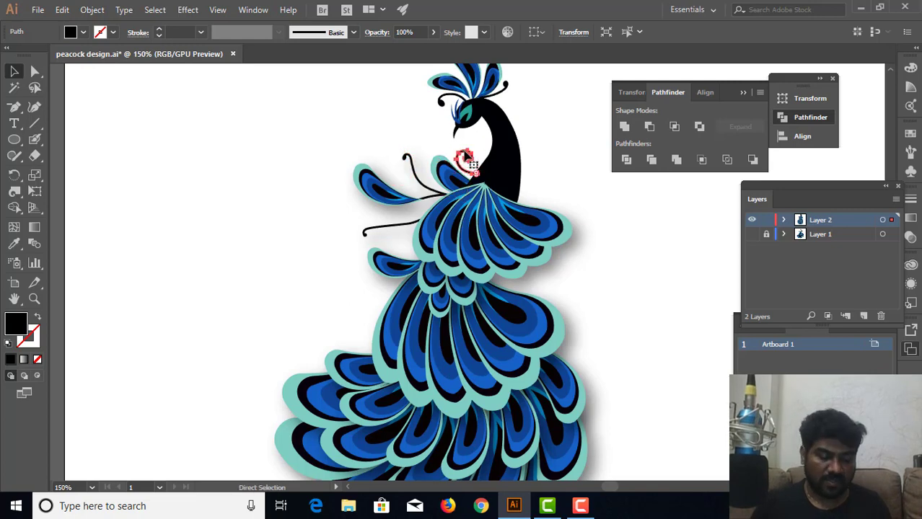
pyautogui.click(564, 177)
pyautogui.click(505, 175)
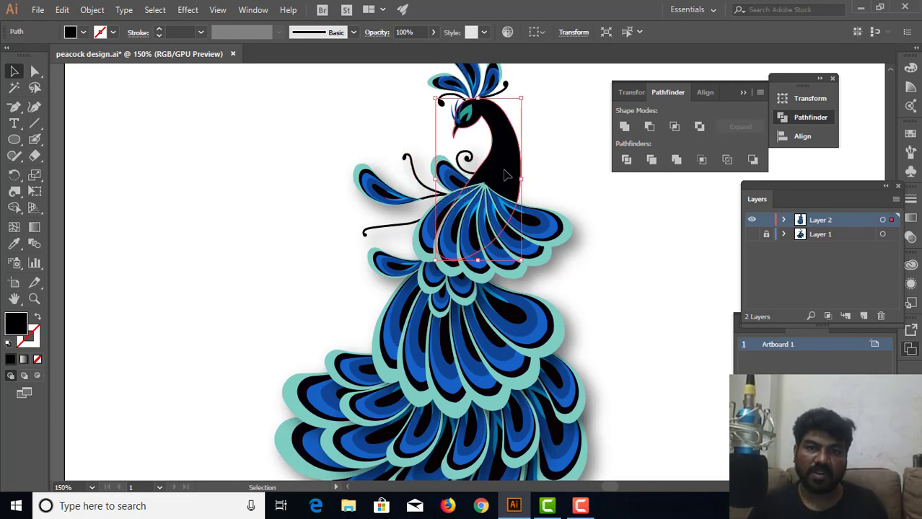
pyautogui.press('a')
pyautogui.hotkey('ctrl', '-')
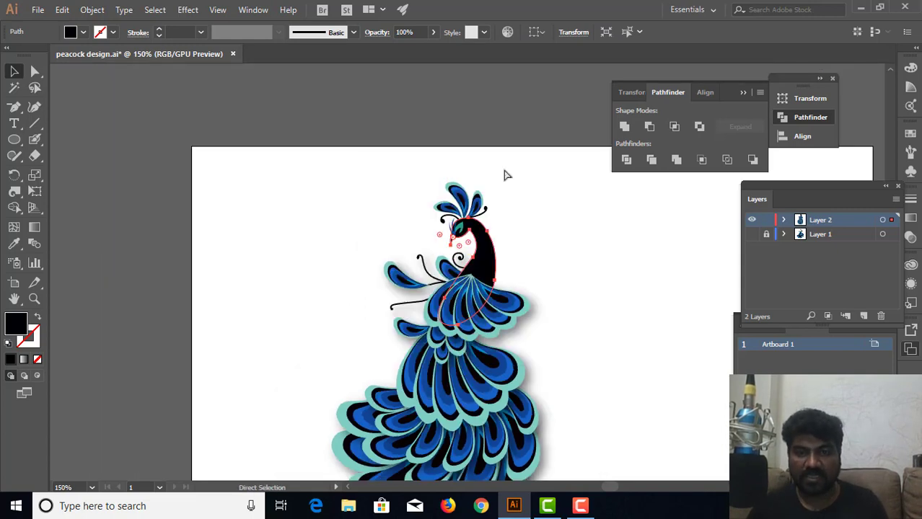
pyautogui.hotkey('ctrl', '-')
pyautogui.press('v')
pyautogui.click(548, 249)
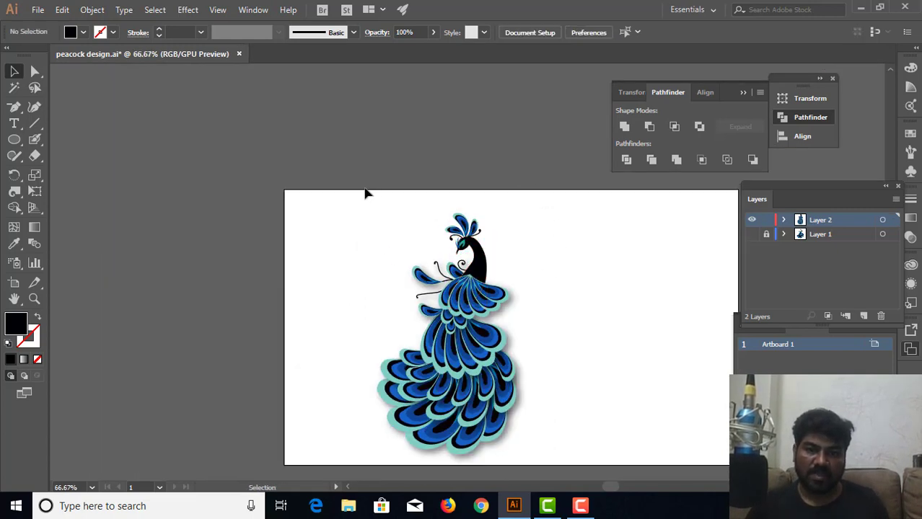
# Step: Reposition the whole peacock artwork on the artboard, nudging it slightly down
pyautogui.scroll(-2, 577, 458)
pyautogui.moveTo(577, 458); pyautogui.dragTo(517, 410)
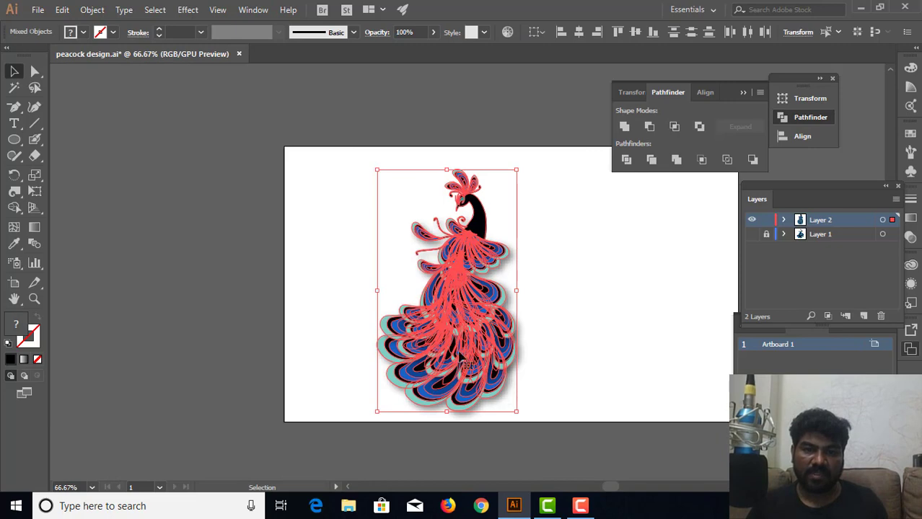
pyautogui.moveTo(466, 364)
pyautogui.mouseDown()
pyautogui.moveTo(521, 361)
pyautogui.moveTo(521, 314)
pyautogui.moveTo(537, 307)
pyautogui.mouseUp()
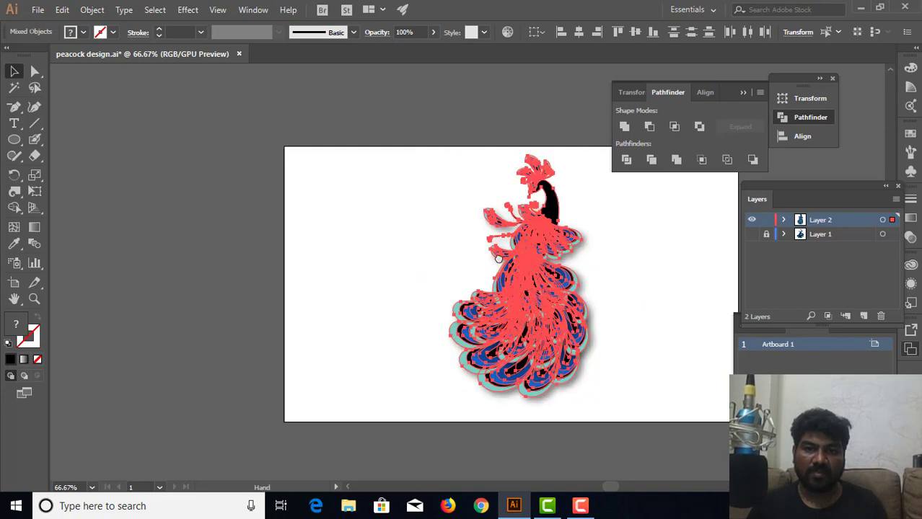
pyautogui.moveTo(628, 308); pyautogui.dragTo(433, 272)
pyautogui.moveTo(371, 289)
pyautogui.mouseDown()
pyautogui.moveTo(352, 290)
pyautogui.moveTo(371, 288)
pyautogui.mouseUp()
pyautogui.click(428, 281)
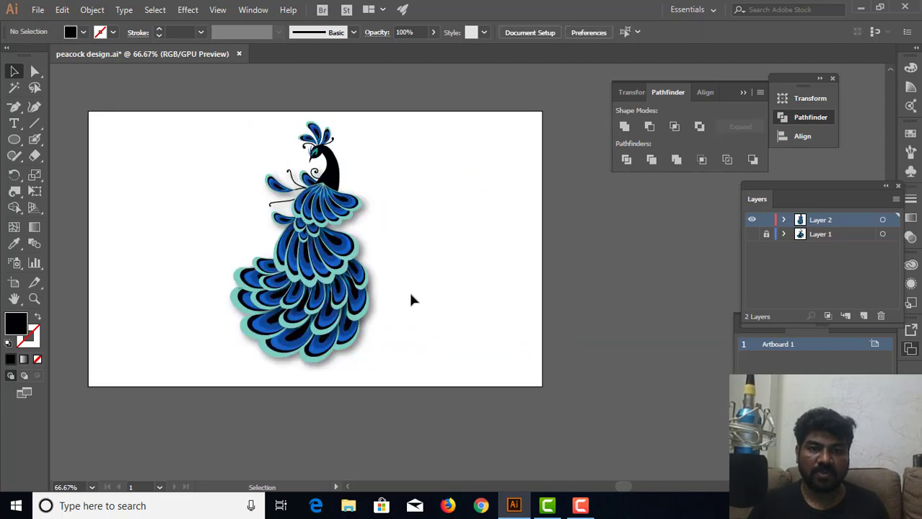
pyautogui.moveTo(412, 115); pyautogui.dragTo(186, 402)
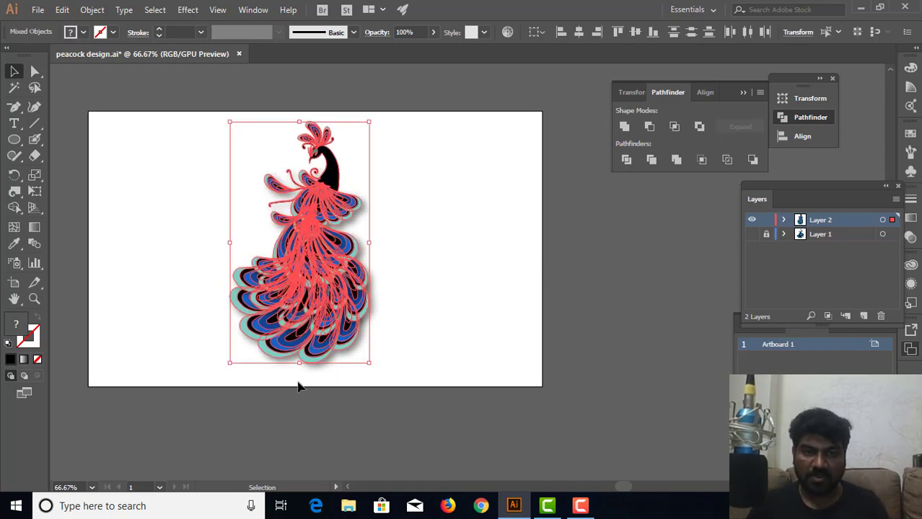
pyautogui.press('Down')
pyautogui.press('Down')
pyautogui.press('Down')
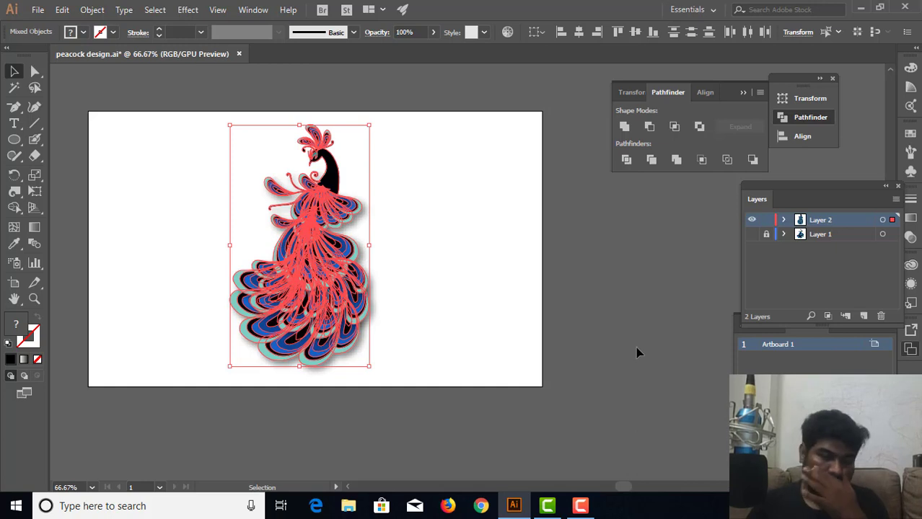
# Step: Add Layer 3 beneath Layer 2, make it active and deselect the artwork
pyautogui.click(864, 316)
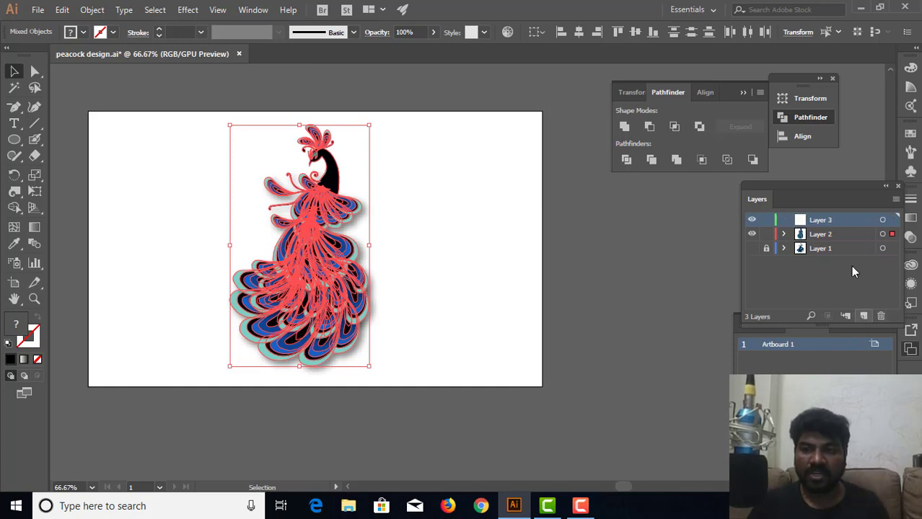
pyautogui.click(834, 234)
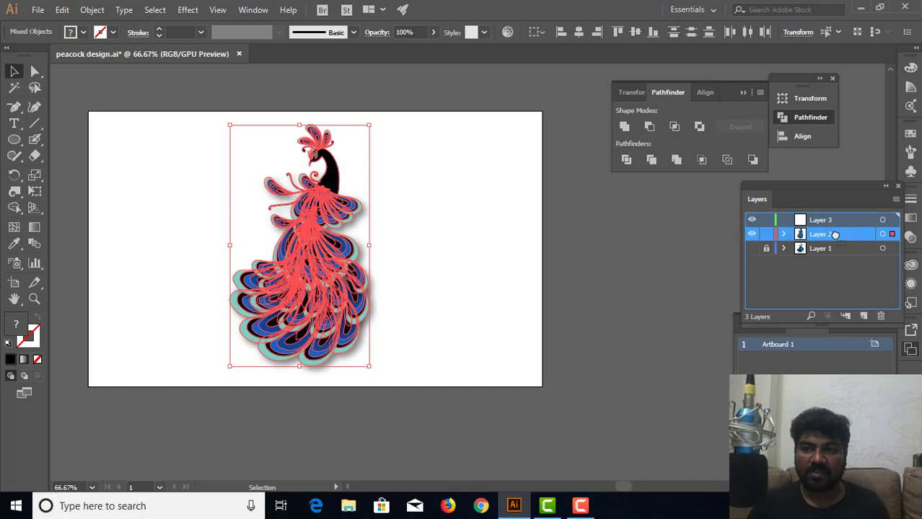
pyautogui.moveTo(834, 234); pyautogui.dragTo(831, 216)
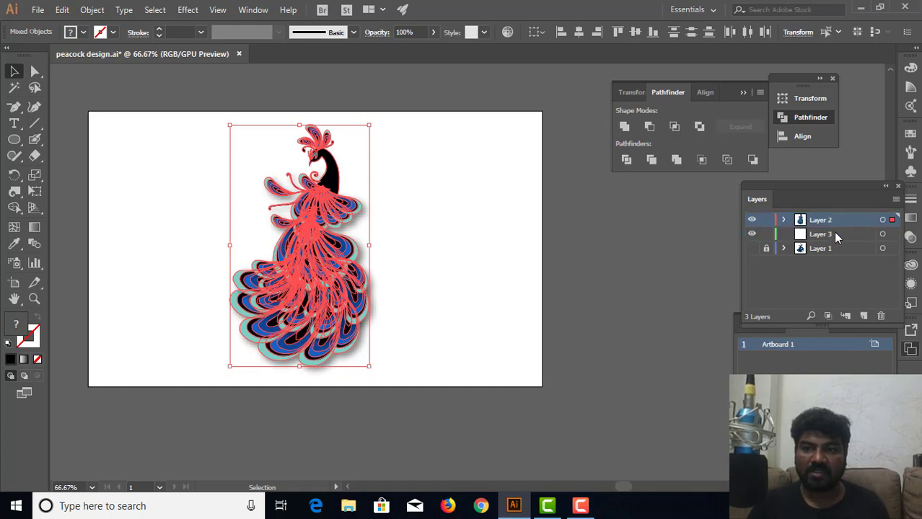
pyautogui.click(835, 236)
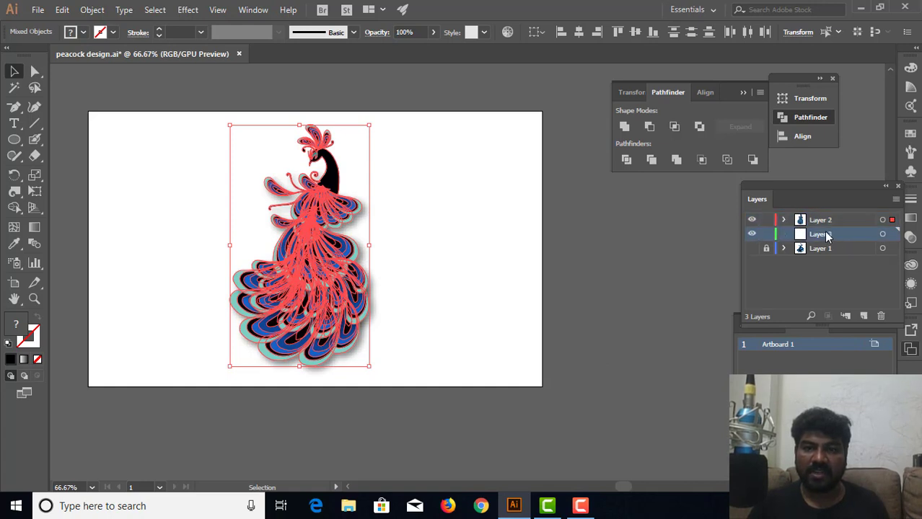
pyautogui.click(432, 209)
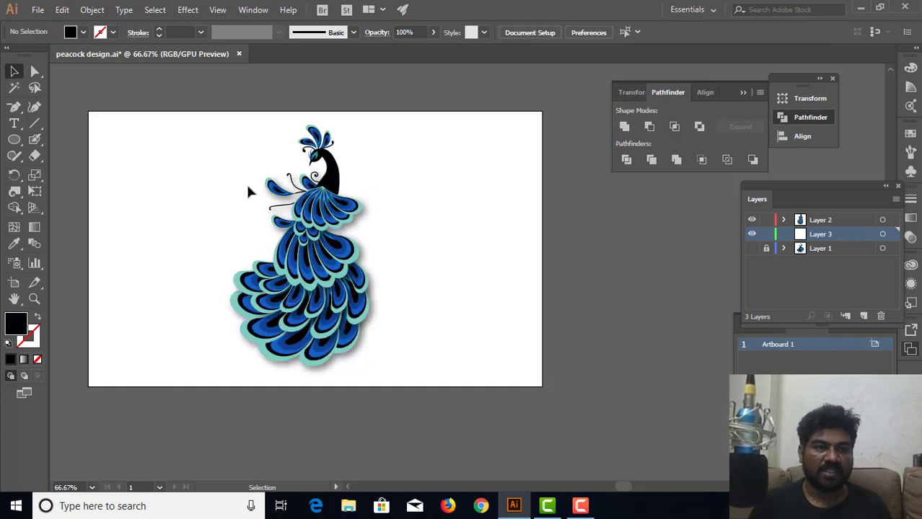
# Step: Draw a rectangle covering the whole artboard and fill it with the default white-to-black linear gradient
pyautogui.click(14, 140)
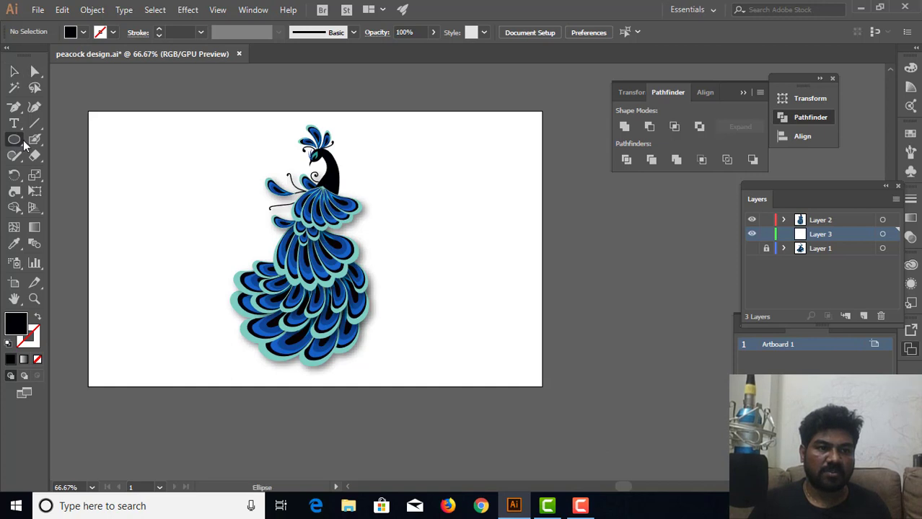
pyautogui.click(24, 144)
pyautogui.click(39, 142)
pyautogui.moveTo(90, 113)
pyautogui.mouseDown()
pyautogui.moveTo(401, 347)
pyautogui.moveTo(543, 387)
pyautogui.mouseUp()
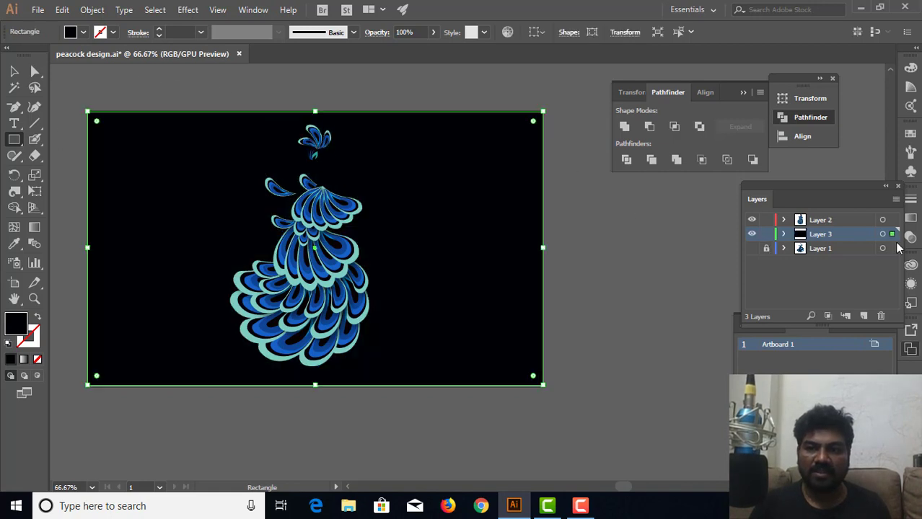
pyautogui.click(912, 221)
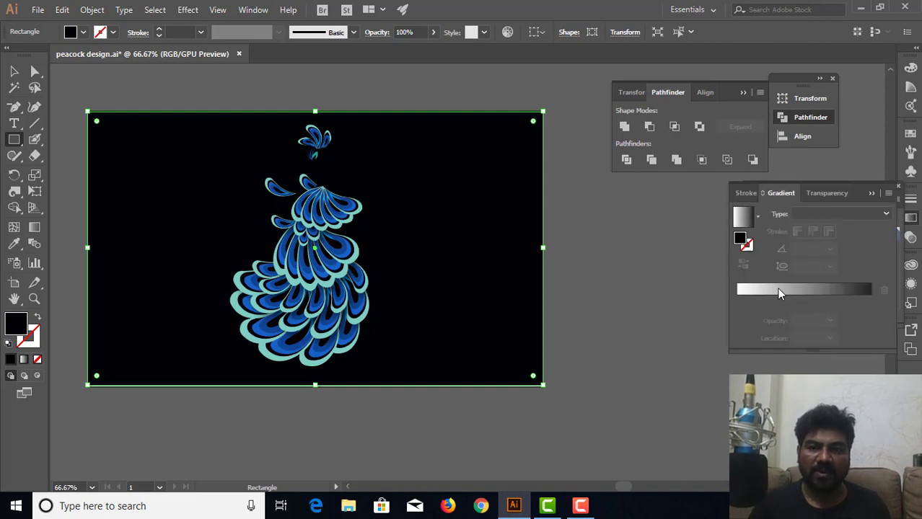
pyautogui.click(777, 289)
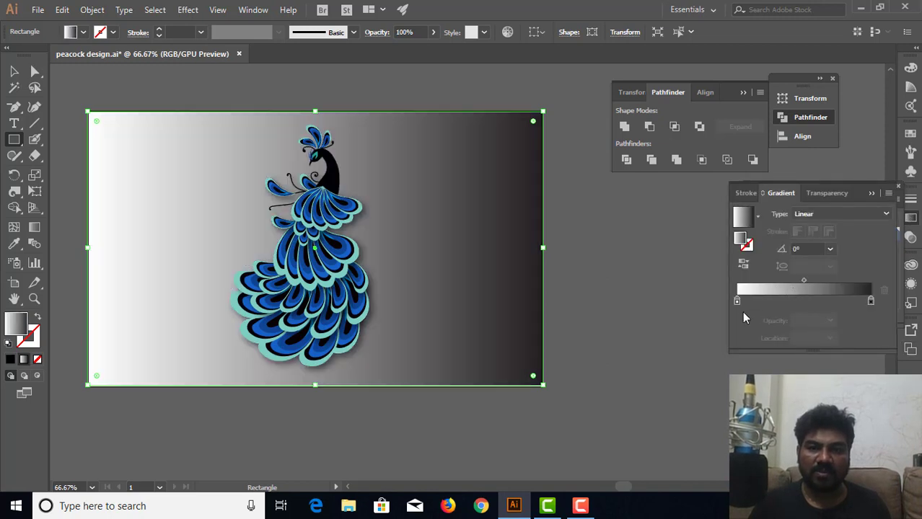
pyautogui.click(838, 224)
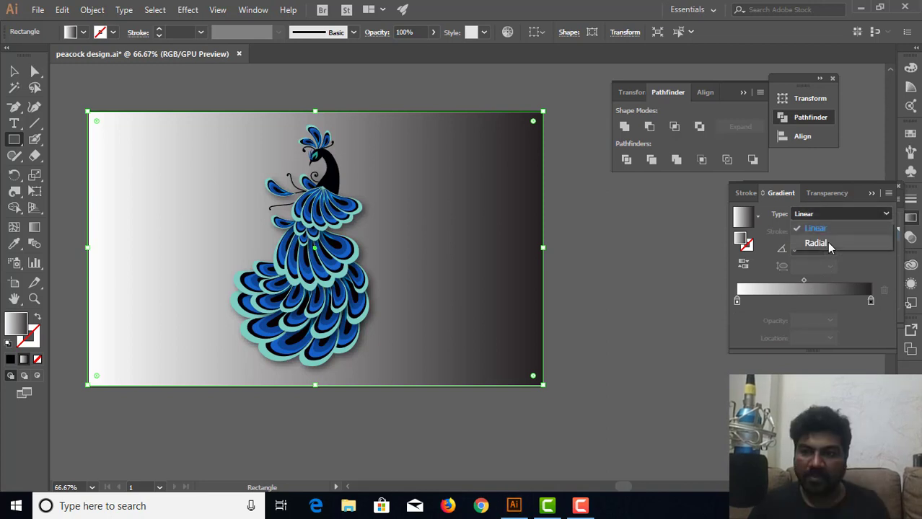
# Step: Make the gradient radial, turn one stop magenta and reposition the stops toward the start and ~62%
pyautogui.press('Escape')
pyautogui.press('Down')
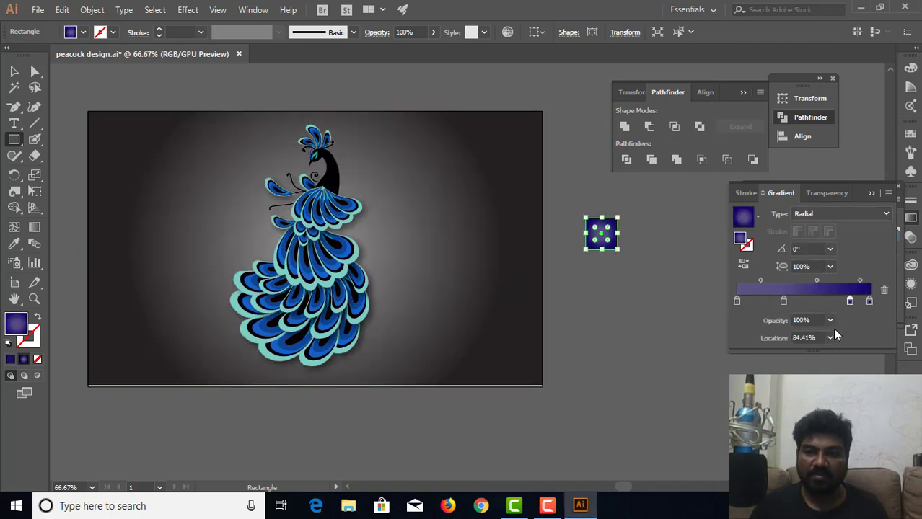
pyautogui.doubleClick(849, 300)
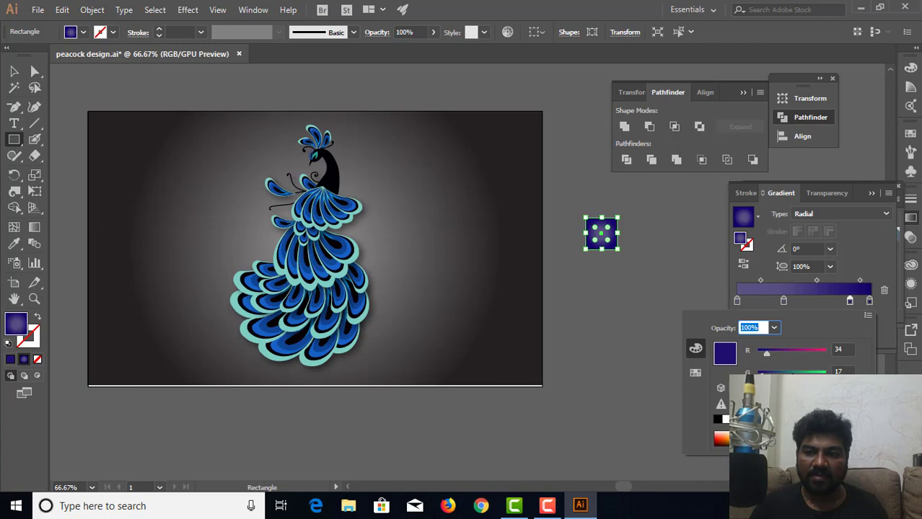
pyautogui.moveTo(775, 360); pyautogui.dragTo(796, 360)
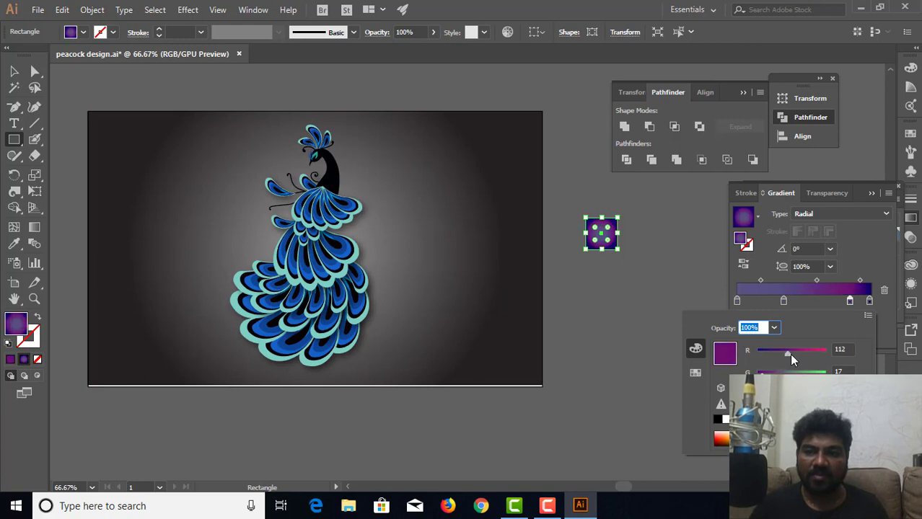
pyautogui.moveTo(791, 354); pyautogui.dragTo(797, 354)
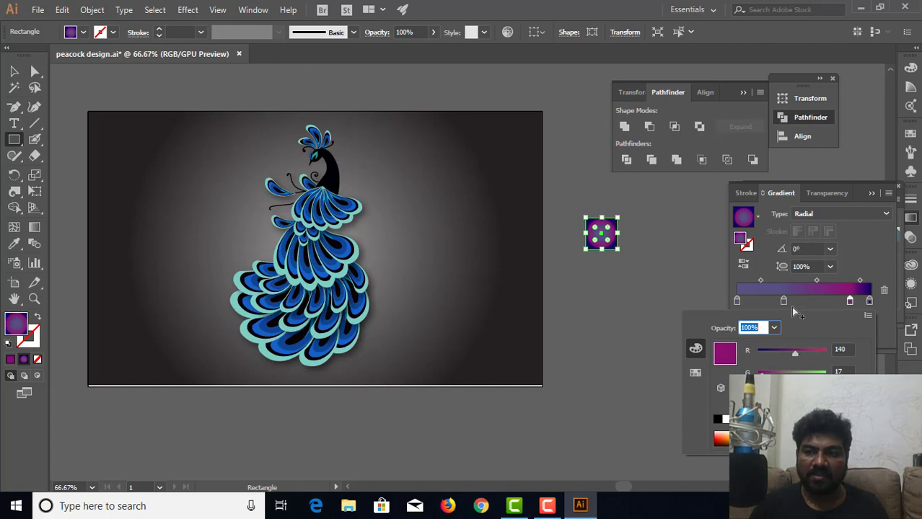
pyautogui.click(768, 306)
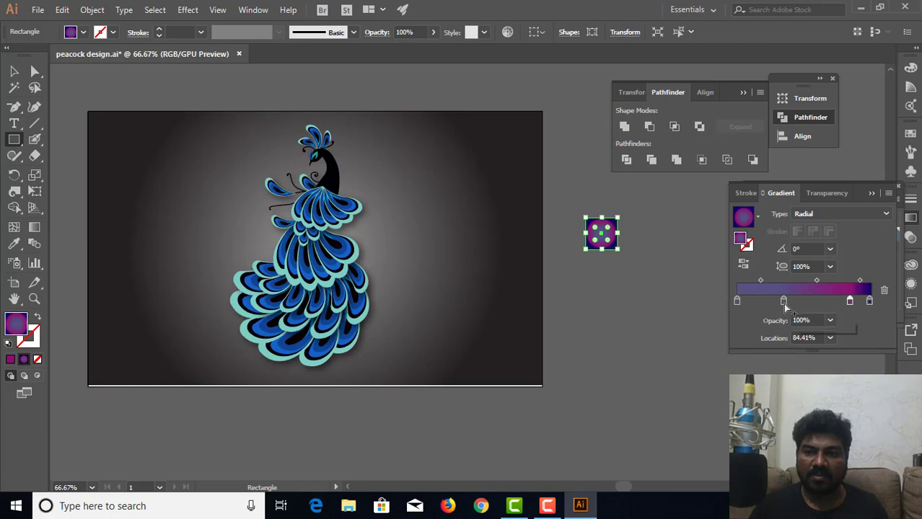
pyautogui.moveTo(783, 301); pyautogui.dragTo(756, 302)
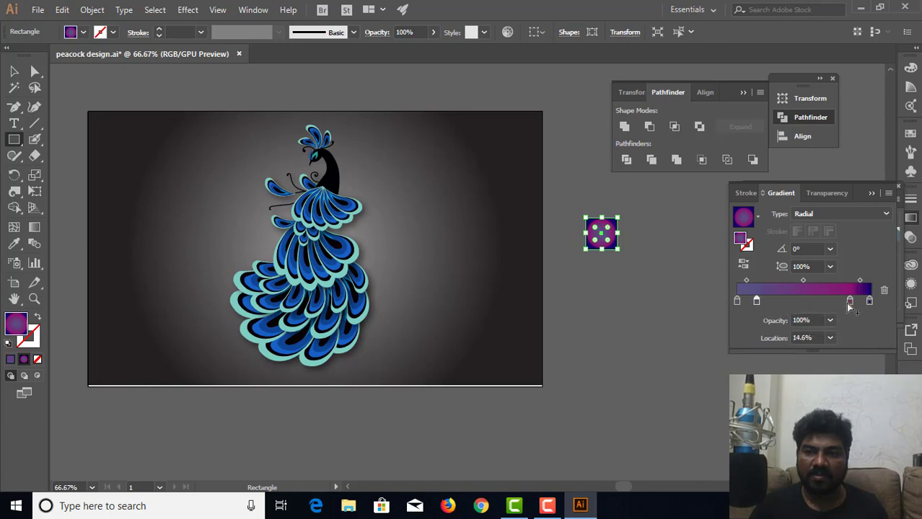
pyautogui.moveTo(849, 301); pyautogui.dragTo(819, 302)
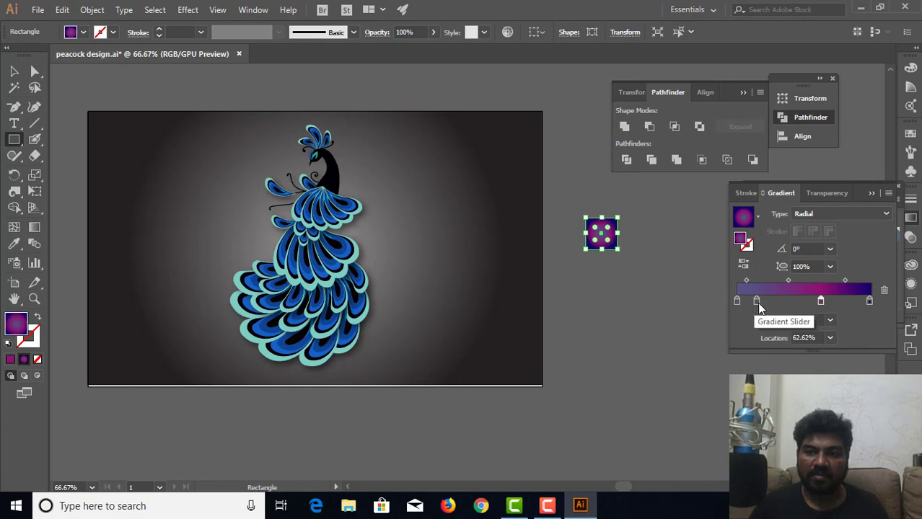
pyautogui.moveTo(756, 301); pyautogui.dragTo(736, 302)
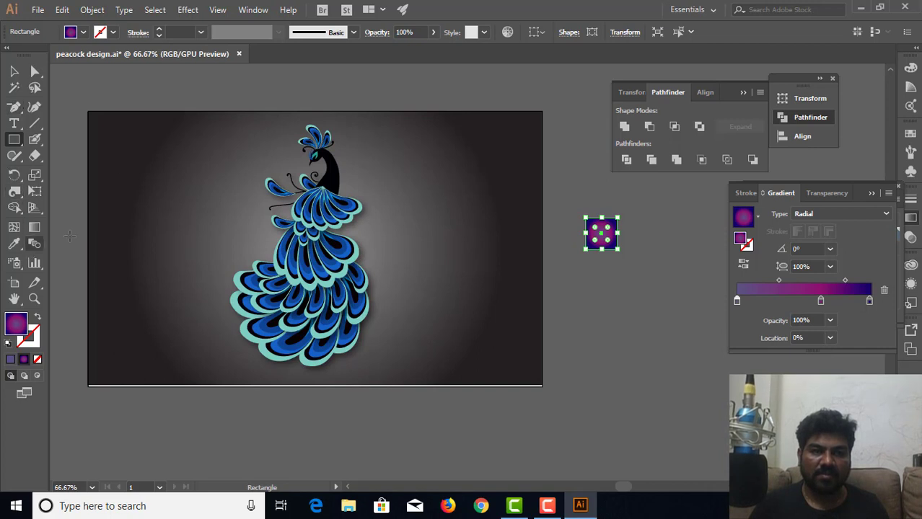
# Step: Copy the small square's radial gradient onto the background rectangle with the Eyedropper
pyautogui.press('v')
pyautogui.click(146, 170)
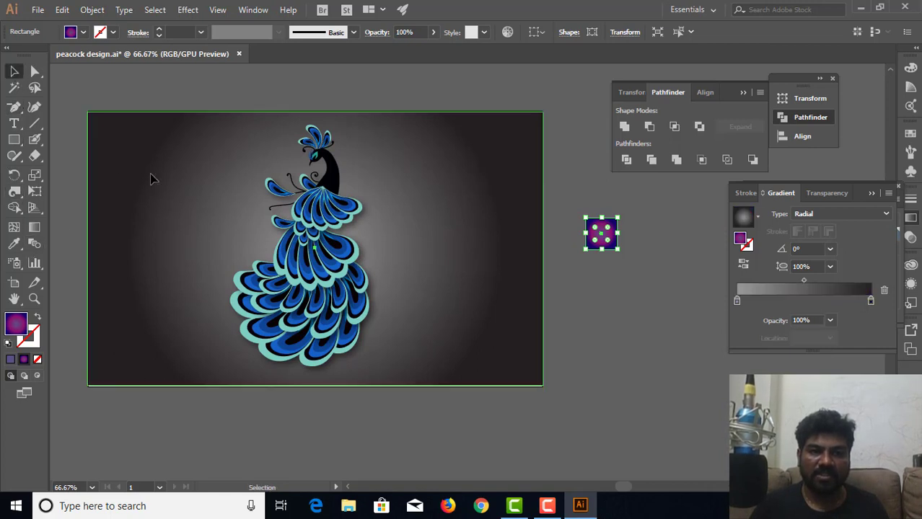
pyautogui.click(12, 247)
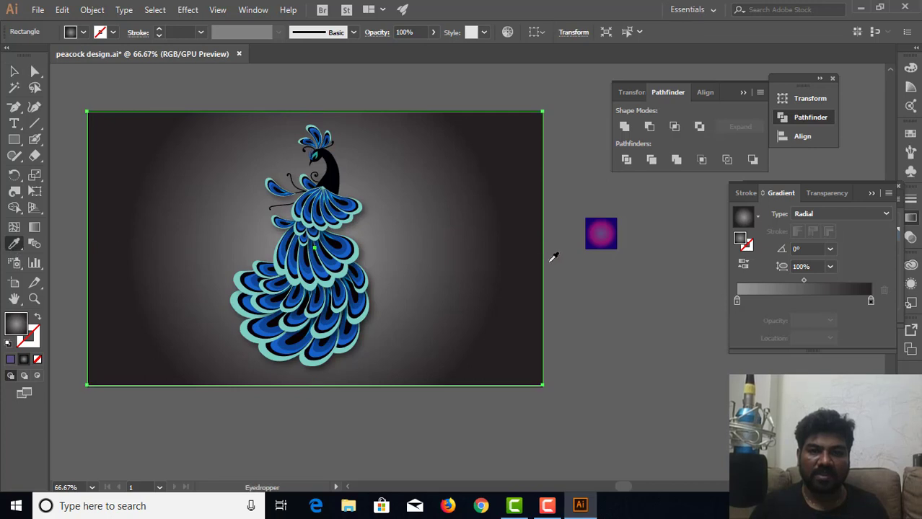
pyautogui.click(607, 228)
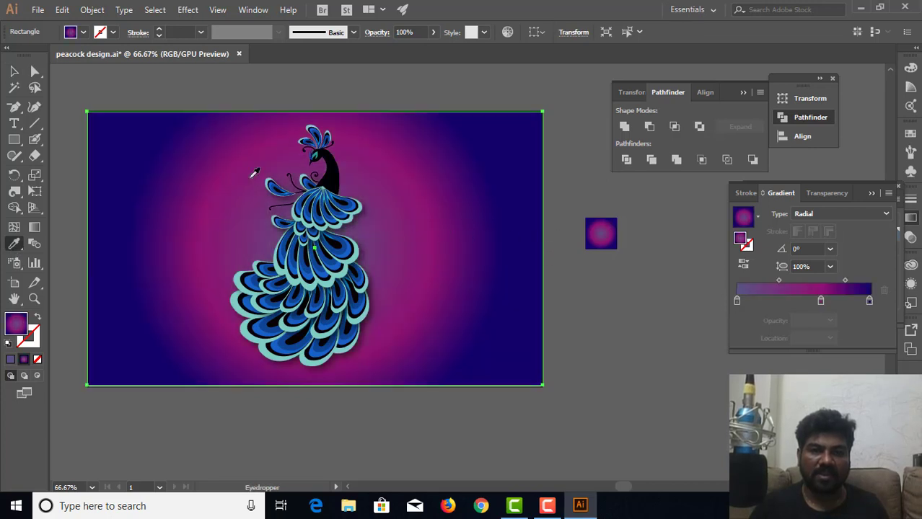
# Step: Resize the background's radial gradient with the on-canvas annotator, settling on a tighter radius
pyautogui.click(34, 226)
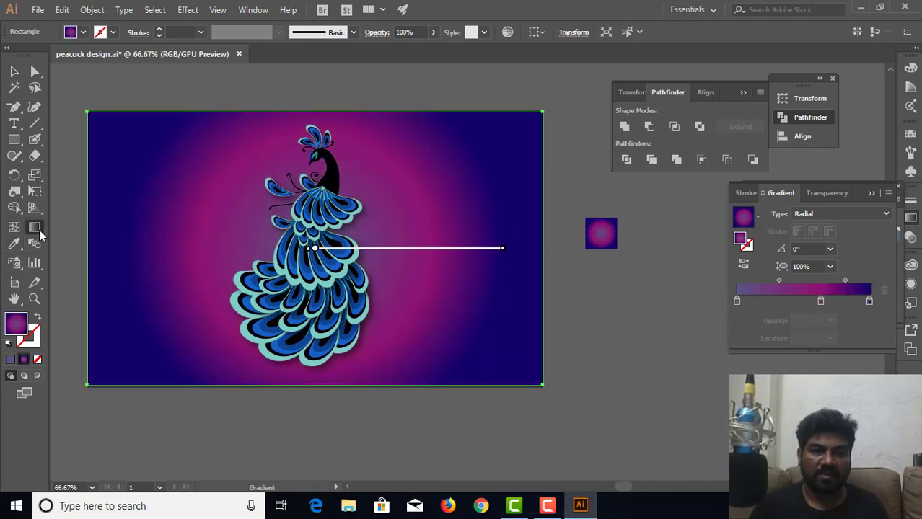
pyautogui.moveTo(502, 248); pyautogui.dragTo(570, 248)
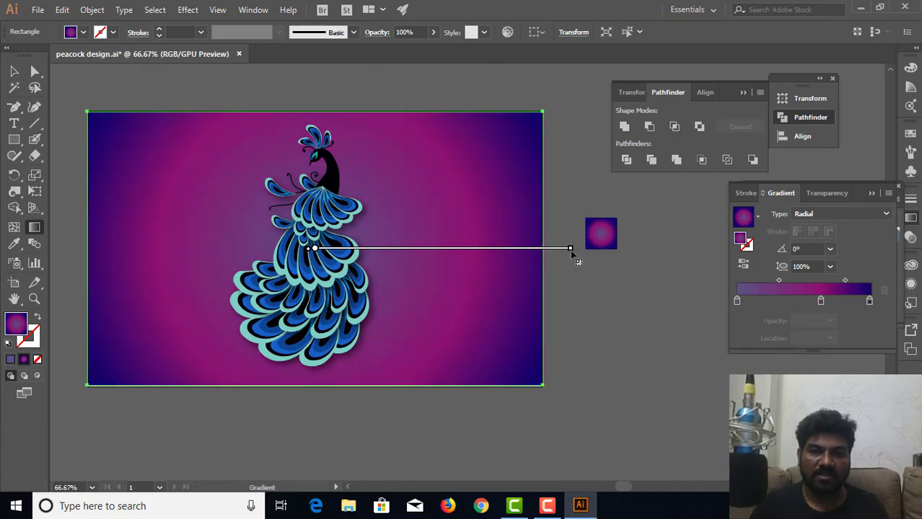
pyautogui.moveTo(570, 249)
pyautogui.mouseDown()
pyautogui.moveTo(612, 249)
pyautogui.moveTo(451, 250)
pyautogui.mouseUp()
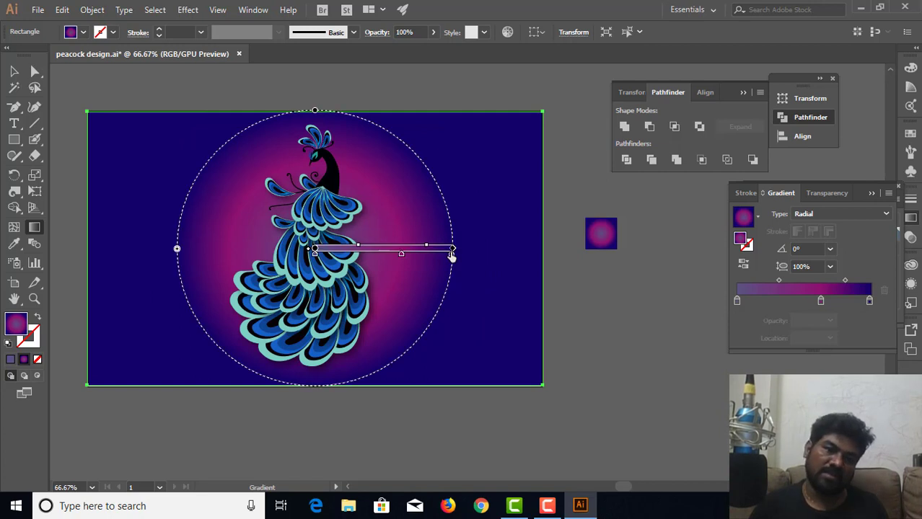
pyautogui.moveTo(451, 250); pyautogui.dragTo(466, 253)
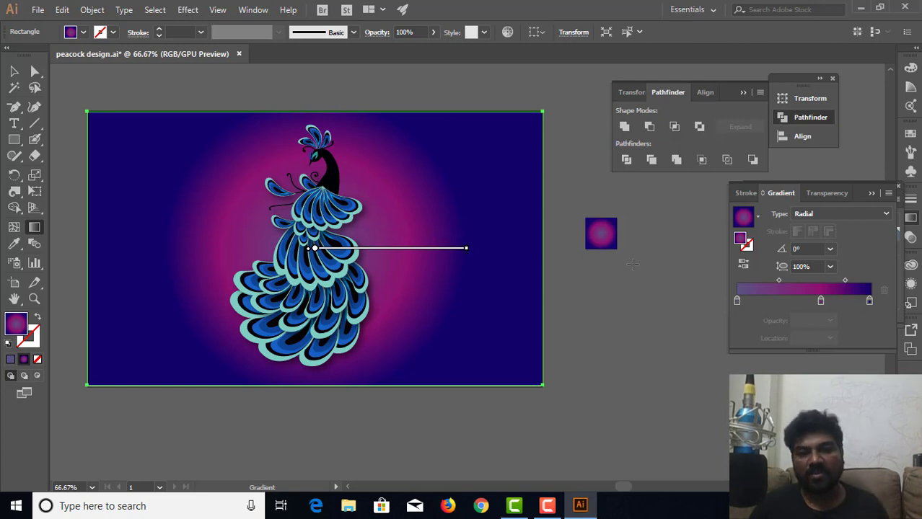
# Step: Rework the gradient stops: drop the first and blue end stops, add stops near 67% and 97.28%
pyautogui.click(736, 301)
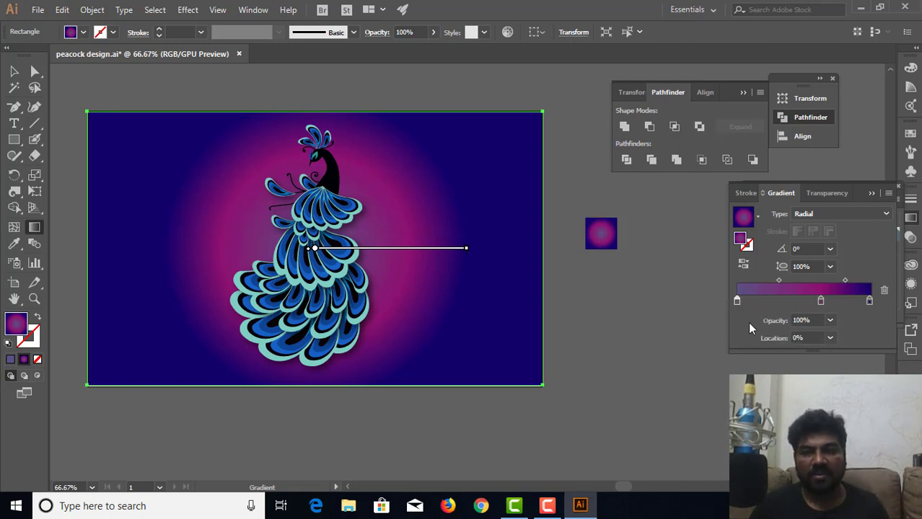
pyautogui.moveTo(737, 301); pyautogui.dragTo(706, 390)
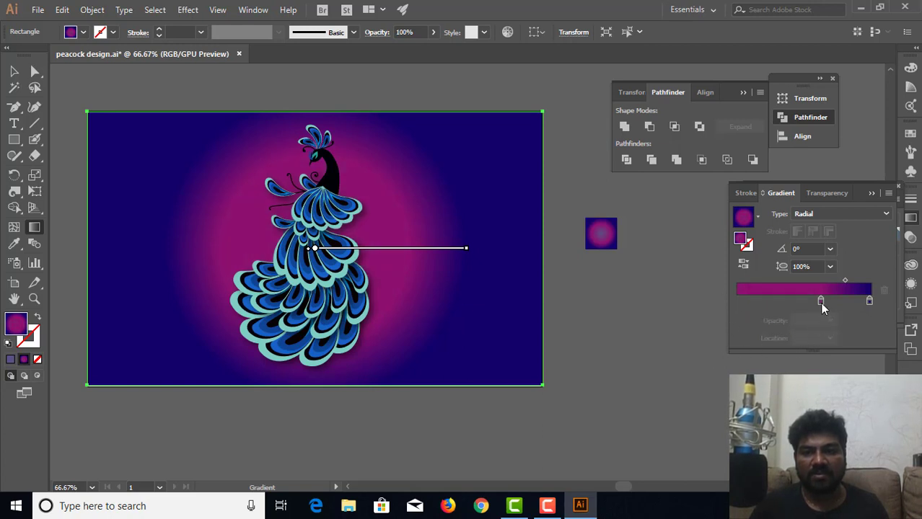
pyautogui.moveTo(820, 301); pyautogui.dragTo(747, 301)
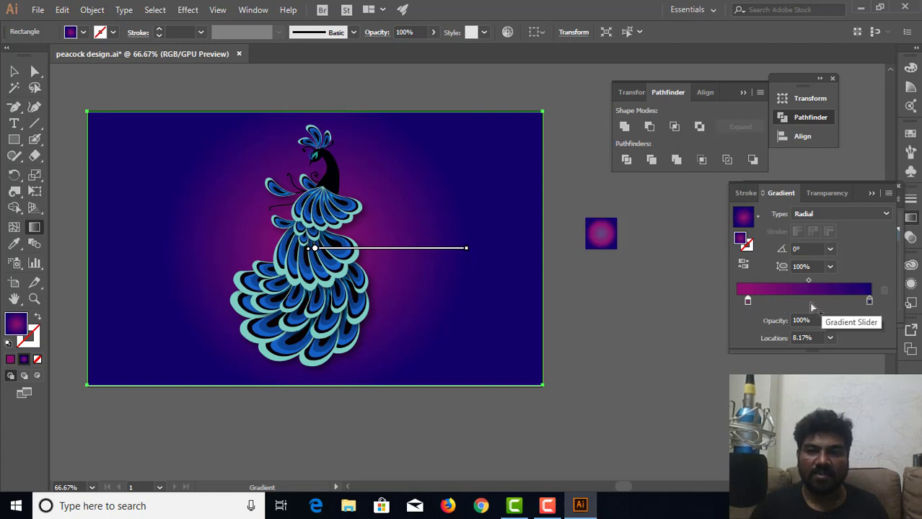
pyautogui.moveTo(808, 300); pyautogui.dragTo(826, 301)
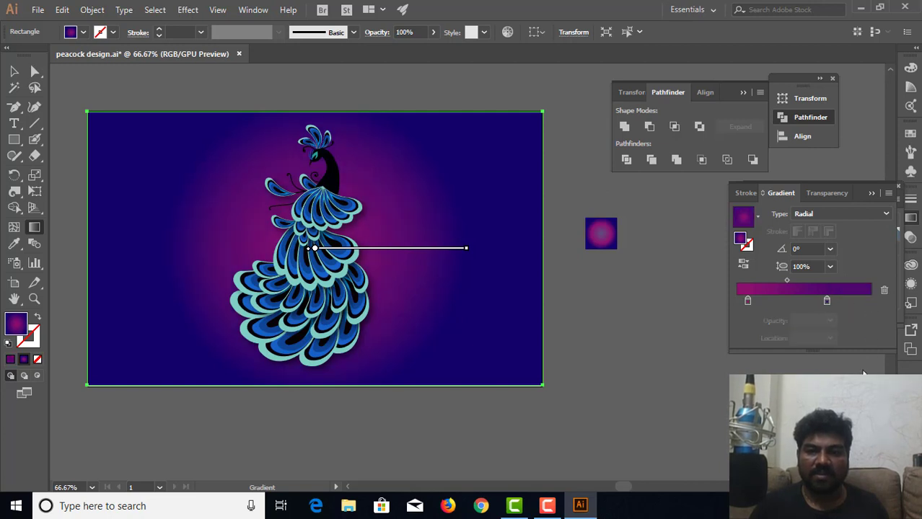
pyautogui.moveTo(868, 300); pyautogui.dragTo(865, 347)
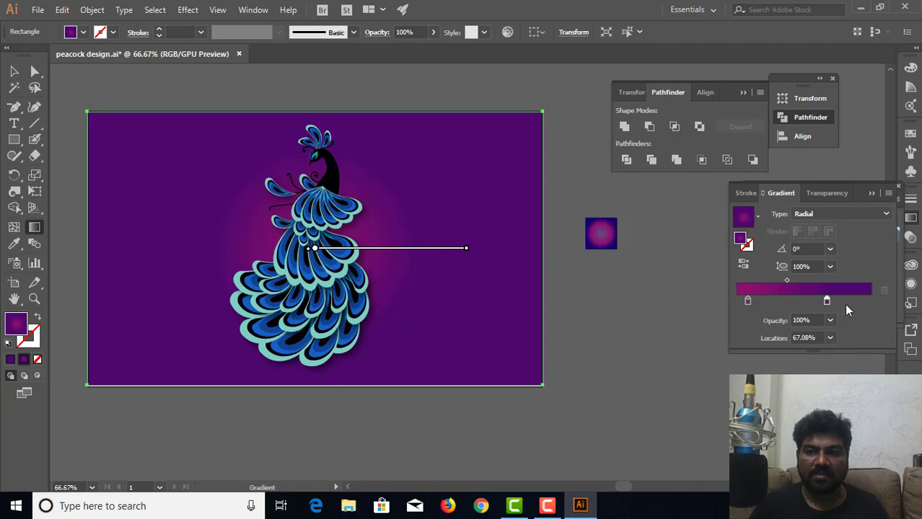
pyautogui.moveTo(826, 301); pyautogui.dragTo(829, 301)
pyautogui.click(868, 303)
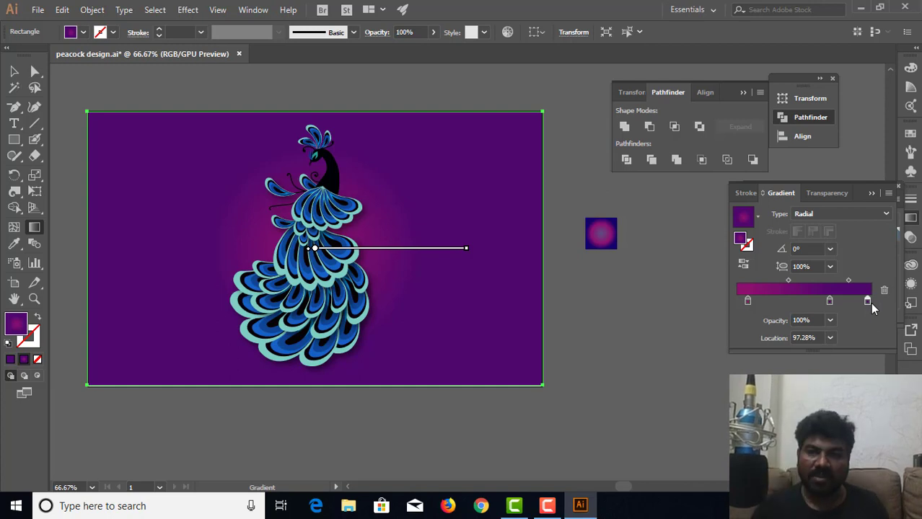
# Step: Change the outer gradient stop's RGB colour to a dark blue-violet
pyautogui.doubleClick(867, 301)
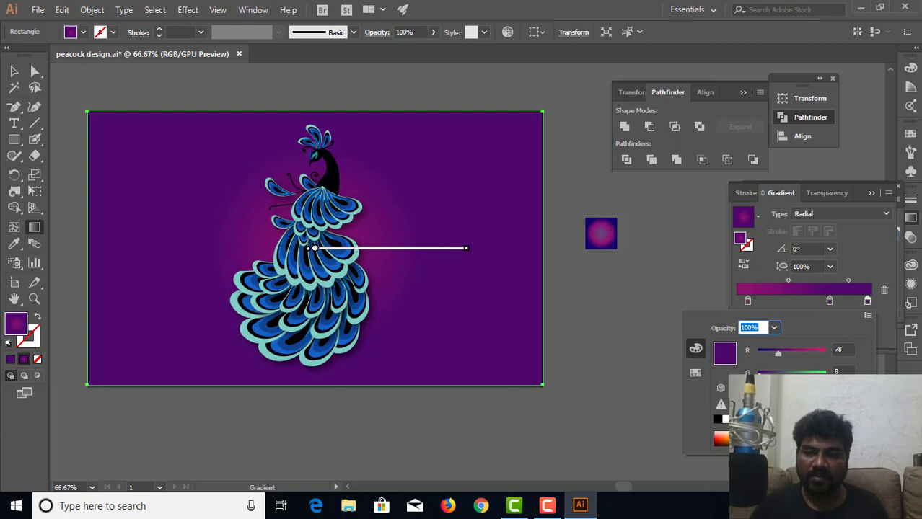
pyautogui.moveTo(777, 354)
pyautogui.mouseDown()
pyautogui.moveTo(793, 353)
pyautogui.moveTo(771, 353)
pyautogui.moveTo(781, 353)
pyautogui.mouseUp()
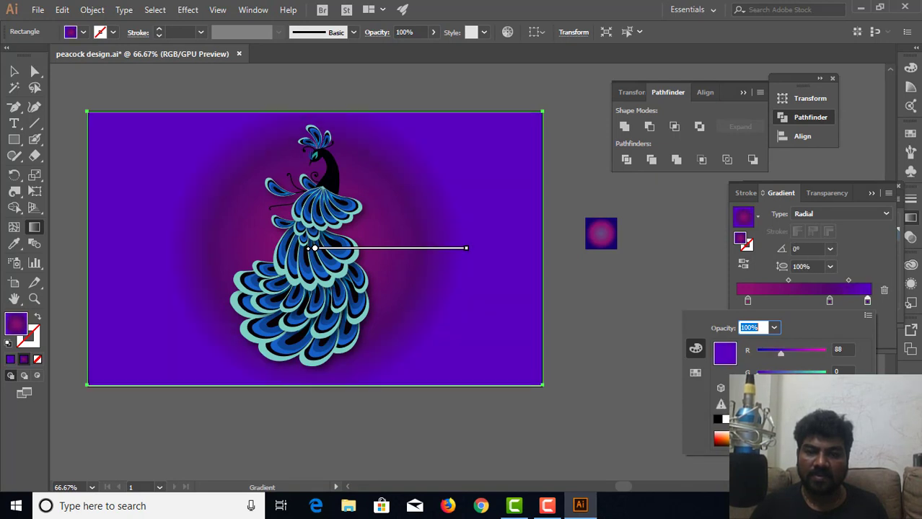
pyautogui.click(851, 443)
pyautogui.moveTo(761, 354); pyautogui.dragTo(766, 354)
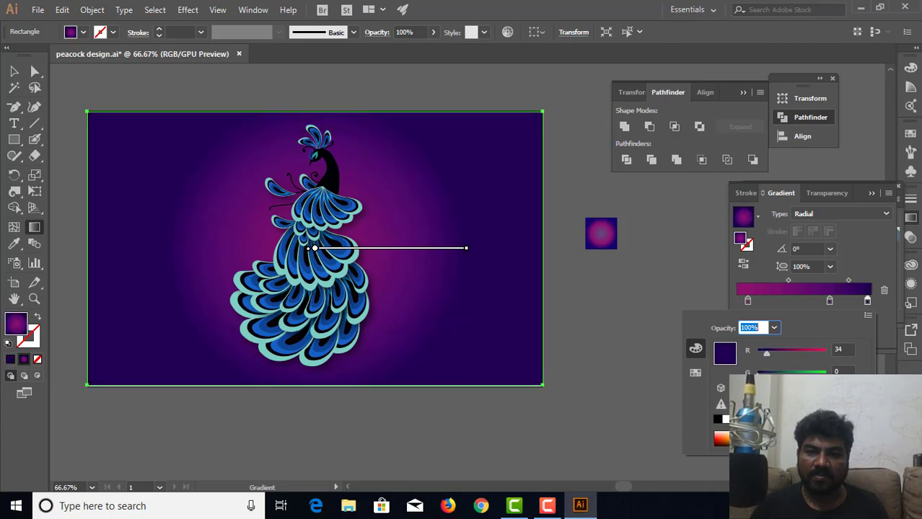
pyautogui.moveTo(766, 353); pyautogui.dragTo(769, 353)
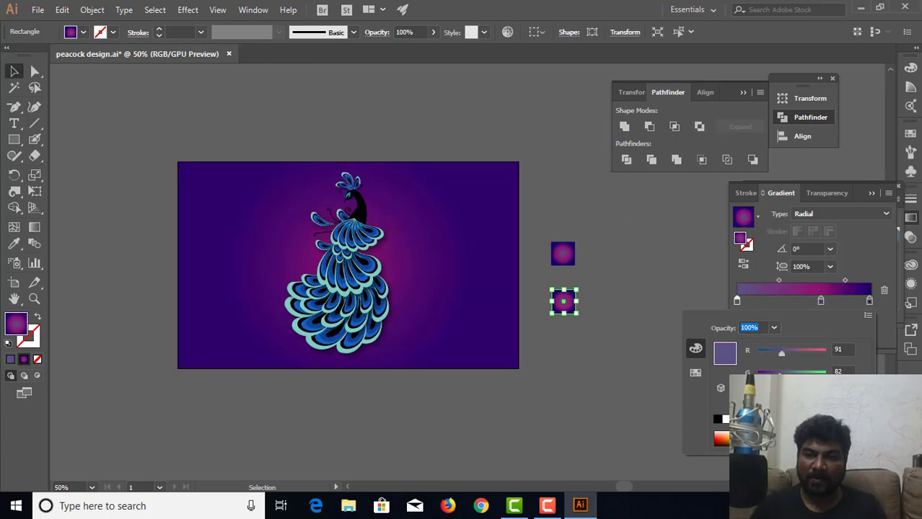
# Step: Deselect the sample square and rearrange the Layers and Gradient panels
pyautogui.press('F7')
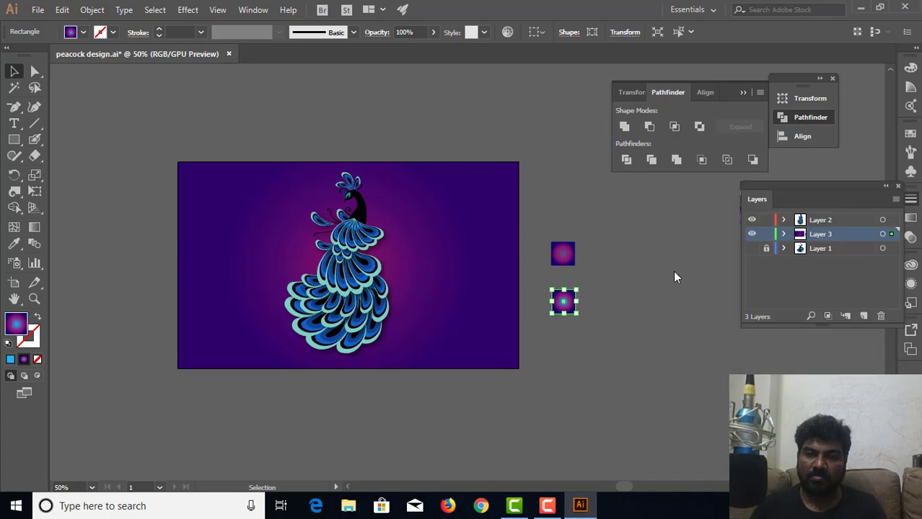
pyautogui.click(673, 270)
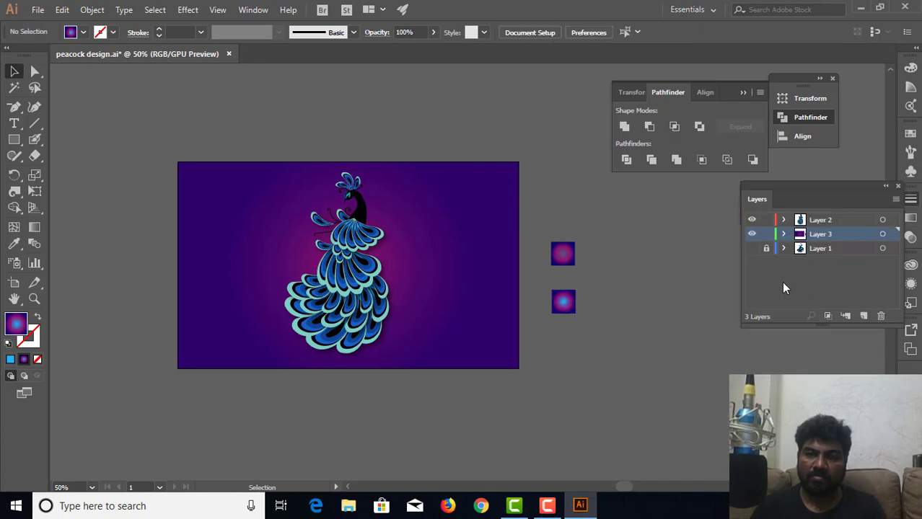
pyautogui.moveTo(757, 199); pyautogui.dragTo(693, 307)
pyautogui.click(798, 197)
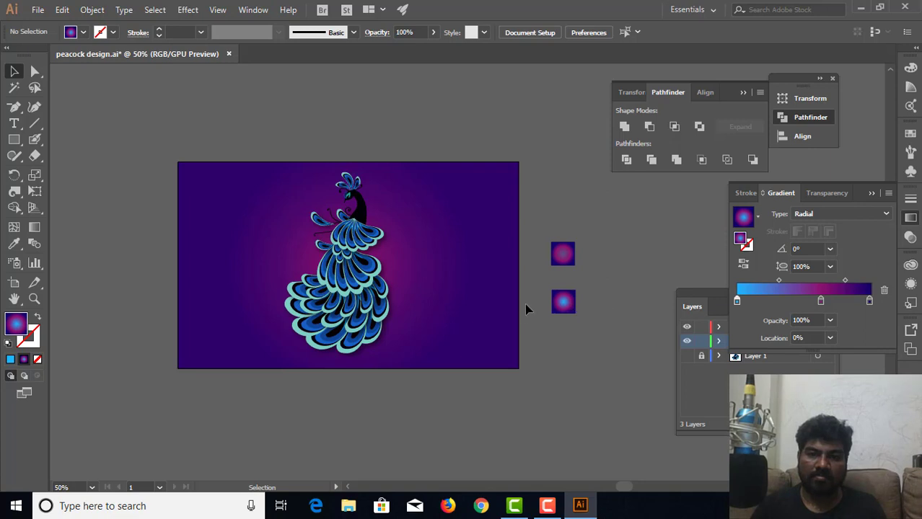
# Step: Apply the sample square's blue-centred radial gradient to the background rectangle with the Eyedropper
pyautogui.click(499, 310)
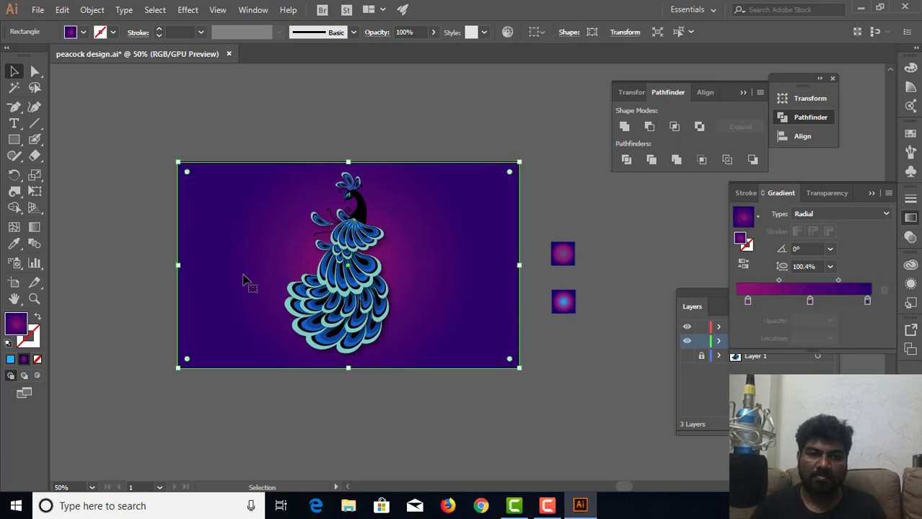
pyautogui.click(14, 244)
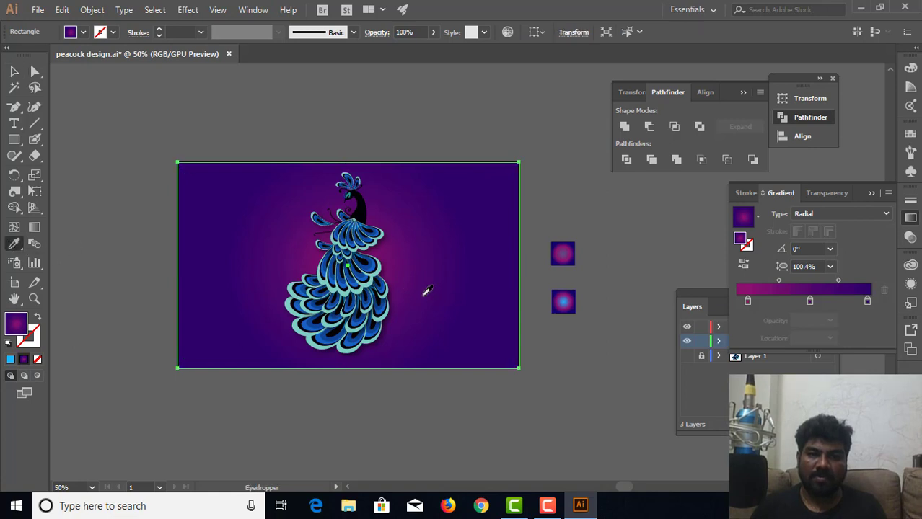
pyautogui.click(566, 301)
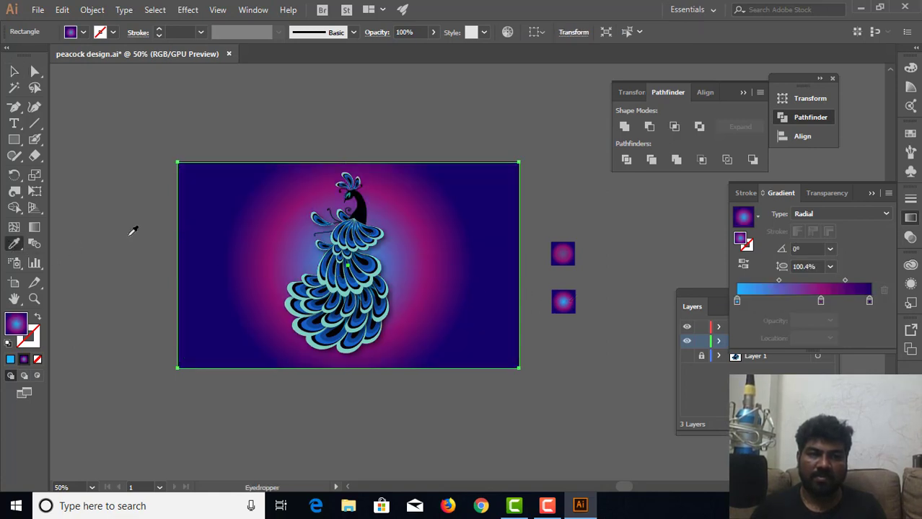
pyautogui.click(33, 228)
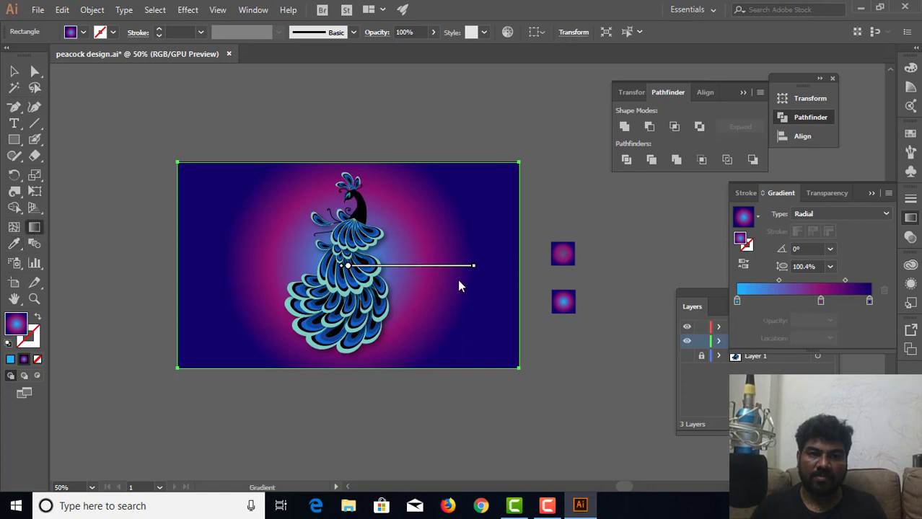
pyautogui.moveTo(432, 268)
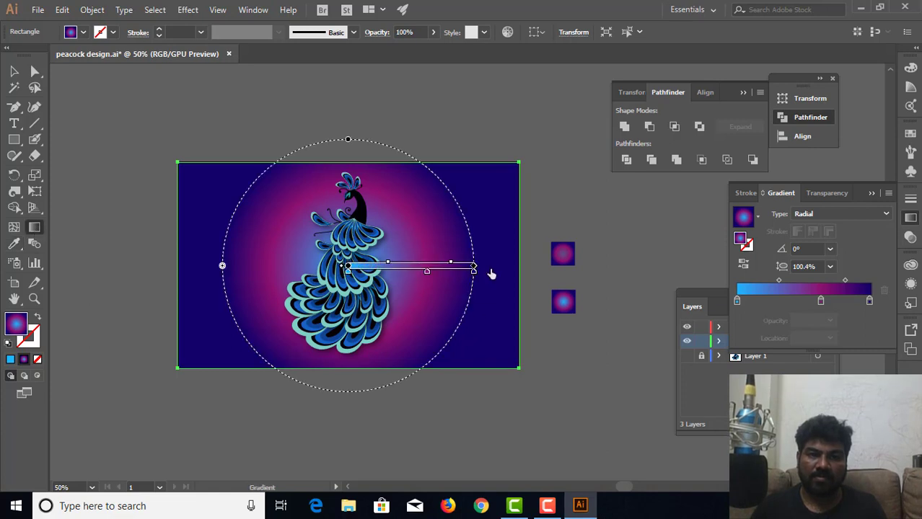
# Step: Widen the radial gradient toward the rectangle edges and pull the magenta ring closer to the blue centre
pyautogui.press('Delete')
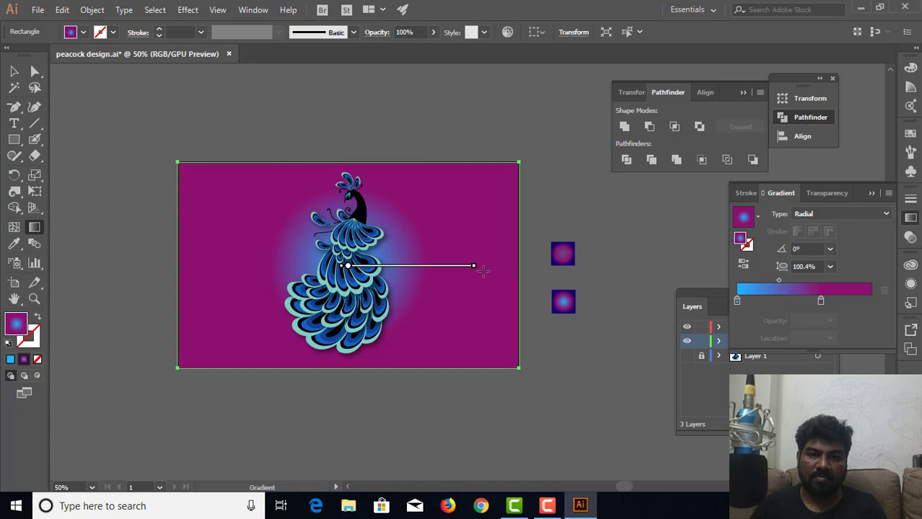
pyautogui.hotkey('ctrl', 'z')
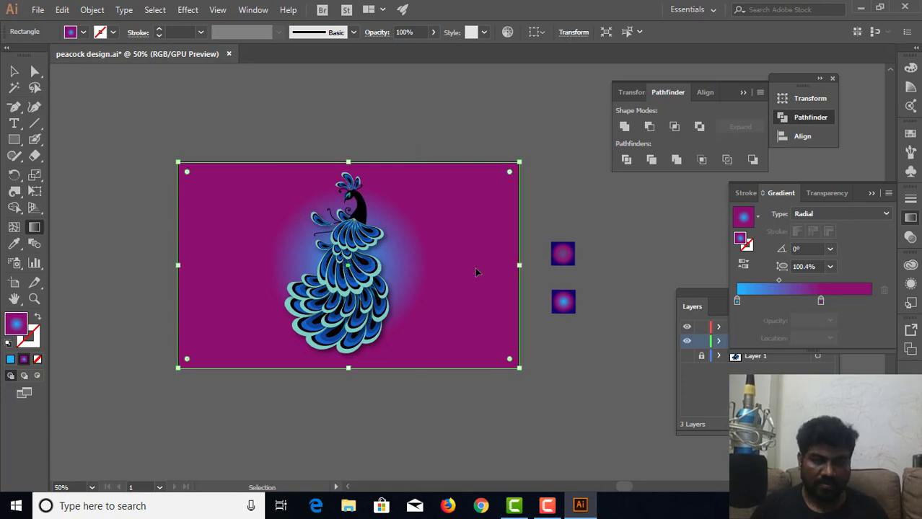
pyautogui.moveTo(478, 272); pyautogui.dragTo(524, 271)
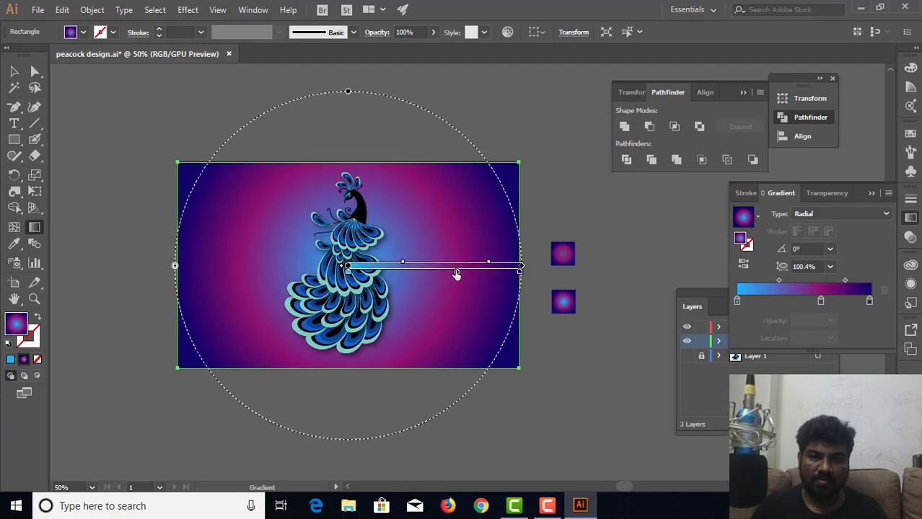
pyautogui.moveTo(457, 274); pyautogui.dragTo(424, 274)
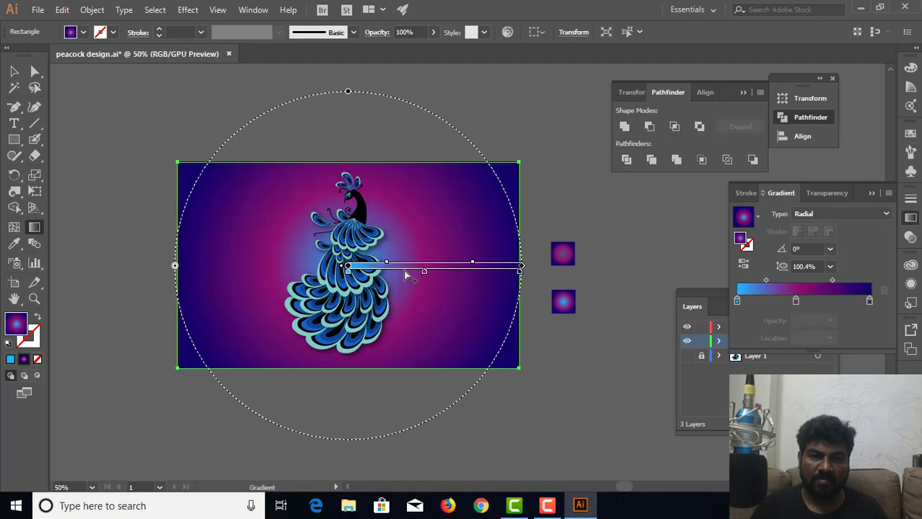
# Step: Add a fourth gradient stop near the centre and move the magenta stop to 36.97%
pyautogui.click(771, 300)
pyautogui.moveTo(769, 301); pyautogui.dragTo(750, 301)
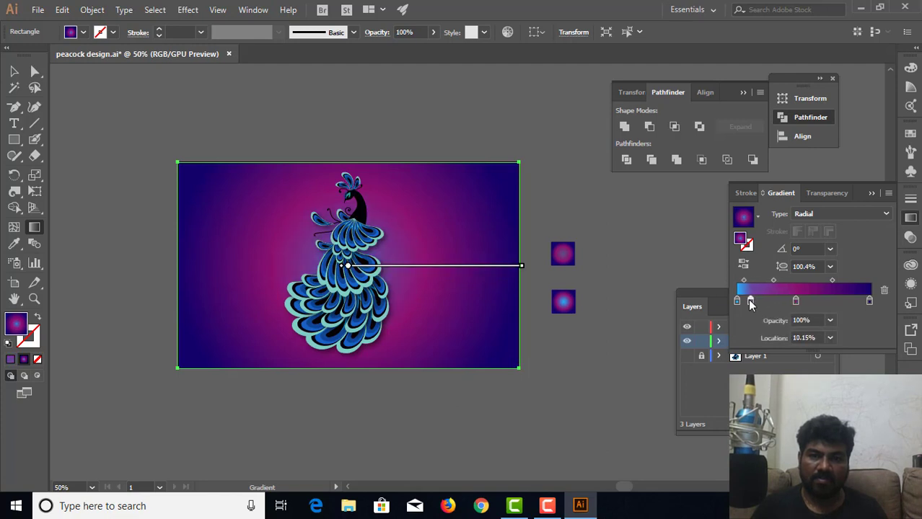
pyautogui.moveTo(750, 303); pyautogui.dragTo(807, 301)
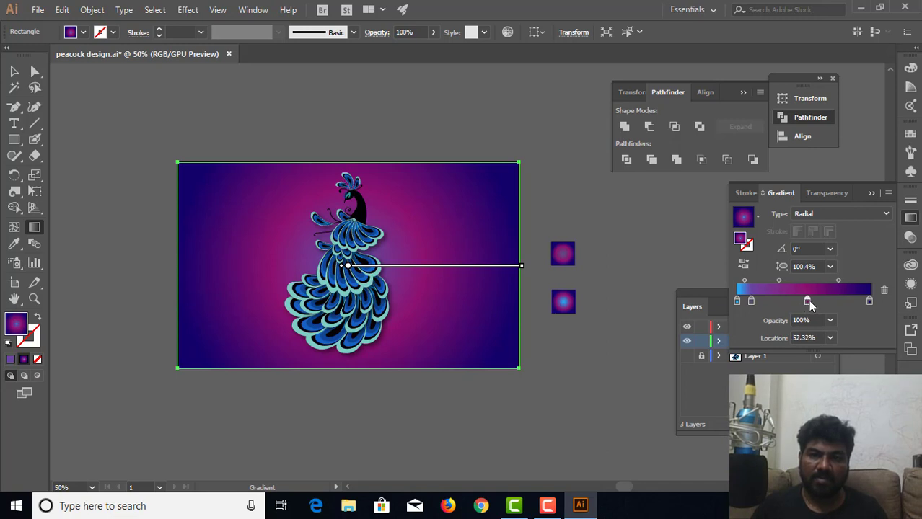
pyautogui.moveTo(751, 302); pyautogui.dragTo(747, 301)
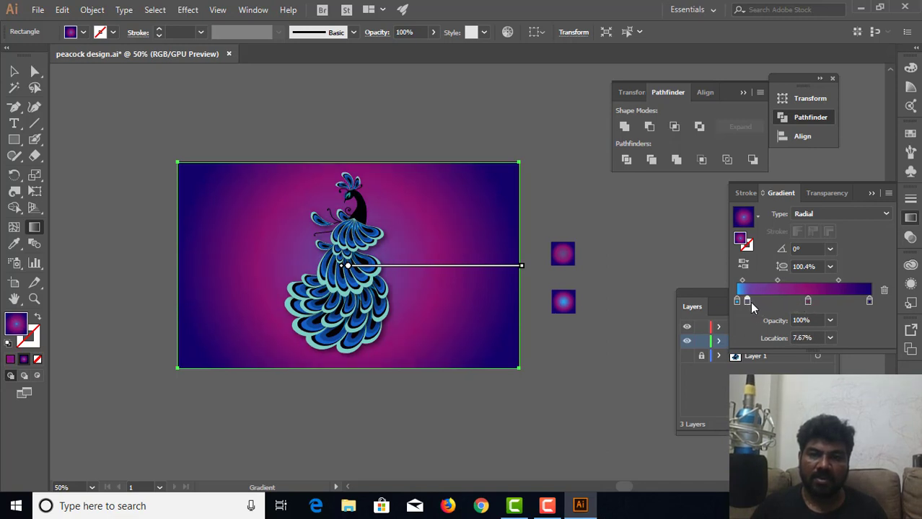
pyautogui.moveTo(807, 302); pyautogui.dragTo(786, 301)
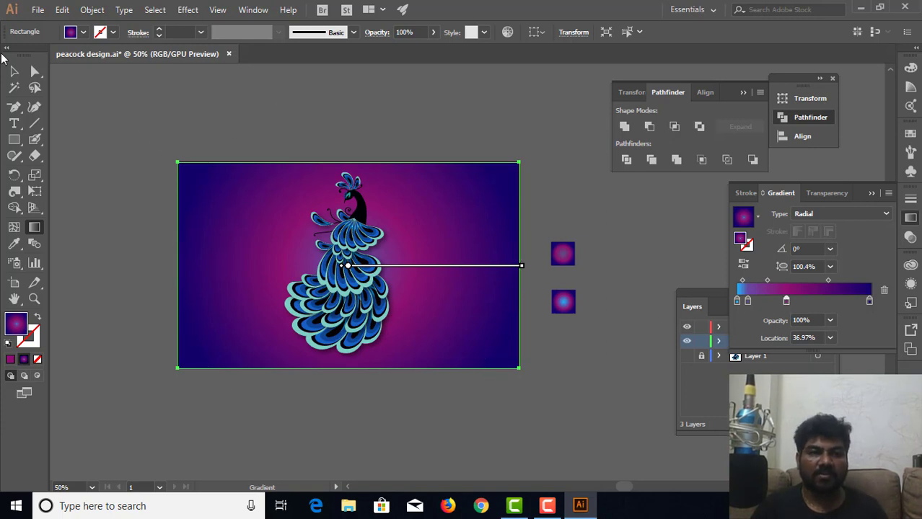
# Step: Select the two small gradient sample squares beside the artboard and delete them
pyautogui.click(13, 73)
pyautogui.click(231, 107)
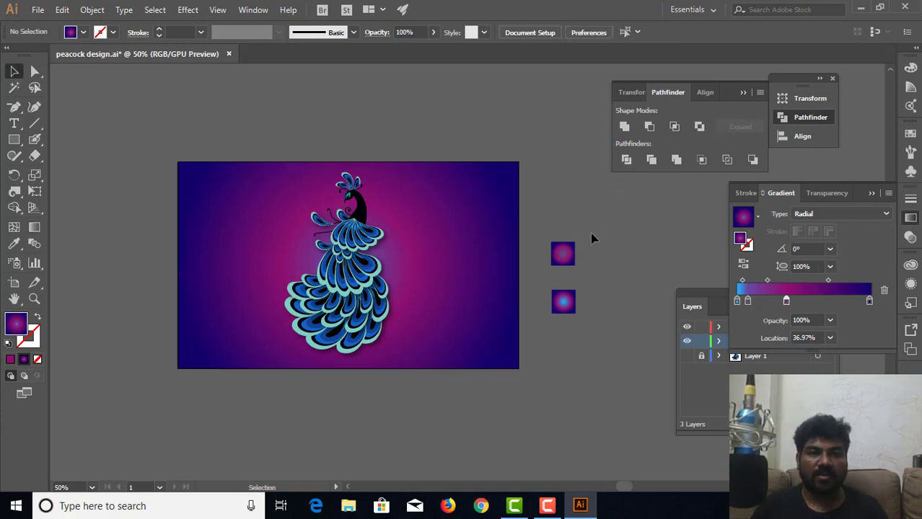
pyautogui.moveTo(601, 230); pyautogui.dragTo(543, 356)
pyautogui.press('Delete')
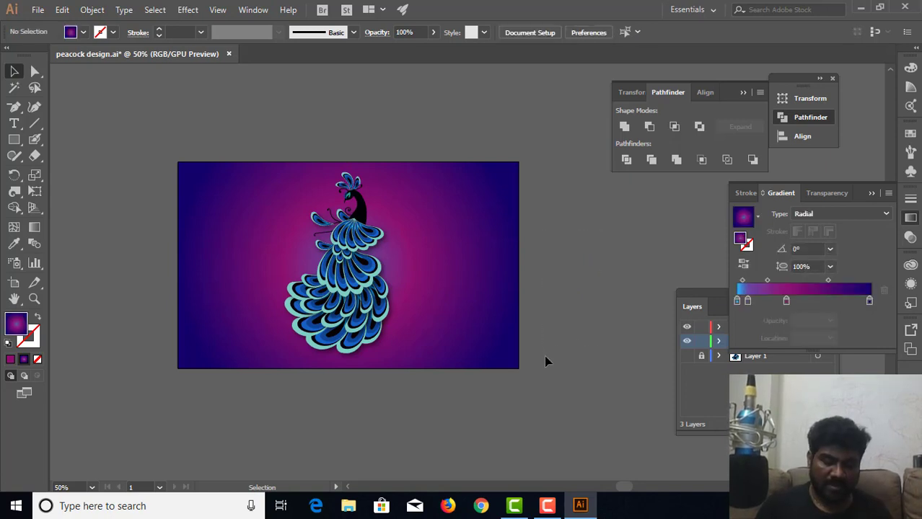
# Step: Hide the interface and panels, then zoom in close on the finished peacock
pyautogui.press('XF86AudioLowerVolume')
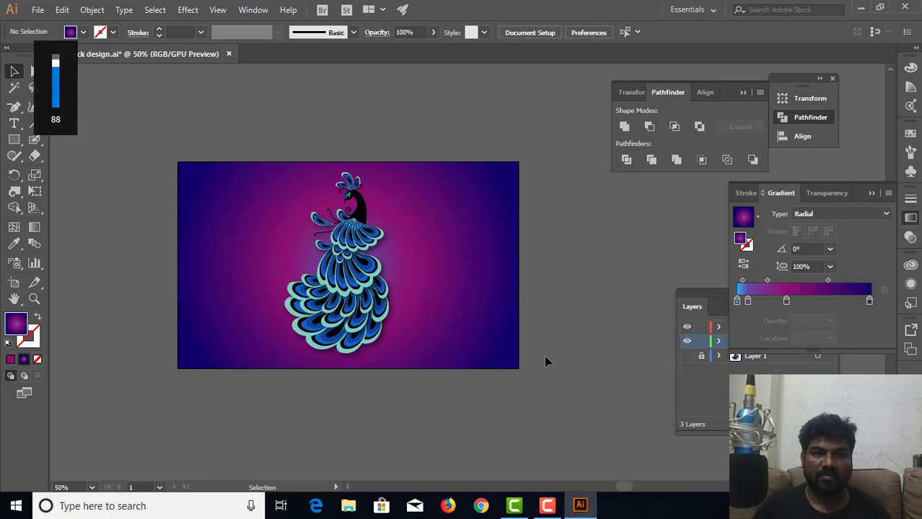
pyautogui.hotkey('ctrl', '0')
pyautogui.press('f')
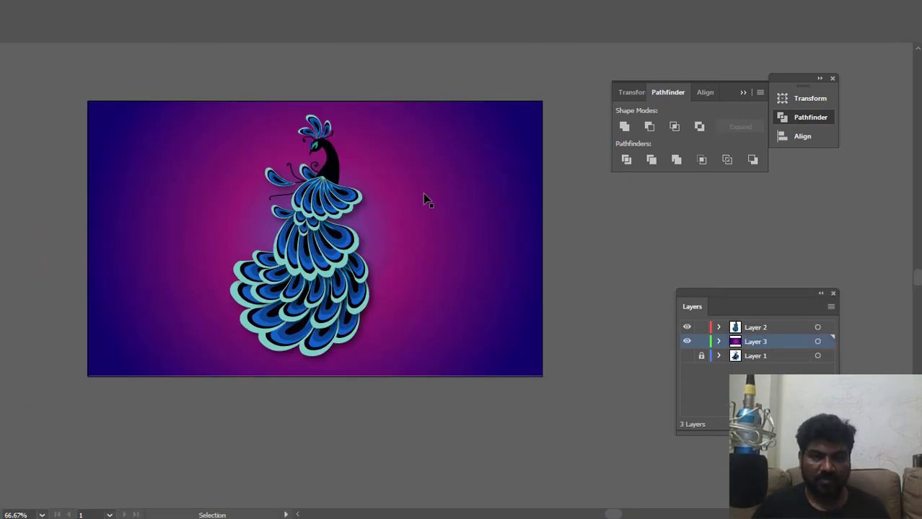
pyautogui.press('Tab')
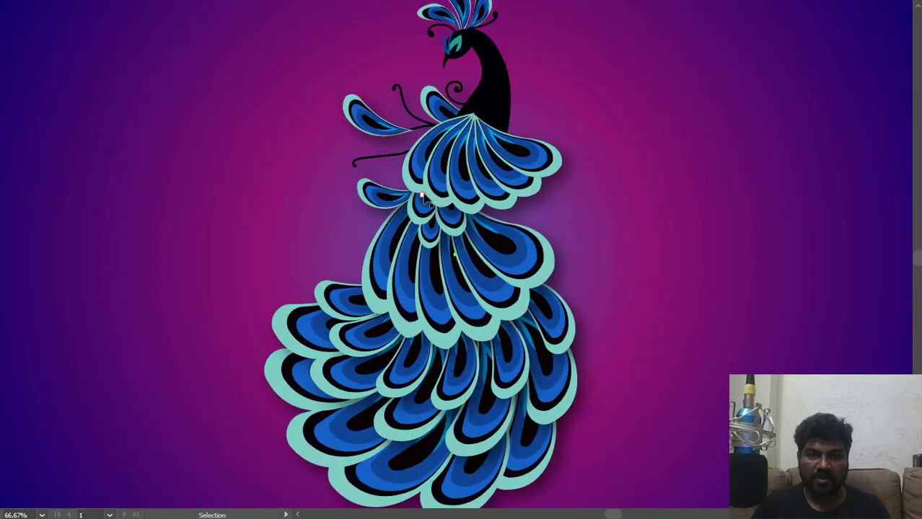
pyautogui.hotkey('ctrl', '+')
pyautogui.hotkey('ctrl', '+')
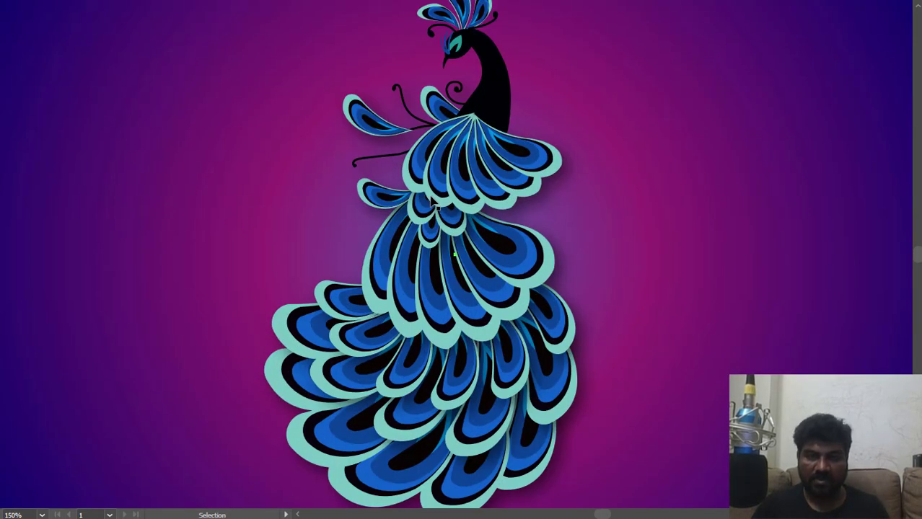